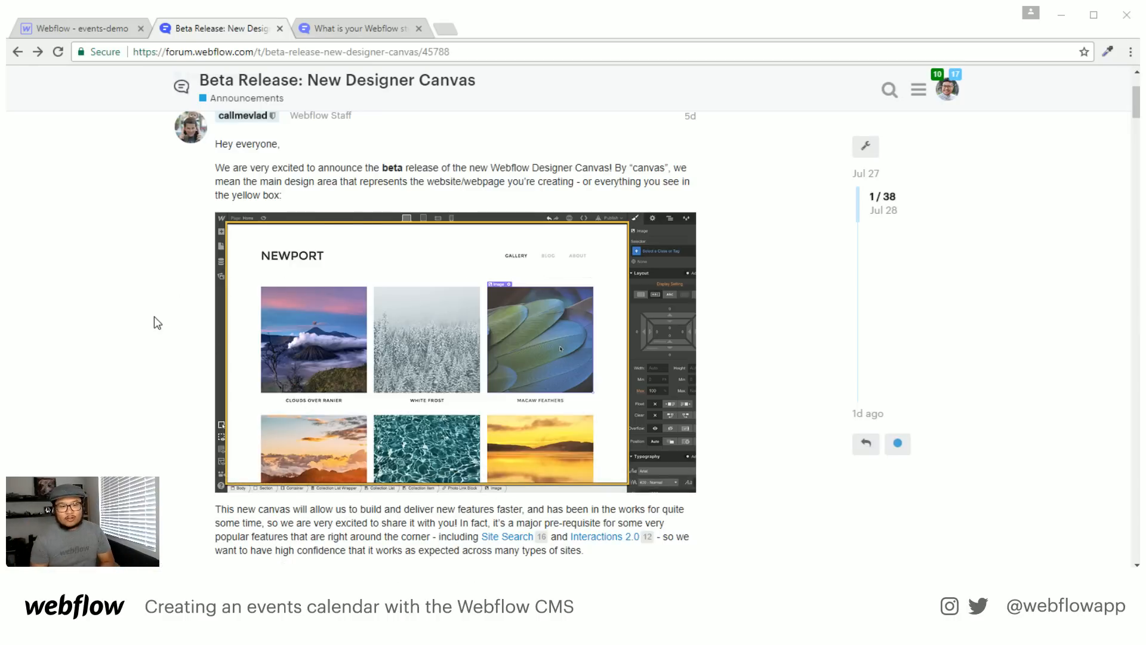
Read through the Beta Release post, then switch to the 'What is your Webflow story?' topic
{"action": "scroll", "coordinate": [157, 323], "scroll_direction": "down", "scroll_amount": 1}
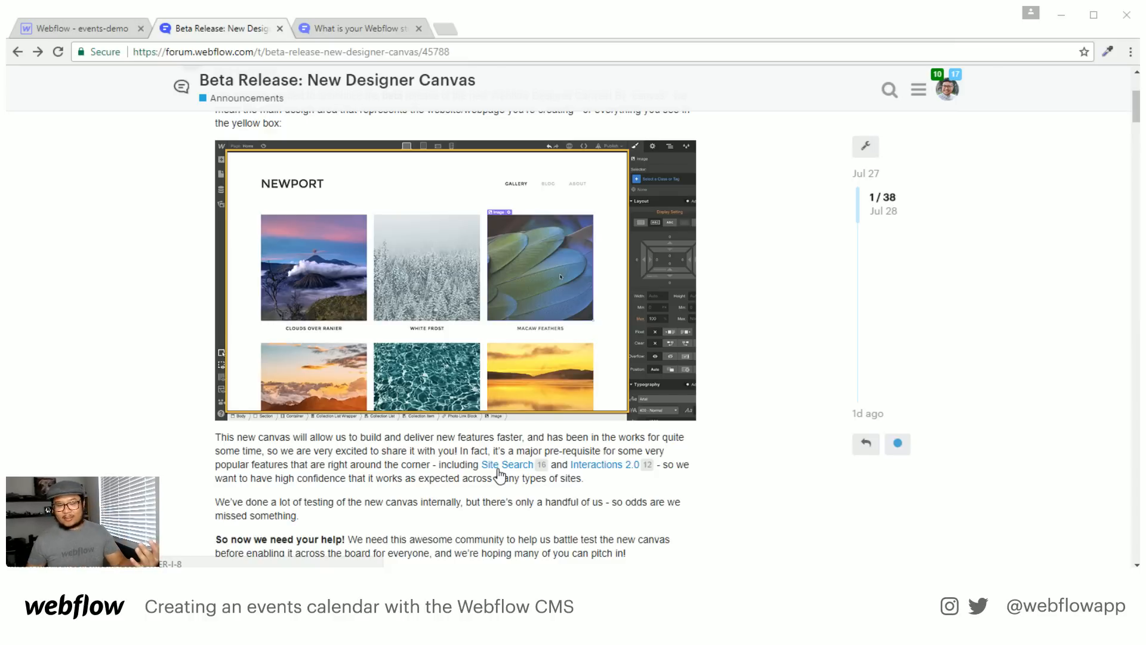
{"action": "scroll", "coordinate": [499, 476], "scroll_direction": "down", "scroll_amount": 5}
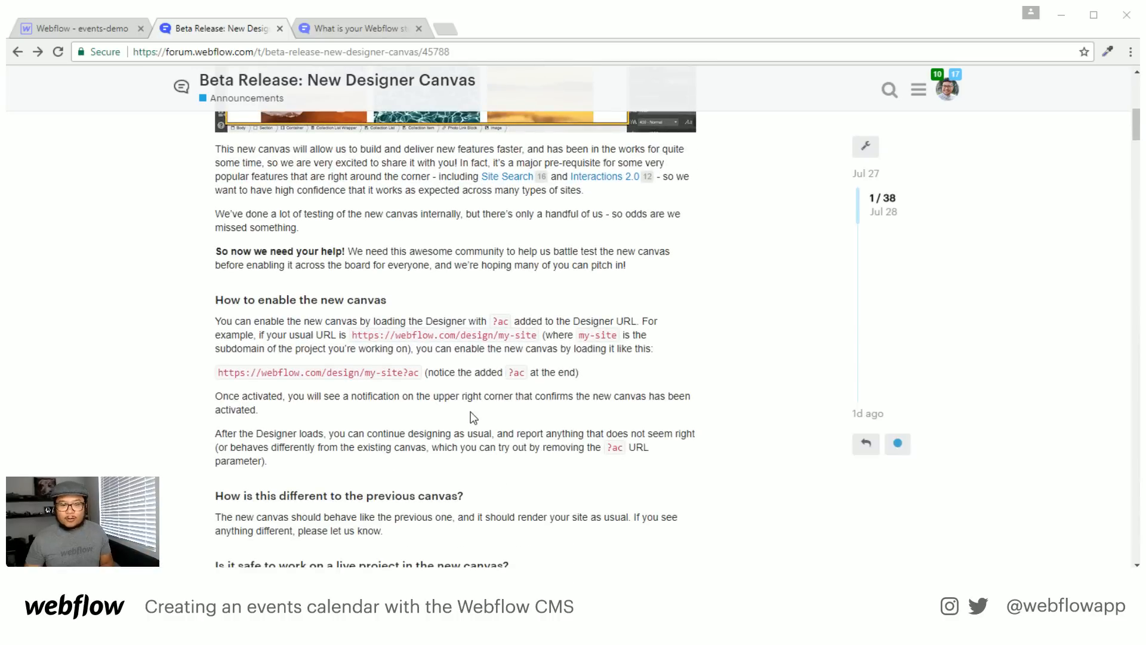
{"action": "scroll", "coordinate": [471, 410], "scroll_direction": "up", "scroll_amount": 1}
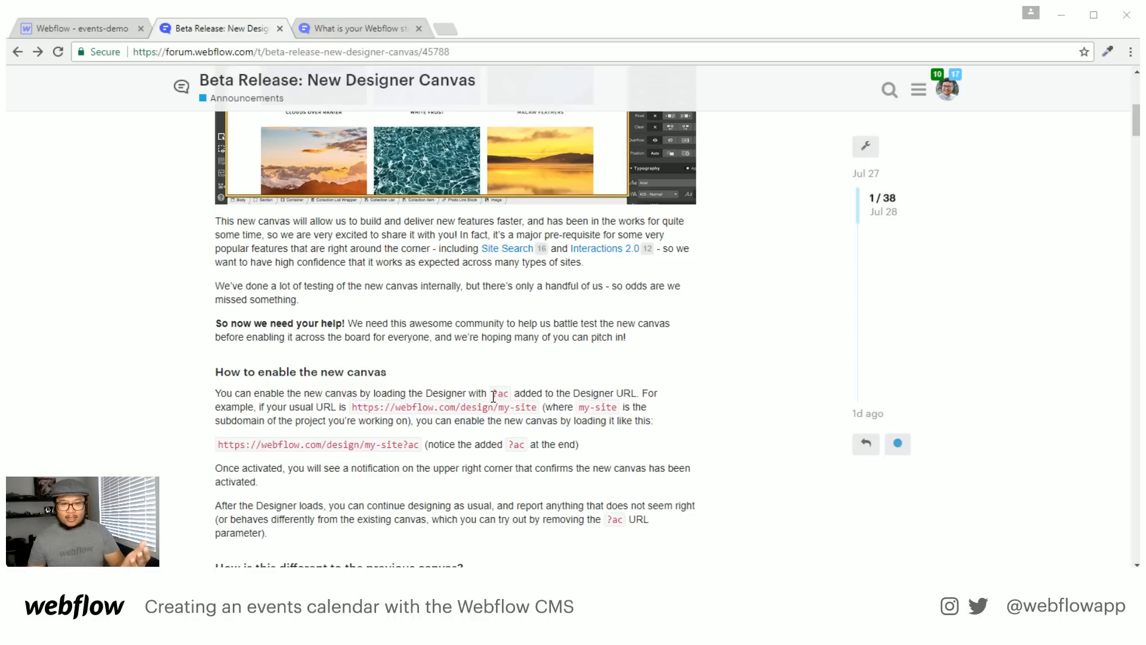
{"action": "scroll", "coordinate": [493, 396], "scroll_direction": "down", "scroll_amount": 1}
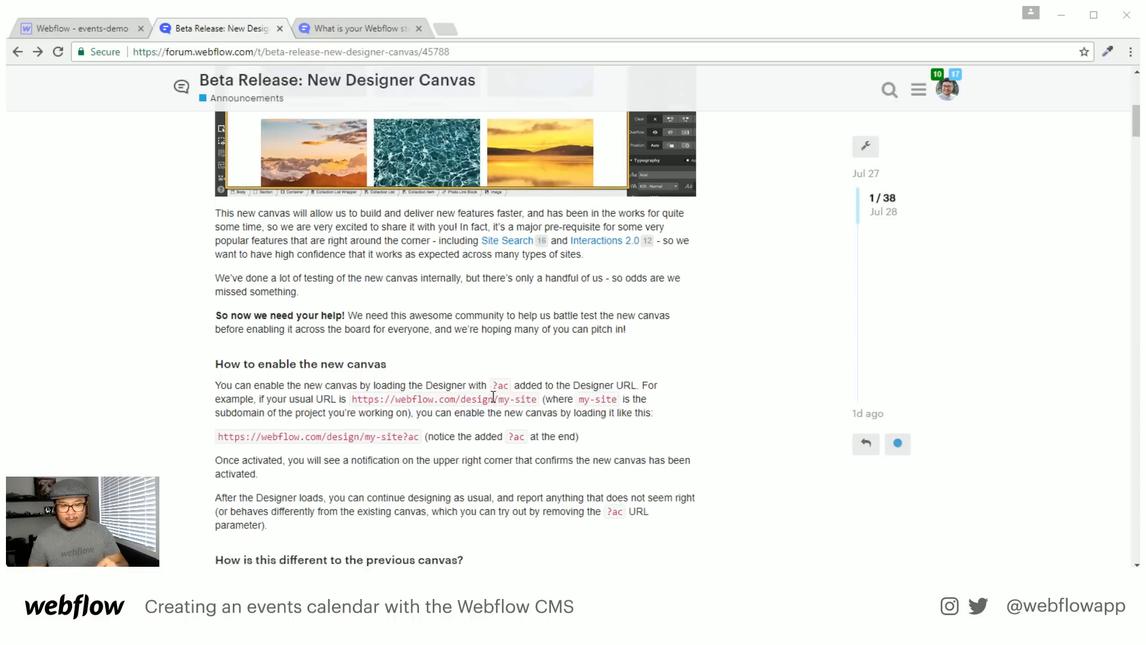
{"action": "scroll", "coordinate": [493, 396], "scroll_direction": "down", "scroll_amount": 1}
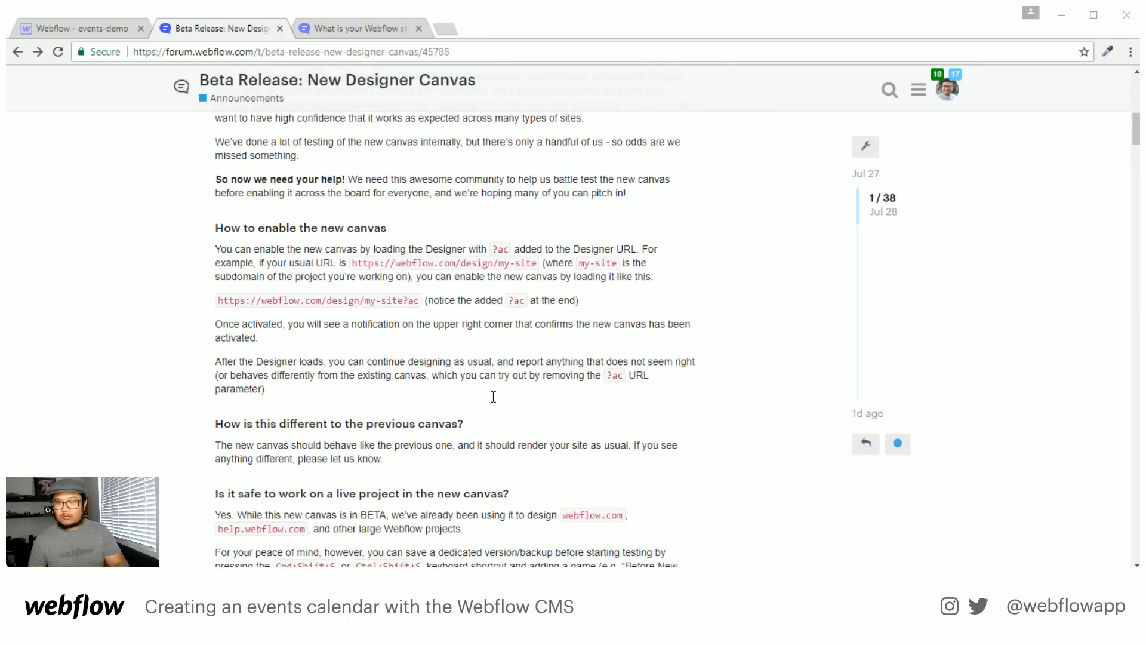
{"action": "scroll", "coordinate": [494, 396], "scroll_direction": "down", "scroll_amount": 1}
{"action": "scroll", "coordinate": [493, 396], "scroll_direction": "down", "scroll_amount": 1}
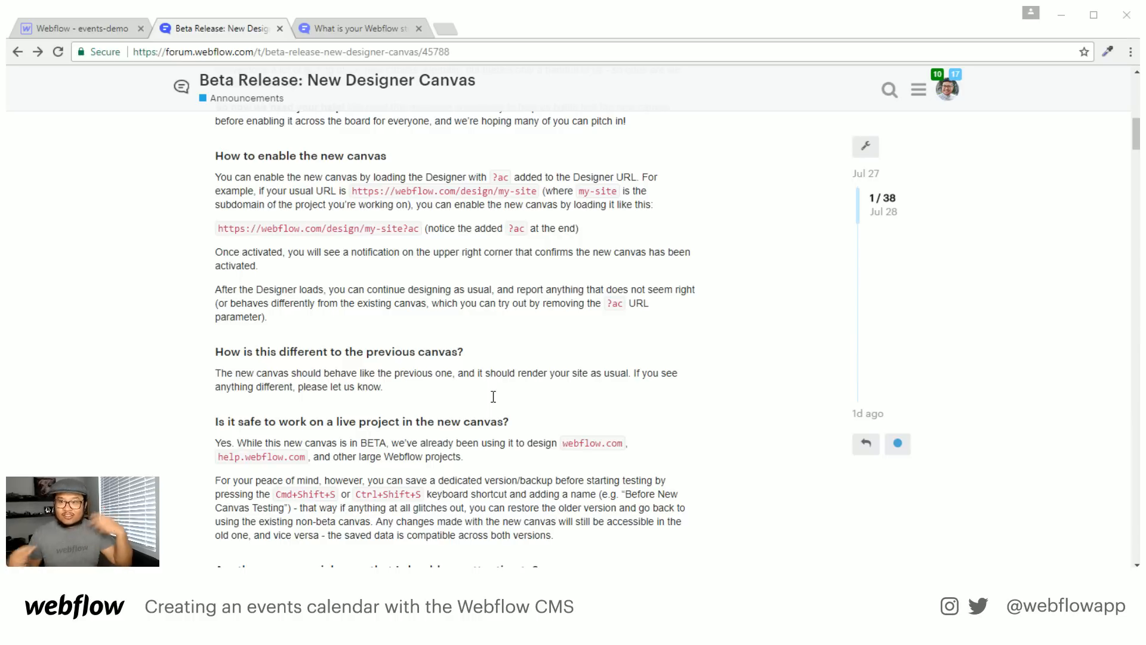
{"action": "scroll", "coordinate": [493, 397], "scroll_direction": "up", "scroll_amount": 6}
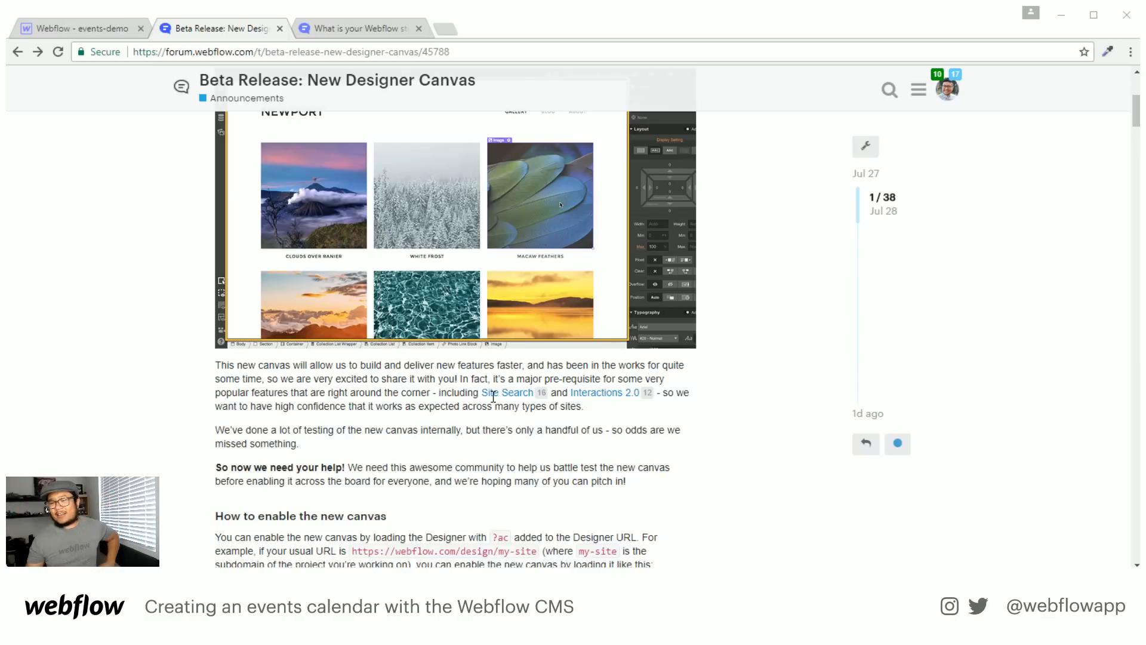
{"action": "left_click", "coordinate": [377, 30]}
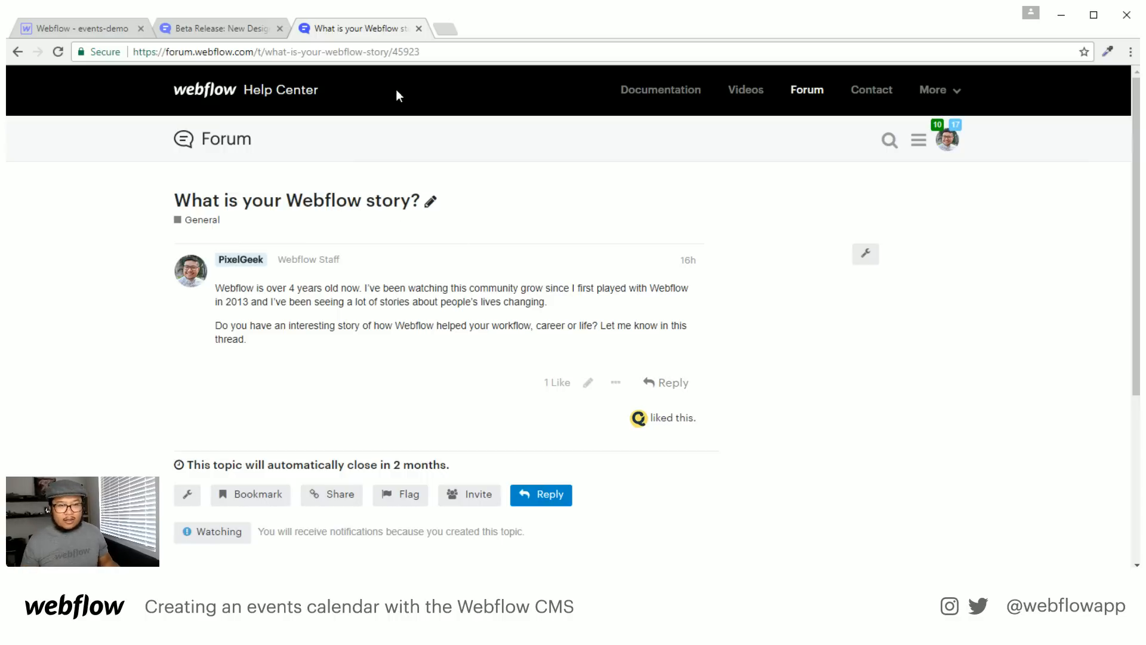
Leave the forum tabs and return to the events-demo project in the Designer
{"action": "left_click", "coordinate": [400, 52]}
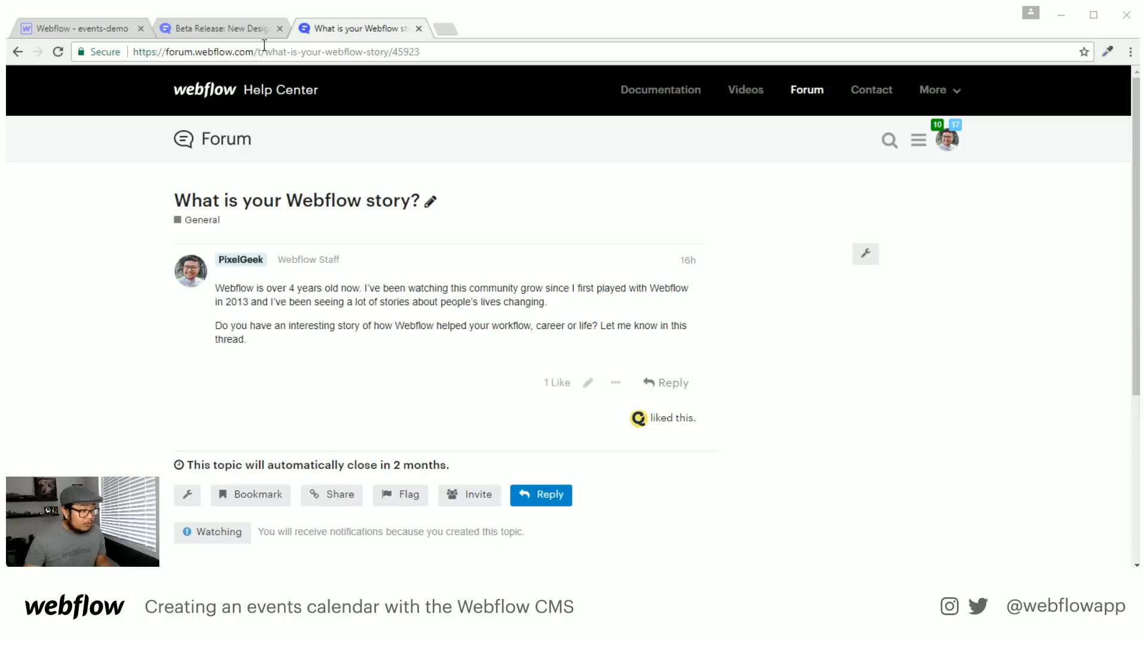
{"action": "left_click", "coordinate": [196, 28]}
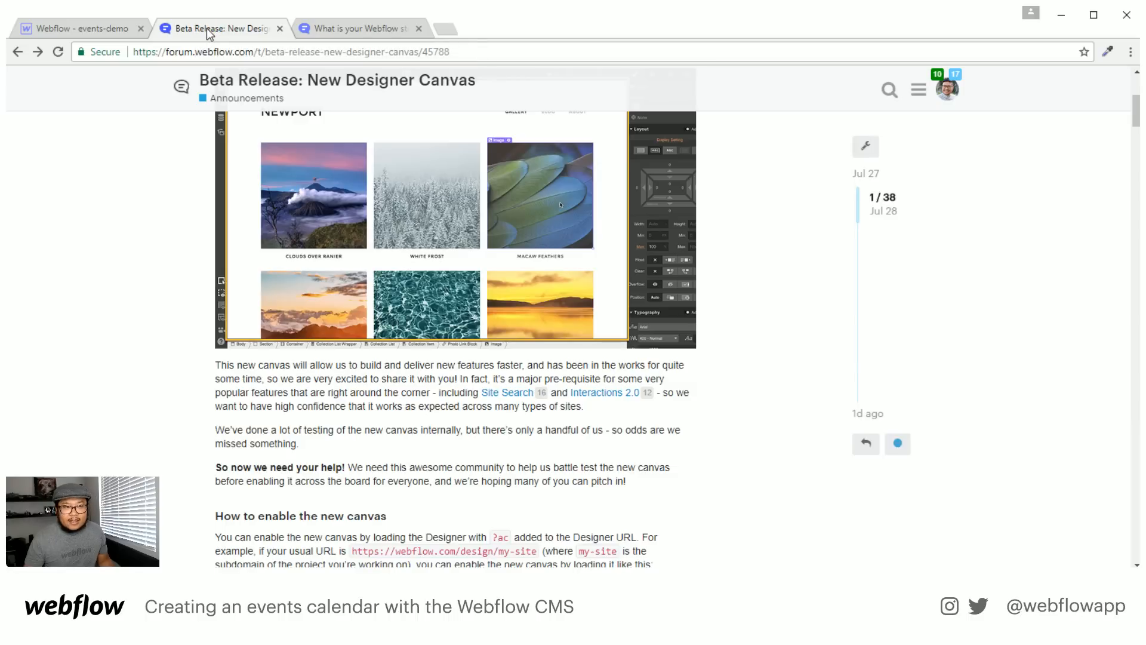
{"action": "left_click", "coordinate": [106, 28]}
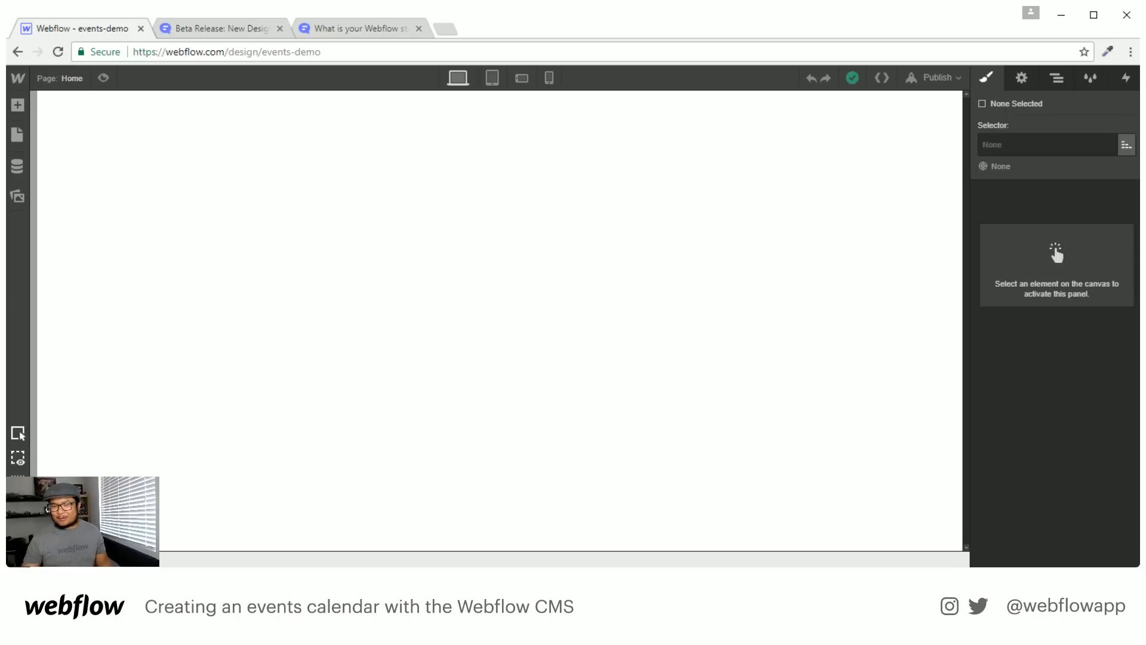
Add a new Section at the top of the Home page body
{"action": "left_click", "coordinate": [796, 231]}
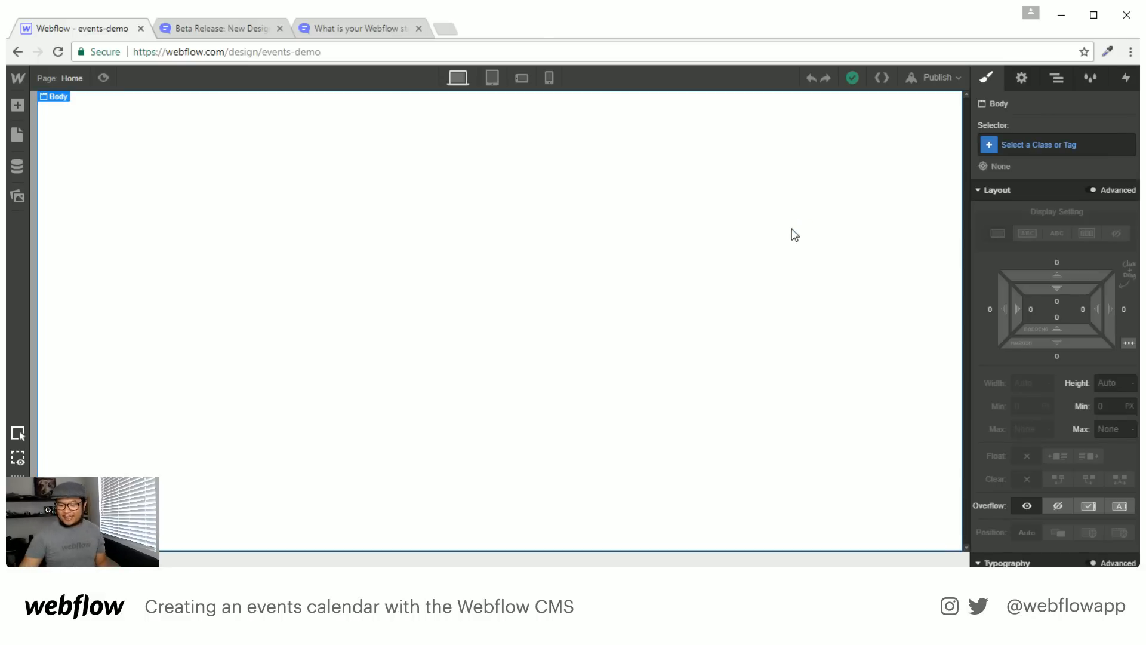
{"action": "key", "text": "a"}
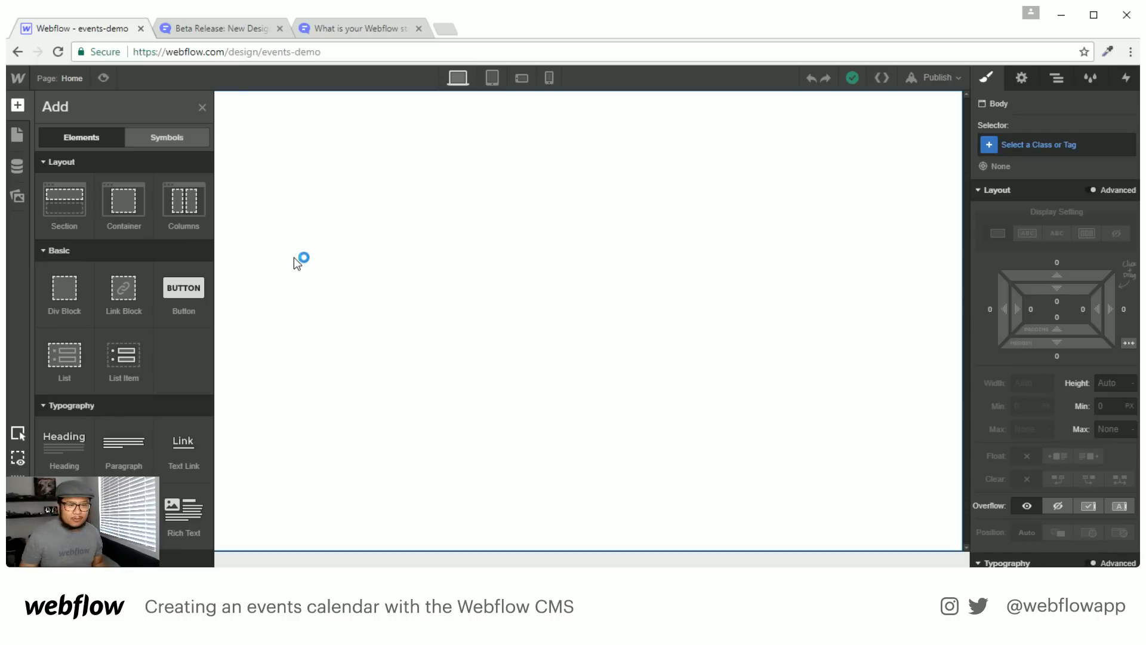
{"action": "left_click_drag", "start_coordinate": [64, 200], "coordinate": [497, 278]}
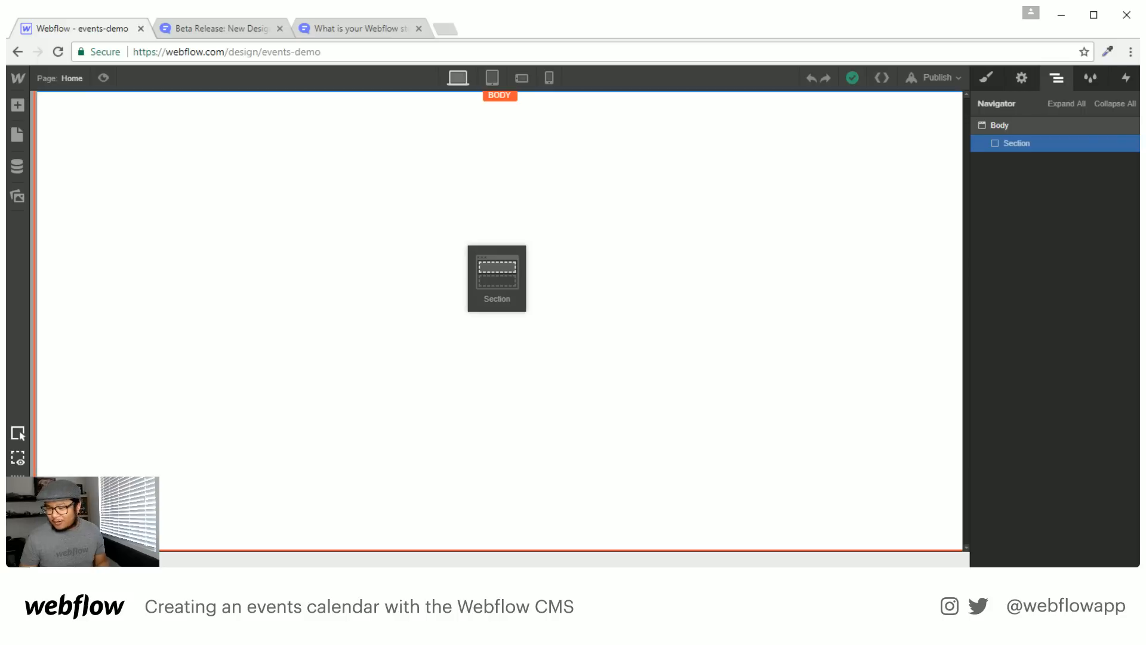
{"action": "left_click_drag", "start_coordinate": [466, 243], "coordinate": [465, 245]}
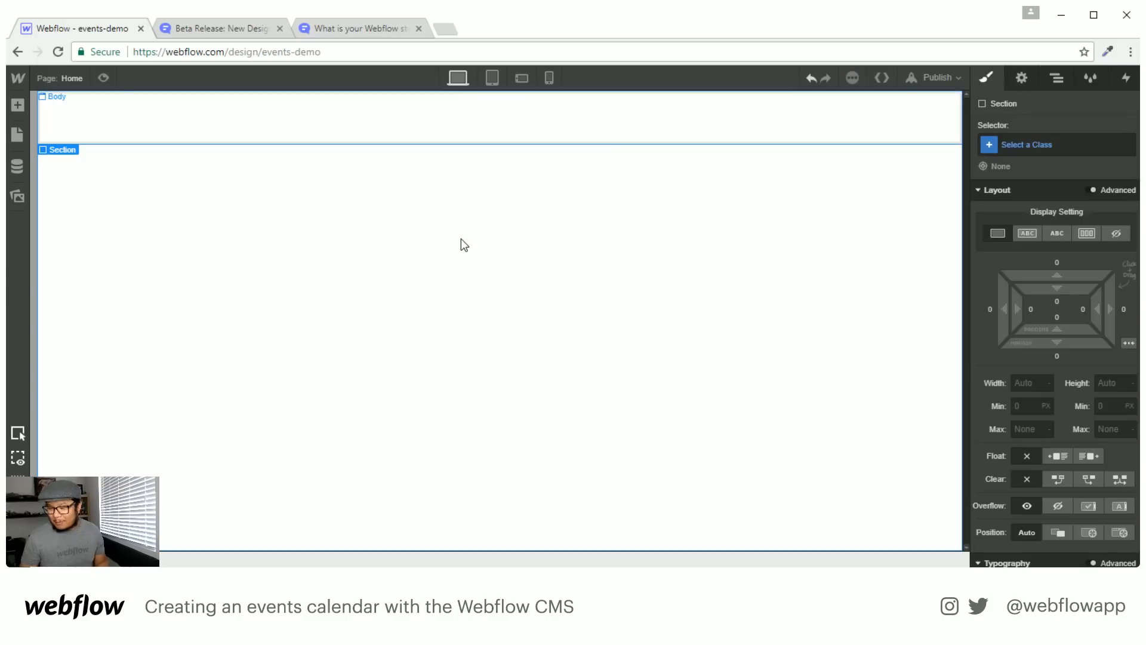
Give the section the class 'hero' and a height of 600 px
{"action": "left_click", "coordinate": [1035, 145]}
{"action": "type", "text": "hero"}
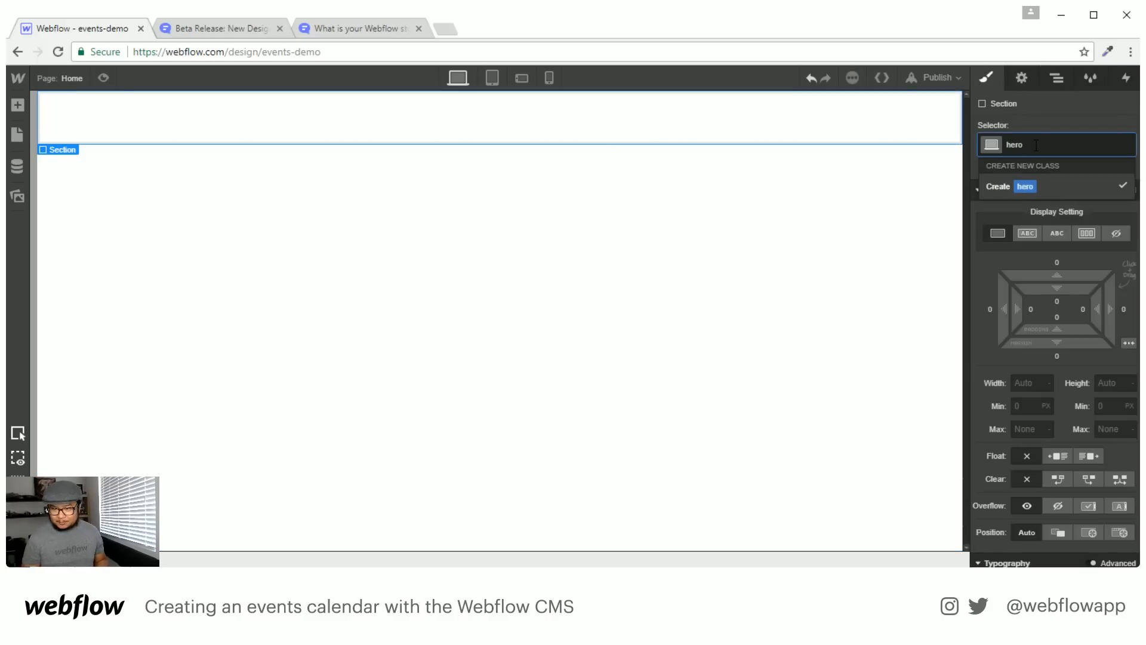
{"action": "key", "text": "Return"}
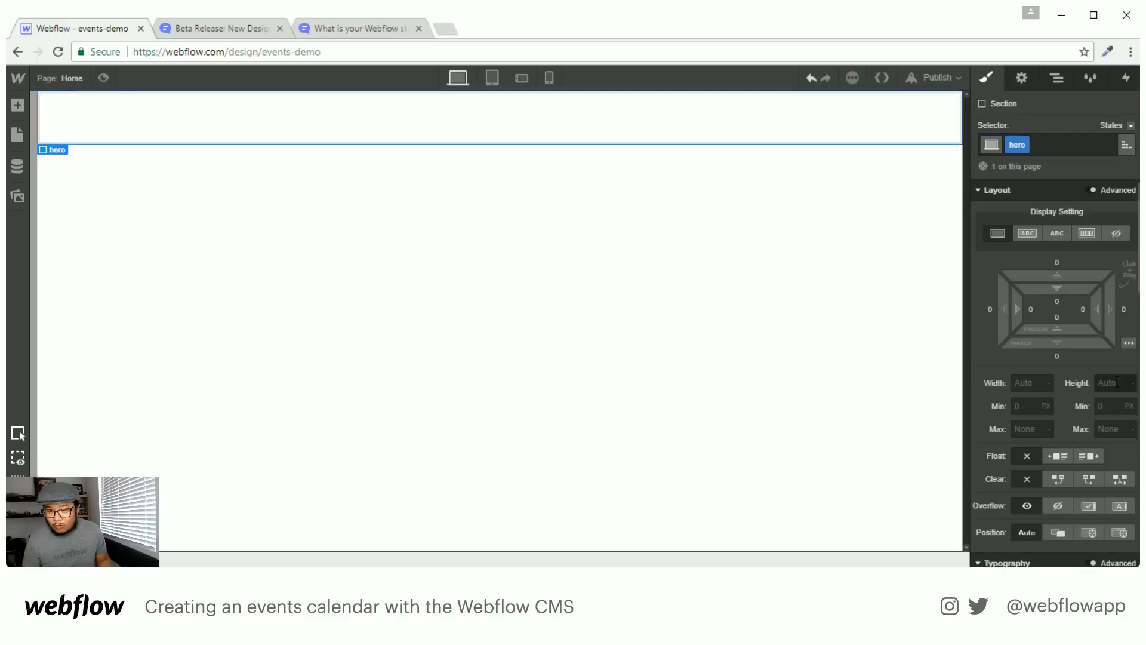
{"action": "left_click", "coordinate": [1112, 388]}
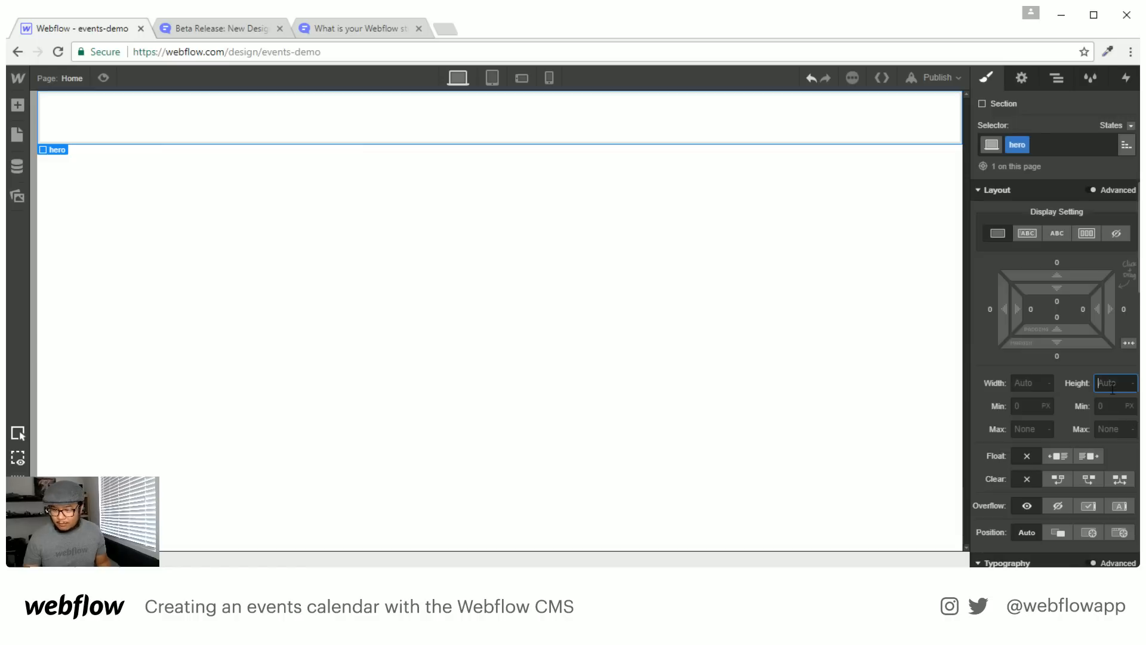
{"action": "type", "text": "600"}
{"action": "key", "text": "Return"}
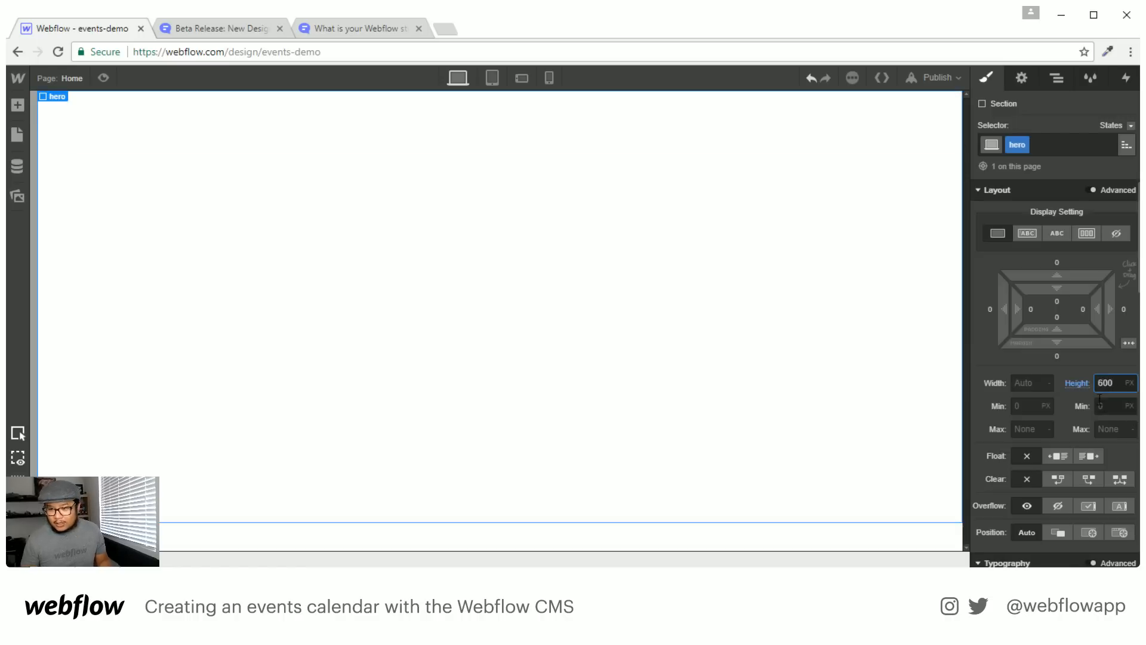
Give the hero a concert-photo background image set to Cover and centred
{"action": "scroll", "coordinate": [1099, 468], "scroll_direction": "down", "scroll_amount": 7}
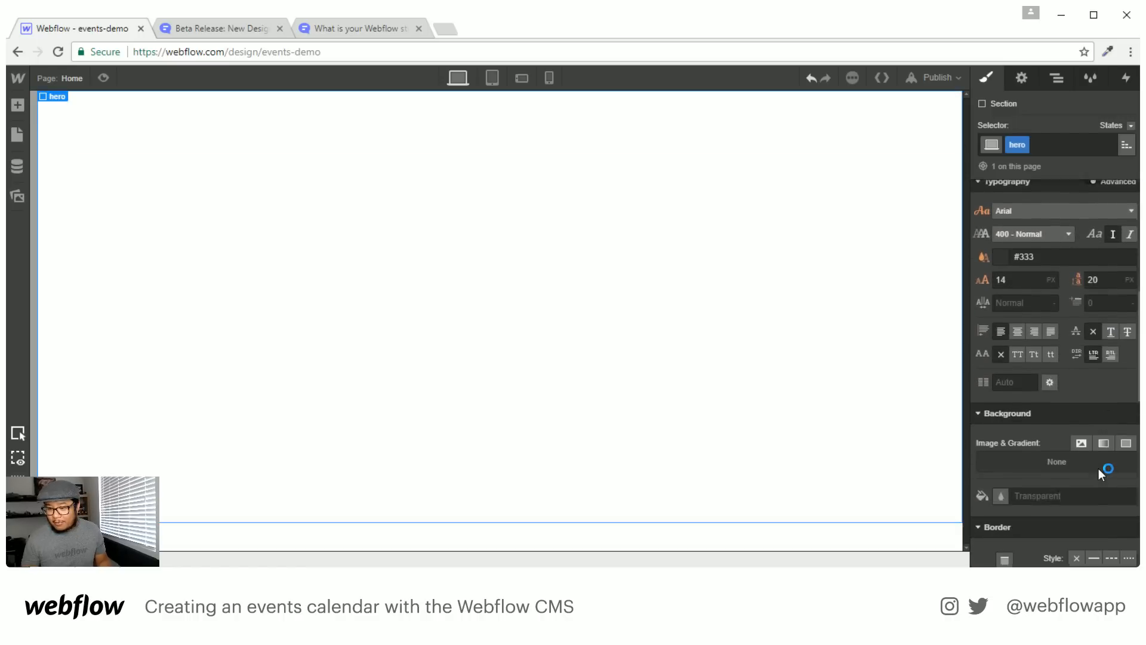
{"action": "left_click", "coordinate": [1081, 393]}
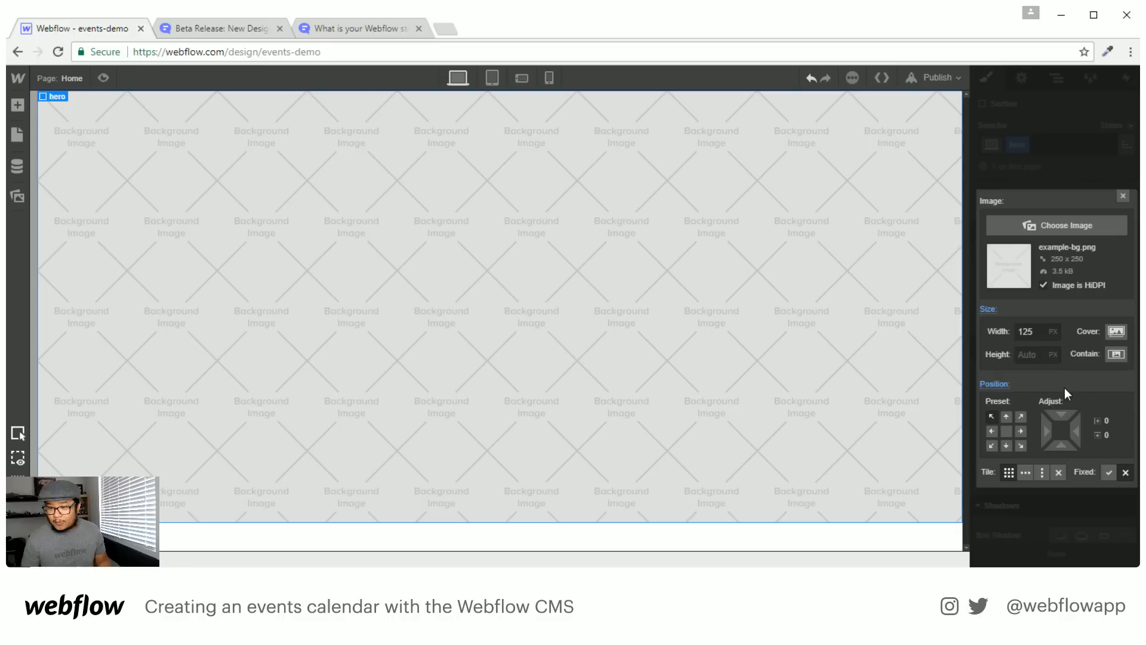
{"action": "left_click", "coordinate": [1051, 229]}
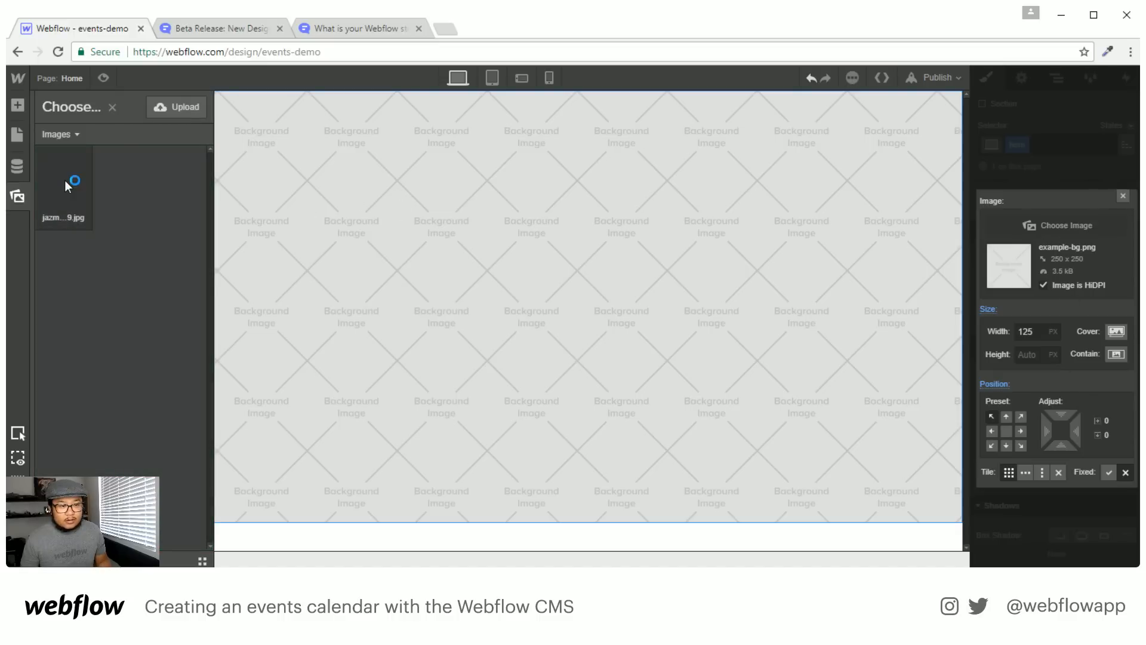
{"action": "left_click", "coordinate": [67, 176]}
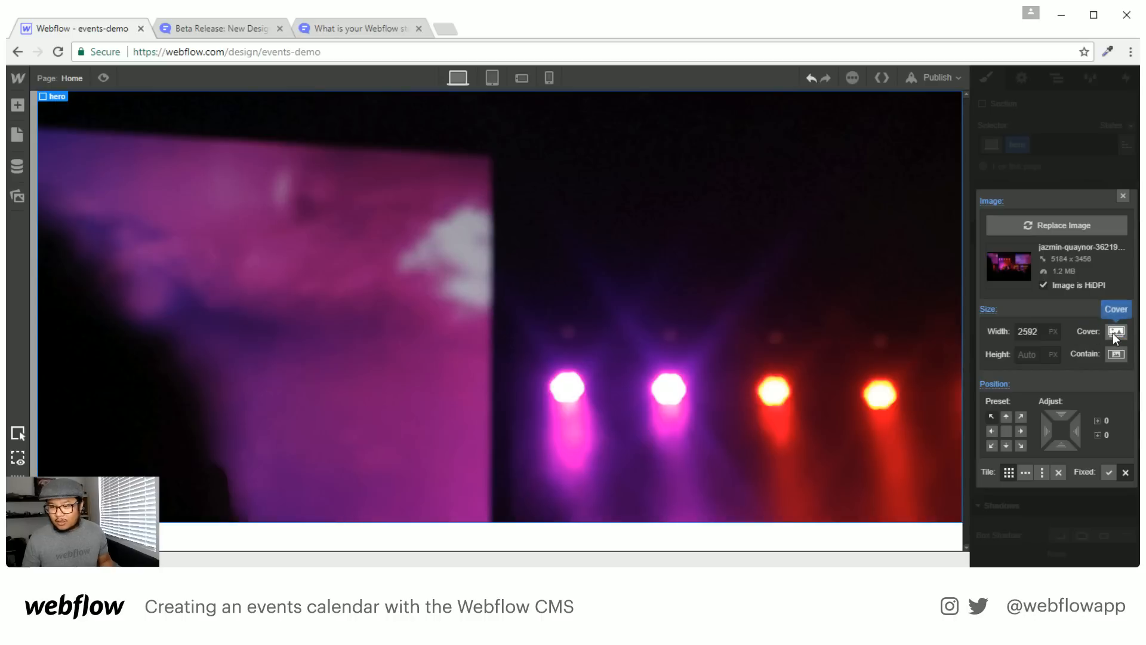
{"action": "left_click", "coordinate": [1112, 332]}
{"action": "left_click", "coordinate": [1008, 432]}
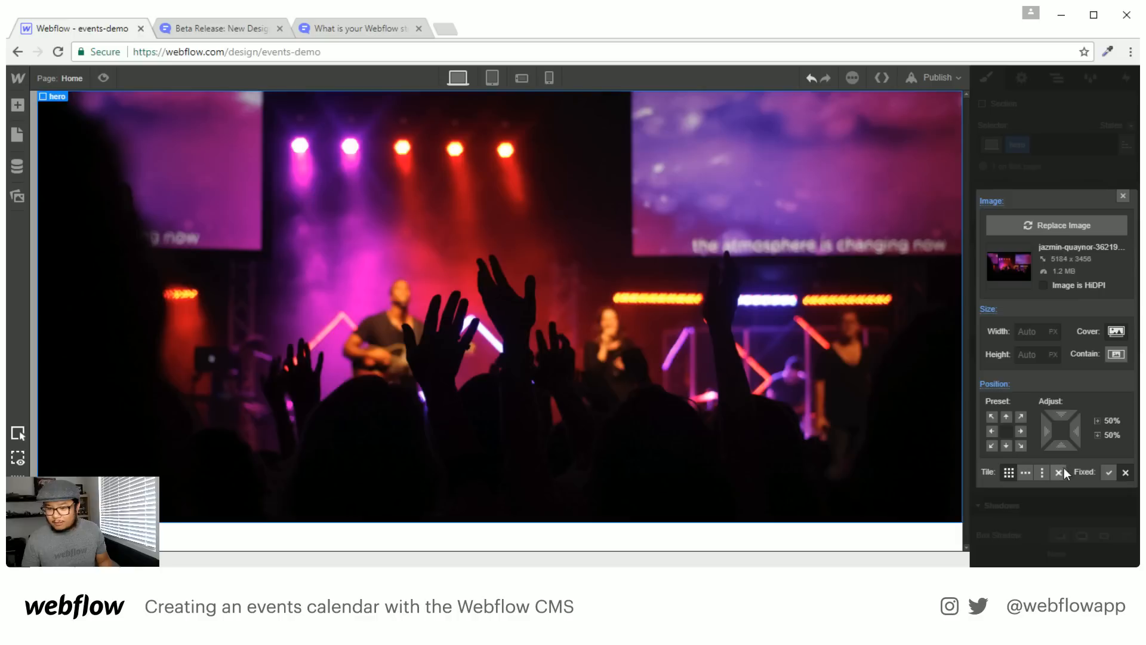
{"action": "left_click", "coordinate": [1123, 196]}
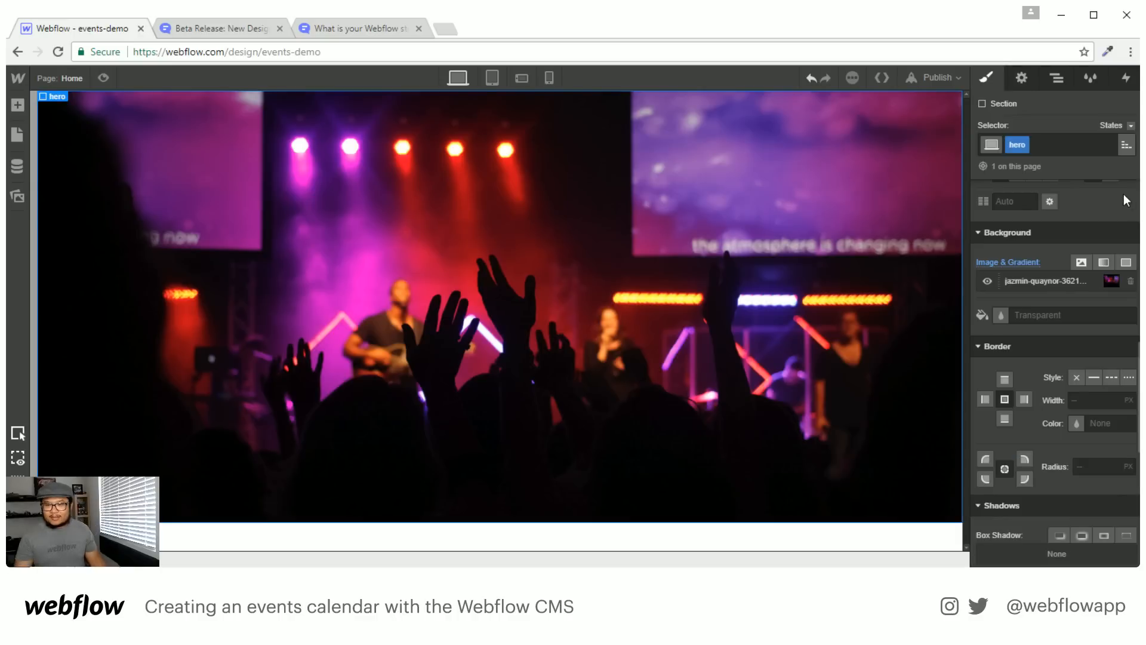
Make the hero a flex container centring its contents horizontally and vertically
{"action": "scroll", "coordinate": [1020, 339], "scroll_direction": "up", "scroll_amount": 8}
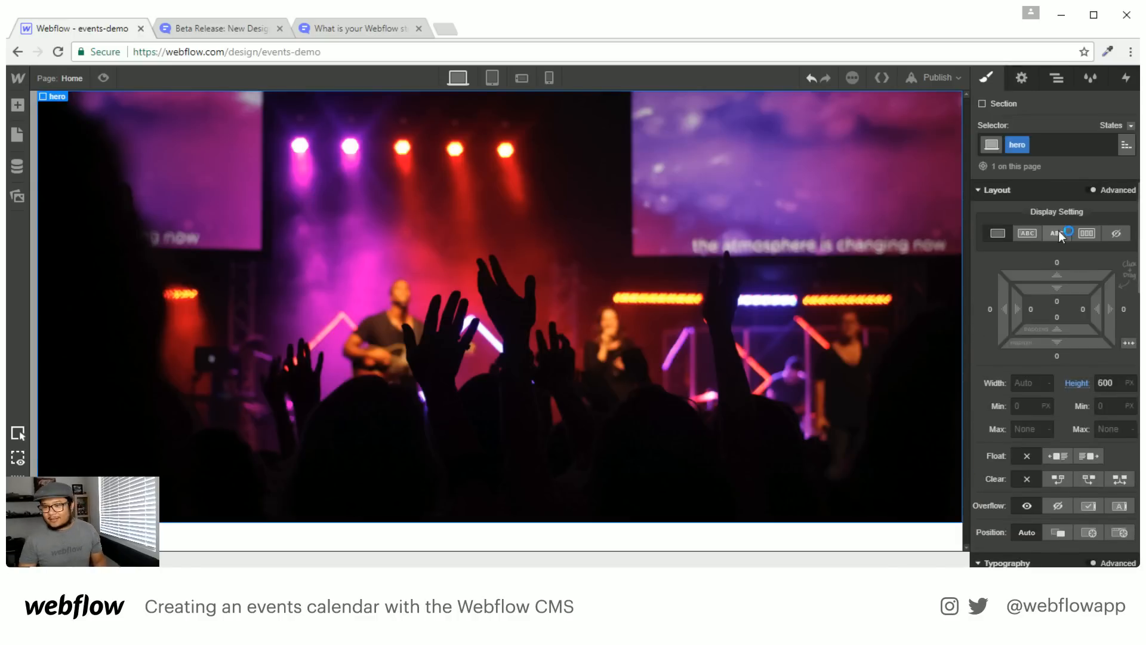
{"action": "left_click", "coordinate": [1087, 235]}
{"action": "left_click", "coordinate": [1029, 296]}
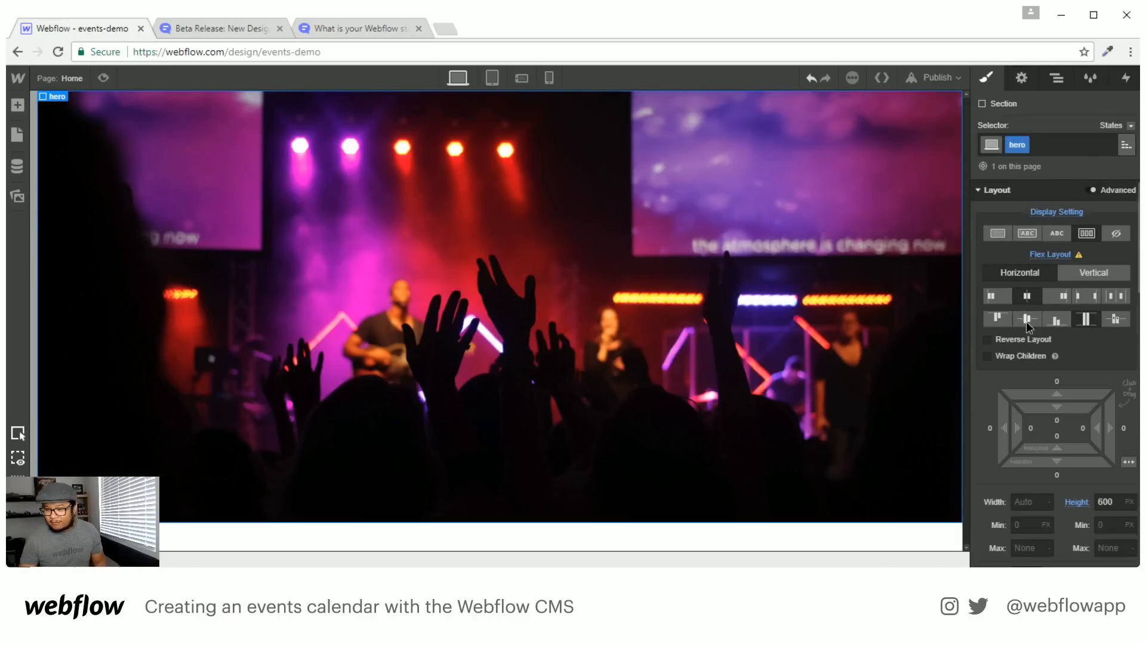
{"action": "left_click", "coordinate": [1026, 322]}
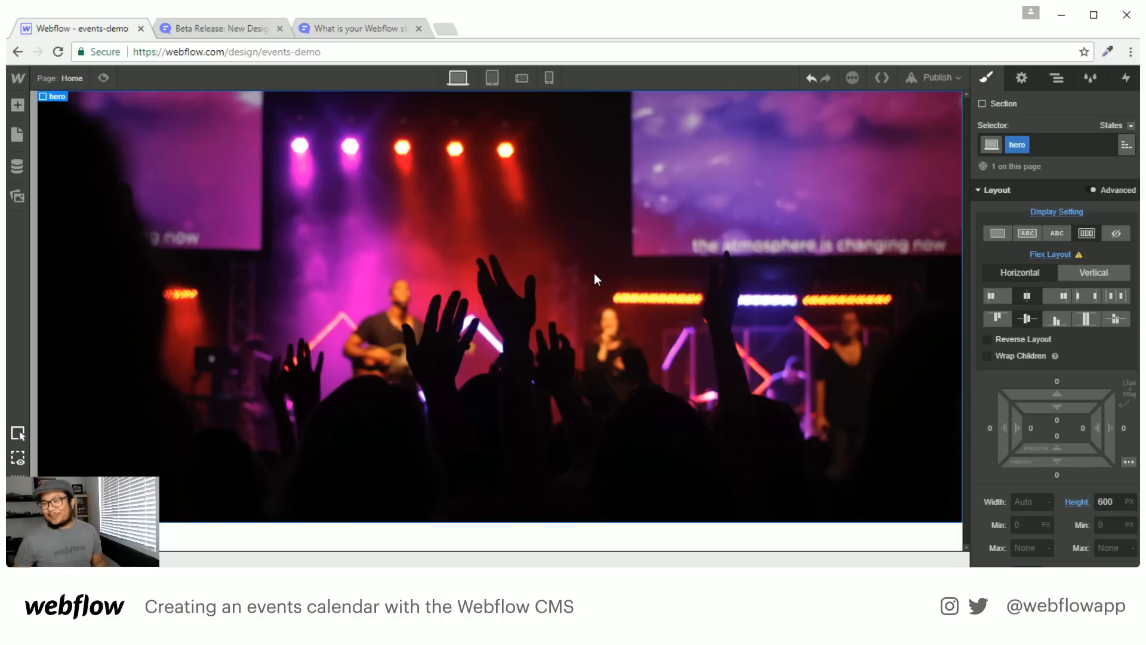
{"action": "key", "text": "a"}
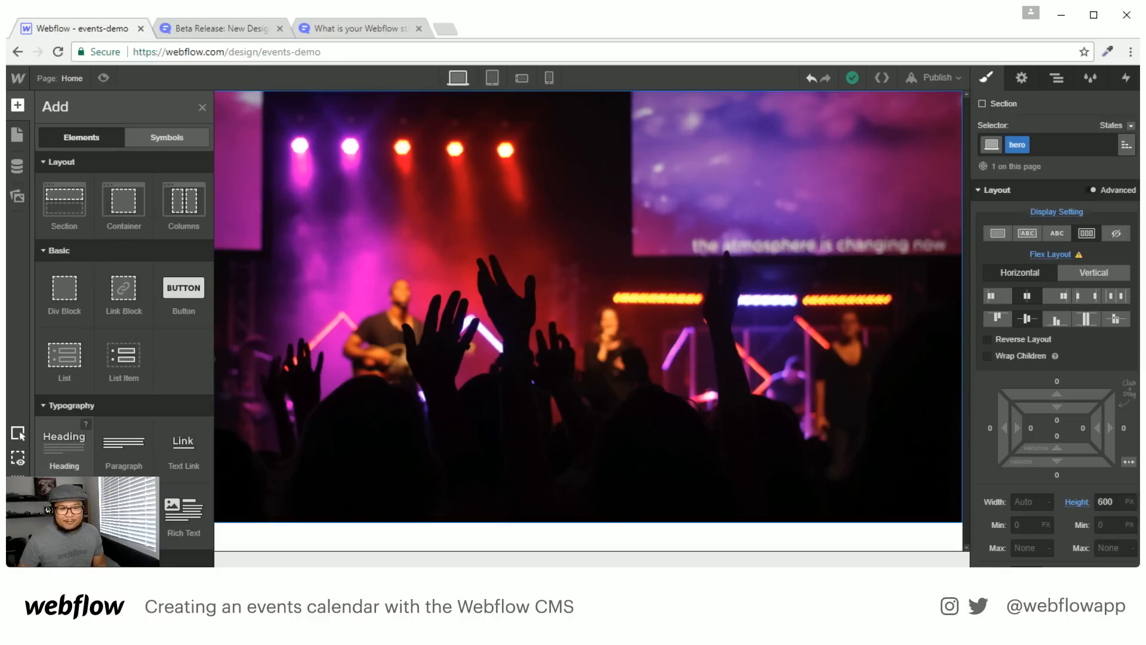
Add a heading in the centre of the hero reading 'TheFlow'
{"action": "left_click_drag", "start_coordinate": [64, 441], "coordinate": [516, 309]}
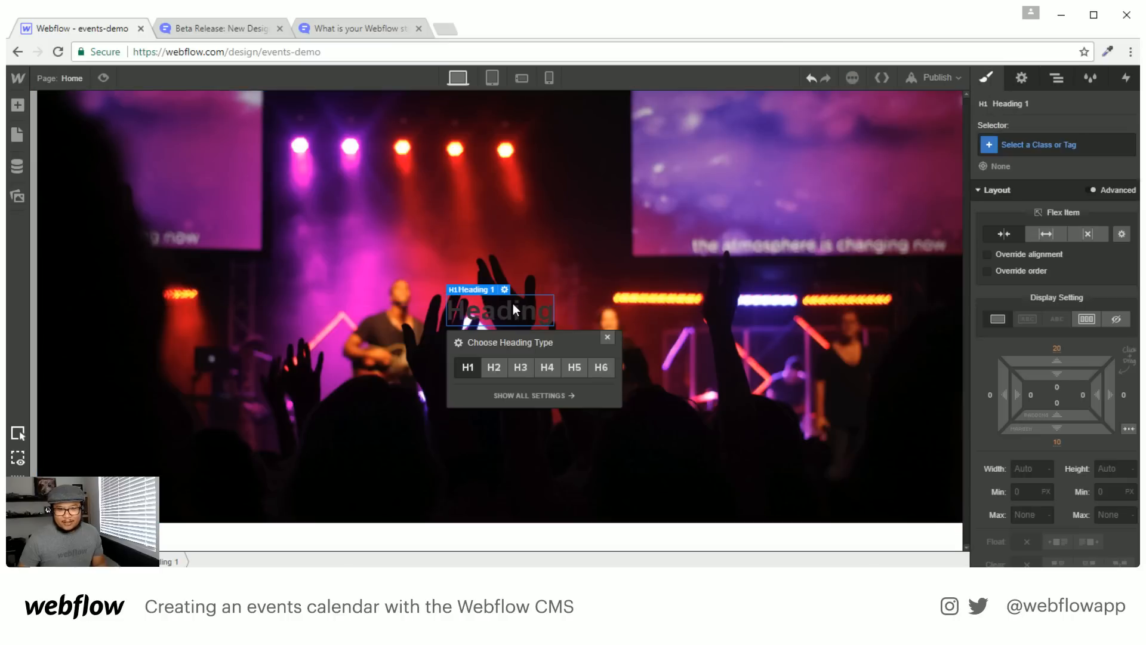
{"action": "double_click", "coordinate": [514, 309]}
{"action": "type", "text": "The"}
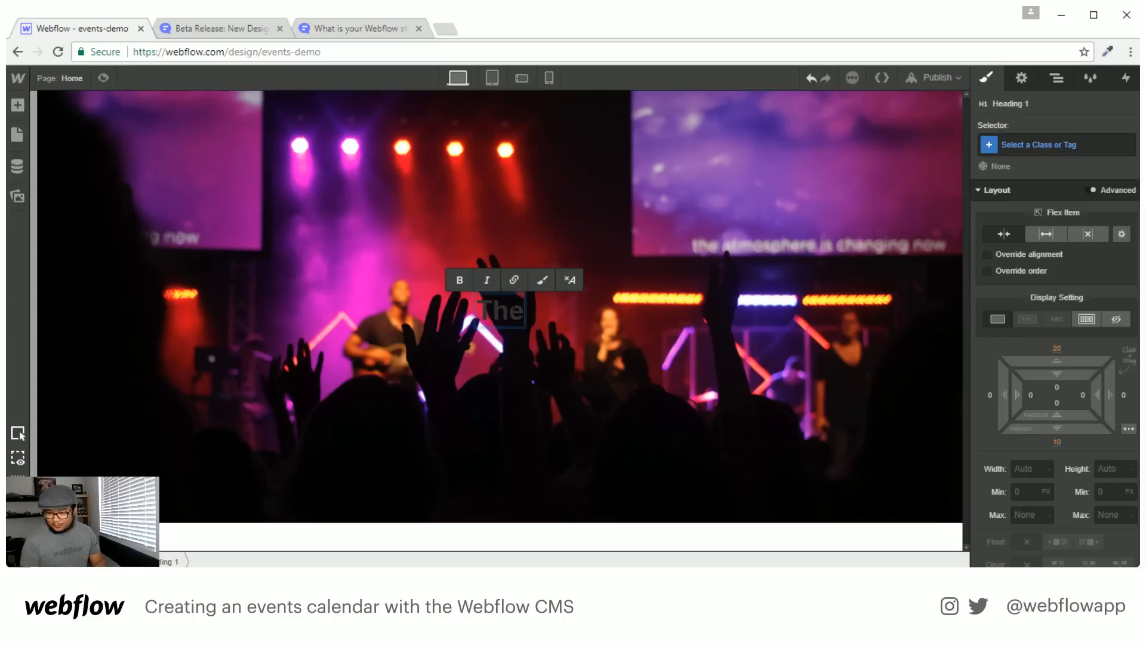
{"action": "type", "text": "Flow"}
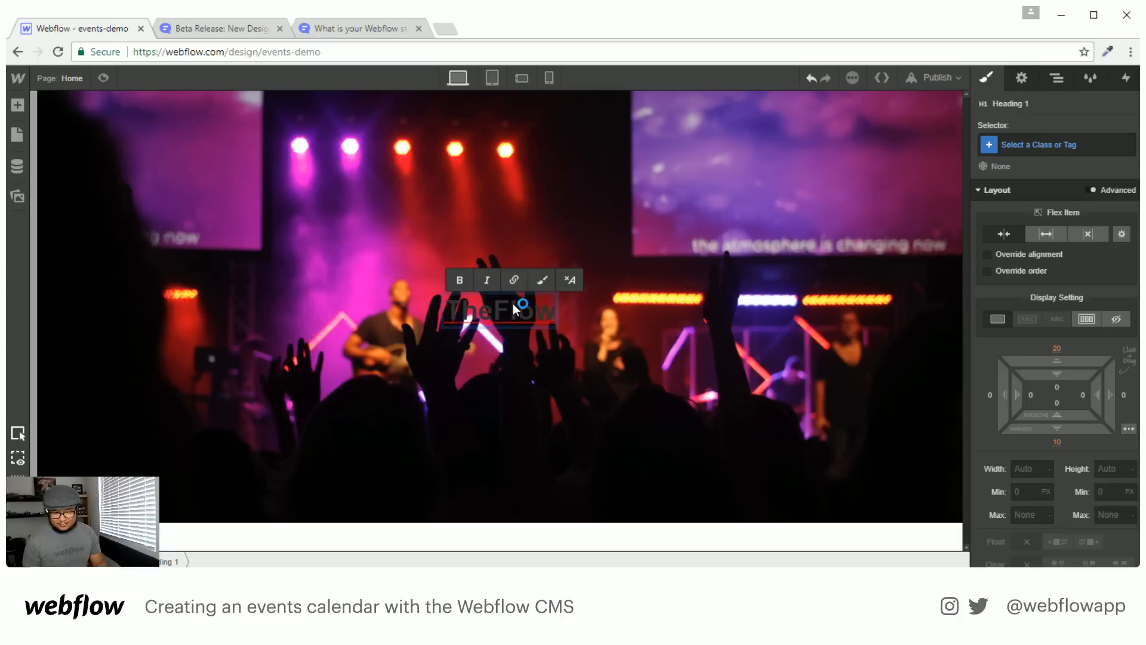
{"action": "key", "text": "Escape"}
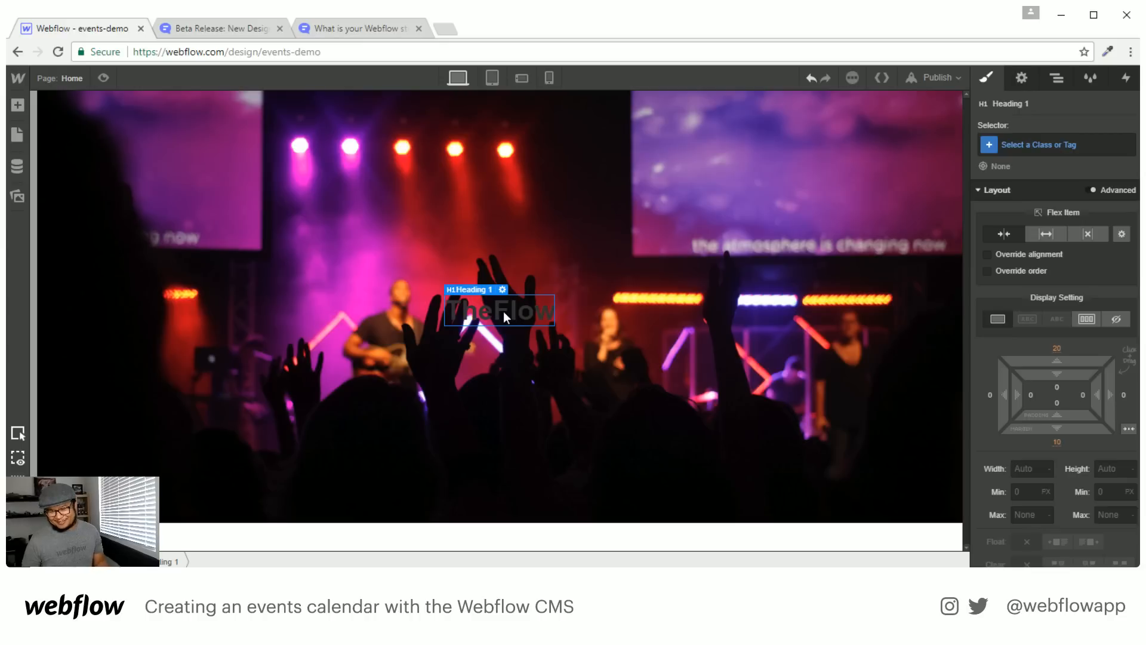
Set the text colour of All H1 Headings to white
{"action": "left_click", "coordinate": [1052, 146]}
{"action": "left_click", "coordinate": [1038, 255]}
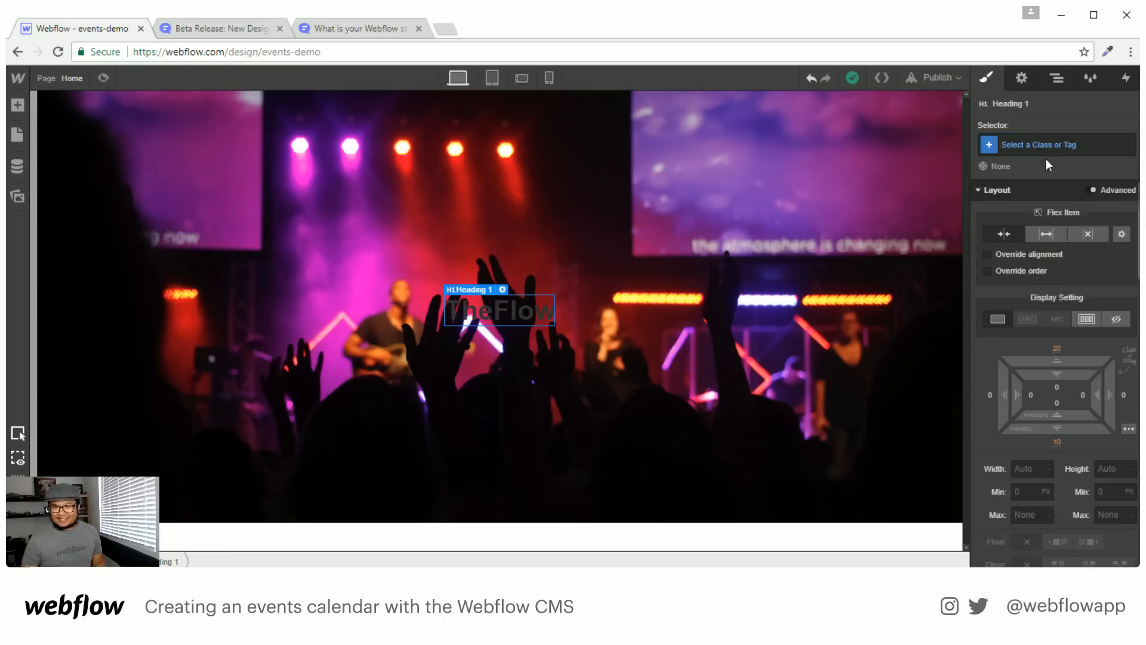
{"action": "left_click", "coordinate": [1075, 147]}
{"action": "left_click", "coordinate": [1045, 263]}
{"action": "scroll", "coordinate": [1048, 299], "scroll_direction": "down", "scroll_amount": 5}
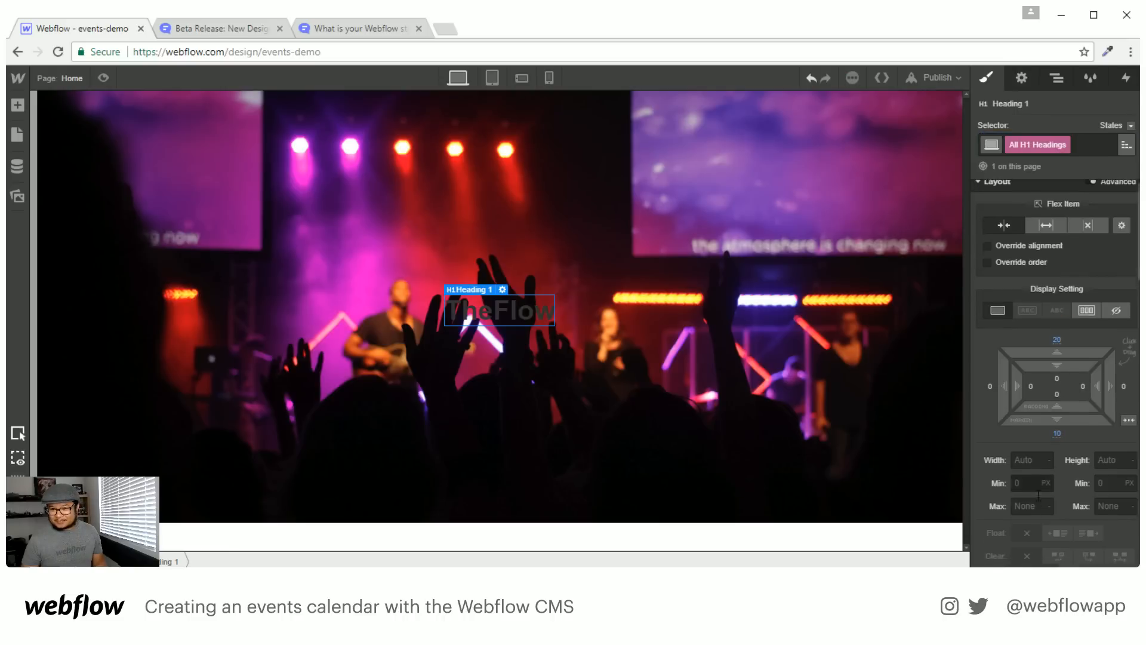
{"action": "left_click", "coordinate": [1044, 441]}
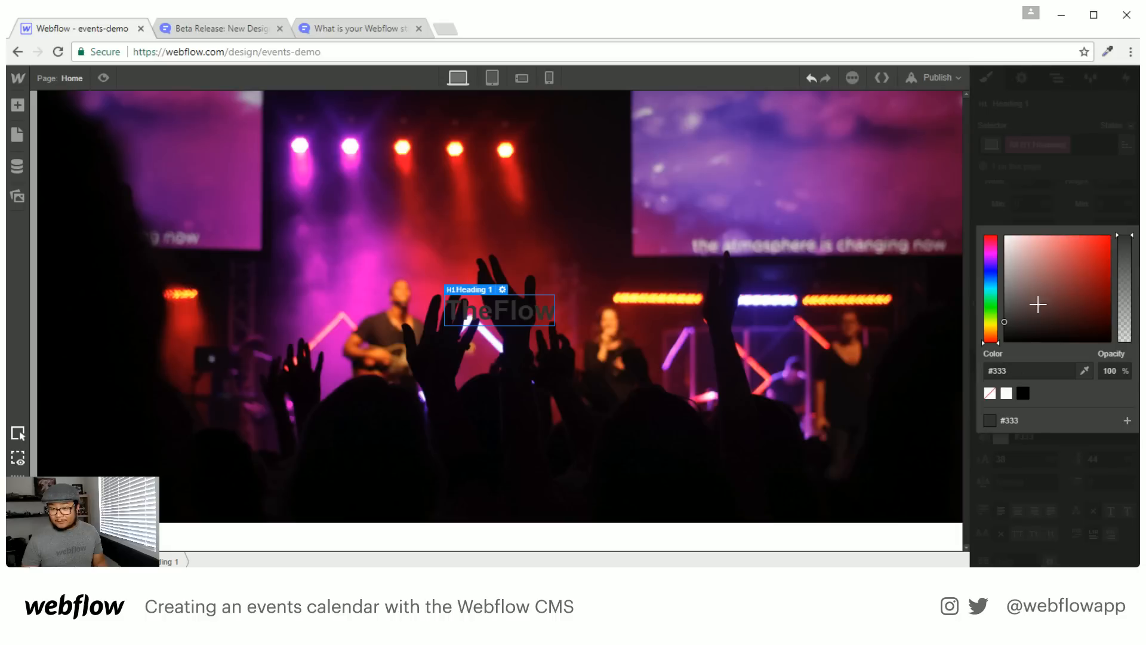
{"action": "left_click", "coordinate": [1007, 393]}
{"action": "left_click", "coordinate": [1044, 181]}
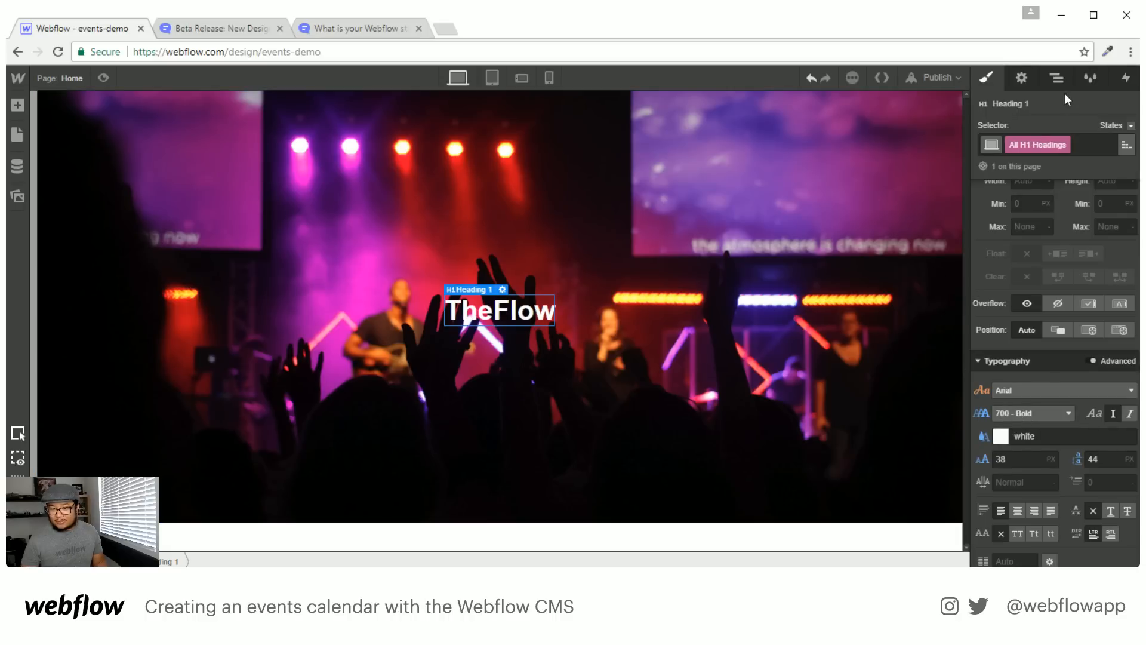
{"action": "left_click", "coordinate": [1057, 78]}
Set the Body (All Pages) font family to Montserrat
{"action": "double_click", "coordinate": [1005, 123]}
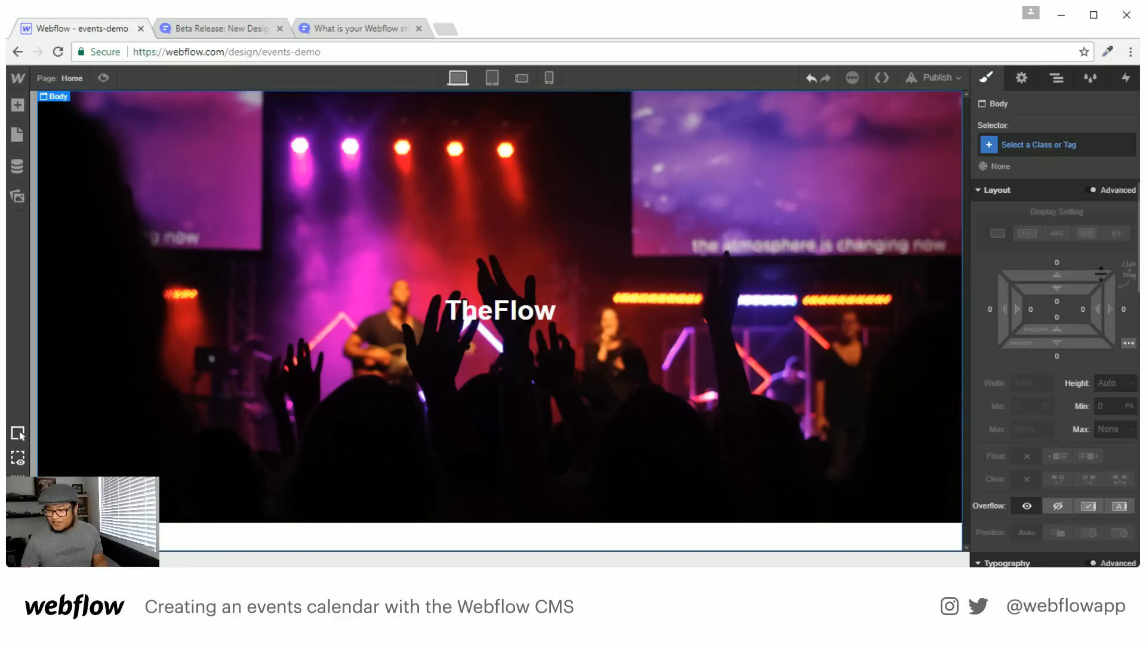
{"action": "left_click", "coordinate": [1046, 147]}
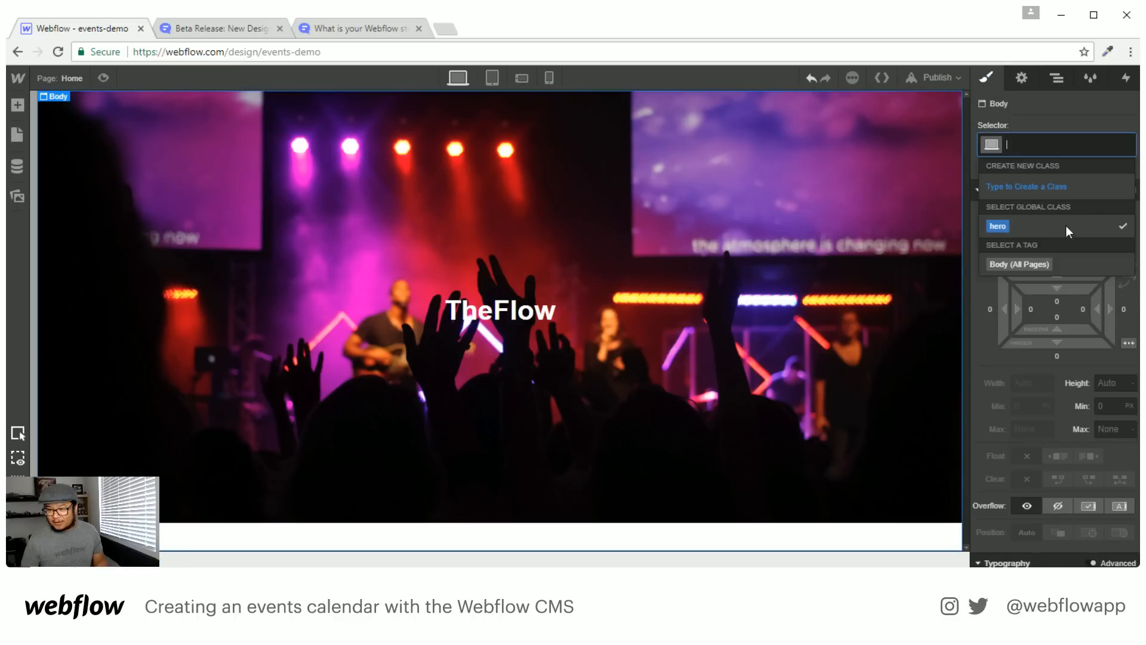
{"action": "left_click", "coordinate": [1037, 265]}
{"action": "scroll", "coordinate": [1040, 388], "scroll_direction": "down", "scroll_amount": 6}
{"action": "left_click", "coordinate": [1018, 230]}
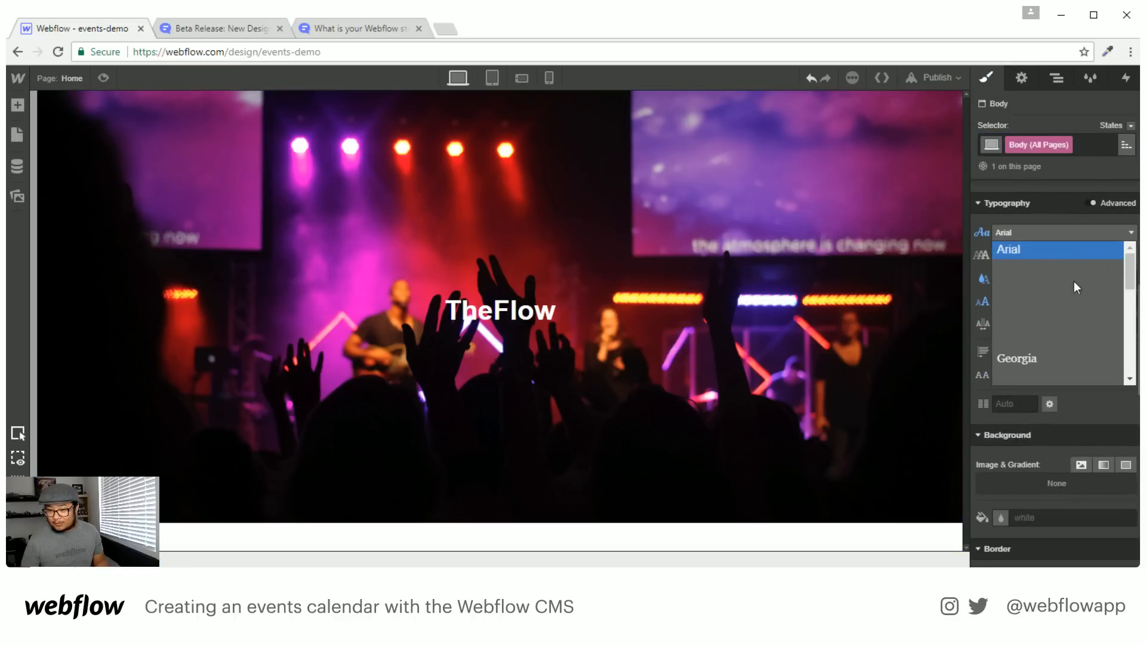
{"action": "scroll", "coordinate": [1073, 307], "scroll_direction": "down", "scroll_amount": 5}
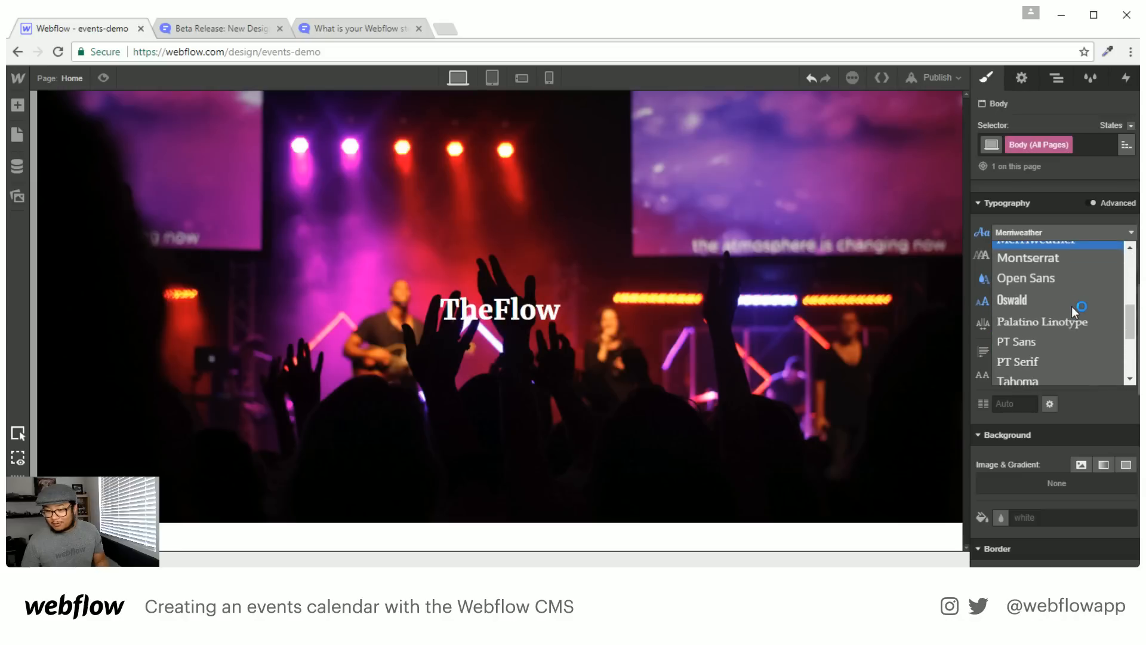
{"action": "left_click", "coordinate": [1064, 259]}
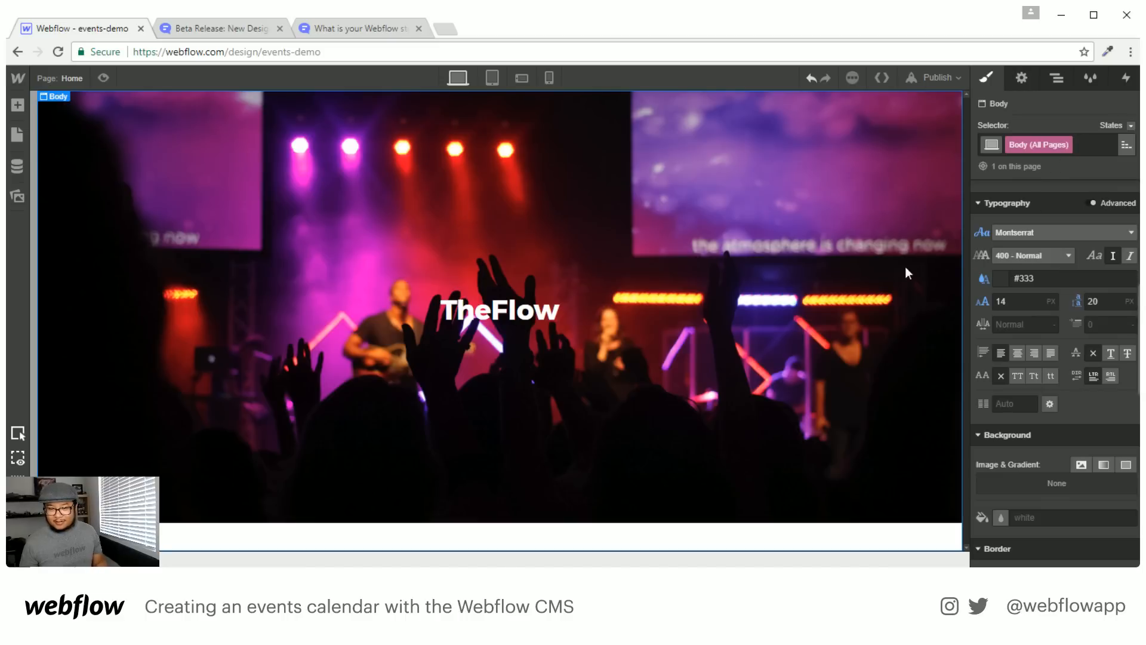
Give the TheFlow heading a 58 px font size and 64 px line height
{"action": "left_click", "coordinate": [529, 313]}
{"action": "left_click", "coordinate": [1025, 387]}
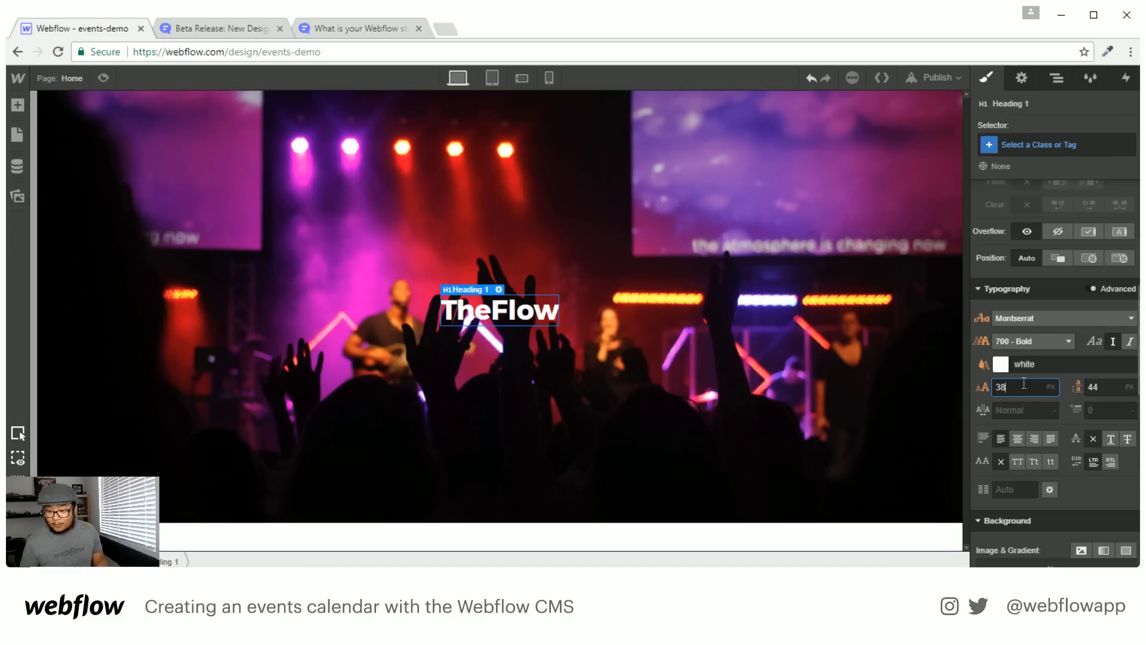
{"action": "type", "text": "48"}
{"action": "key", "text": "shift+Up"}
{"action": "key", "text": "Tab"}
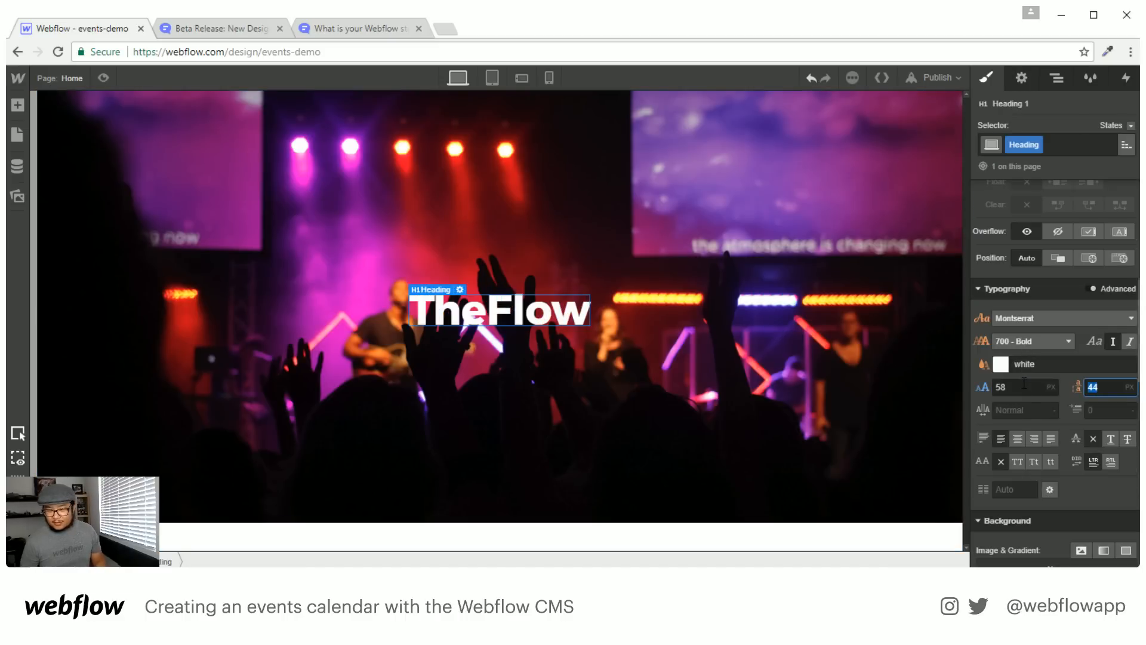
{"action": "key", "text": "shift+Up"}
{"action": "key", "text": "shift+Up"}
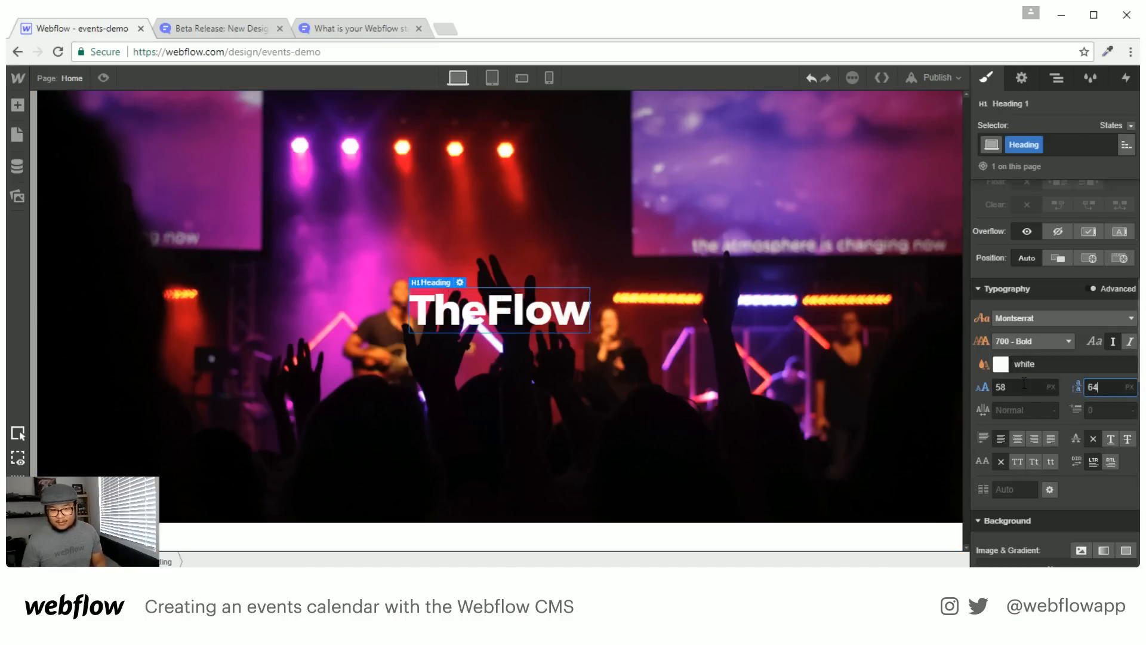
{"action": "left_click", "coordinate": [481, 324]}
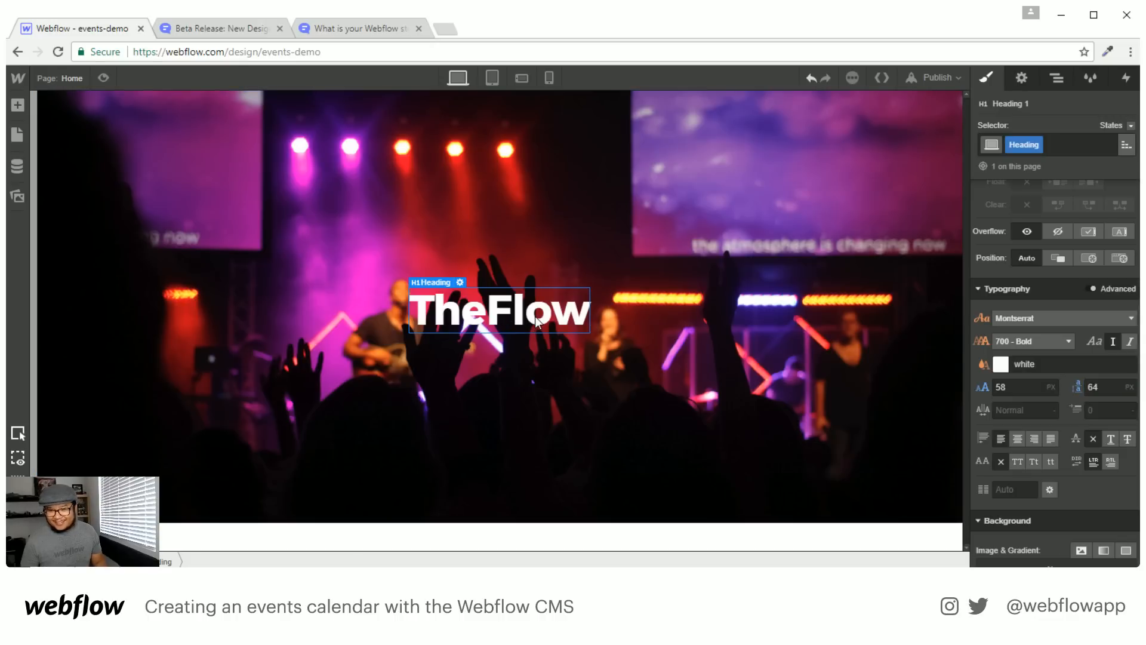
Add a second heading to the hero and stack the hero's contents vertically
{"action": "key", "text": "a"}
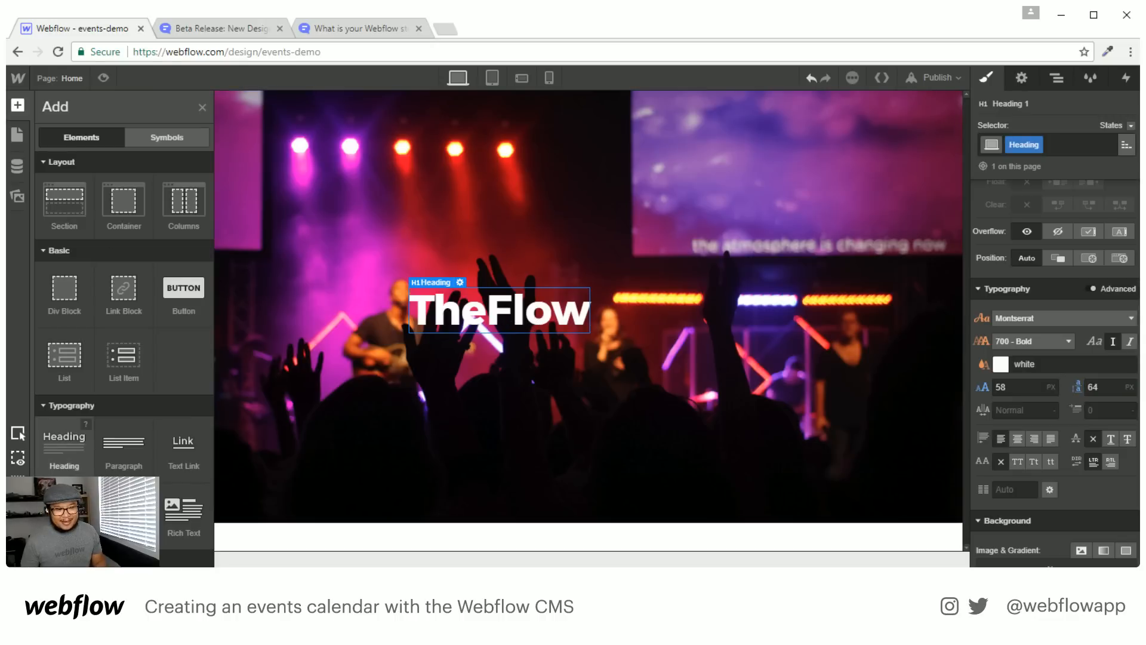
{"action": "left_click_drag", "start_coordinate": [63, 445], "coordinate": [434, 397]}
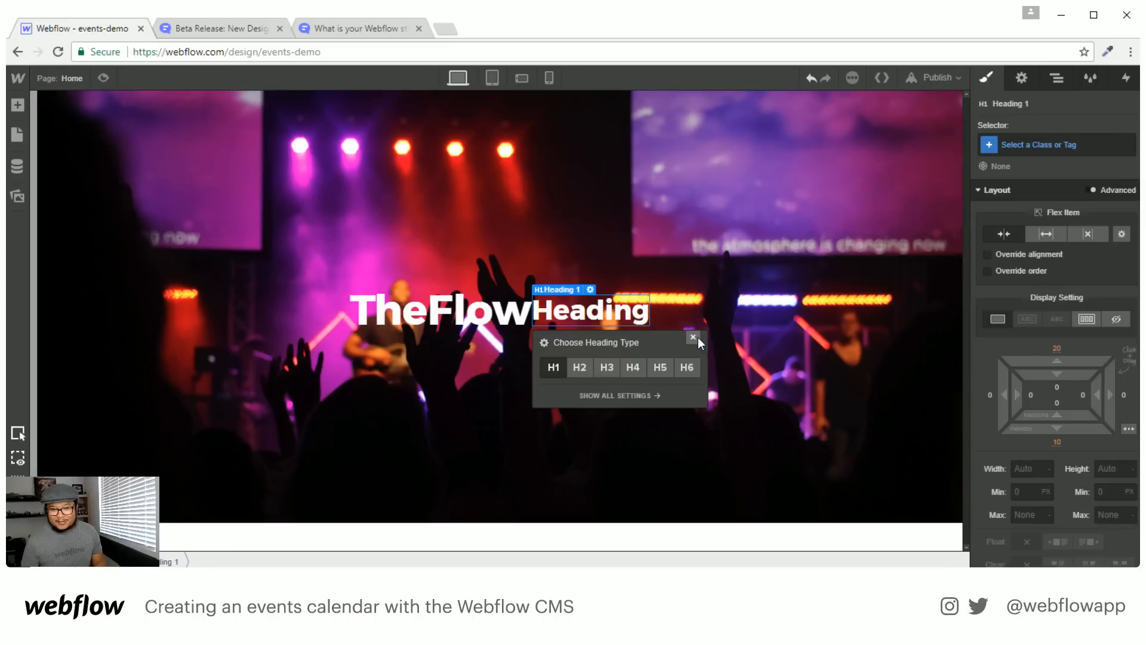
{"action": "left_click", "coordinate": [693, 337]}
{"action": "left_click", "coordinate": [773, 235]}
{"action": "left_click", "coordinate": [1094, 272]}
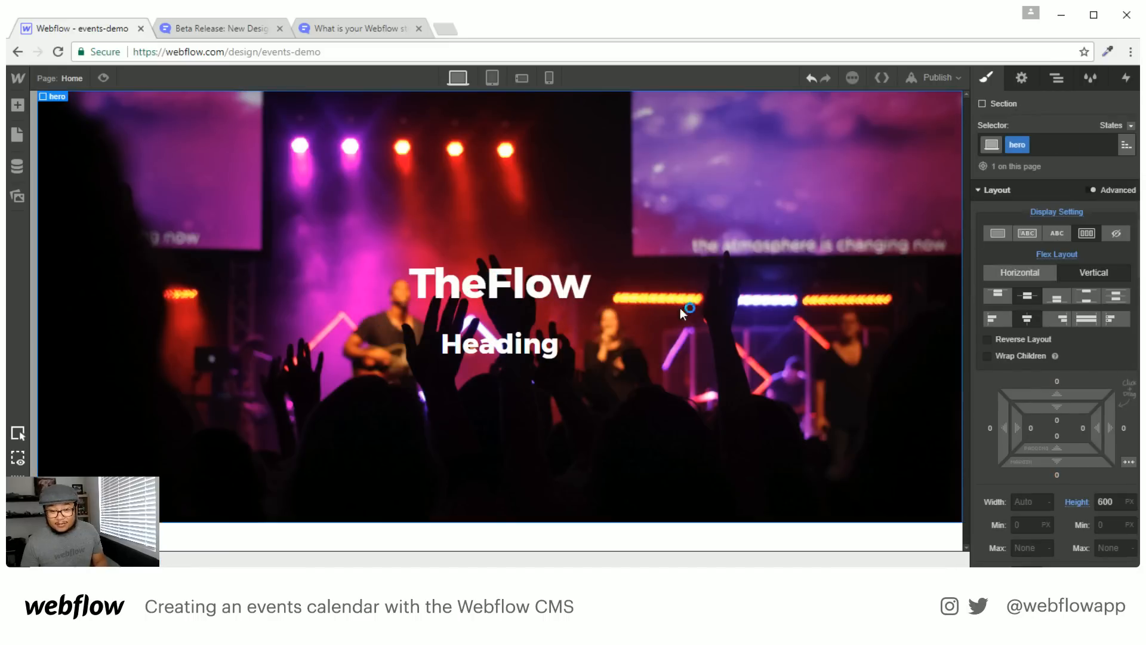
{"action": "left_click", "coordinate": [528, 339]}
Make the new heading an H2 reading '& the dirty lolli-pops'
{"action": "left_click", "coordinate": [1061, 148]}
{"action": "left_click", "coordinate": [1057, 119]}
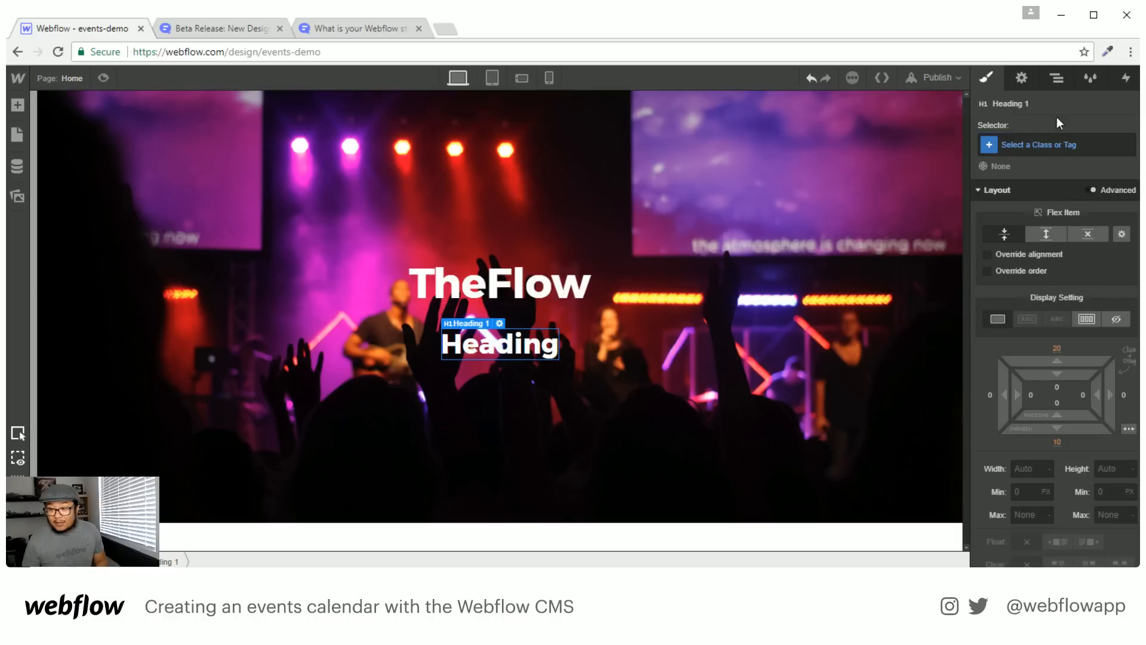
{"action": "left_click", "coordinate": [1022, 78]}
{"action": "left_click", "coordinate": [1017, 227]}
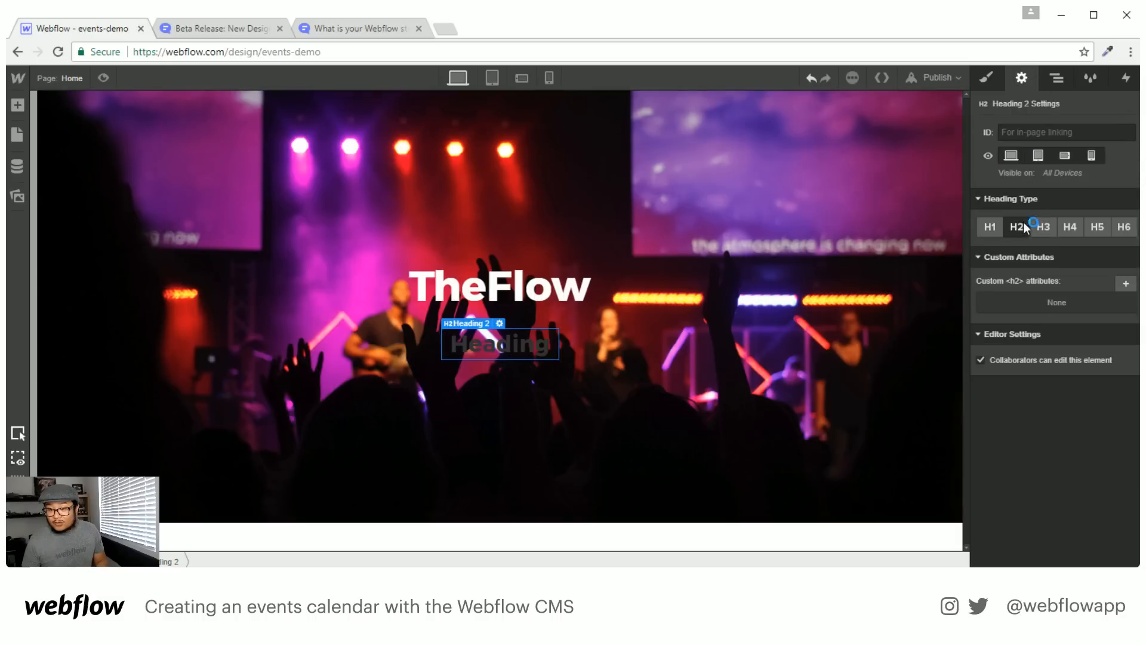
{"action": "left_click", "coordinate": [987, 78]}
{"action": "double_click", "coordinate": [510, 345]}
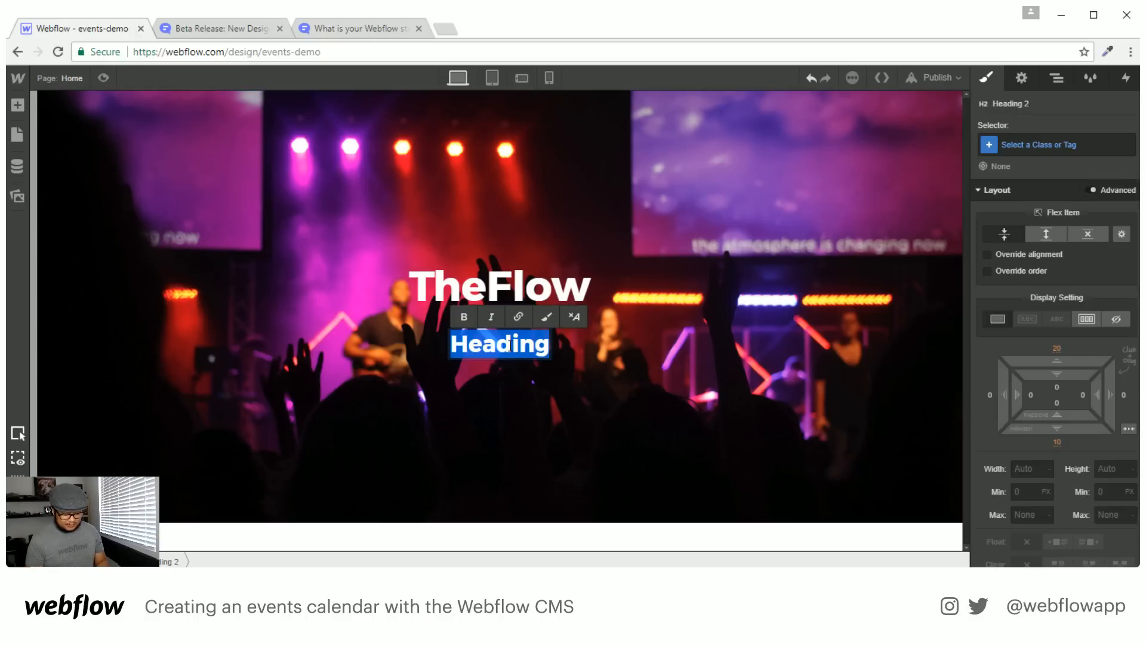
{"action": "type", "text": "& the dirty"}
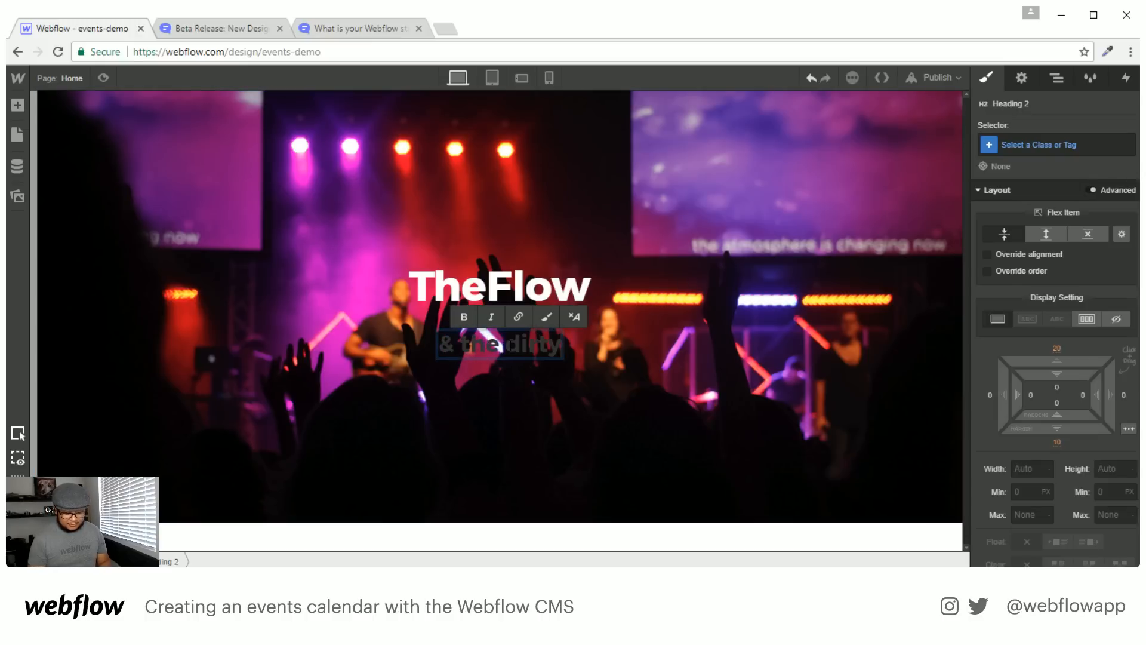
{"action": "type", "text": " lol"}
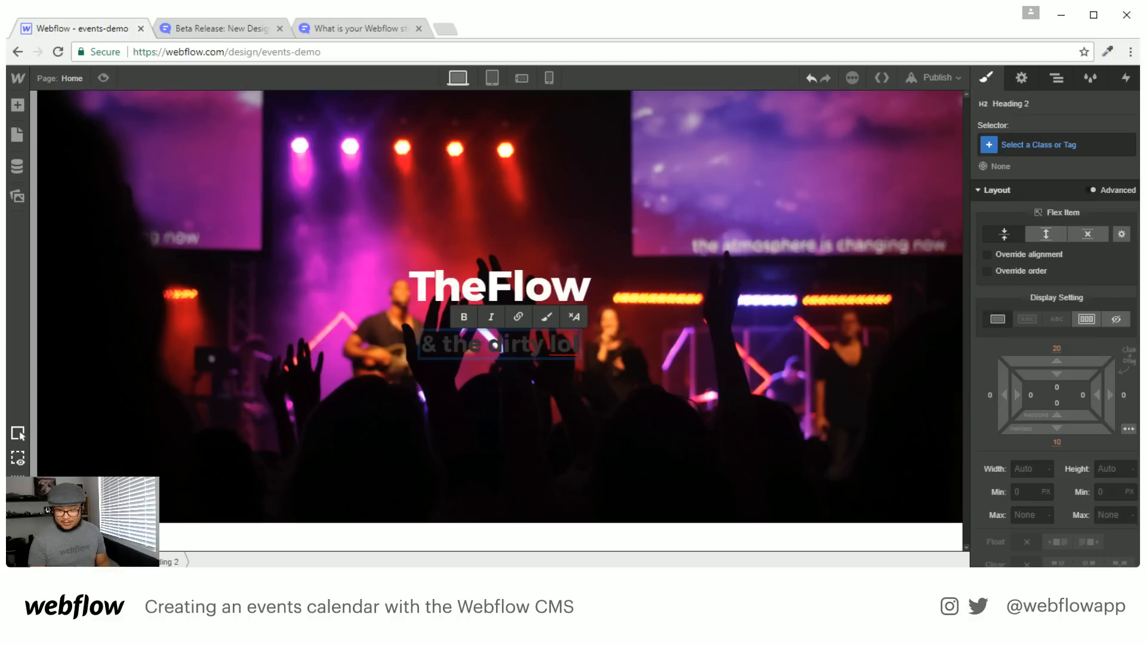
{"action": "type", "text": "li-pop"}
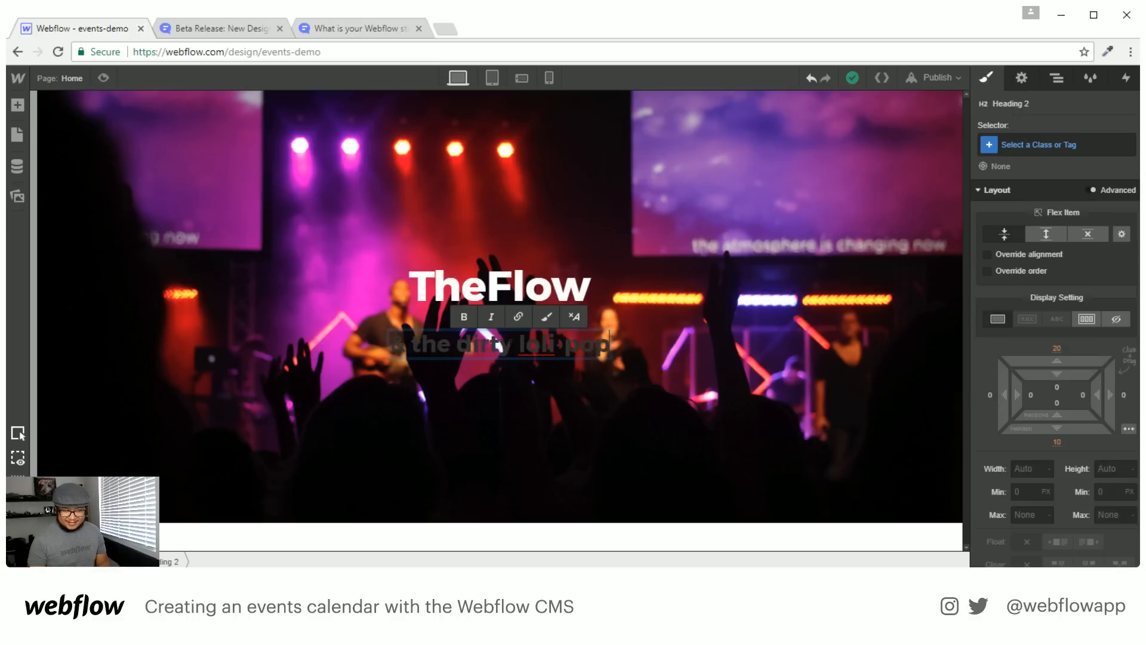
{"action": "type", "text": "s"}
{"action": "key", "text": "Escape"}
Style the subtitle with white text and 300 Light font weight
{"action": "scroll", "coordinate": [1084, 399], "scroll_direction": "down", "scroll_amount": 4}
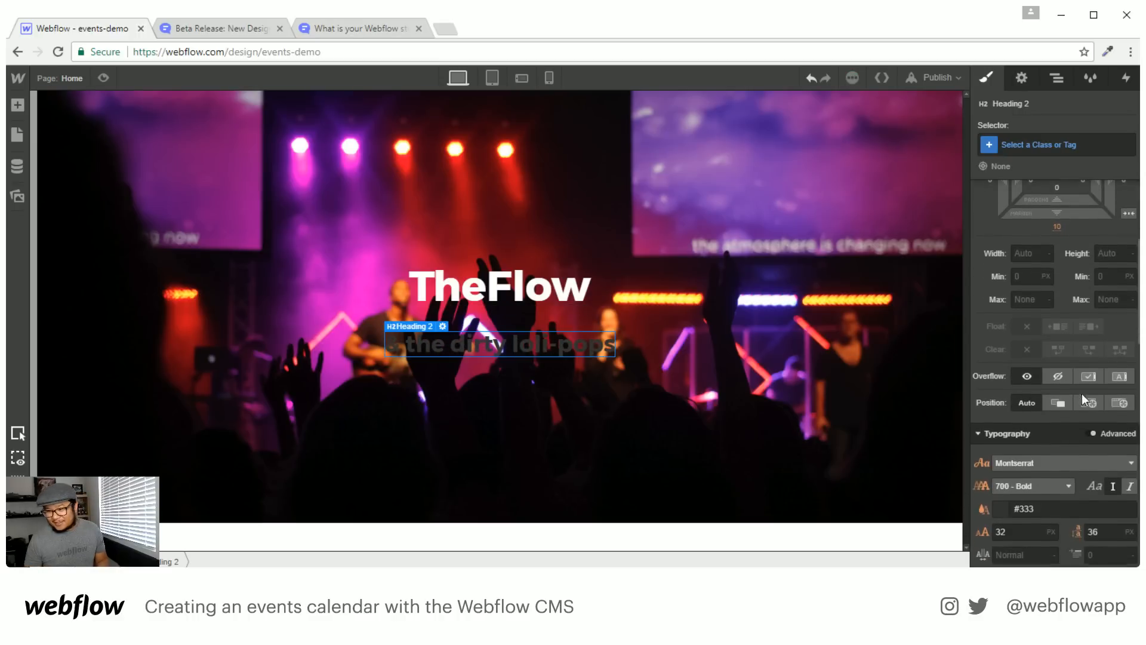
{"action": "scroll", "coordinate": [1084, 399], "scroll_direction": "down", "scroll_amount": 2}
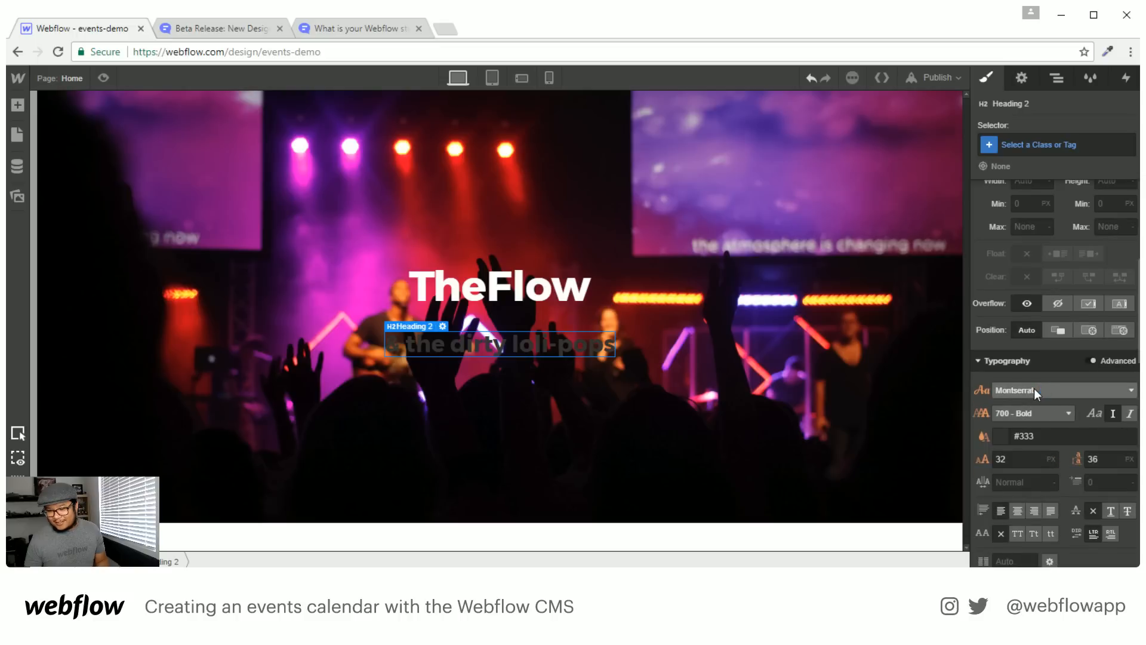
{"action": "left_click", "coordinate": [1001, 436]}
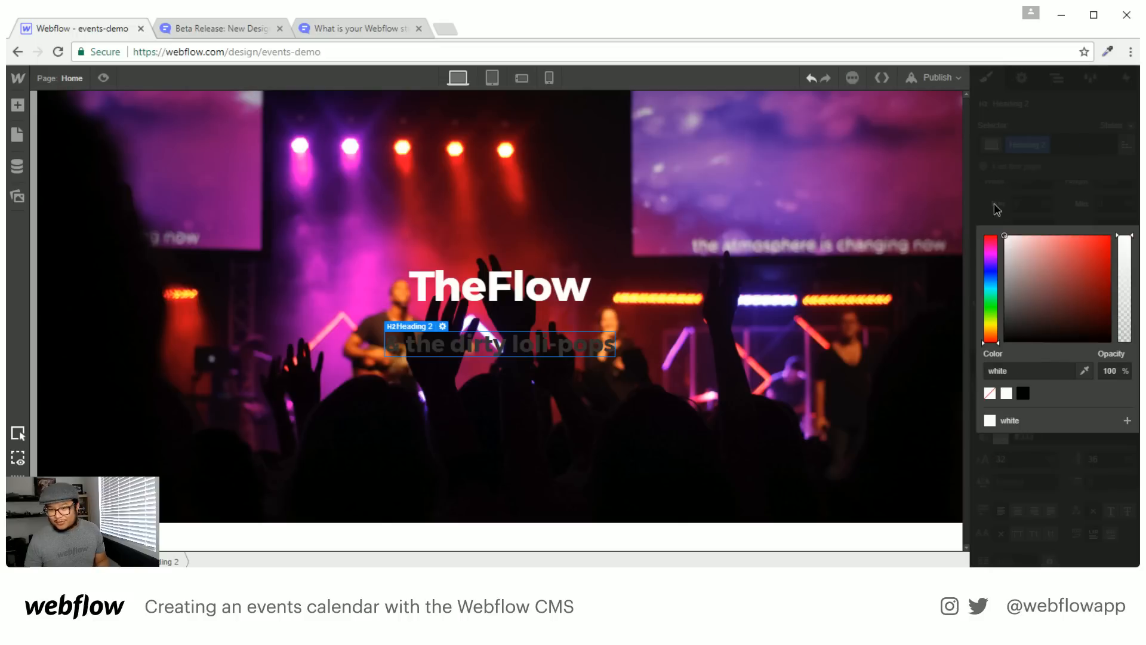
{"action": "left_click", "coordinate": [1032, 185]}
{"action": "left_click", "coordinate": [1015, 412]}
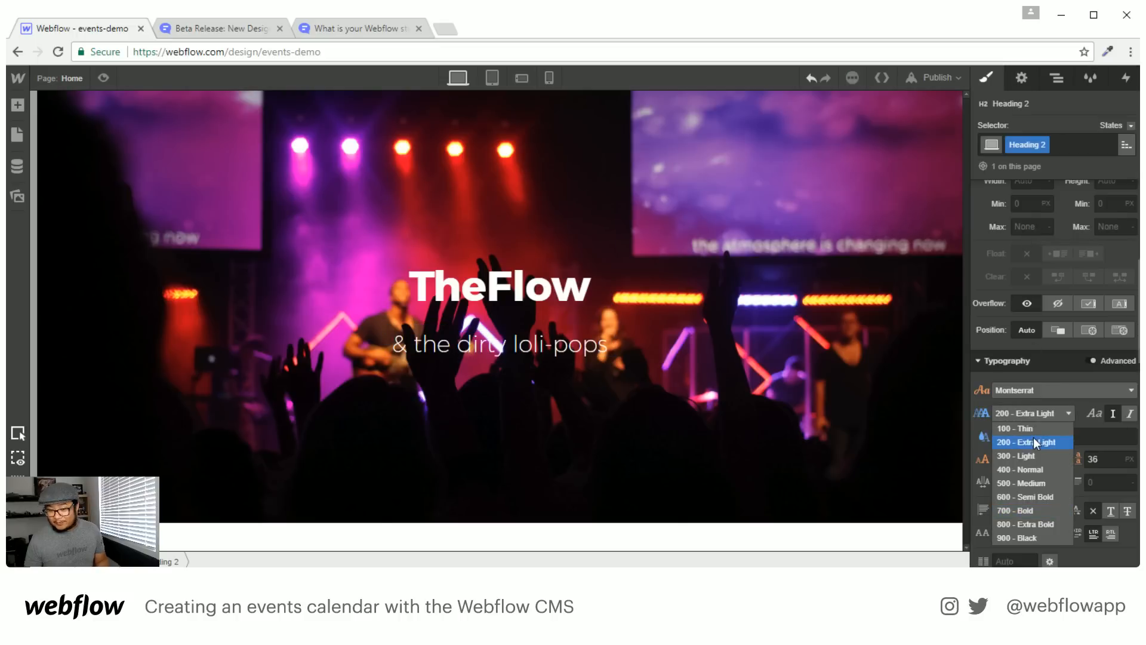
{"action": "left_click", "coordinate": [1030, 455]}
Set the TheFlow heading's bottom margin to 0
{"action": "left_click", "coordinate": [582, 288]}
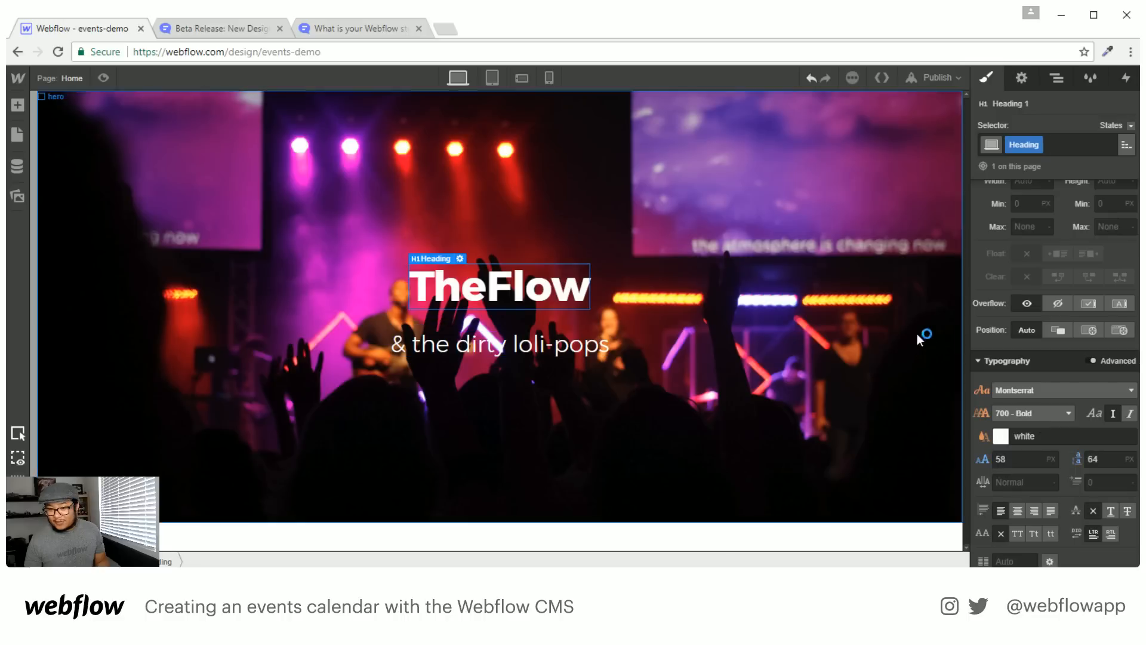
{"action": "scroll", "coordinate": [1057, 358], "scroll_direction": "up", "scroll_amount": 5}
{"action": "left_click", "coordinate": [1055, 370]}
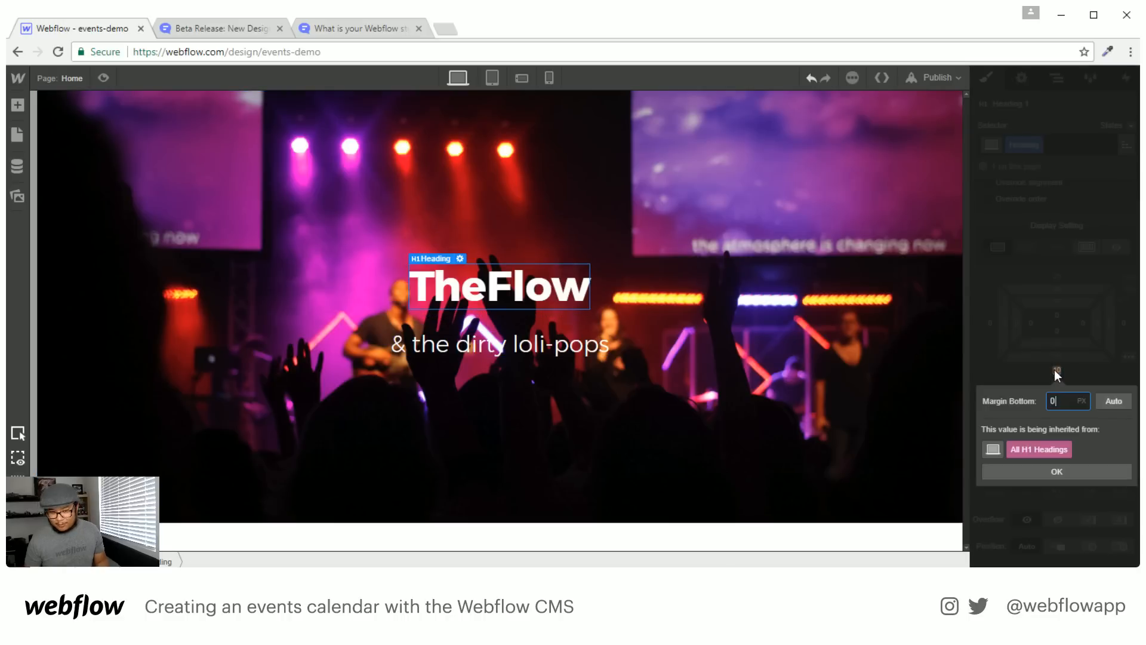
{"action": "type", "text": "0"}
{"action": "key", "text": "Return"}
{"action": "left_click", "coordinate": [726, 418]}
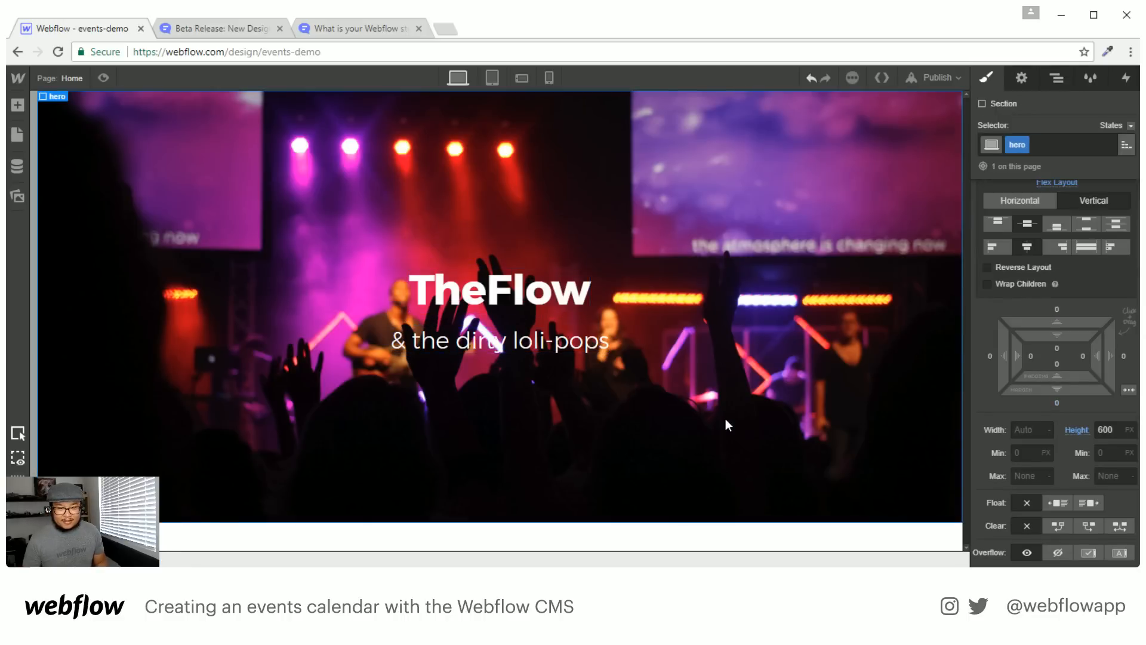
Add a 'Tour Dates' button below the subtitle with about 40 px top margin
{"action": "left_click", "coordinate": [543, 343]}
{"action": "key", "text": "a"}
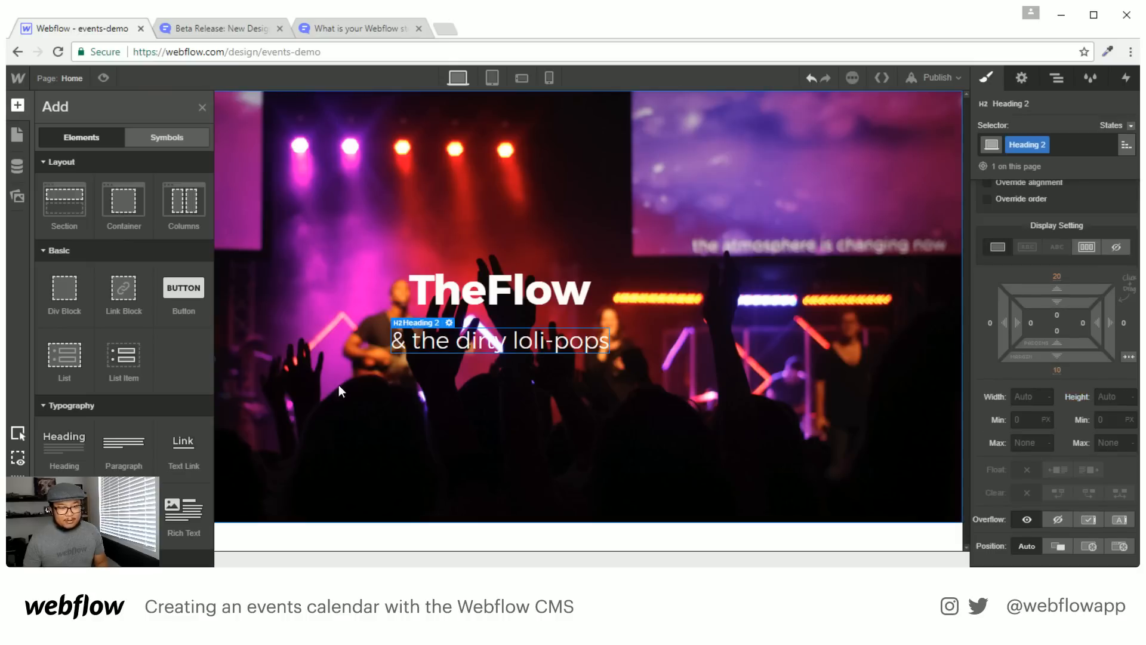
{"action": "left_click_drag", "start_coordinate": [183, 290], "coordinate": [517, 360]}
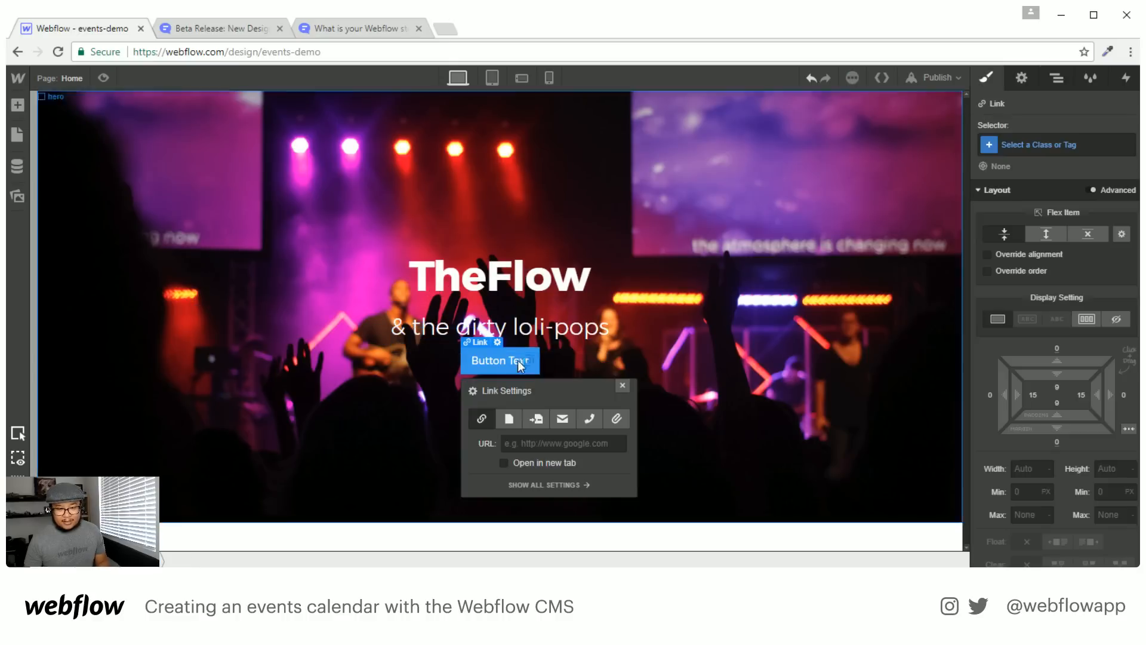
{"action": "double_click", "coordinate": [496, 360]}
{"action": "type", "text": "Tour Dates"}
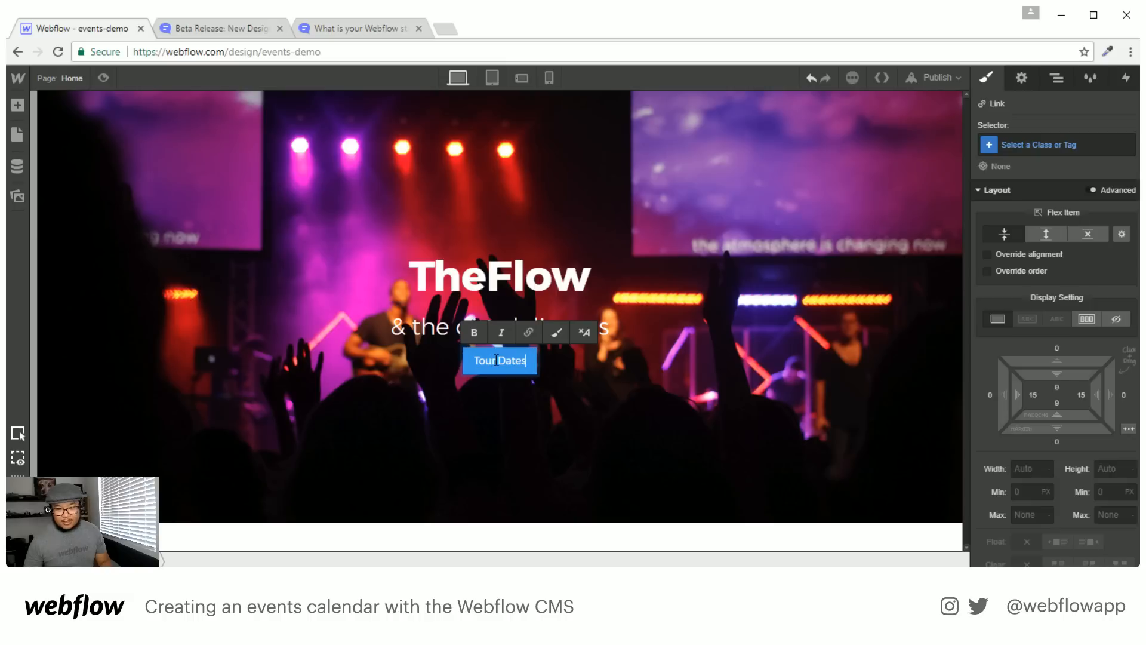
{"action": "key", "text": "Escape"}
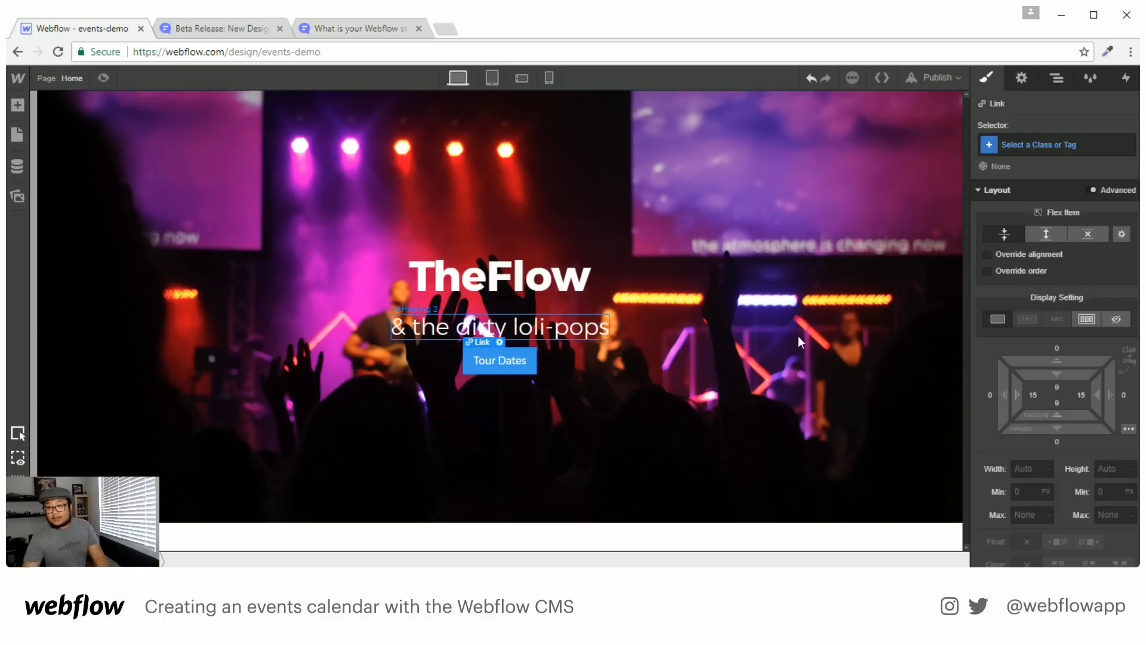
{"action": "left_click_drag", "start_coordinate": [1052, 361], "coordinate": [1054, 271]}
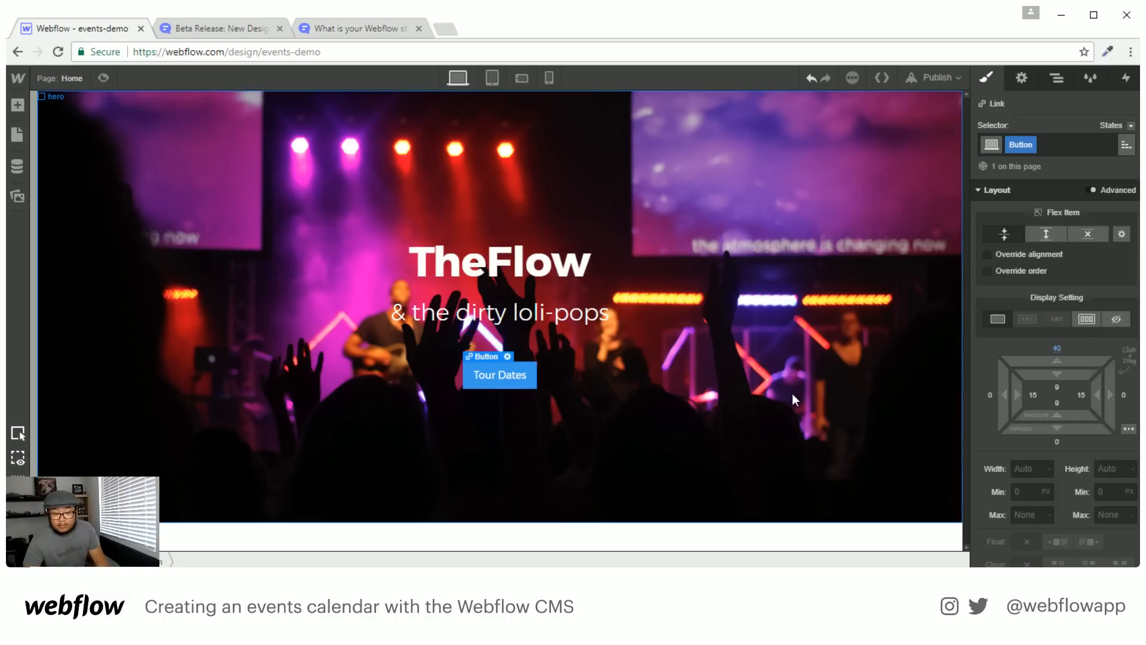
{"action": "left_click", "coordinate": [676, 518]}
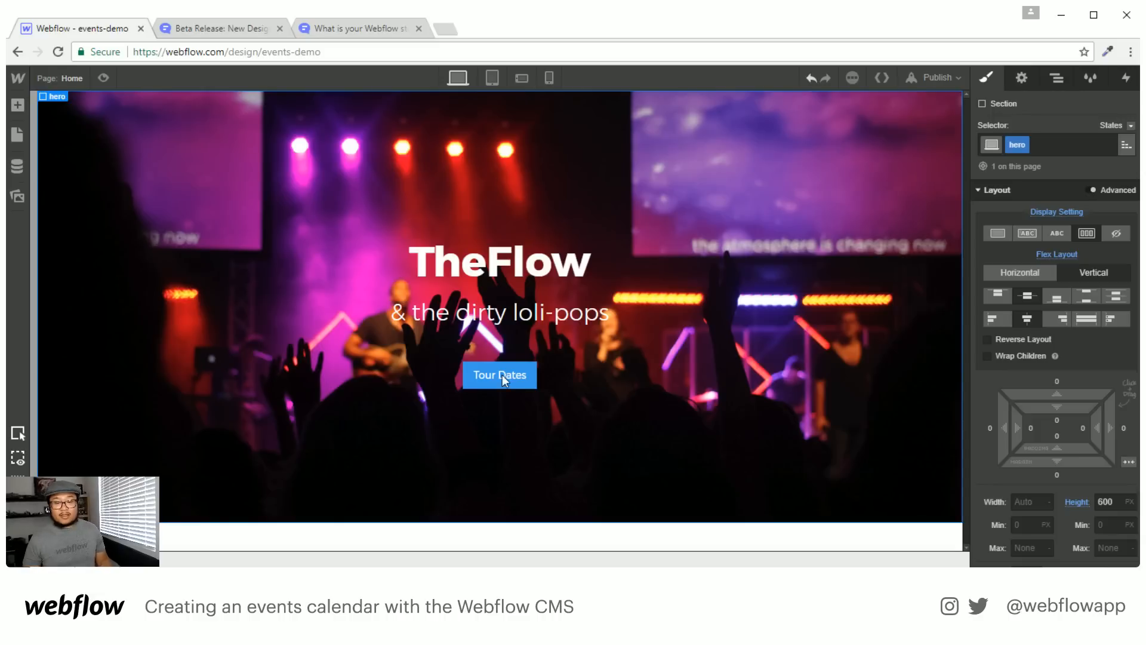
Add a new section containing a Container below the hero, and show CMS Collections
{"action": "left_click", "coordinate": [716, 540]}
{"action": "key", "text": "a"}
{"action": "left_click_drag", "start_coordinate": [65, 205], "coordinate": [560, 553]}
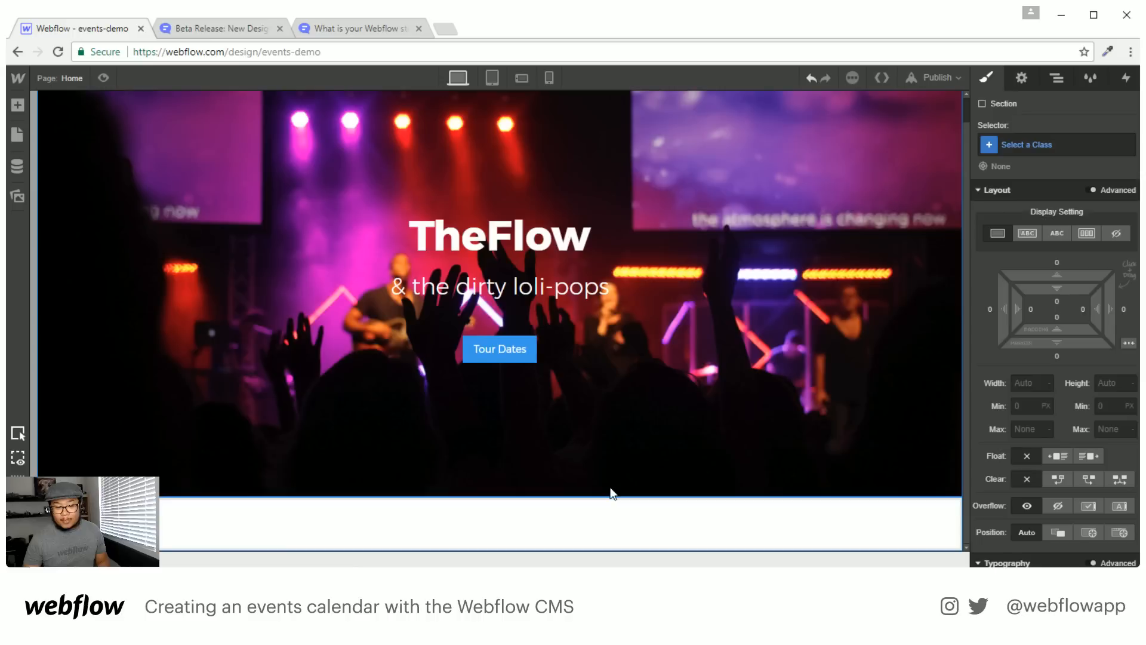
{"action": "key", "text": "a"}
{"action": "left_click_drag", "start_coordinate": [123, 204], "coordinate": [508, 517]}
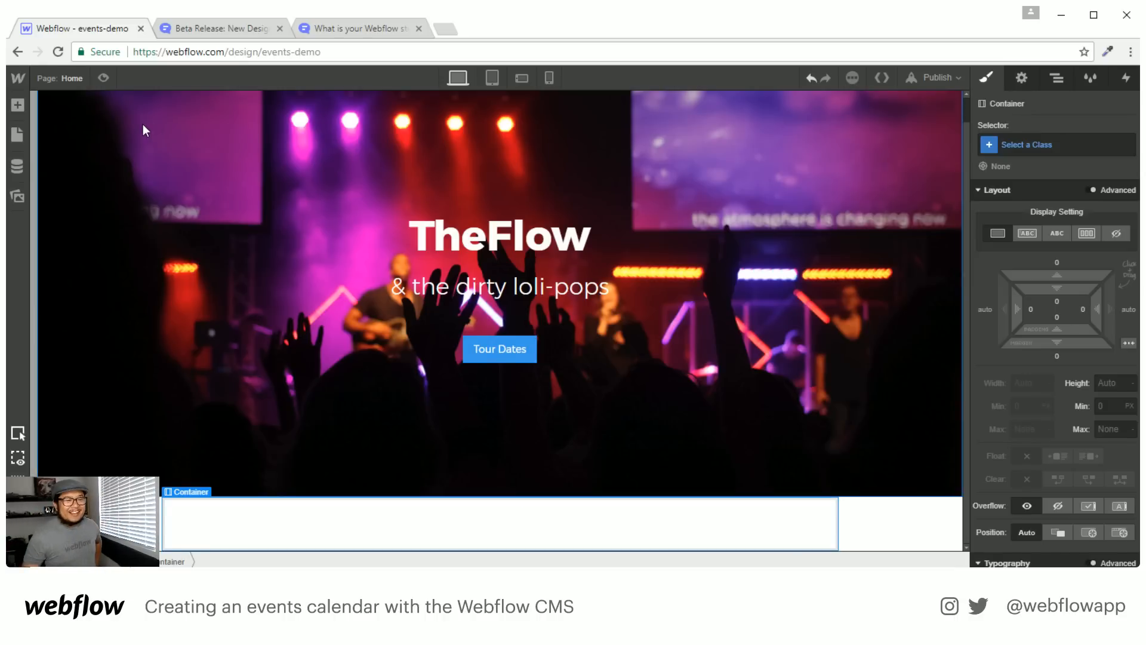
{"action": "left_click", "coordinate": [22, 164]}
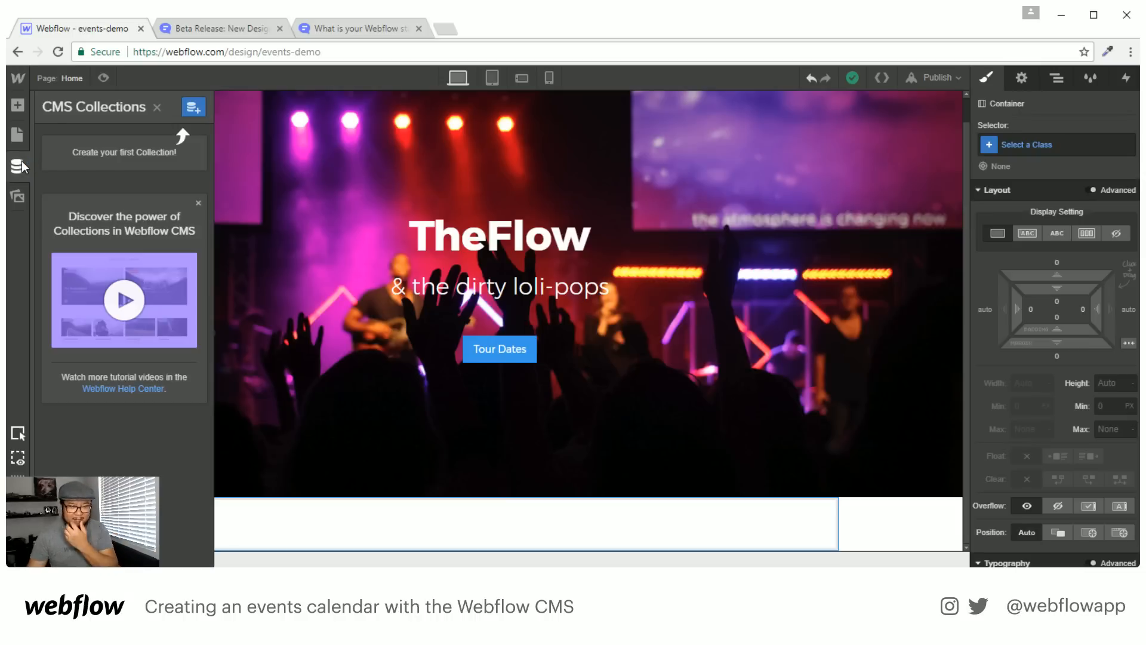
Try the Events collection template, discard it, and start a blank new collection
{"action": "left_click", "coordinate": [192, 109]}
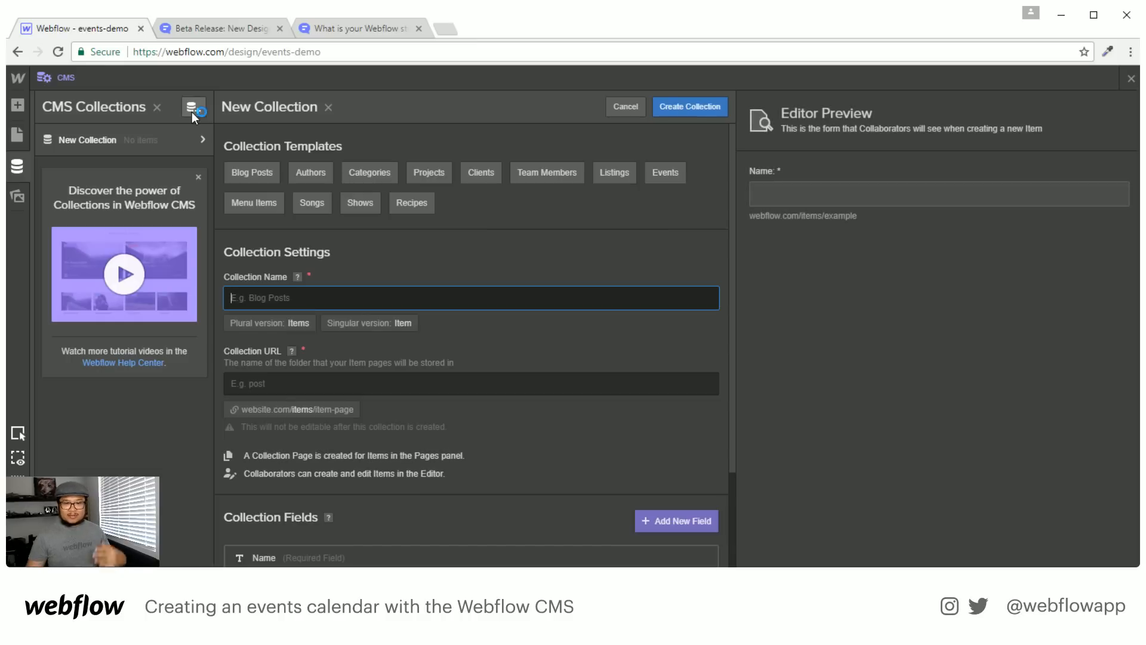
{"action": "left_click", "coordinate": [657, 176]}
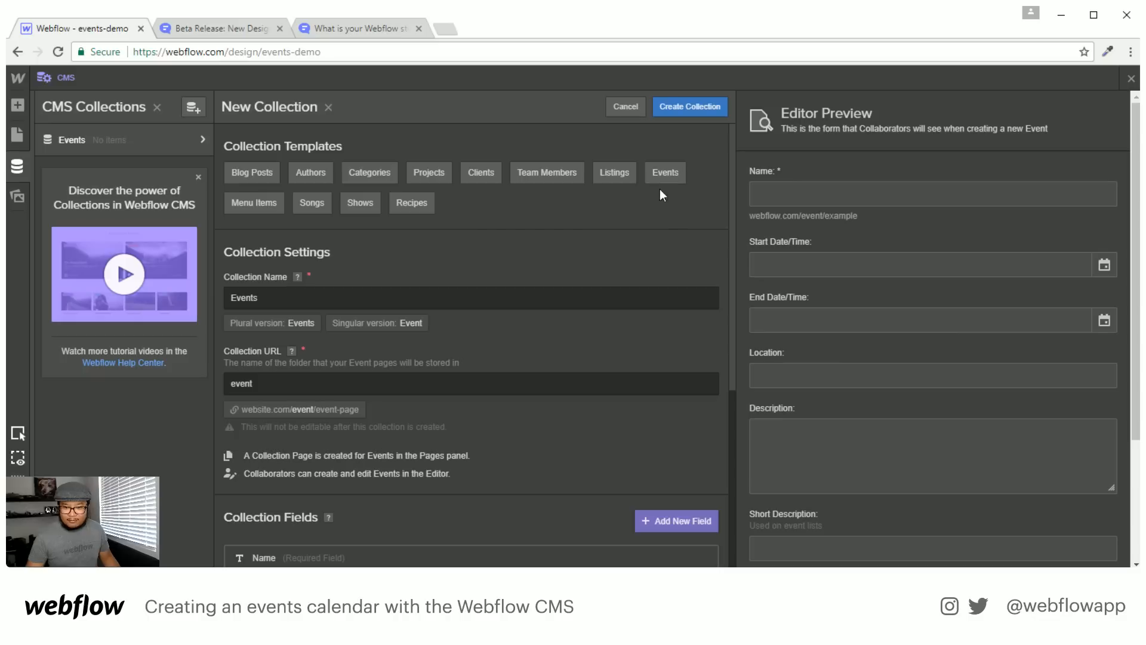
{"action": "scroll", "coordinate": [621, 359], "scroll_direction": "down", "scroll_amount": 5}
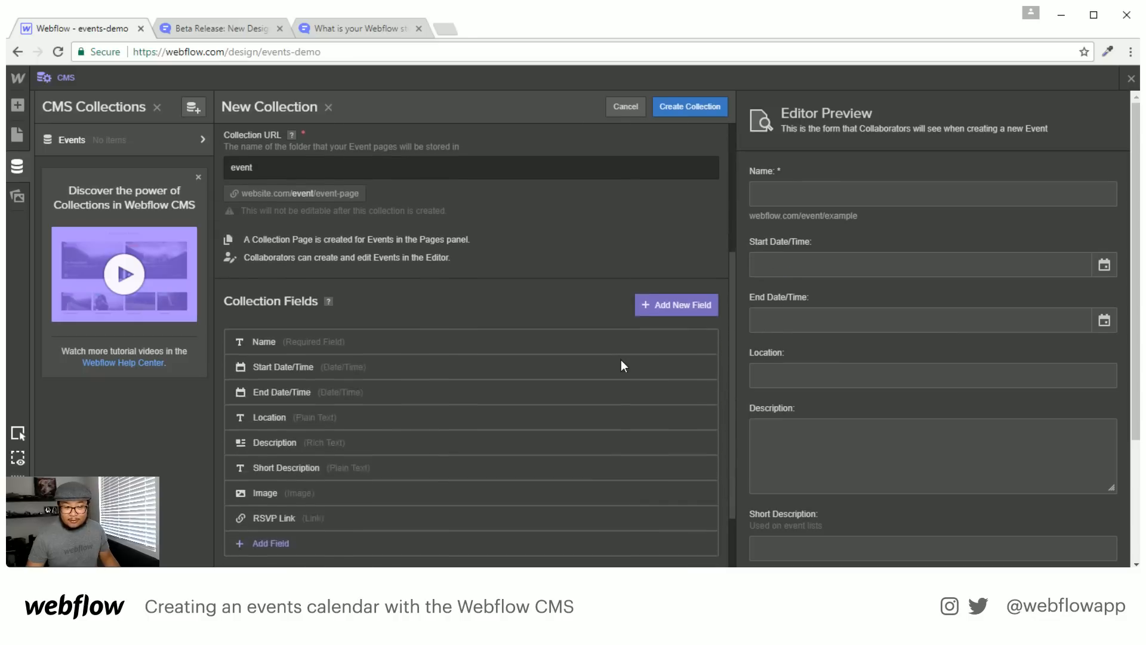
{"action": "left_click", "coordinate": [291, 445]}
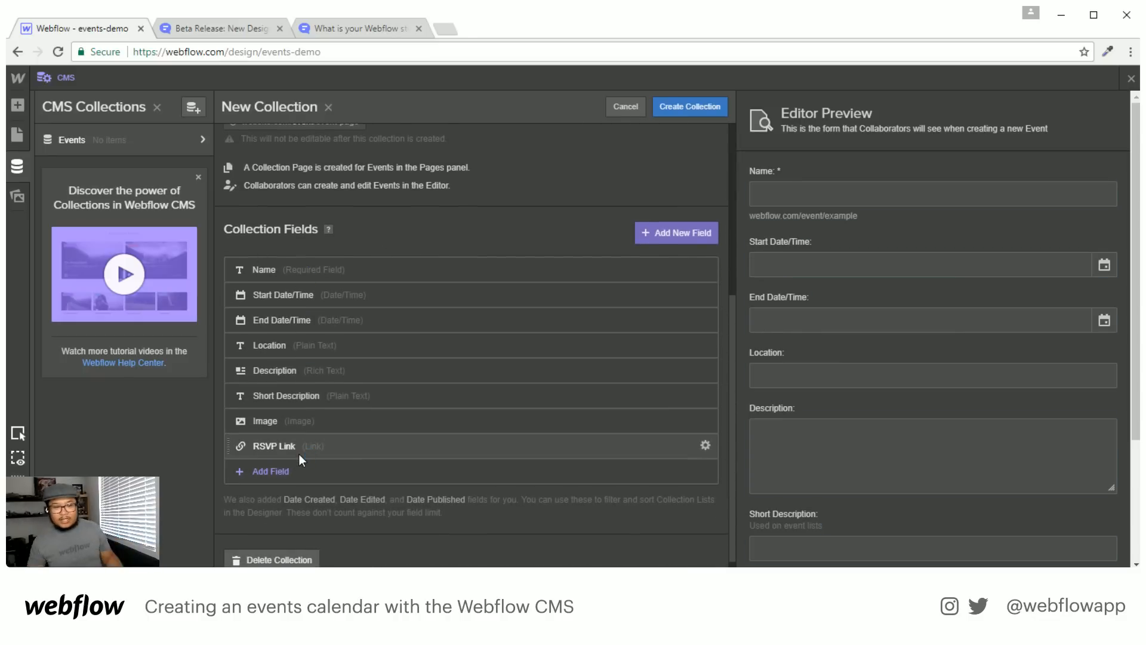
{"action": "scroll", "coordinate": [299, 454], "scroll_direction": "up", "scroll_amount": 5}
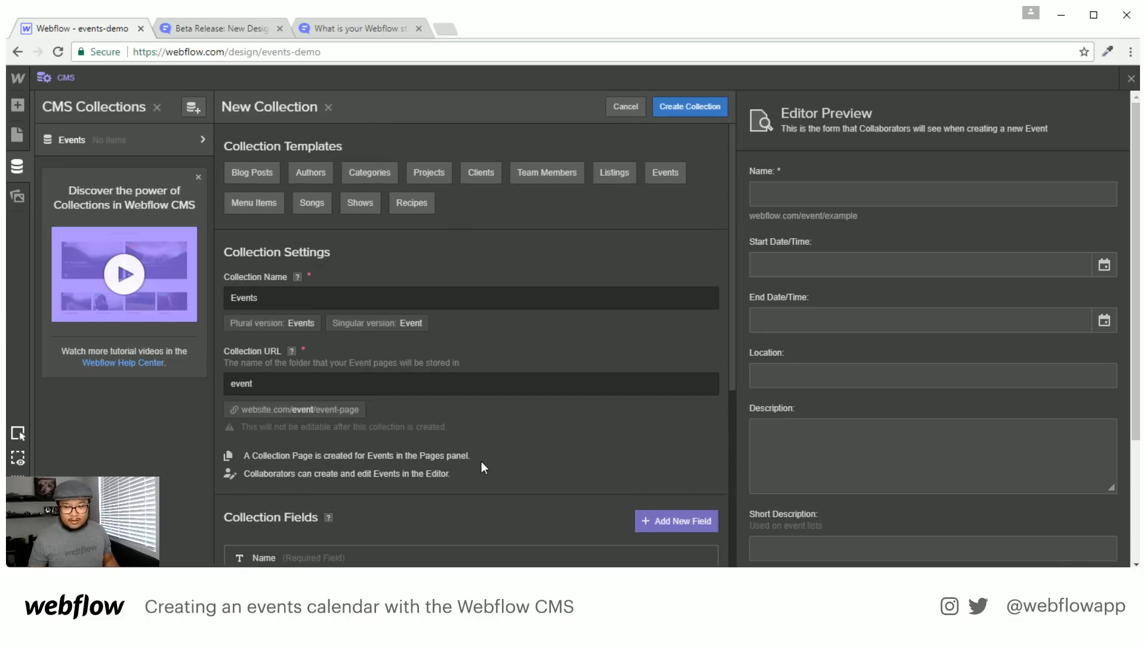
{"action": "scroll", "coordinate": [481, 461], "scroll_direction": "down", "scroll_amount": 5}
{"action": "scroll", "coordinate": [482, 454], "scroll_direction": "up", "scroll_amount": 5}
{"action": "left_click", "coordinate": [626, 109]}
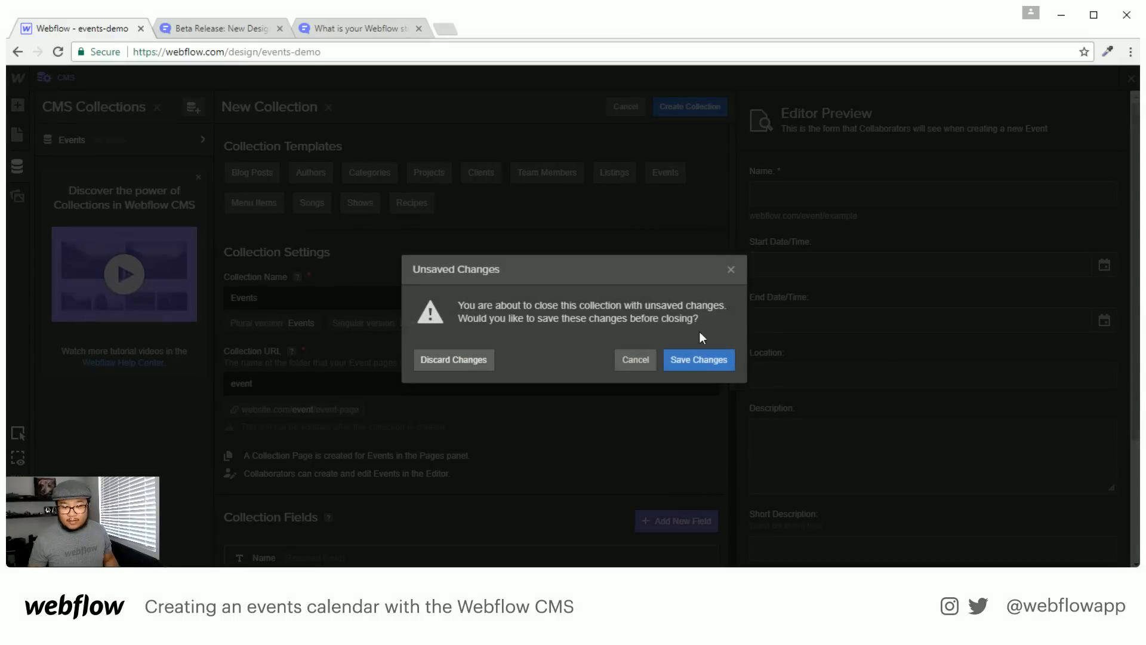
{"action": "left_click", "coordinate": [469, 362]}
{"action": "left_click", "coordinate": [193, 107]}
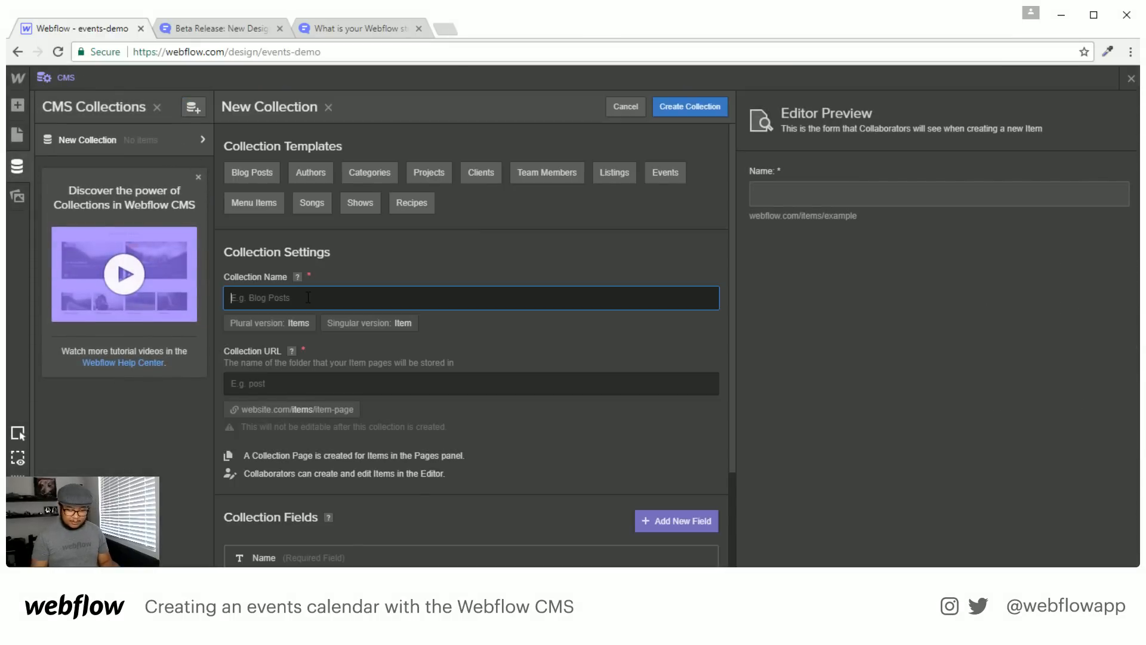
Name the new collection Tour Dates with URL tour-date, then add a new field
{"action": "type", "text": "Tour Dates"}
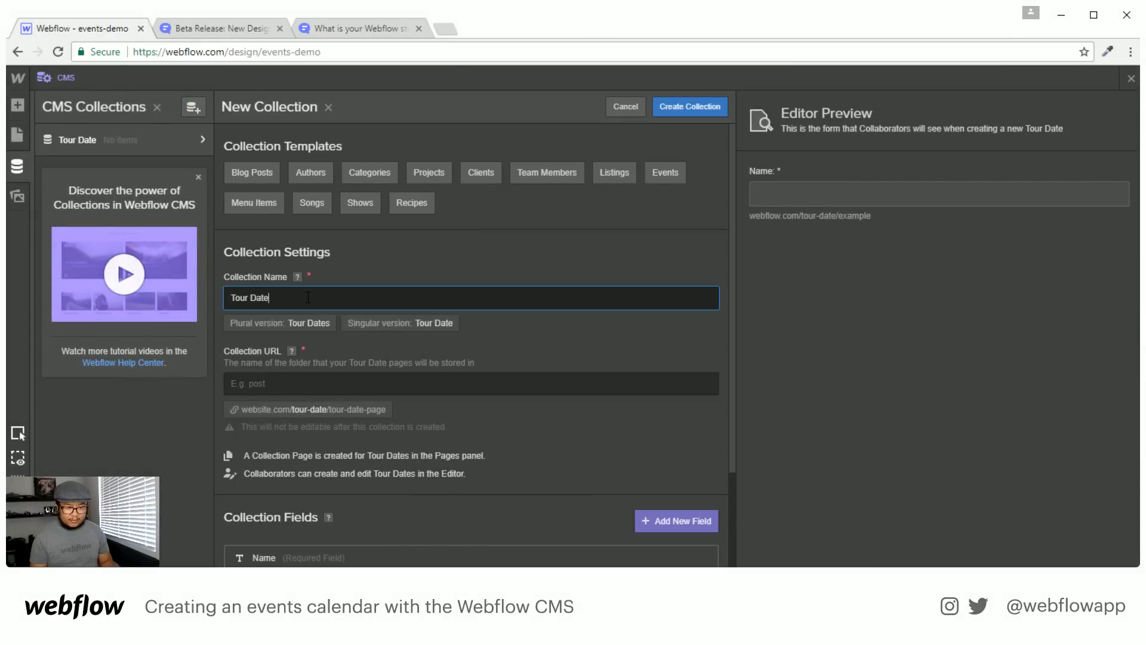
{"action": "key", "text": "Tab"}
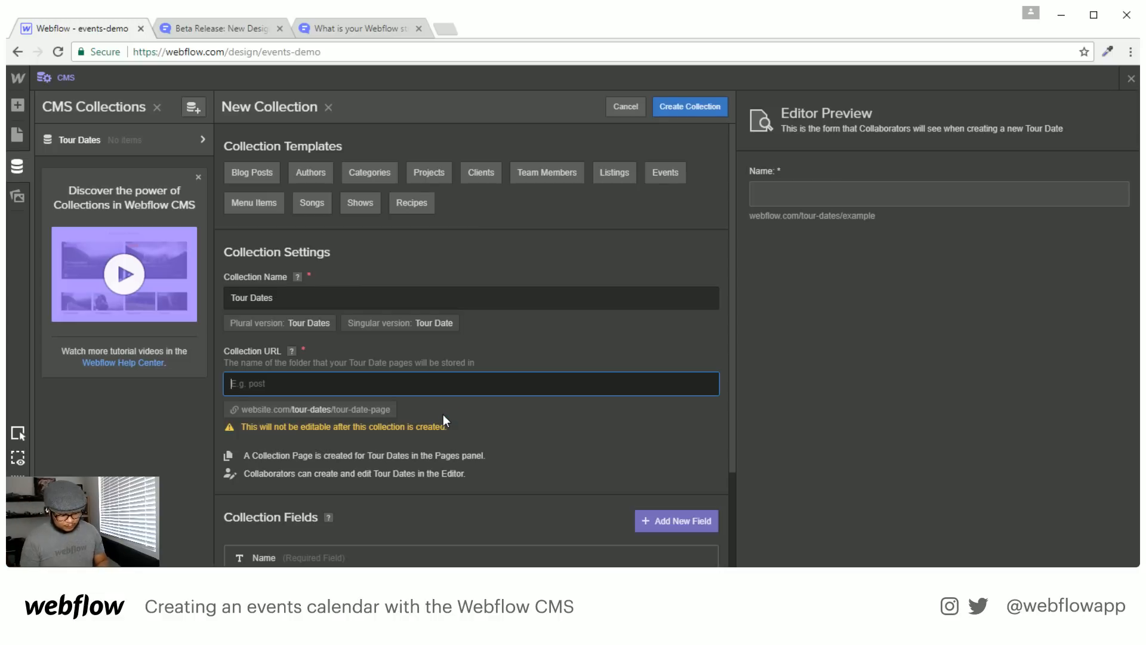
{"action": "type", "text": "tour-date"}
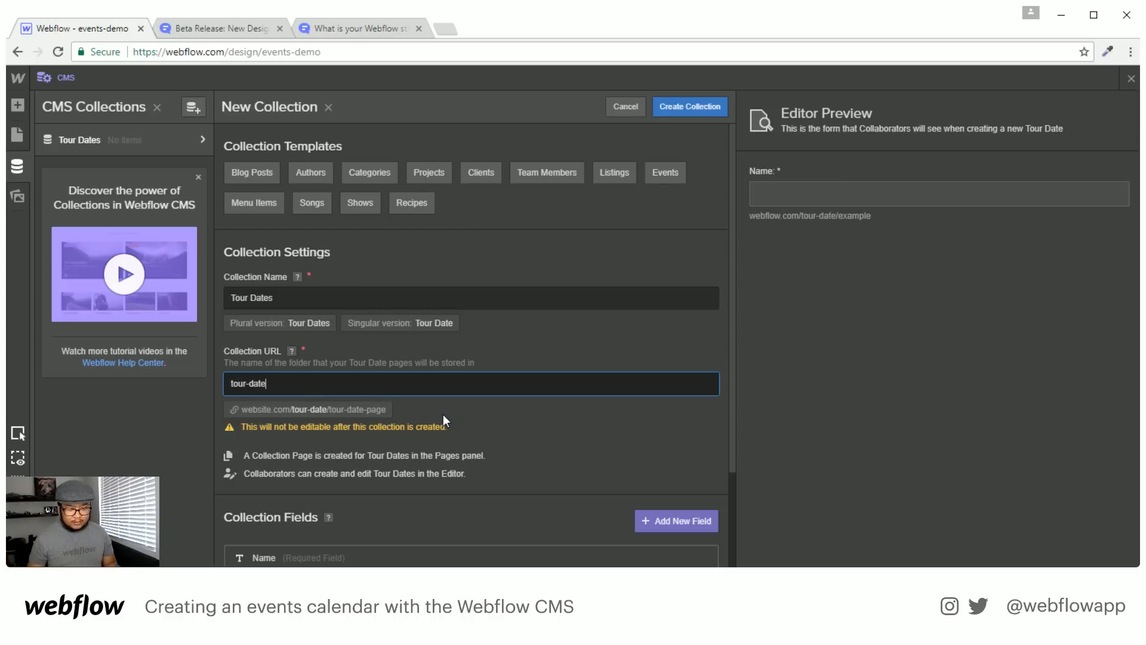
{"action": "scroll", "coordinate": [489, 373], "scroll_direction": "down", "scroll_amount": 3}
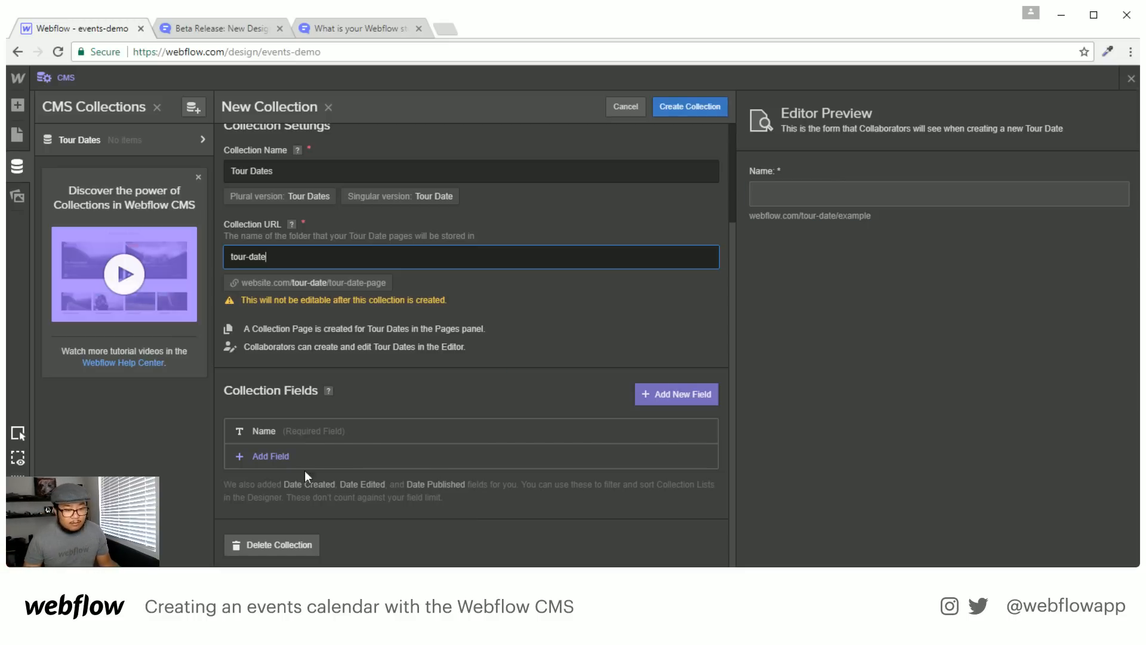
{"action": "left_click", "coordinate": [343, 435]}
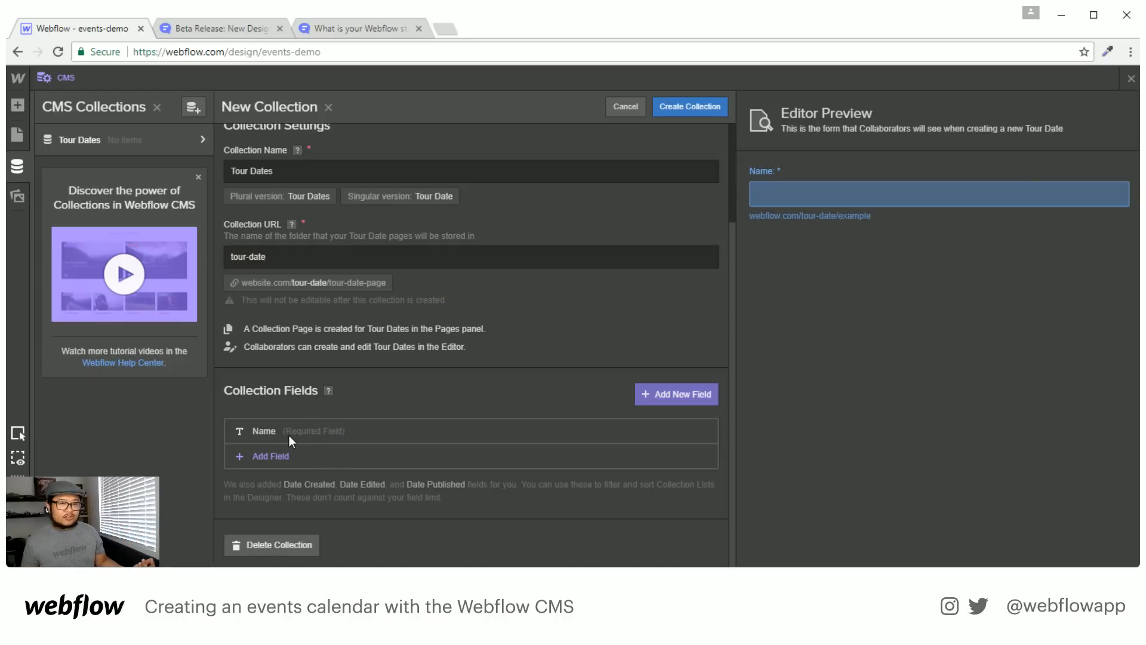
{"action": "left_click", "coordinate": [274, 454]}
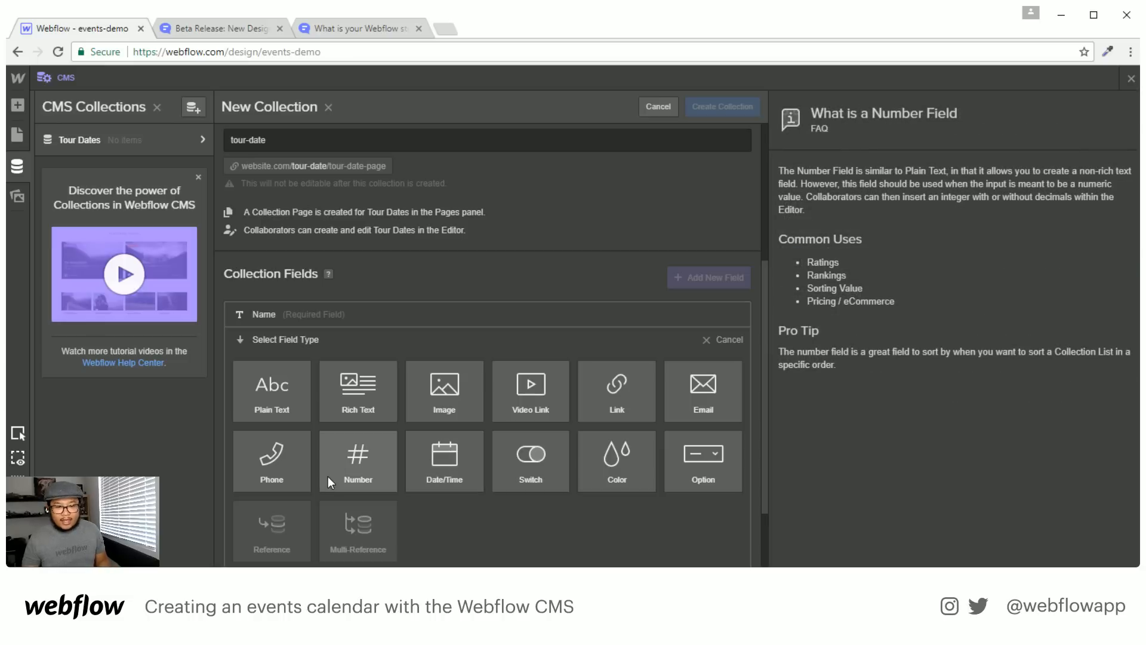
Add a Date & Time field that includes a time
{"action": "left_click", "coordinate": [443, 468]}
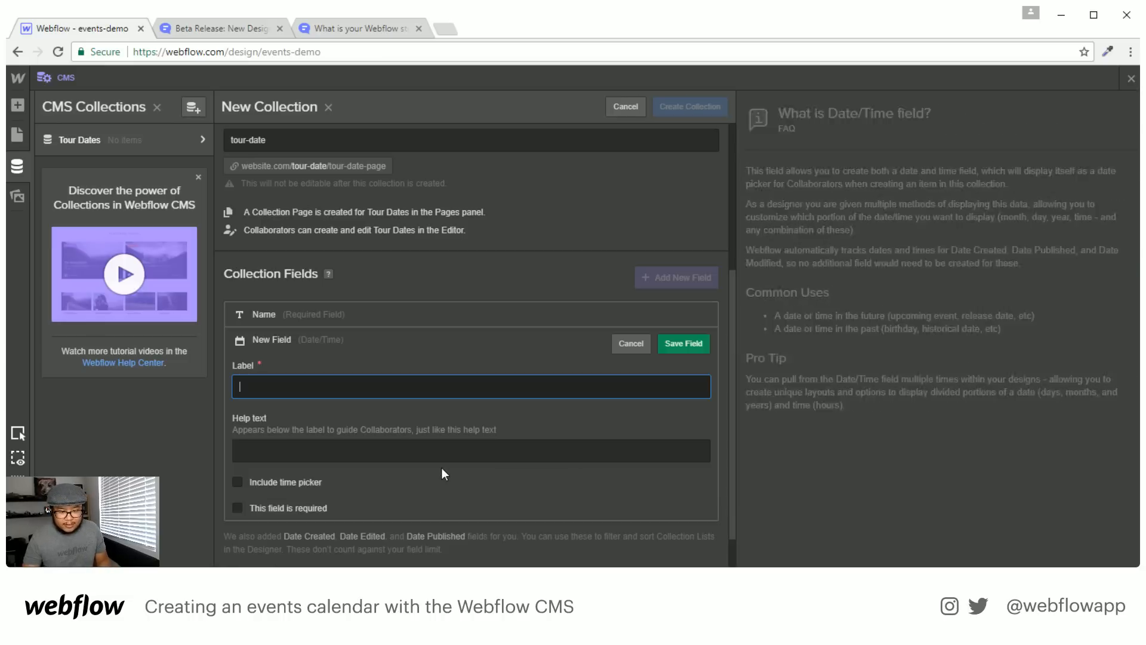
{"action": "left_click", "coordinate": [285, 485]}
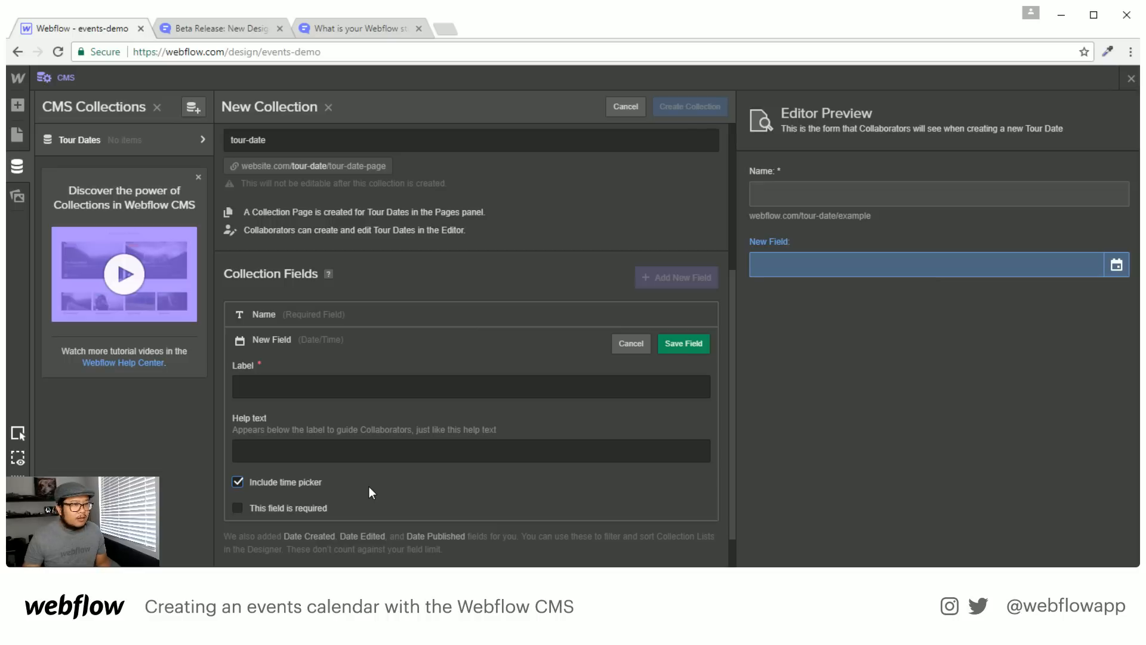
{"action": "left_click", "coordinate": [293, 384]}
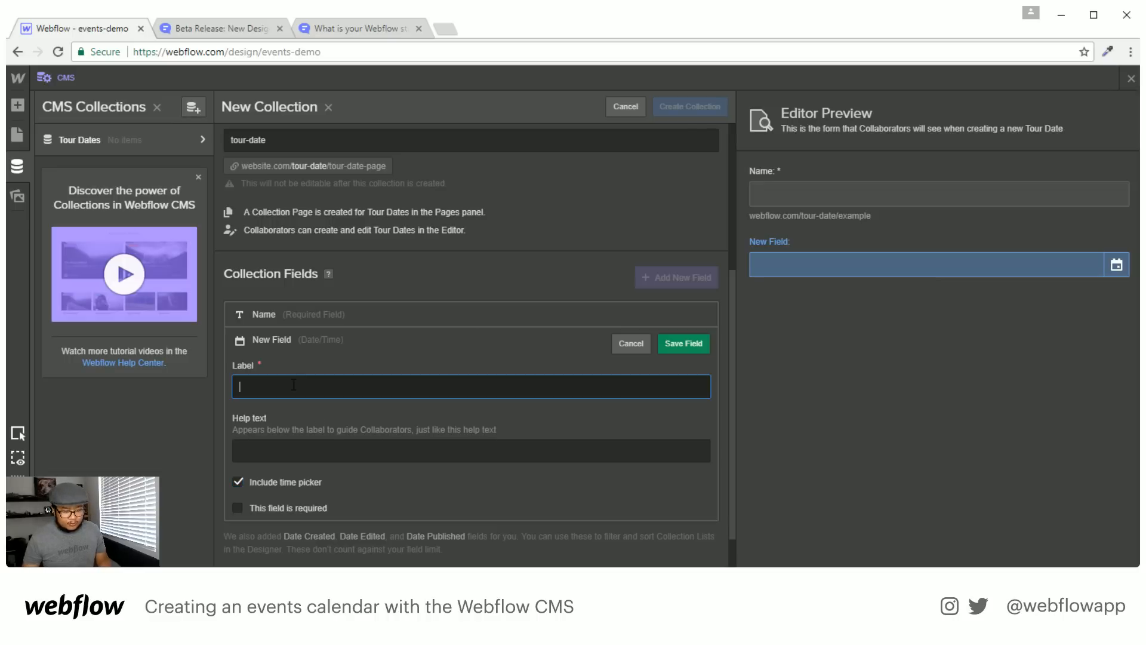
{"action": "type", "text": "Date "}
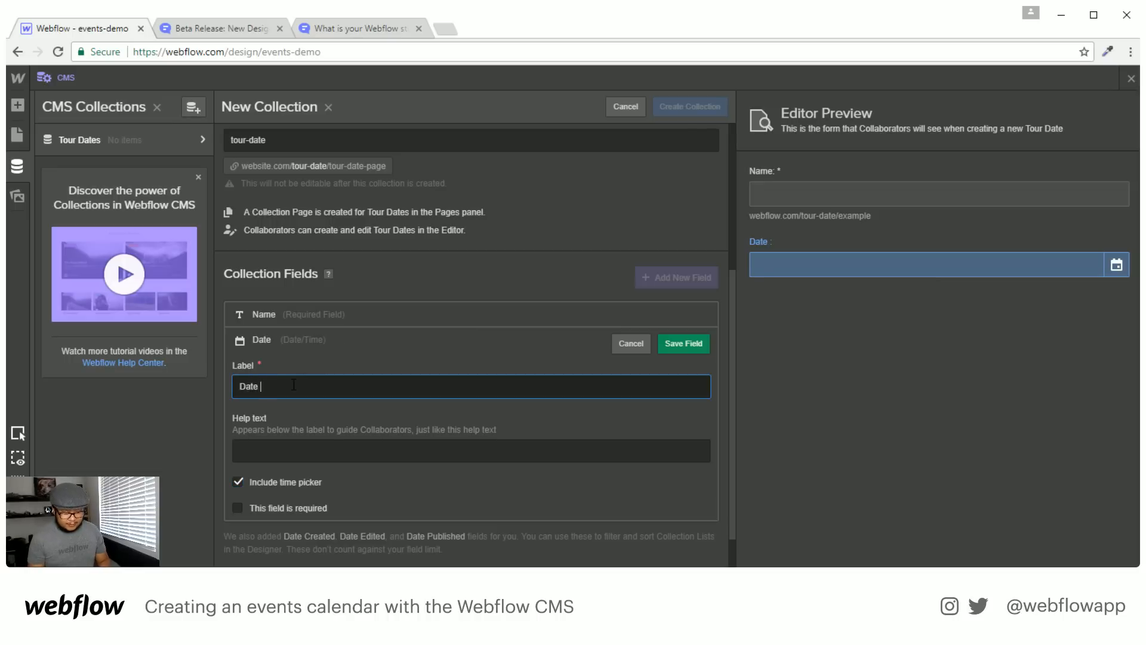
{"action": "type", "text": "& Time"}
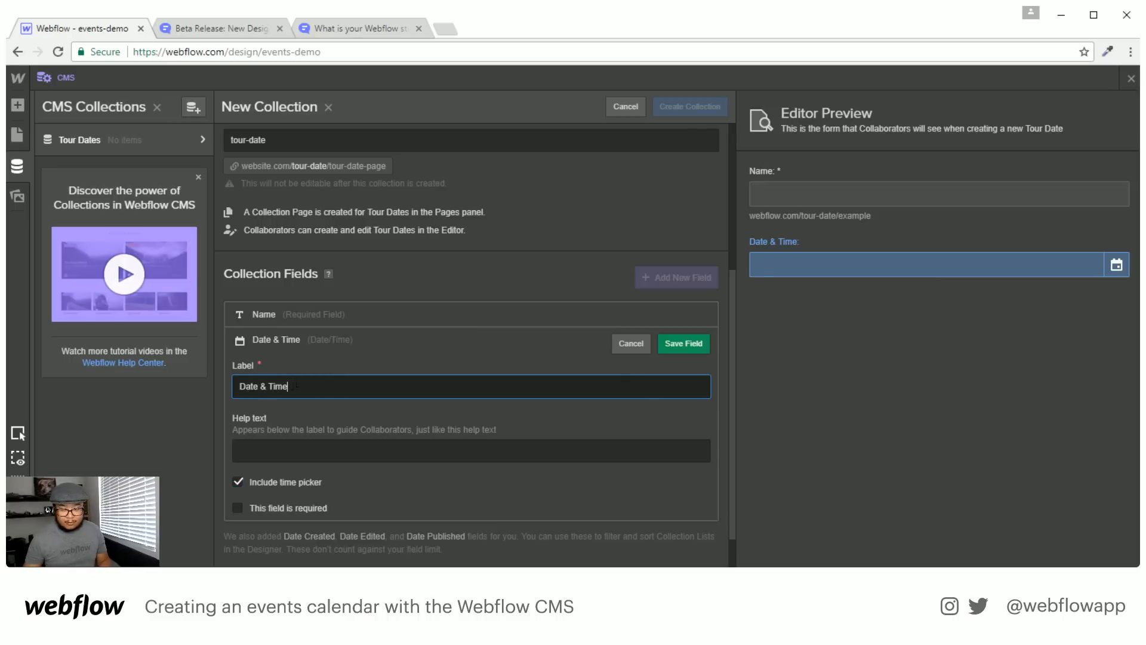
{"action": "left_click", "coordinate": [678, 346]}
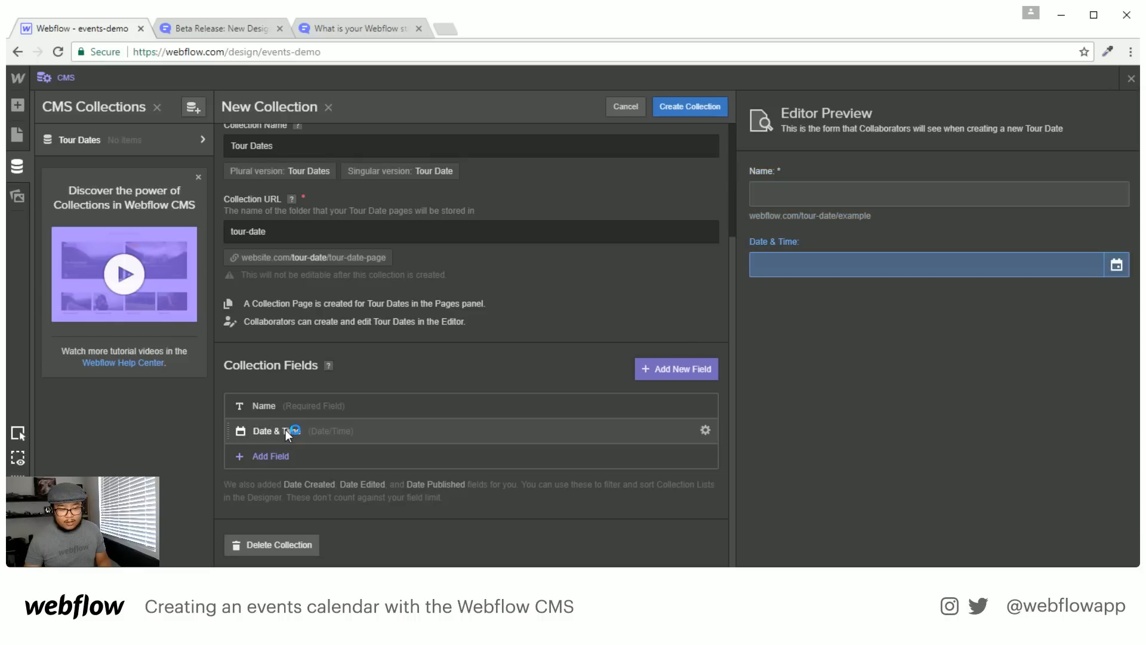
Add a link field named Tickets URL
{"action": "left_click", "coordinate": [274, 455]}
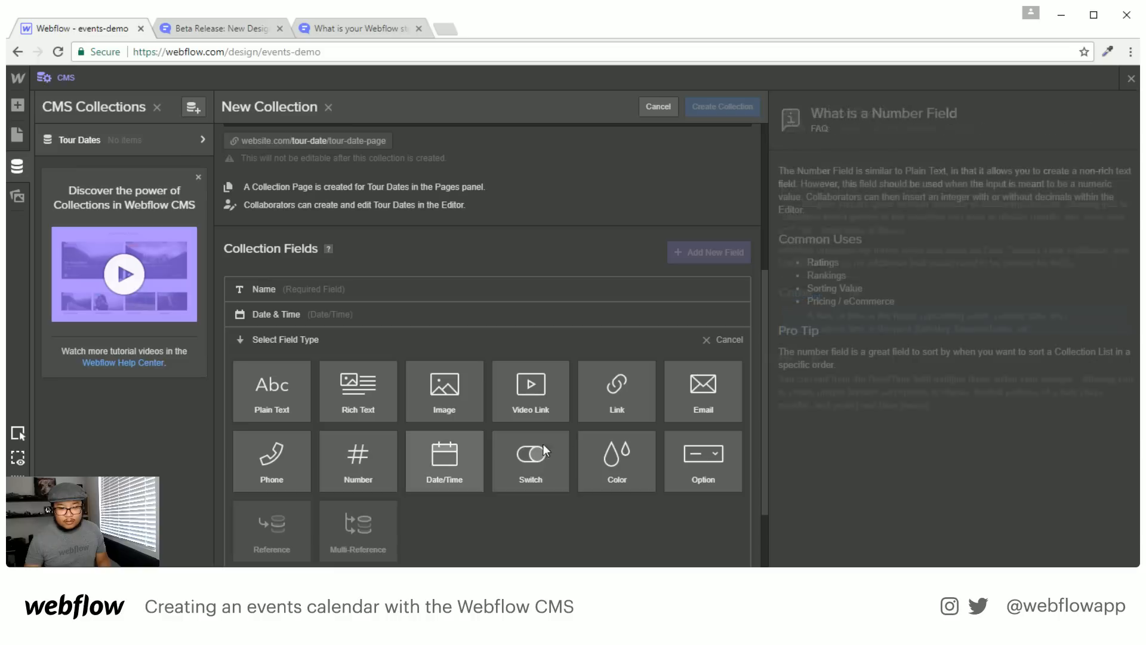
{"action": "left_click", "coordinate": [603, 400]}
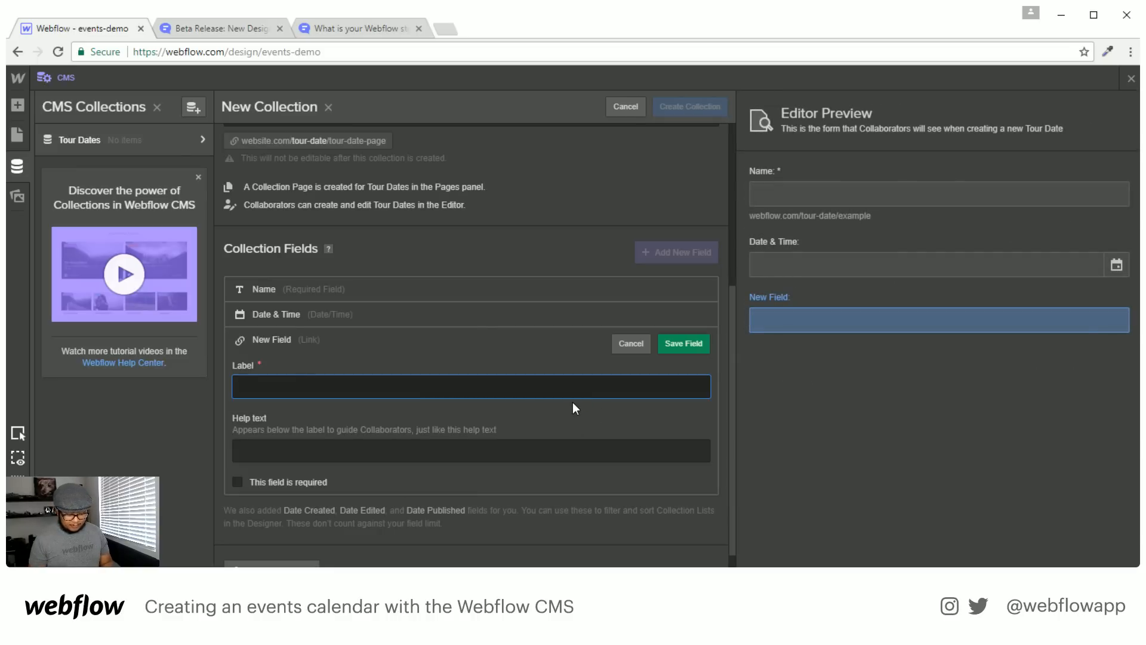
{"action": "type", "text": "Tickets UR"}
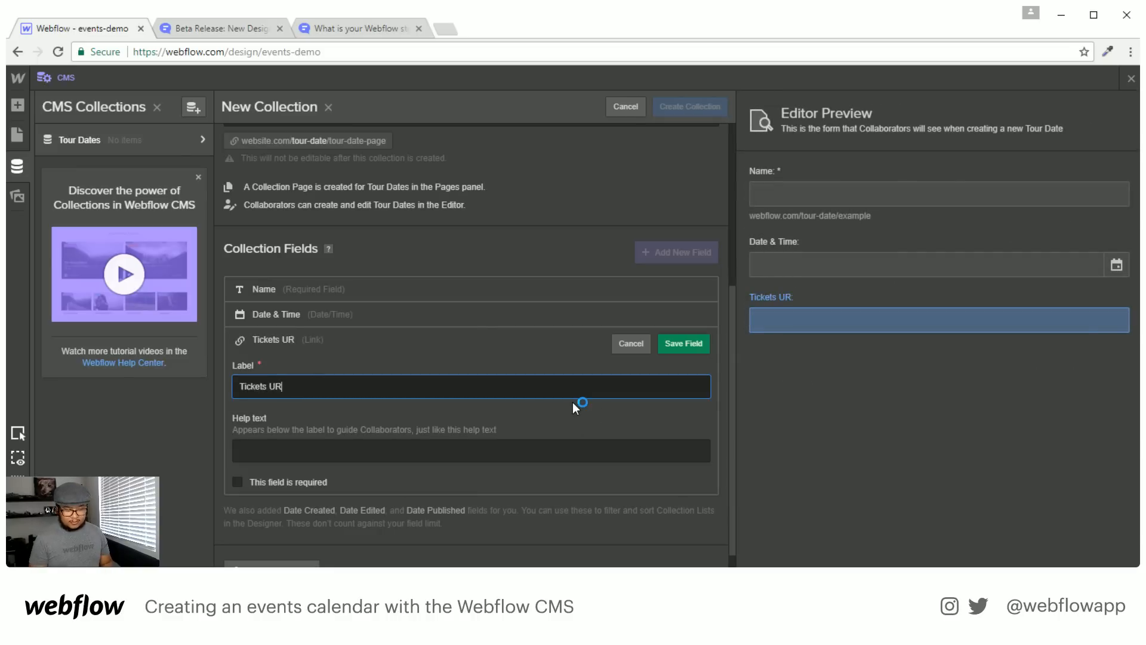
{"action": "type", "text": "L"}
{"action": "key", "text": "Return"}
Add Thumbnail and Hero image fields and create the Tour Dates collection
{"action": "left_click", "coordinate": [306, 452]}
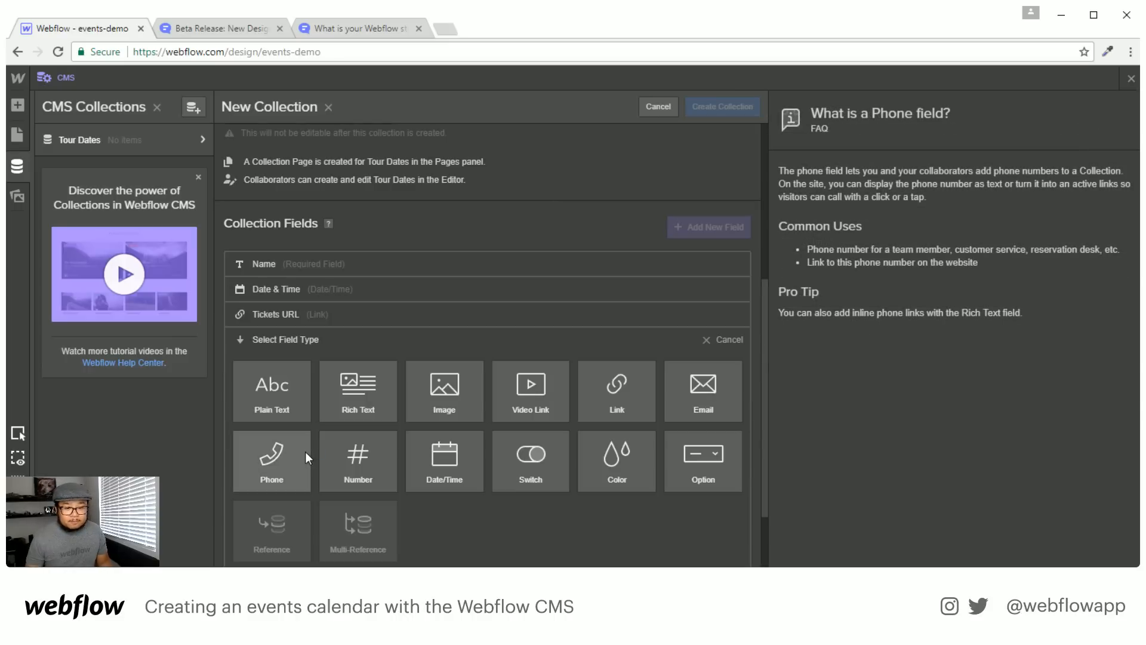
{"action": "left_click", "coordinate": [449, 401]}
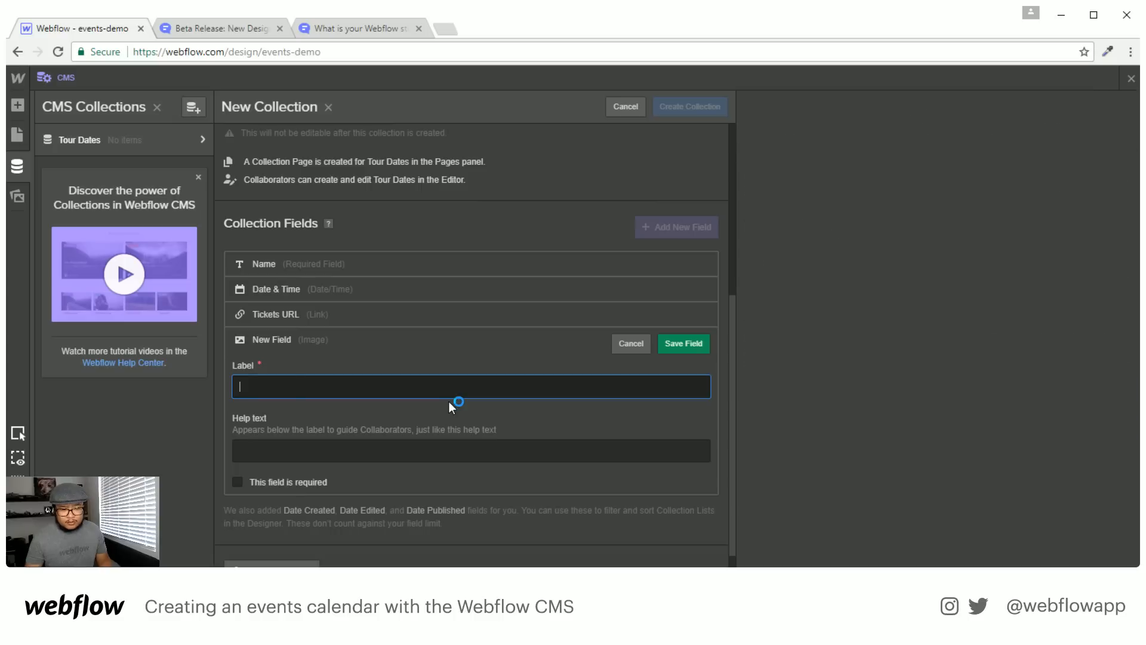
{"action": "type", "text": "Thumbnail"}
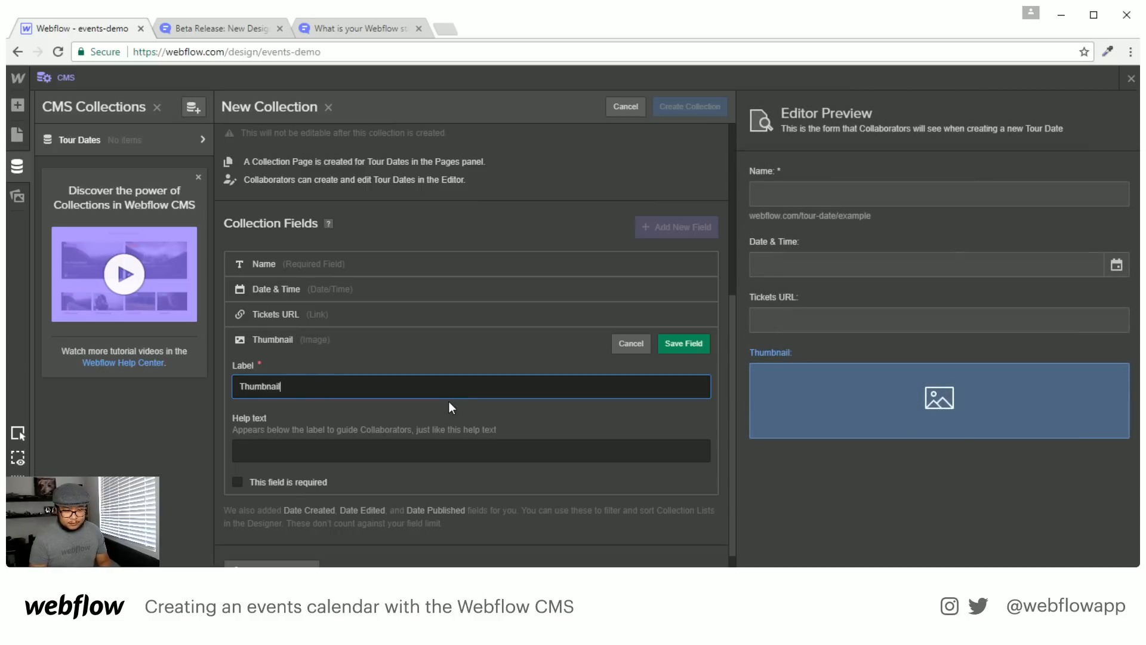
{"action": "key", "text": "Return"}
{"action": "left_click", "coordinate": [293, 457]}
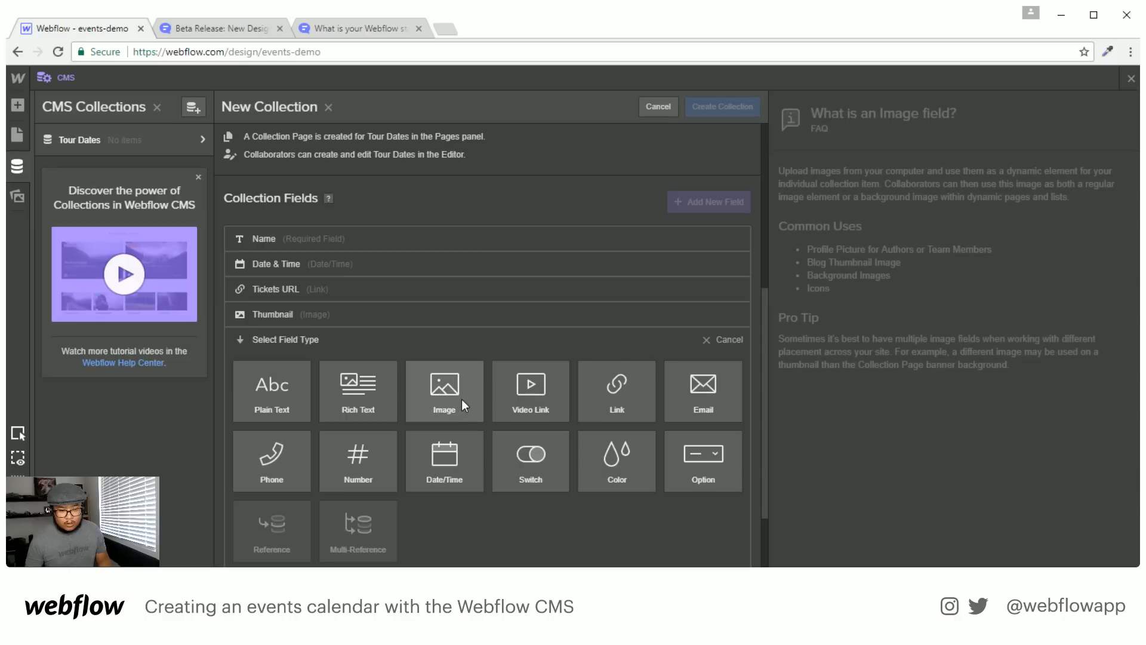
{"action": "left_click", "coordinate": [461, 399]}
{"action": "type", "text": "H"}
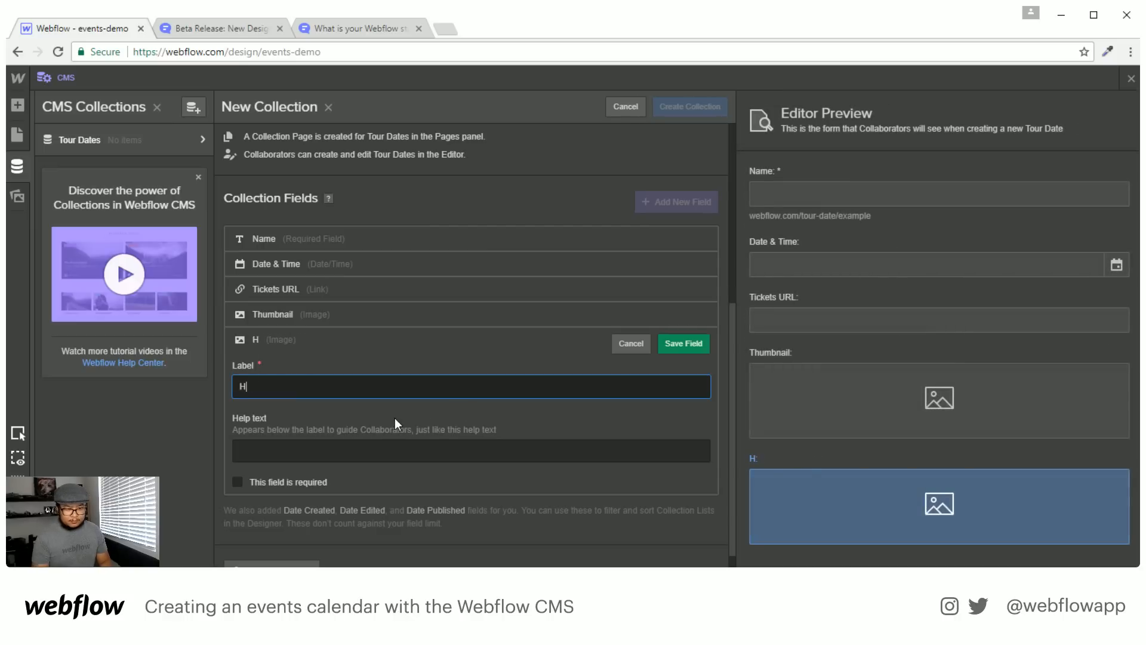
{"action": "type", "text": "ero"}
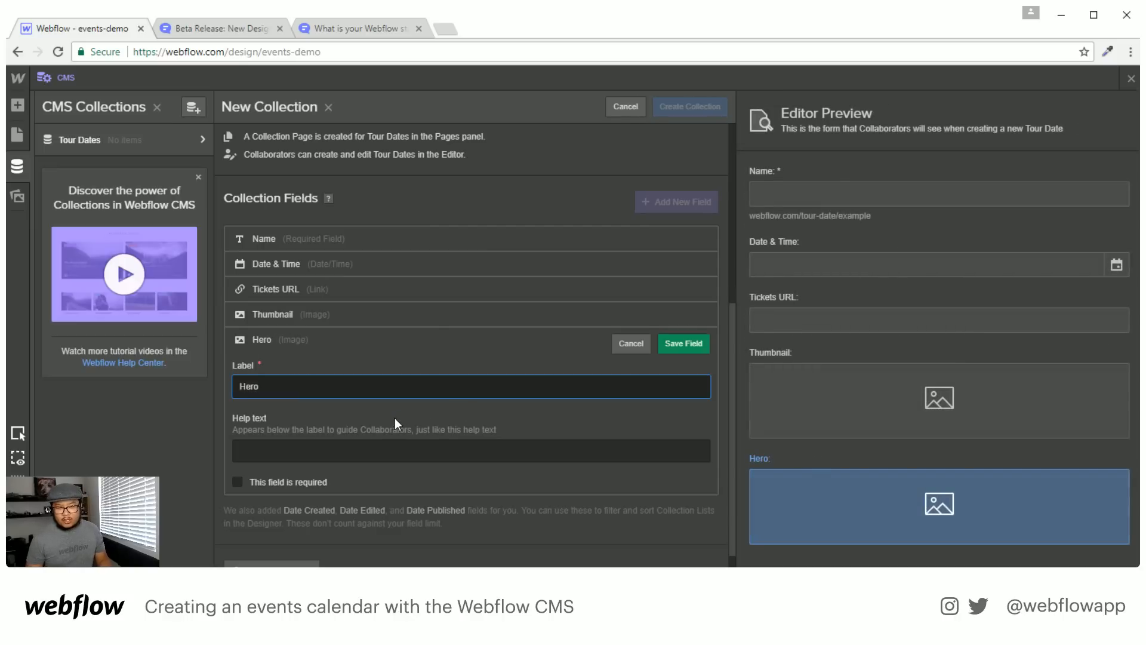
{"action": "key", "text": "Return"}
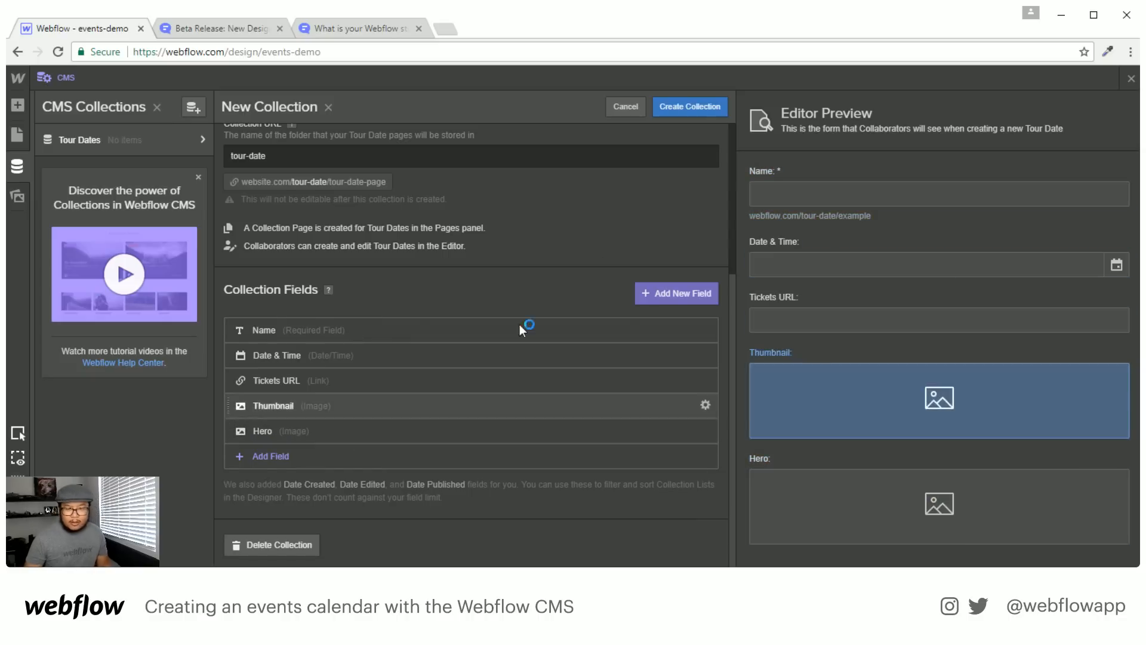
{"action": "left_click", "coordinate": [701, 107]}
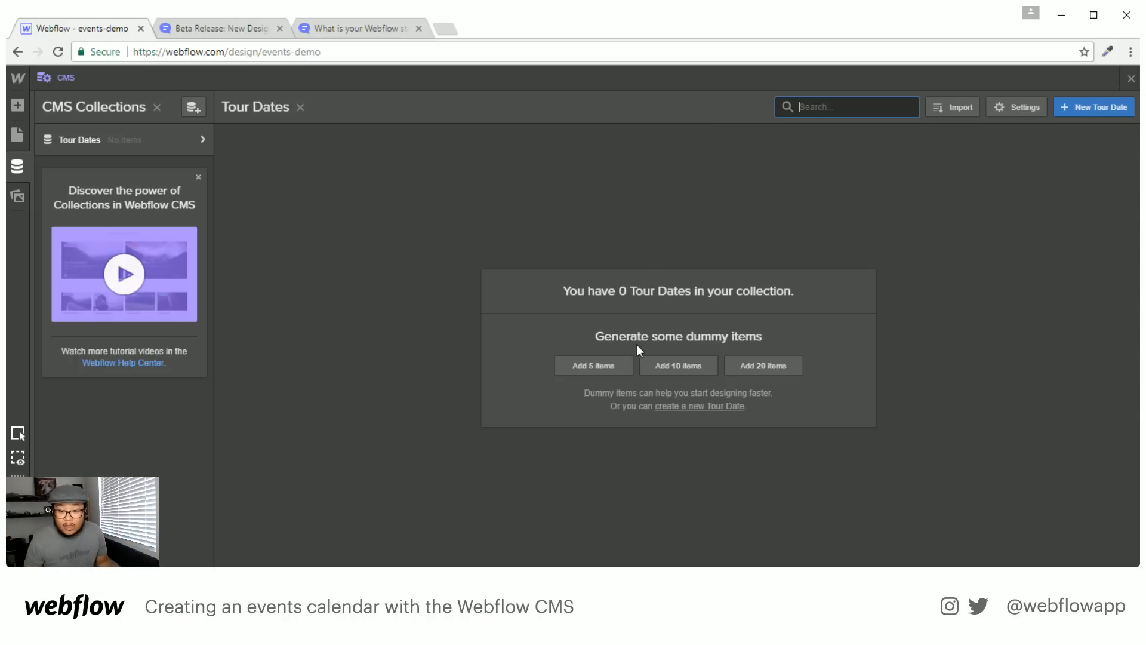
Generate five dummy tour dates and open the Incidunt Placeat item
{"action": "left_click", "coordinate": [625, 365]}
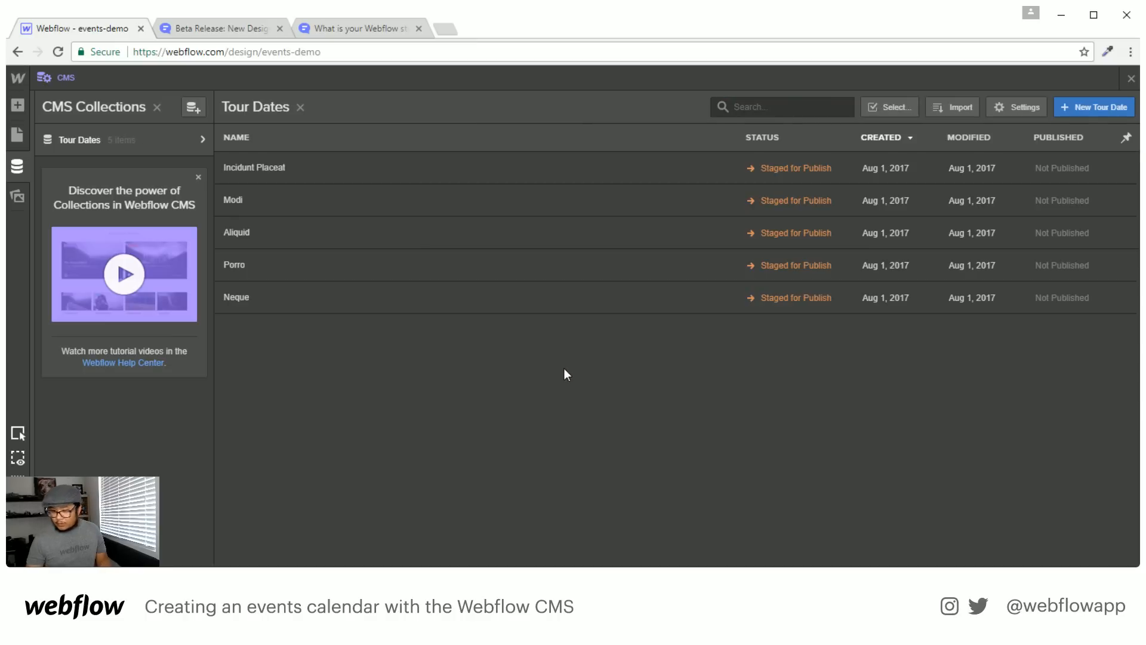
{"action": "left_click", "coordinate": [357, 185]}
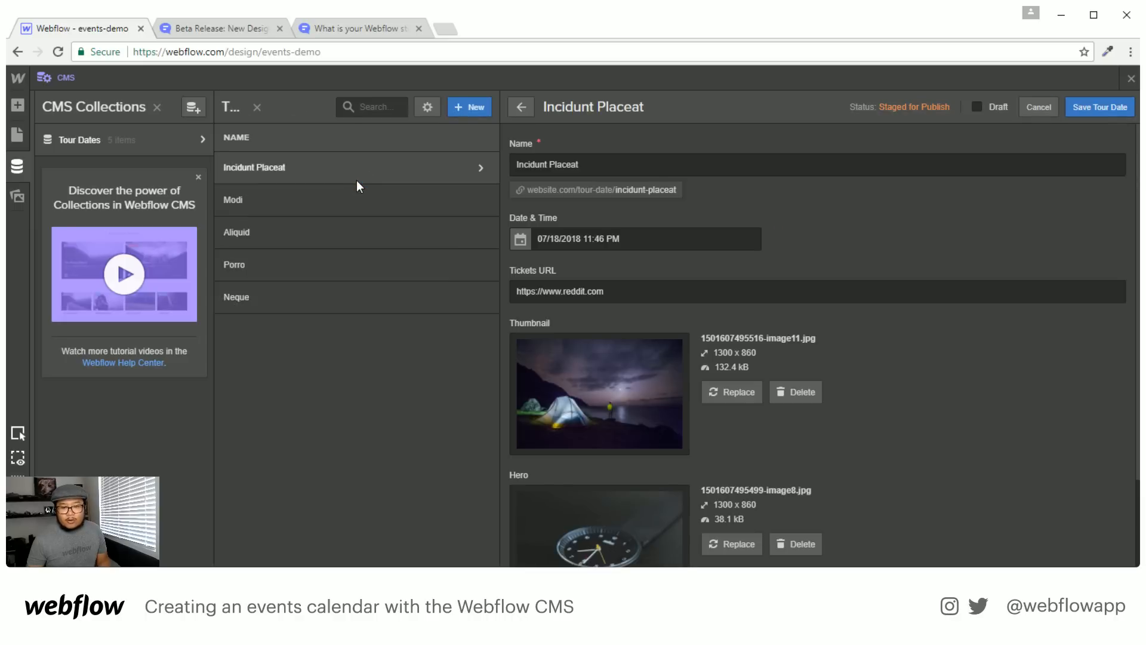
Rename the first tour date to Civic Theater
{"action": "scroll", "coordinate": [640, 308], "scroll_direction": "down", "scroll_amount": 2}
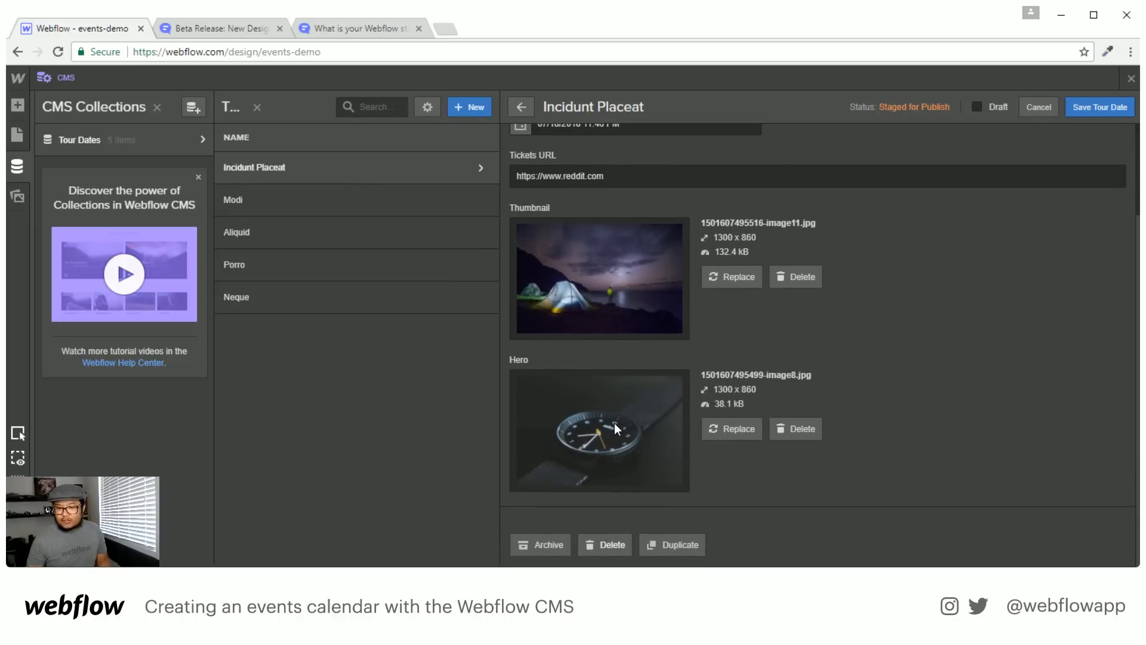
{"action": "scroll", "coordinate": [615, 423], "scroll_direction": "up", "scroll_amount": 2}
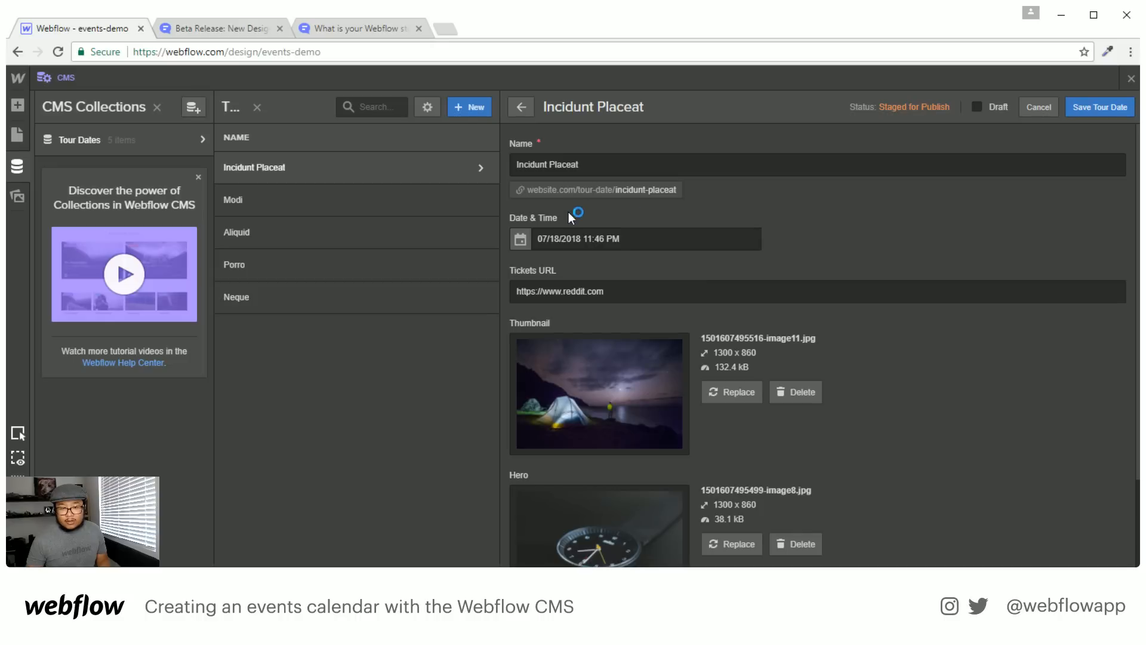
{"action": "triple_click", "coordinate": [615, 168]}
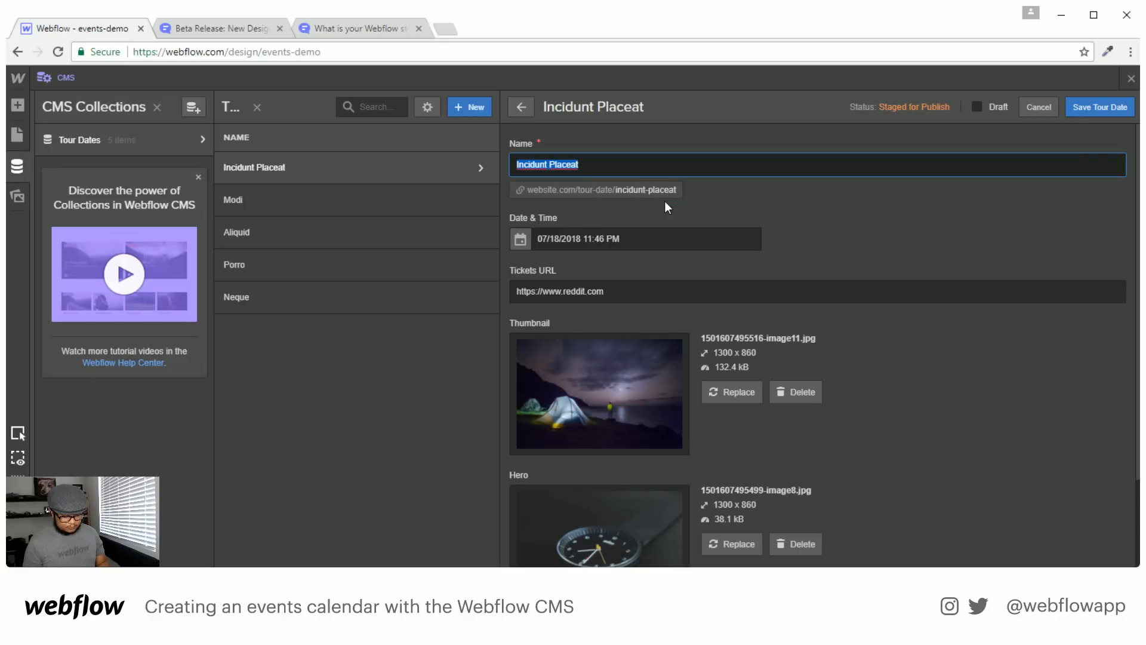
{"action": "type", "text": "Civic Theater"}
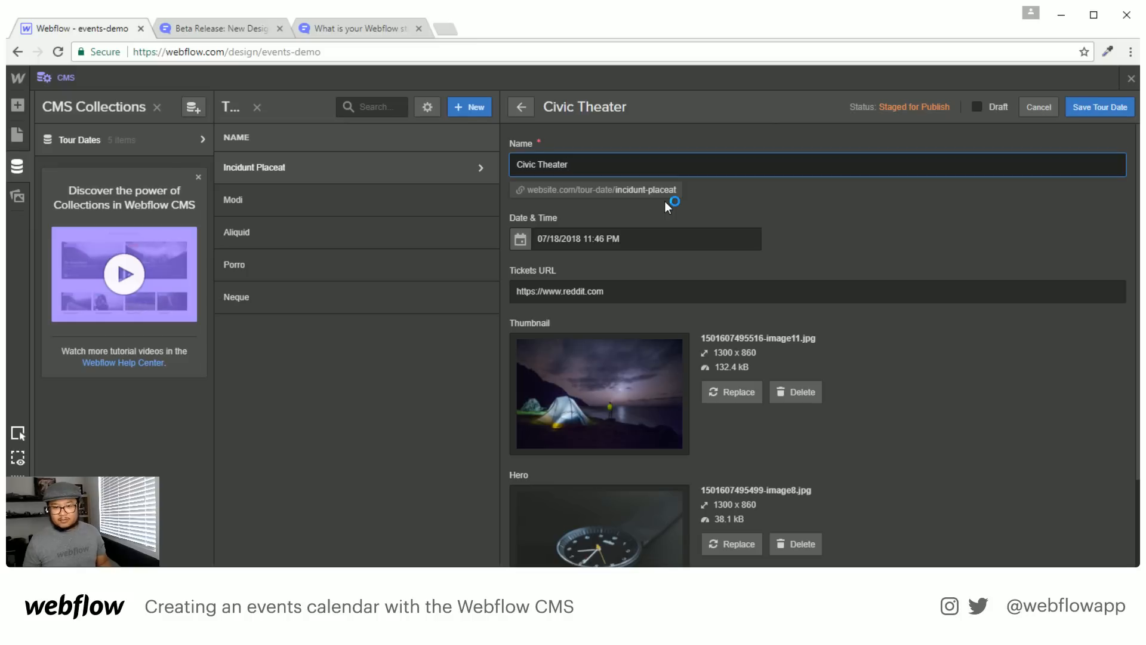
Set its time to 10:00 PM on 07/18/2018, save, and open Modi
{"action": "left_click", "coordinate": [520, 239]}
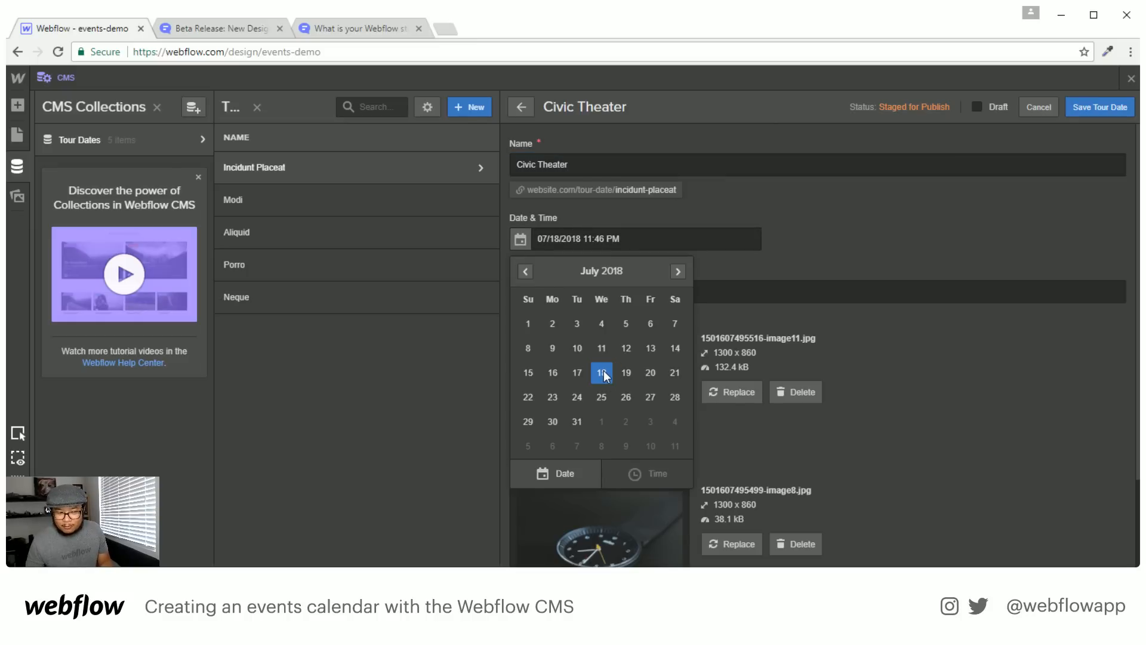
{"action": "left_click", "coordinate": [763, 278]}
{"action": "left_click", "coordinate": [590, 238]}
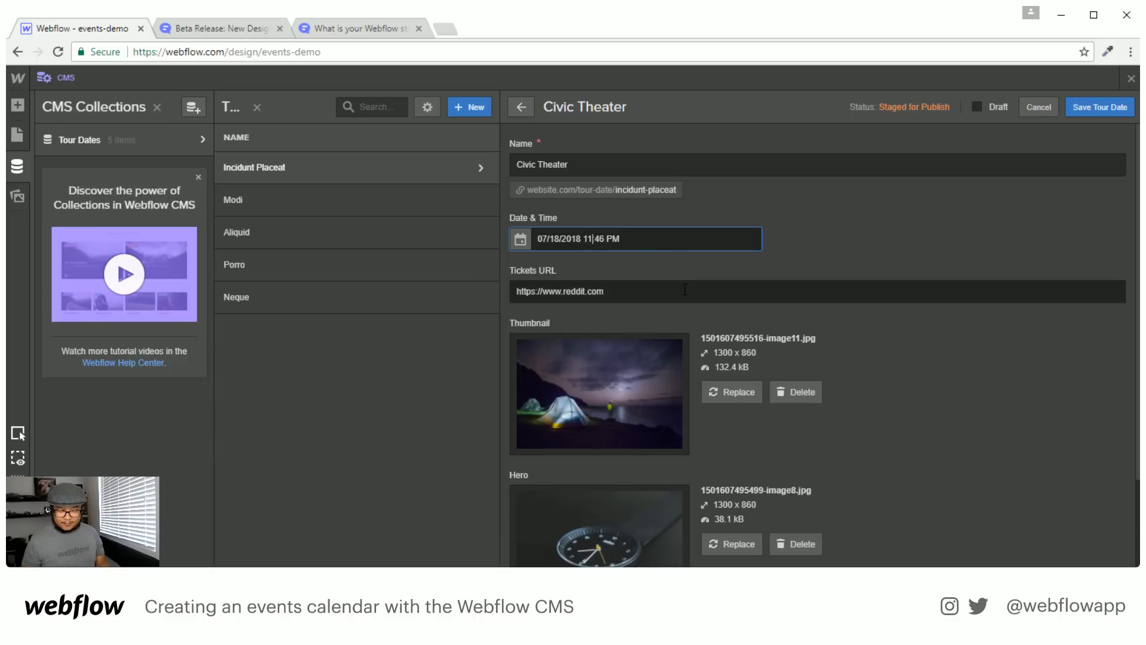
{"action": "key", "text": "BackSpace"}
{"action": "type", "text": "0"}
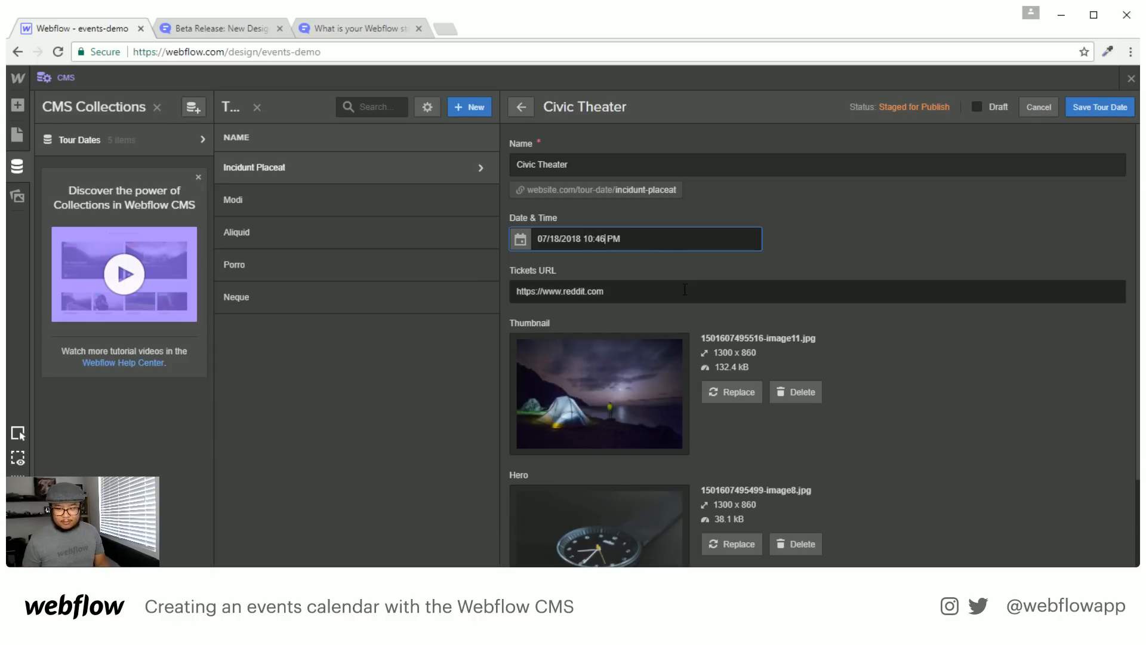
{"action": "key", "text": "BackSpace"}
{"action": "key", "text": "BackSpace"}
{"action": "type", "text": "00"}
{"action": "left_click", "coordinate": [1077, 115]}
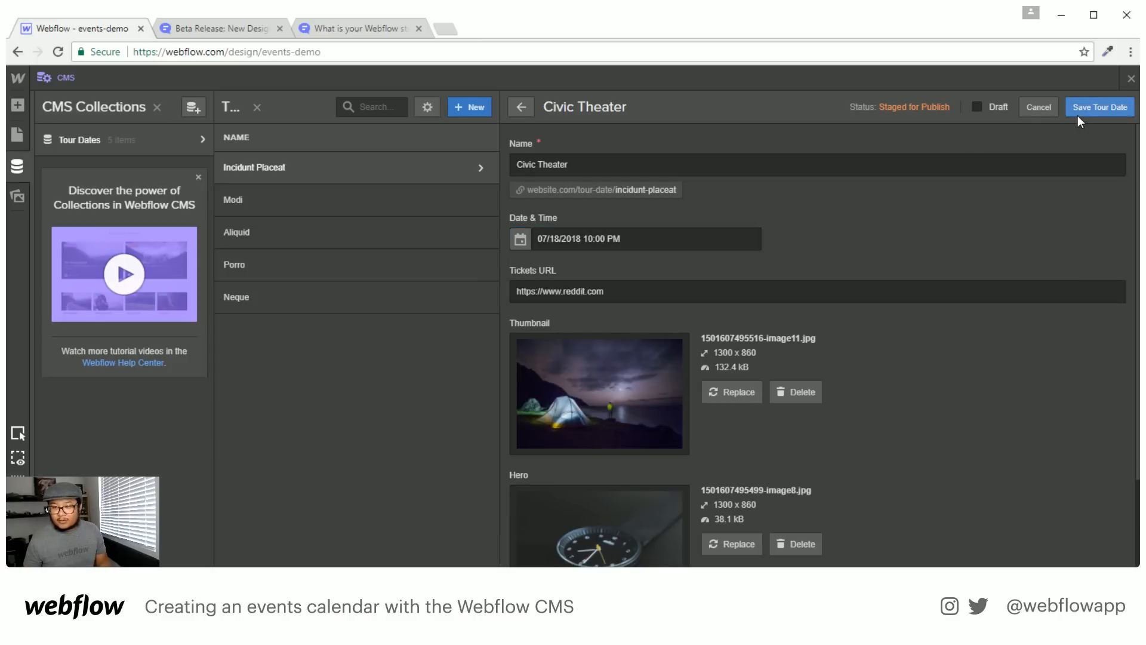
{"action": "left_click", "coordinate": [389, 198]}
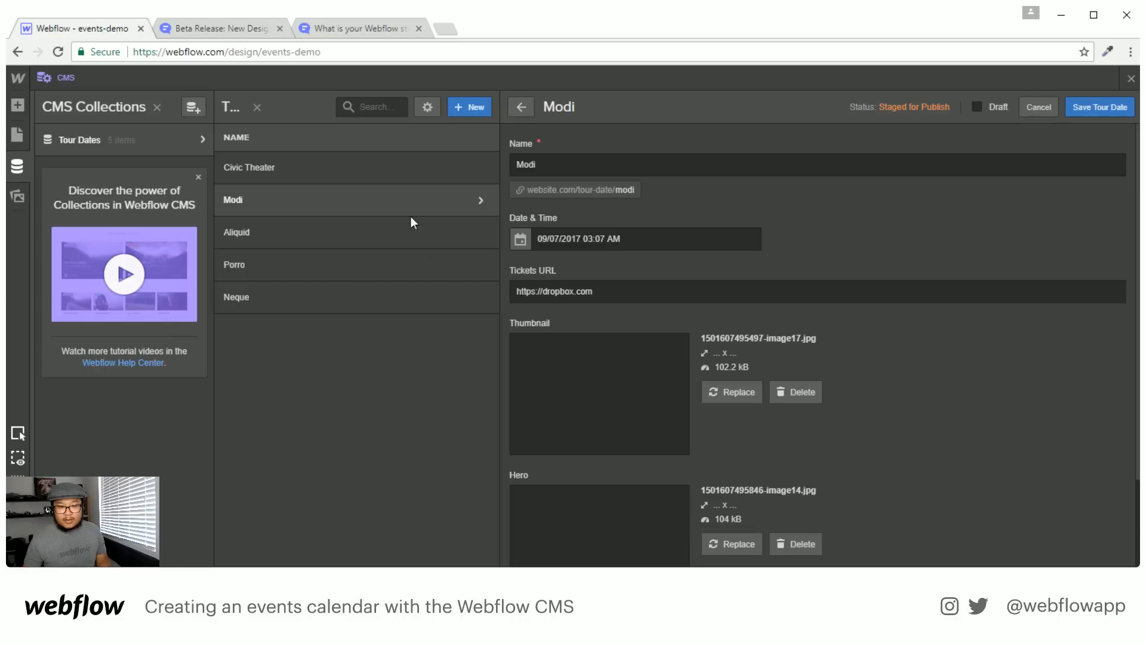
Set Modi's date to May 9, 2018 in the calendar
{"action": "left_click", "coordinate": [515, 241]}
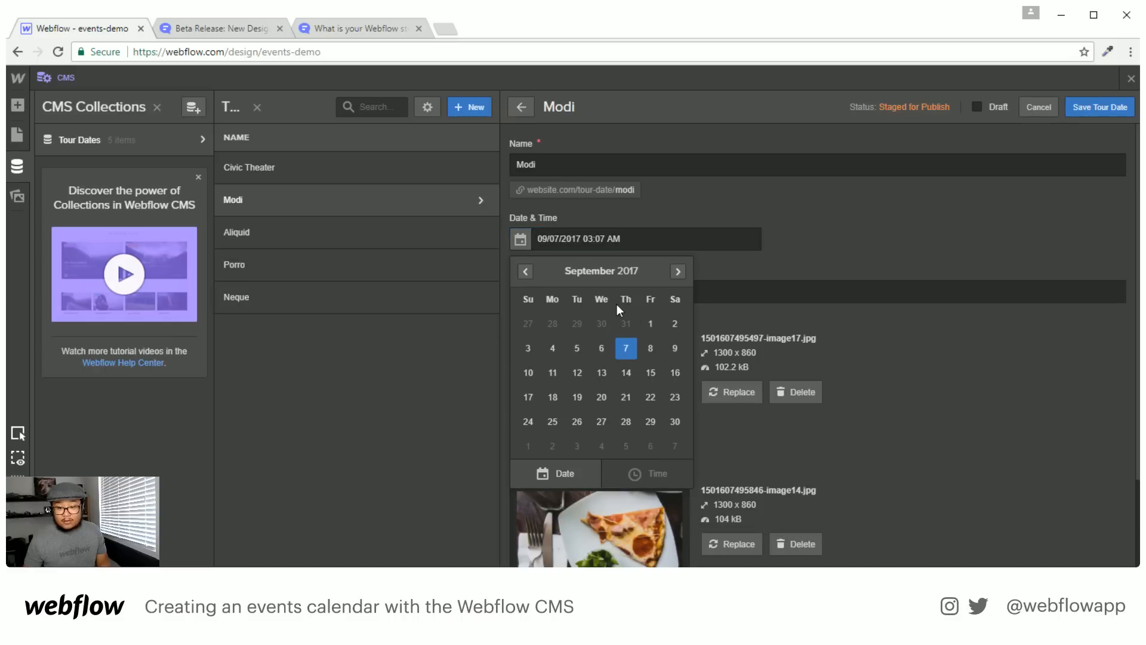
{"action": "left_click", "coordinate": [678, 270]}
{"action": "left_click", "coordinate": [678, 270]}
{"action": "left_click", "coordinate": [678, 270]}
{"action": "left_click", "coordinate": [679, 269]}
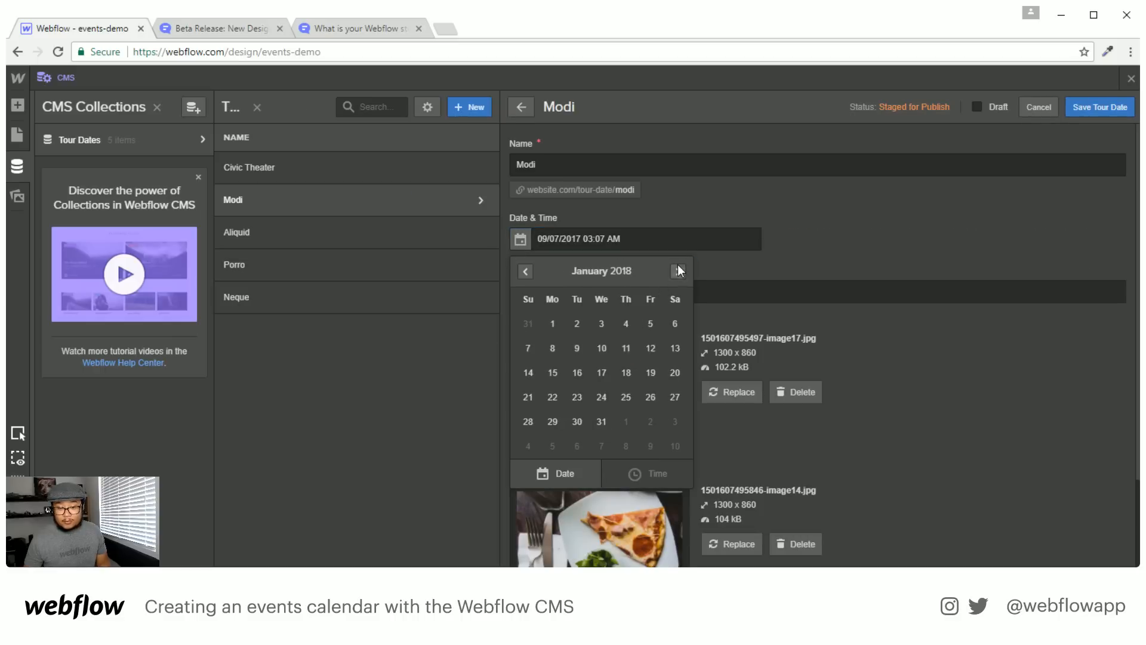
{"action": "left_click", "coordinate": [678, 270]}
{"action": "left_click", "coordinate": [678, 270]}
{"action": "left_click", "coordinate": [678, 270]}
{"action": "left_click", "coordinate": [678, 270]}
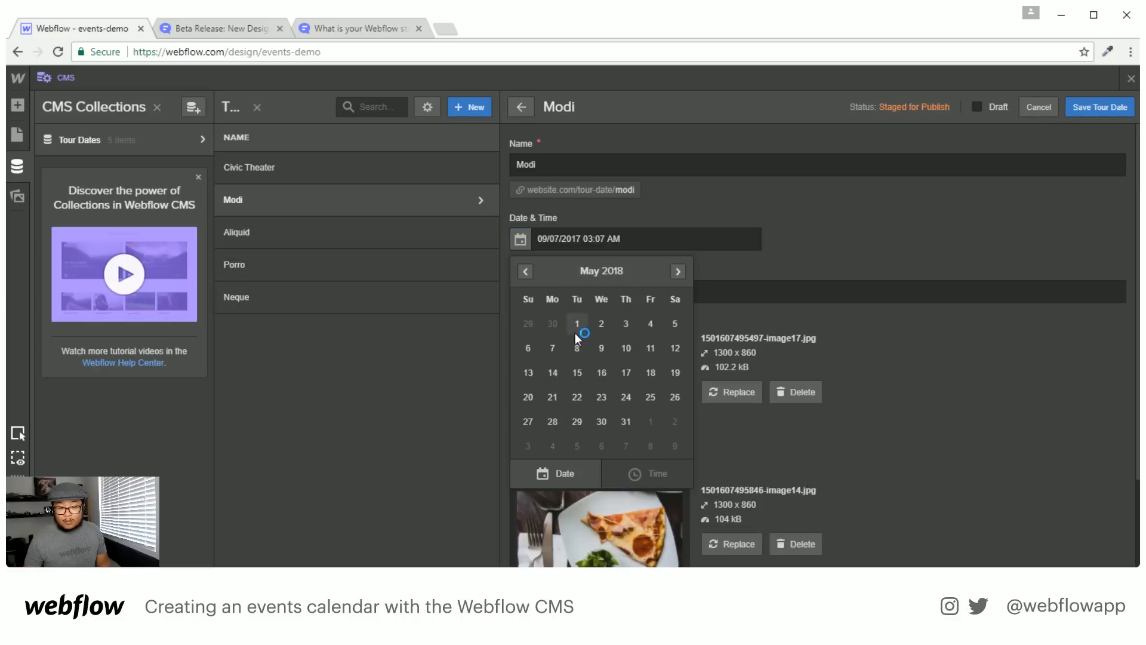
{"action": "left_click", "coordinate": [603, 348]}
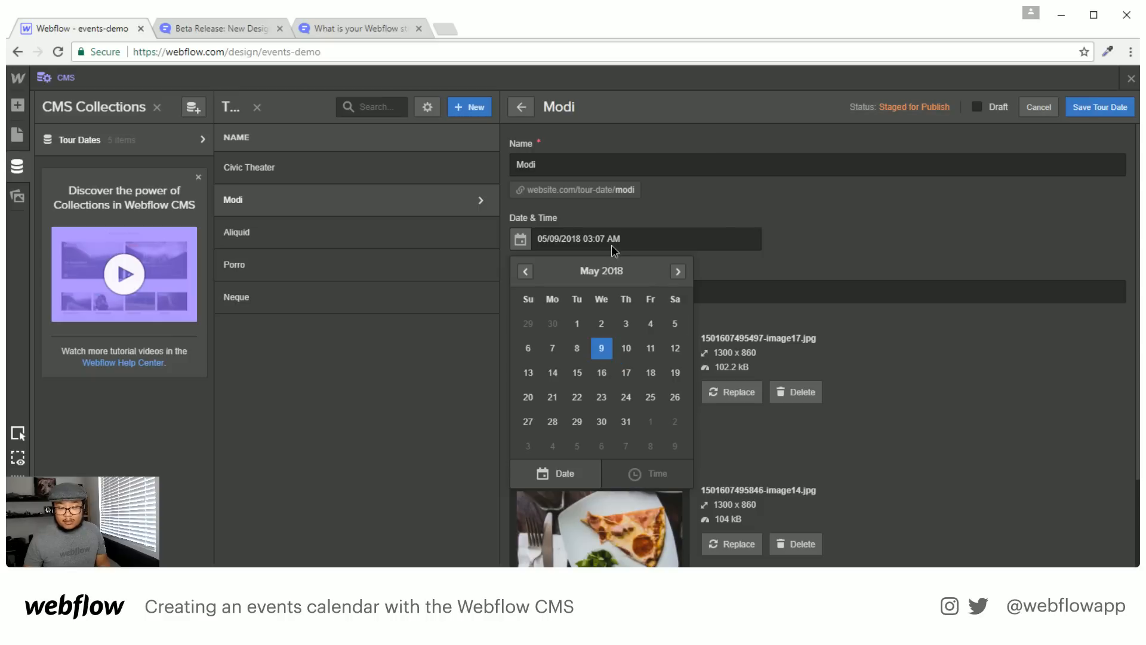
{"action": "left_click", "coordinate": [612, 245]}
Change the time to 9:00 PM
{"action": "left_click_drag", "start_coordinate": [583, 239], "coordinate": [593, 239]}
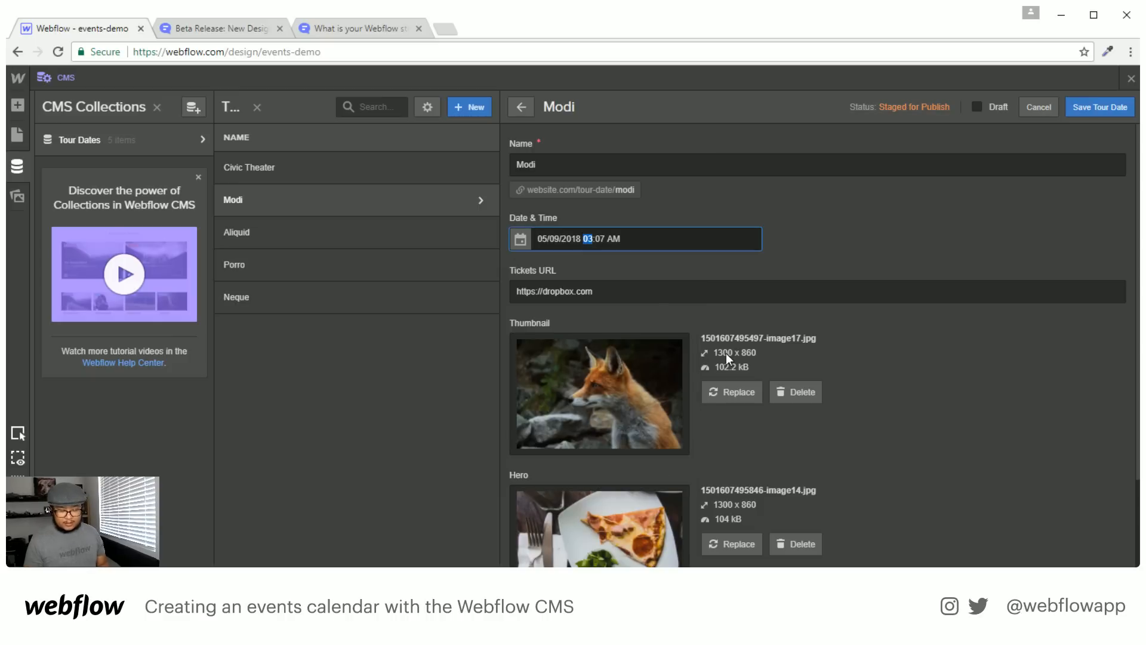
{"action": "type", "text": "9"}
{"action": "key", "text": "Right"}
{"action": "key", "text": "Right"}
{"action": "key", "text": "Delete"}
{"action": "type", "text": "p"}
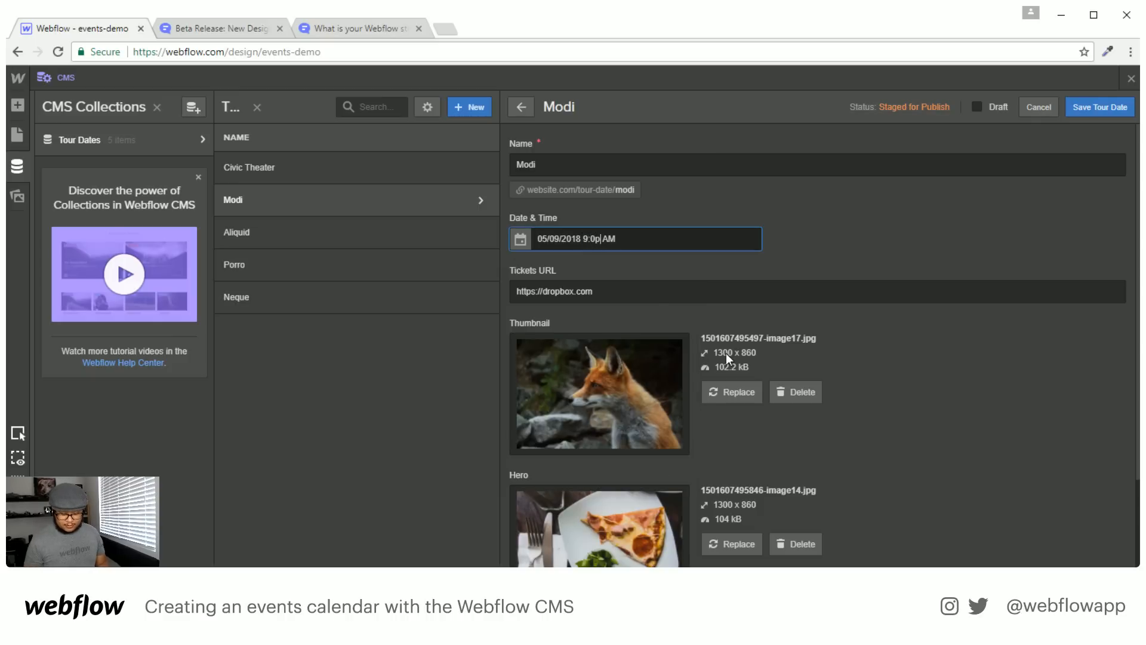
{"action": "key", "text": "BackSpace"}
{"action": "type", "text": "0"}
{"action": "key", "text": "Right"}
{"action": "key", "text": "Delete"}
{"action": "type", "text": "P"}
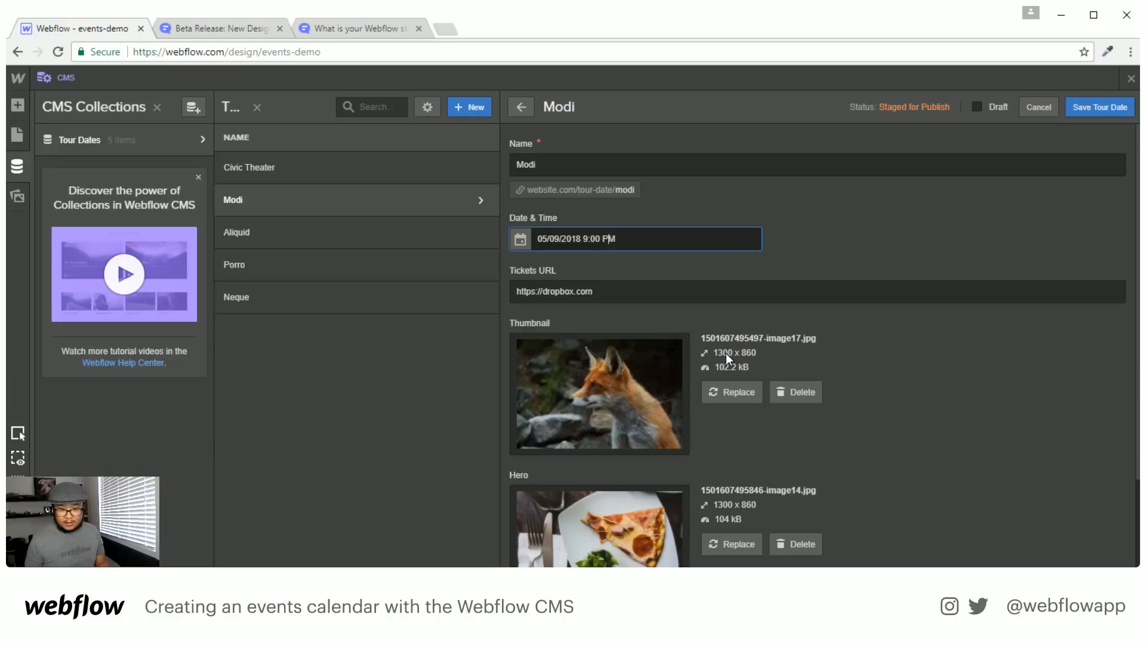
Rename it House of Blues, save, and open the Aliquid item
{"action": "double_click", "coordinate": [579, 166]}
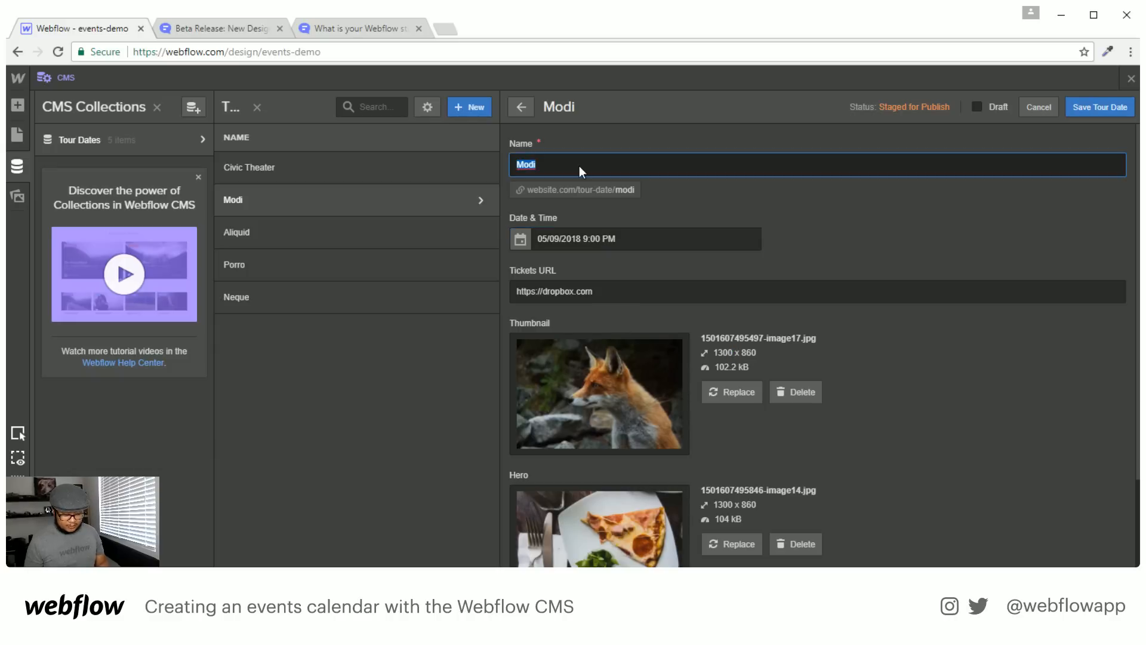
{"action": "type", "text": "House of Blues"}
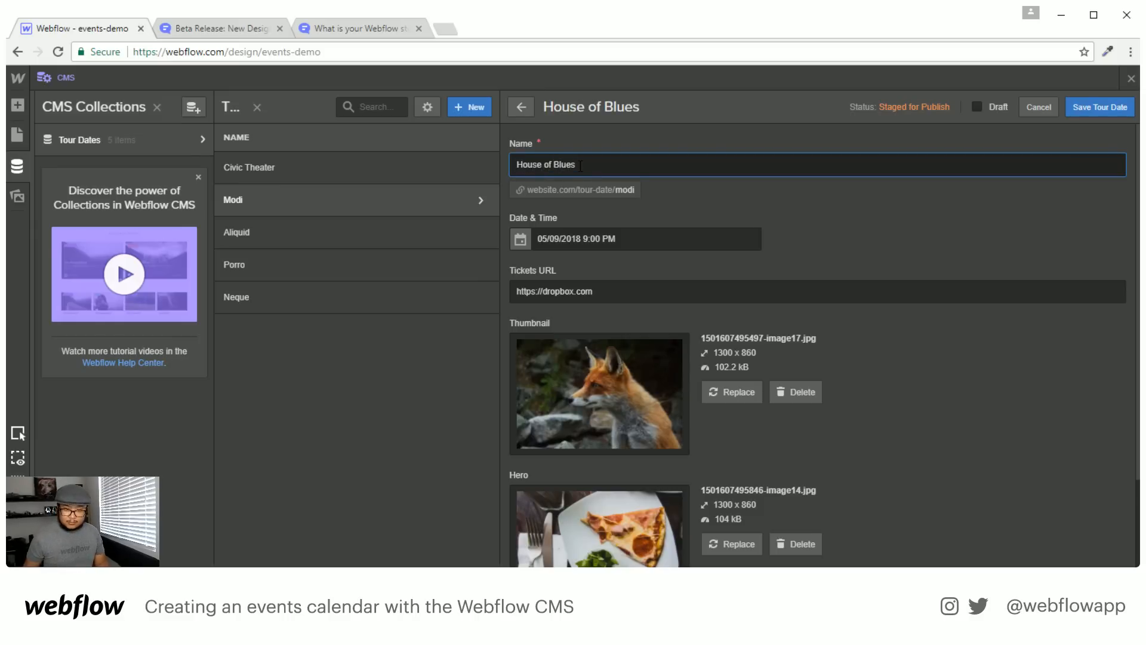
{"action": "key", "text": "Return"}
{"action": "left_click", "coordinate": [349, 232]}
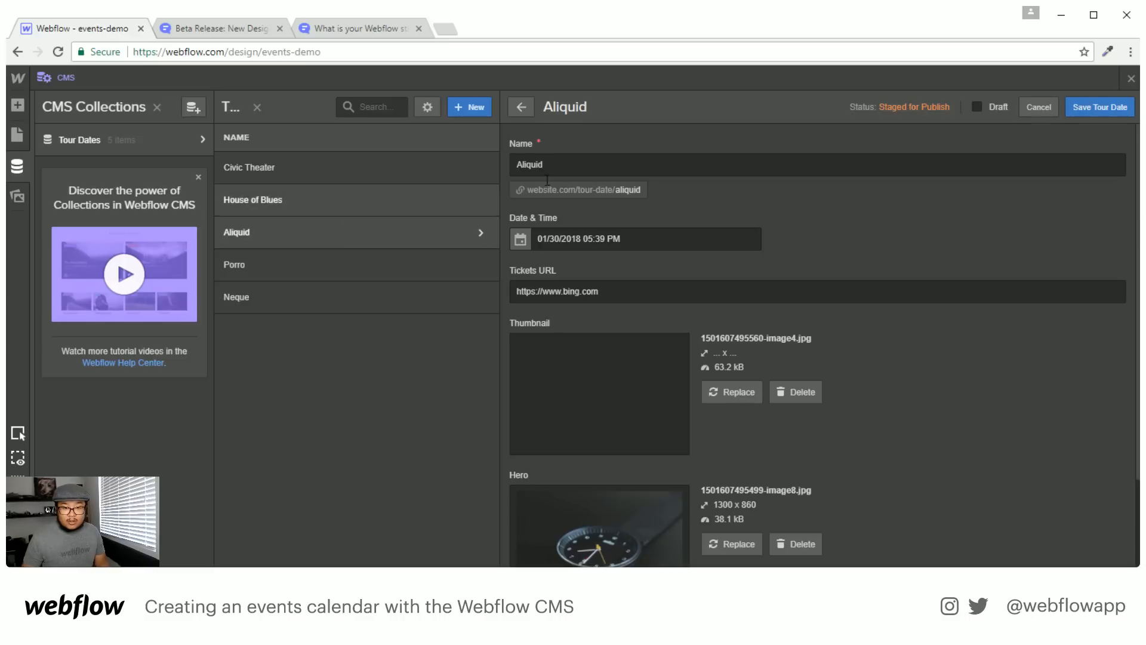
Rename the Aliquid item to Florida Stadium
{"action": "double_click", "coordinate": [551, 164]}
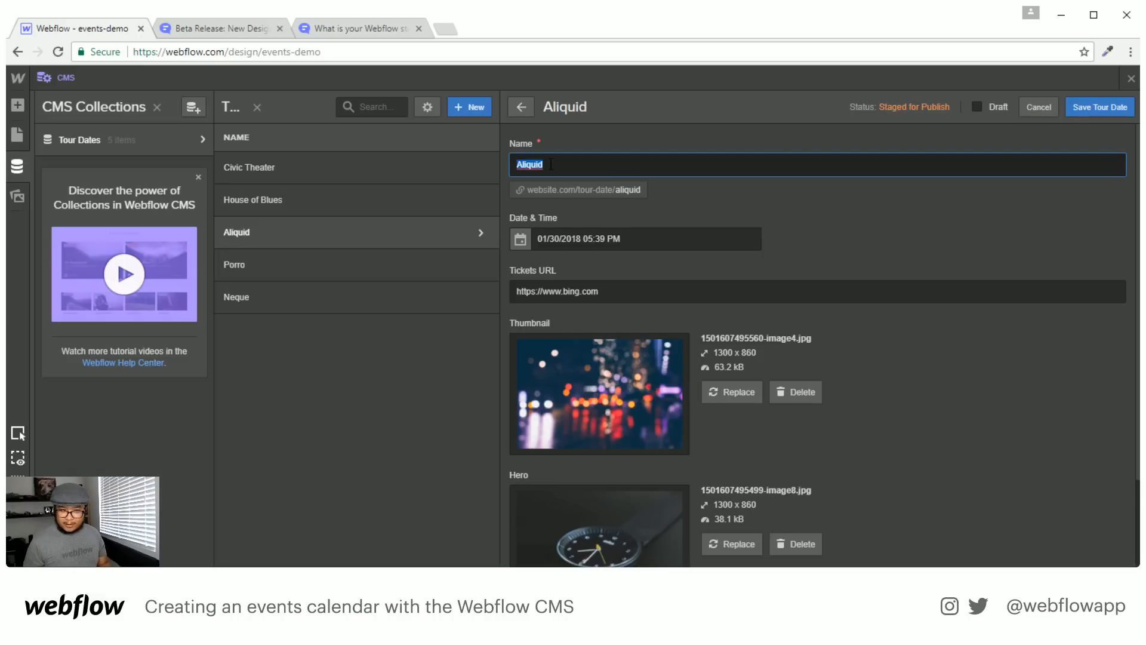
{"action": "type", "text": "Qual"}
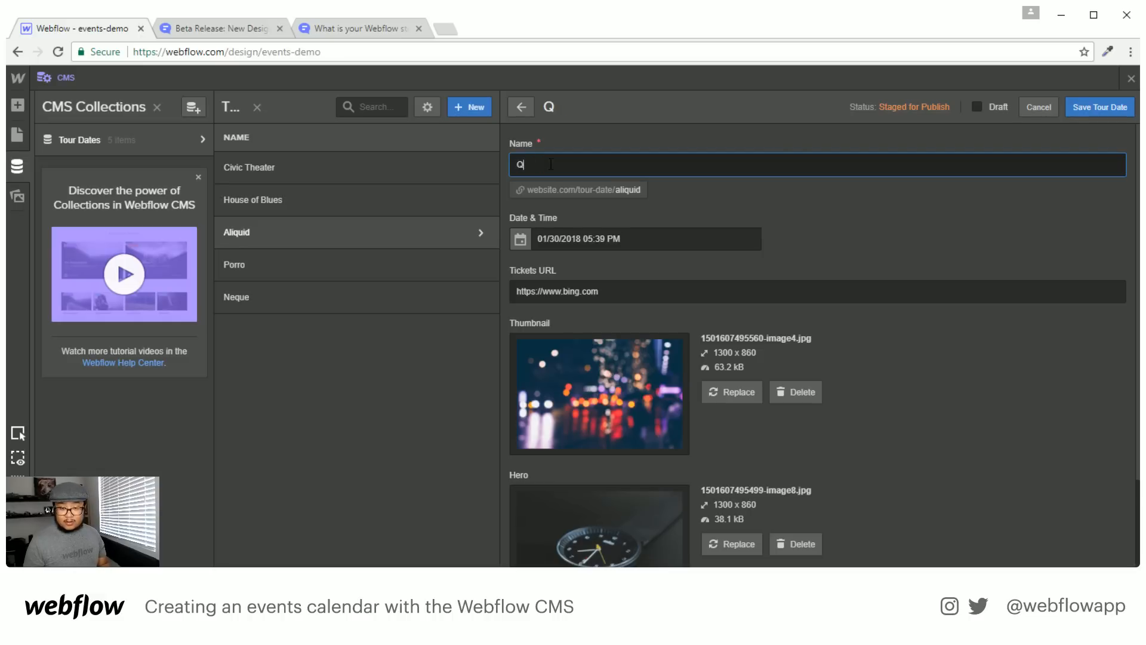
{"action": "key", "text": "BackSpace"}
{"action": "key", "text": "BackSpace"}
{"action": "key", "text": "BackSpace"}
{"action": "key", "text": "BackSpace"}
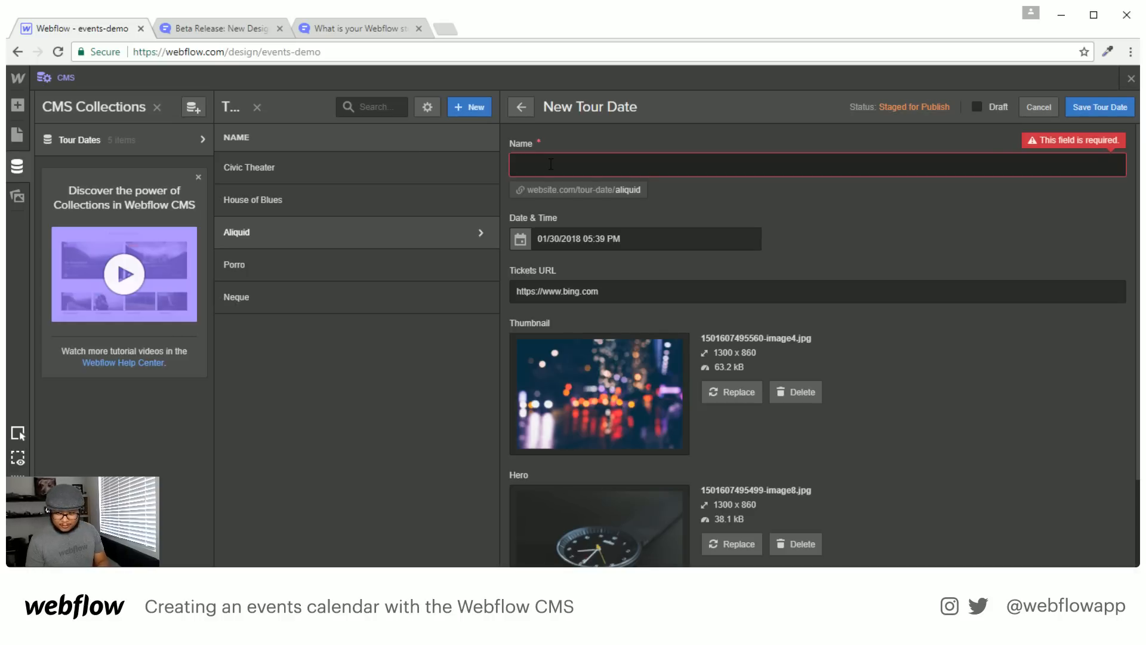
{"action": "type", "text": "ST"}
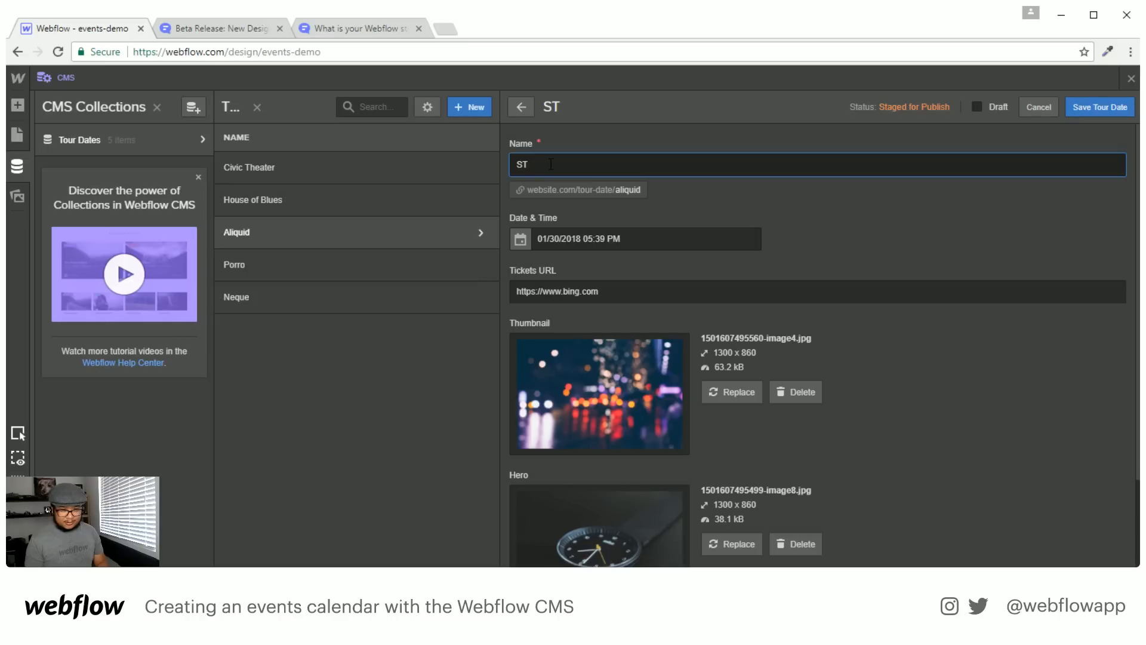
{"action": "key", "text": "BackSpace"}
{"action": "key", "text": "BackSpace"}
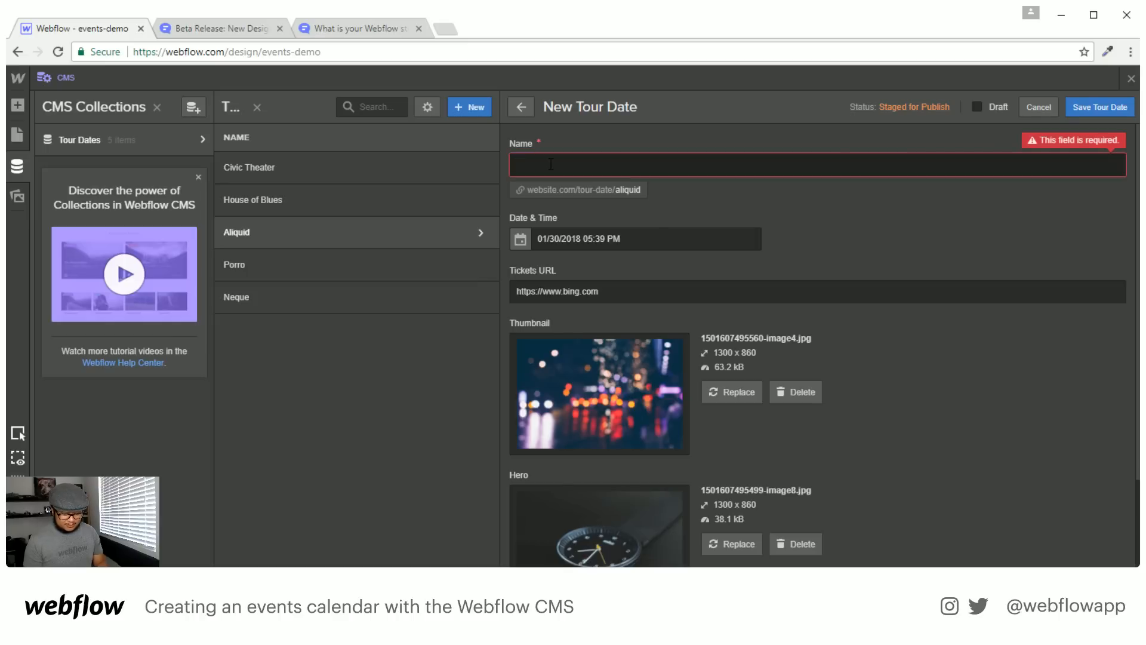
{"action": "type", "text": "FLor"}
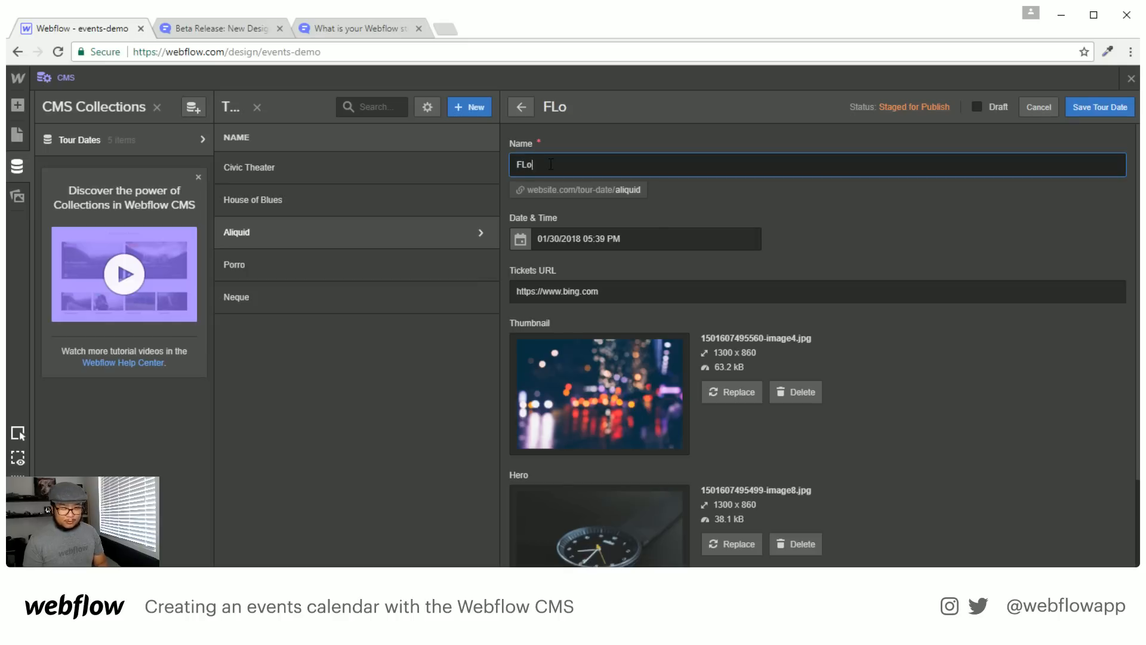
{"action": "key", "text": "BackSpace"}
{"action": "key", "text": "BackSpace"}
{"action": "key", "text": "BackSpace"}
{"action": "type", "text": "lorida Stadium"}
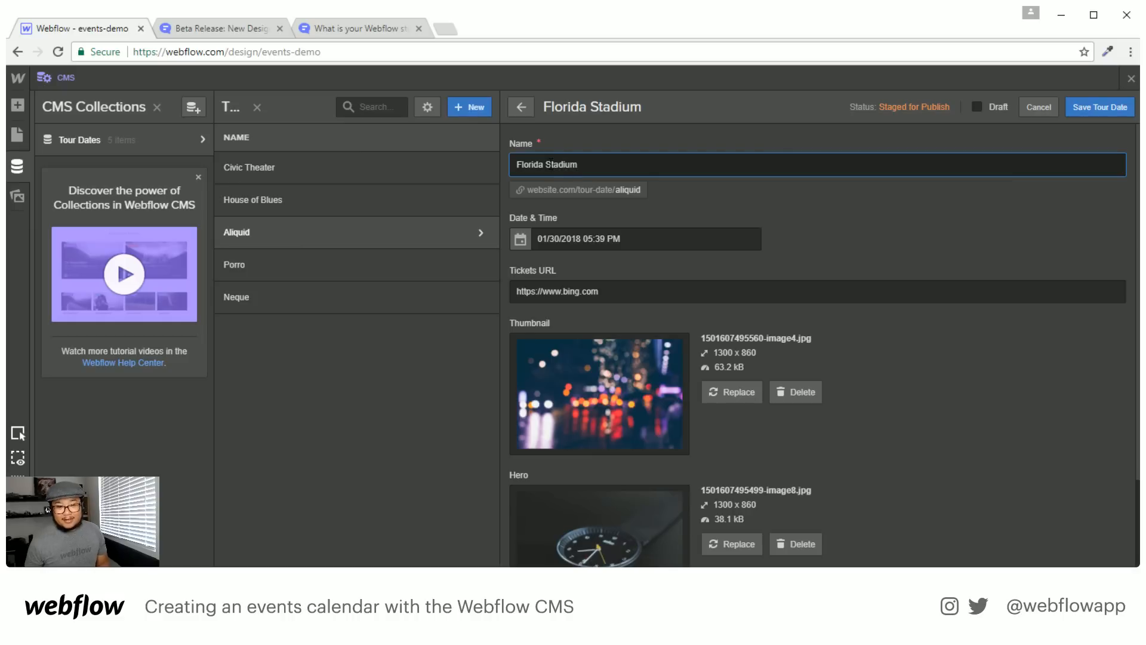
Set its date to May 17, 2018
{"action": "left_click", "coordinate": [529, 239]}
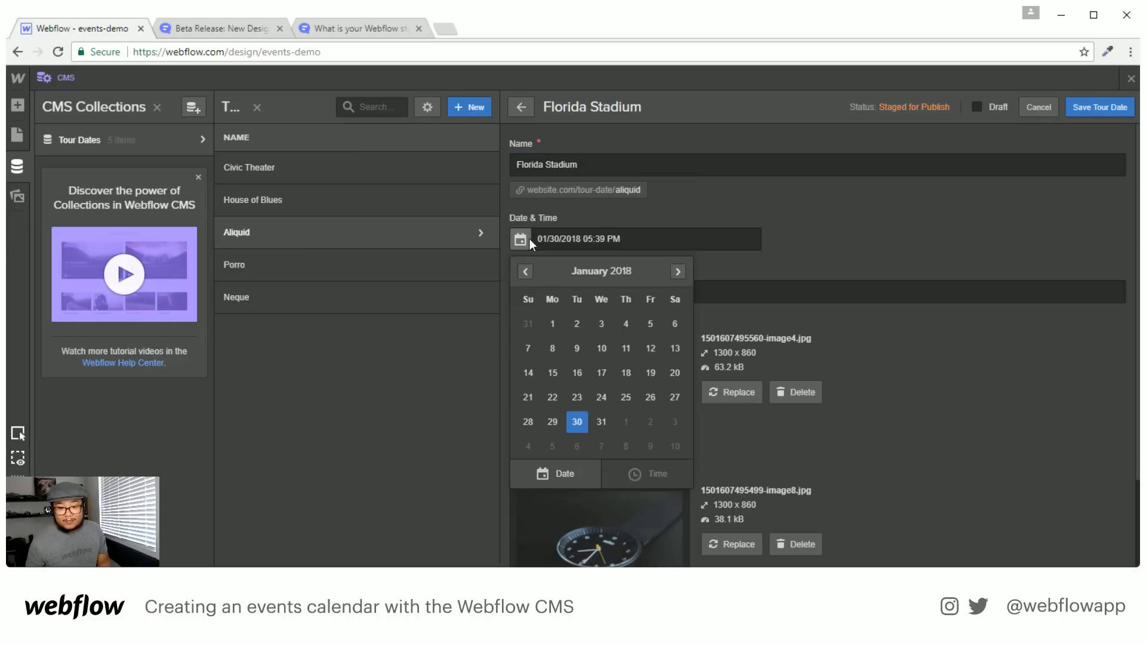
{"action": "left_click", "coordinate": [679, 270]}
{"action": "left_click", "coordinate": [678, 270]}
{"action": "left_click", "coordinate": [679, 269]}
{"action": "left_click", "coordinate": [678, 270]}
{"action": "left_click", "coordinate": [626, 373]}
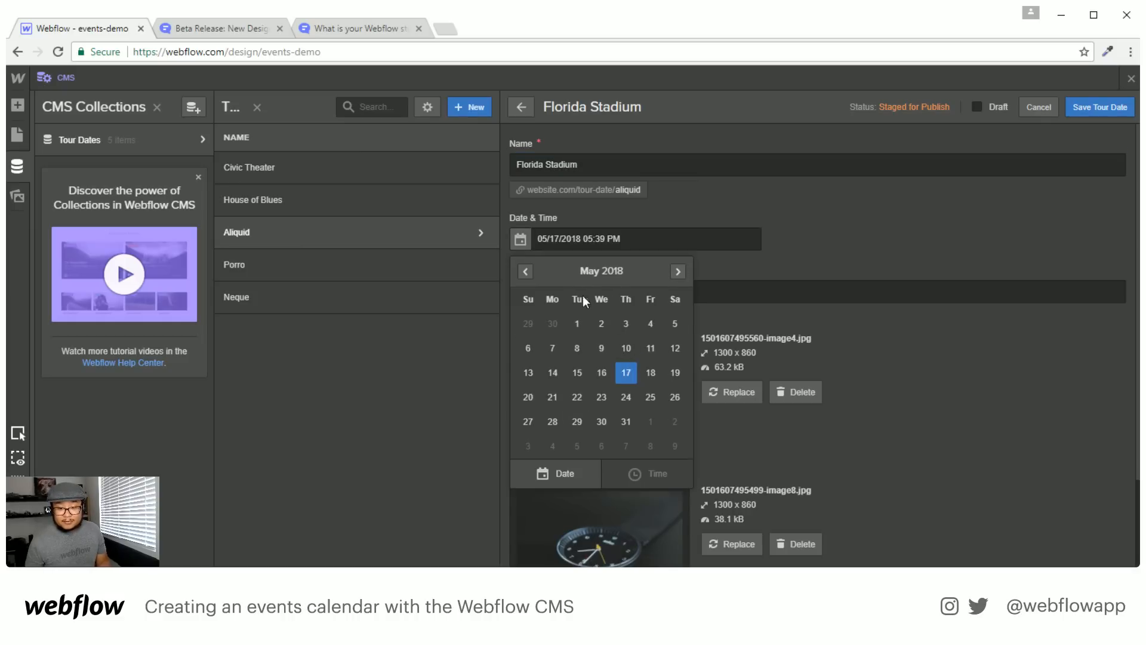
{"action": "left_click", "coordinate": [556, 239]}
Set the time to 10:00 PM and save the Florida Stadium tour date
{"action": "left_click", "coordinate": [598, 238]}
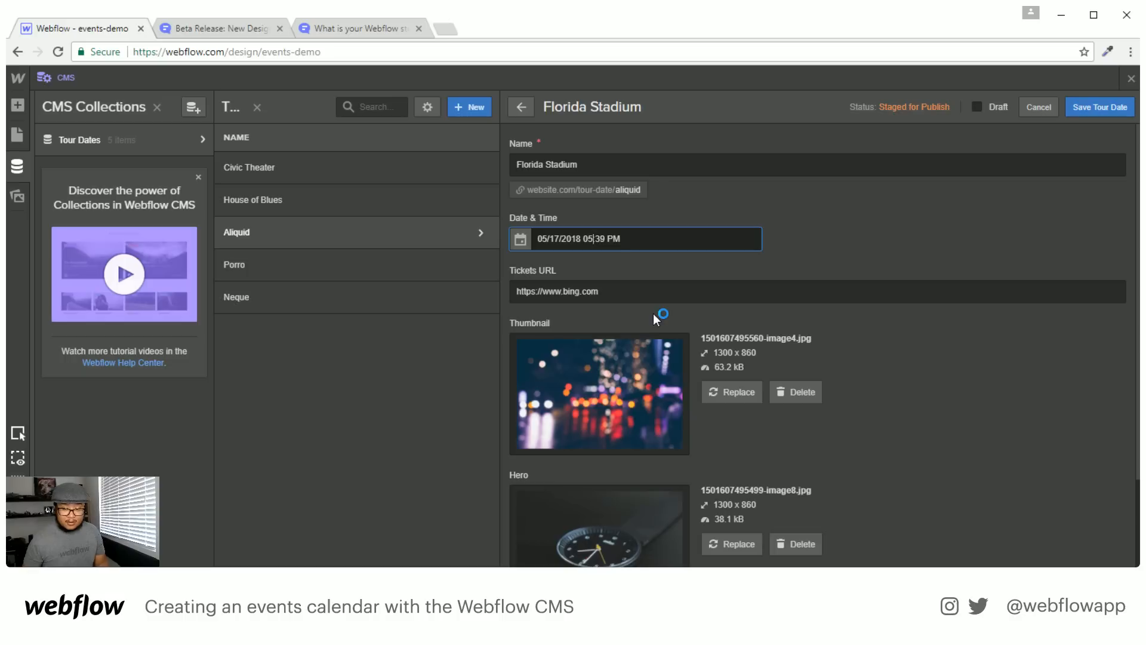
{"action": "key", "text": "BackSpace"}
{"action": "type", "text": "10"}
{"action": "key", "text": "Right"}
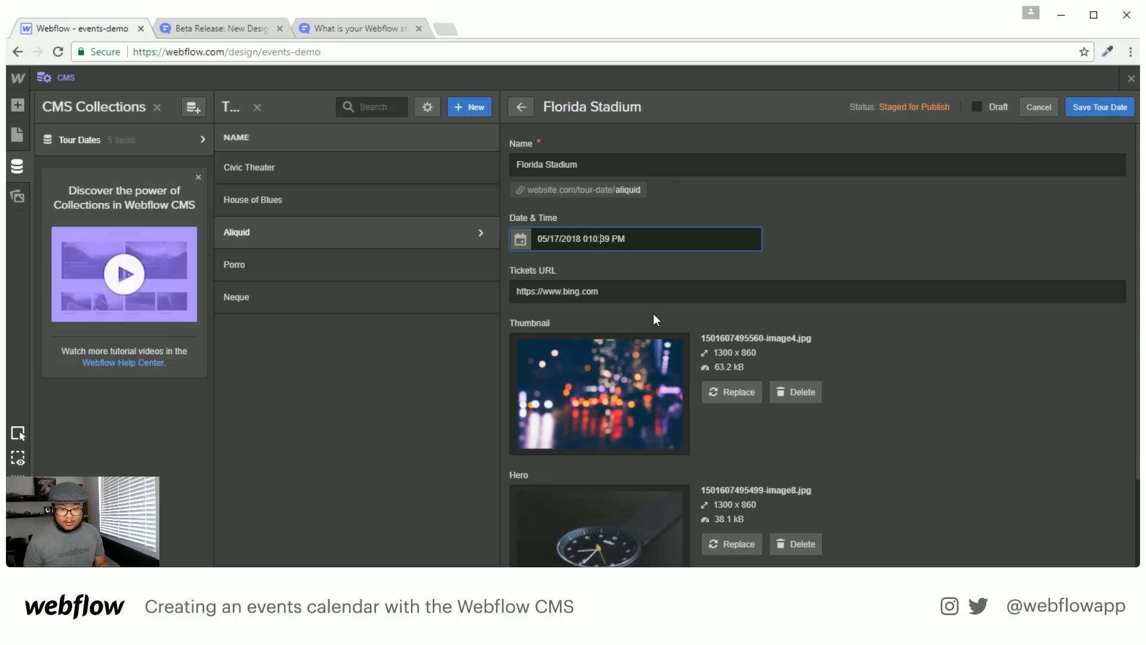
{"action": "key", "text": "Delete"}
{"action": "key", "text": "Delete"}
{"action": "type", "text": "00"}
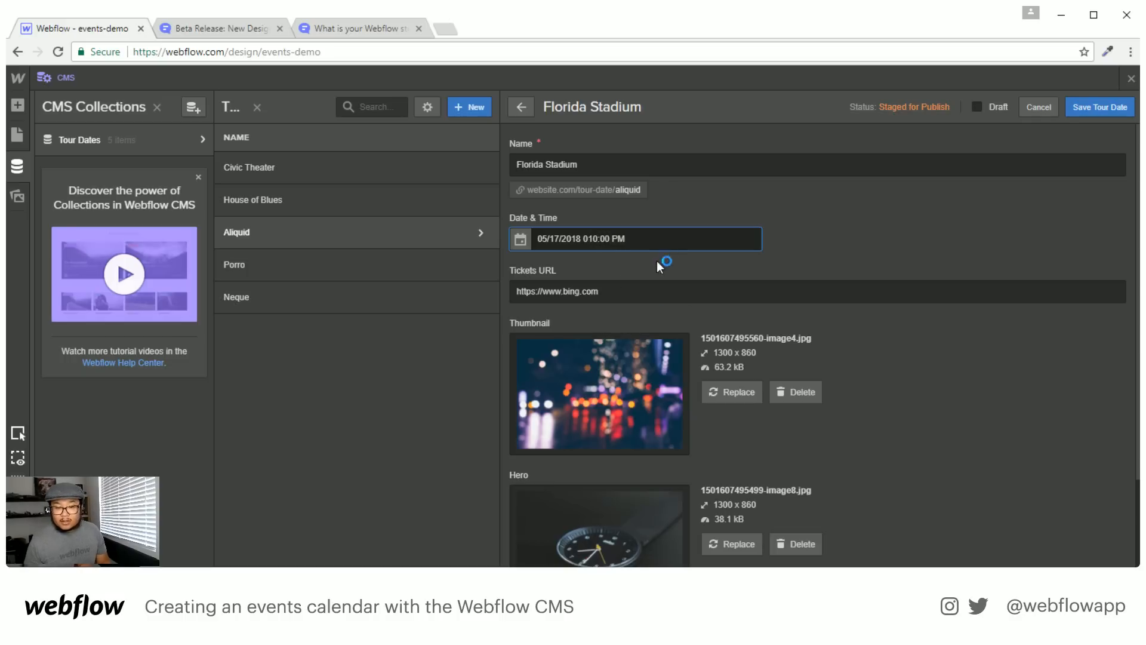
{"action": "left_click", "coordinate": [1090, 108]}
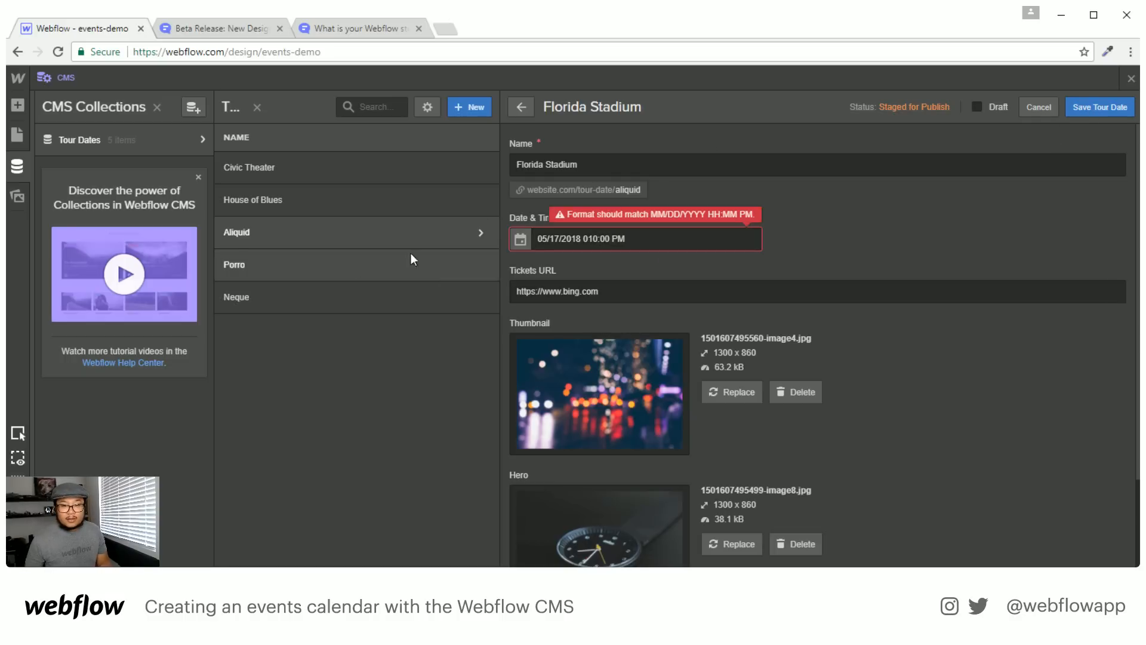
{"action": "left_click", "coordinate": [590, 240]}
{"action": "key", "text": "BackSpace"}
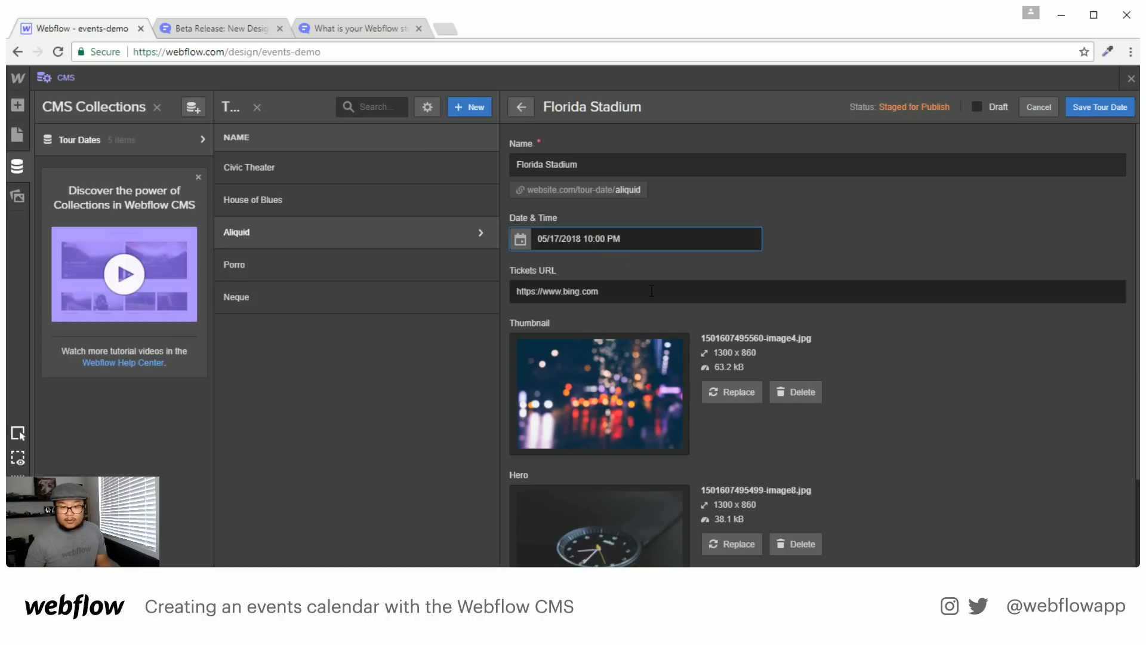
{"action": "left_click", "coordinate": [1080, 107]}
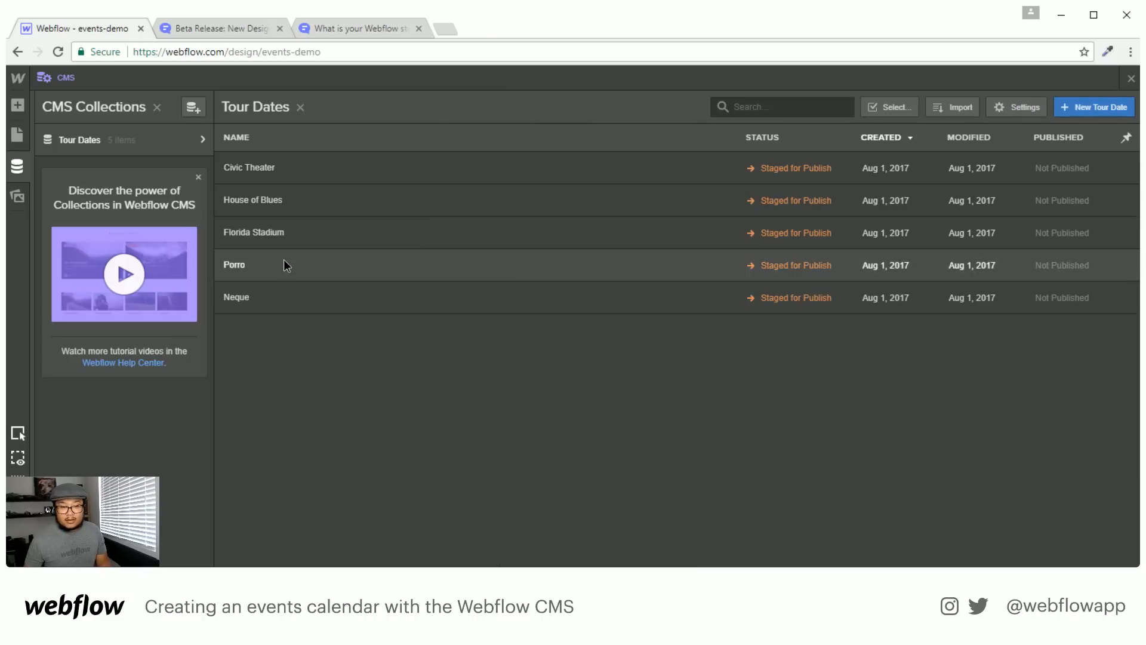
Open the Porro tour date and rename it Music Center
{"action": "left_click", "coordinate": [286, 261]}
{"action": "double_click", "coordinate": [529, 165]}
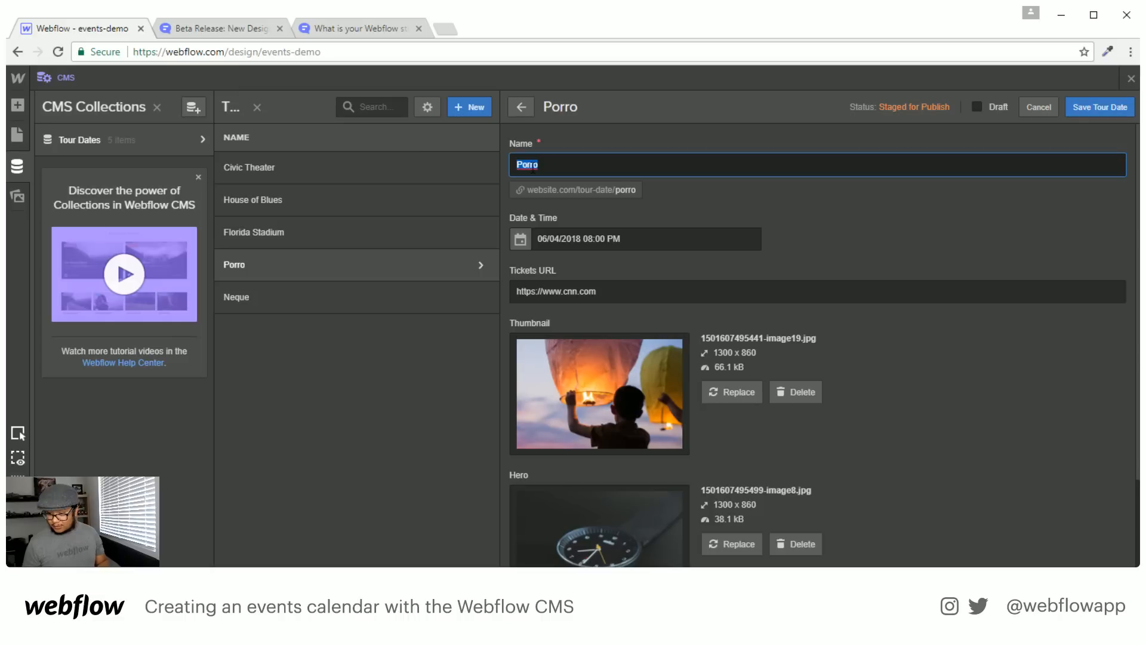
{"action": "type", "text": "Music Center"}
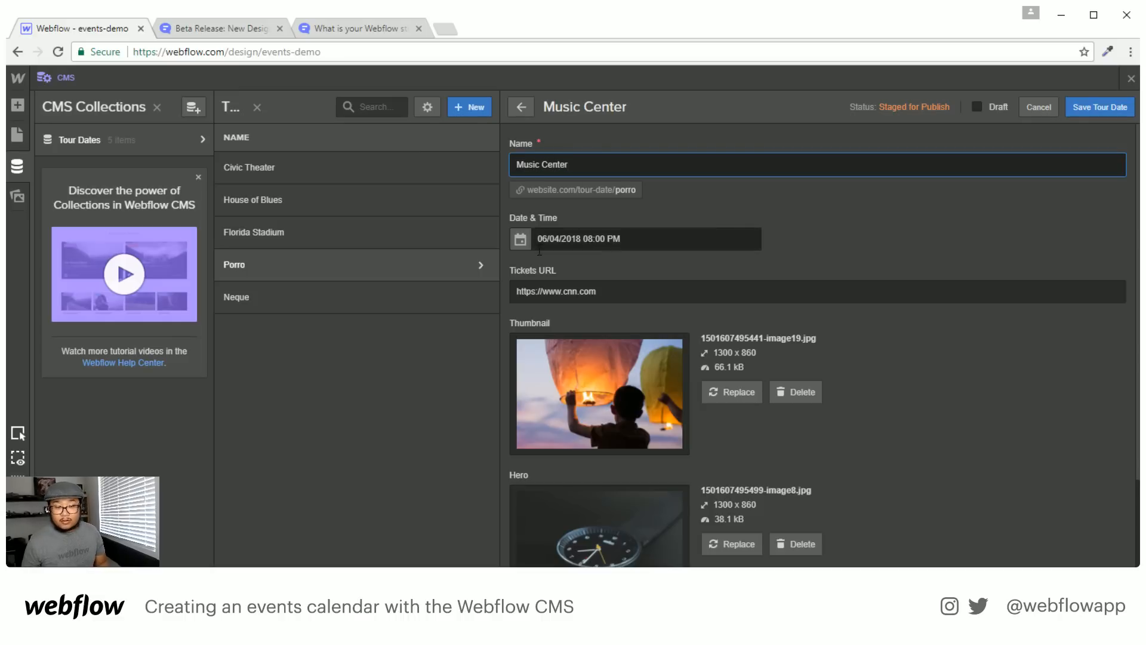
{"action": "left_click", "coordinate": [521, 240]}
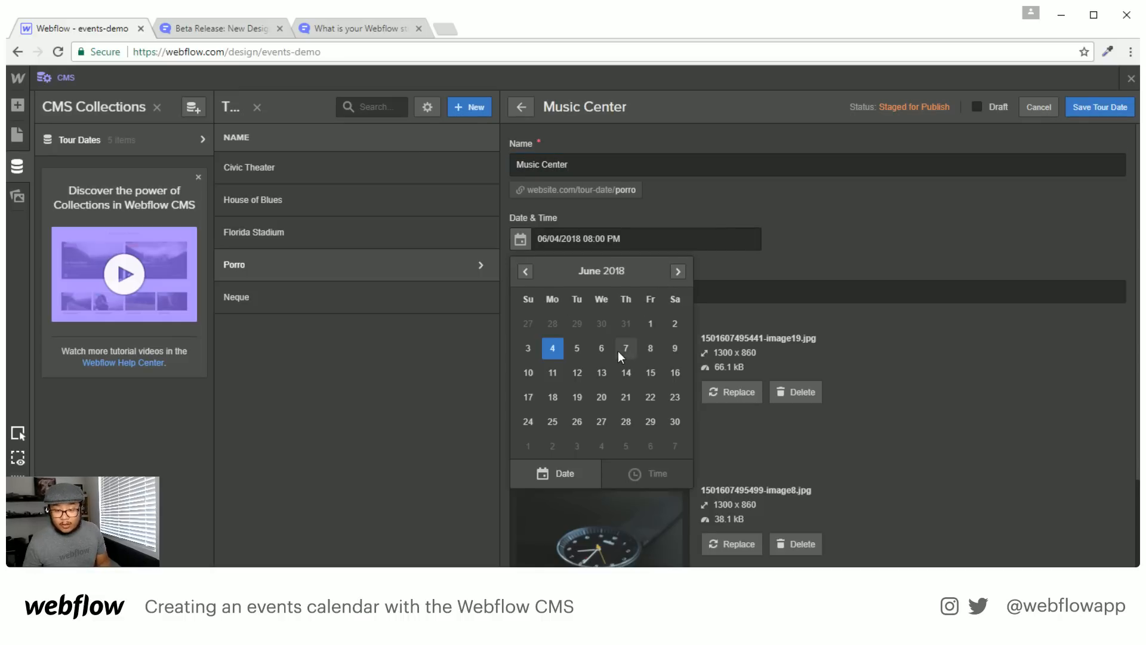
{"action": "left_click", "coordinate": [601, 253]}
Save Music Center, then open Neque and rename it Awesome Sauce Place
{"action": "left_click", "coordinate": [1089, 106]}
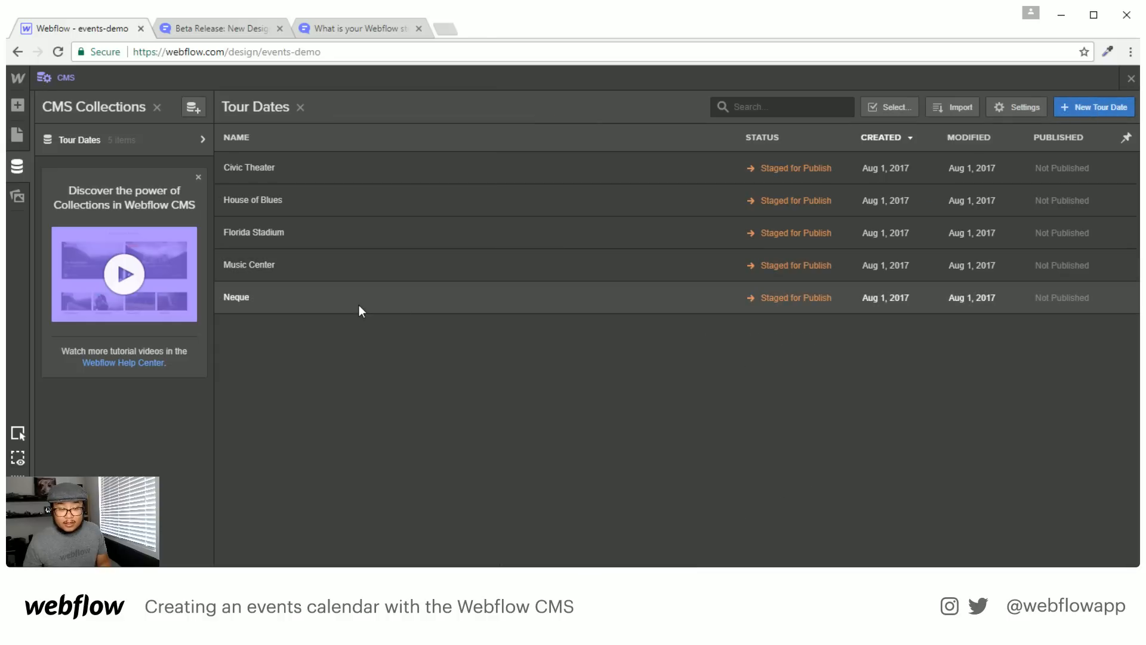
{"action": "left_click", "coordinate": [359, 304]}
{"action": "double_click", "coordinate": [539, 164]}
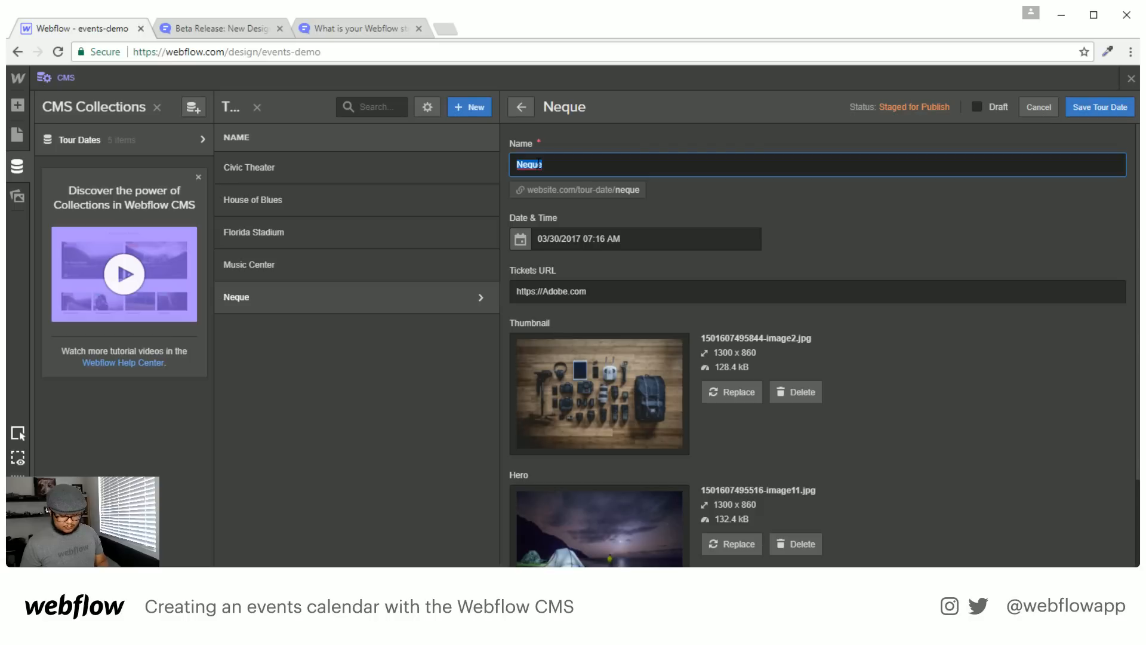
{"action": "type", "text": "Awesome "}
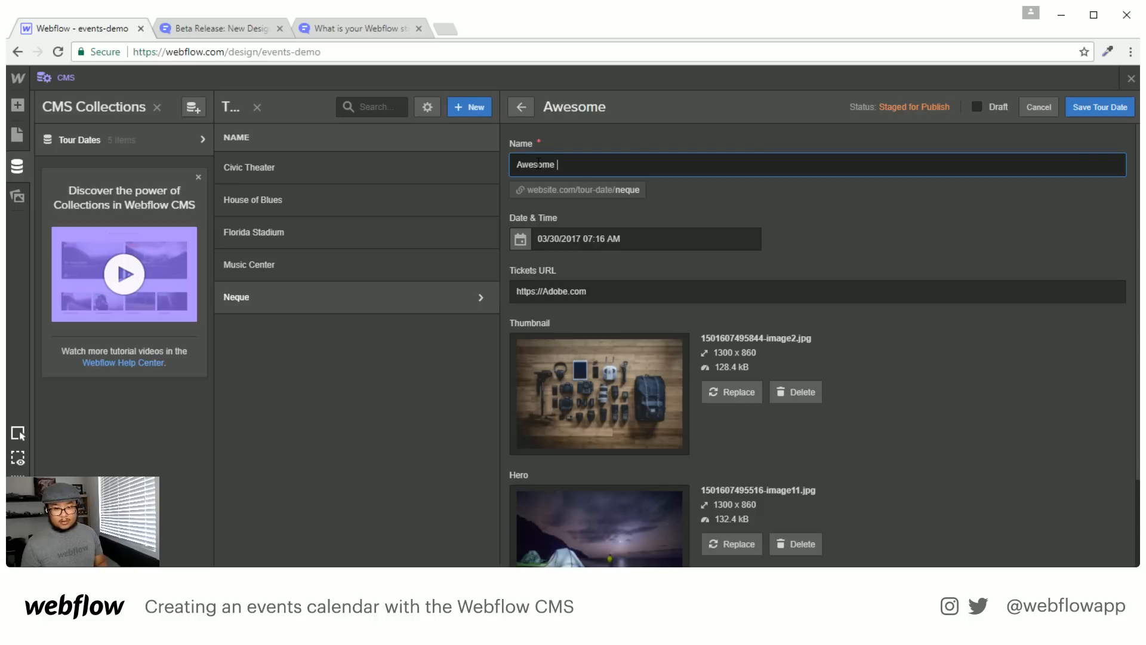
{"action": "type", "text": "Sauce"}
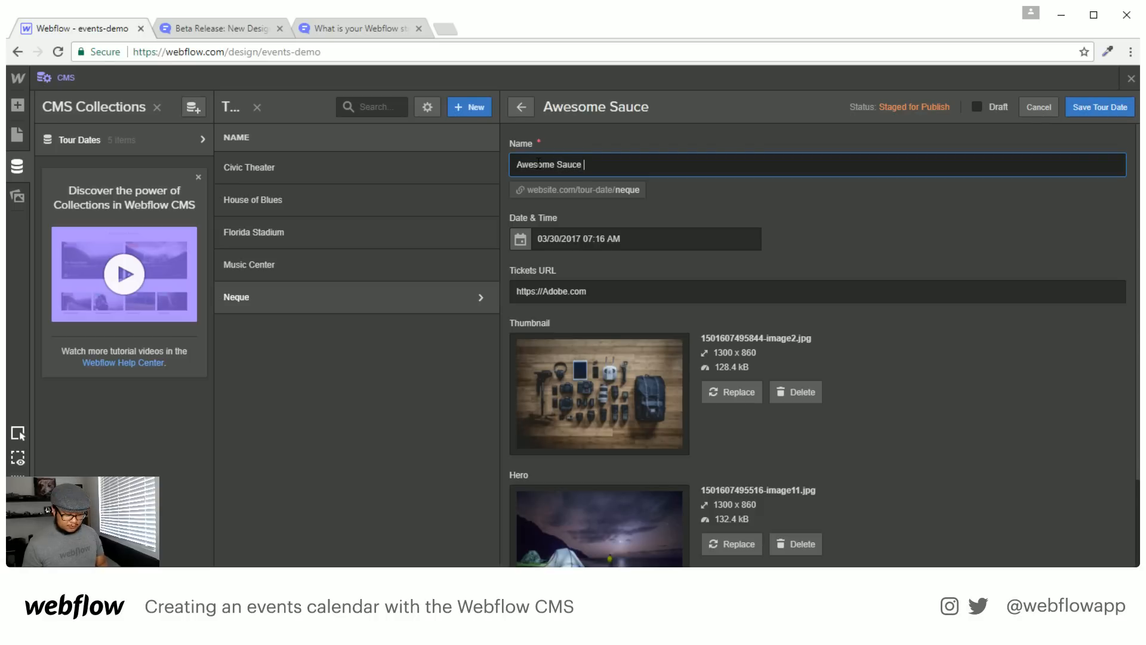
{"action": "type", "text": " Place"}
Set its date and time to 03/30/2018 08:00 PM and save it
{"action": "left_click", "coordinate": [528, 243]}
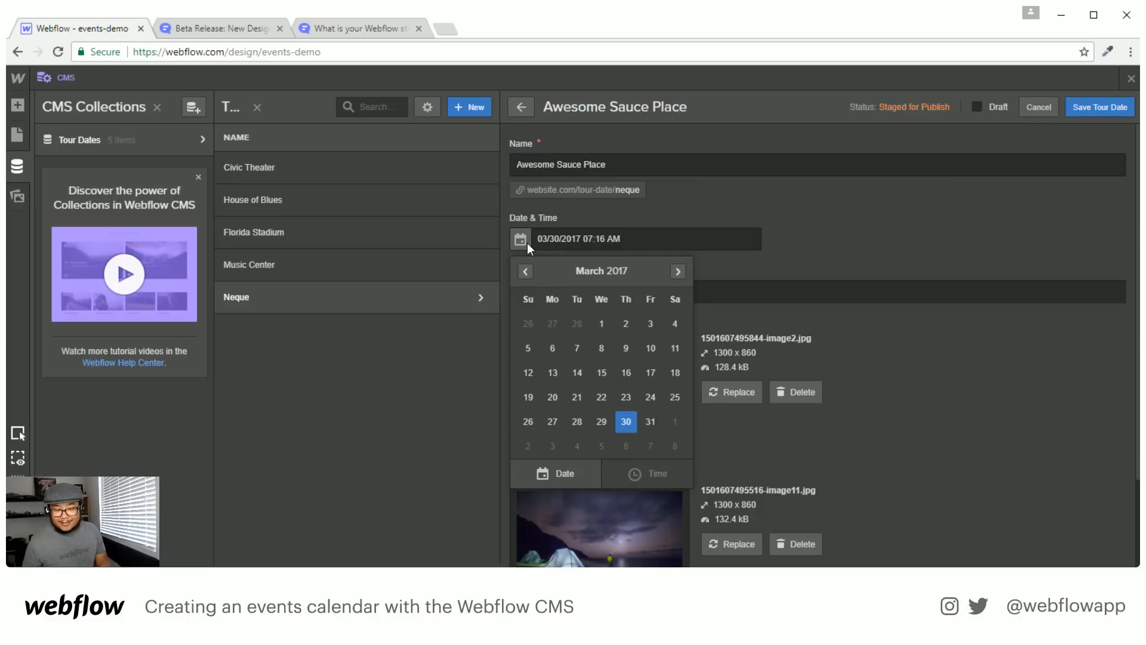
{"action": "left_click", "coordinate": [577, 240]}
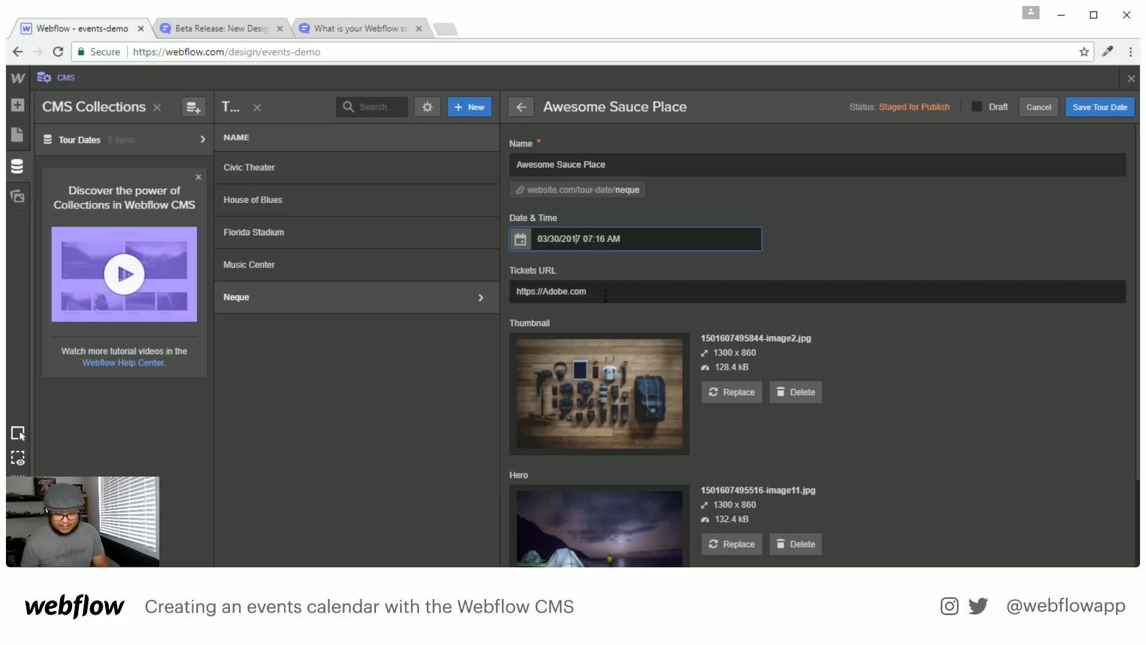
{"action": "type", "text": "8"}
{"action": "key", "text": "Right"}
{"action": "key", "text": "Delete"}
{"action": "type", "text": "8"}
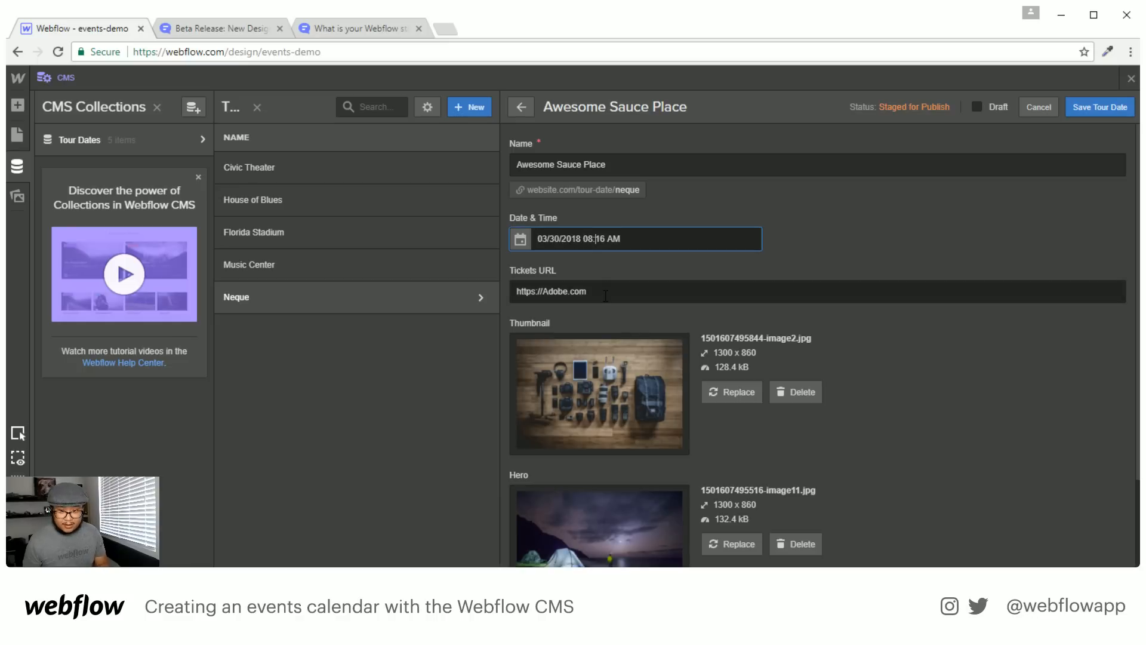
{"action": "key", "text": "Right"}
{"action": "key", "text": "Delete"}
{"action": "key", "text": "Delete"}
{"action": "type", "text": "00"}
{"action": "key", "text": "Right"}
{"action": "key", "text": "Delete"}
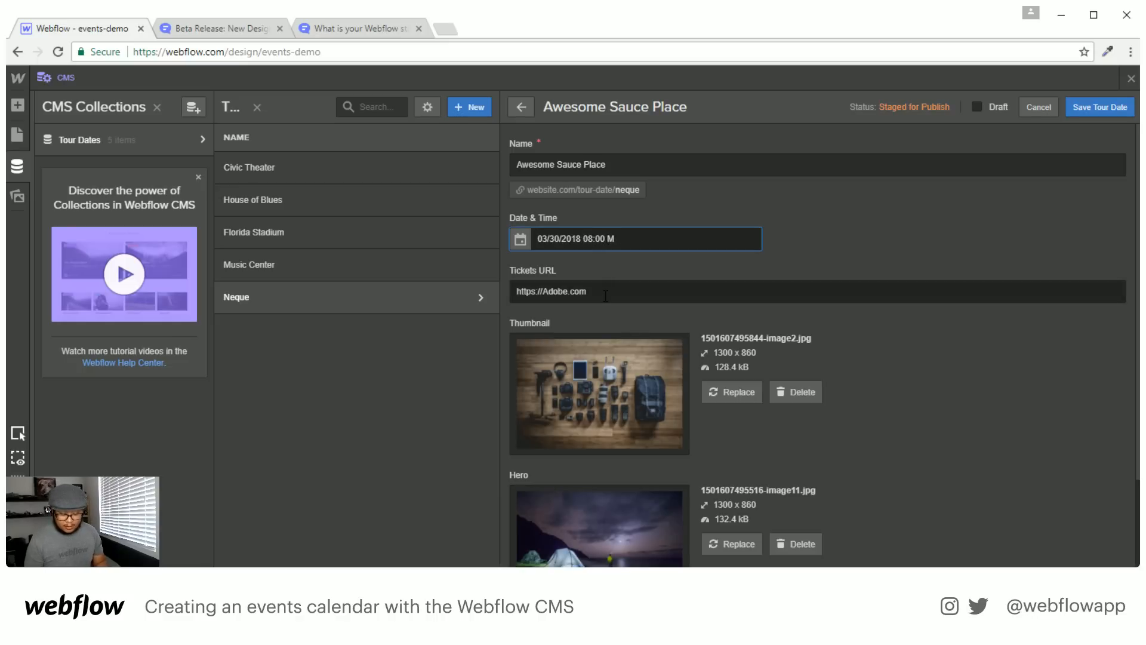
{"action": "type", "text": "P"}
{"action": "scroll", "coordinate": [1015, 370], "scroll_direction": "down", "scroll_amount": 2}
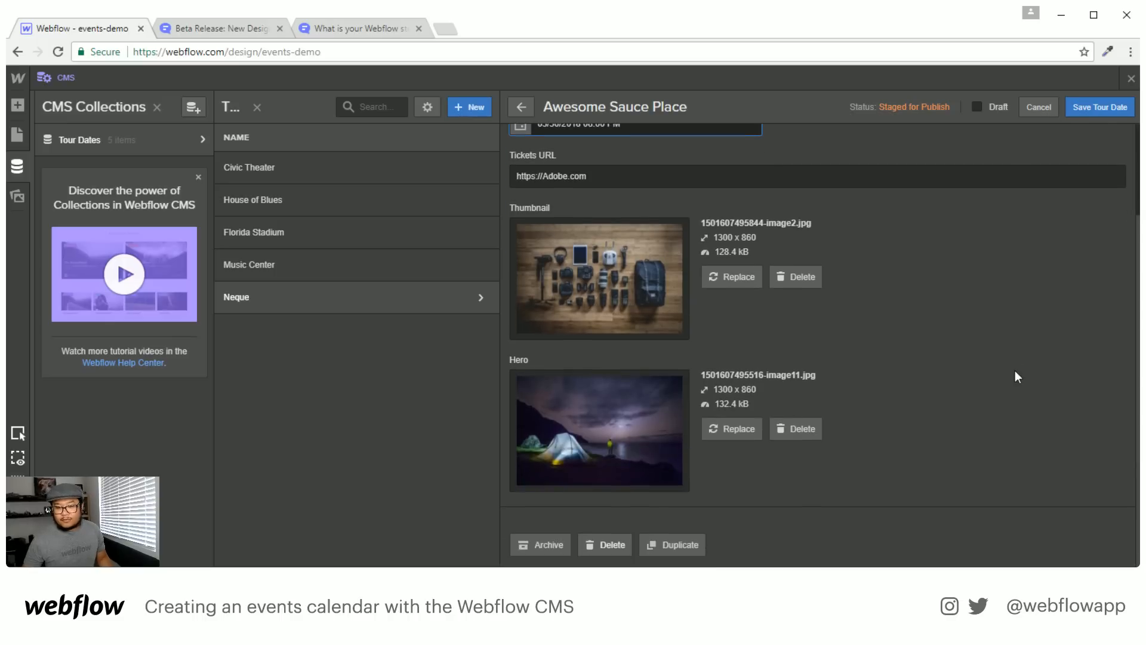
{"action": "scroll", "coordinate": [1015, 373], "scroll_direction": "up", "scroll_amount": 2}
{"action": "left_click", "coordinate": [1079, 109]}
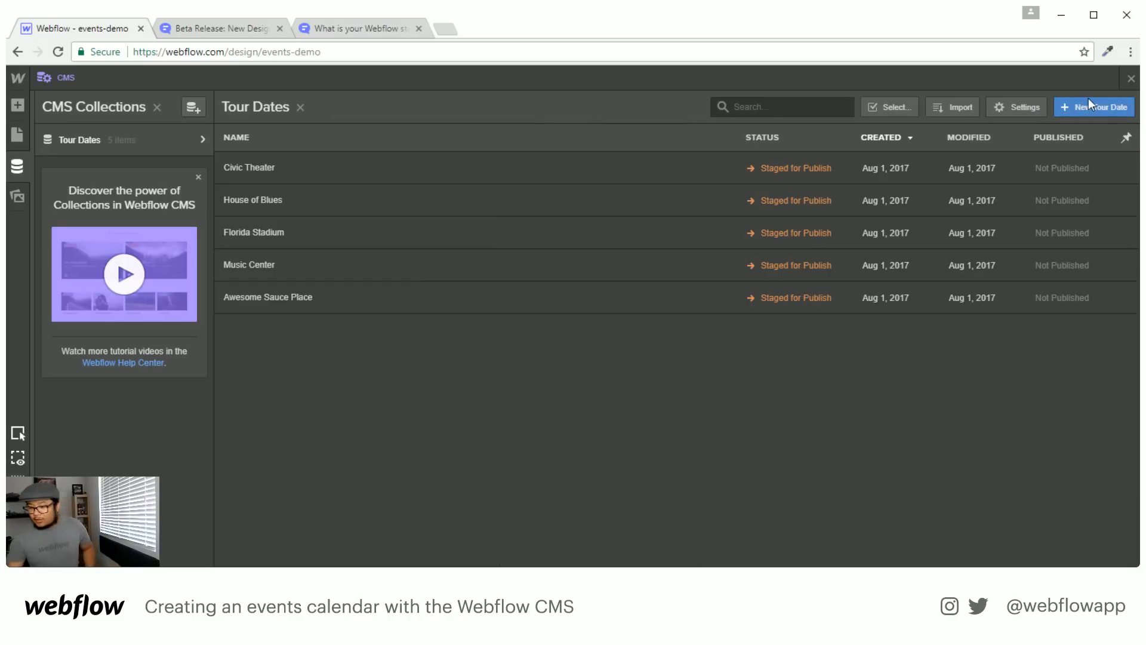
Close the CMS panel and give the Section 75 px top and bottom padding
{"action": "left_click", "coordinate": [1130, 79]}
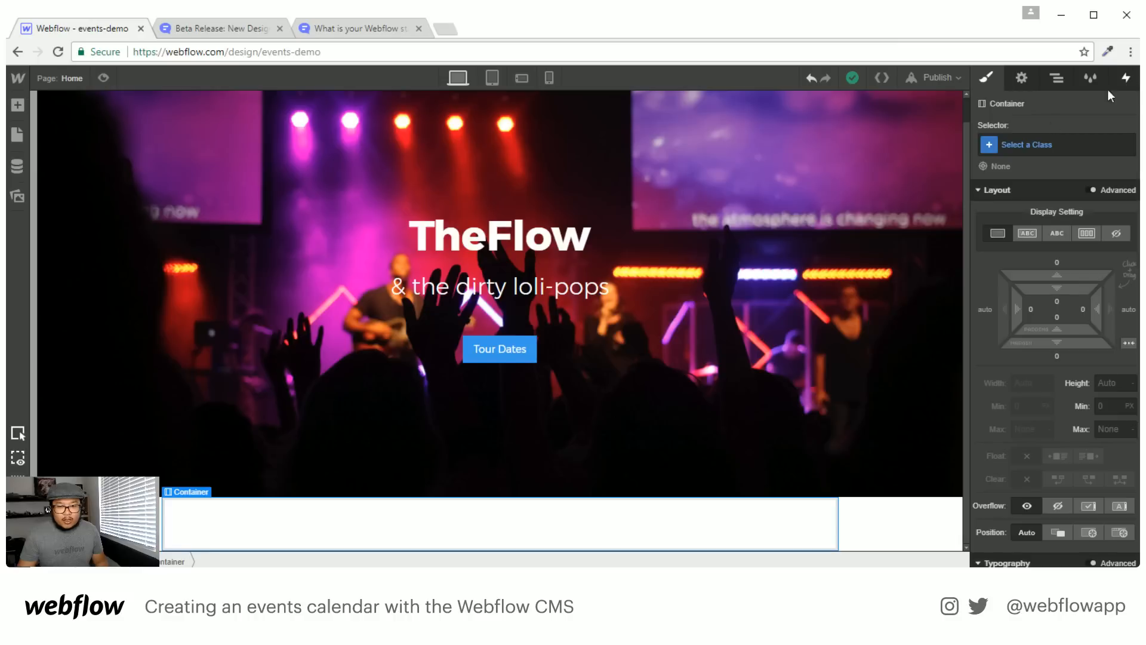
{"action": "left_click", "coordinate": [900, 521]}
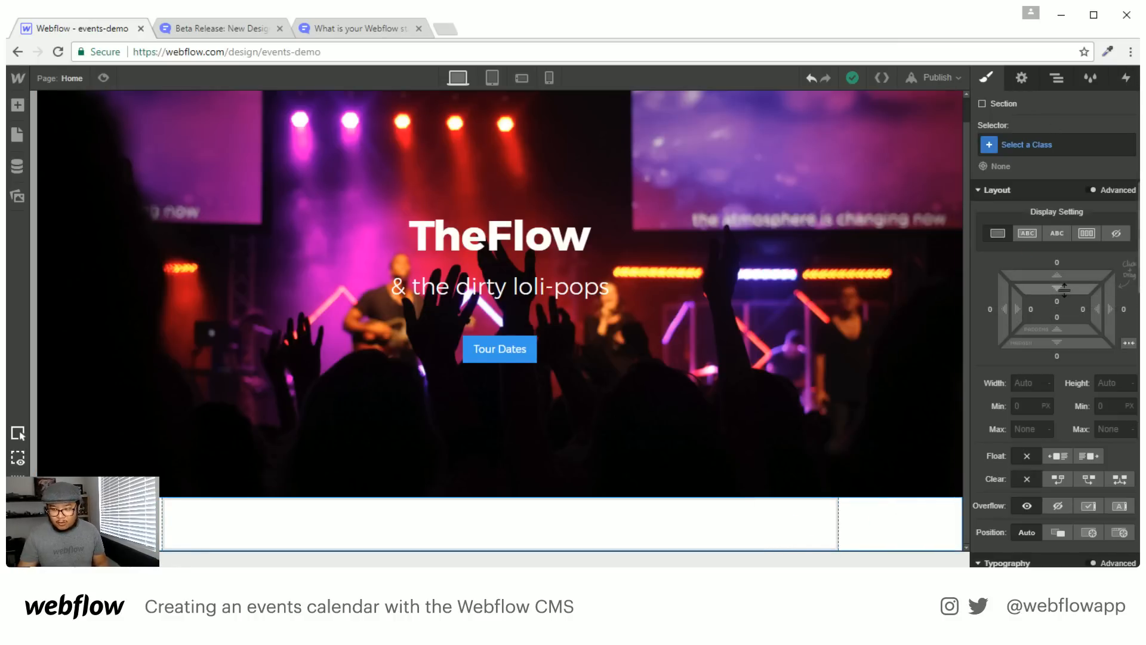
{"action": "left_click", "coordinate": [1072, 344]}
{"action": "left_click_drag", "start_coordinate": [1072, 344], "coordinate": [1064, 449]}
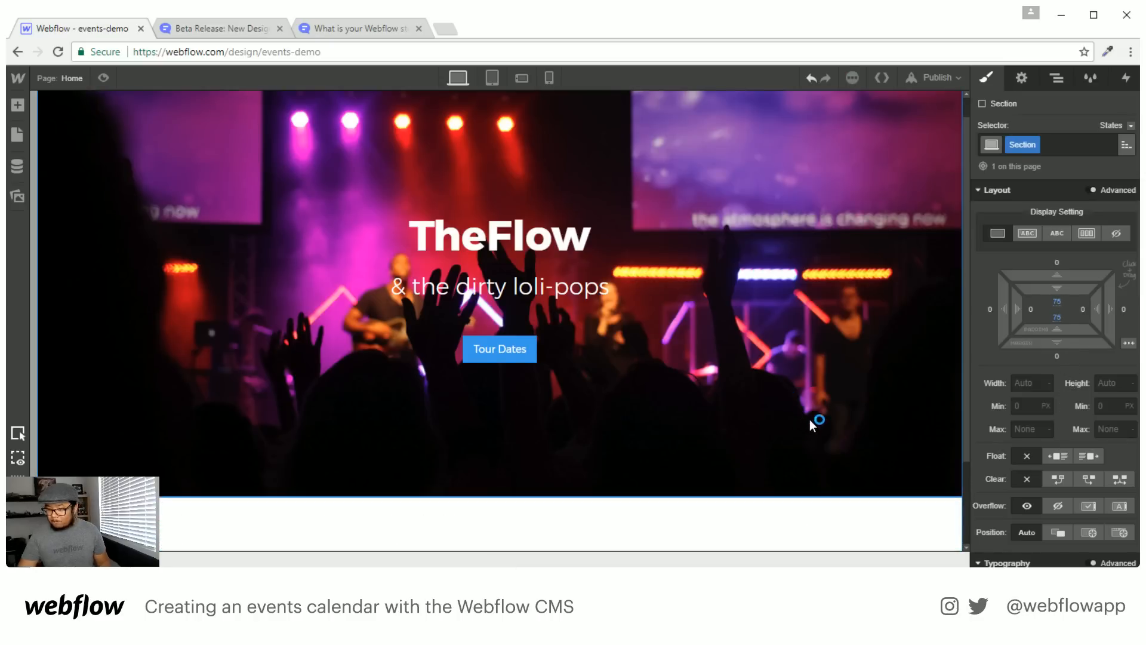
Drop a Collection List into the Section's empty Container
{"action": "scroll", "coordinate": [810, 419], "scroll_direction": "down", "scroll_amount": 2}
{"action": "left_click", "coordinate": [469, 486]}
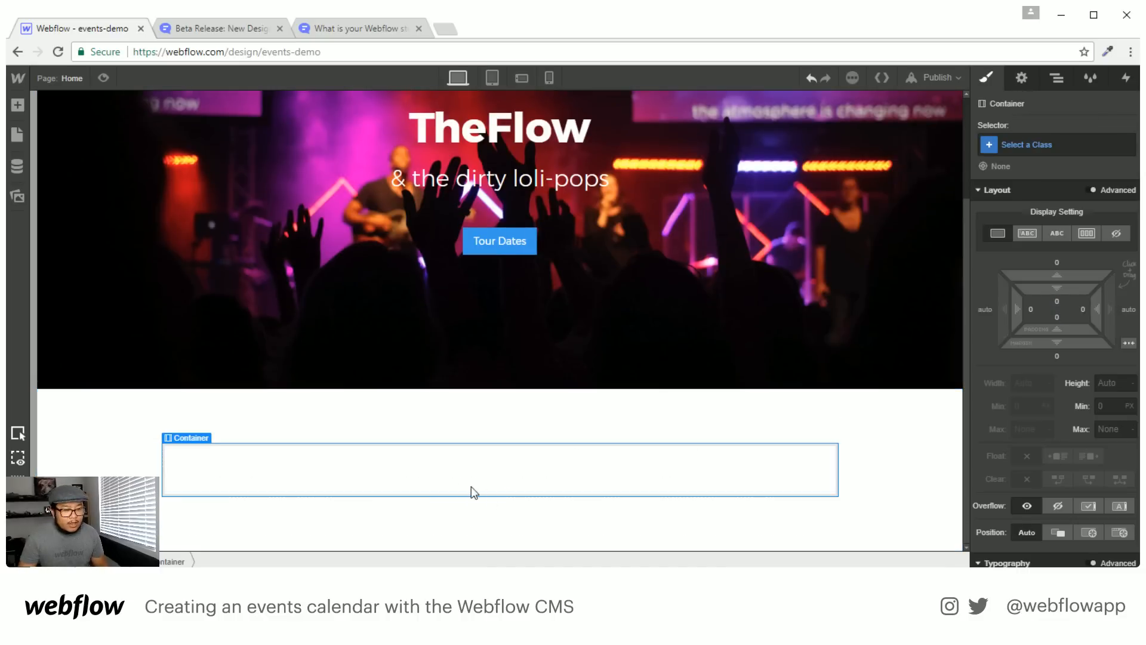
{"action": "key", "text": "a"}
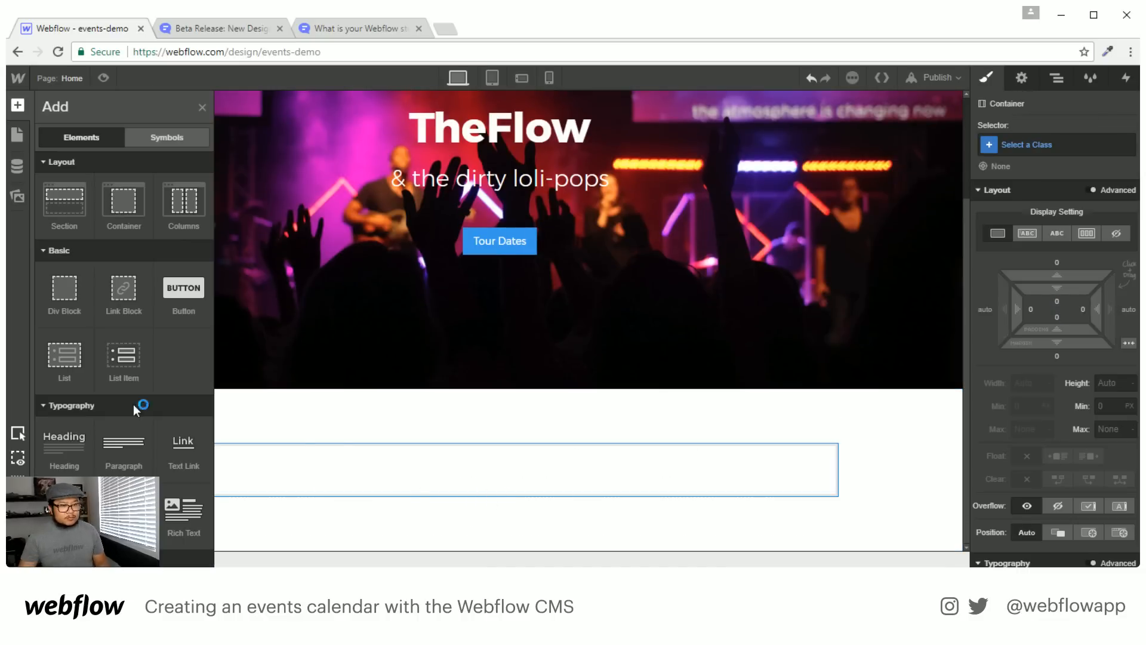
{"action": "scroll", "coordinate": [136, 403], "scroll_direction": "down", "scroll_amount": 3}
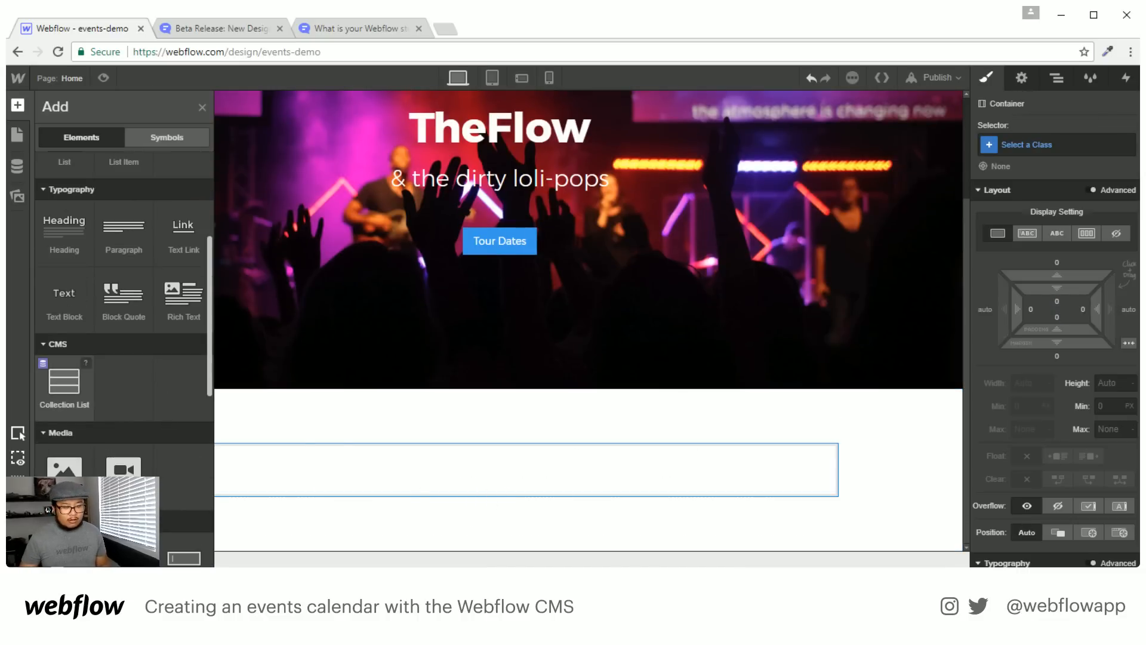
{"action": "left_click_drag", "start_coordinate": [64, 391], "coordinate": [462, 510]}
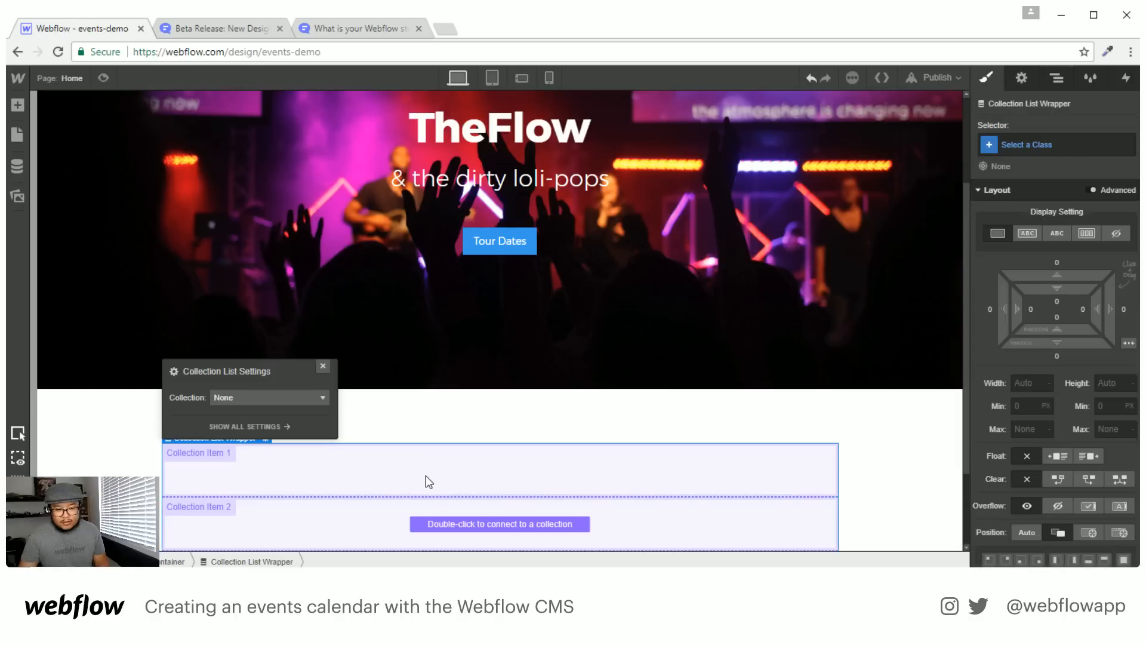
Connect the Collection List to Tour Dates and select the first tour date item
{"action": "scroll", "coordinate": [352, 412], "scroll_direction": "down", "scroll_amount": 2}
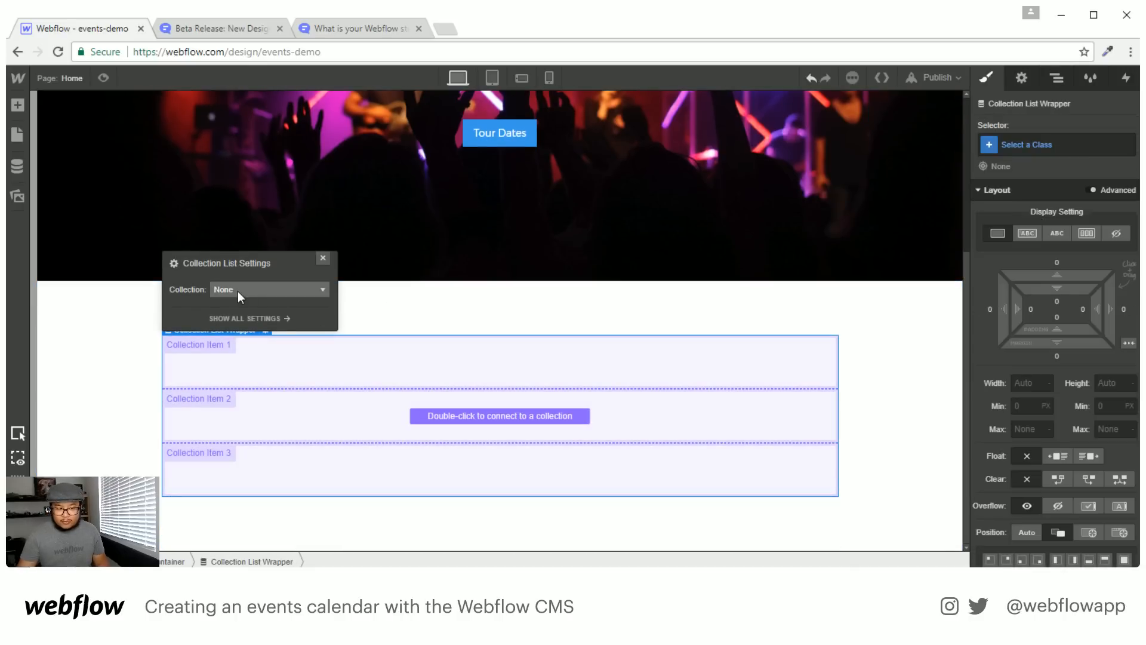
{"action": "left_click", "coordinate": [237, 288]}
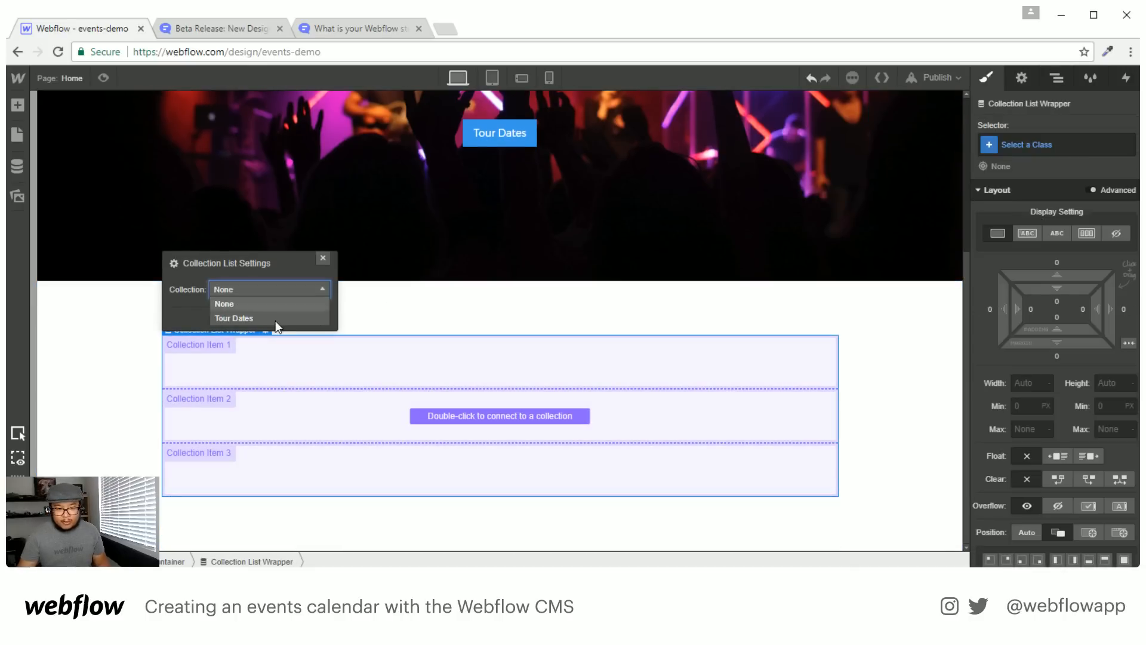
{"action": "left_click", "coordinate": [234, 318]}
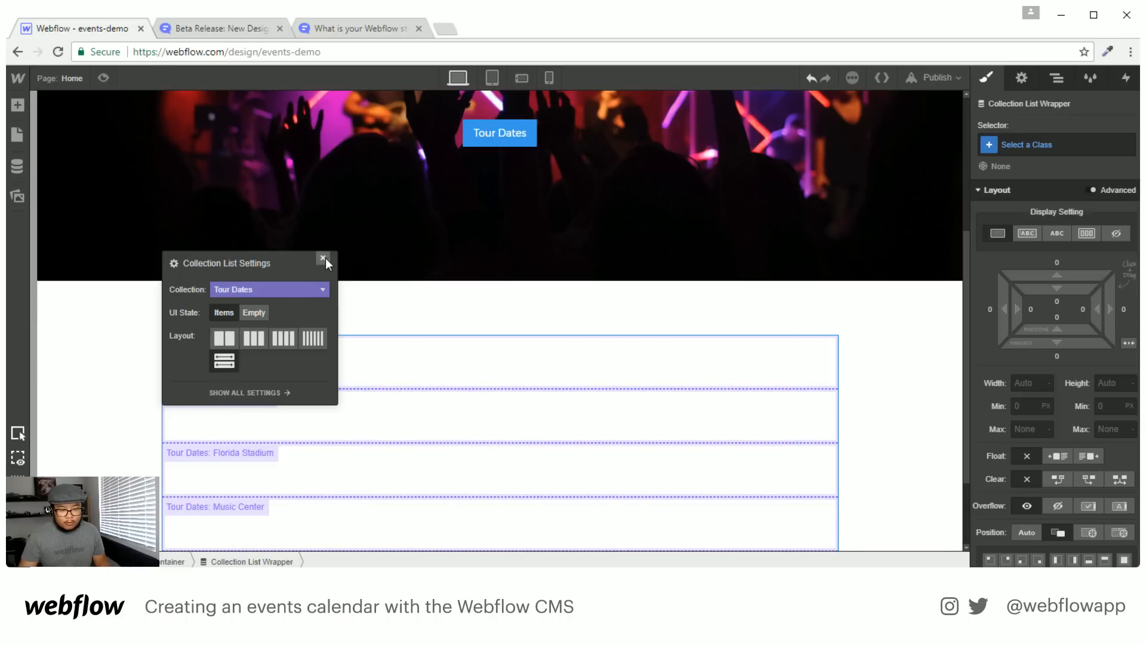
{"action": "left_click", "coordinate": [394, 364]}
{"action": "left_click", "coordinate": [391, 364]}
{"action": "scroll", "coordinate": [397, 379], "scroll_direction": "down", "scroll_amount": 2}
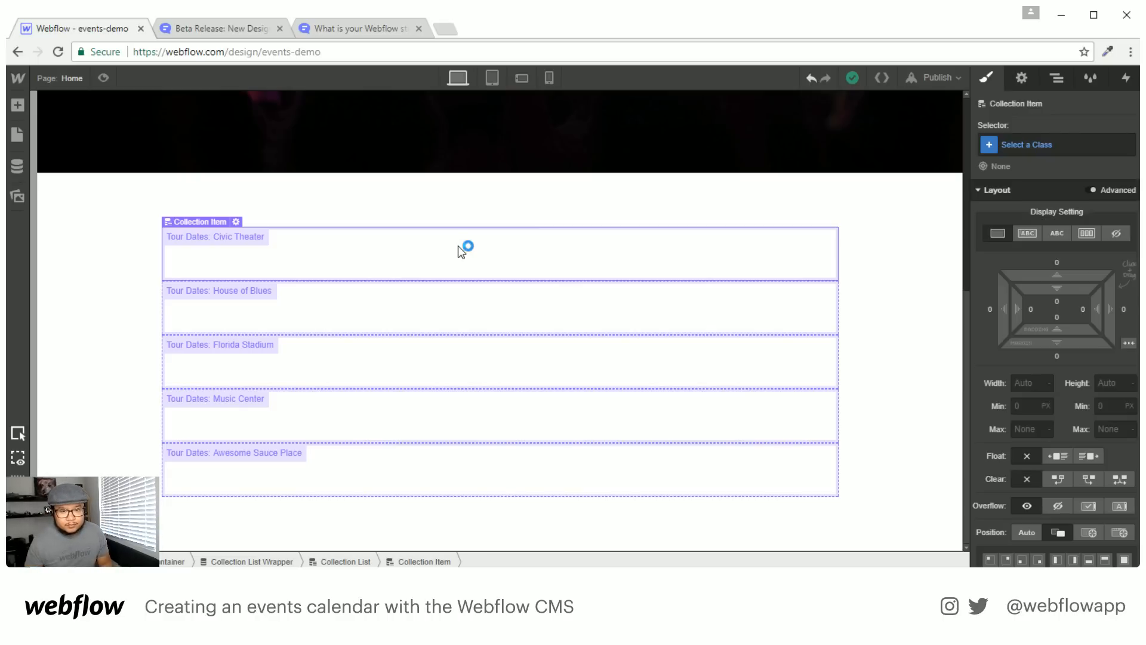
Give the Tour Dates collection item a 'flex' class with Display set to Flex
{"action": "key", "text": "a"}
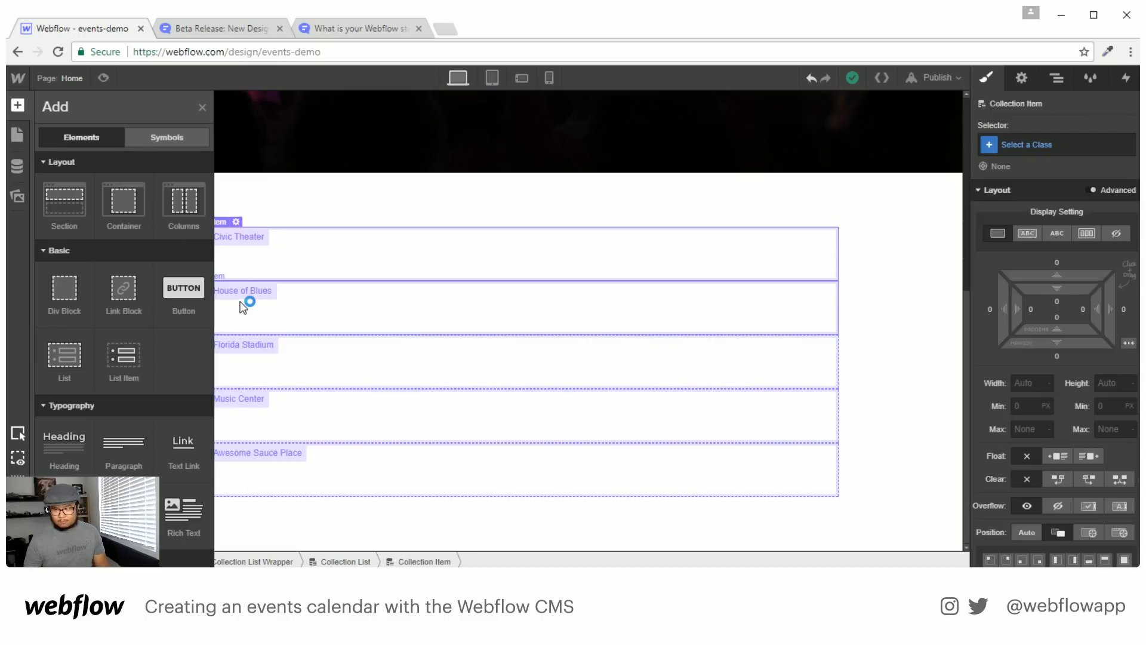
{"action": "key", "text": "a"}
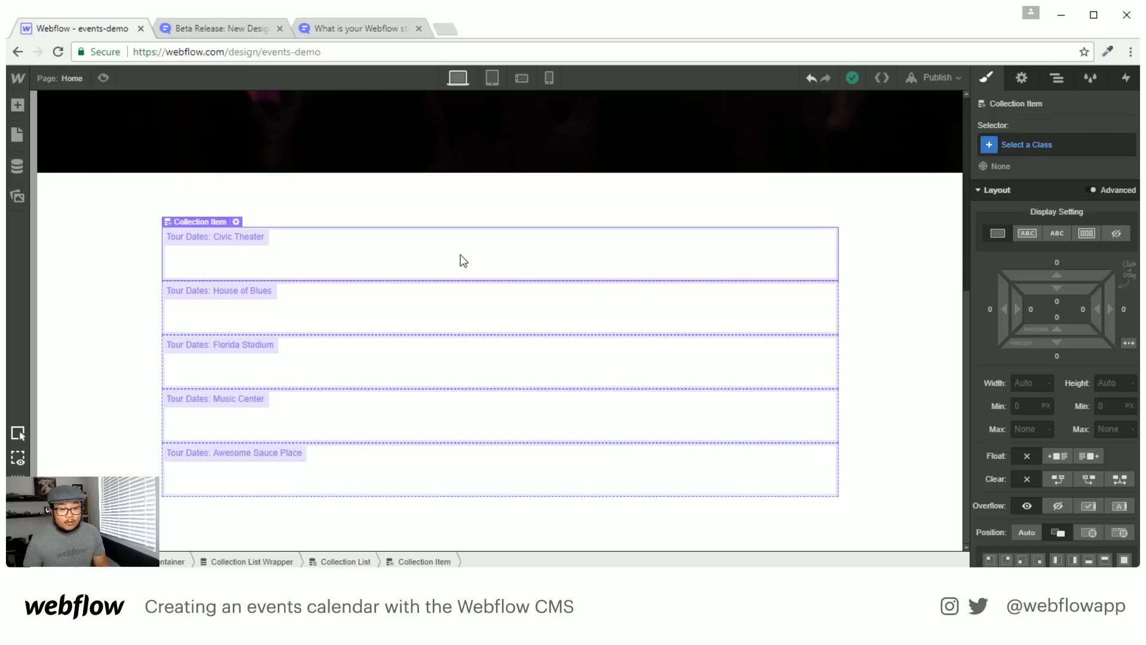
{"action": "key", "text": "a"}
{"action": "key", "text": "a"}
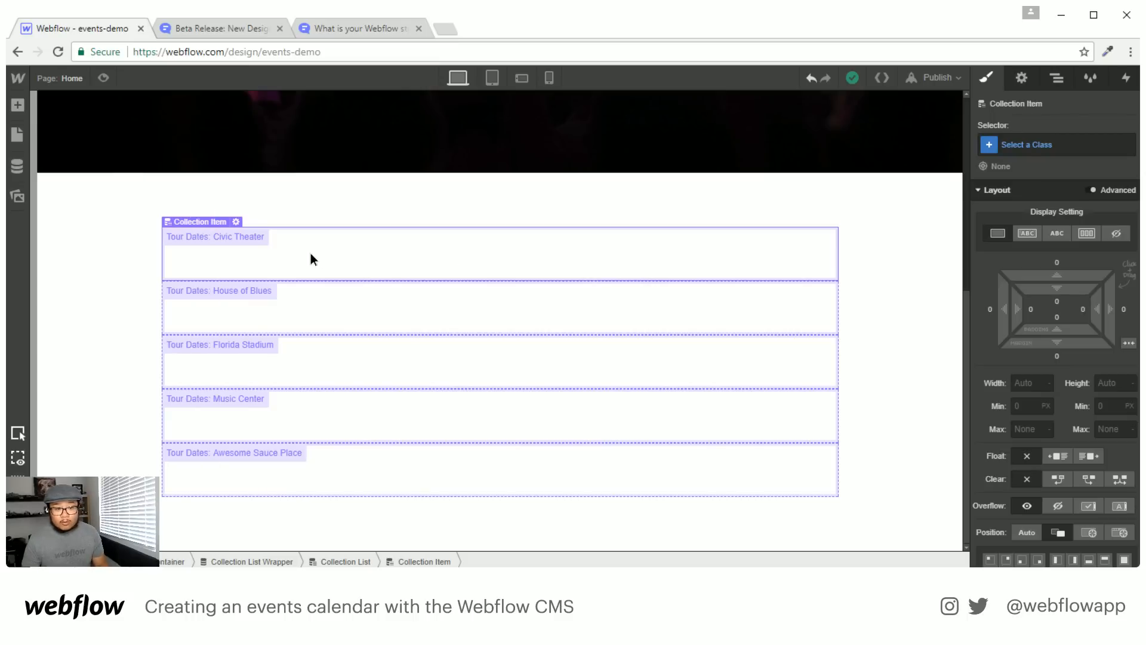
{"action": "left_click", "coordinate": [1054, 146]}
{"action": "type", "text": "flex"}
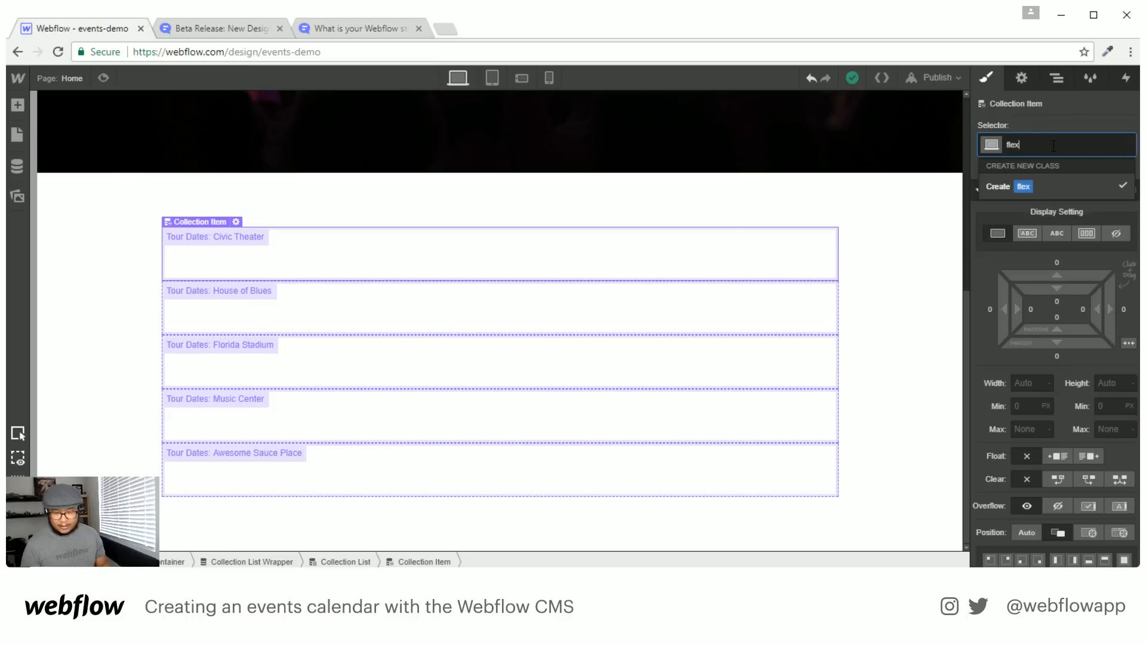
{"action": "key", "text": "Return"}
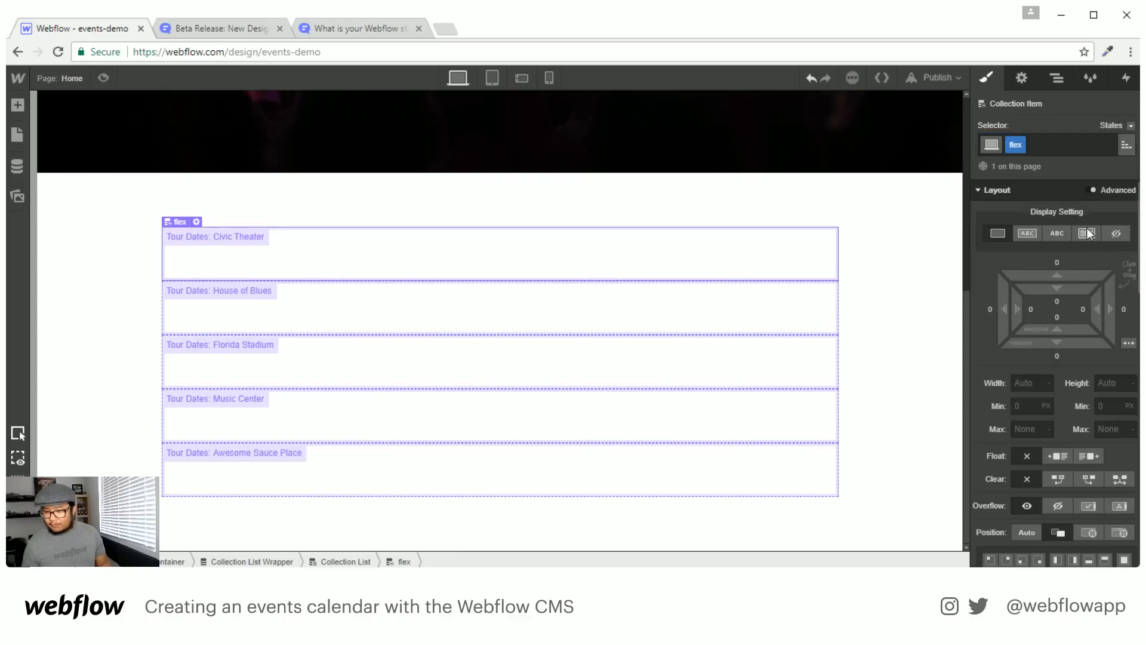
{"action": "left_click", "coordinate": [1087, 233]}
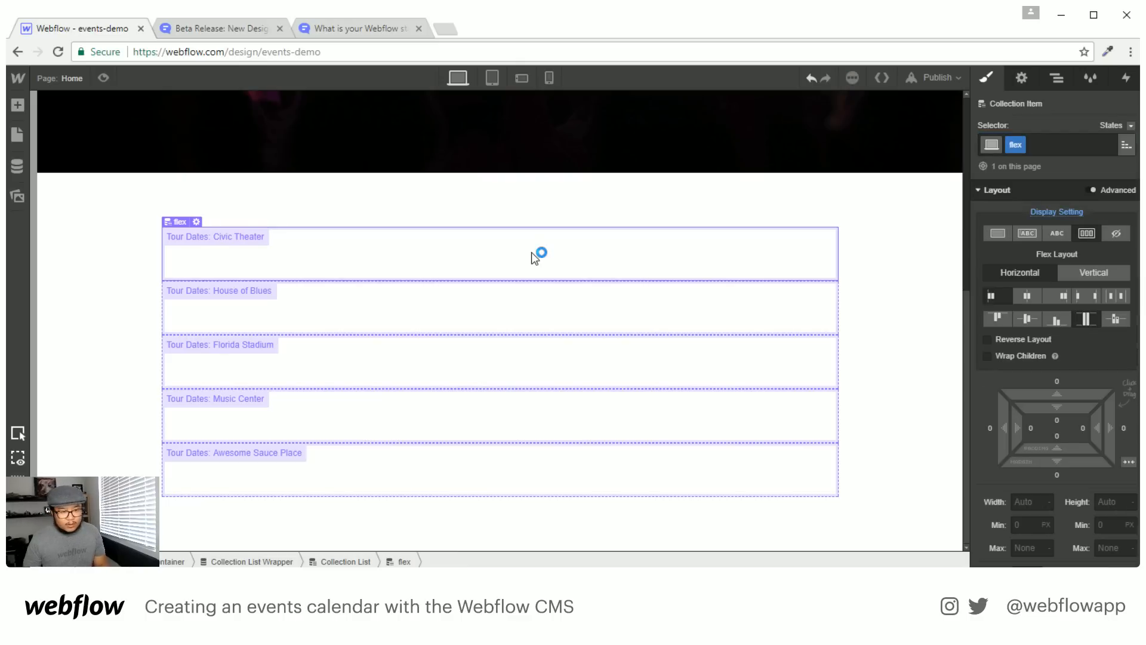
Add a Div Block inside each Tour Dates item and give it the class 'location'
{"action": "key", "text": "a"}
{"action": "left_click", "coordinate": [66, 292]}
{"action": "double_click", "coordinate": [198, 258]}
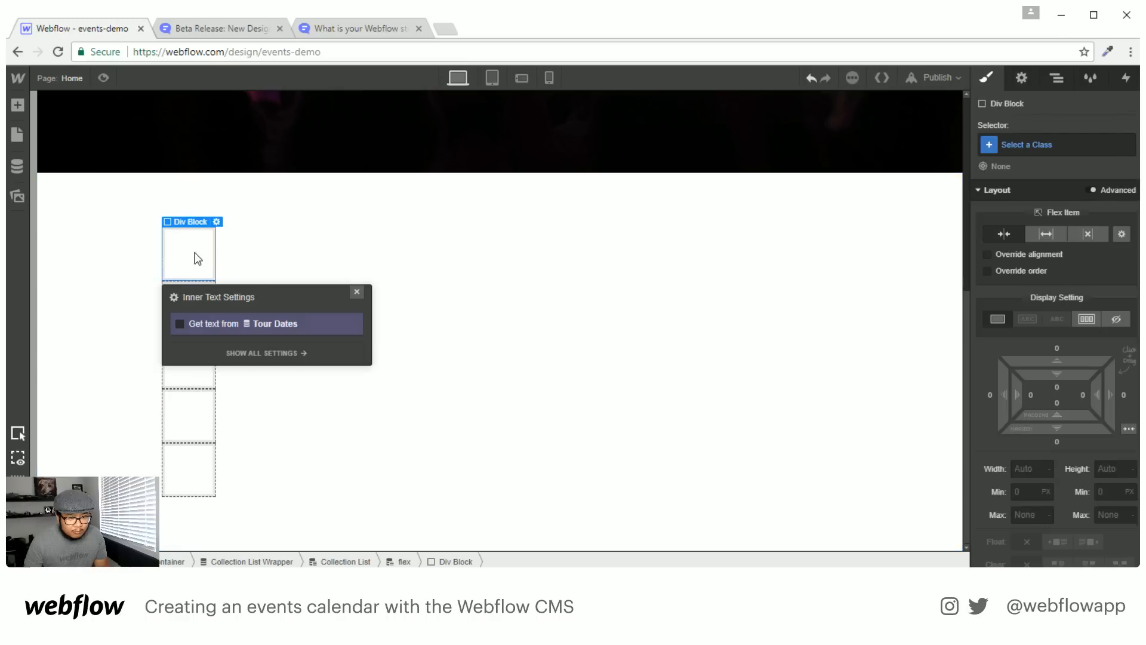
{"action": "left_click", "coordinate": [357, 291]}
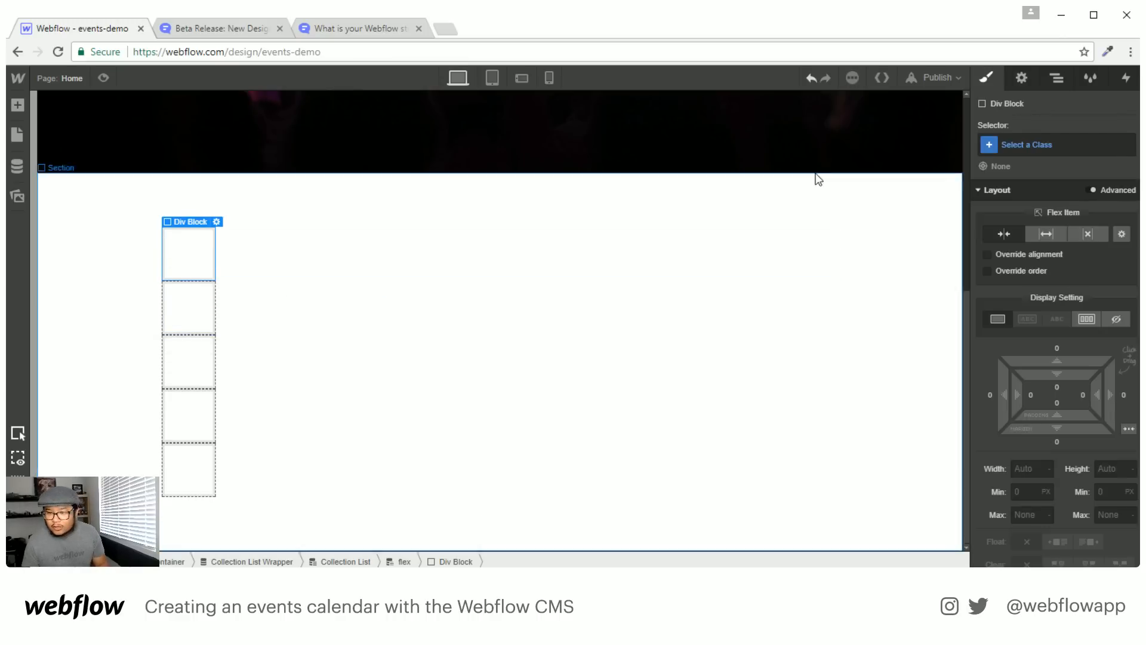
{"action": "left_click", "coordinate": [1021, 143]}
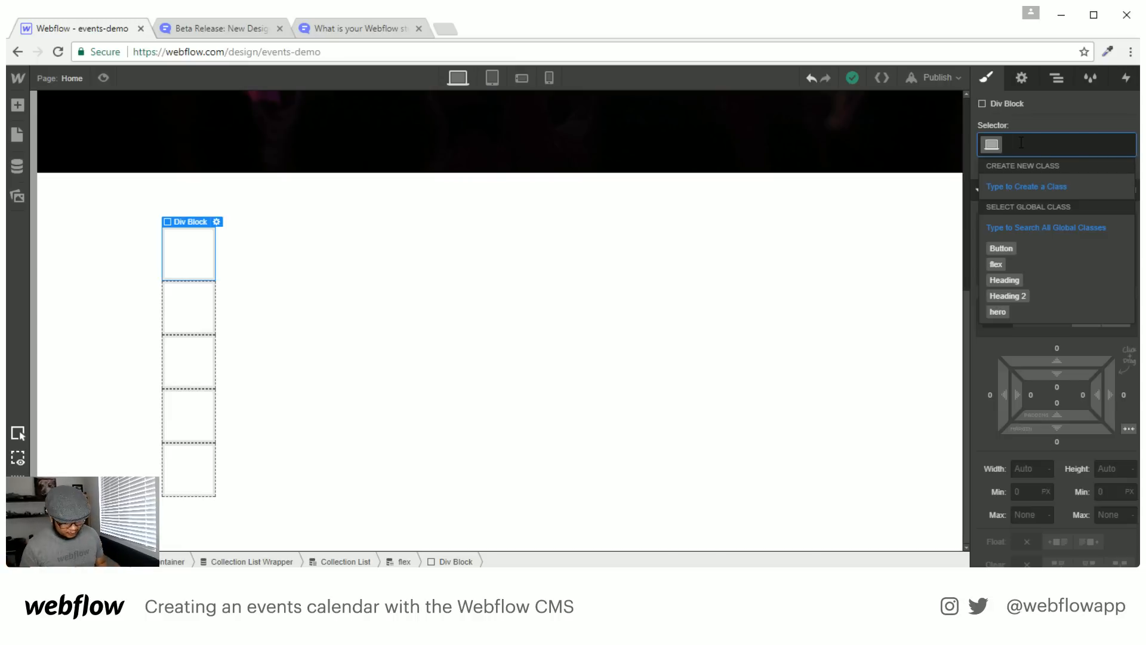
{"action": "type", "text": "location"}
{"action": "key", "text": "Return"}
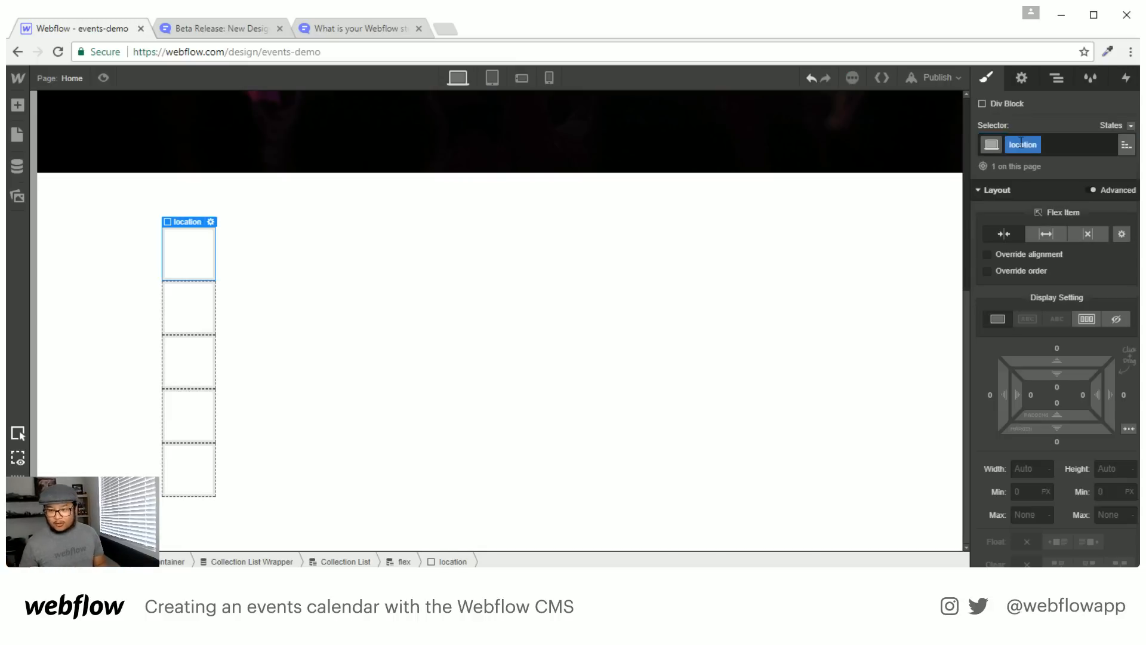
{"action": "left_click", "coordinate": [1021, 83]}
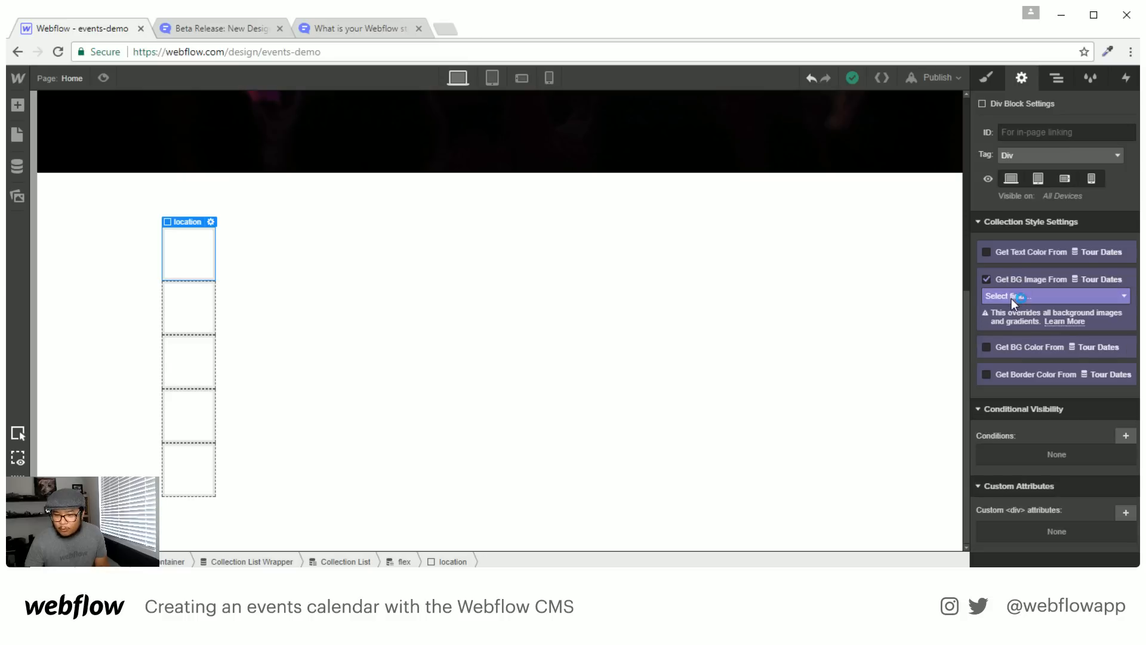
Bind the location block's background image to the Tour Dates Thumbnail field
{"action": "left_click", "coordinate": [1012, 296]}
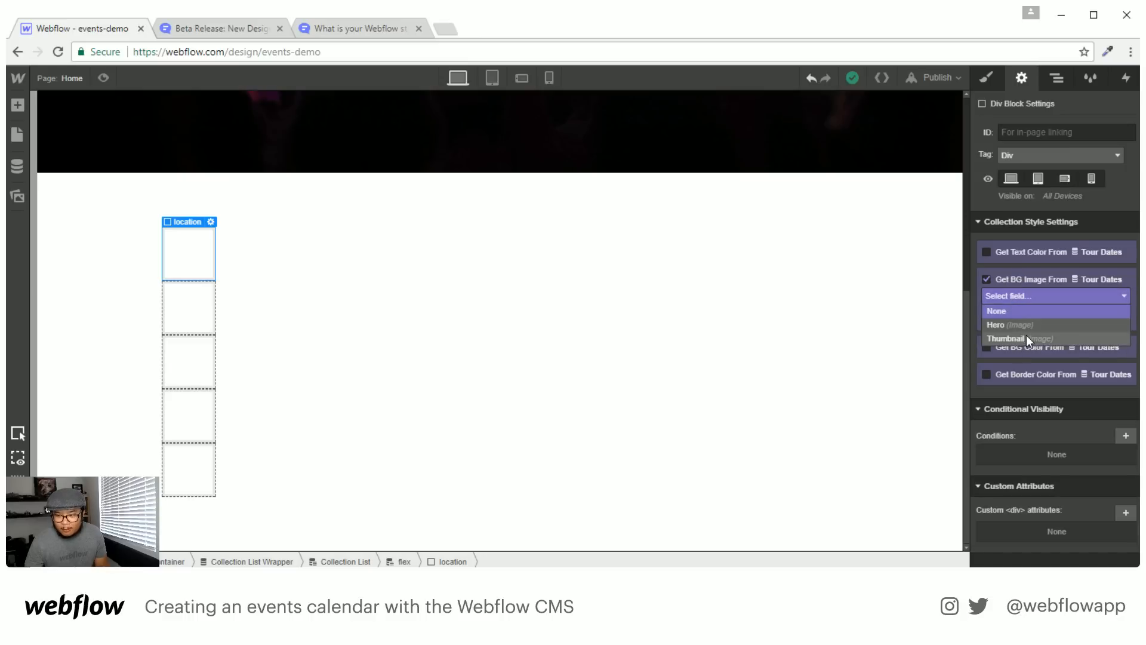
{"action": "left_click", "coordinate": [1046, 338]}
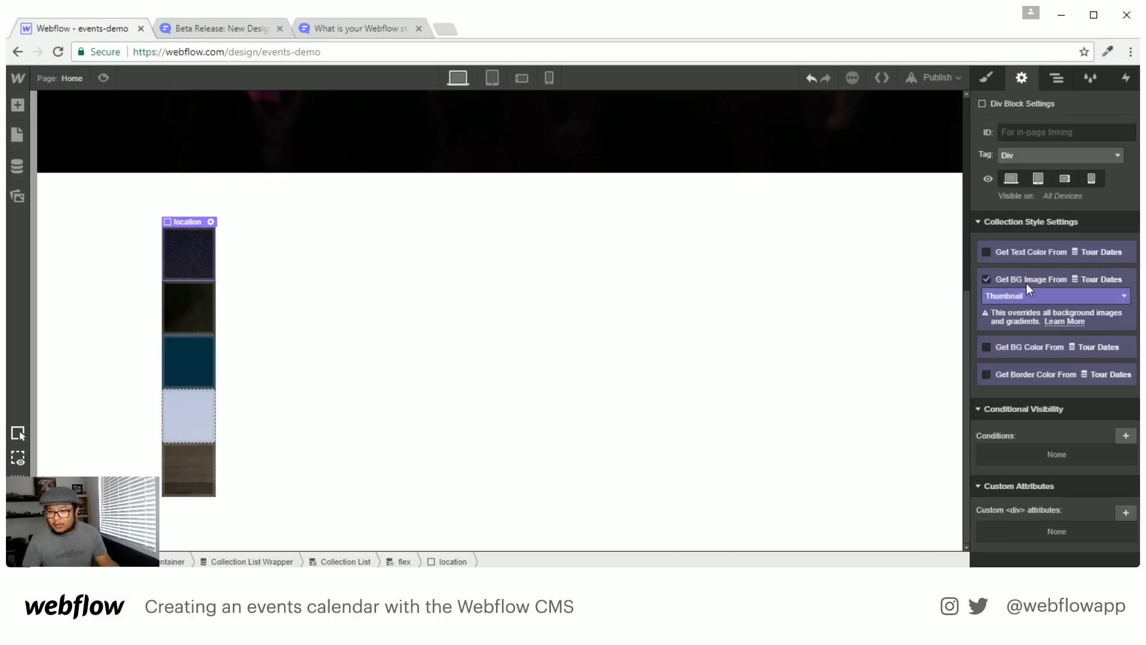
{"action": "left_click", "coordinate": [996, 77]}
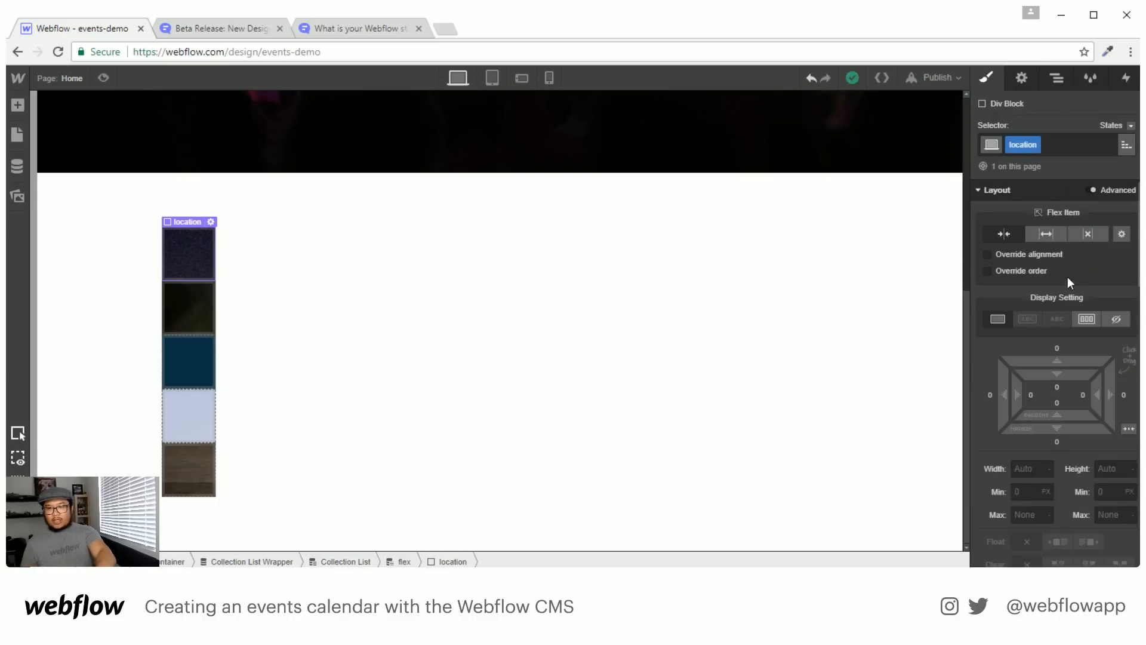
{"action": "scroll", "coordinate": [1022, 303], "scroll_direction": "down", "scroll_amount": 8}
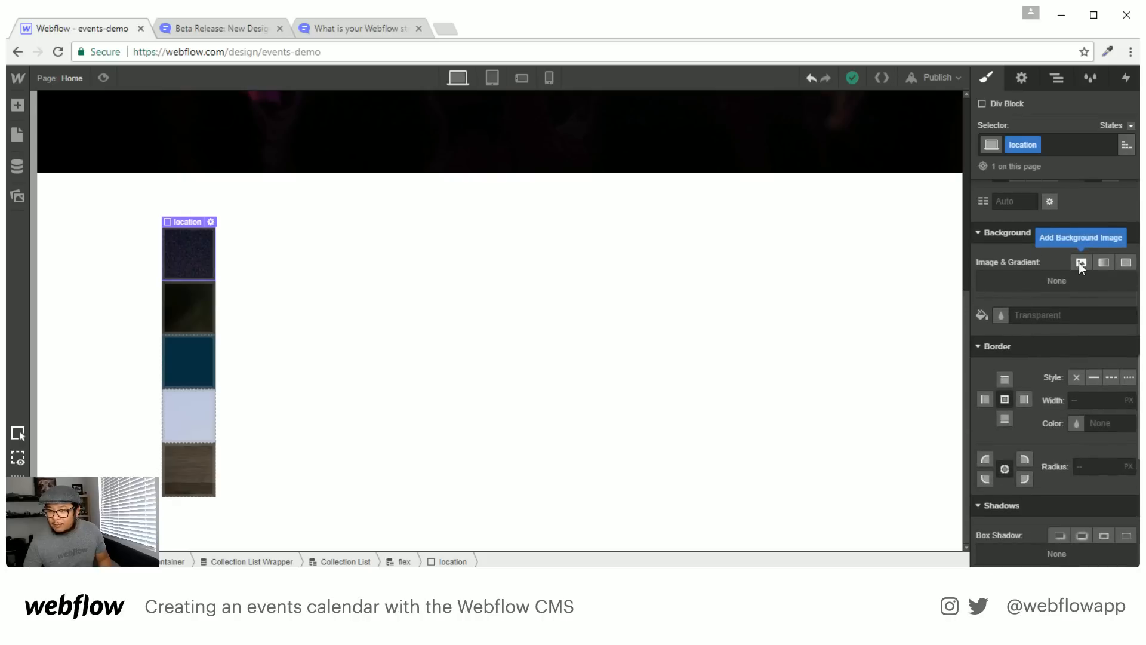
Add a background image layer set to Cover, centred, with no tiling
{"action": "left_click", "coordinate": [1081, 263]}
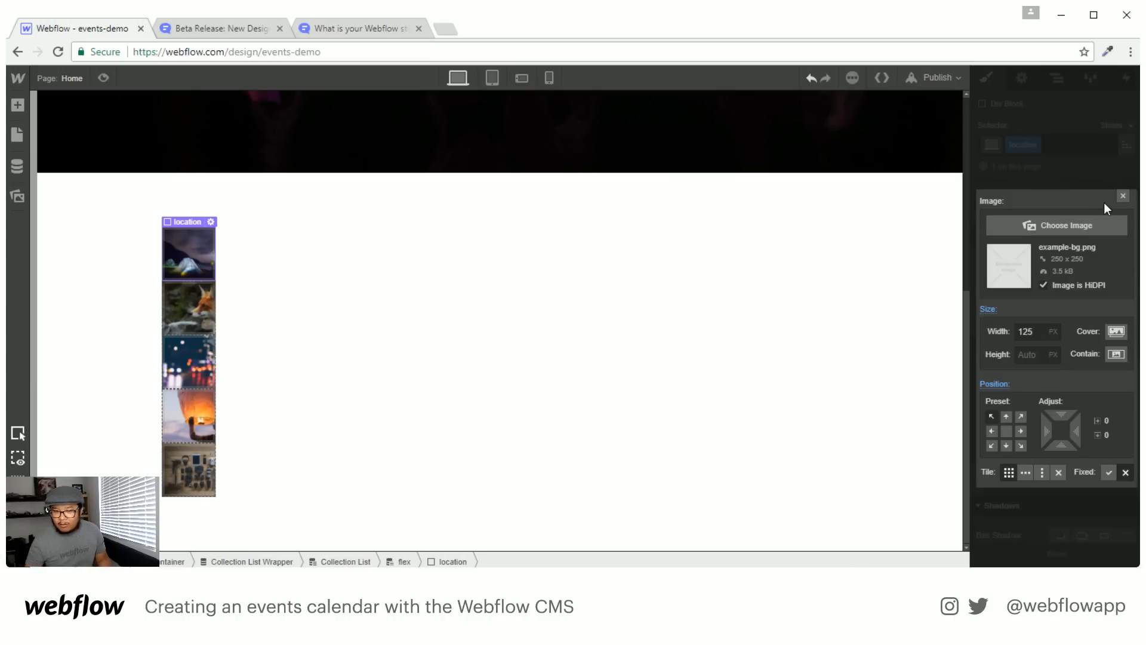
{"action": "left_click", "coordinate": [1115, 332]}
{"action": "left_click", "coordinate": [1006, 431]}
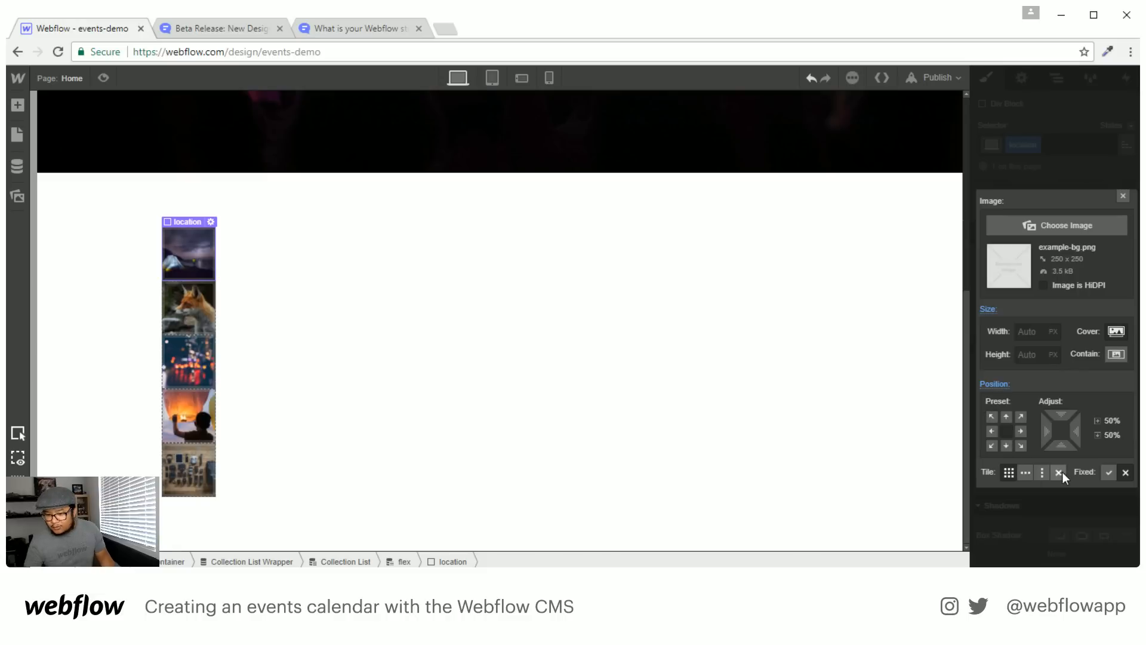
{"action": "left_click", "coordinate": [1061, 472]}
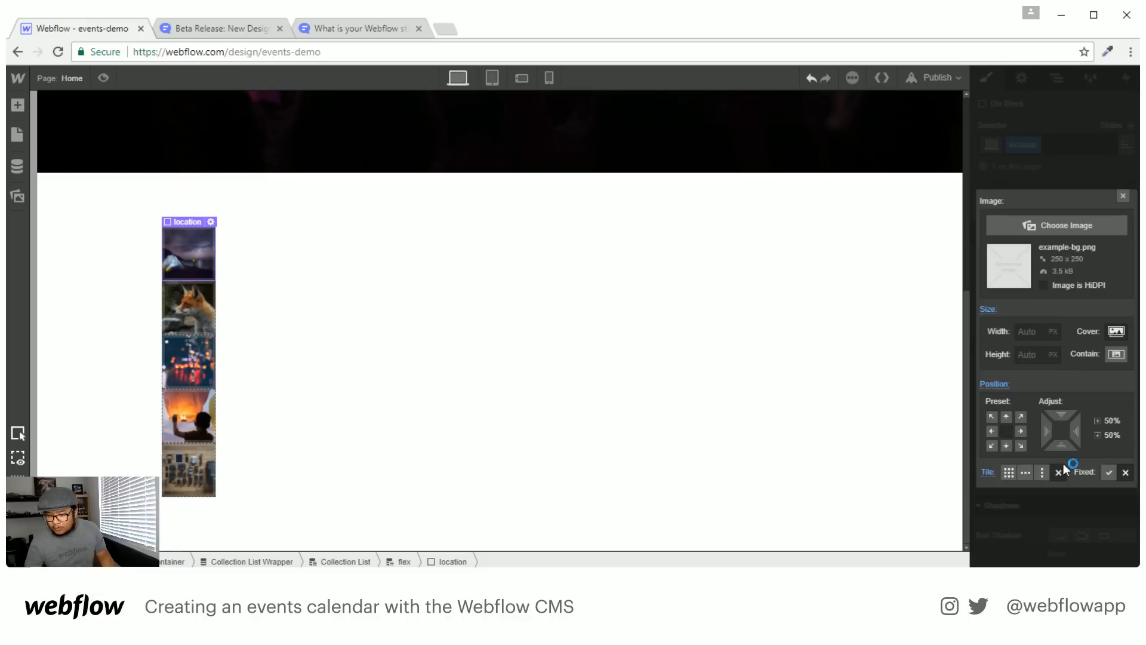
{"action": "left_click", "coordinate": [1124, 196]}
{"action": "scroll", "coordinate": [1087, 374], "scroll_direction": "up", "scroll_amount": 10}
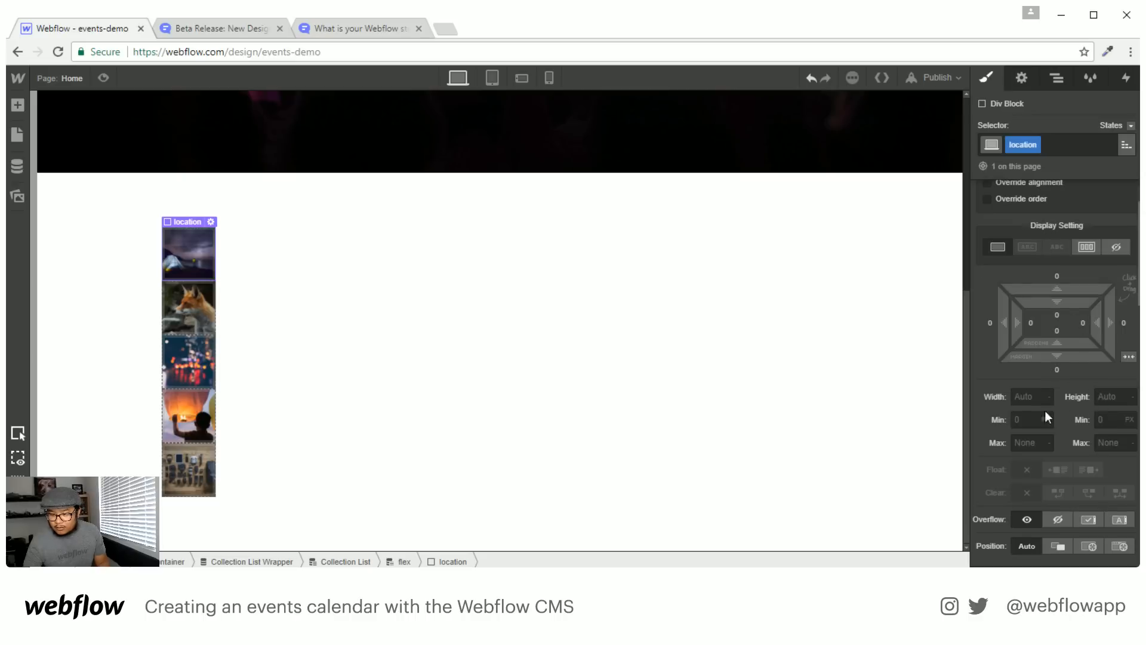
Size the location block to 300 px wide and 250 px tall
{"action": "left_click", "coordinate": [1018, 395]}
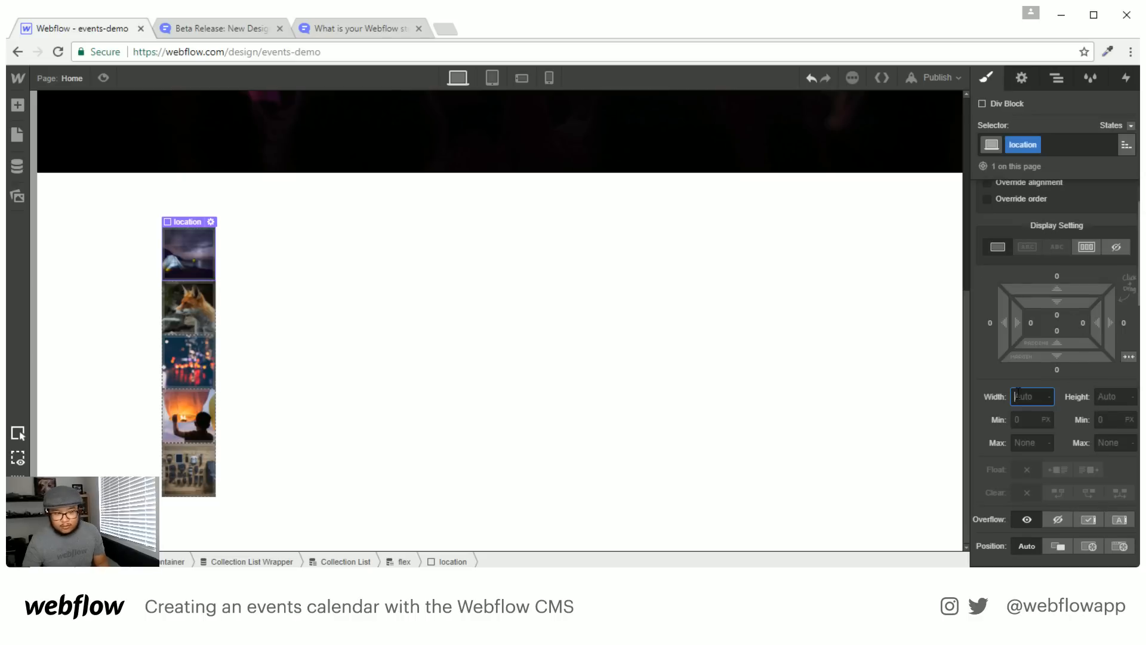
{"action": "scroll", "coordinate": [1022, 399], "scroll_direction": "up", "scroll_amount": 2}
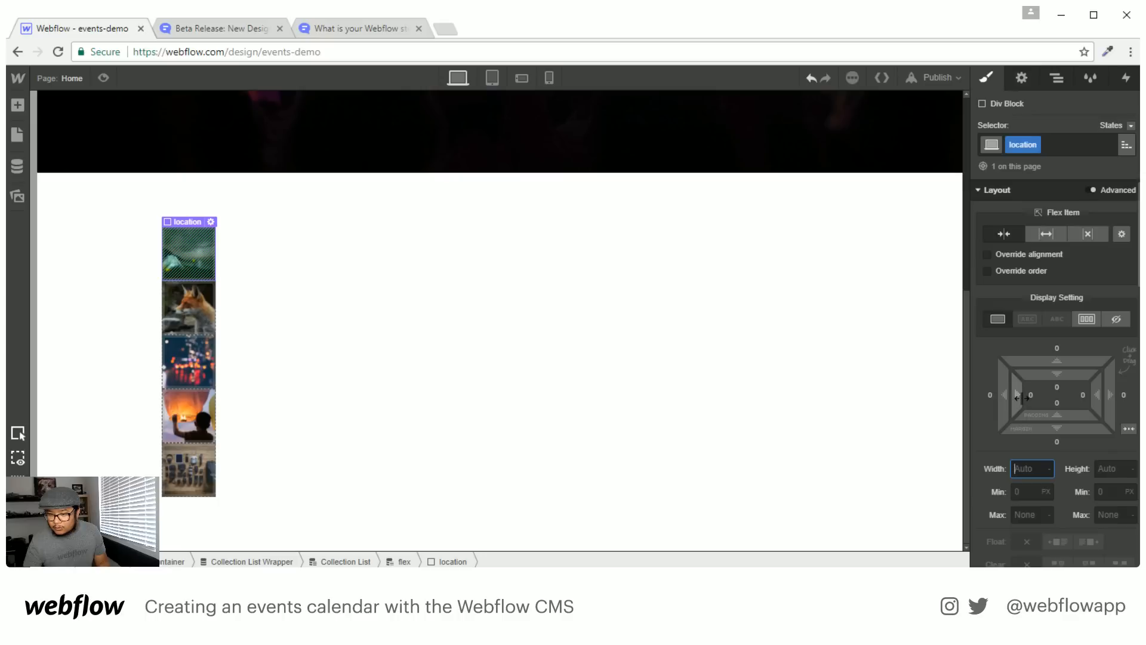
{"action": "type", "text": "300"}
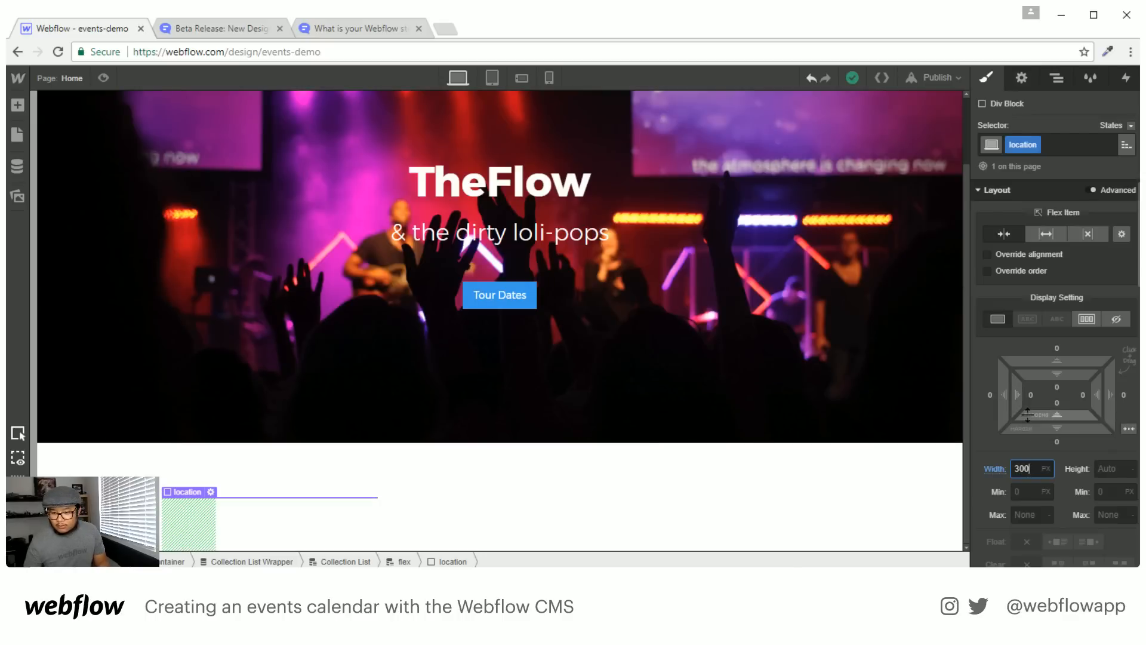
{"action": "key", "text": "Tab"}
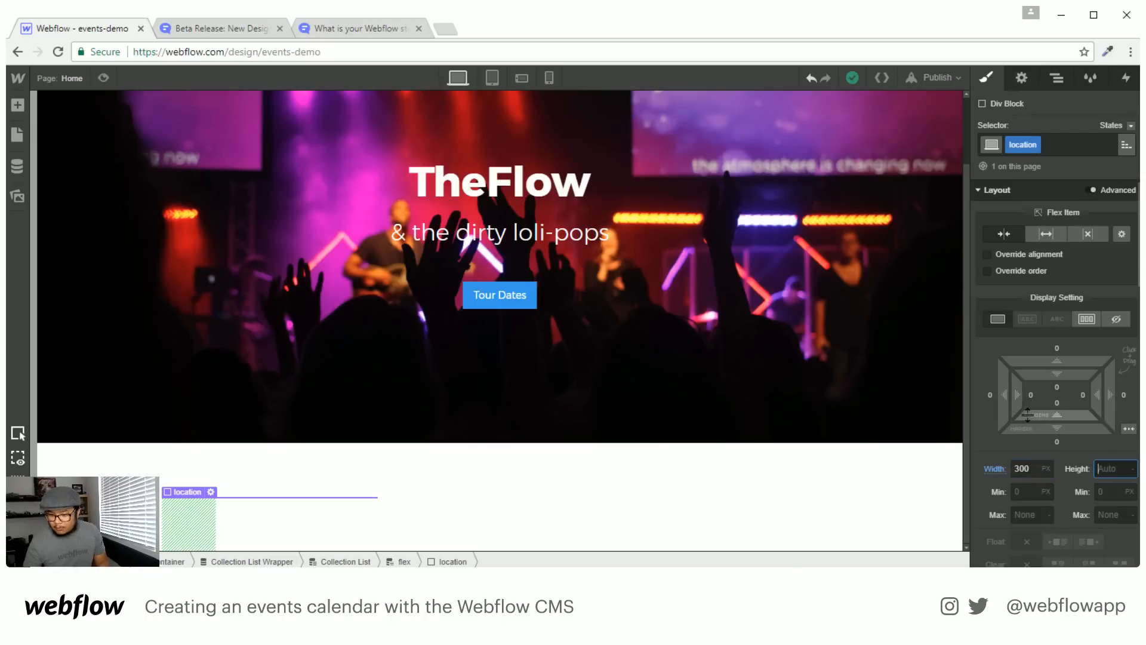
{"action": "type", "text": "250"}
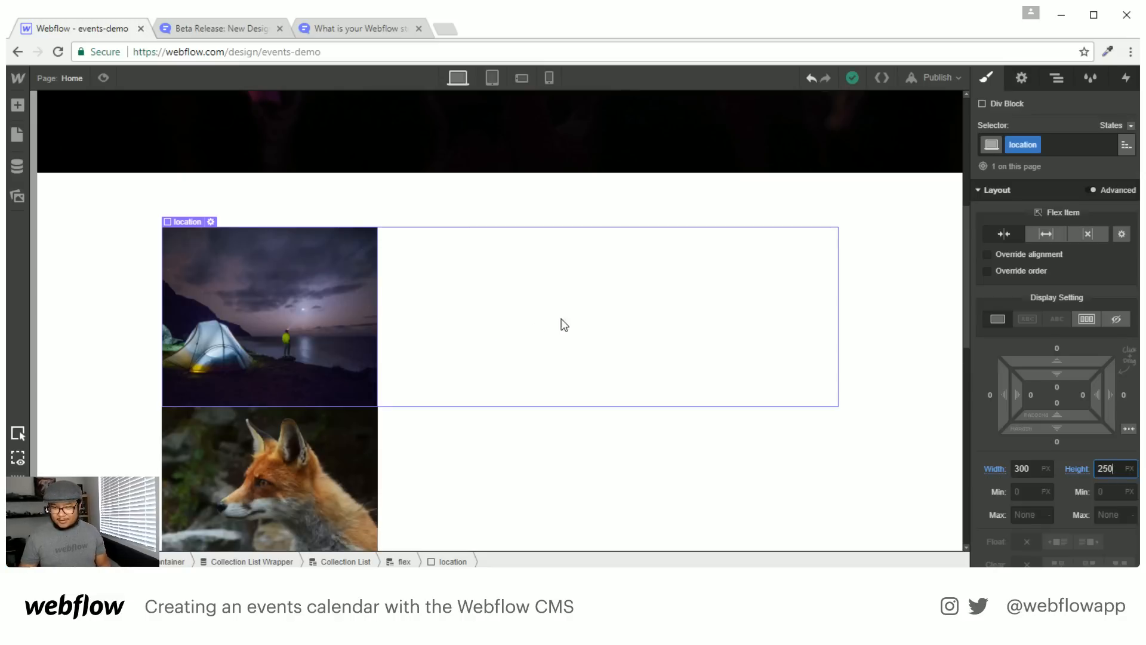
Select the parent collection item and bring up the Navigator tree
{"action": "left_click", "coordinate": [598, 322]}
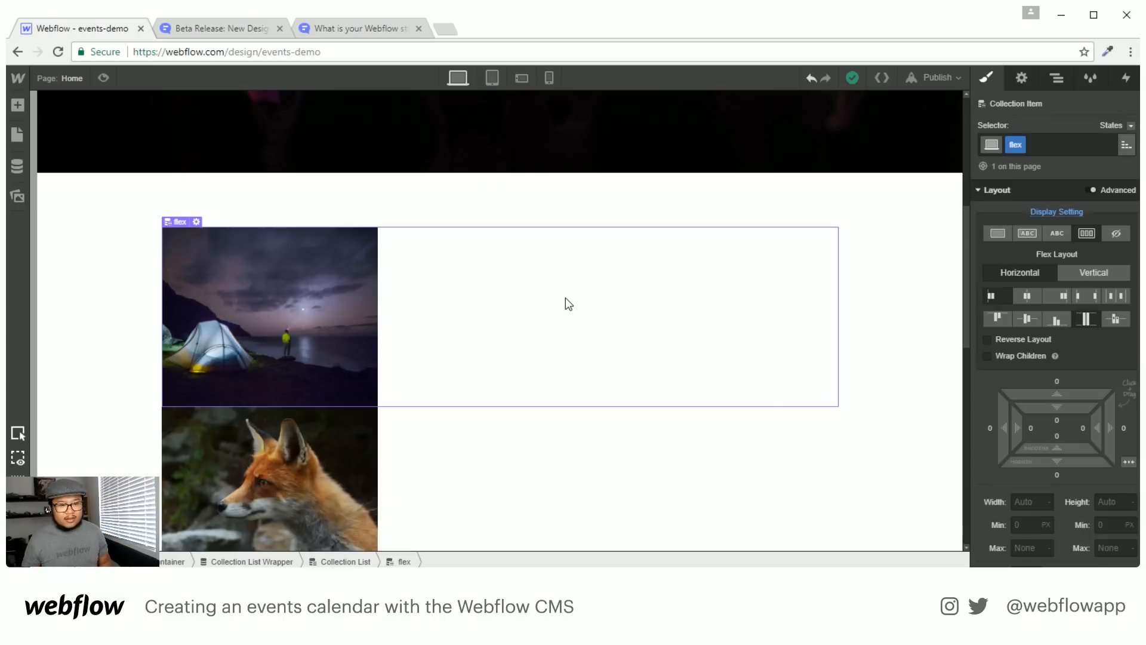
{"action": "left_click", "coordinate": [1057, 79]}
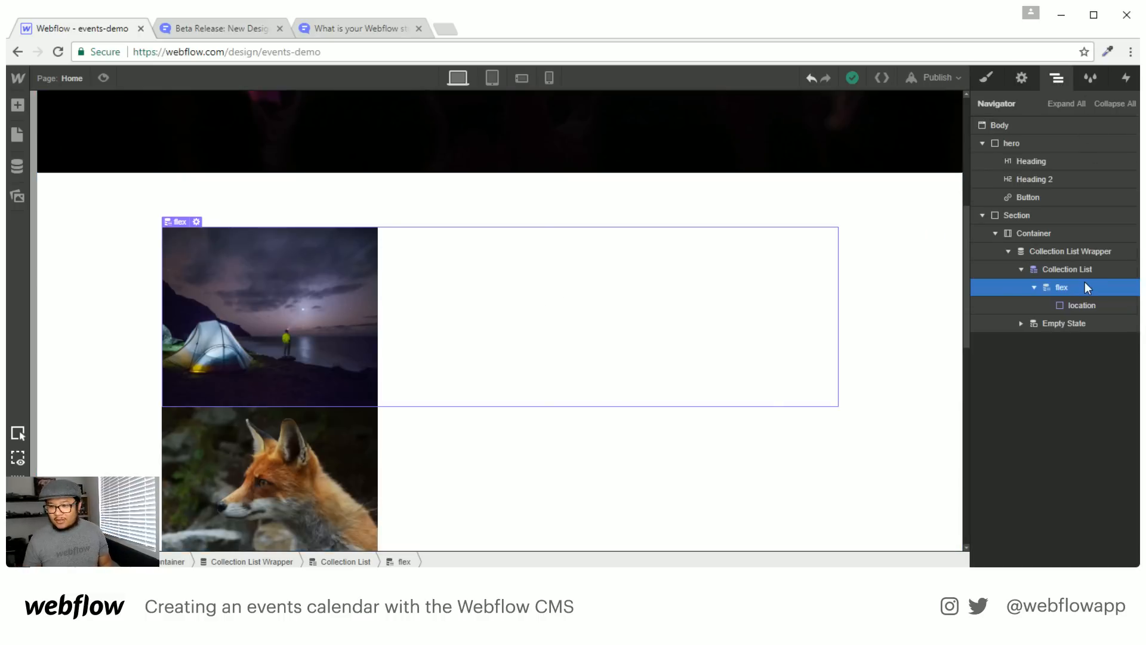
{"action": "left_click", "coordinate": [987, 78]}
Remove the flex class, insert a three-column Row, and move location into Column 1
{"action": "left_click", "coordinate": [1019, 143]}
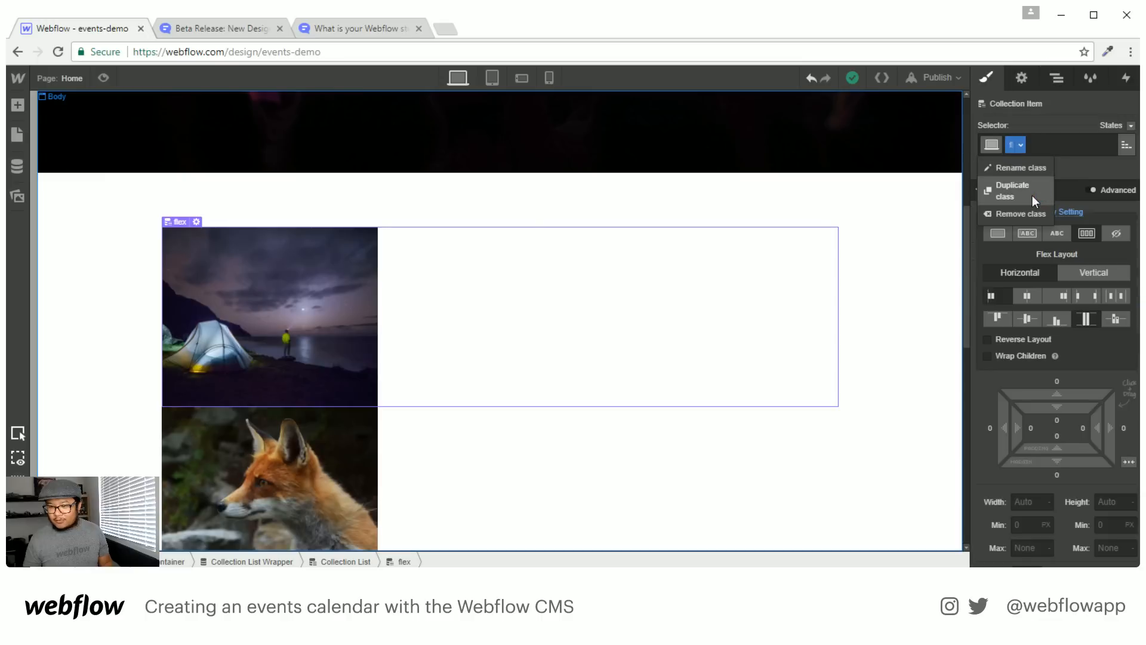
{"action": "left_click", "coordinate": [1024, 212]}
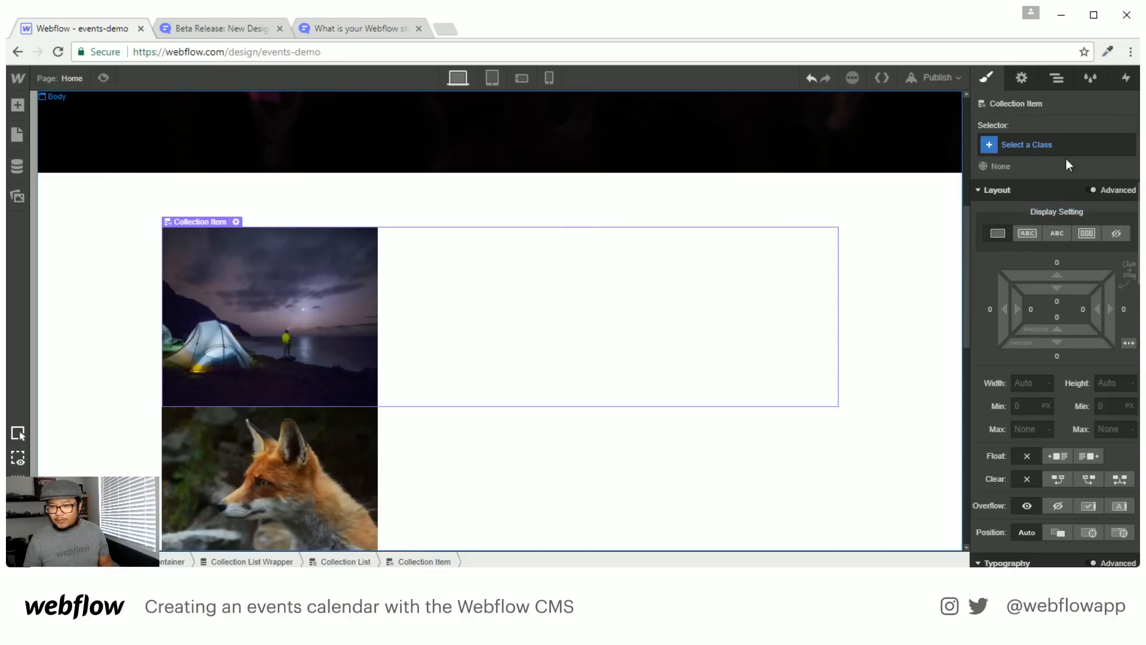
{"action": "left_click", "coordinate": [1057, 78]}
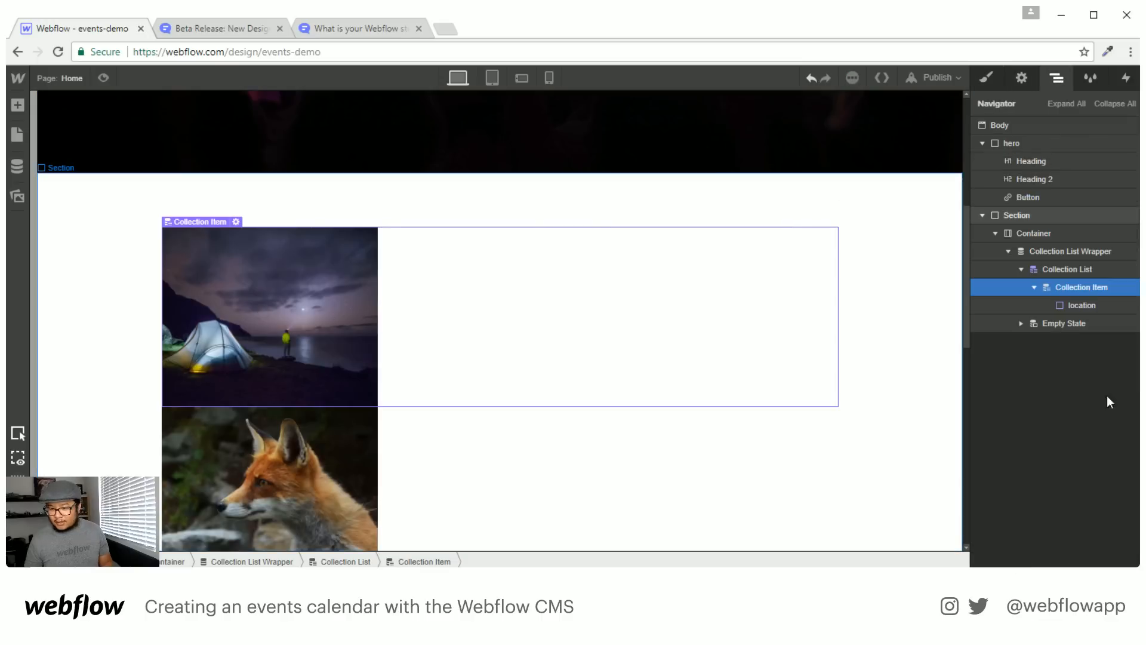
{"action": "key", "text": "a"}
{"action": "left_click_drag", "start_coordinate": [183, 203], "coordinate": [1083, 307]}
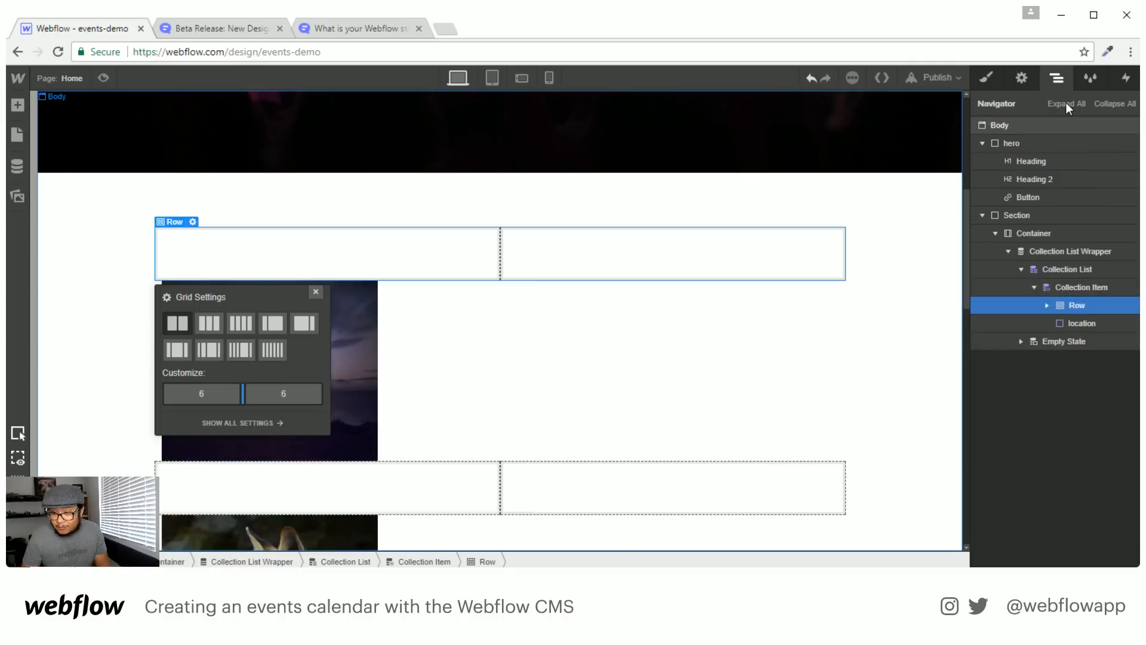
{"action": "left_click", "coordinate": [209, 332]}
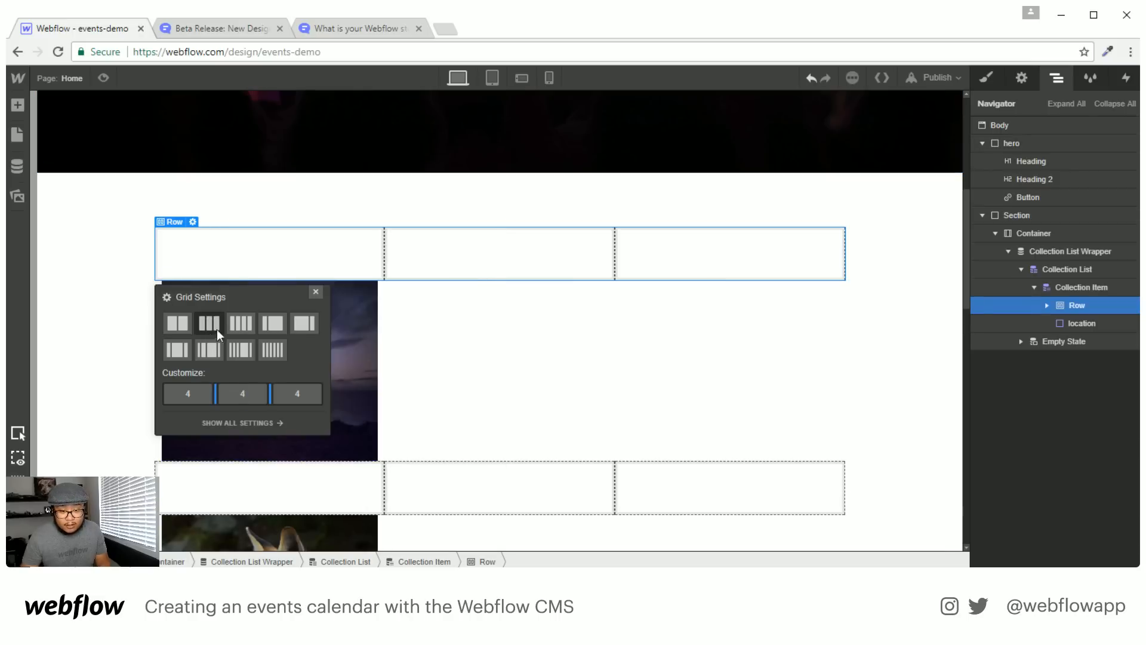
{"action": "left_click", "coordinate": [315, 292]}
{"action": "mouse_move", "coordinate": [1079, 324]}
{"action": "left_mouse_down"}
{"action": "mouse_move", "coordinate": [1047, 303]}
{"action": "mouse_move", "coordinate": [1088, 327]}
{"action": "mouse_move", "coordinate": [1076, 381]}
{"action": "mouse_move", "coordinate": [1099, 328]}
{"action": "left_mouse_up"}
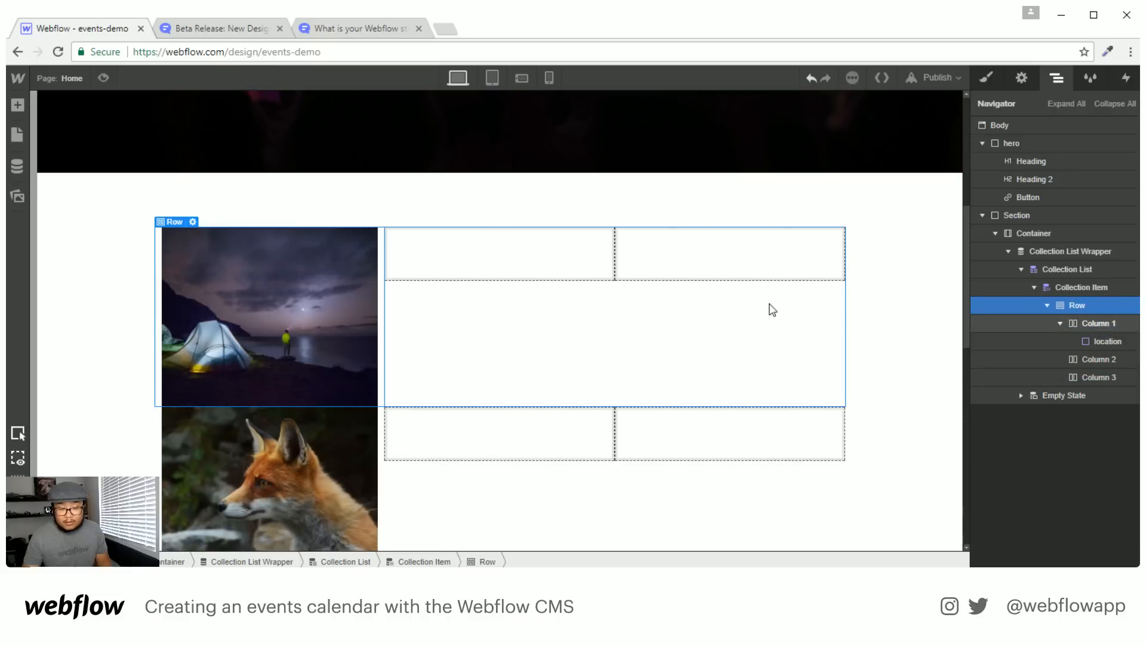
Try relative positioning on the location block, then reset its position to auto
{"action": "left_click", "coordinate": [1111, 341]}
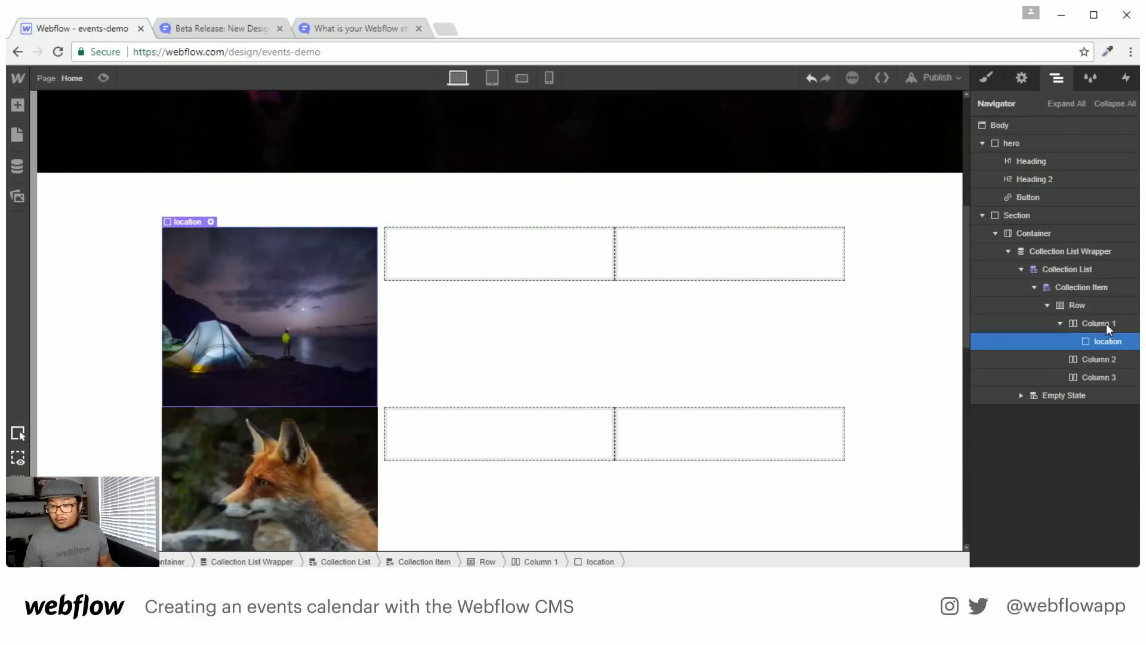
{"action": "left_click", "coordinate": [988, 78]}
{"action": "scroll", "coordinate": [1065, 509], "scroll_direction": "down", "scroll_amount": 1}
{"action": "scroll", "coordinate": [1065, 508], "scroll_direction": "down", "scroll_amount": 1}
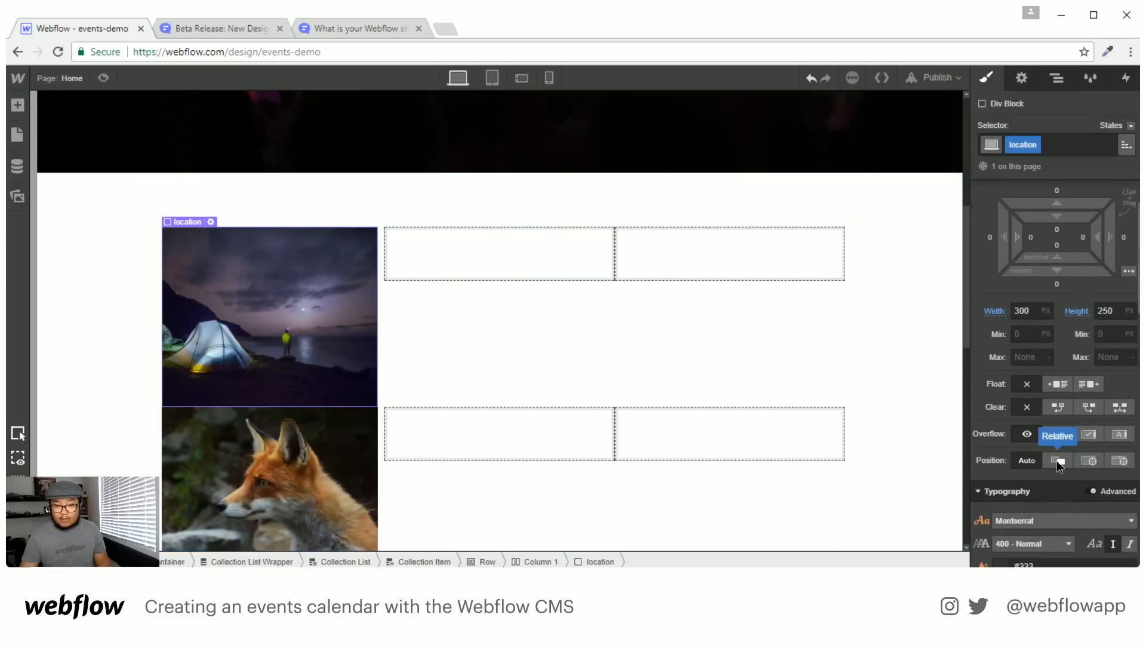
{"action": "left_click", "coordinate": [1056, 461]}
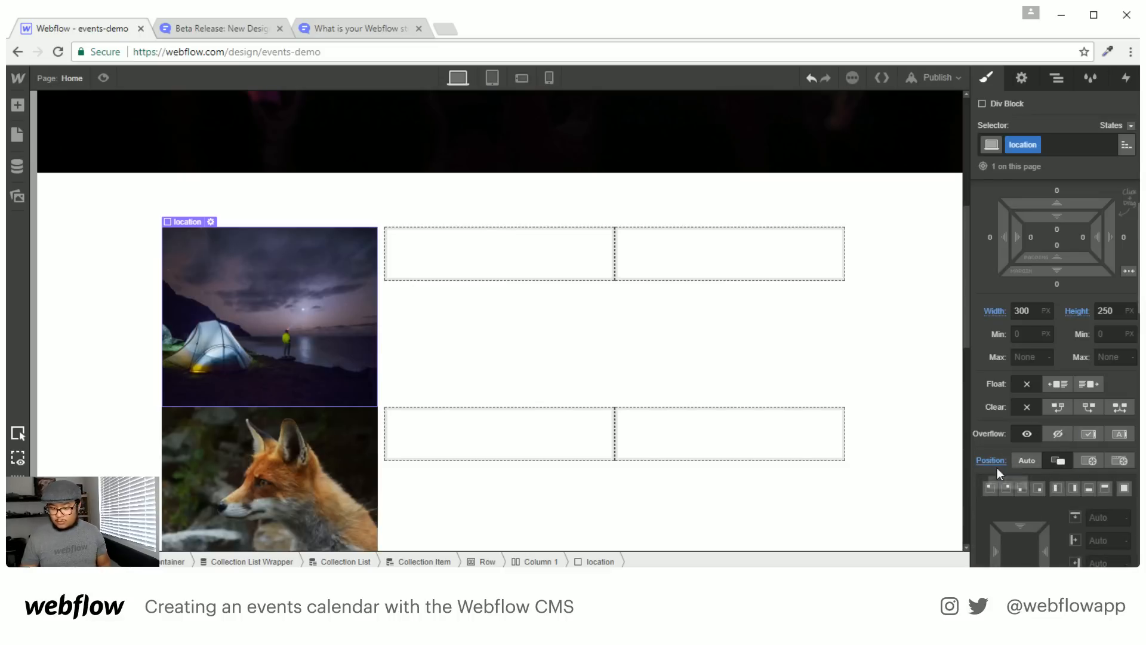
{"action": "left_click", "coordinate": [1027, 461]}
{"action": "scroll", "coordinate": [1066, 418], "scroll_direction": "up", "scroll_amount": 2}
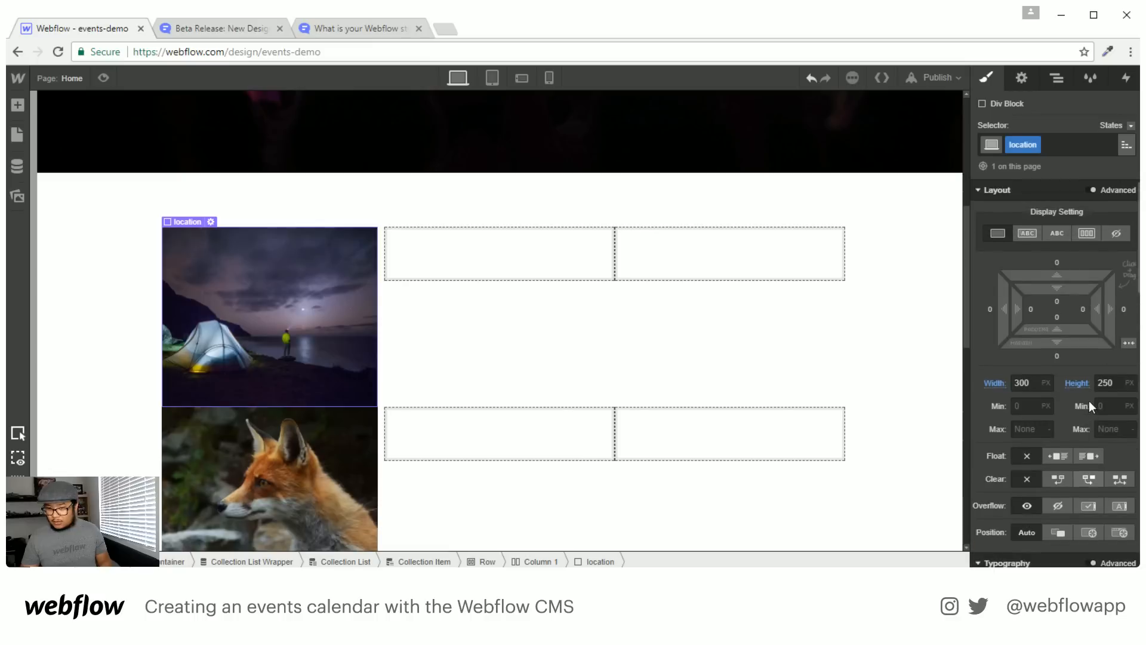
Set the location block to Flex display, 5 px corner radius, and hidden overflow
{"action": "left_click", "coordinate": [1092, 235]}
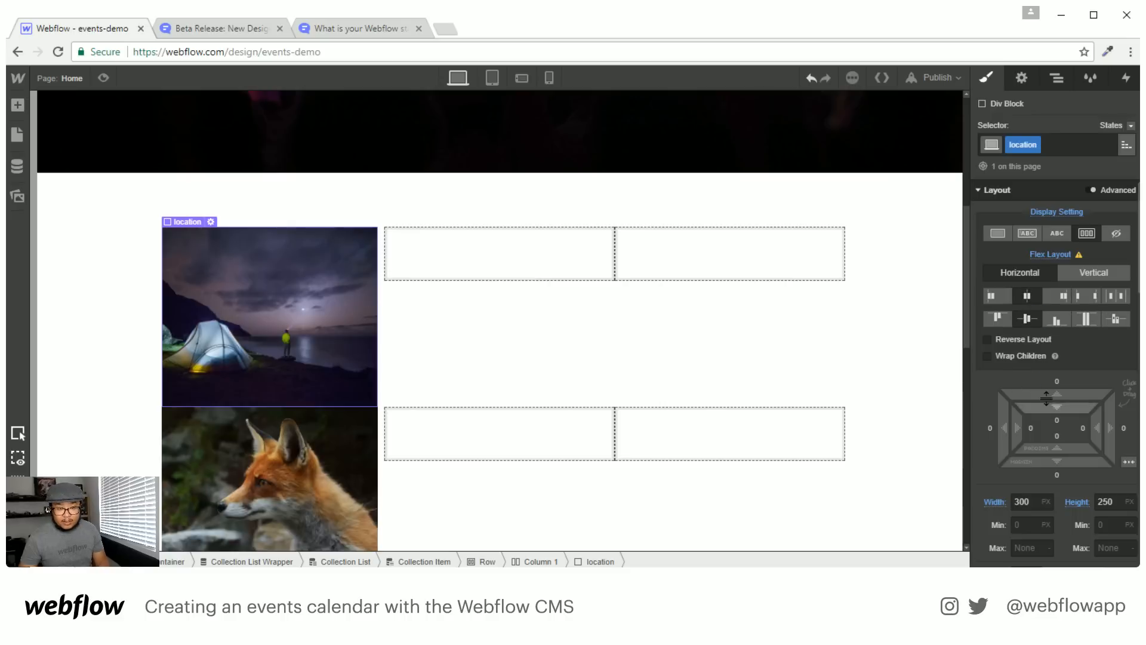
{"action": "scroll", "coordinate": [1049, 400], "scroll_direction": "down", "scroll_amount": 4}
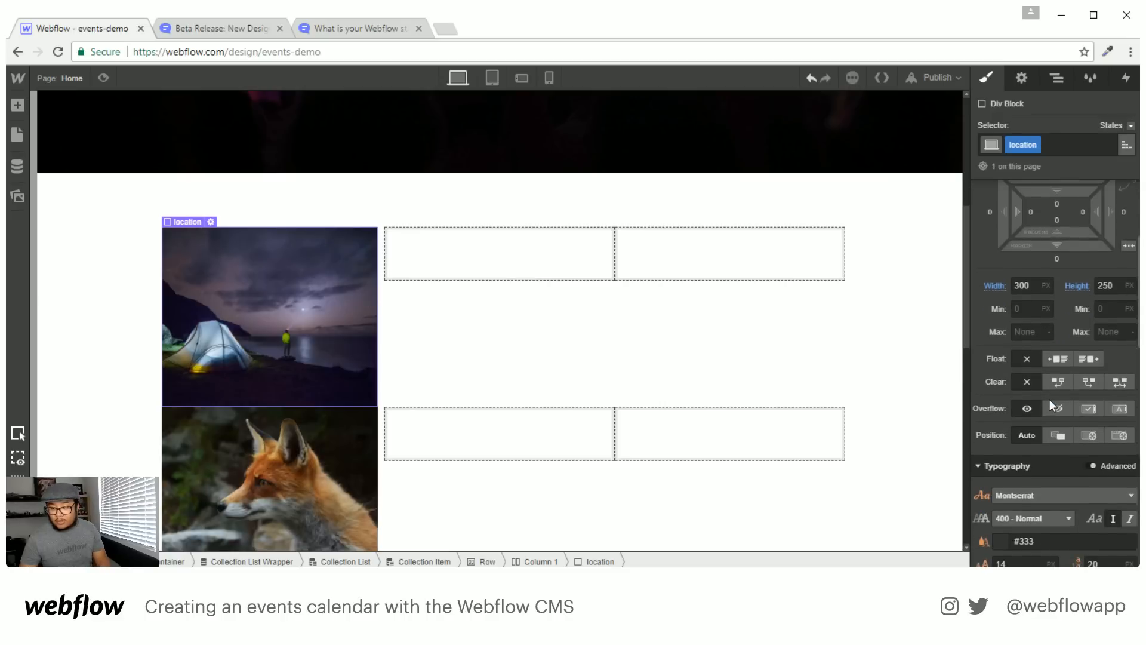
{"action": "scroll", "coordinate": [1049, 399], "scroll_direction": "down", "scroll_amount": 5}
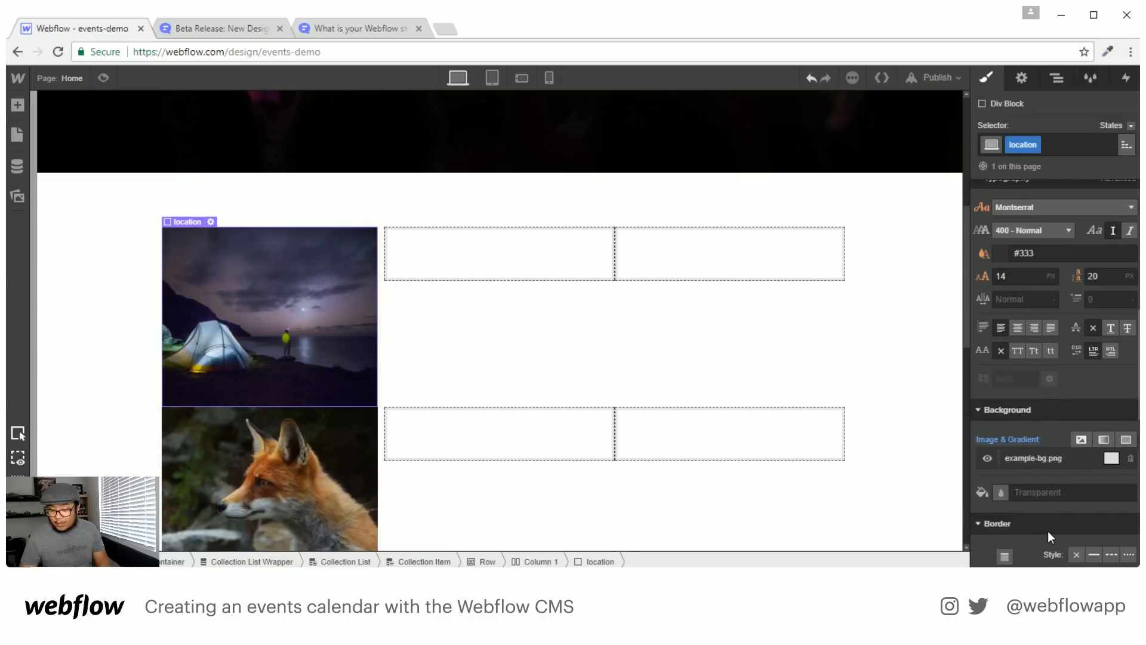
{"action": "scroll", "coordinate": [1048, 532], "scroll_direction": "down", "scroll_amount": 3}
{"action": "left_click", "coordinate": [1091, 500]}
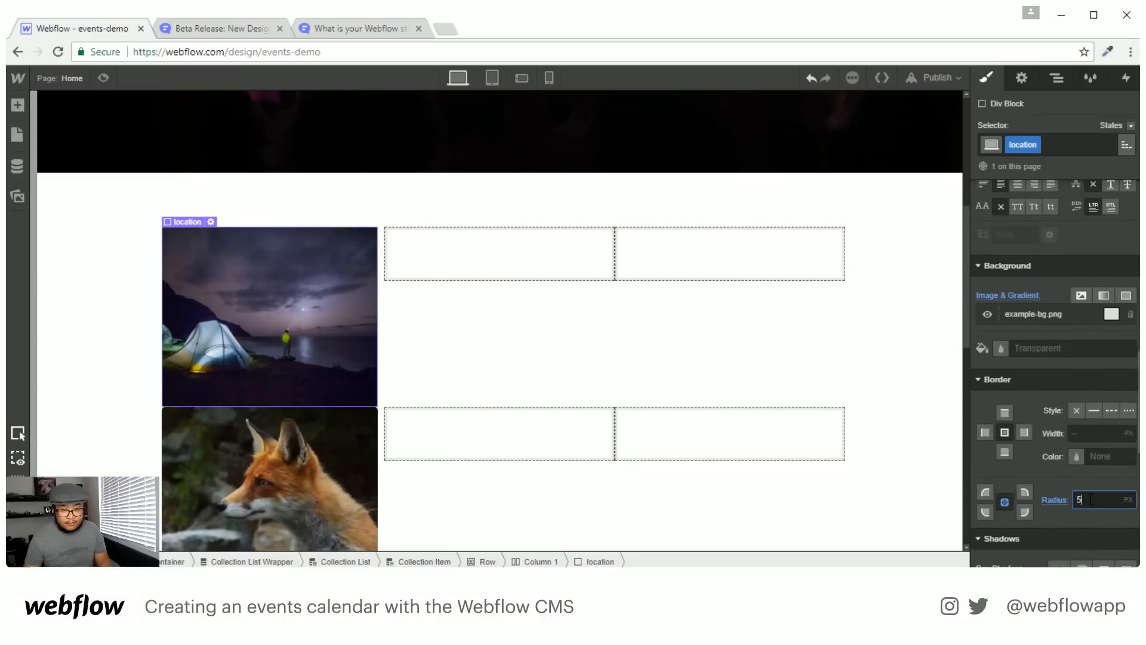
{"action": "scroll", "coordinate": [1070, 379], "scroll_direction": "up", "scroll_amount": 7}
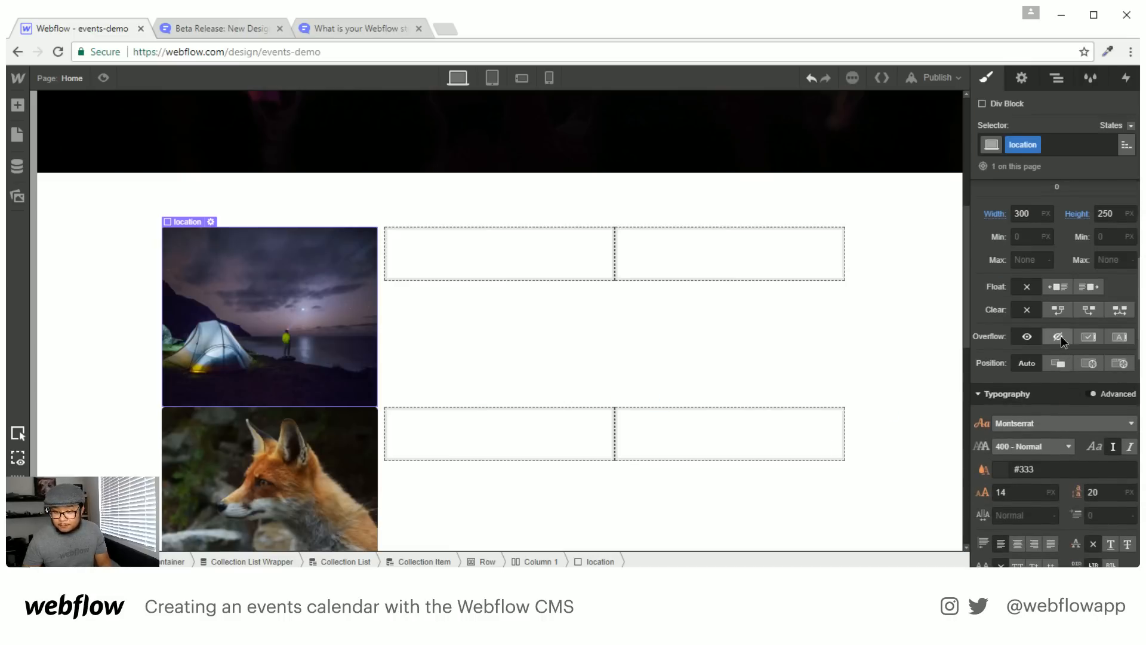
{"action": "left_click", "coordinate": [1060, 336]}
{"action": "left_click", "coordinate": [546, 317]}
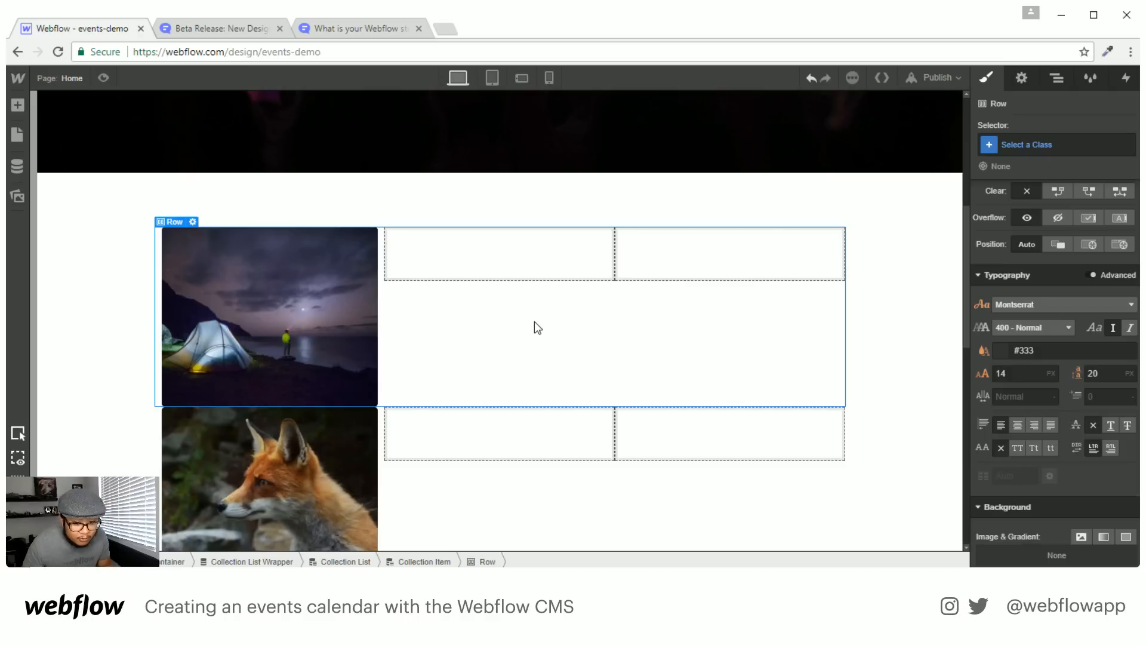
Place a Text Block on the venue image bound to the Tour Dates Name field
{"action": "left_click", "coordinate": [288, 264]}
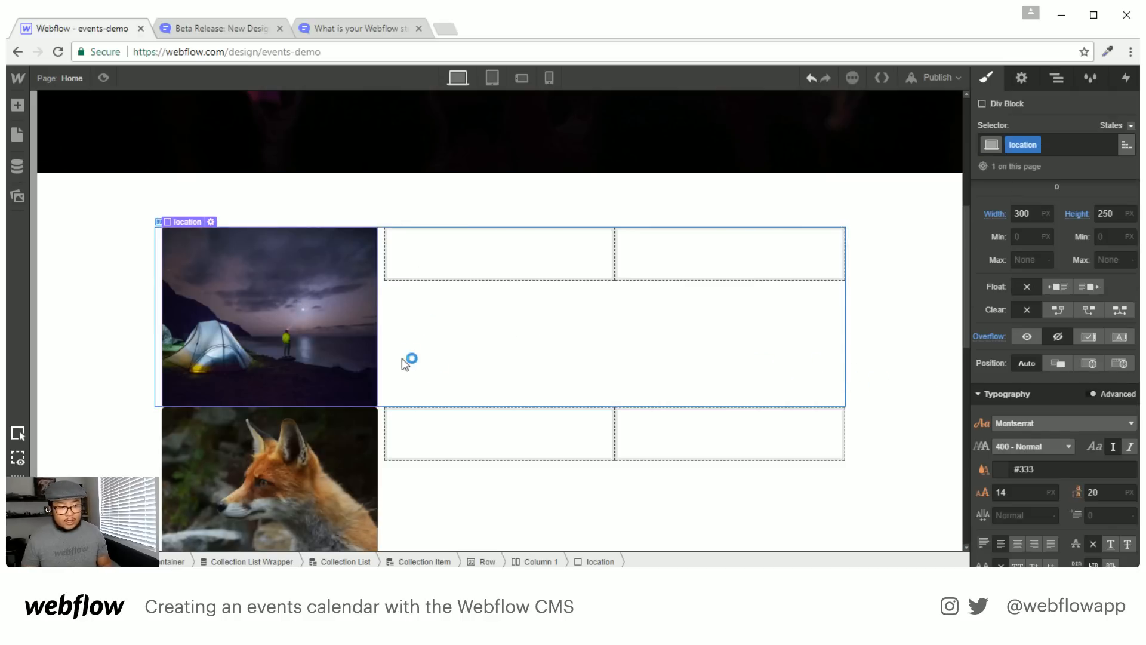
{"action": "key", "text": "a"}
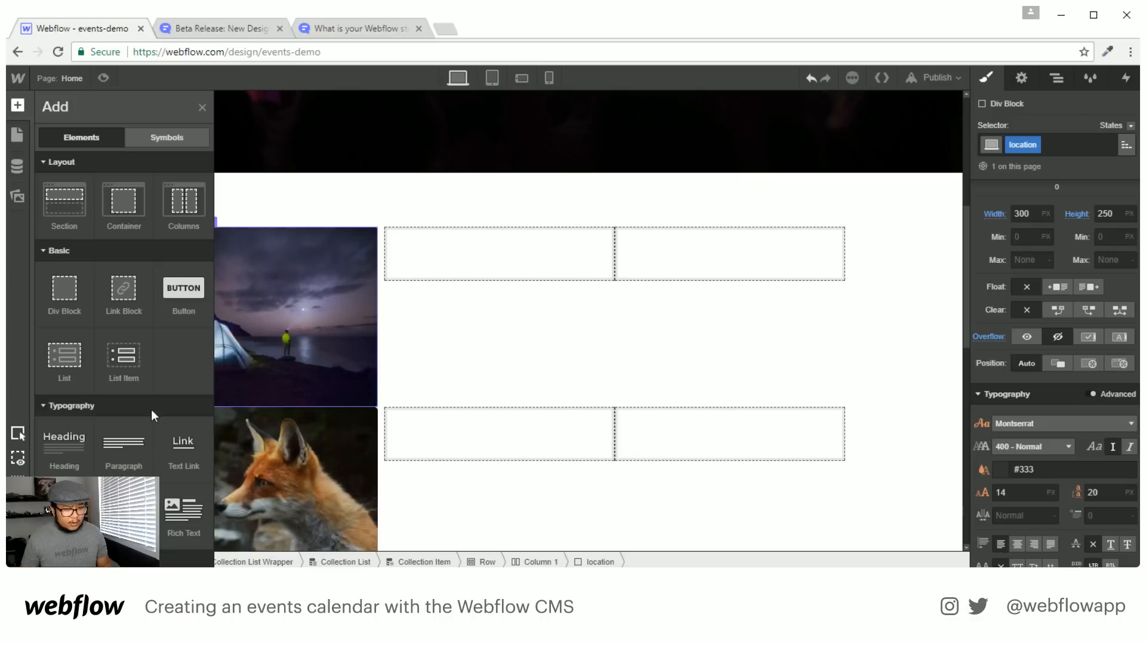
{"action": "scroll", "coordinate": [123, 359], "scroll_direction": "down", "scroll_amount": 4}
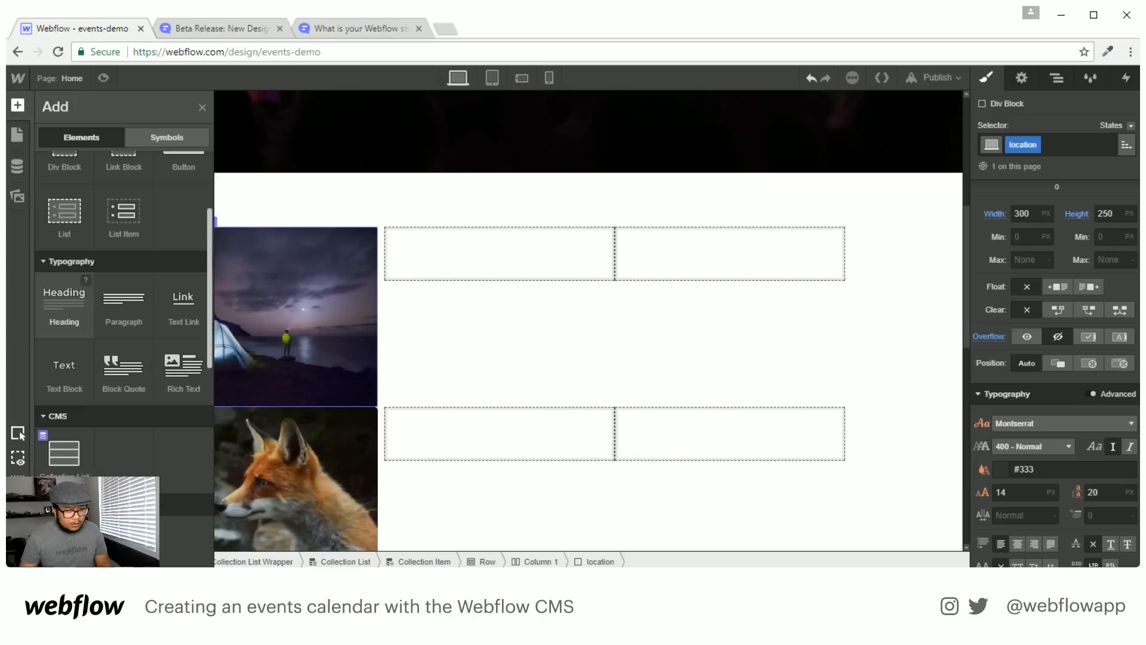
{"action": "scroll", "coordinate": [124, 359], "scroll_direction": "up", "scroll_amount": 2}
{"action": "left_click_drag", "start_coordinate": [64, 442], "coordinate": [281, 325]}
{"action": "left_click", "coordinate": [241, 364]}
{"action": "left_click", "coordinate": [235, 382]}
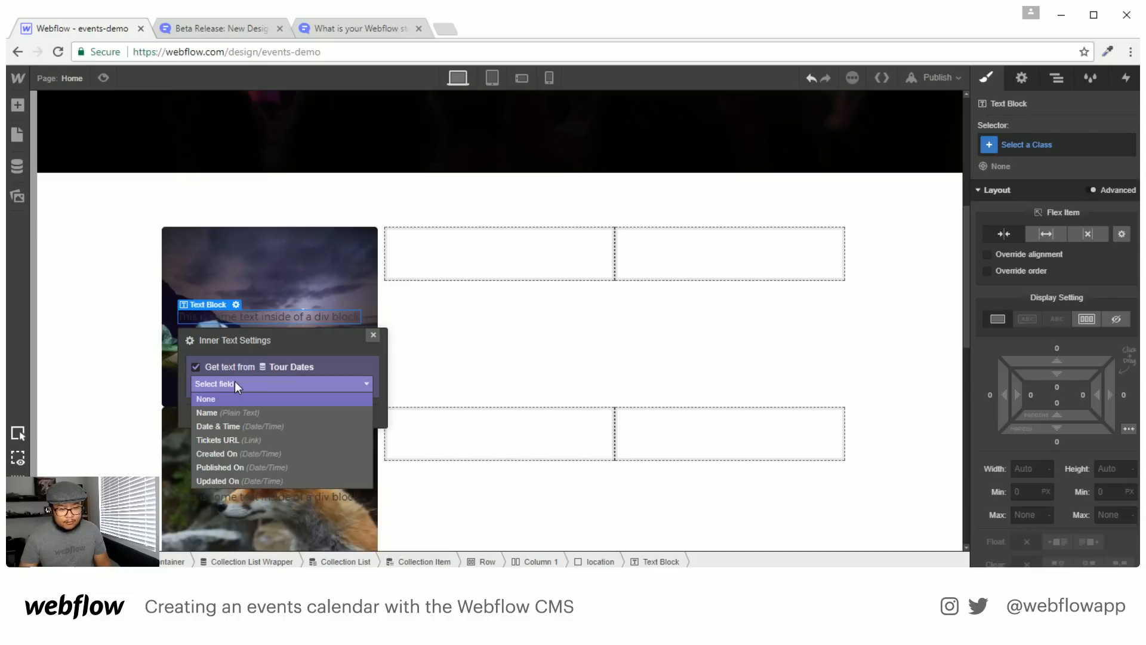
{"action": "left_click", "coordinate": [241, 412]}
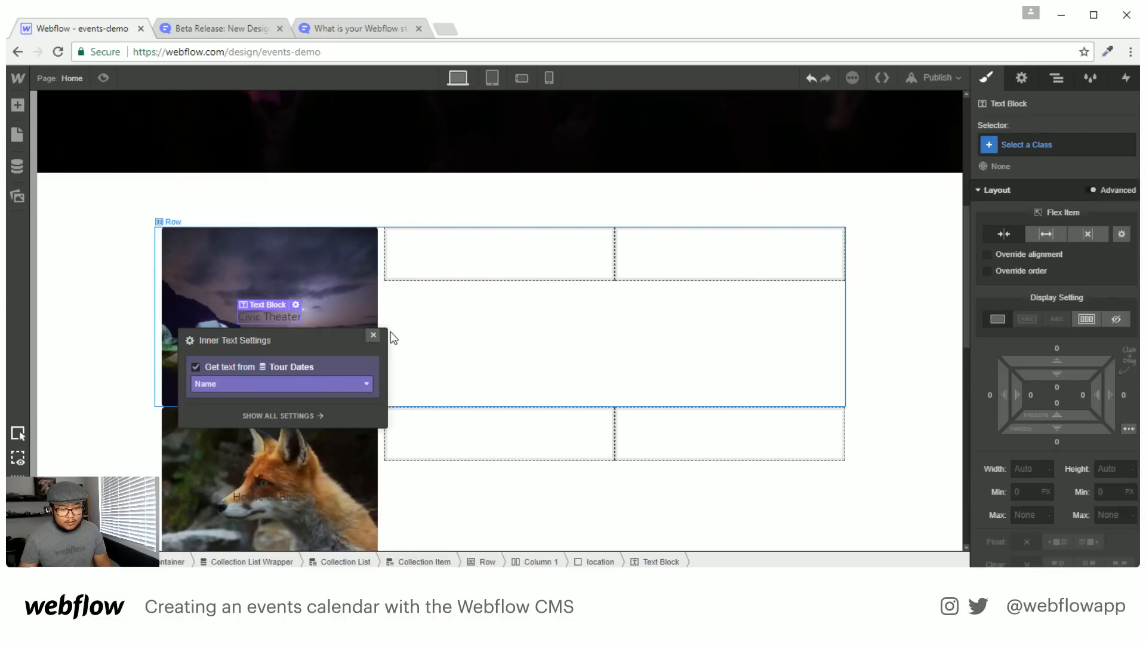
{"action": "left_click", "coordinate": [373, 335]}
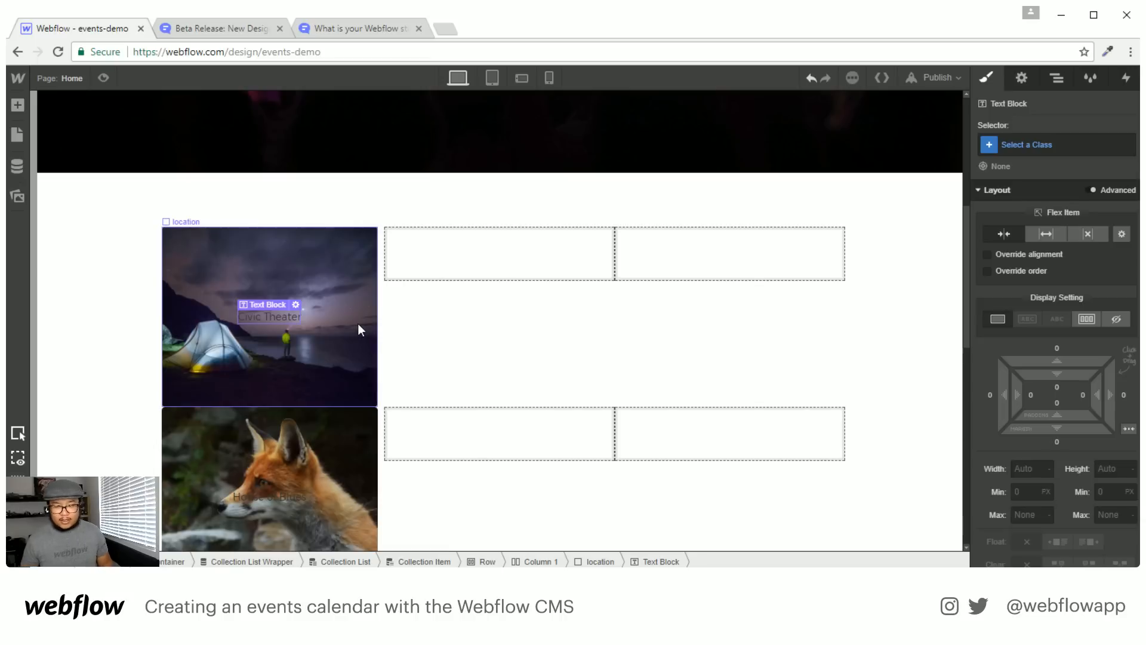
Style the venue name white, 24 px font size, 30 px line height
{"action": "left_click", "coordinate": [358, 325]}
{"action": "scroll", "coordinate": [1059, 382], "scroll_direction": "down", "scroll_amount": 4}
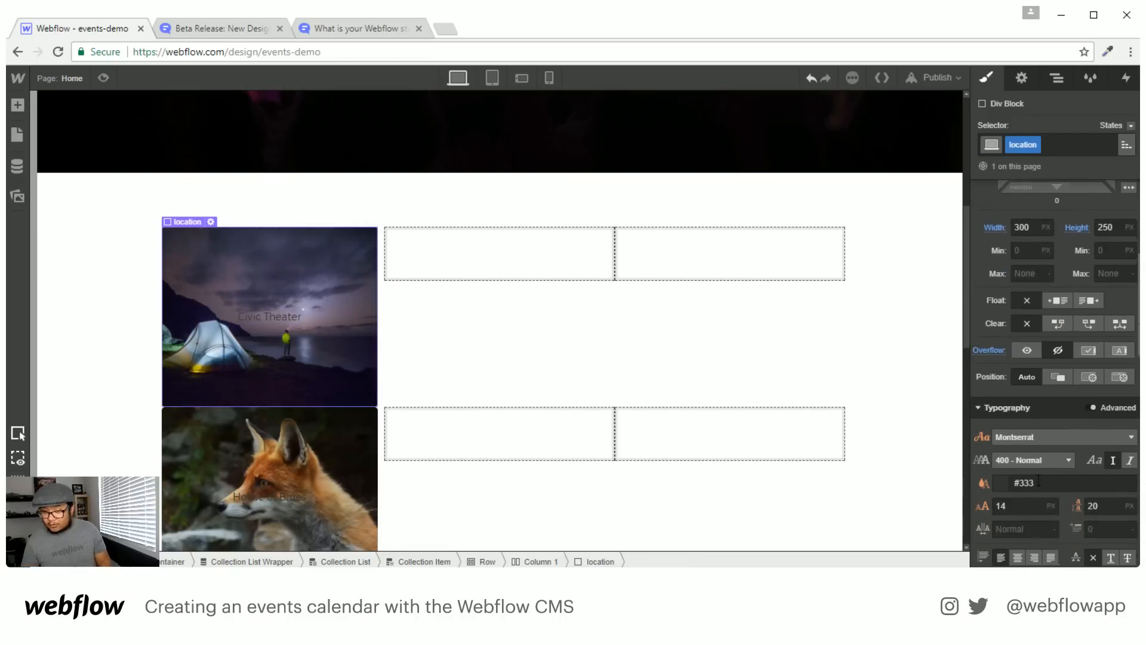
{"action": "scroll", "coordinate": [1039, 480], "scroll_direction": "down", "scroll_amount": 3}
{"action": "left_click", "coordinate": [984, 396]}
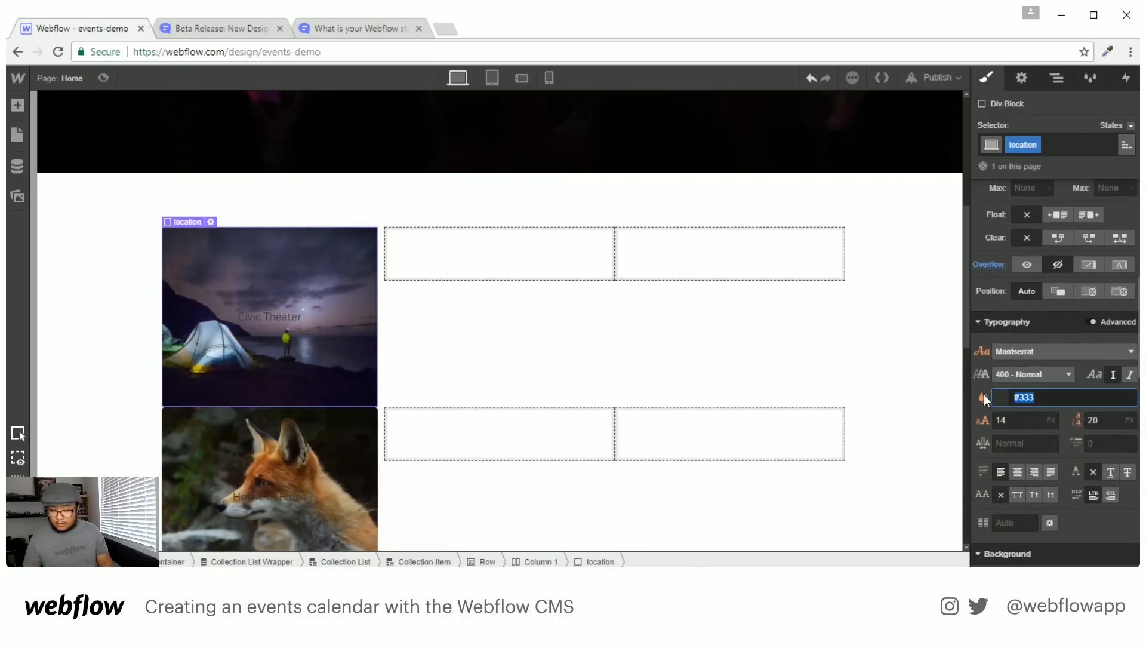
{"action": "type", "text": "white"}
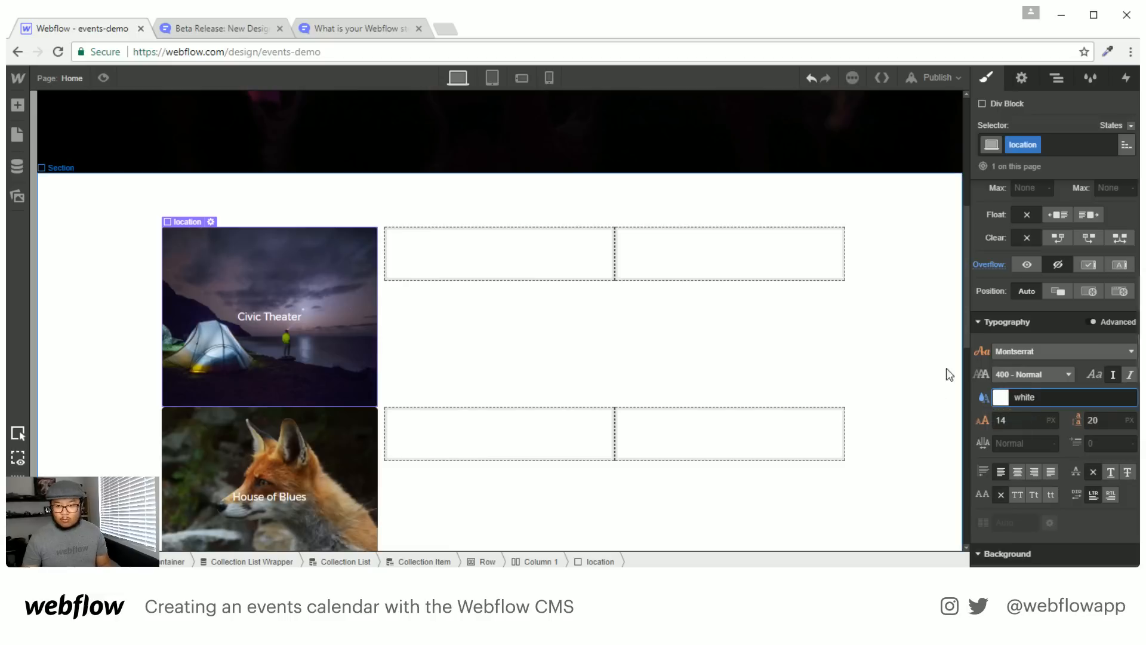
{"action": "left_click", "coordinate": [1022, 424]}
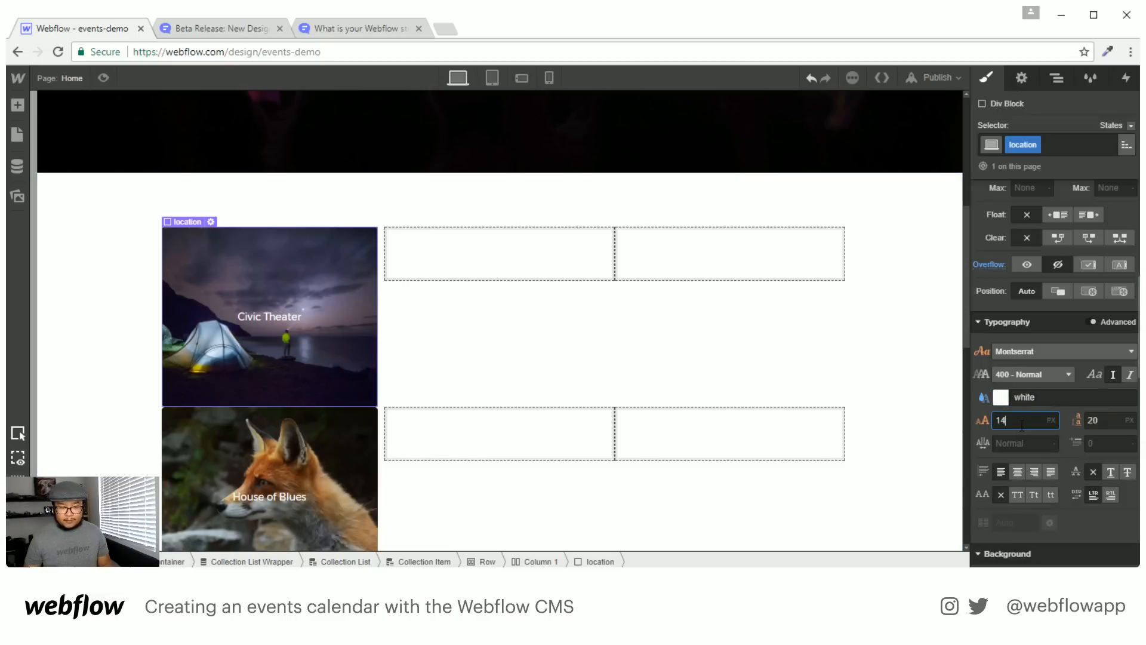
{"action": "key", "text": "shift+Up"}
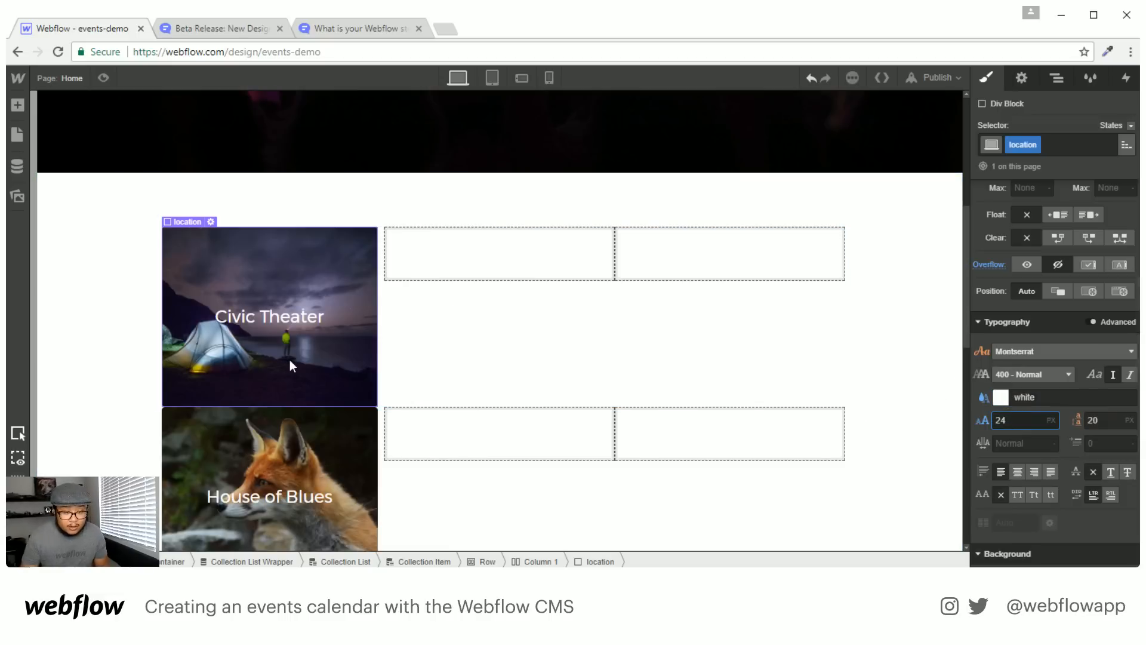
{"action": "key", "text": "Tab"}
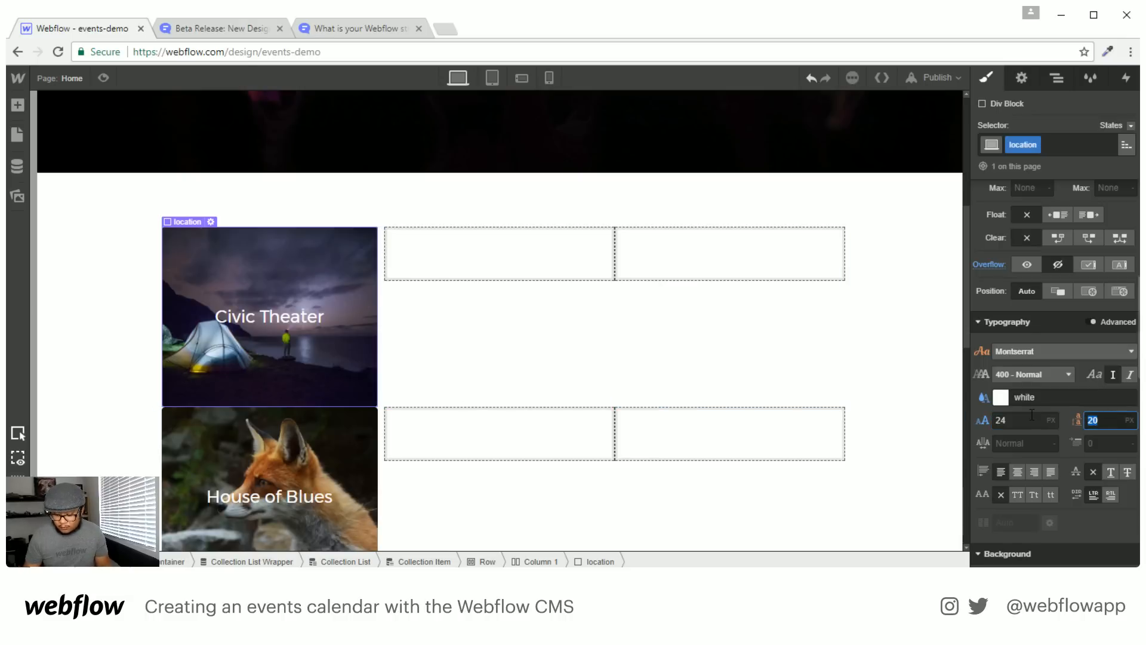
{"action": "key", "text": "shift+Up"}
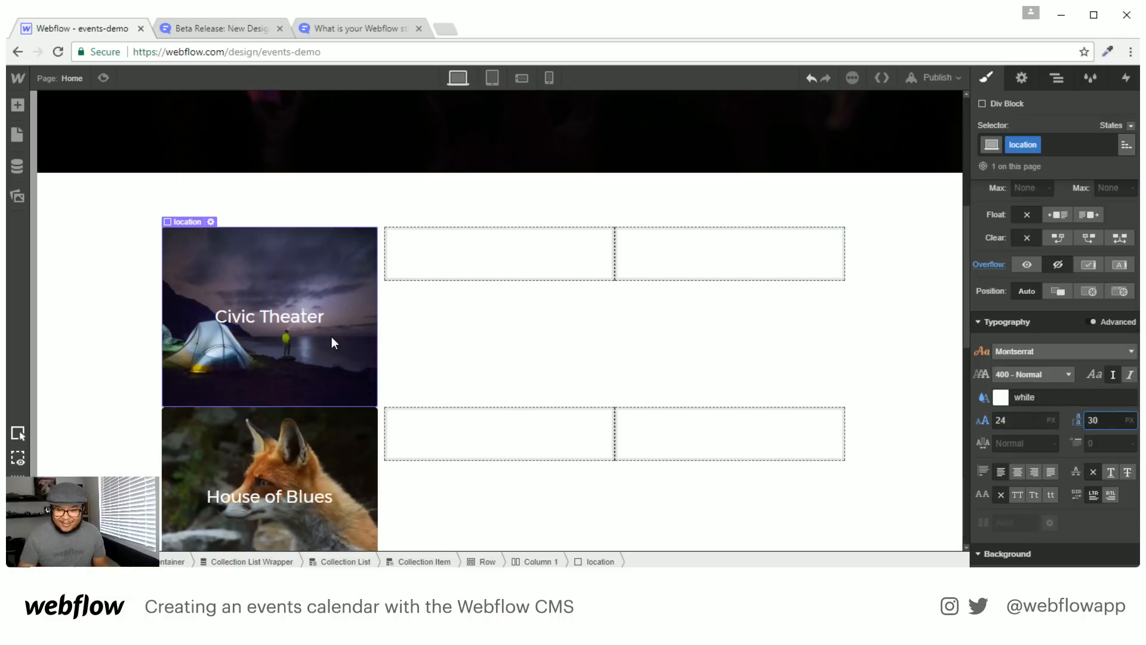
{"action": "left_click", "coordinate": [336, 357]}
{"action": "scroll", "coordinate": [322, 353], "scroll_direction": "down", "scroll_amount": 2}
{"action": "scroll", "coordinate": [324, 360], "scroll_direction": "up", "scroll_amount": 2}
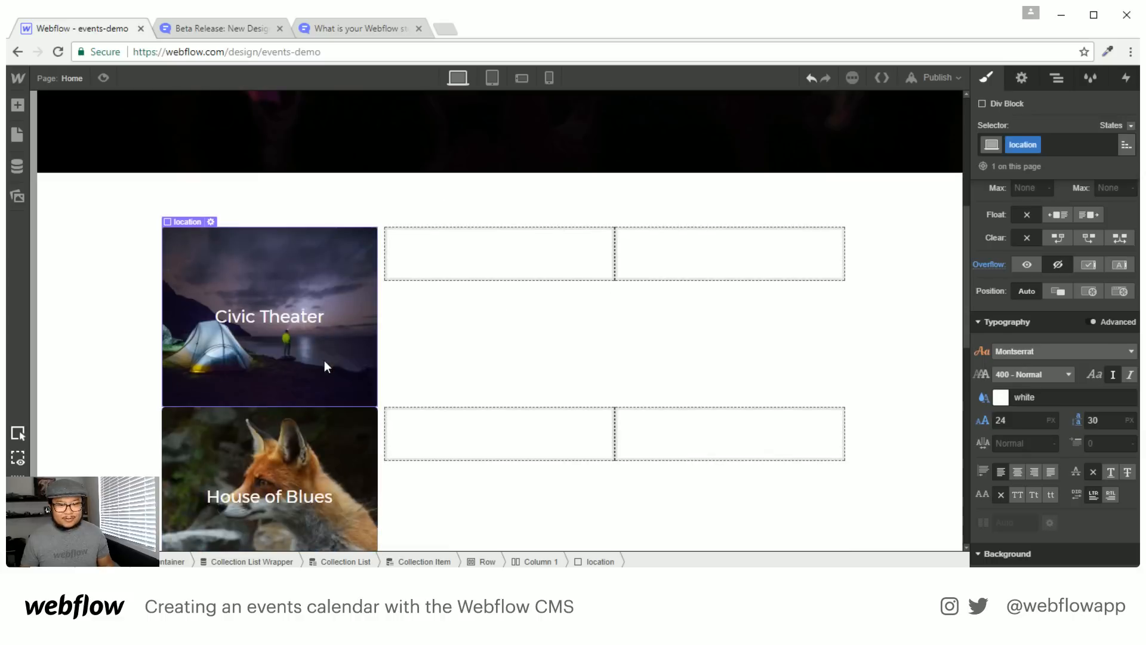
{"action": "left_click", "coordinate": [555, 349]}
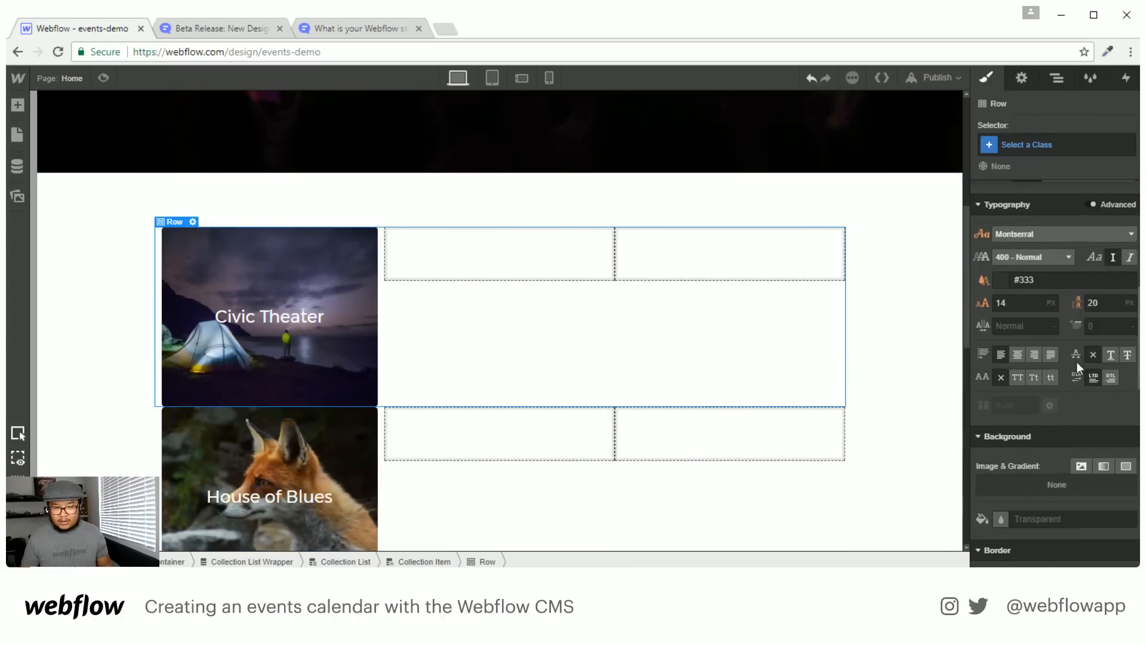
{"action": "scroll", "coordinate": [1077, 358], "scroll_direction": "up", "scroll_amount": 5}
{"action": "left_click", "coordinate": [1056, 78]}
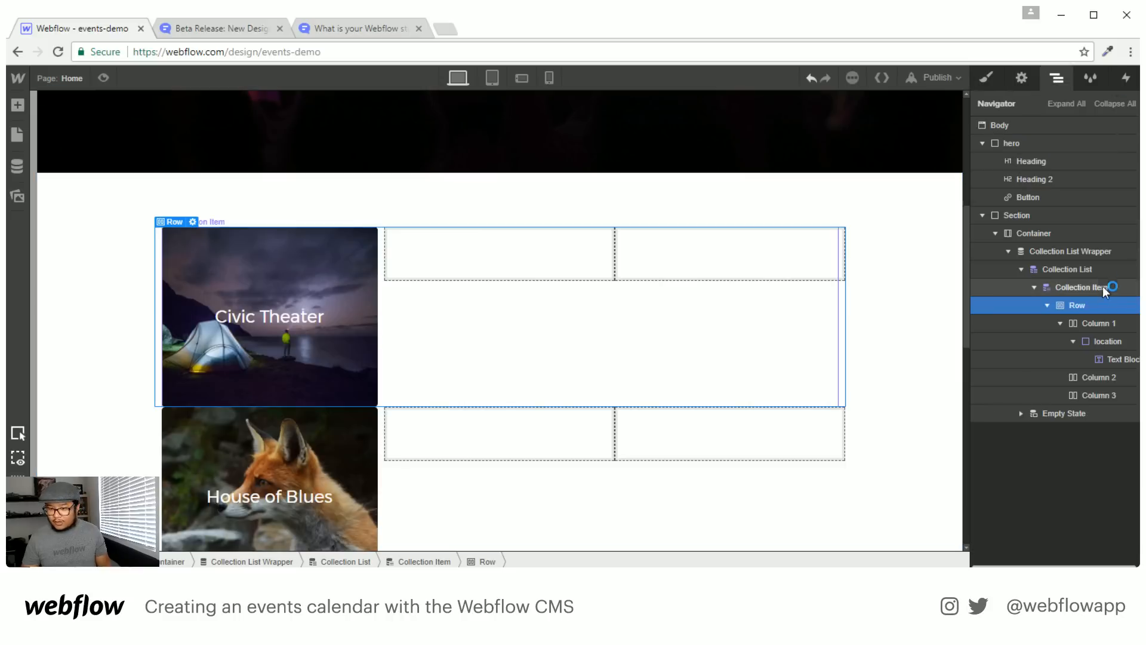
{"action": "left_click", "coordinate": [1098, 288]}
{"action": "left_click", "coordinate": [986, 78]}
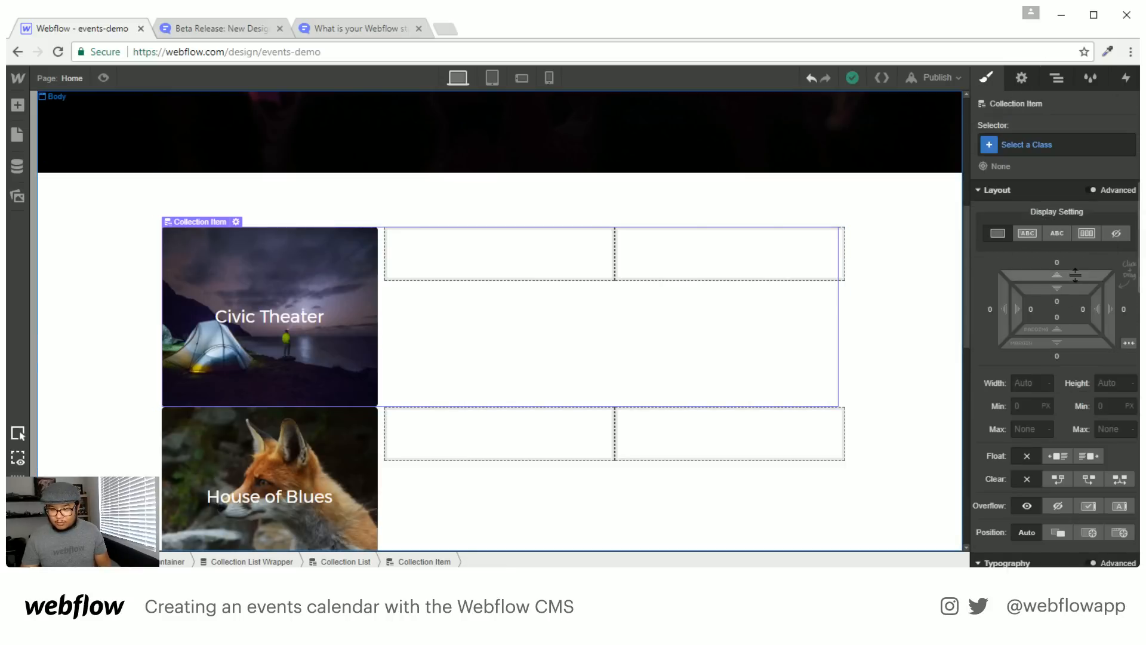
{"action": "mouse_move", "coordinate": [1057, 342]}
{"action": "left_mouse_down"}
{"action": "mouse_move", "coordinate": [1064, 387]}
{"action": "mouse_move", "coordinate": [1067, 364]}
{"action": "left_mouse_up"}
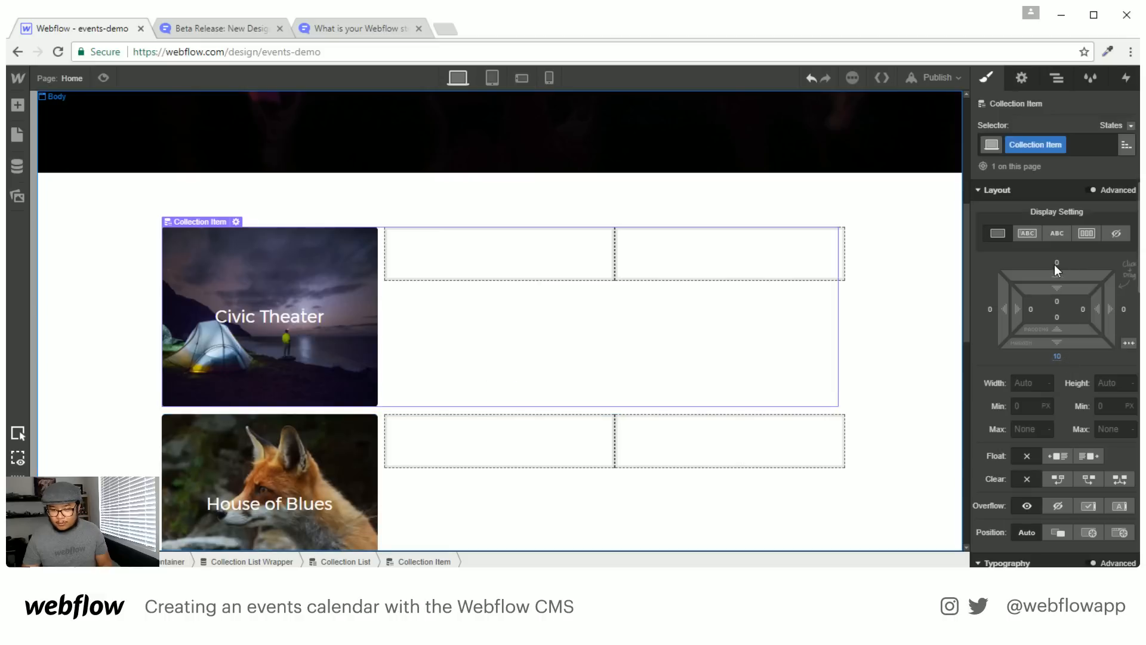
{"action": "left_click", "coordinate": [1054, 264]}
{"action": "type", "text": "1"}
{"action": "key", "text": "BackSpace"}
{"action": "key", "text": "BackSpace"}
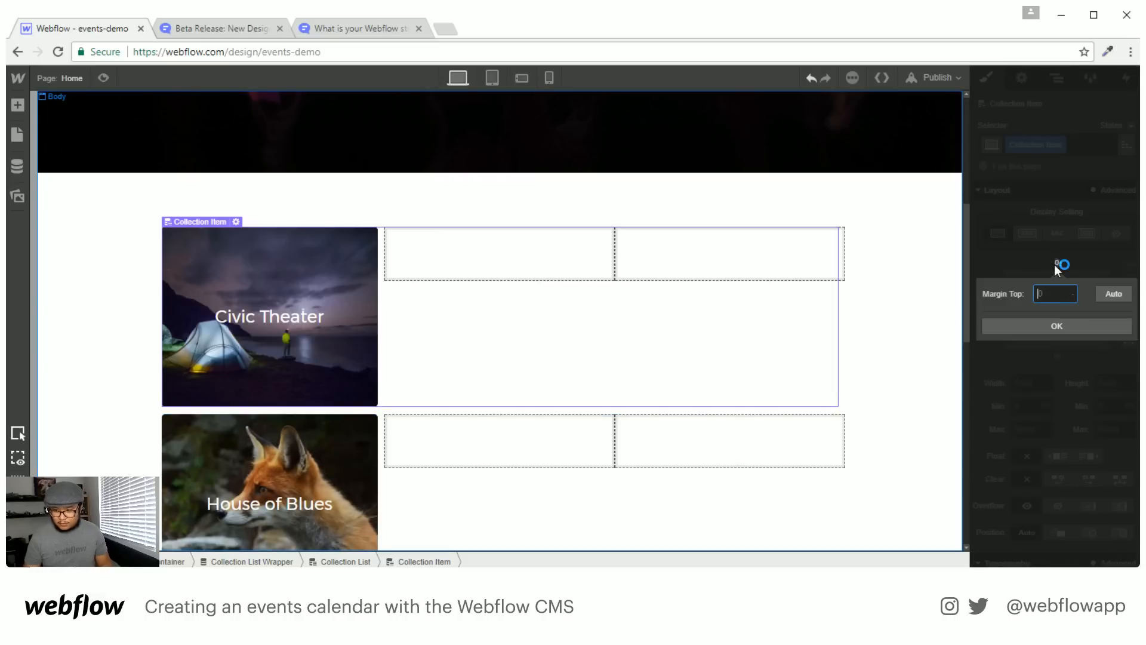
{"action": "type", "text": "10"}
{"action": "key", "text": "Return"}
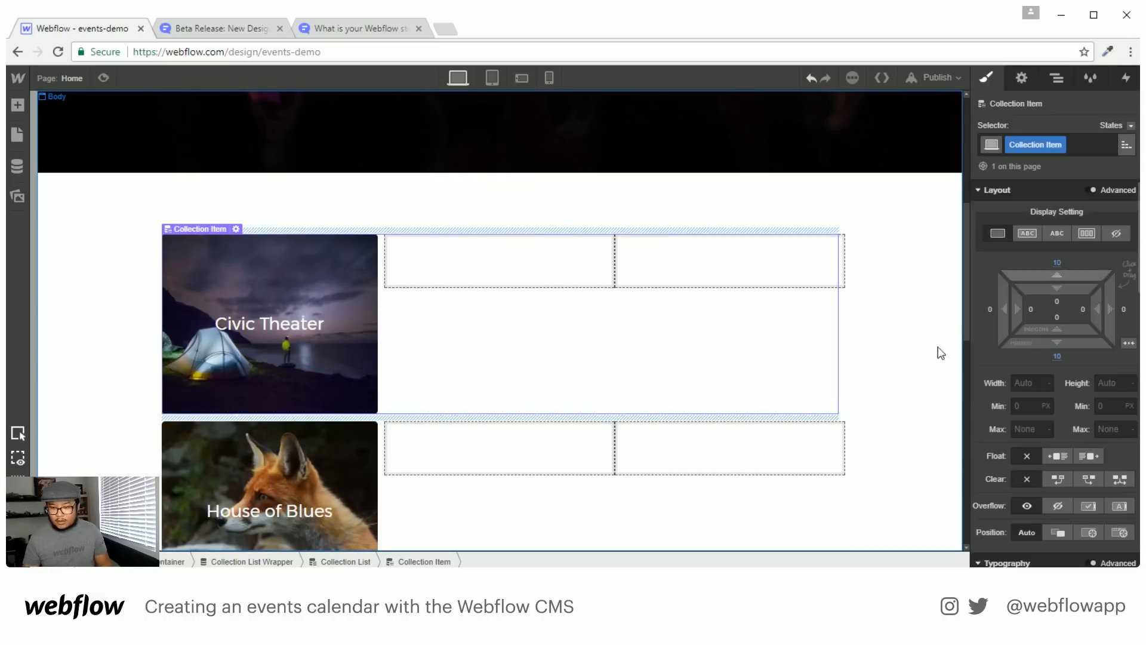
{"action": "left_click", "coordinate": [865, 435]}
{"action": "scroll", "coordinate": [507, 448], "scroll_direction": "down", "scroll_amount": 1}
{"action": "scroll", "coordinate": [503, 439], "scroll_direction": "up", "scroll_amount": 1}
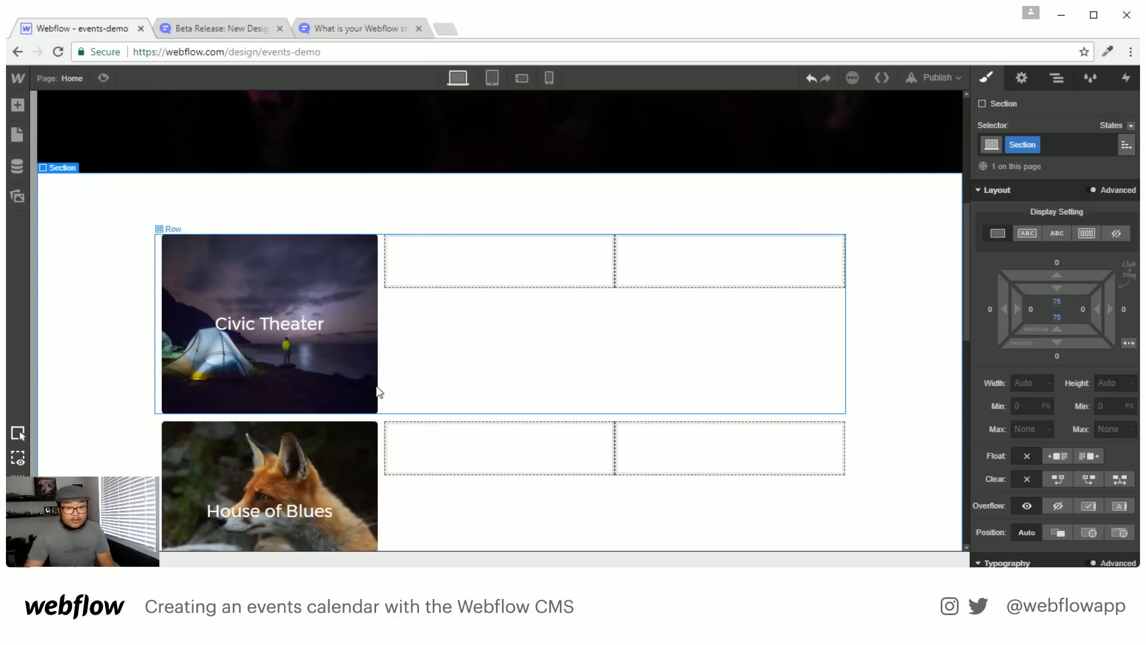
Add a Text Block to Column 2 bound to the Tour Dates Date & Time field
{"action": "left_click", "coordinate": [464, 256]}
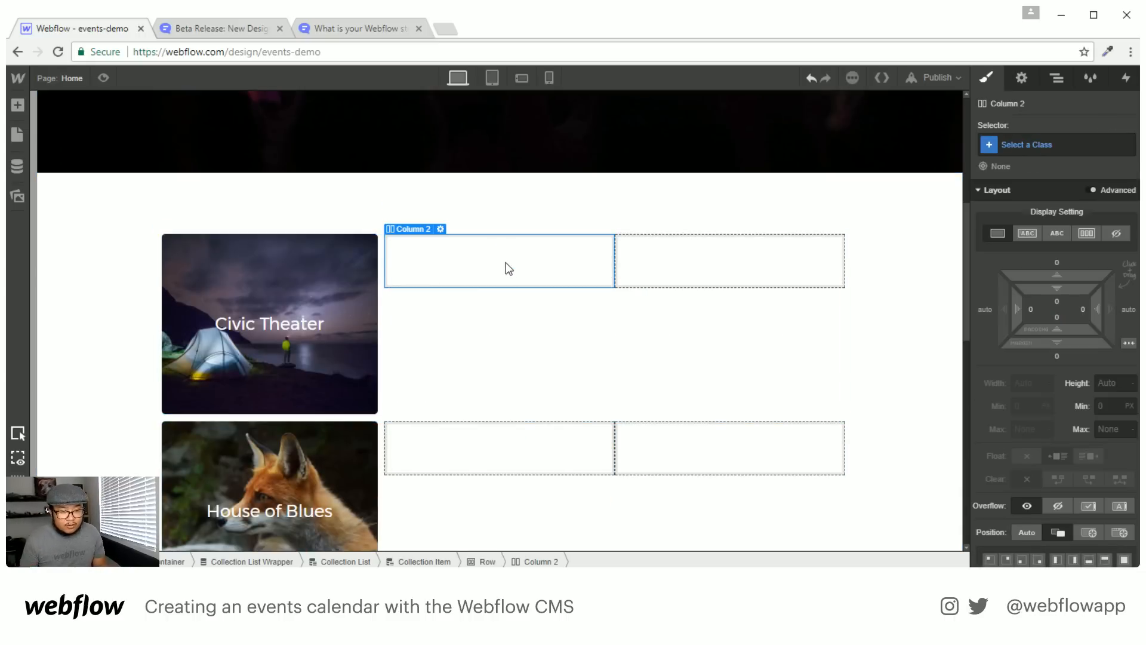
{"action": "key", "text": "a"}
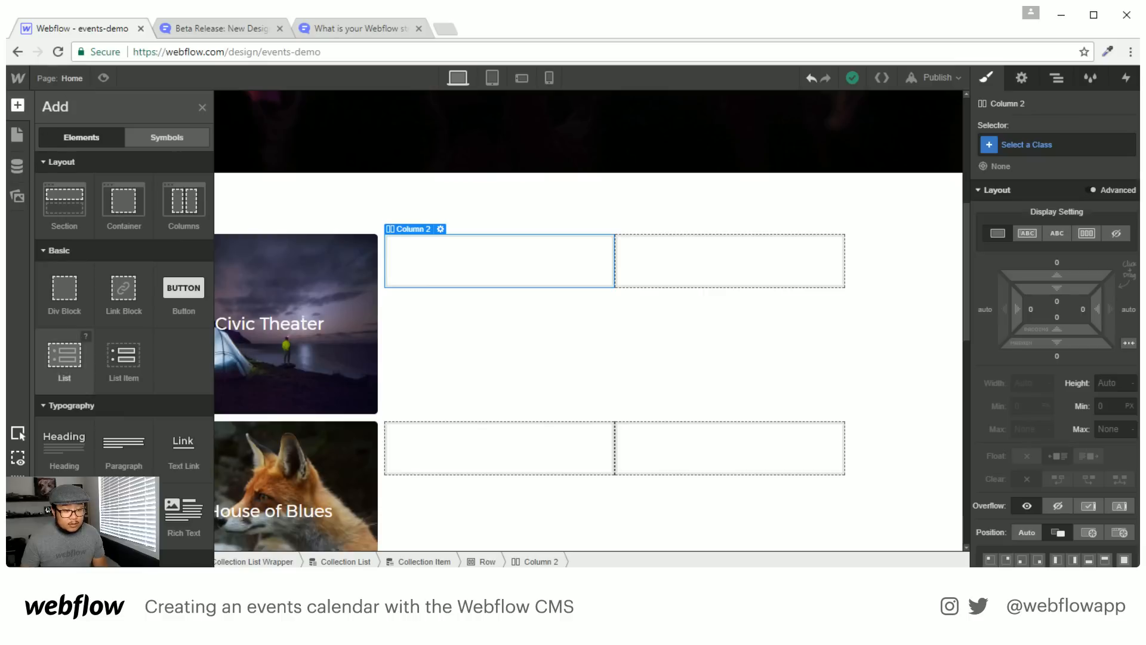
{"action": "left_click_drag", "start_coordinate": [64, 514], "coordinate": [427, 296]}
{"action": "left_click", "coordinate": [449, 293]}
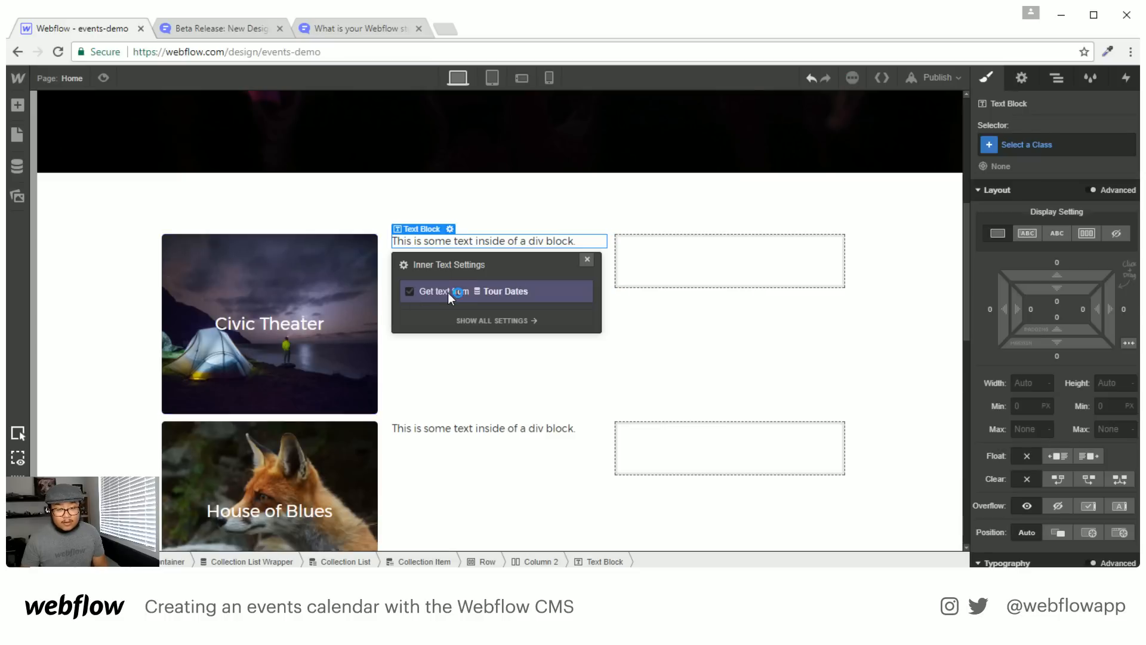
{"action": "left_click", "coordinate": [471, 312]}
{"action": "left_click", "coordinate": [468, 356]}
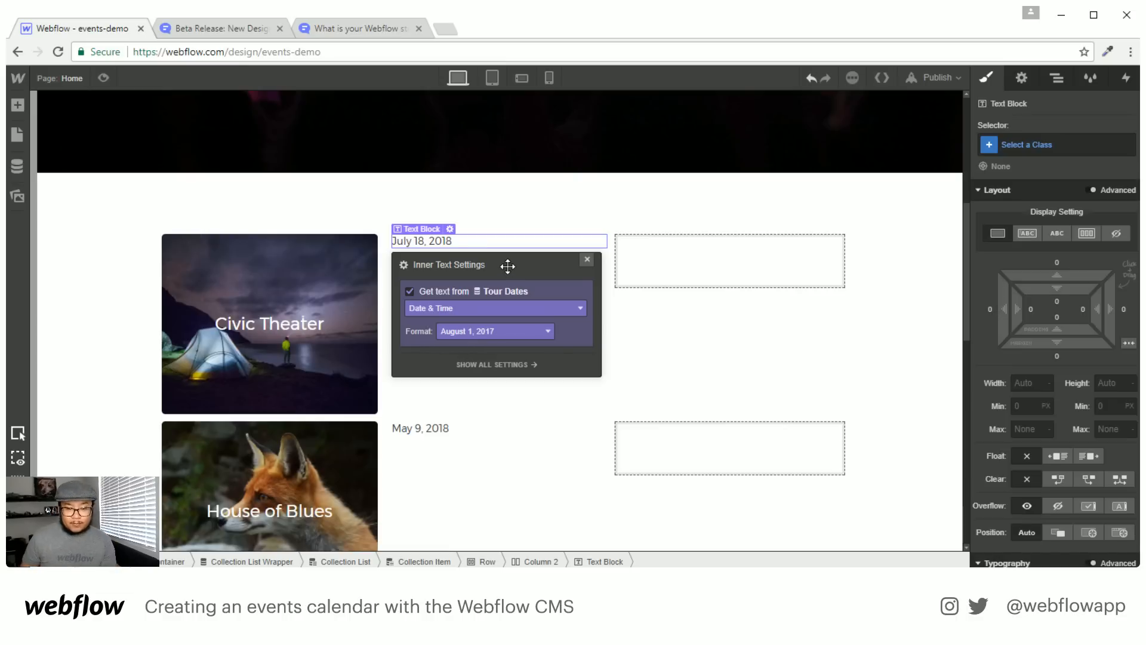
Format the date as the full month name ('August') and give the text the class 'month'
{"action": "mouse_move", "coordinate": [508, 266]}
{"action": "left_mouse_down"}
{"action": "mouse_move", "coordinate": [704, 325]}
{"action": "mouse_move", "coordinate": [697, 320]}
{"action": "left_mouse_up"}
{"action": "left_click", "coordinate": [645, 384]}
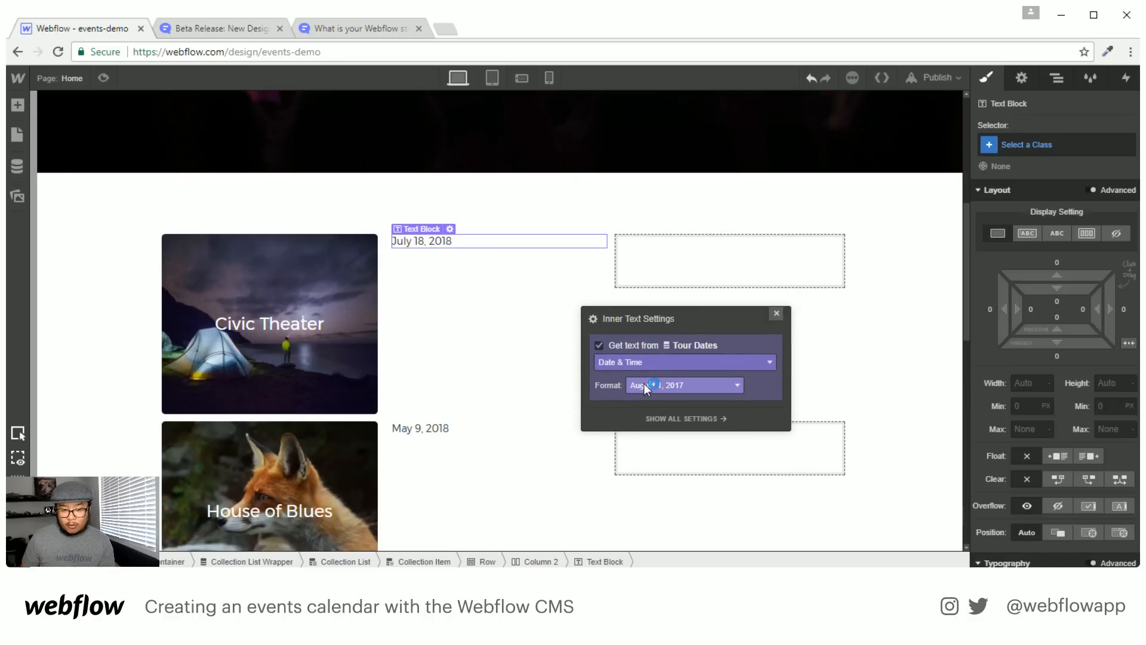
{"action": "left_click", "coordinate": [681, 387]}
{"action": "scroll", "coordinate": [683, 472], "scroll_direction": "down", "scroll_amount": 3}
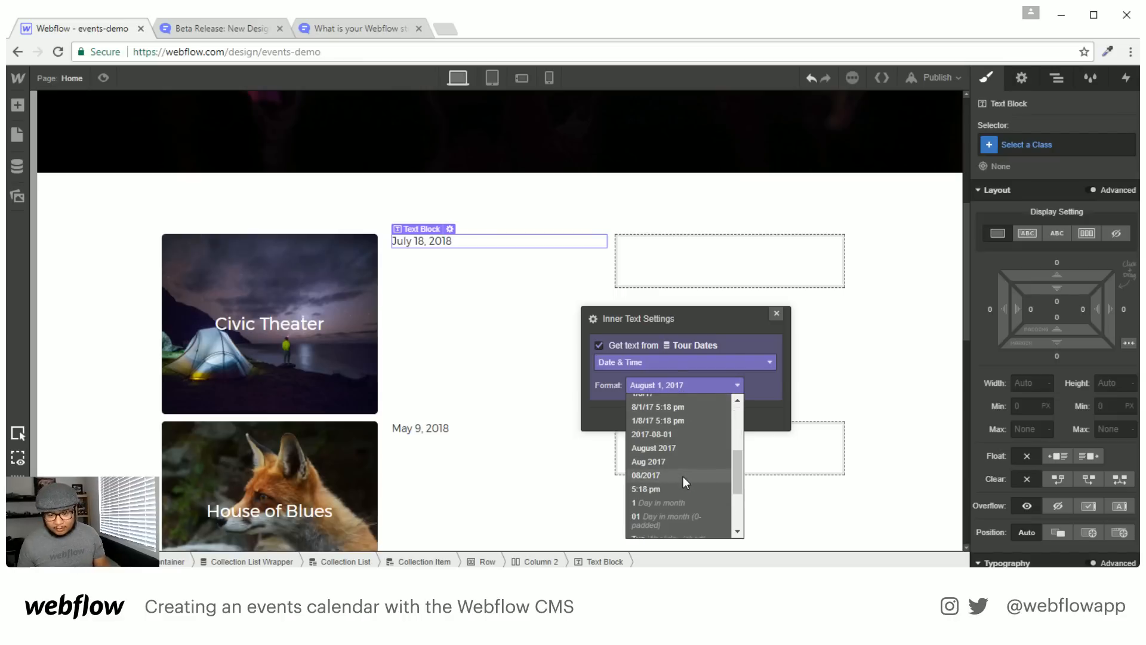
{"action": "scroll", "coordinate": [683, 477], "scroll_direction": "down", "scroll_amount": 3}
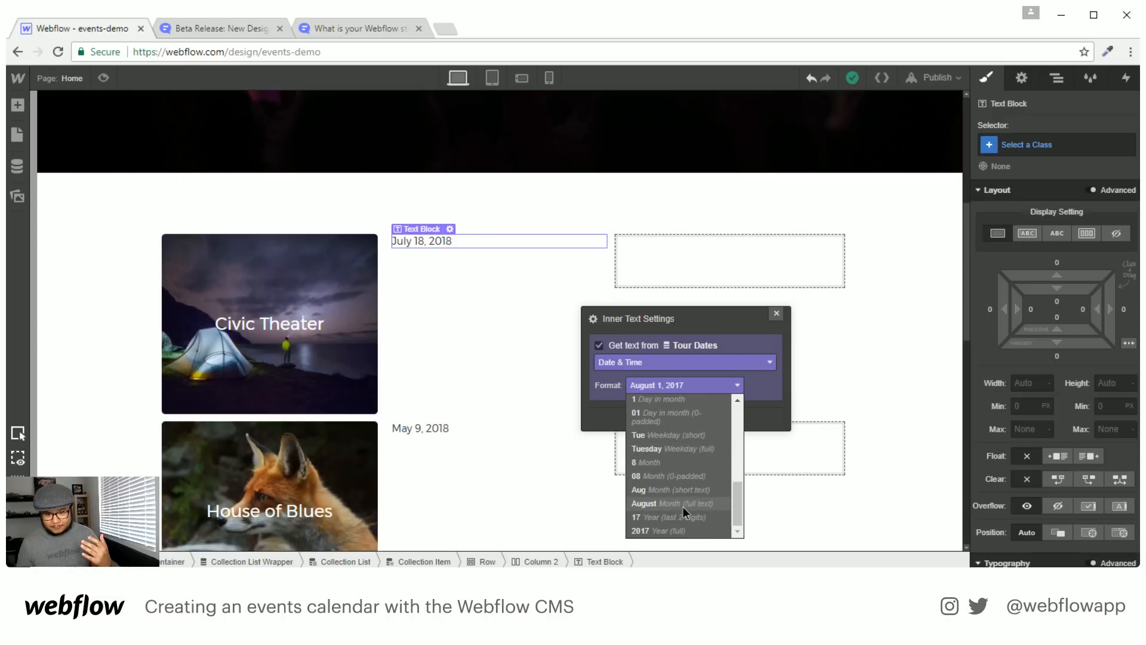
{"action": "left_click", "coordinate": [683, 506]}
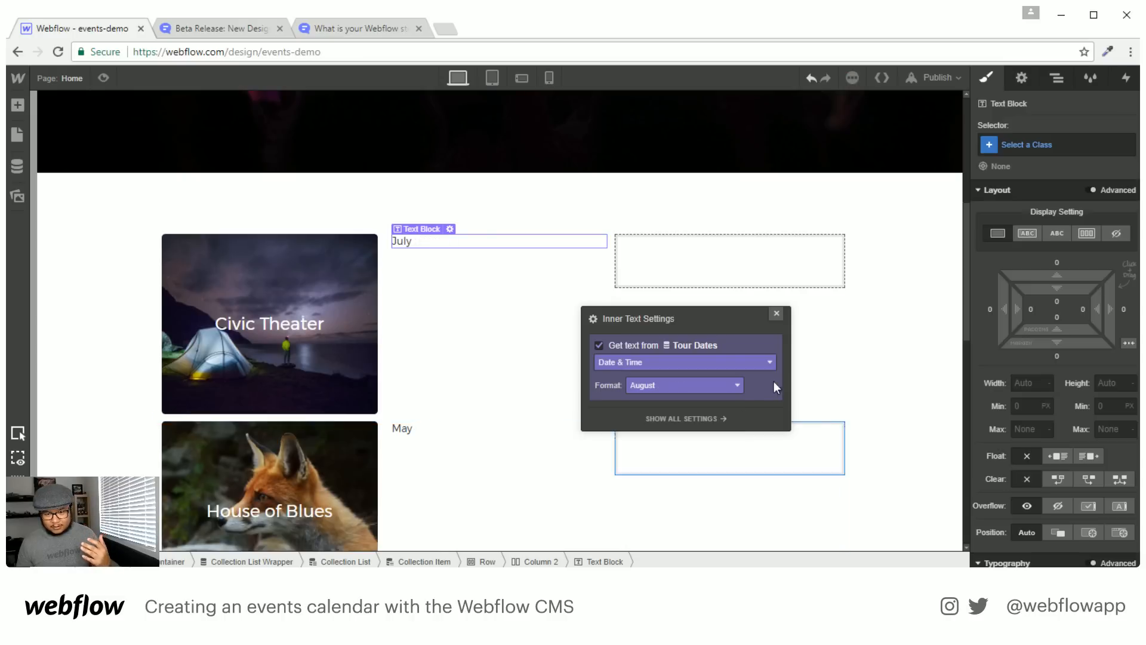
{"action": "left_click", "coordinate": [777, 314]}
{"action": "left_click", "coordinate": [1027, 145]}
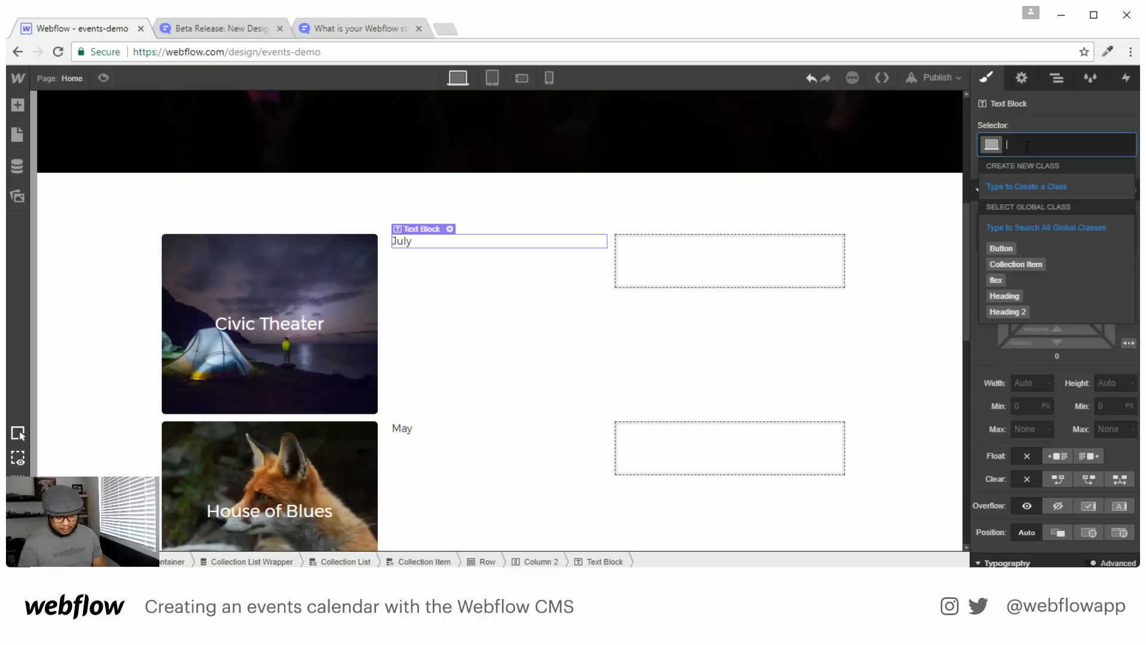
{"action": "type", "text": "month"}
{"action": "key", "text": "Return"}
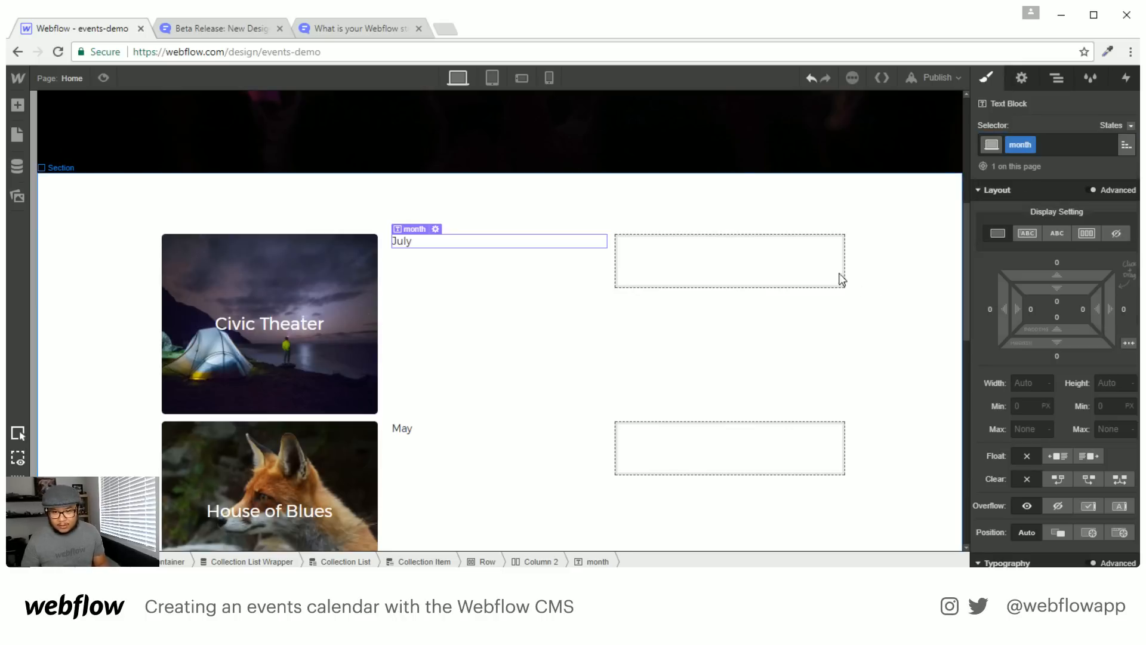
{"action": "scroll", "coordinate": [1028, 434], "scroll_direction": "down", "scroll_amount": 1}
Set the month text to 34 px size, 40 px line height, and inline-block display
{"action": "scroll", "coordinate": [1028, 434], "scroll_direction": "down", "scroll_amount": 3}
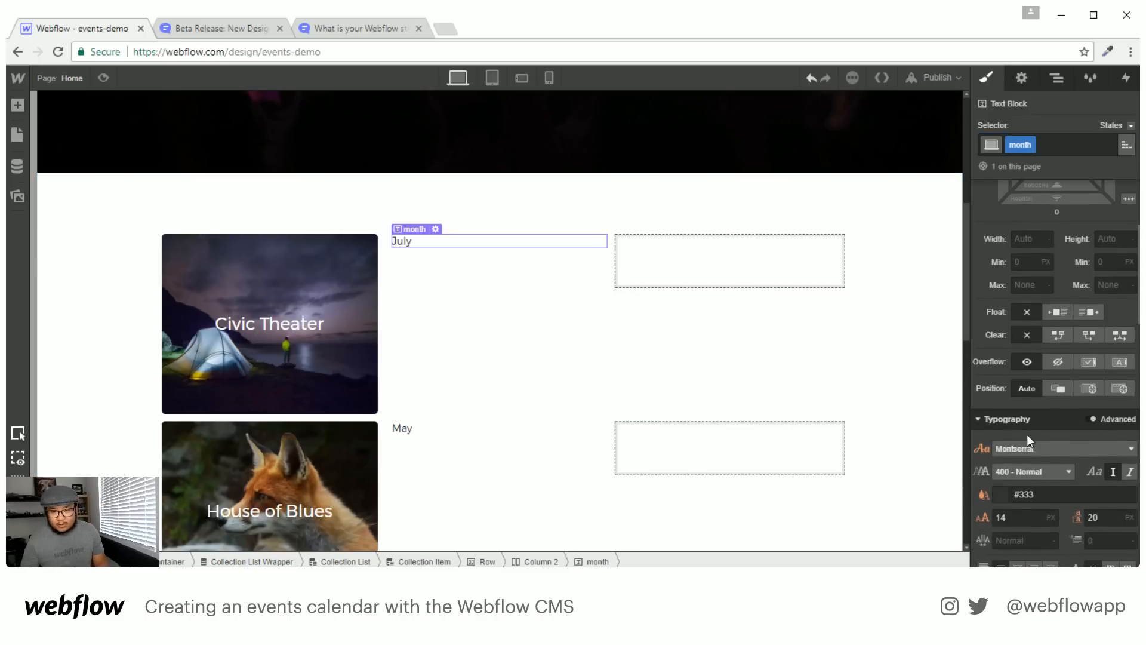
{"action": "left_click", "coordinate": [1020, 450]}
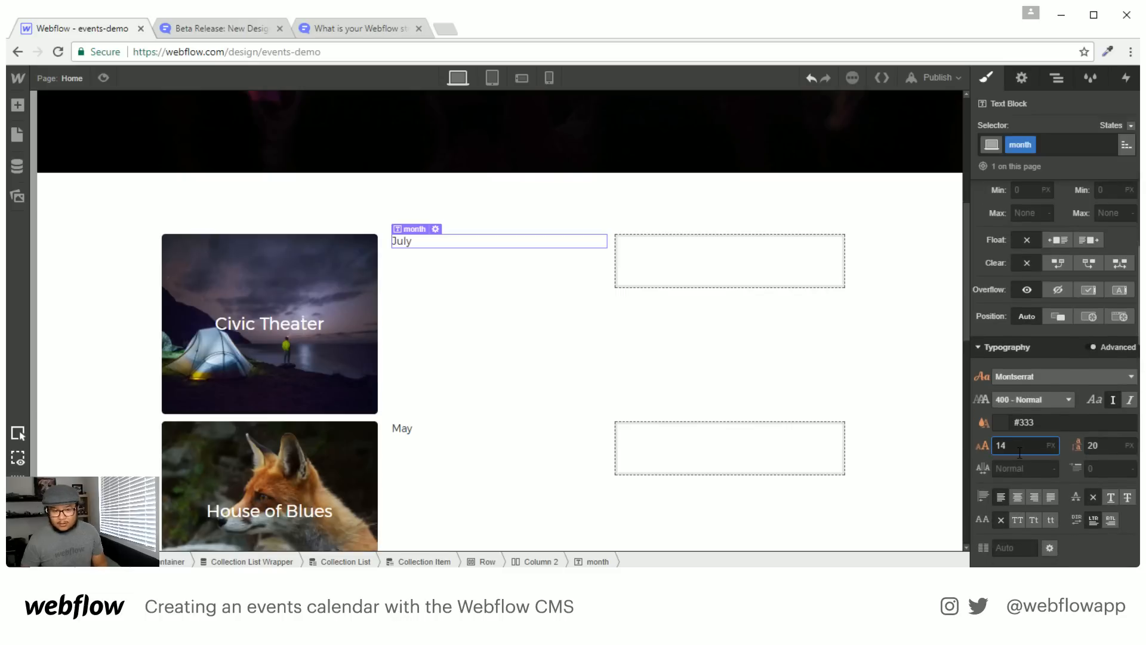
{"action": "key", "text": "shift+Up"}
{"action": "key", "text": "shift+Up"}
{"action": "key", "text": "shift+Up"}
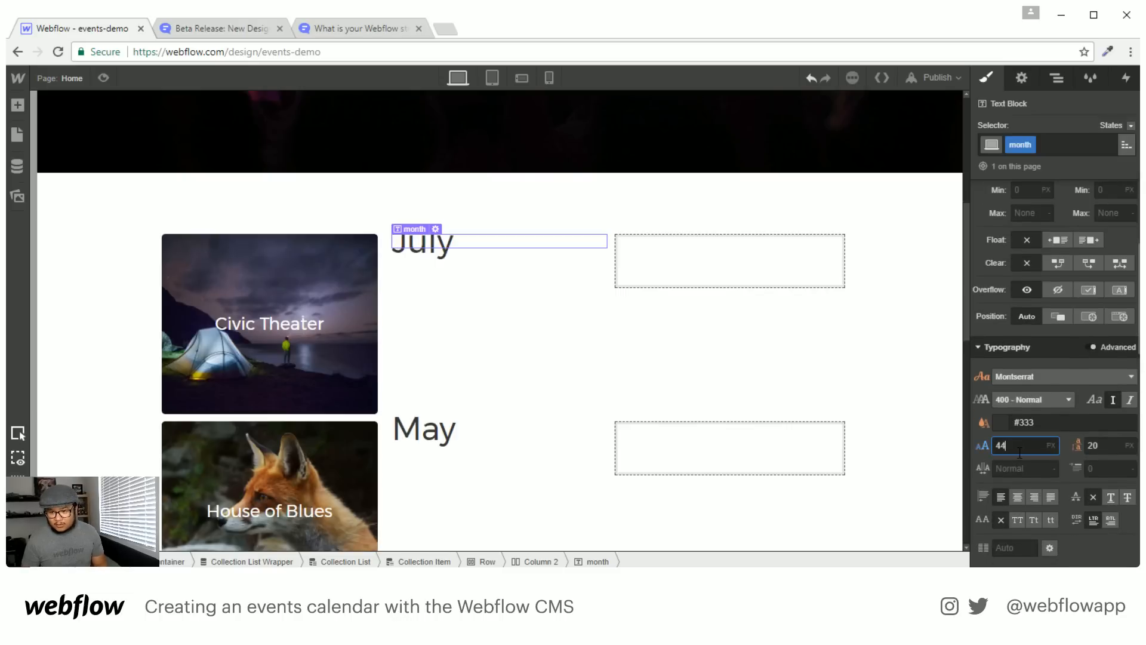
{"action": "key", "text": "shift+Down"}
{"action": "key", "text": "Tab"}
{"action": "key", "text": "shift+Up"}
{"action": "key", "text": "shift+Up"}
{"action": "key", "text": "shift+Up"}
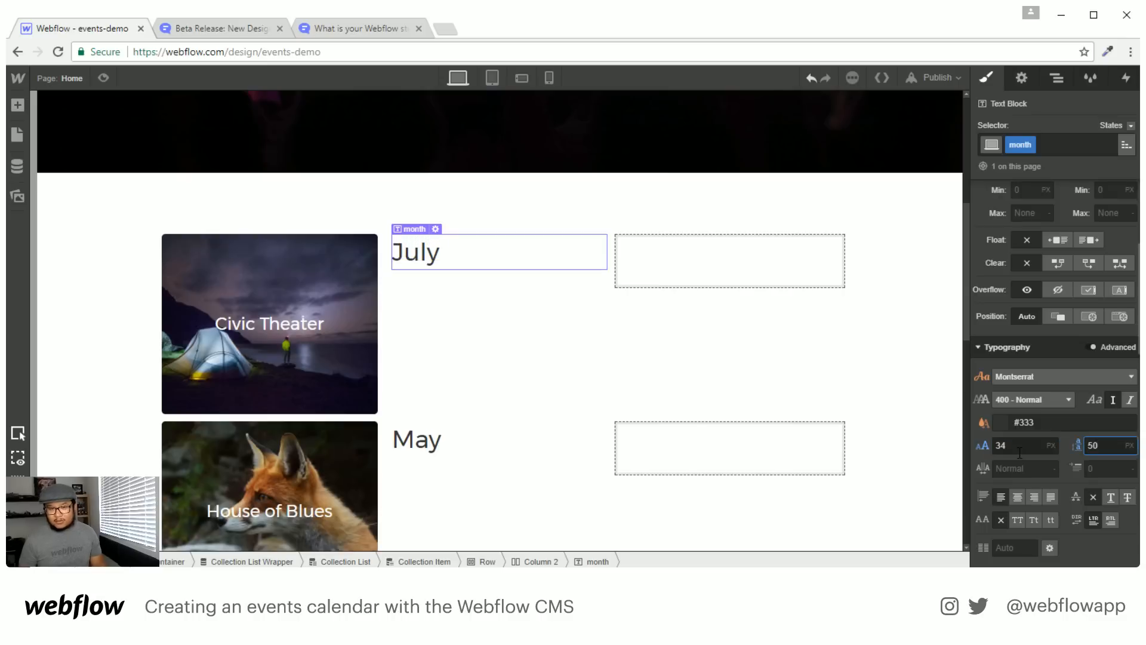
{"action": "key", "text": "shift+Down"}
{"action": "scroll", "coordinate": [1078, 338], "scroll_direction": "up", "scroll_amount": 2}
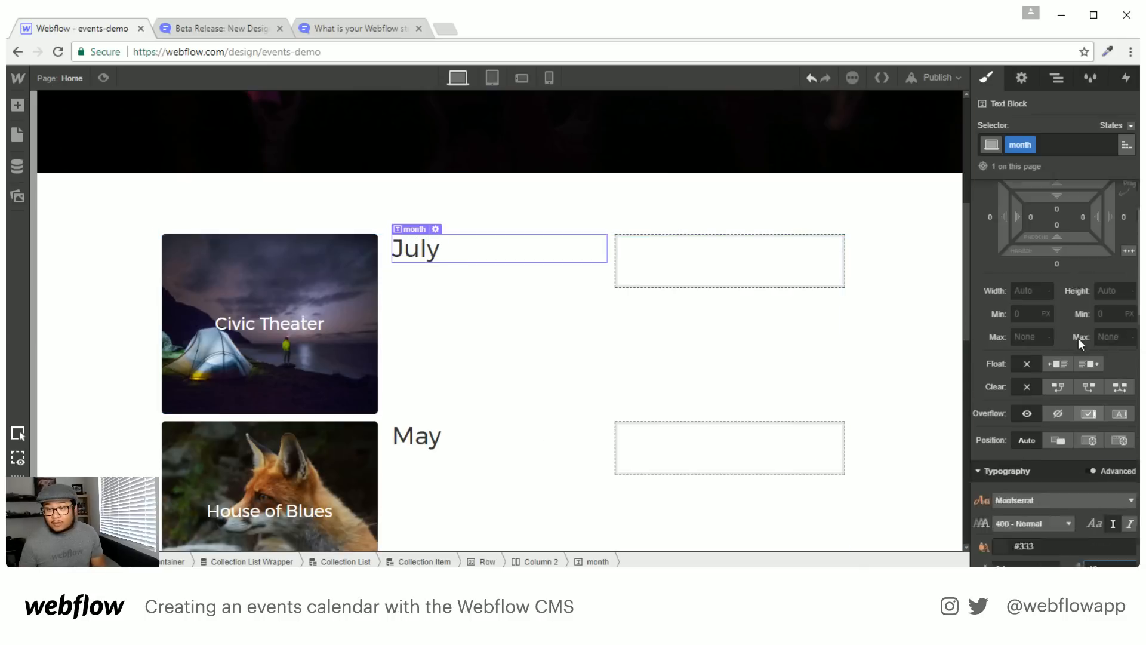
{"action": "scroll", "coordinate": [1078, 338], "scroll_direction": "up", "scroll_amount": 3}
{"action": "left_click", "coordinate": [1028, 233]}
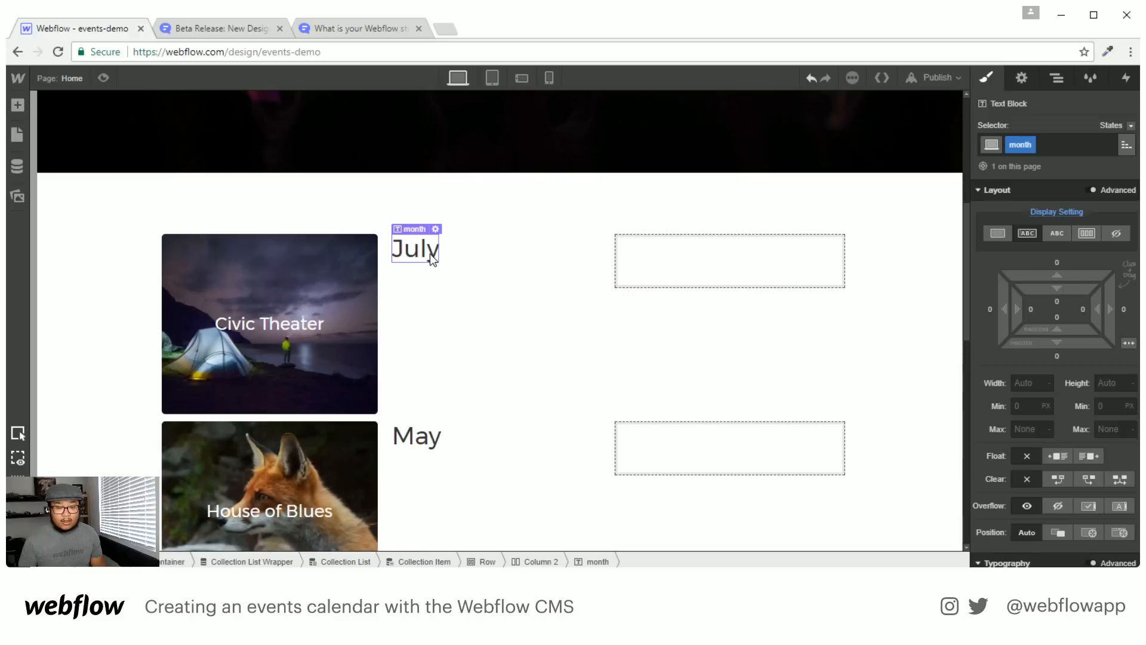
Add a Text Block under the month bound to Date & Time with the '01' day format
{"action": "key", "text": "a"}
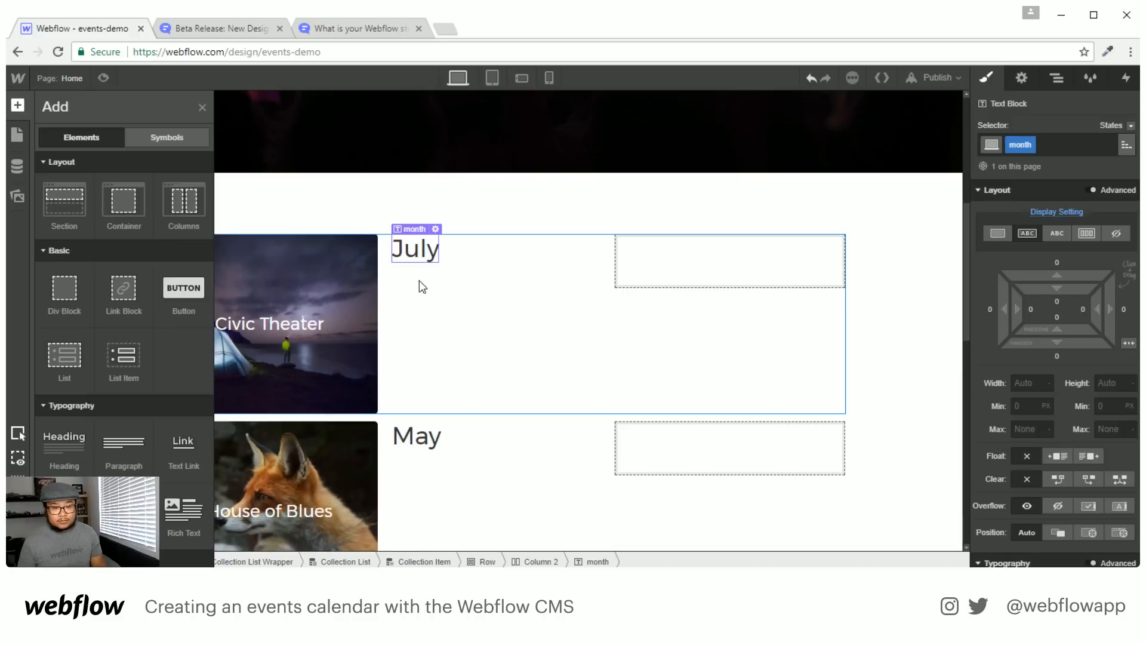
{"action": "left_click_drag", "start_coordinate": [64, 520], "coordinate": [474, 276]}
{"action": "left_click", "coordinate": [440, 338]}
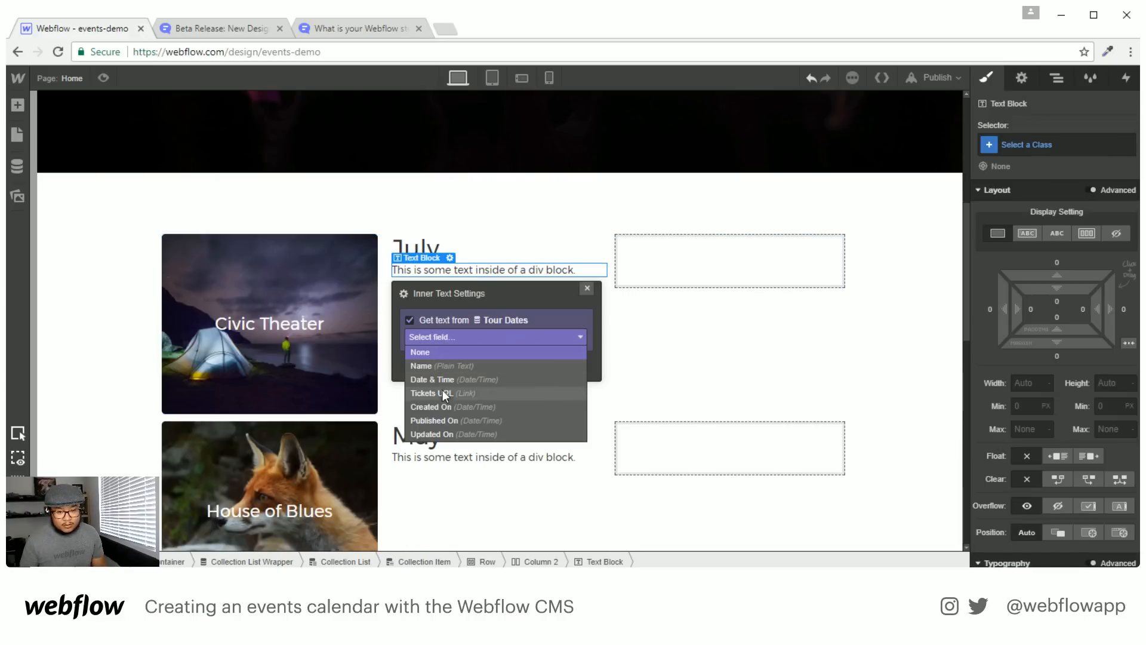
{"action": "left_click", "coordinate": [443, 389]}
{"action": "left_click", "coordinate": [460, 361]}
{"action": "scroll", "coordinate": [499, 475], "scroll_direction": "down", "scroll_amount": 5}
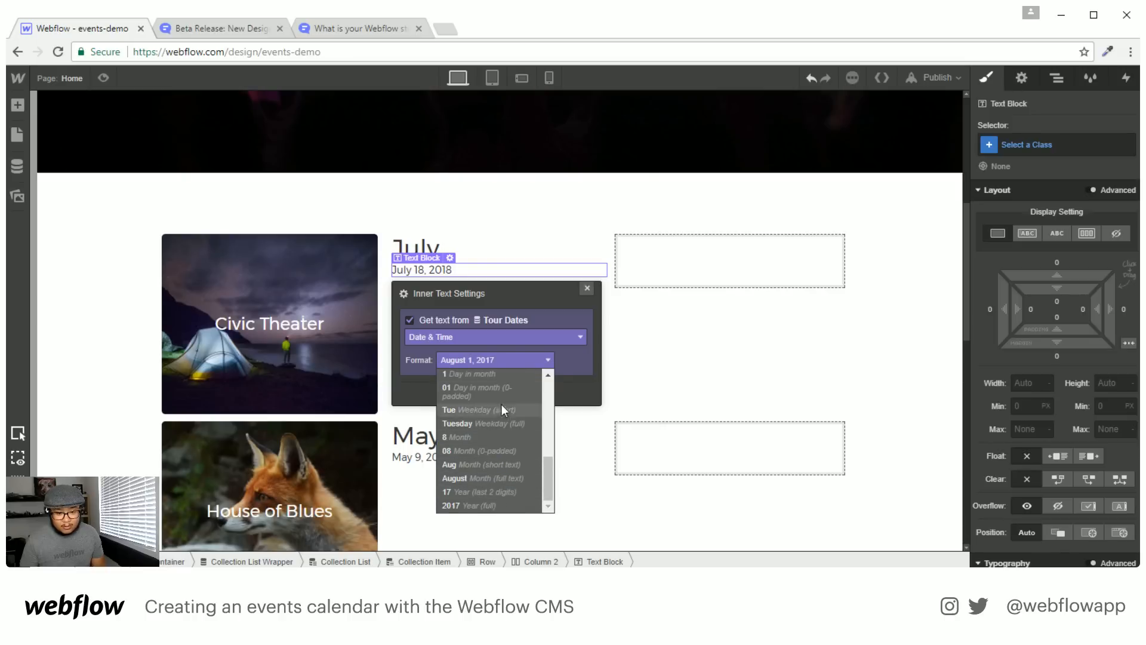
{"action": "scroll", "coordinate": [500, 400], "scroll_direction": "up", "scroll_amount": 2}
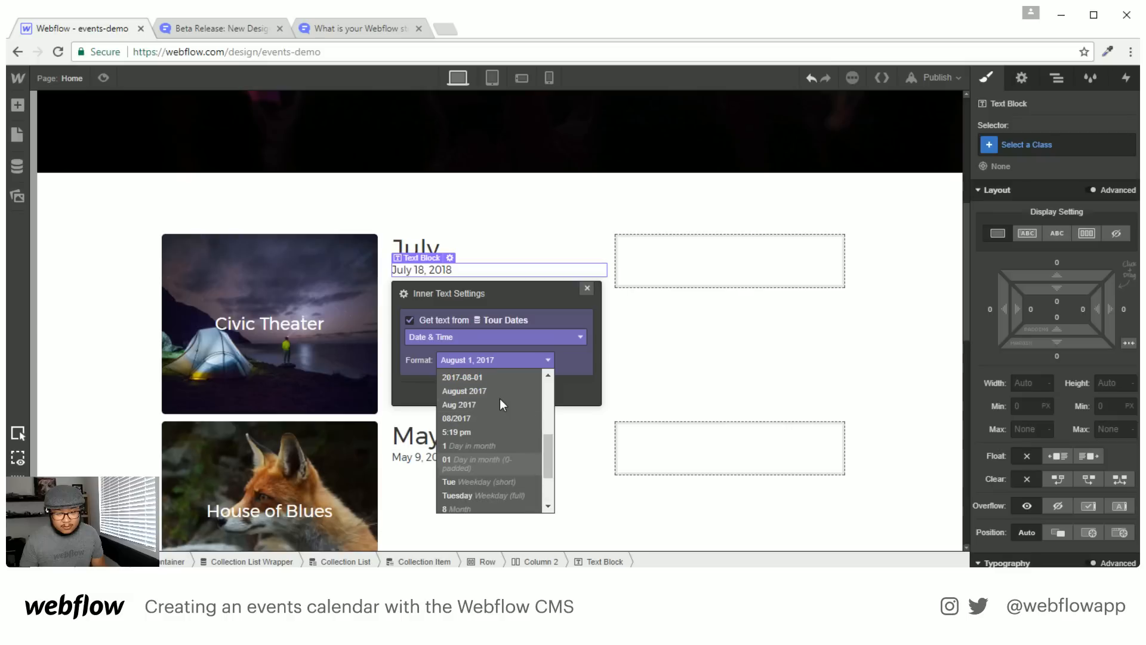
{"action": "left_click", "coordinate": [507, 460]}
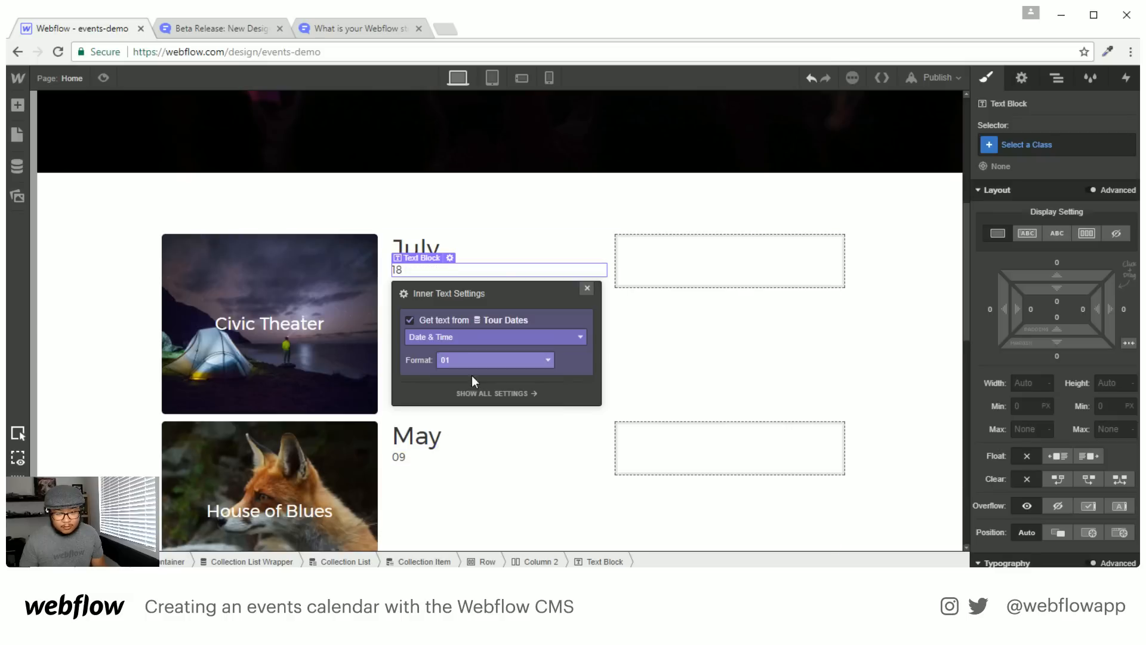
{"action": "left_click", "coordinate": [587, 289]}
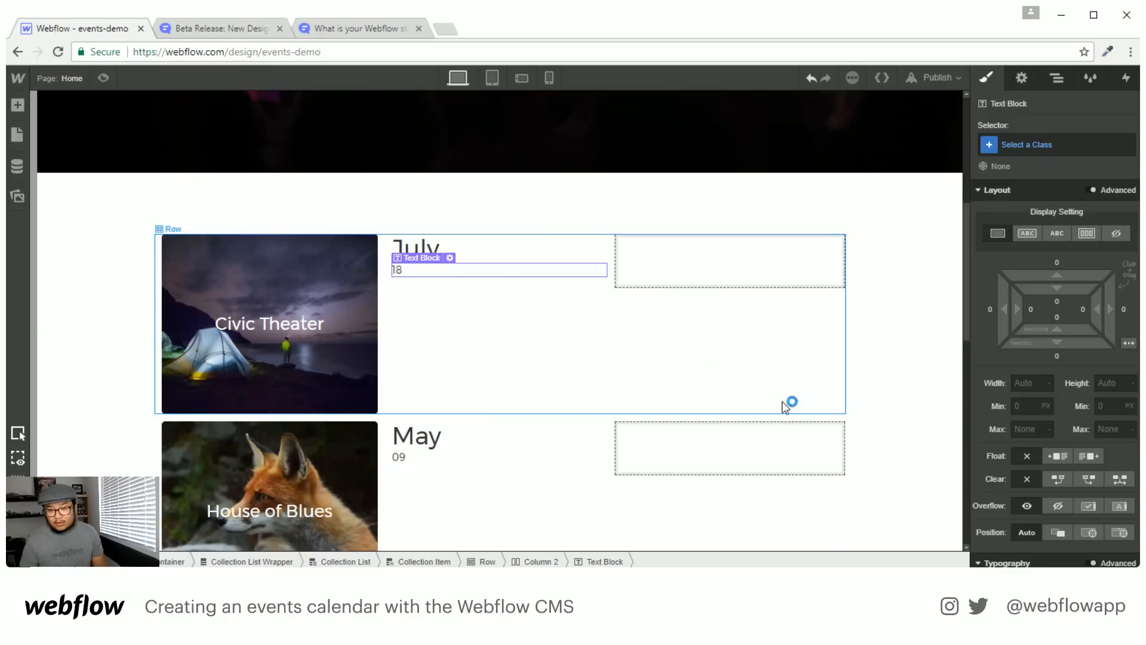
Give the day number 44 px font size and 50 px line height
{"action": "scroll", "coordinate": [1059, 437], "scroll_direction": "down", "scroll_amount": 5}
{"action": "left_click", "coordinate": [1019, 374]}
{"action": "type", "text": "44"}
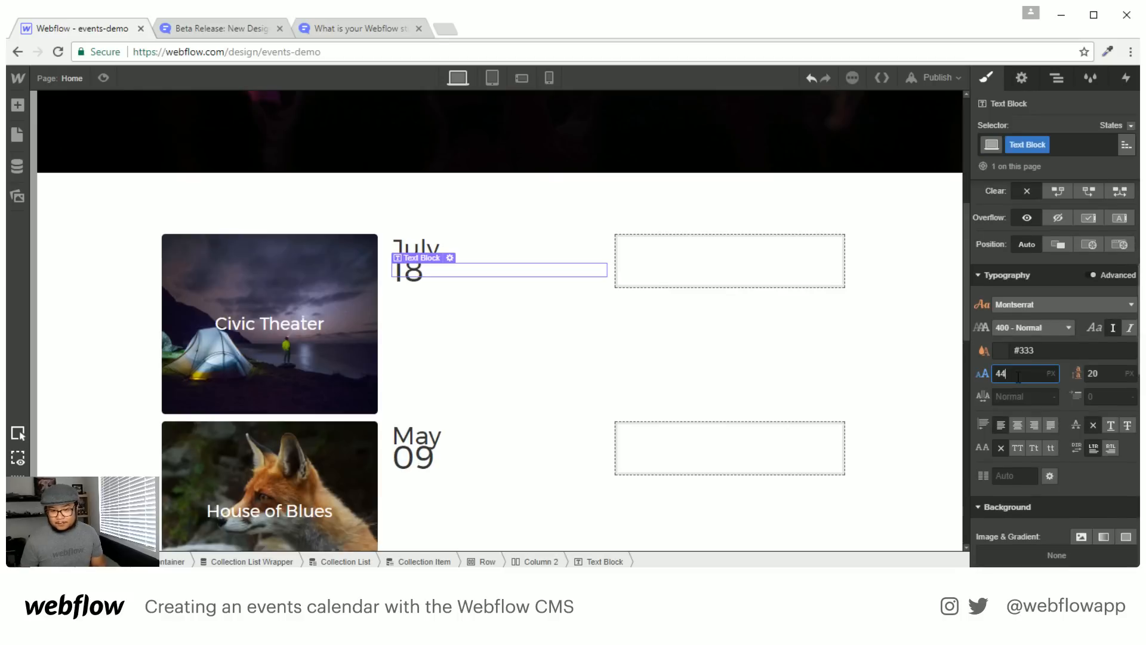
{"action": "key", "text": "Tab"}
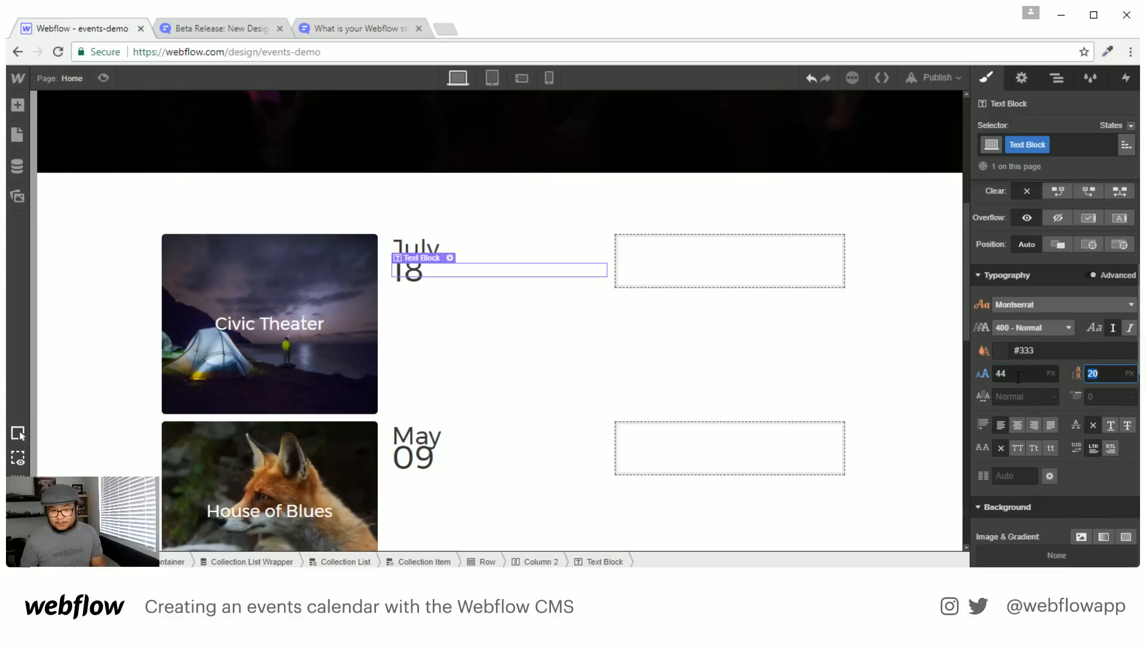
{"action": "type", "text": "50"}
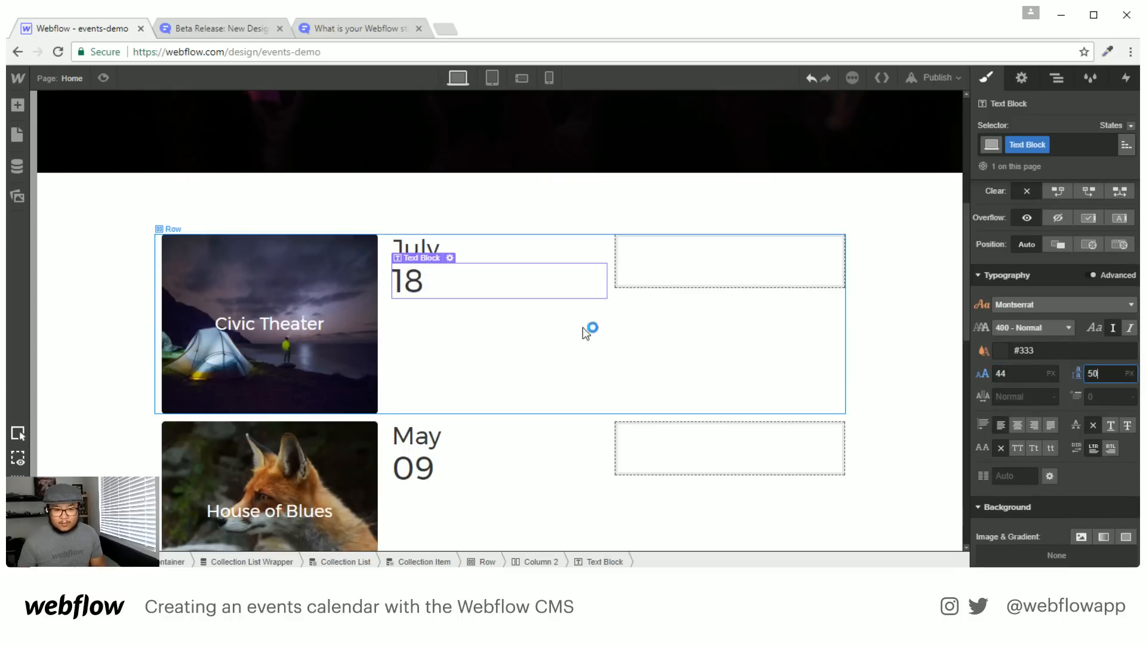
{"action": "left_click", "coordinate": [519, 340]}
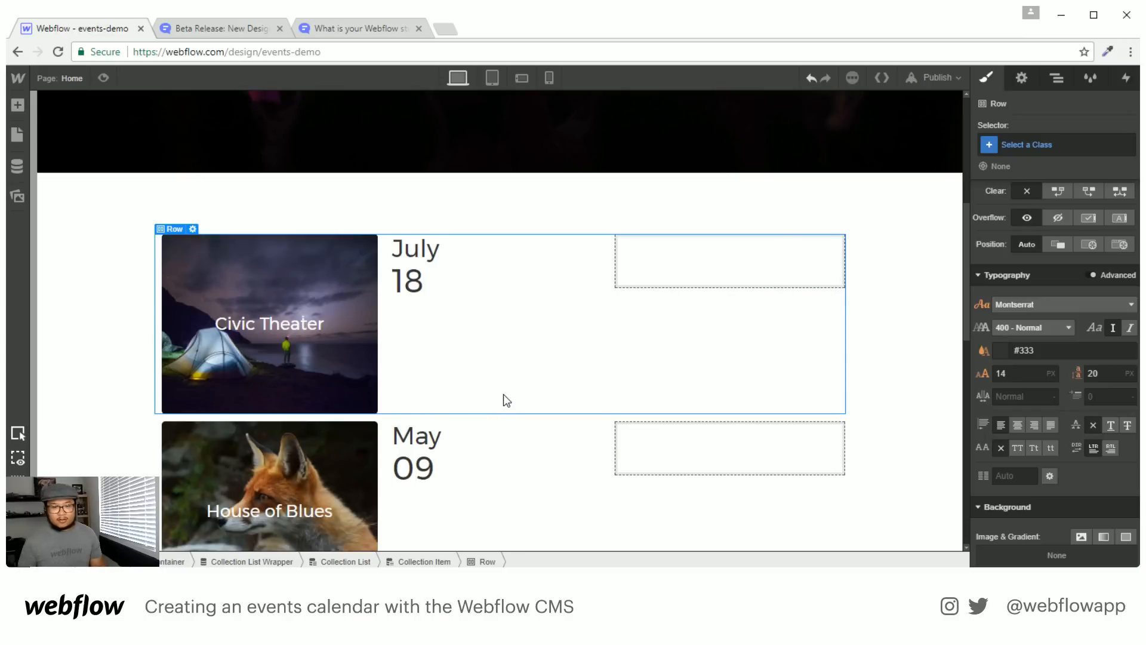
Add a button to each row's third column linked to the Tickets URL field
{"action": "left_click", "coordinate": [654, 261]}
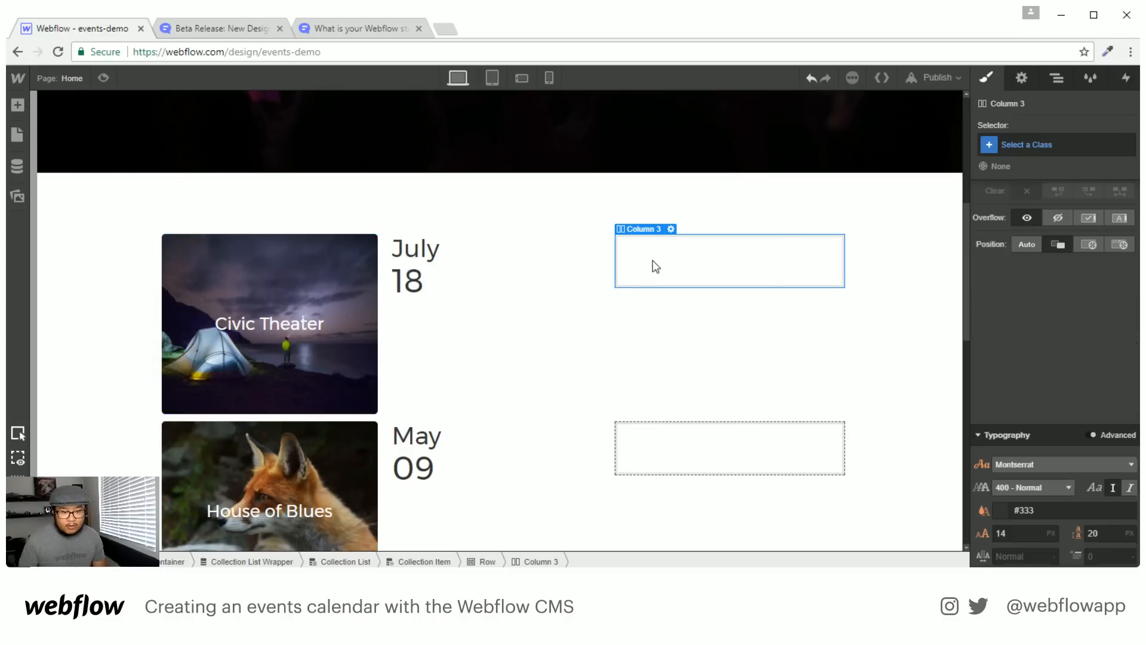
{"action": "key", "text": "a"}
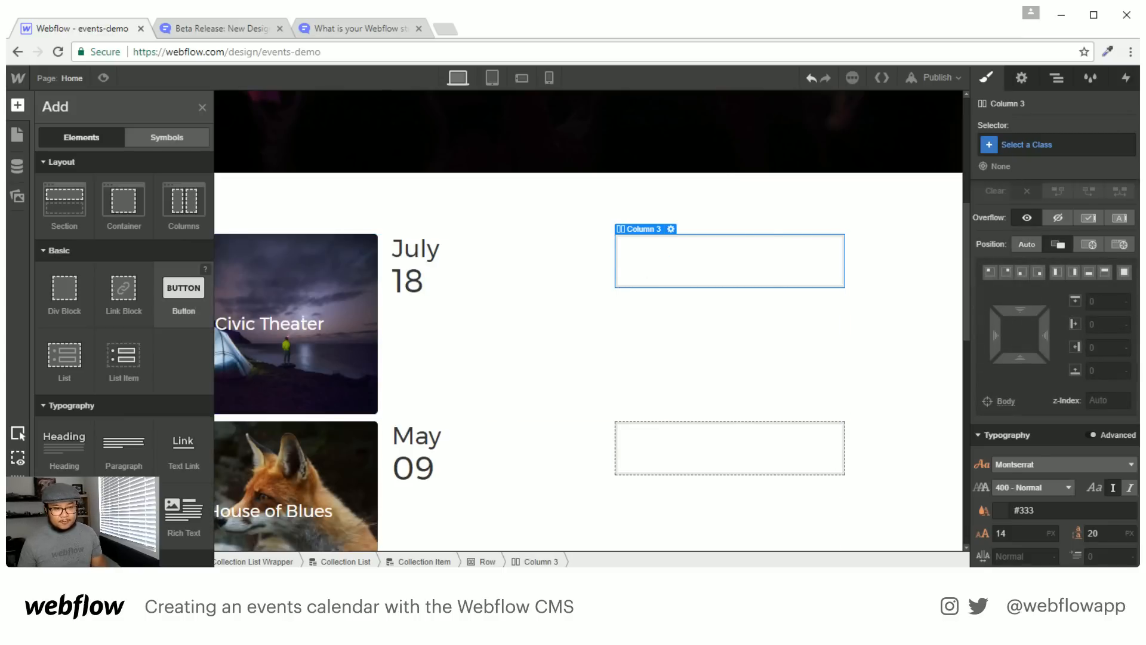
{"action": "left_click_drag", "start_coordinate": [182, 295], "coordinate": [699, 290]}
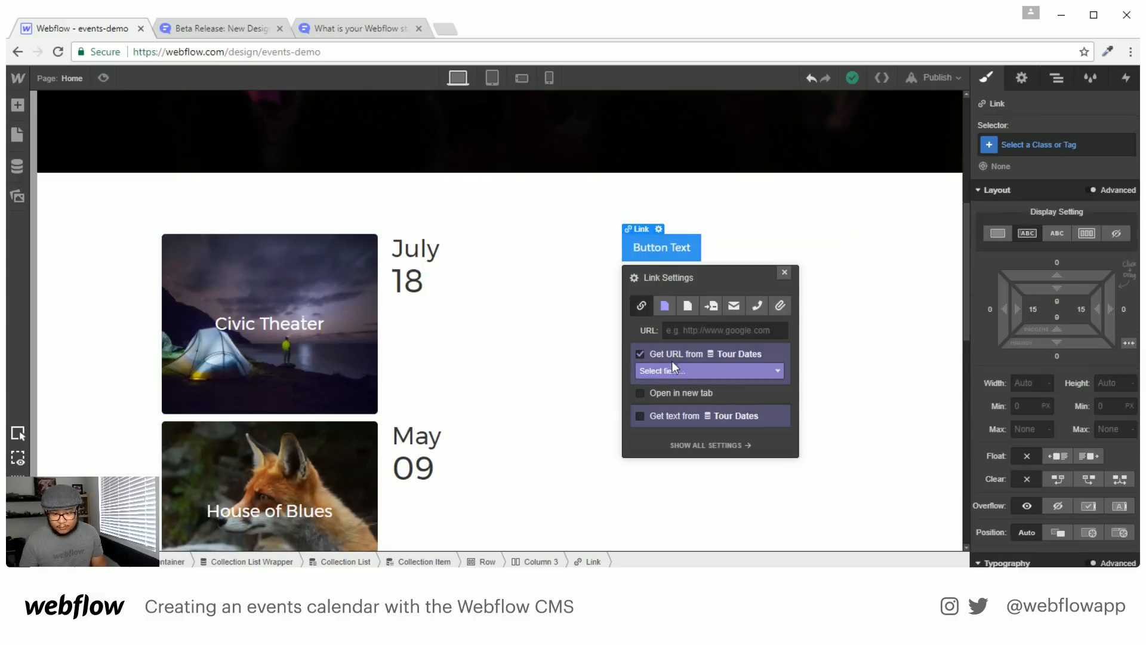
{"action": "left_click", "coordinate": [671, 371]}
{"action": "left_click", "coordinate": [687, 396]}
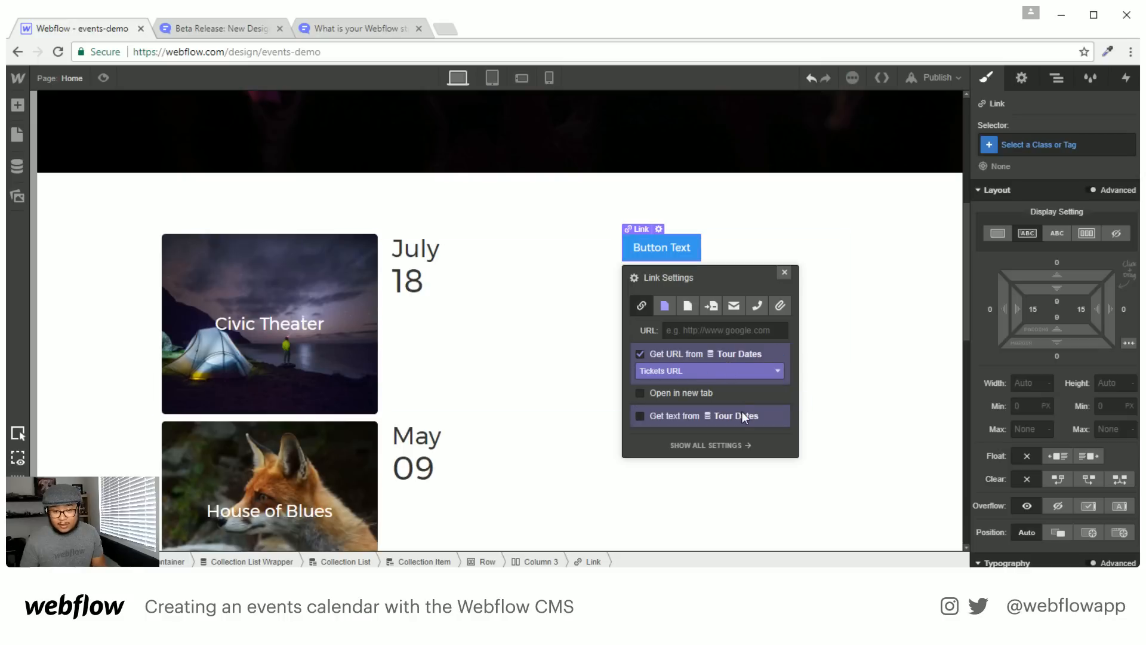
{"action": "left_click", "coordinate": [785, 272]}
Change the button label from Button Text to 'Buy Tickets'
{"action": "double_click", "coordinate": [647, 247]}
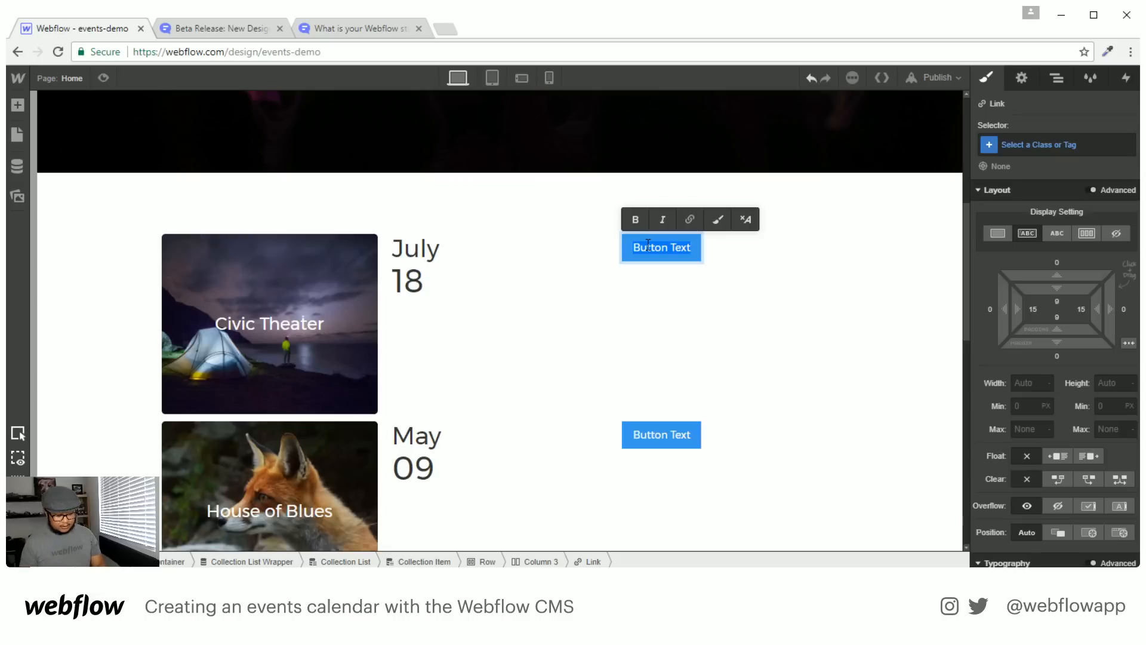
{"action": "type", "text": "Buy Tickets"}
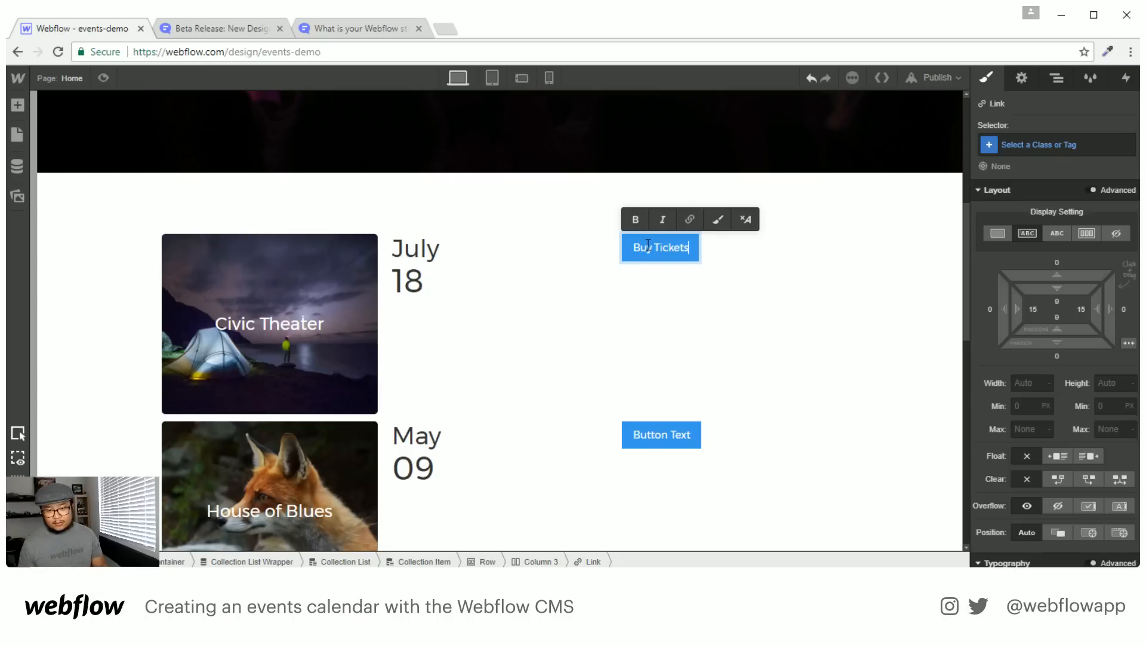
{"action": "key", "text": "Escape"}
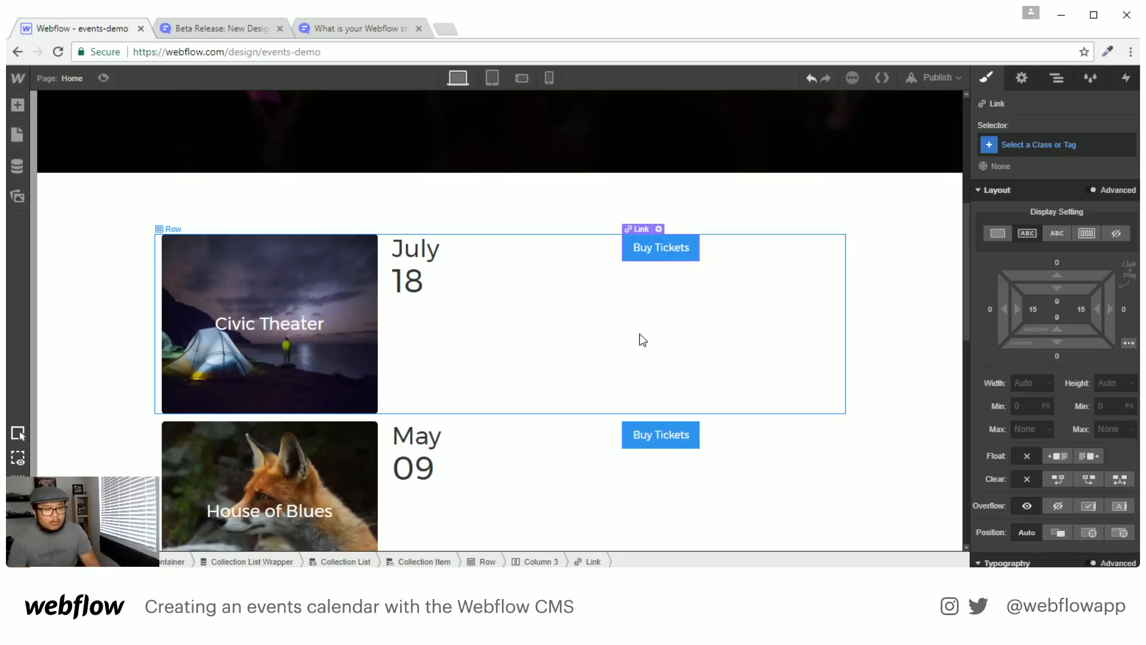
{"action": "left_click", "coordinate": [316, 378]}
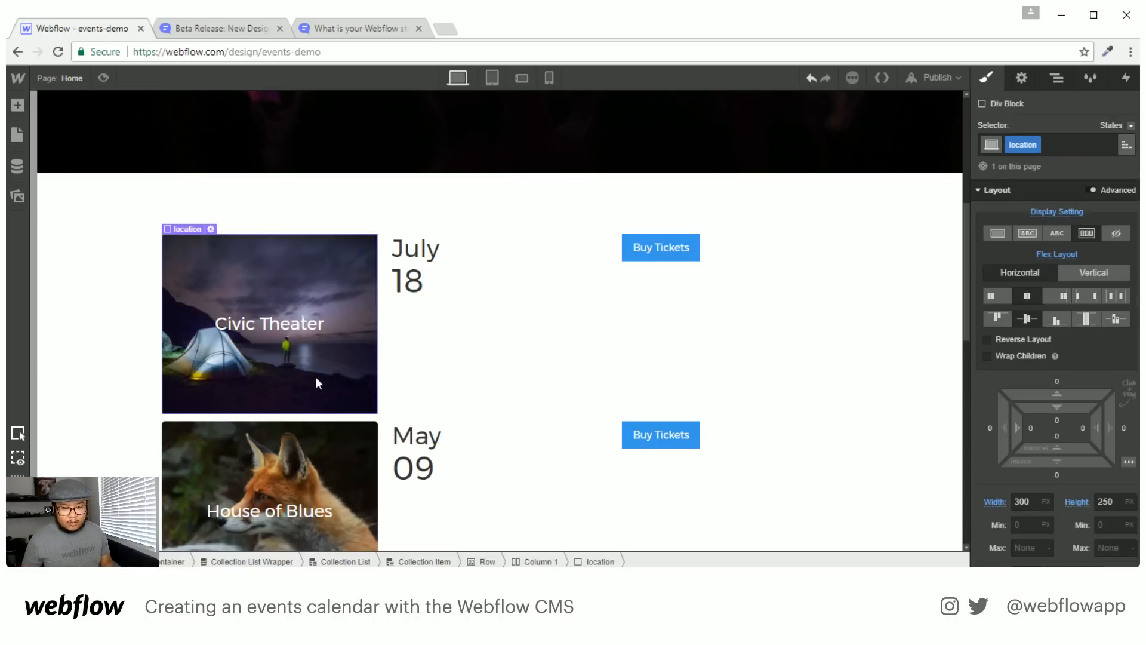
Add a Text Link below Buy Tickets in Column 3, linked to the Current Tour Date page
{"action": "key", "text": "a"}
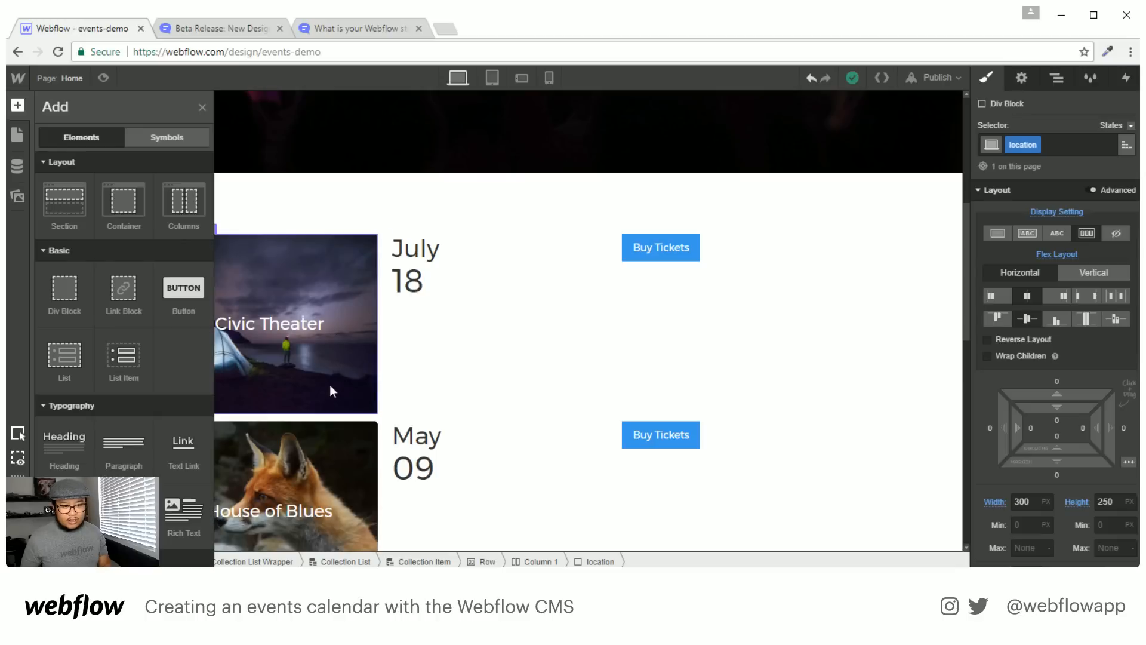
{"action": "key", "text": "a"}
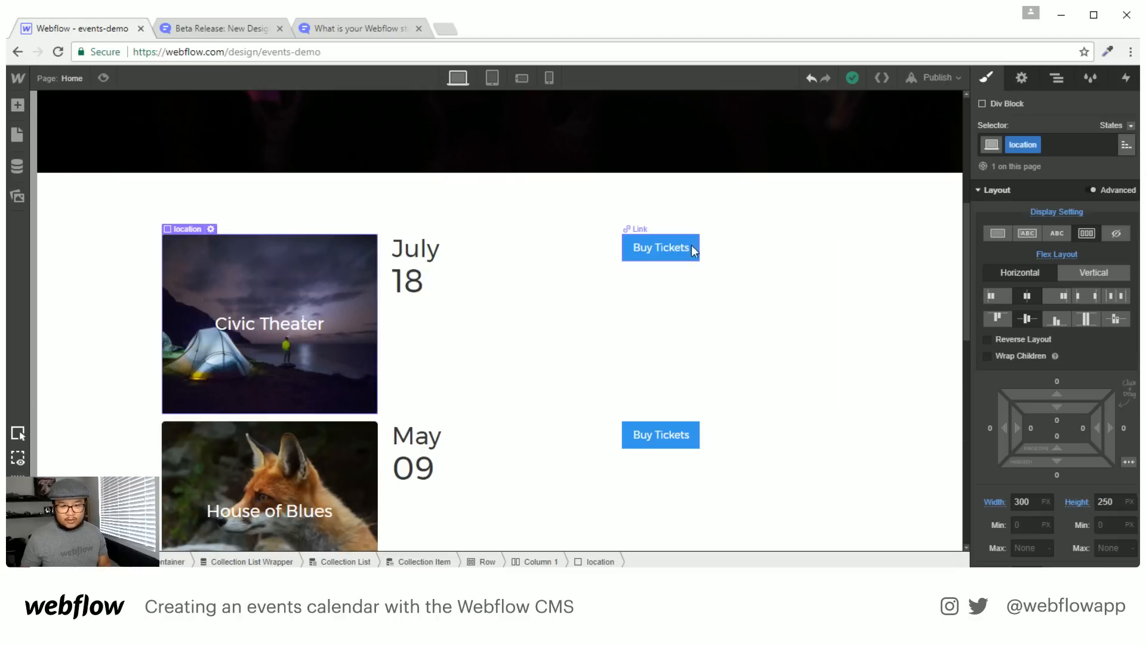
{"action": "left_click", "coordinate": [691, 247]}
{"action": "key", "text": "a"}
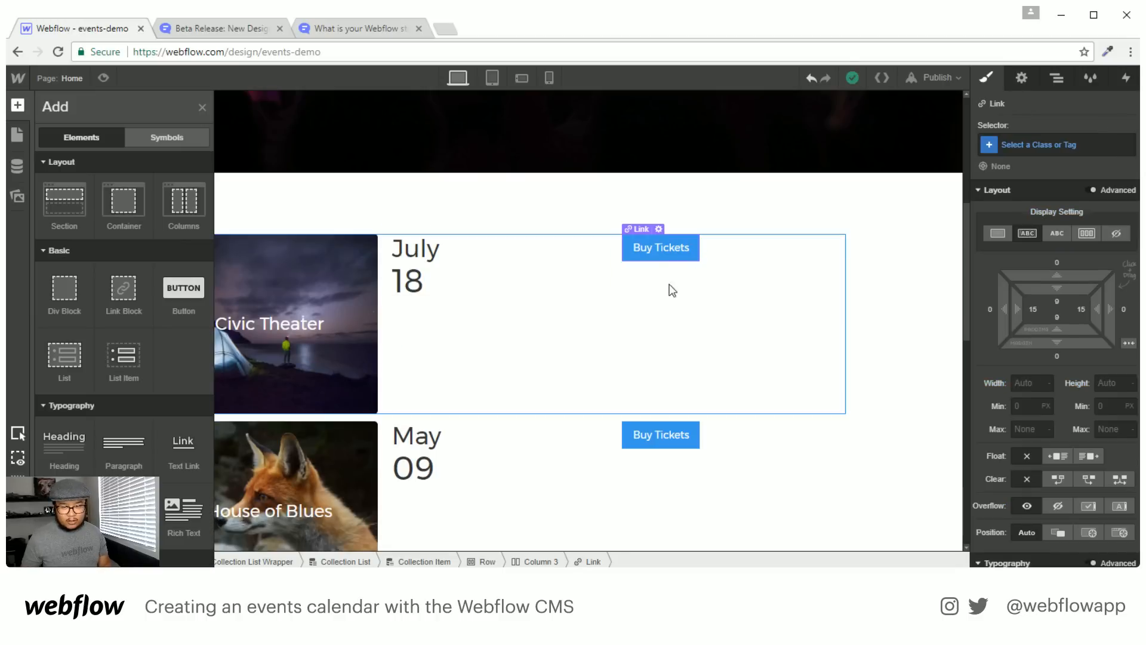
{"action": "left_click_drag", "start_coordinate": [183, 448], "coordinate": [754, 265]}
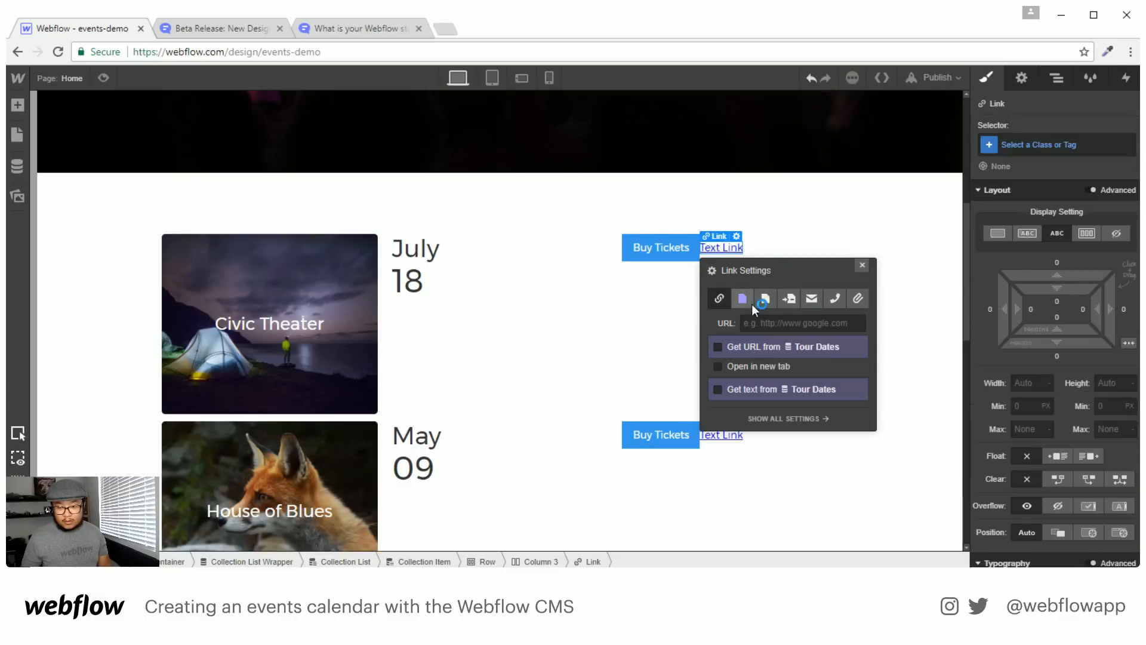
{"action": "left_click", "coordinate": [744, 299]}
{"action": "left_click", "coordinate": [759, 323]}
{"action": "left_click", "coordinate": [770, 346]}
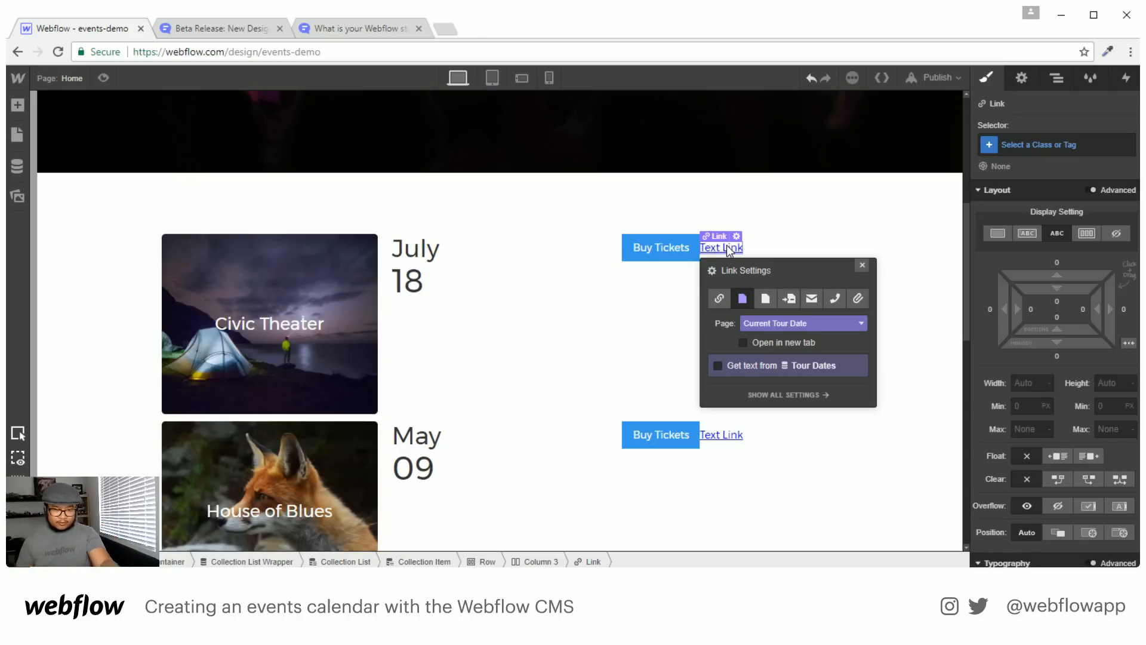
{"action": "left_click", "coordinate": [862, 266]}
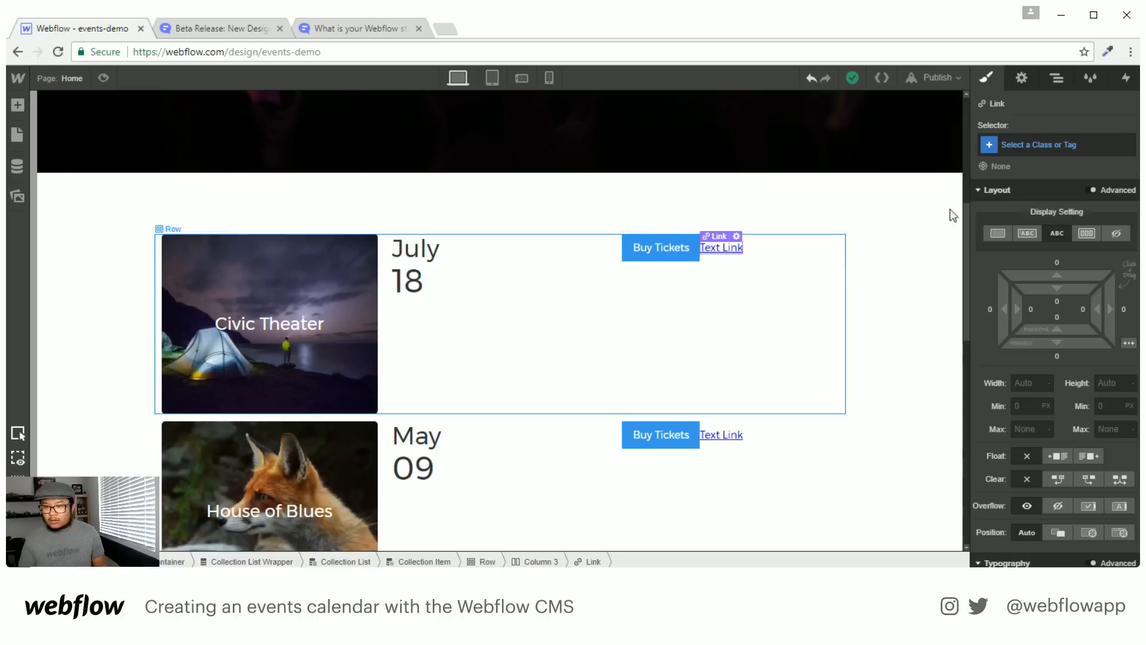
Set the link to display Block with a 10px top margin and text 'Learn More >'
{"action": "left_click", "coordinate": [997, 233]}
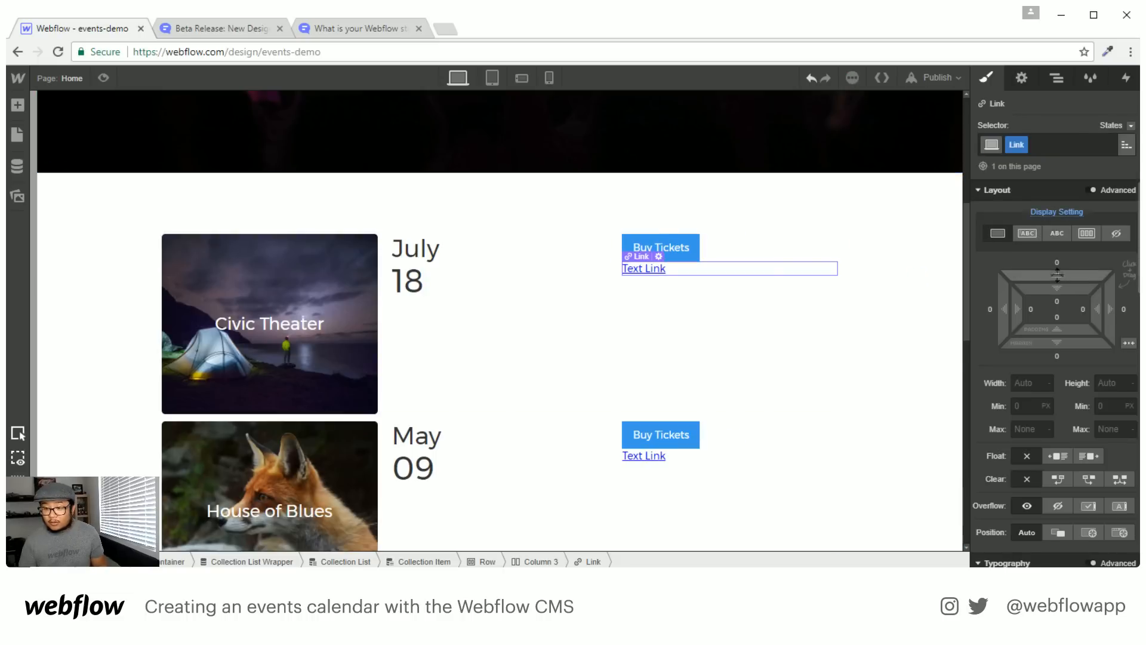
{"action": "left_click_drag", "start_coordinate": [1057, 274], "coordinate": [1058, 251]}
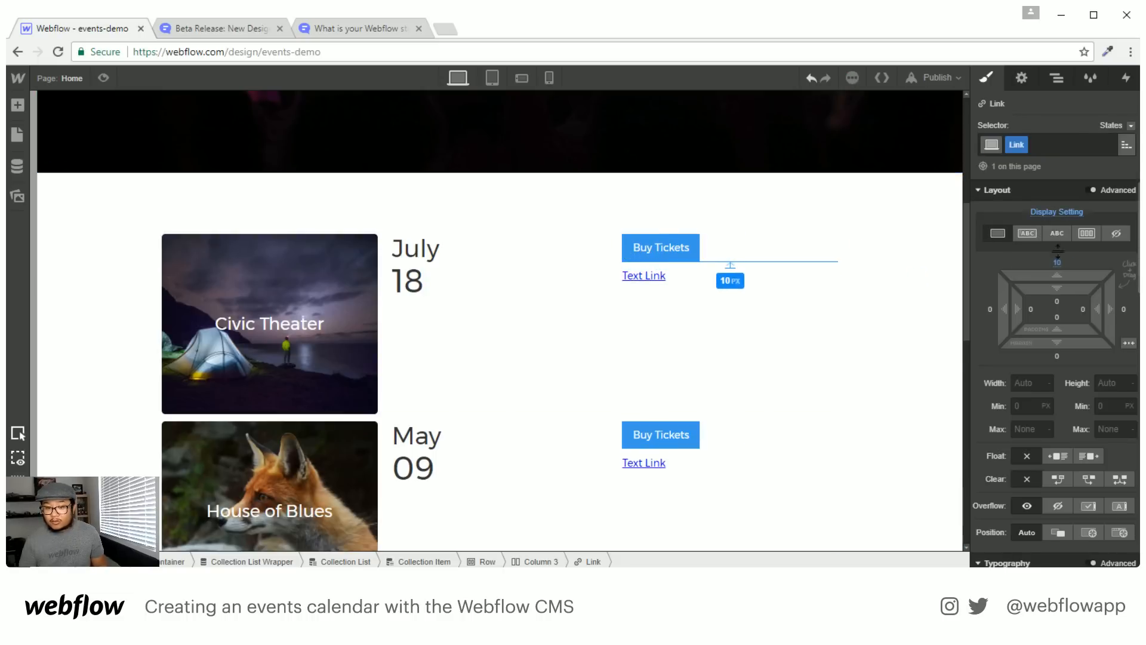
{"action": "double_click", "coordinate": [665, 278]}
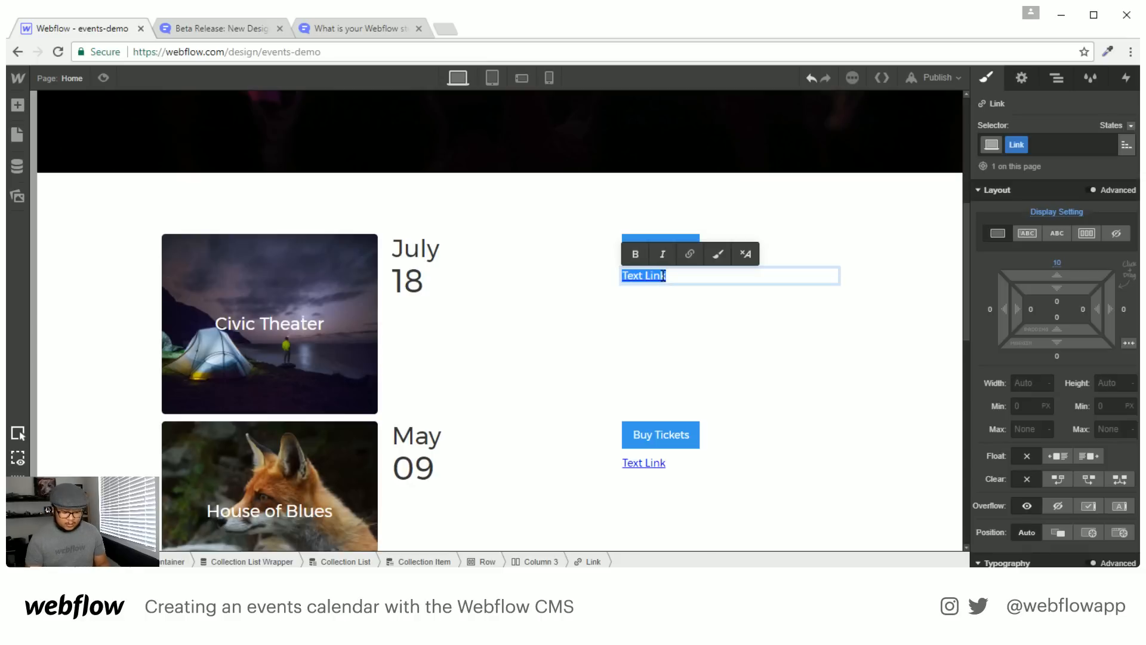
{"action": "type", "text": "Learn More >"}
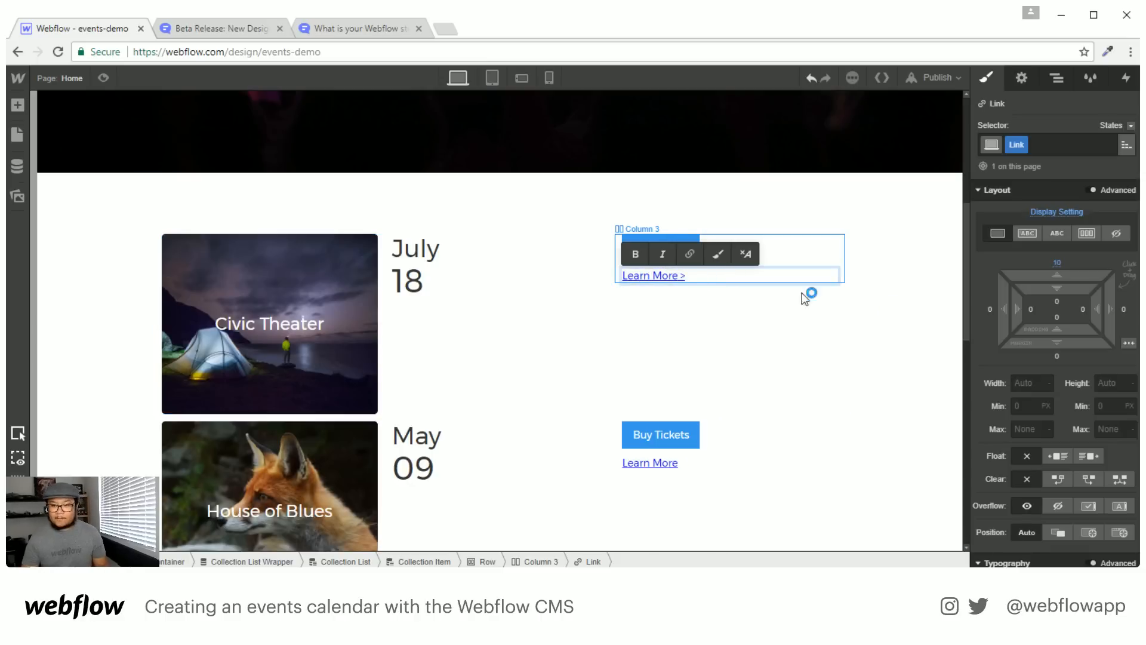
{"action": "key", "text": "Escape"}
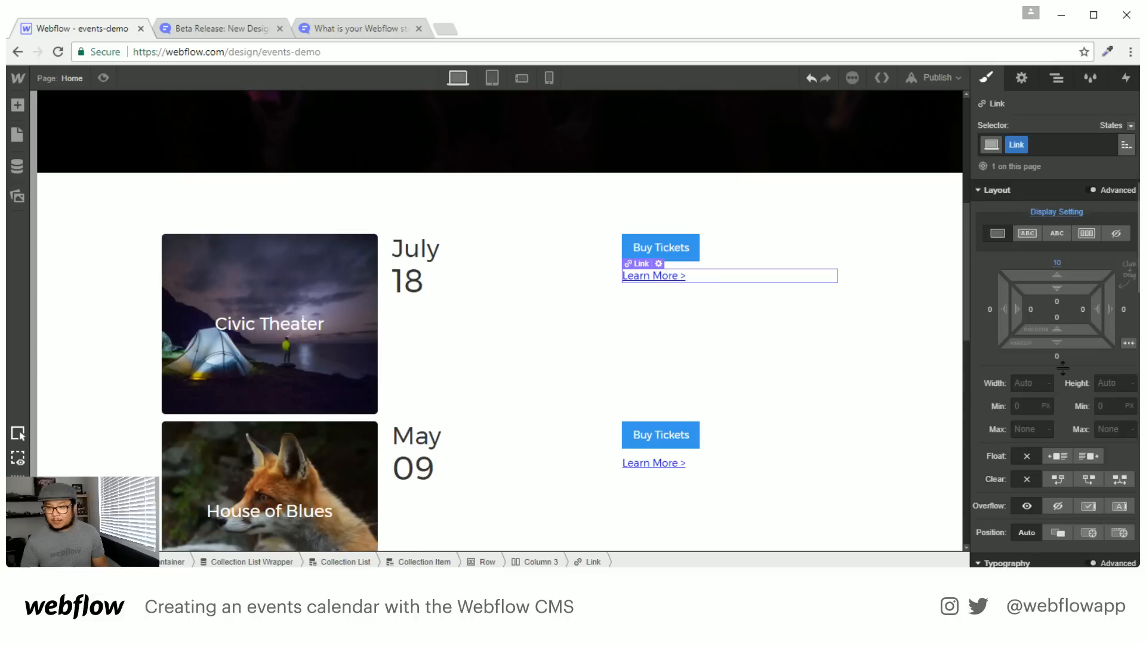
Change the Learn More link text colour to orange #ffa163
{"action": "scroll", "coordinate": [1075, 358], "scroll_direction": "down", "scroll_amount": 6}
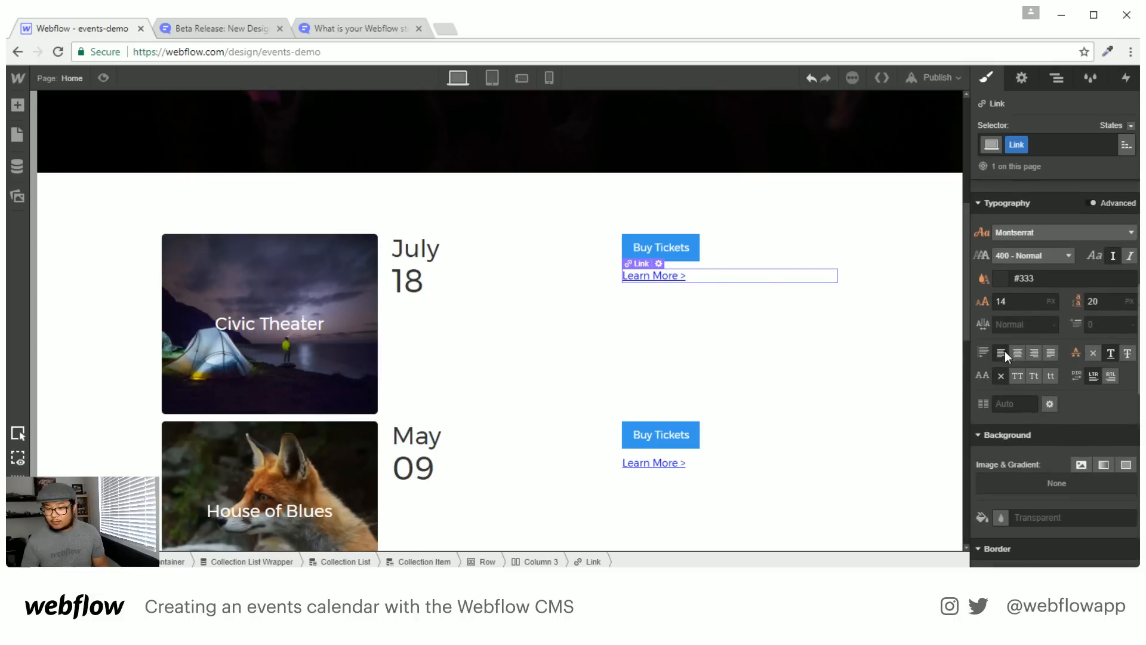
{"action": "left_click", "coordinate": [999, 281]}
{"action": "left_click", "coordinate": [1022, 247]}
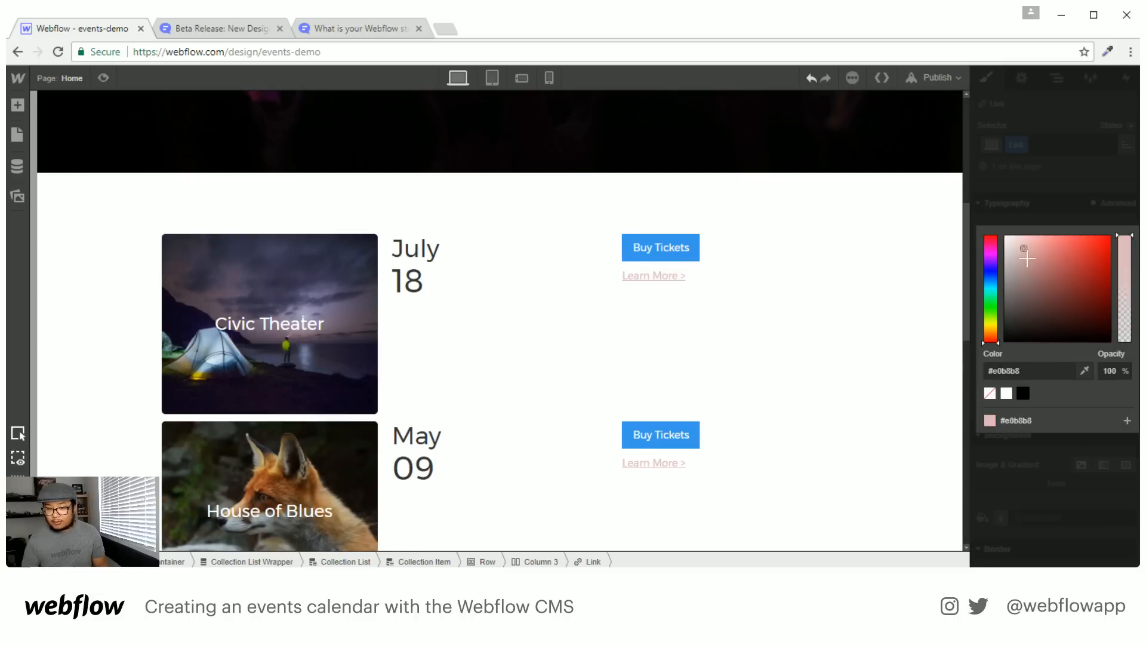
{"action": "left_click_drag", "start_coordinate": [1021, 248], "coordinate": [1017, 267]}
{"action": "left_click_drag", "start_coordinate": [991, 336], "coordinate": [983, 335]}
{"action": "mouse_move", "coordinate": [1044, 277]}
{"action": "left_mouse_down"}
{"action": "mouse_move", "coordinate": [1109, 211]}
{"action": "mouse_move", "coordinate": [1070, 226]}
{"action": "left_mouse_up"}
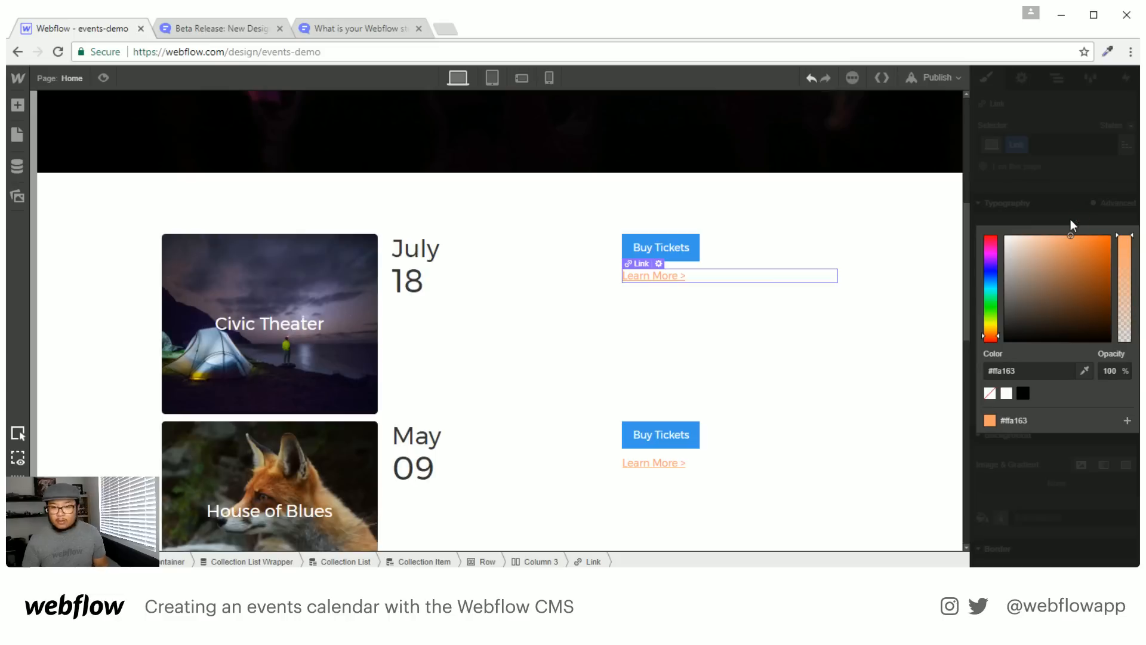
{"action": "left_click", "coordinate": [1078, 194]}
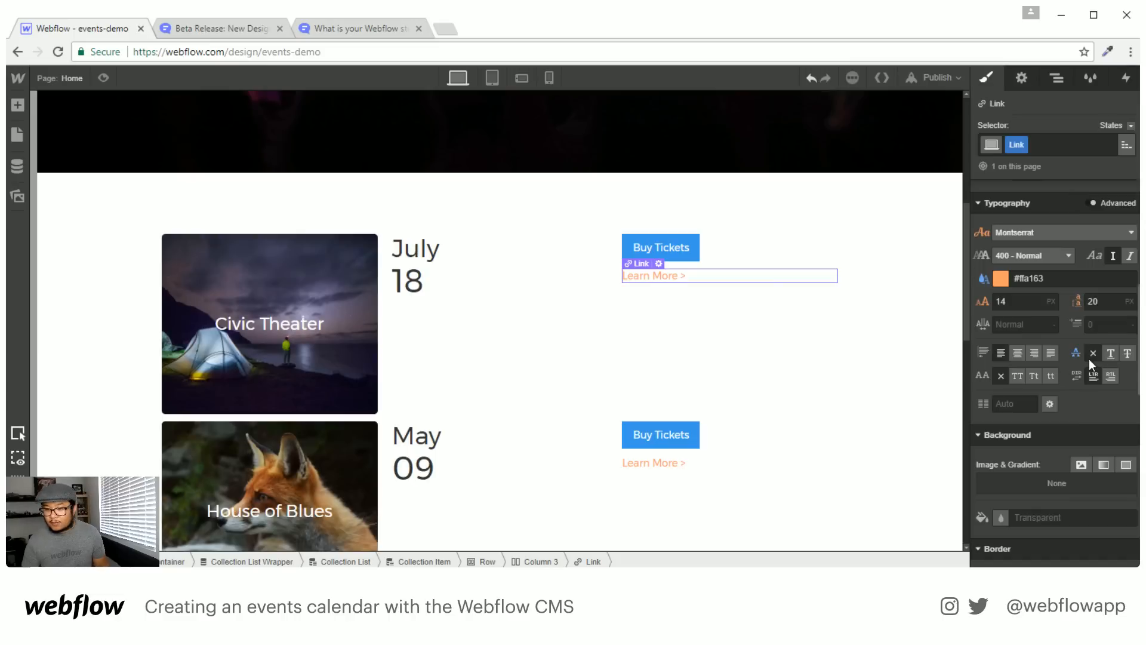
Switch the link's style state to Hover, then select the first event row
{"action": "left_click", "coordinate": [1131, 126]}
{"action": "left_click", "coordinate": [1110, 143]}
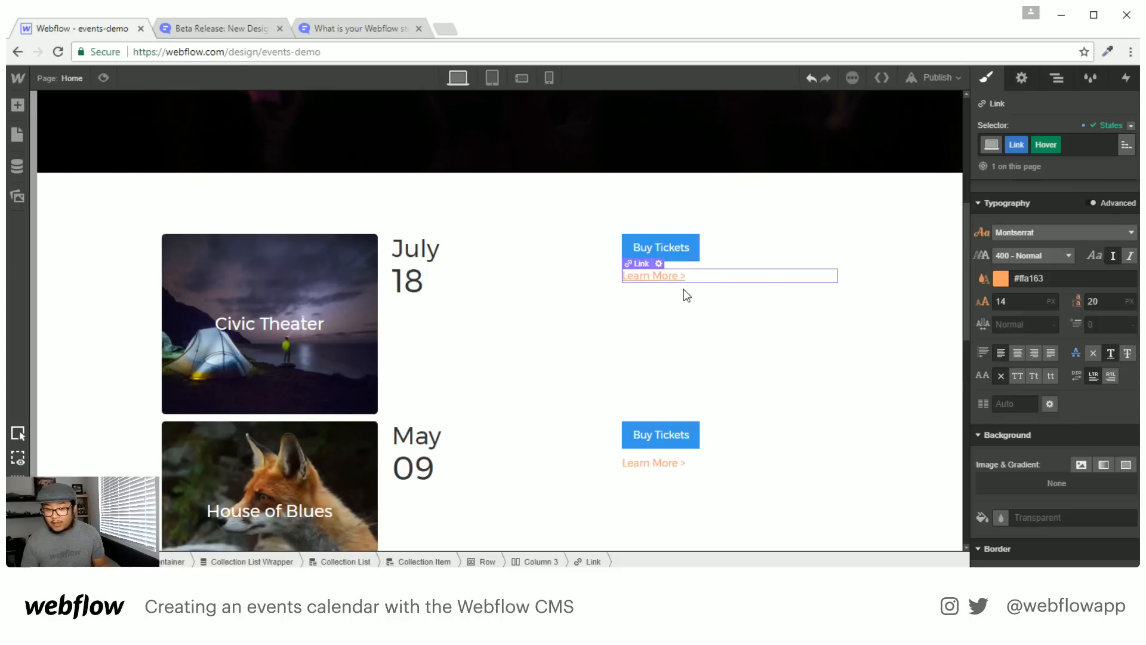
{"action": "left_click", "coordinate": [712, 327]}
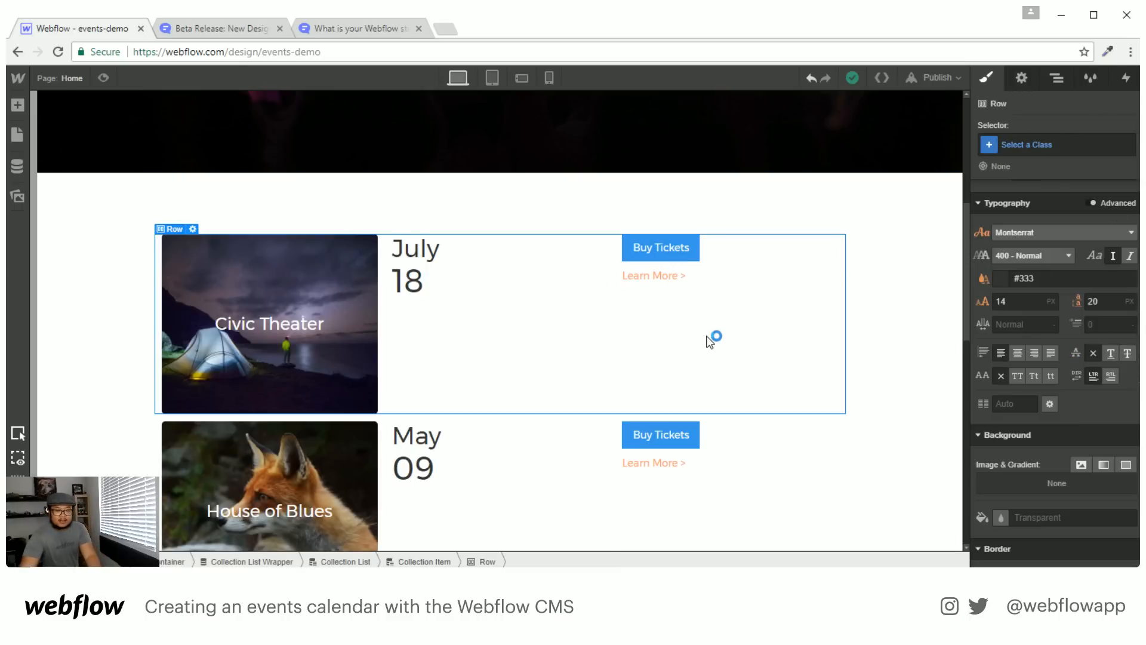
Select the Collection Item in the Navigator and open the CMS panel with the Tour Dates items
{"action": "scroll", "coordinate": [712, 328], "scroll_direction": "down", "scroll_amount": 10}
{"action": "scroll", "coordinate": [680, 405], "scroll_direction": "up", "scroll_amount": 10}
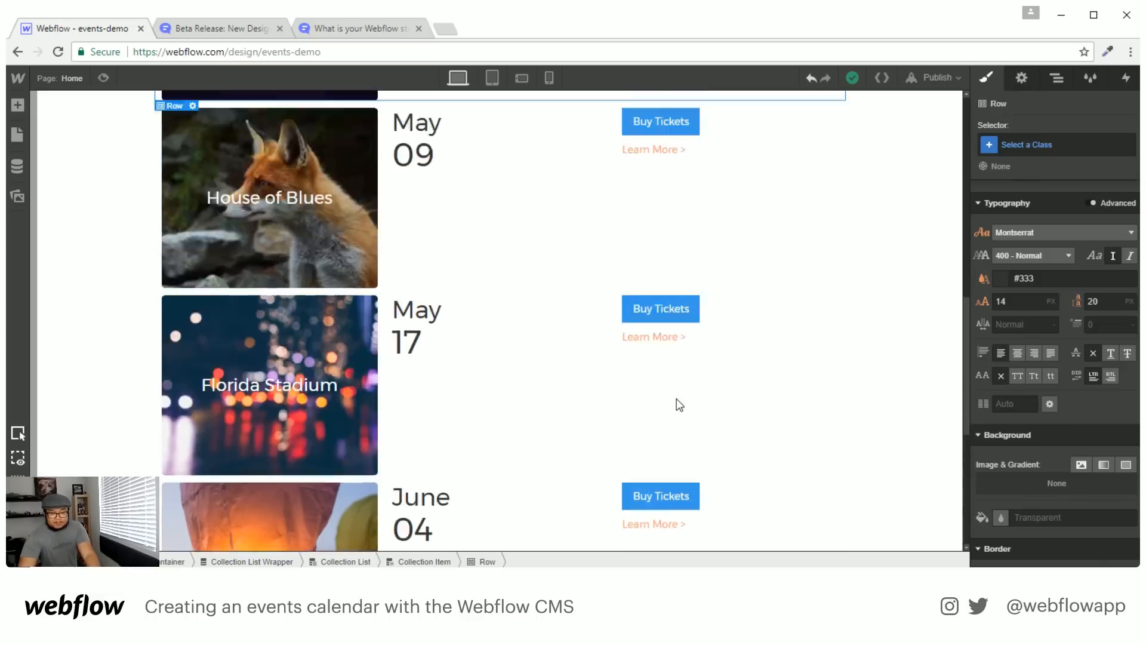
{"action": "scroll", "coordinate": [673, 393], "scroll_direction": "up", "scroll_amount": 5}
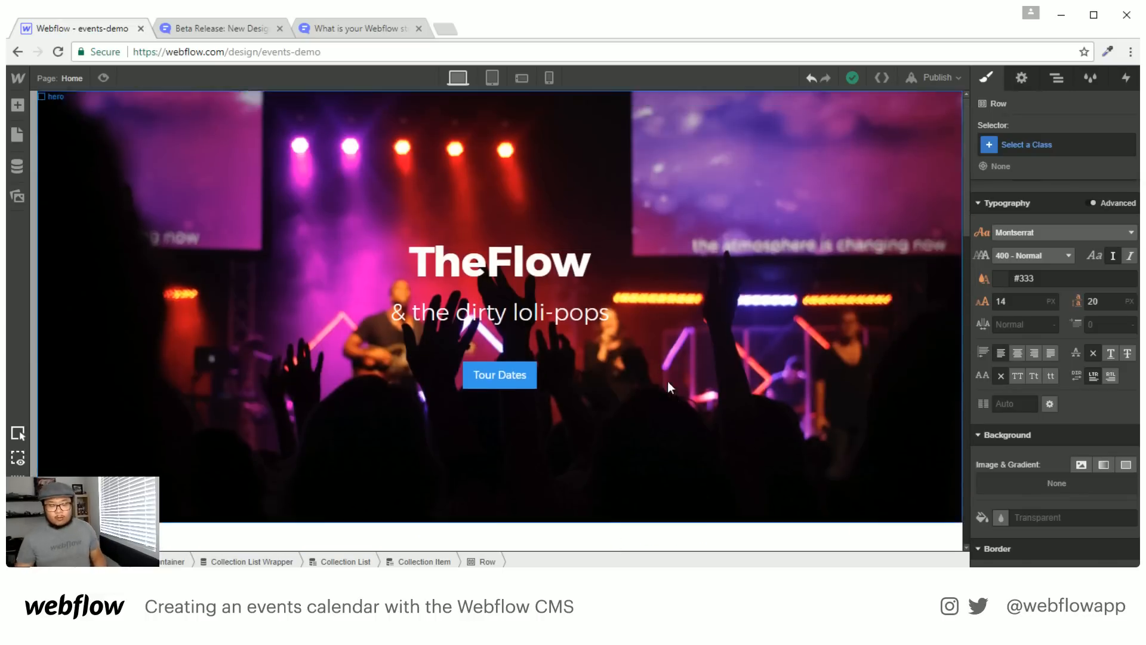
{"action": "scroll", "coordinate": [669, 383], "scroll_direction": "down", "scroll_amount": 6}
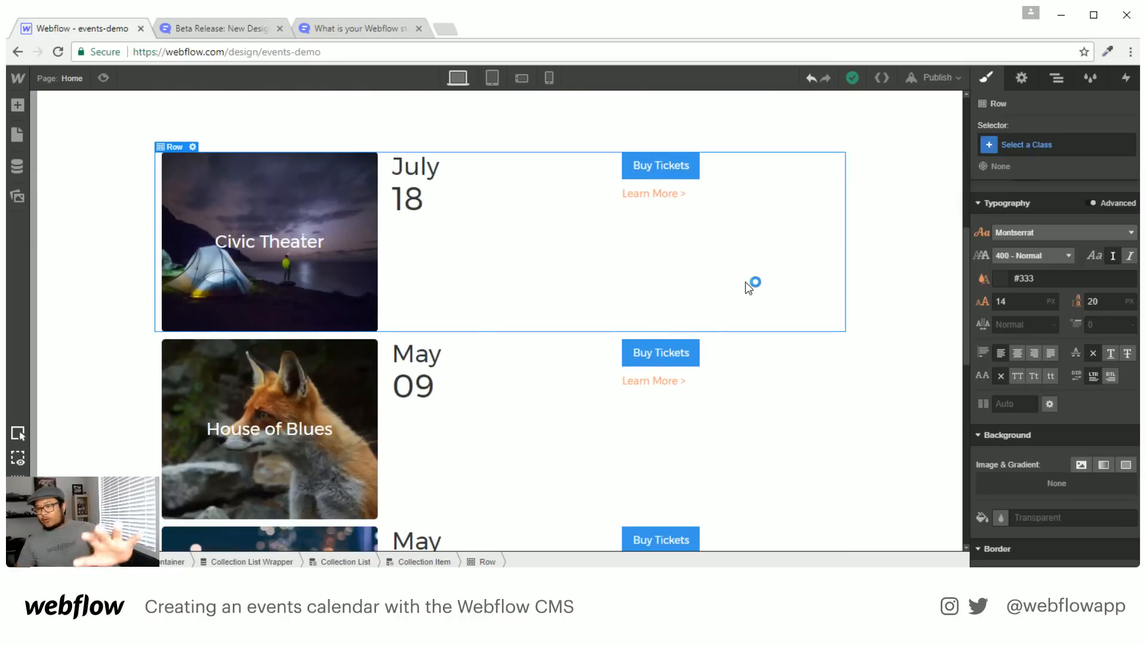
{"action": "left_click", "coordinate": [1051, 78]}
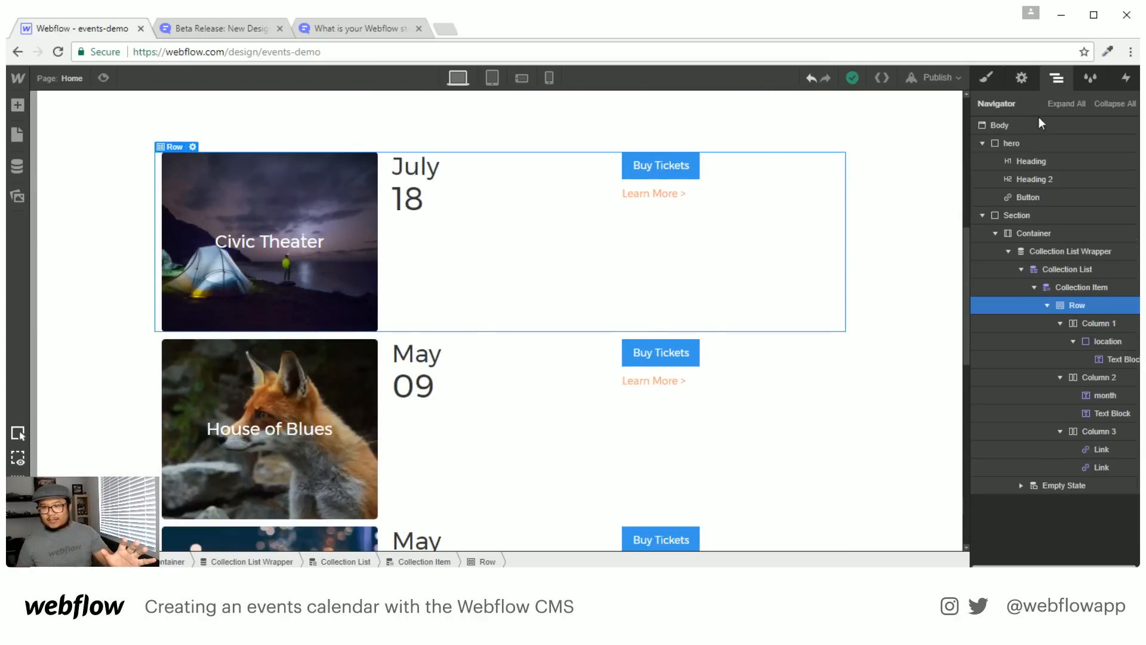
{"action": "left_click", "coordinate": [1077, 287]}
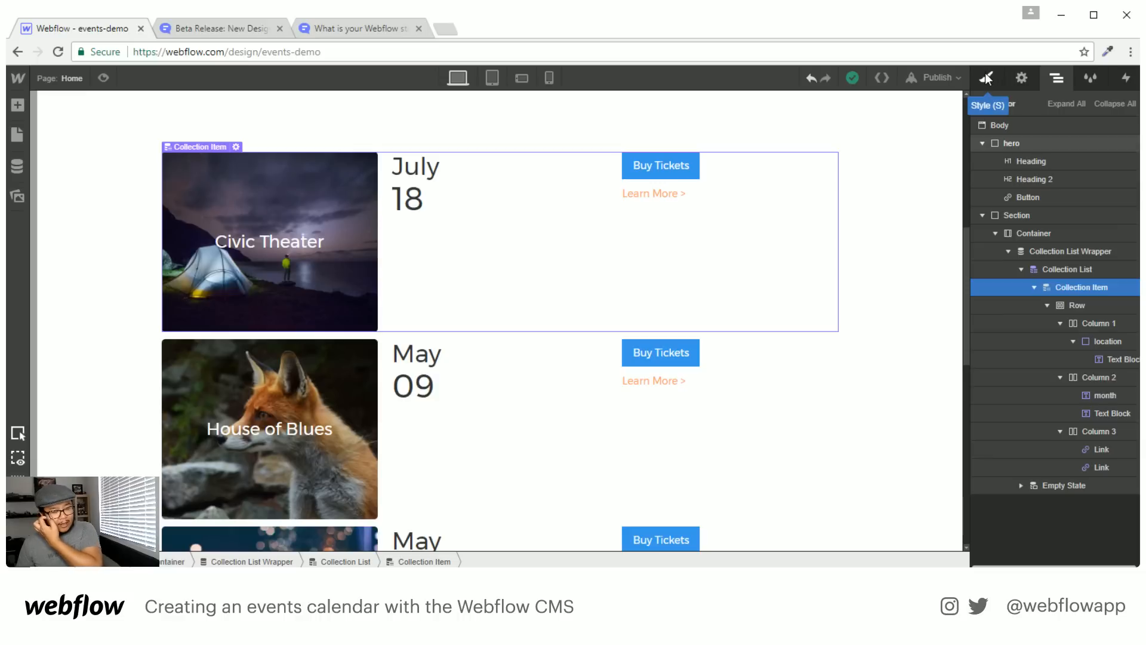
{"action": "left_click", "coordinate": [18, 166]}
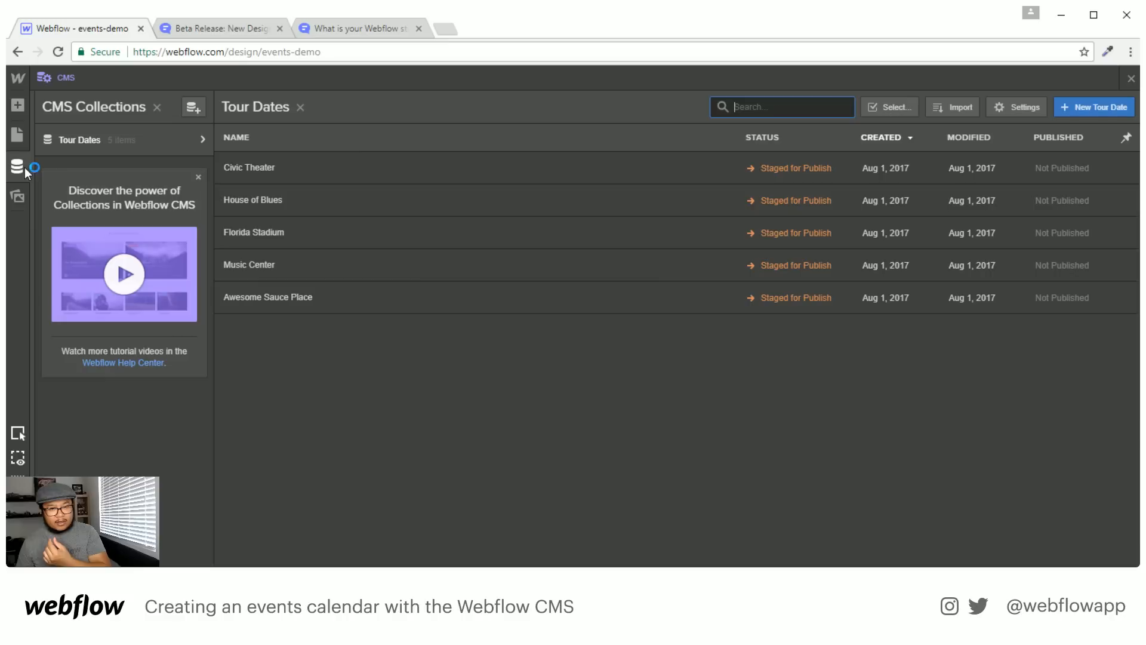
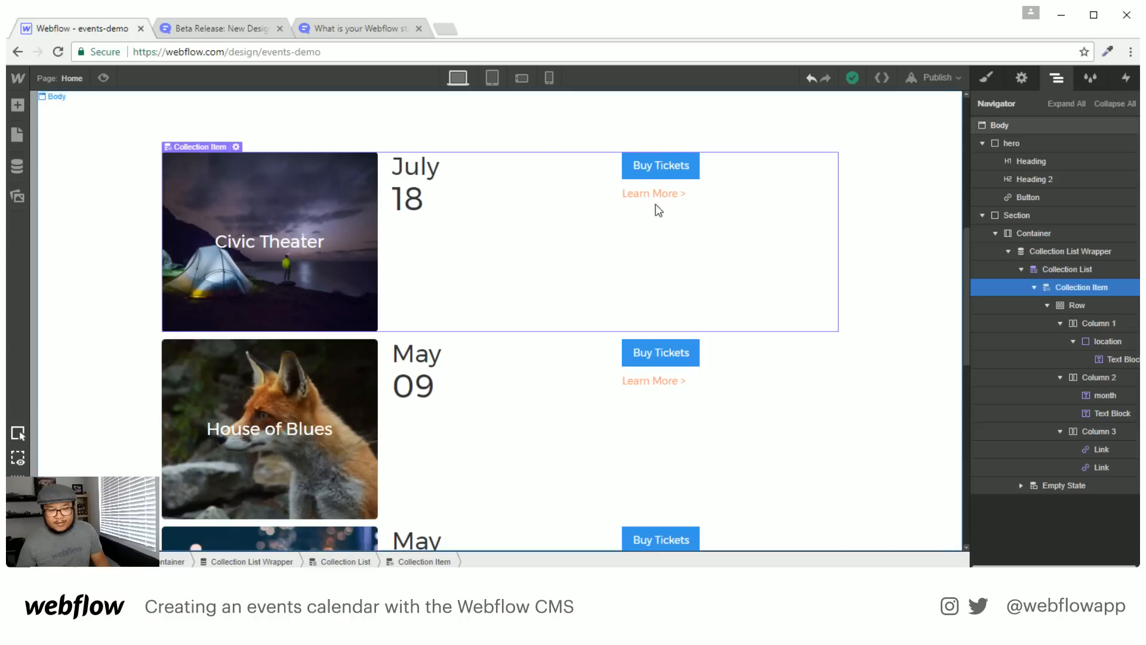
Close the CMS Collections panel, check the Collection Item settings, and return to the Navigator
{"action": "left_click", "coordinate": [1131, 79]}
{"action": "scroll", "coordinate": [338, 463], "scroll_direction": "down", "scroll_amount": 6}
{"action": "scroll", "coordinate": [338, 463], "scroll_direction": "up", "scroll_amount": 6}
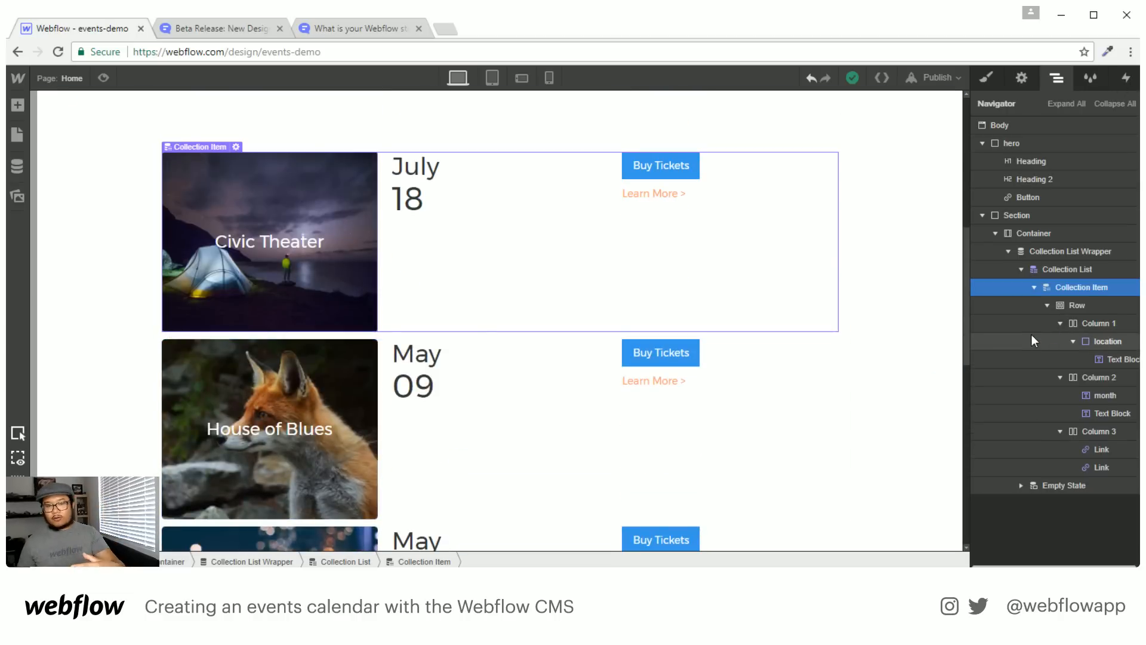
{"action": "left_click", "coordinate": [1022, 79]}
{"action": "left_click", "coordinate": [1057, 77]}
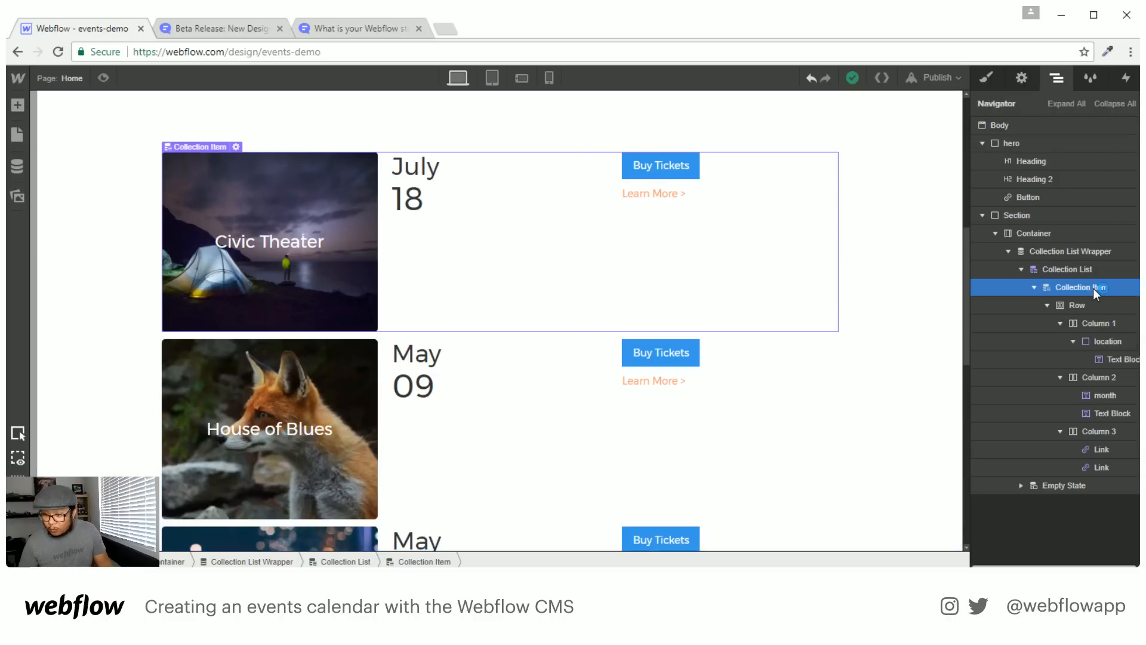
Add a Date & Time sort order, newest to oldest, to the Collection List Wrapper
{"action": "left_click", "coordinate": [1081, 254]}
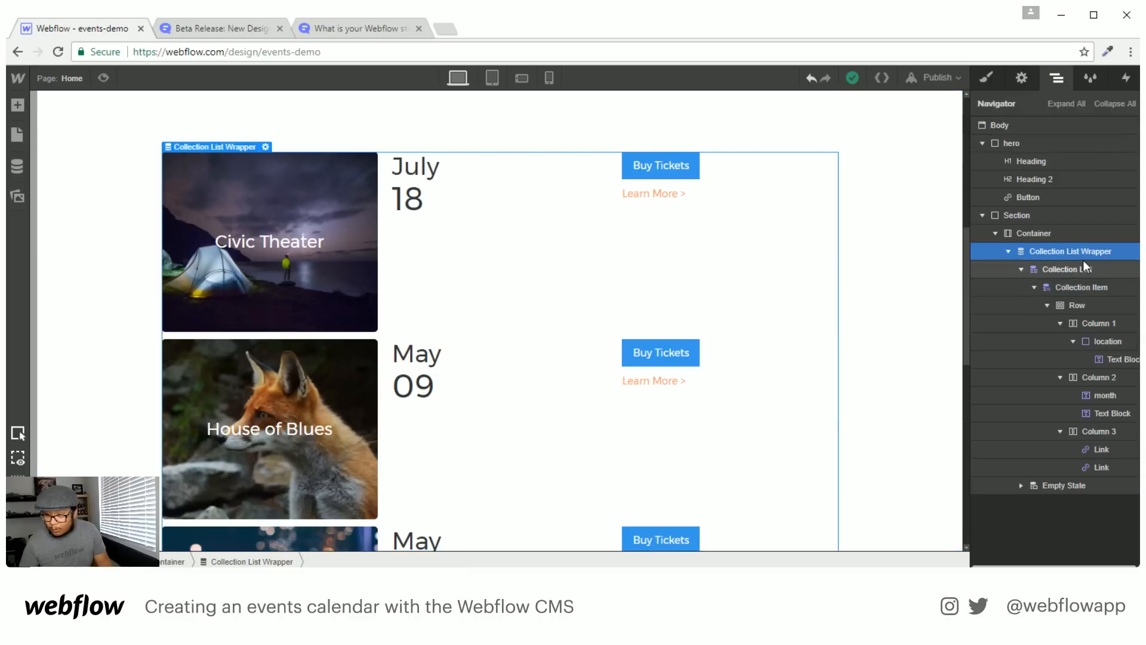
{"action": "left_click", "coordinate": [1021, 79]}
{"action": "scroll", "coordinate": [1069, 401], "scroll_direction": "down", "scroll_amount": 1}
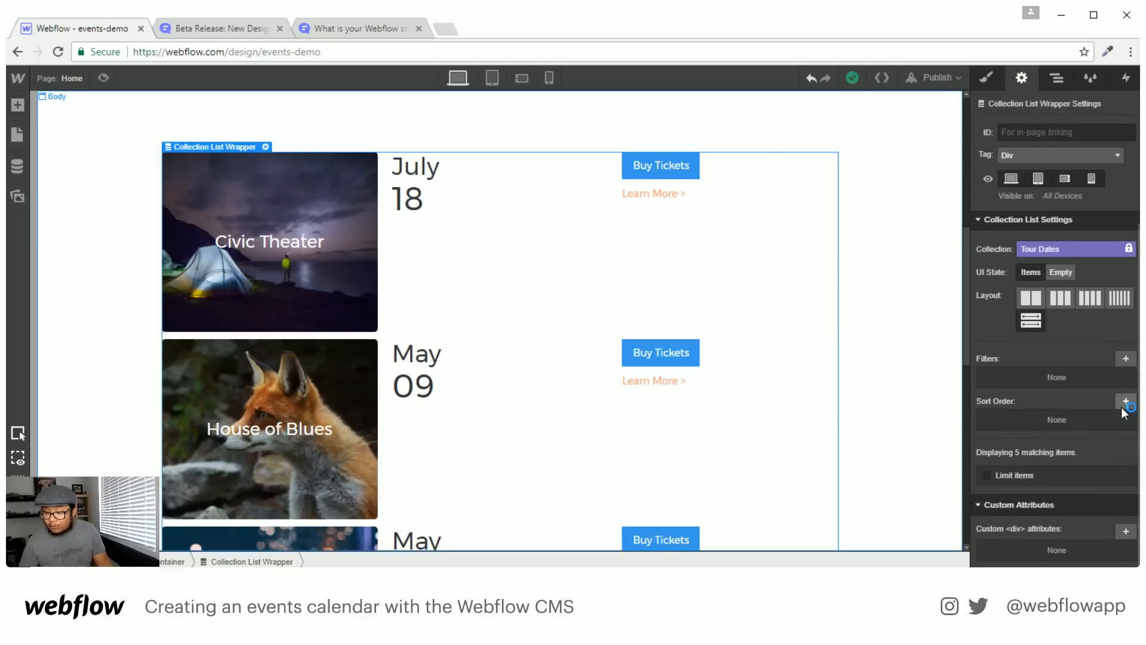
{"action": "left_click", "coordinate": [1123, 404]}
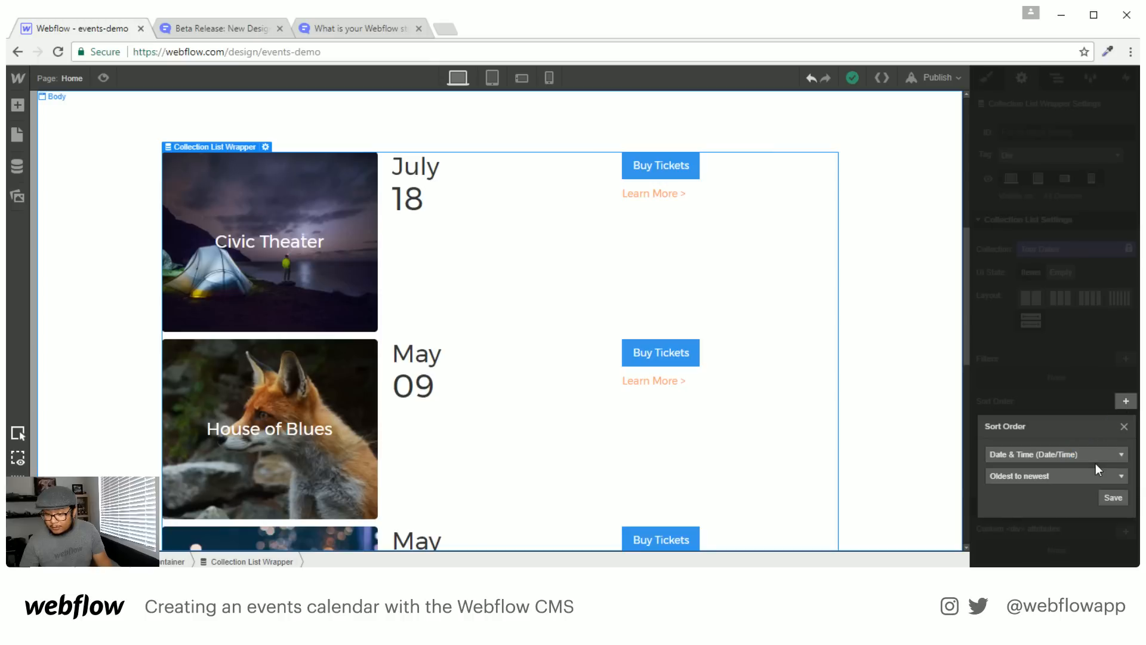
{"action": "left_click", "coordinate": [1053, 476]}
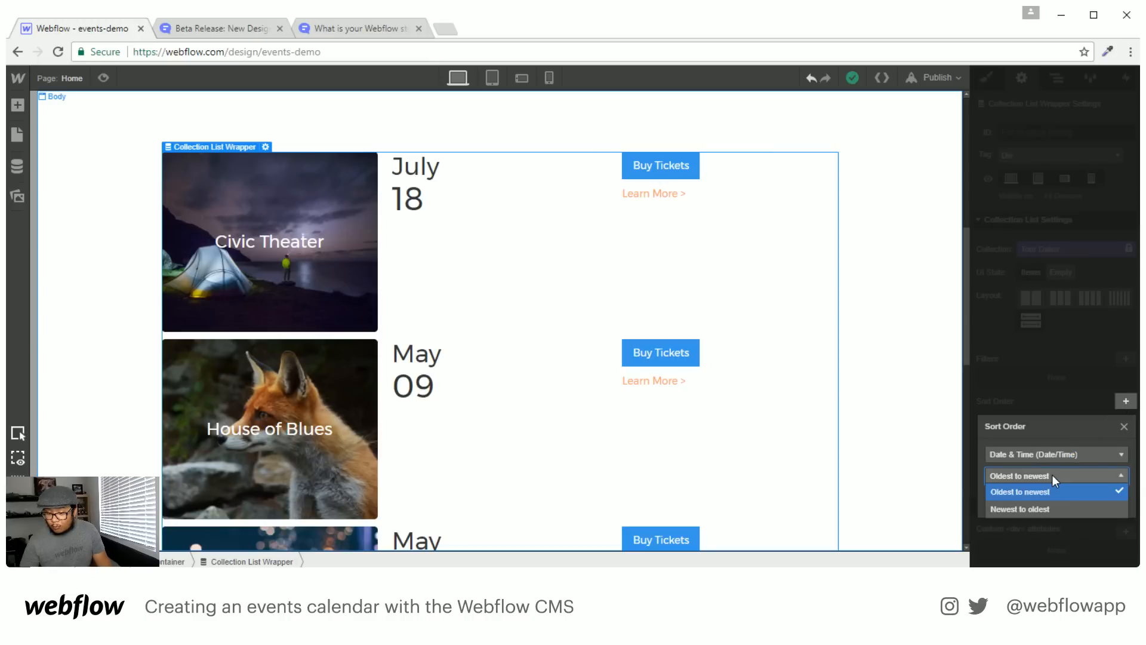
{"action": "left_click", "coordinate": [1035, 509]}
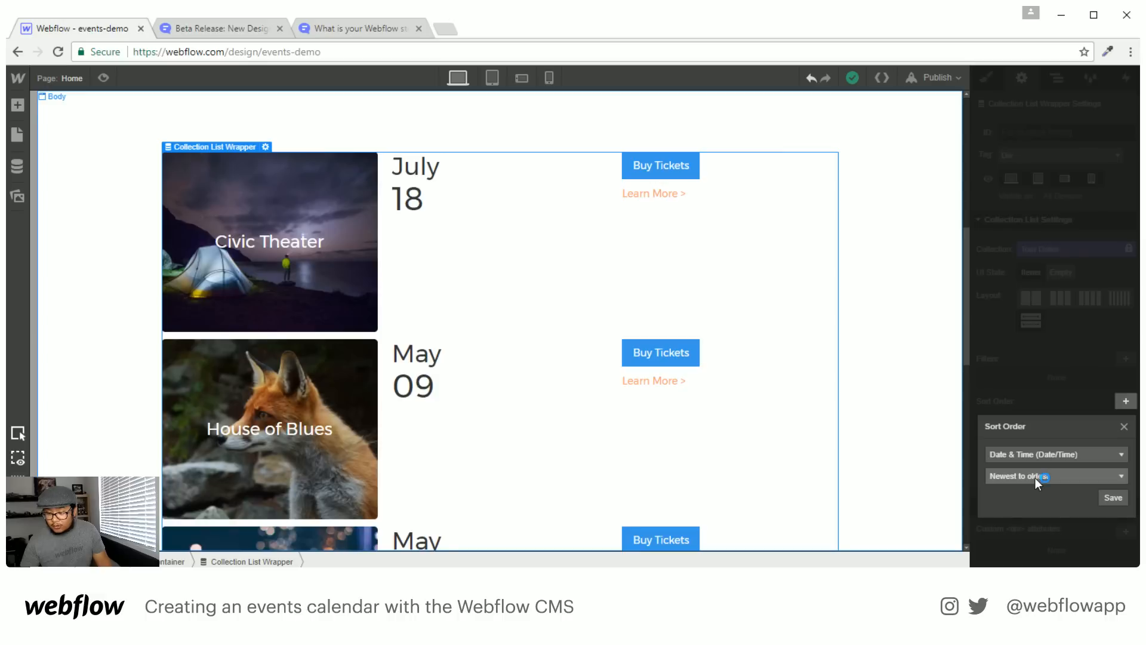
{"action": "left_click", "coordinate": [1102, 498]}
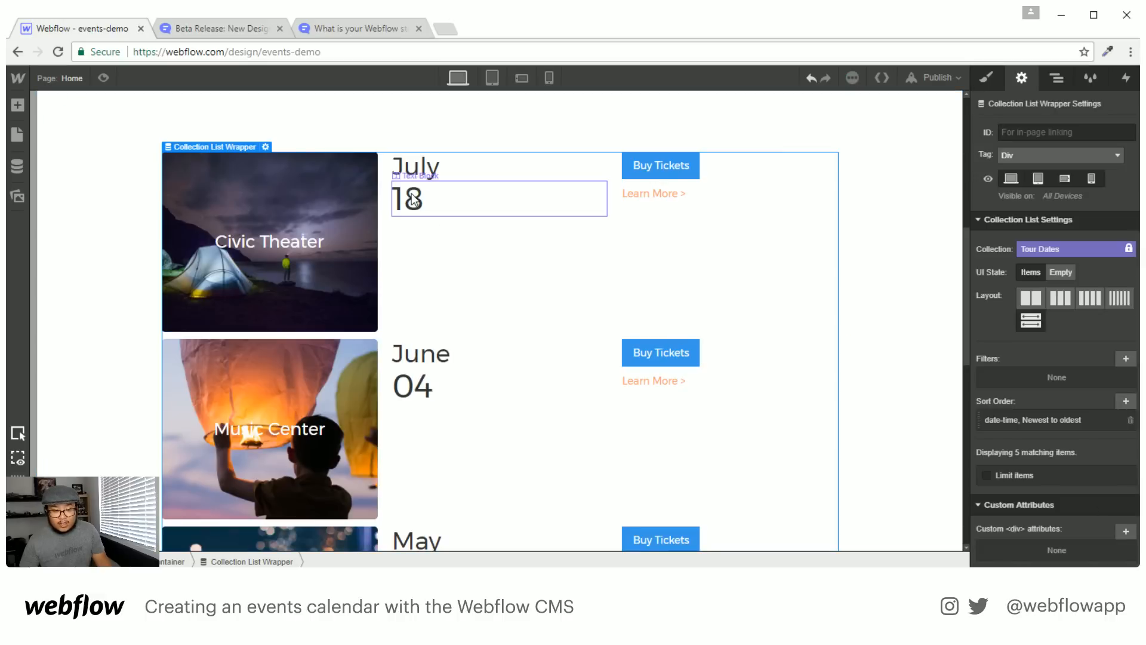
Change the Date & Time sort to oldest to newest and review the reordered list
{"action": "scroll", "coordinate": [475, 410], "scroll_direction": "down", "scroll_amount": 3}
{"action": "scroll", "coordinate": [476, 411], "scroll_direction": "down", "scroll_amount": 6}
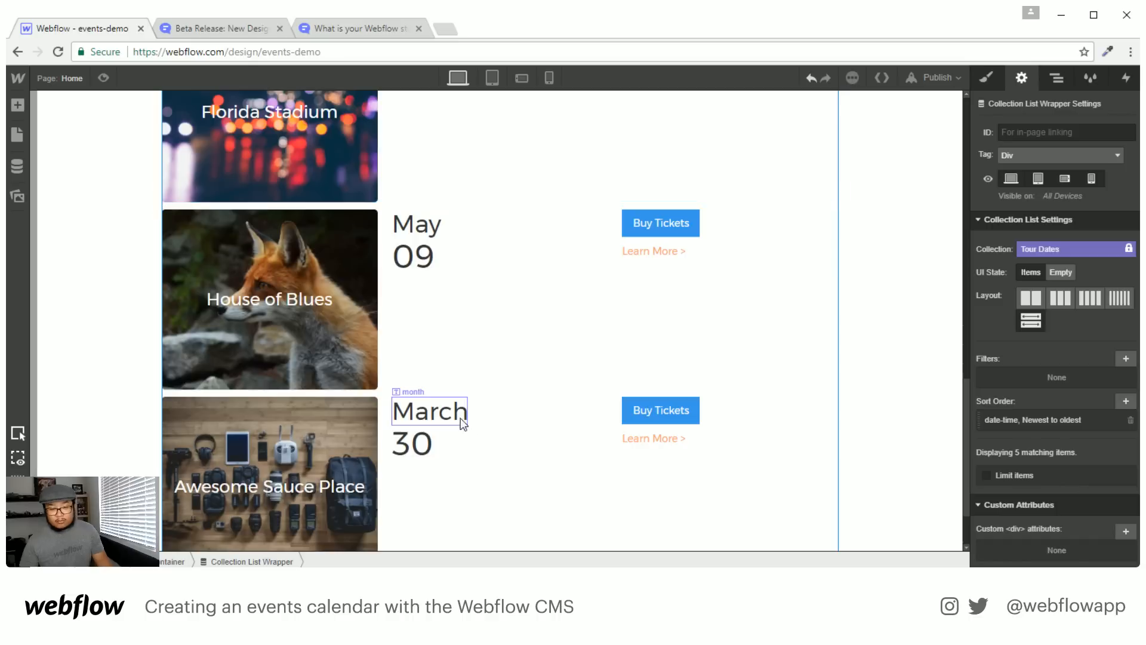
{"action": "left_click", "coordinate": [1066, 421]}
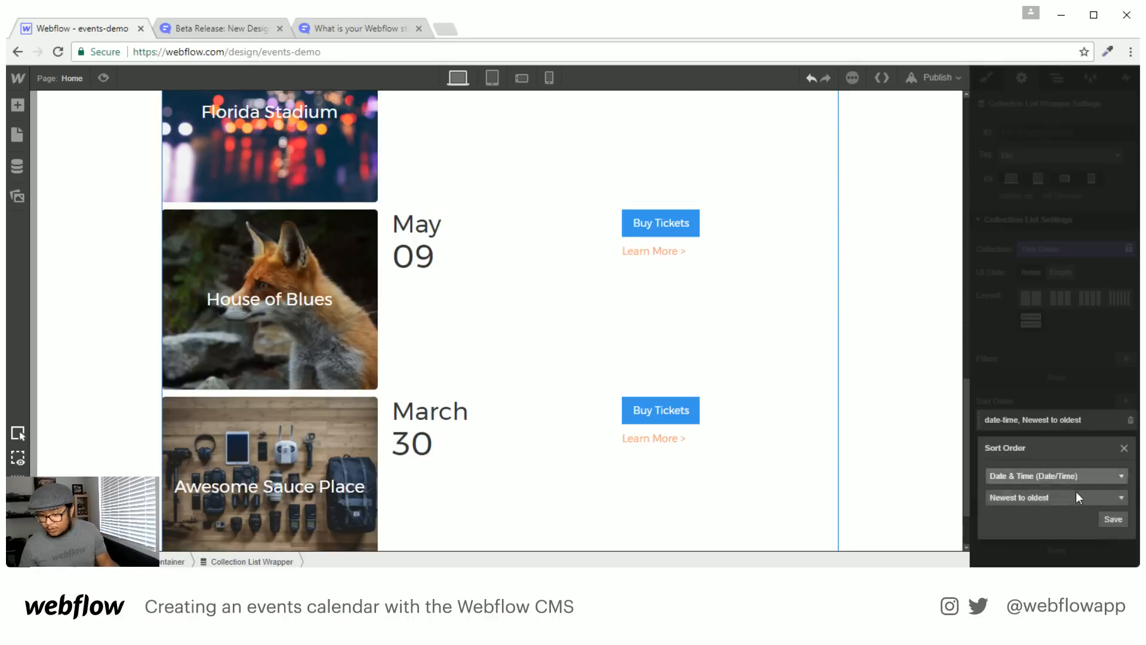
{"action": "left_click", "coordinate": [1069, 498]}
{"action": "left_click", "coordinate": [1044, 514]}
{"action": "left_click", "coordinate": [1111, 522]}
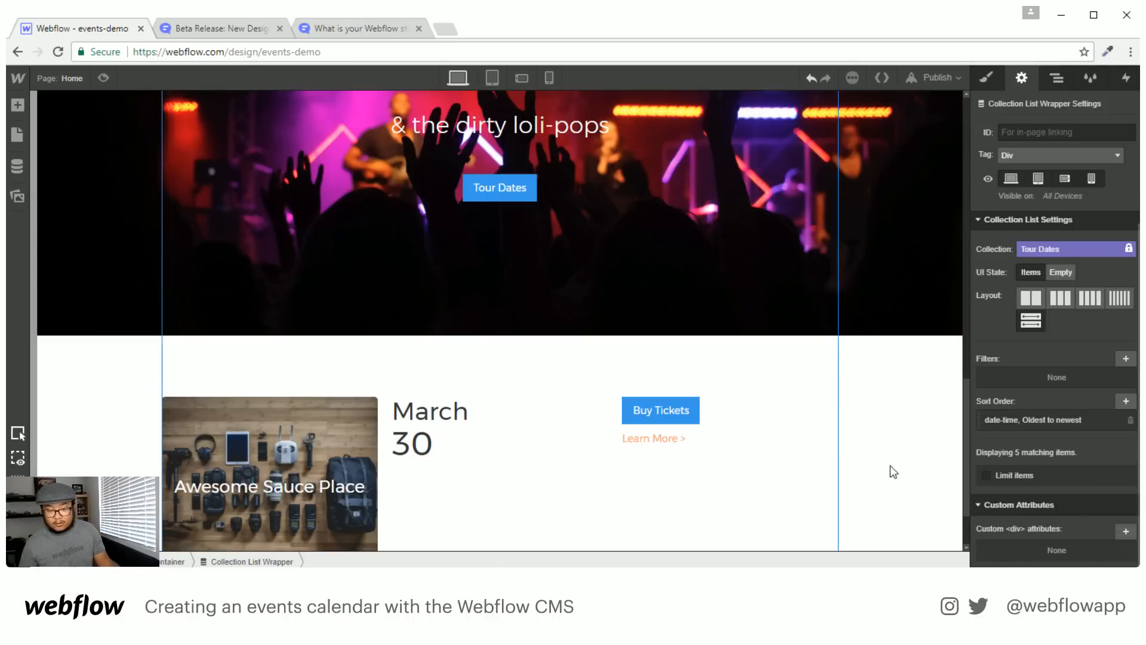
{"action": "scroll", "coordinate": [644, 458], "scroll_direction": "down", "scroll_amount": 5}
{"action": "scroll", "coordinate": [601, 457], "scroll_direction": "down", "scroll_amount": 2}
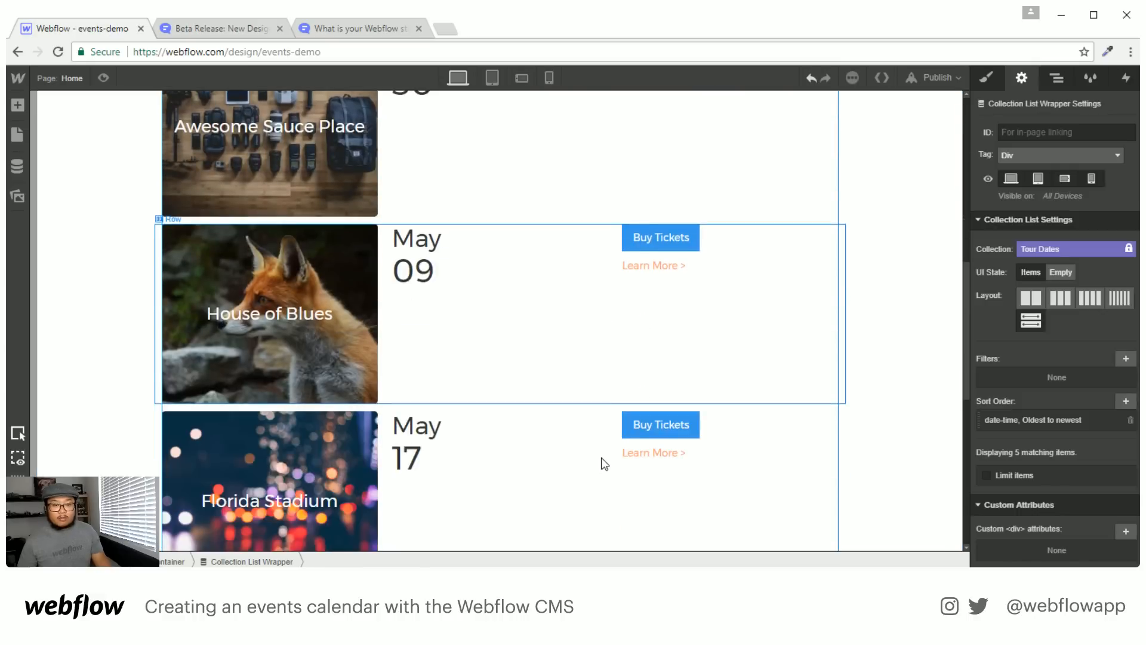
{"action": "scroll", "coordinate": [593, 358], "scroll_direction": "up", "scroll_amount": 2}
{"action": "scroll", "coordinate": [564, 461], "scroll_direction": "down", "scroll_amount": 1}
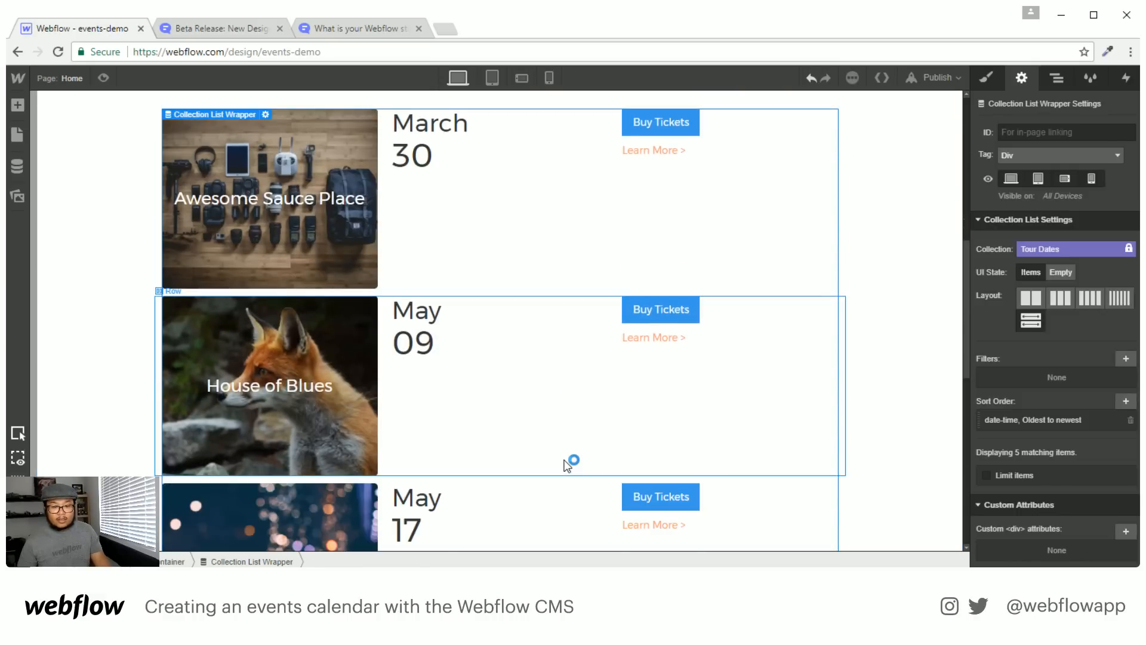
{"action": "scroll", "coordinate": [565, 465], "scroll_direction": "down", "scroll_amount": 8}
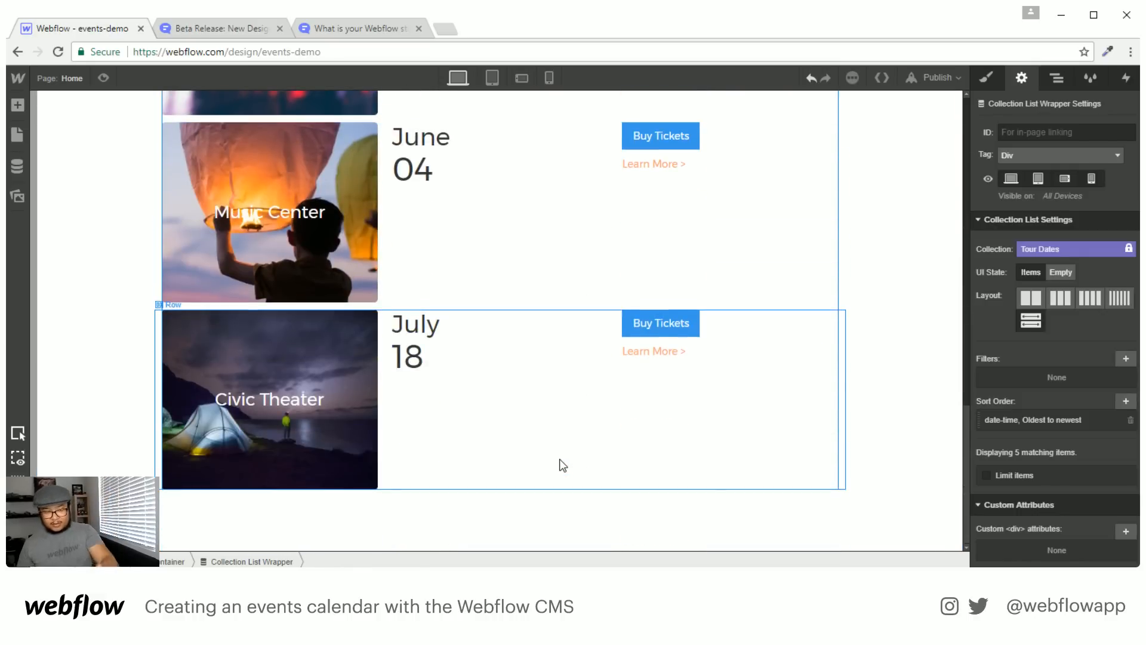
{"action": "scroll", "coordinate": [561, 464], "scroll_direction": "up", "scroll_amount": 9}
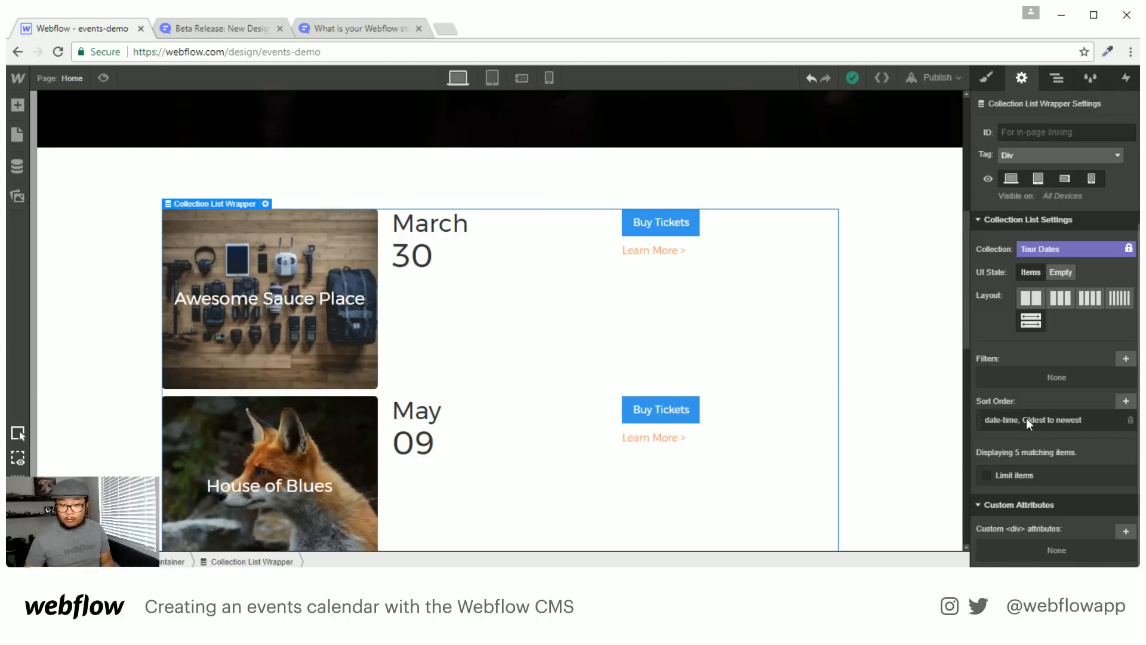
Drag a Tabs element from the Add panel into the Container above the events
{"action": "left_click", "coordinate": [1058, 84]}
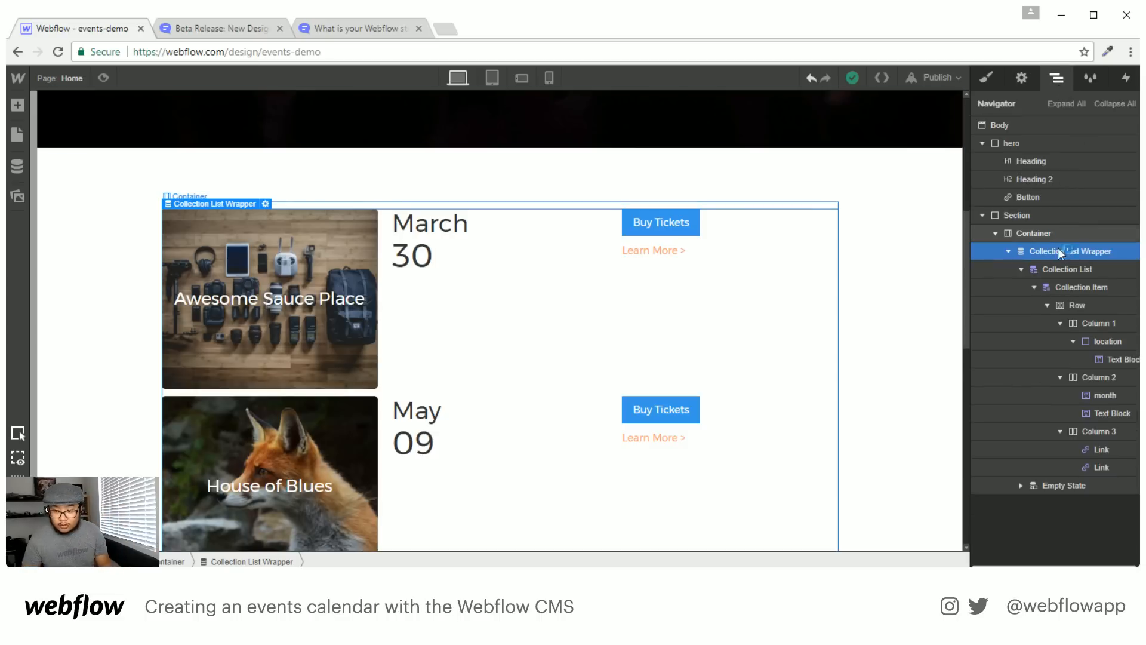
{"action": "key", "text": "a"}
{"action": "scroll", "coordinate": [134, 443], "scroll_direction": "down", "scroll_amount": 8}
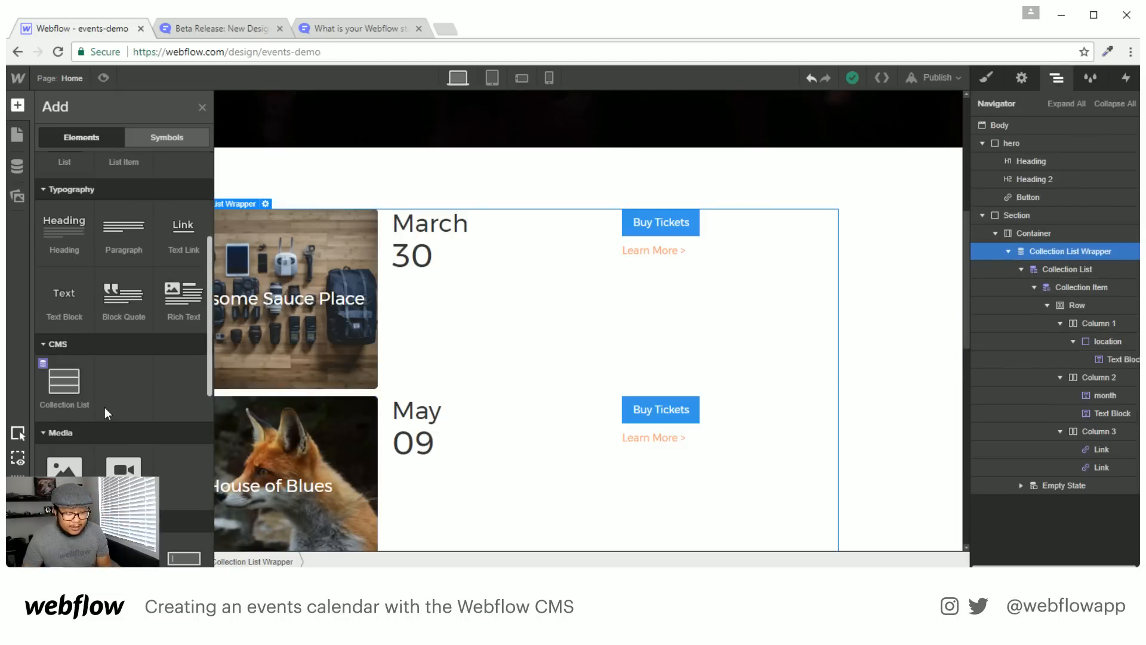
{"action": "scroll", "coordinate": [119, 242], "scroll_direction": "down", "scroll_amount": 2}
{"action": "left_click_drag", "start_coordinate": [123, 555], "coordinate": [1057, 245]}
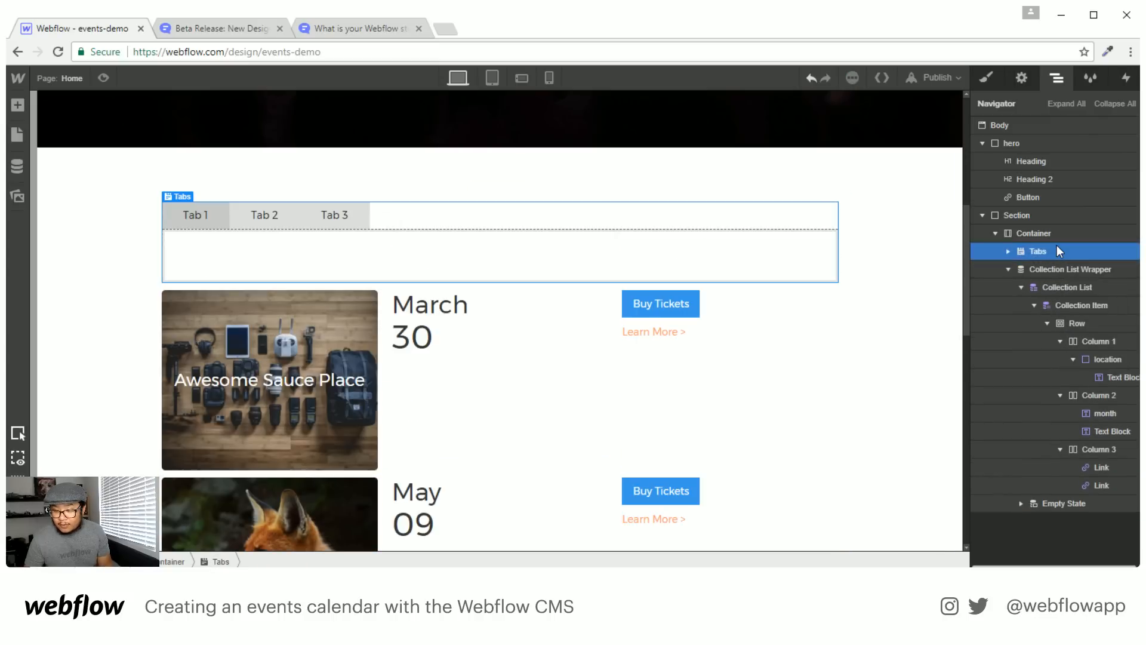
Move the Collection List Wrapper into the first Tab Pane and check the other two panes
{"action": "left_click", "coordinate": [1008, 251]}
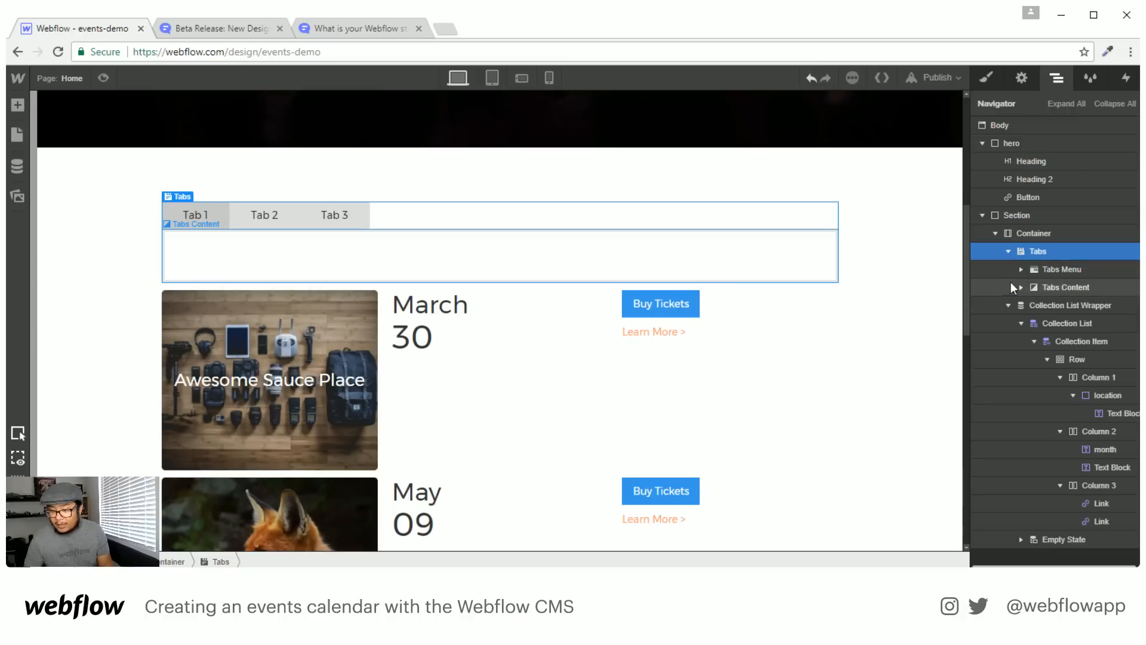
{"action": "left_click", "coordinate": [1022, 287]}
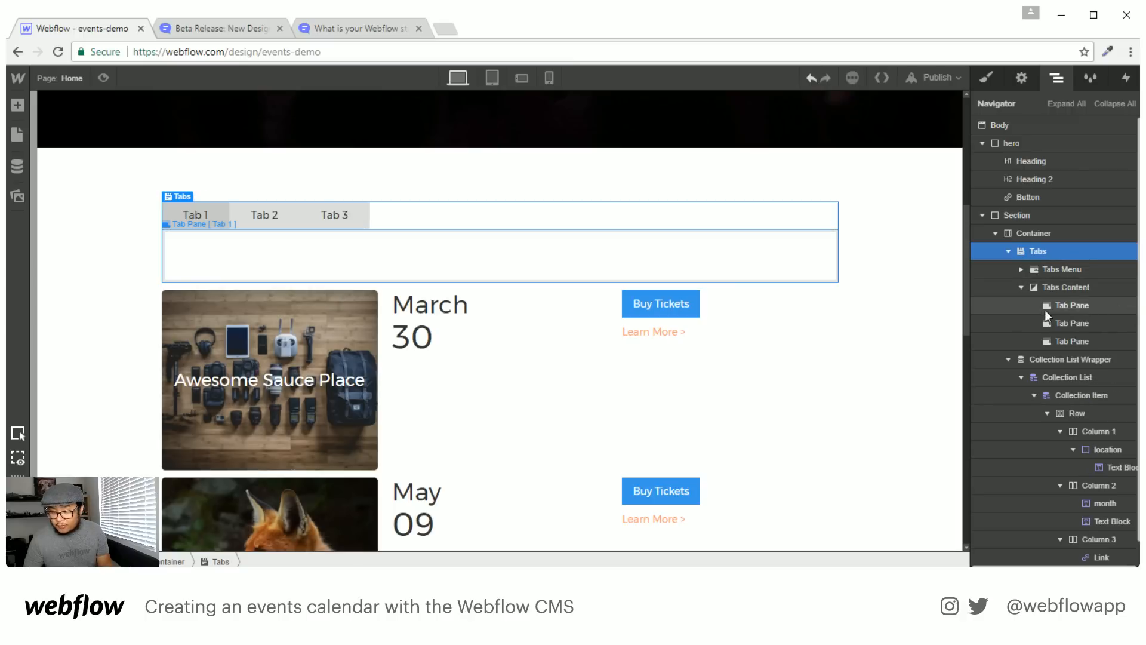
{"action": "left_click_drag", "start_coordinate": [1038, 360], "coordinate": [1083, 307]}
{"action": "left_click", "coordinate": [1103, 320]}
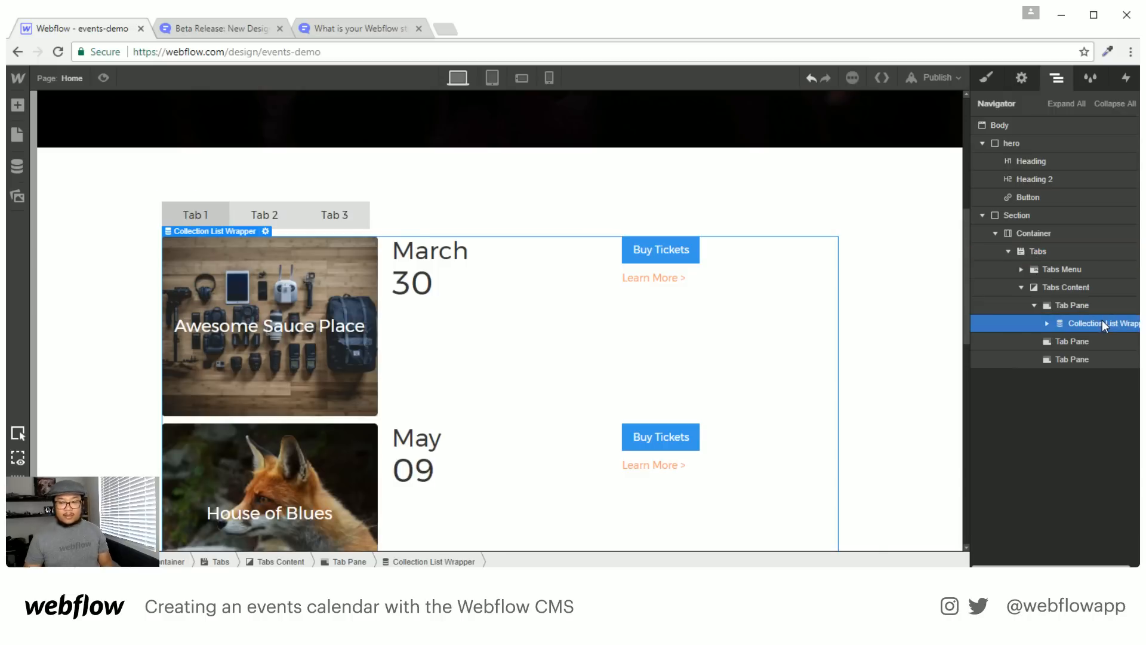
{"action": "left_click", "coordinate": [1102, 341]}
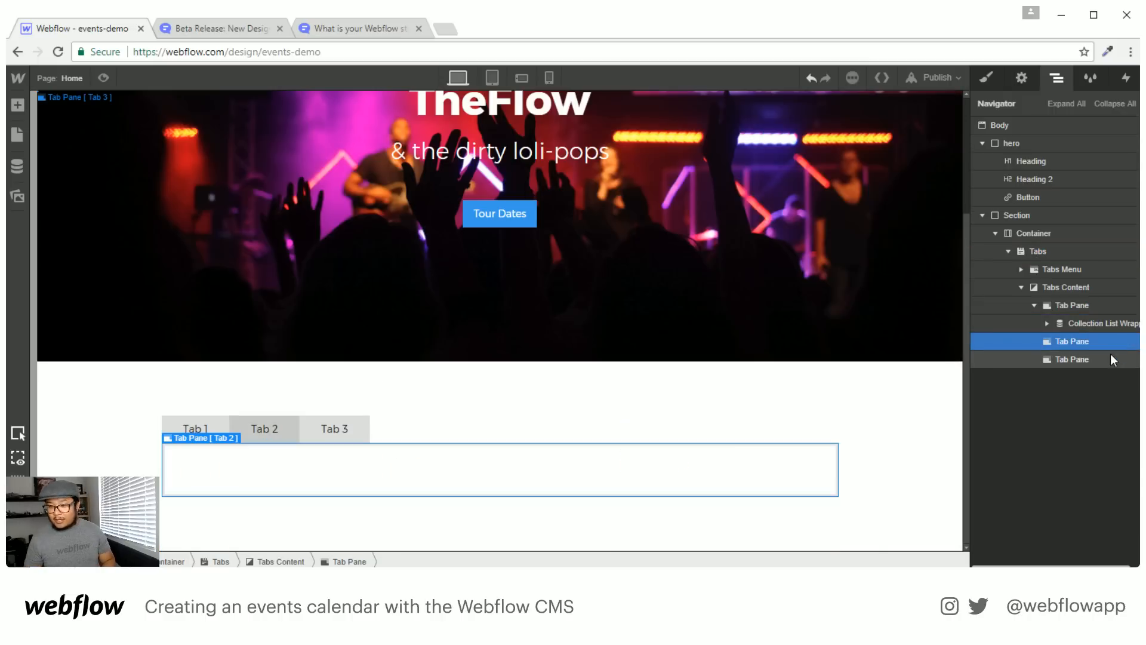
{"action": "left_click", "coordinate": [1101, 359]}
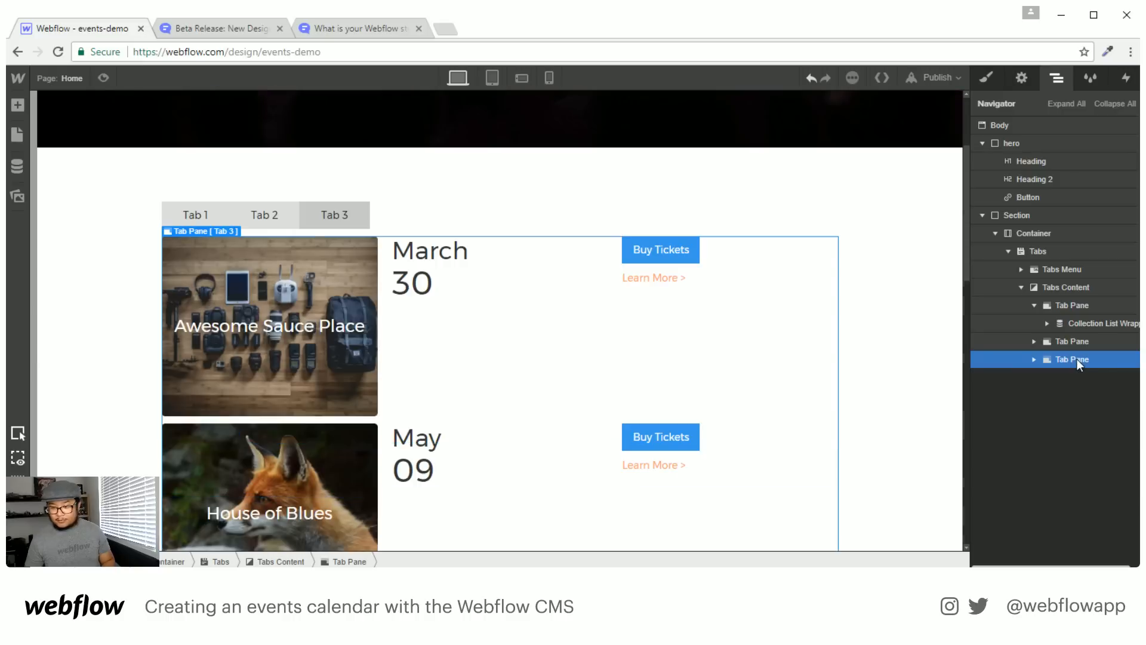
{"action": "left_click", "coordinate": [1075, 341]}
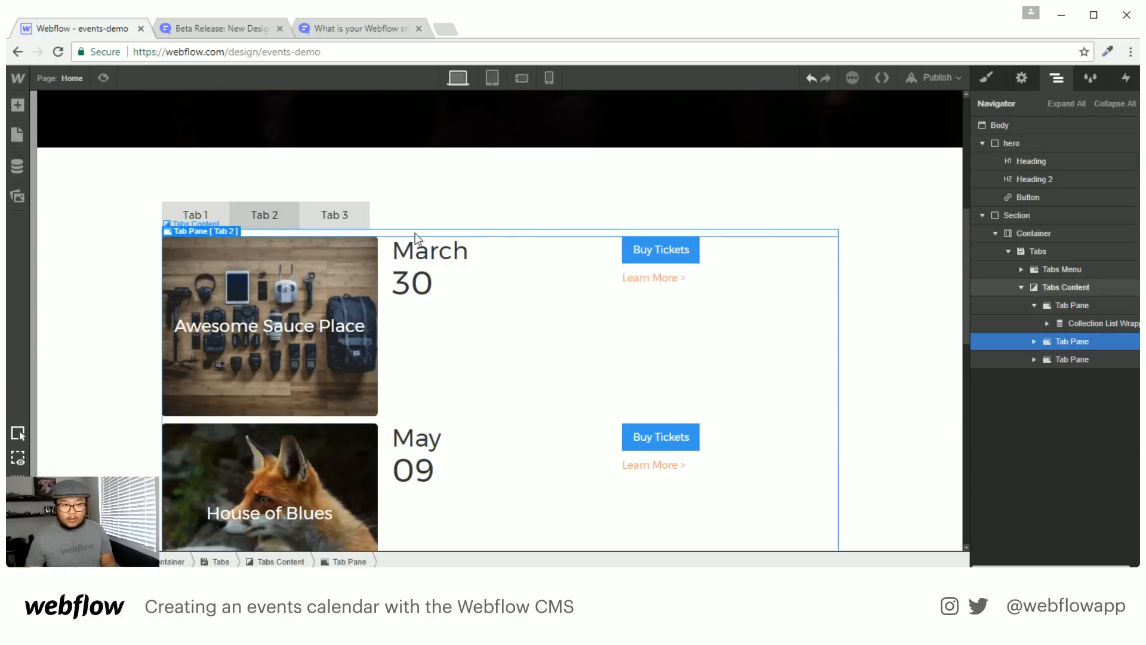
Rename the first tab label to 'Date (Old to New)'
{"action": "double_click", "coordinate": [192, 219]}
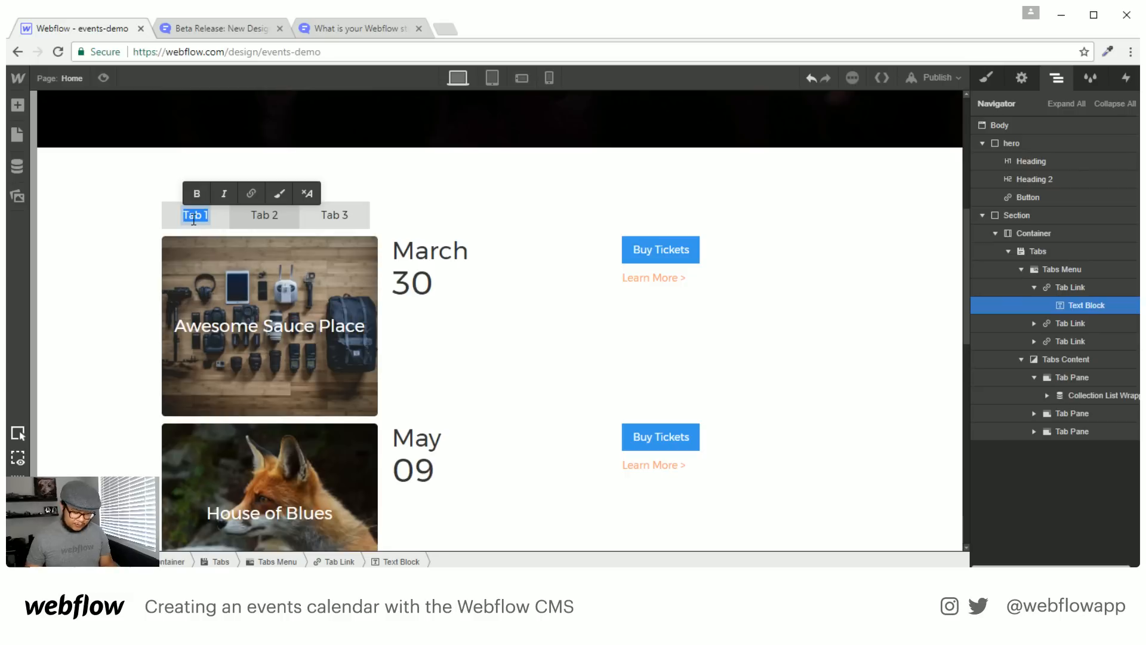
{"action": "type", "text": "Sq"}
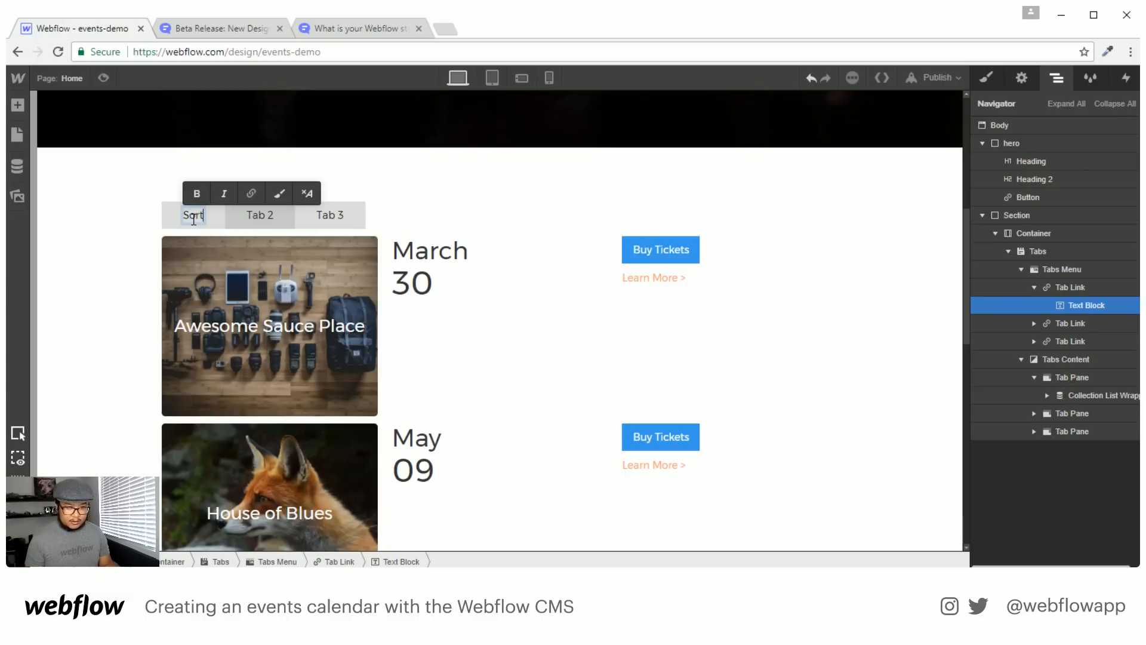
{"action": "key", "text": "BackSpace"}
{"action": "key", "text": "BackSpace"}
{"action": "type", "text": "Date"}
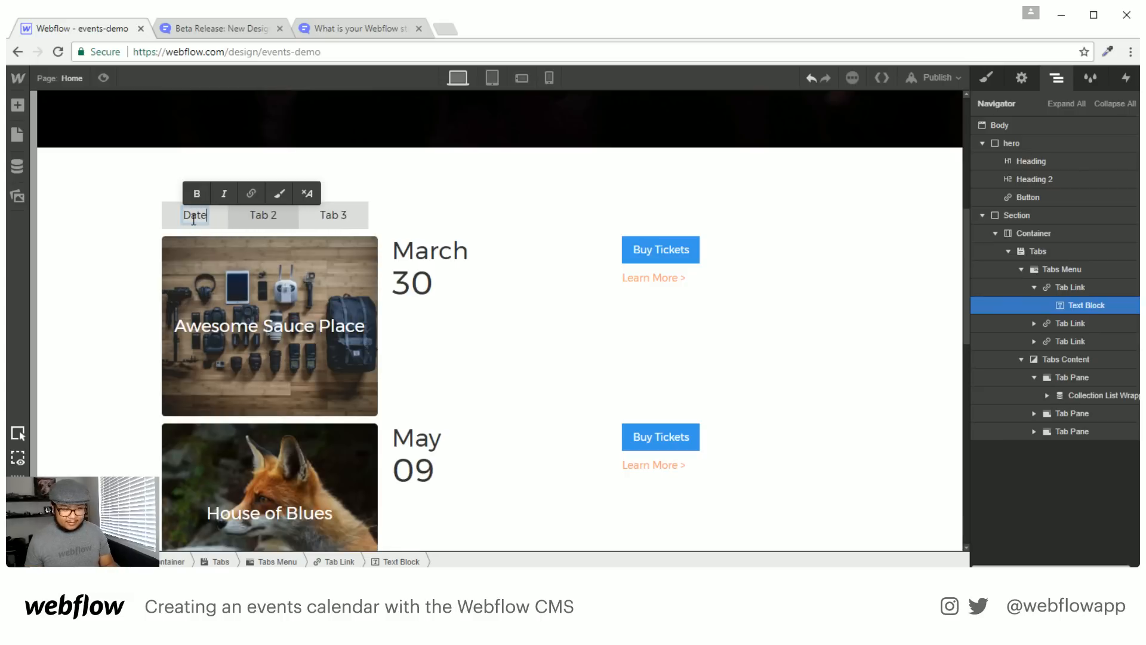
{"action": "double_click", "coordinate": [268, 216]}
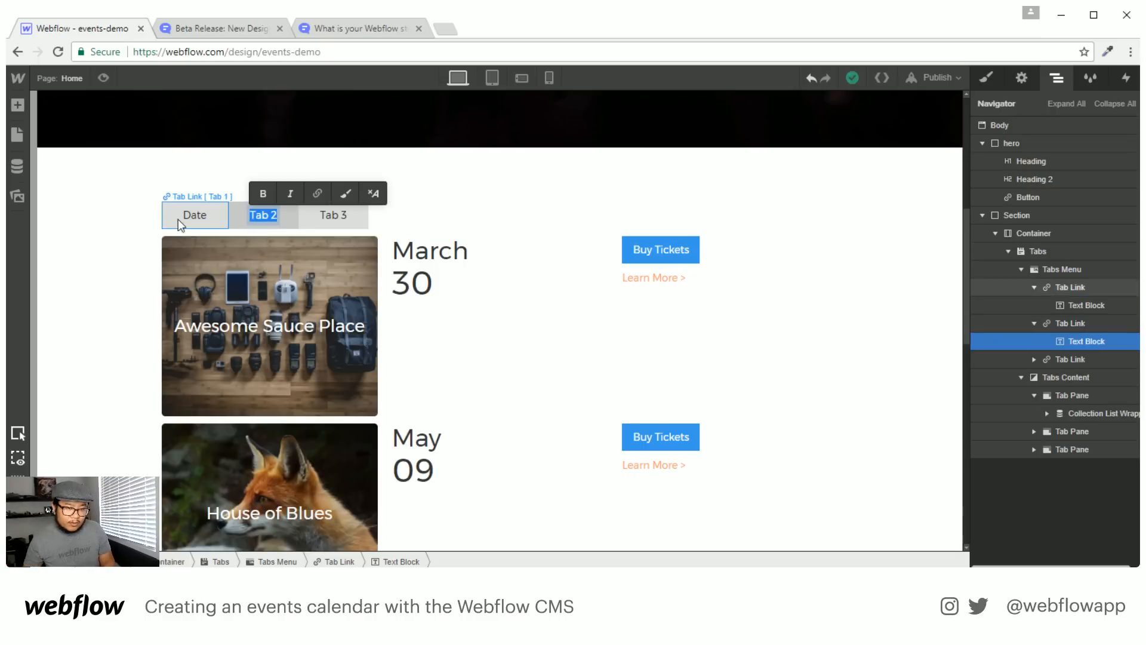
{"action": "double_click", "coordinate": [195, 216]}
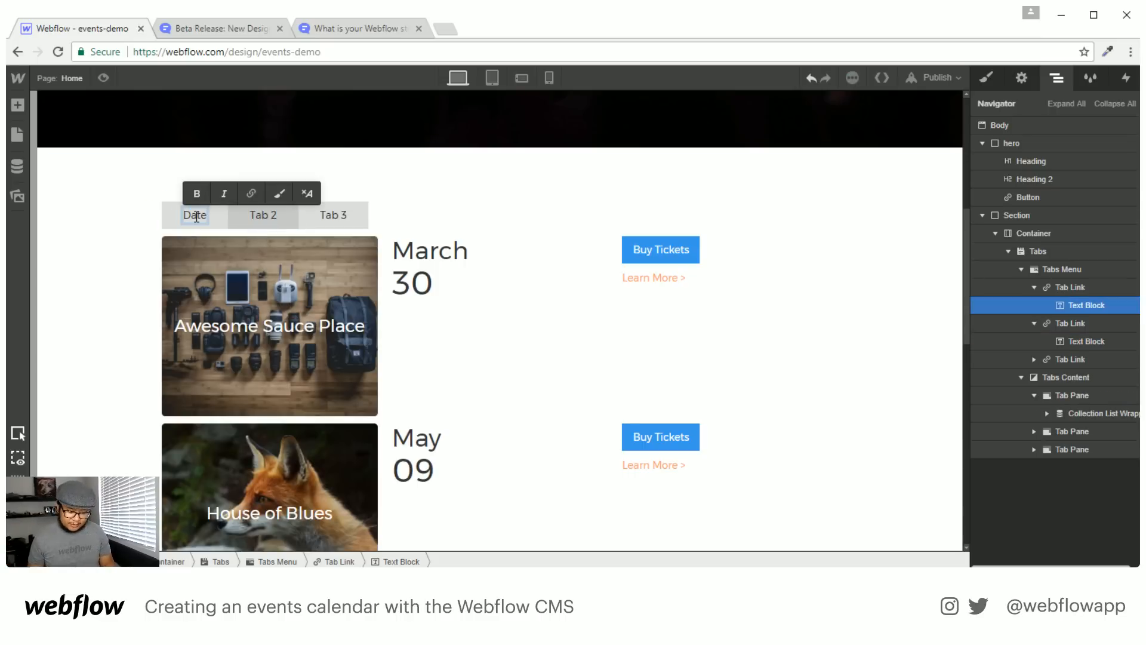
{"action": "type", "text": "("}
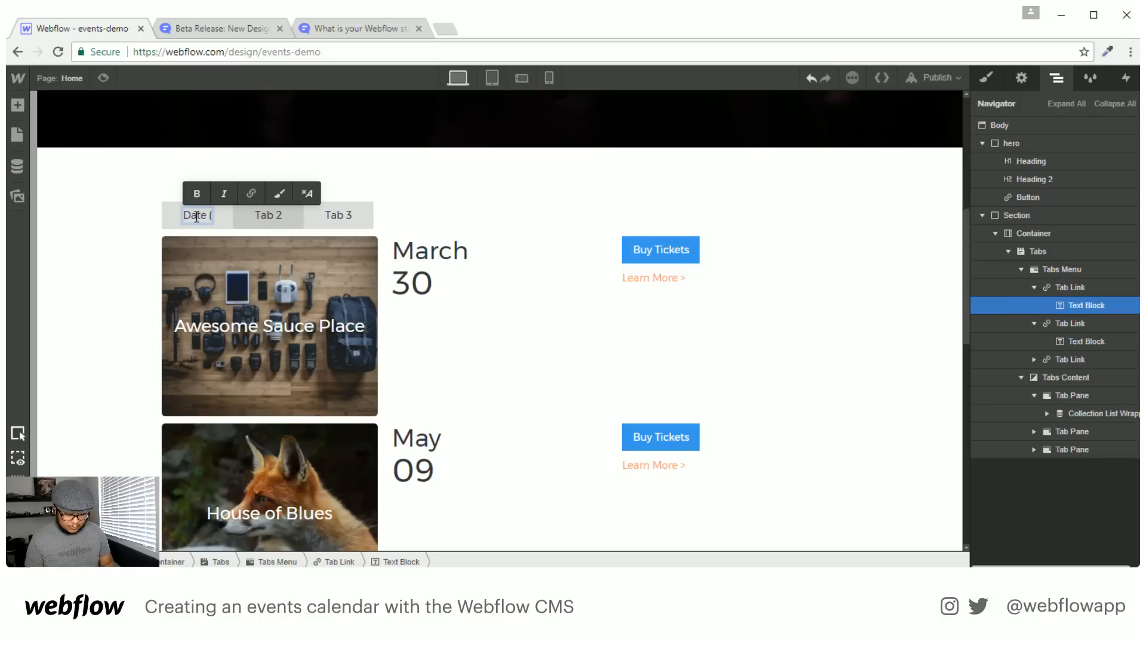
{"action": "type", "text": "O"}
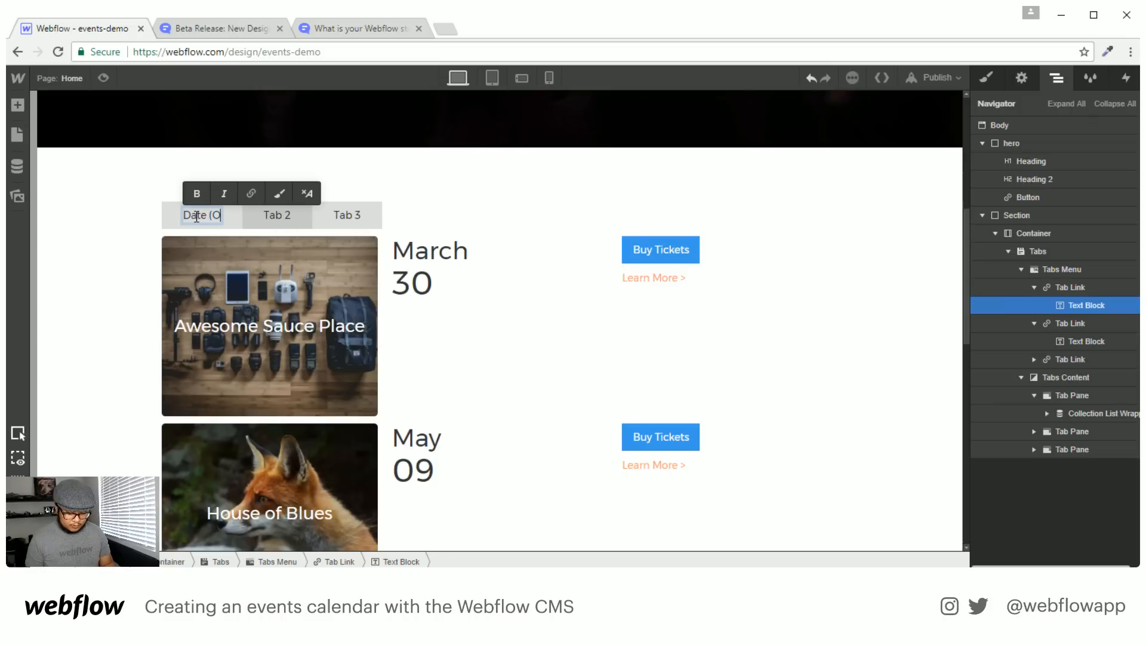
{"action": "type", "text": "ld to New)"}
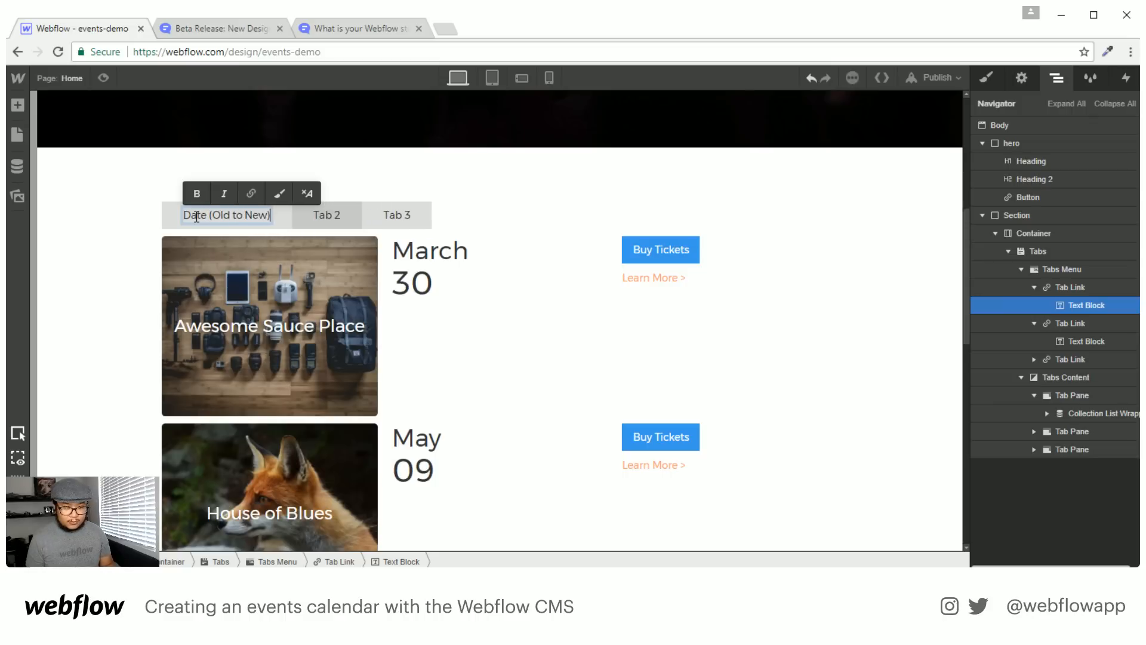
{"action": "key", "text": "Escape"}
Rename the second and third tabs to 'Date (New to Old)' and 'Location'
{"action": "double_click", "coordinate": [332, 215]}
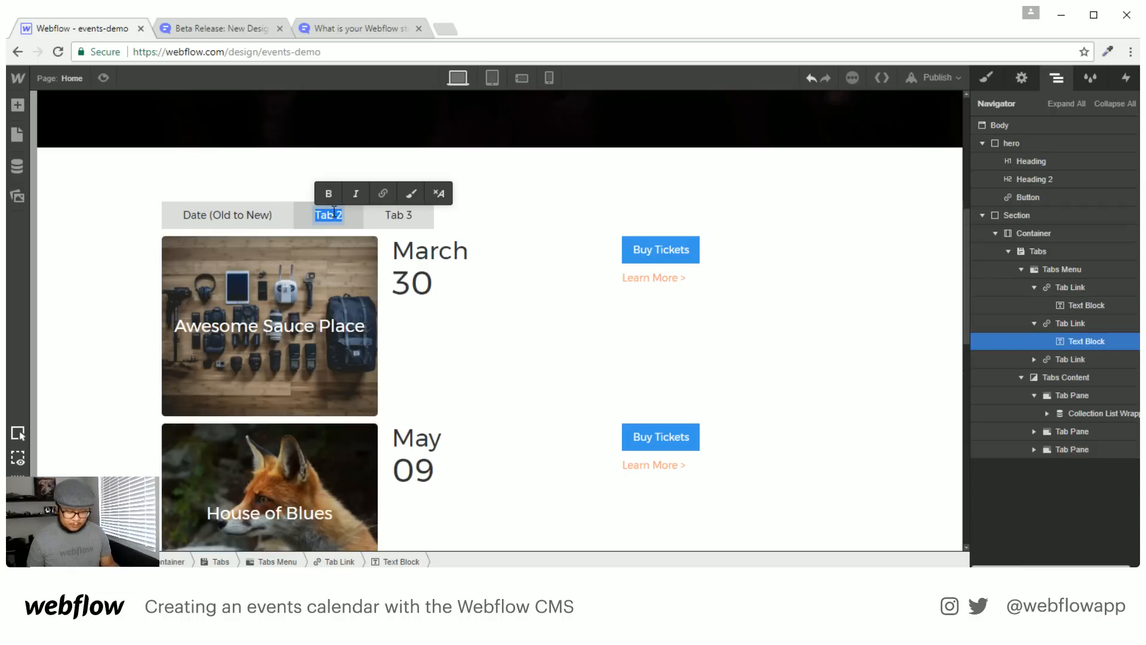
{"action": "type", "text": "Date (New to Old)"}
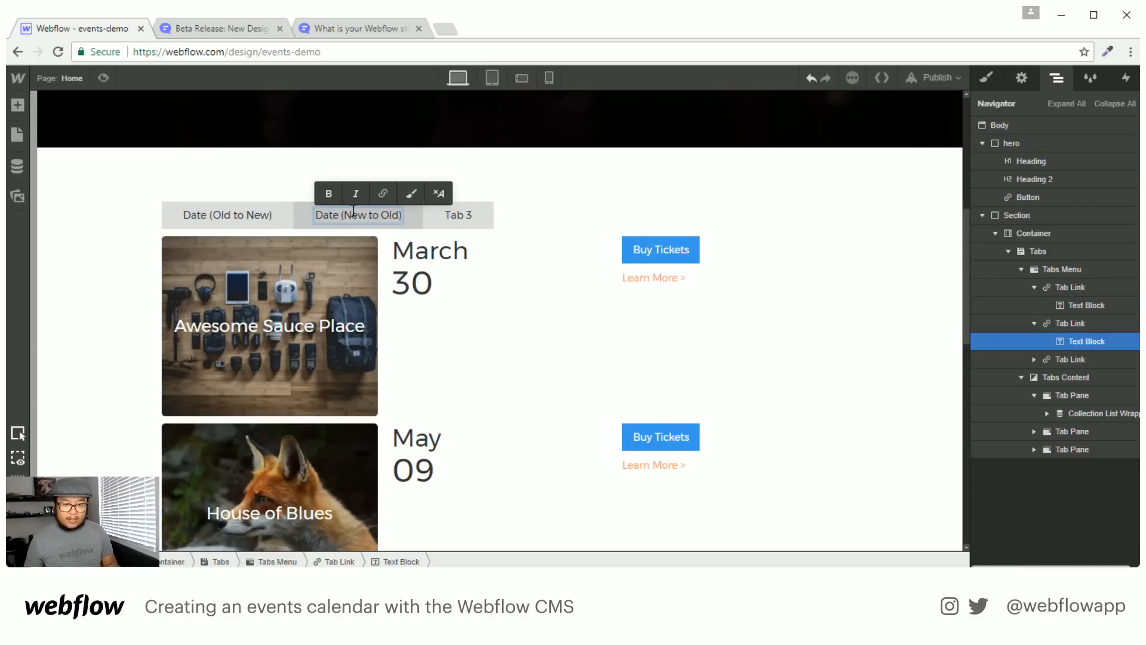
{"action": "key", "text": "Escape"}
{"action": "double_click", "coordinate": [461, 216]}
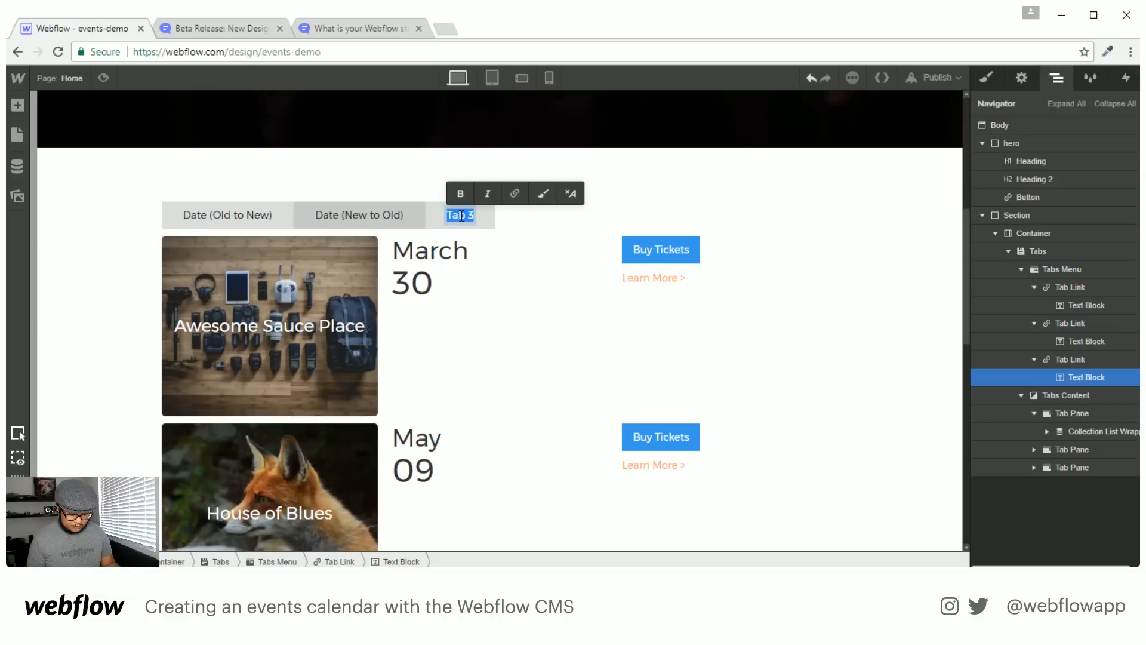
{"action": "type", "text": "Location"}
{"action": "key", "text": "Escape"}
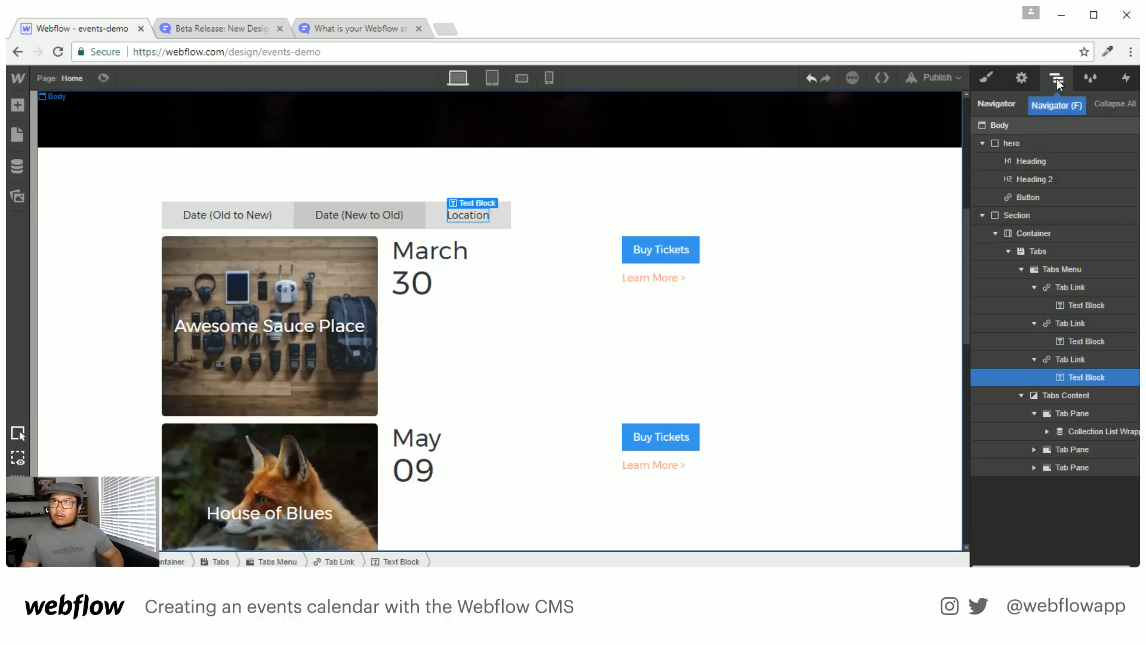
Select the first Tab Pane's Collection List Wrapper and set Tab 1 as the default active tab
{"action": "left_click", "coordinate": [1022, 271]}
{"action": "left_click", "coordinate": [1020, 286]}
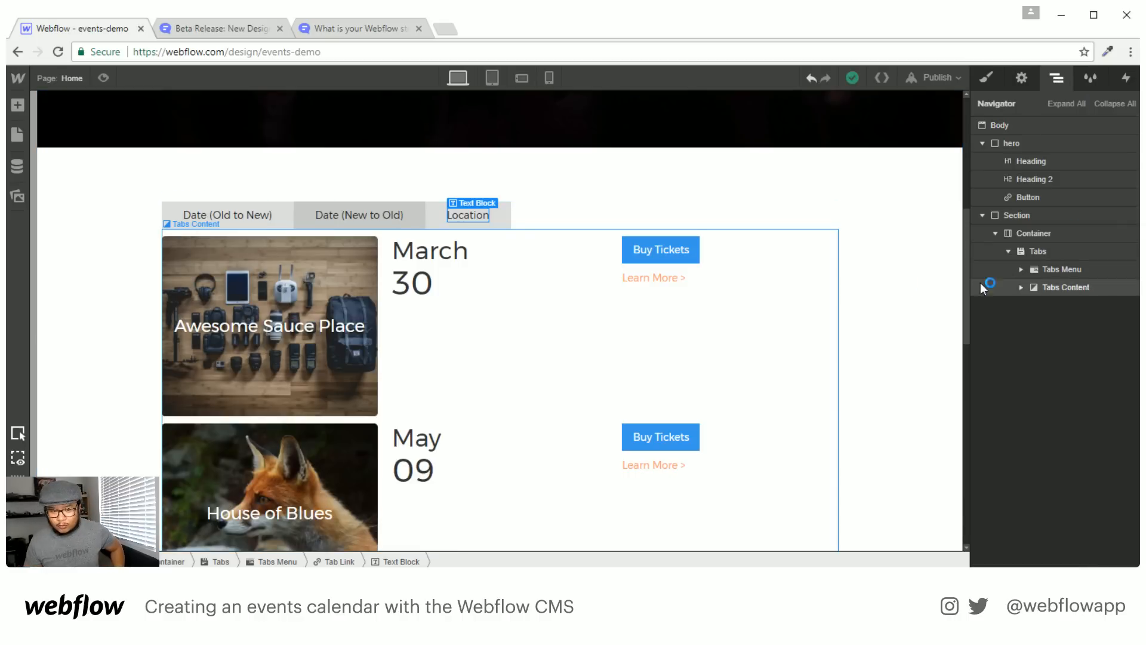
{"action": "left_click", "coordinate": [1021, 287]}
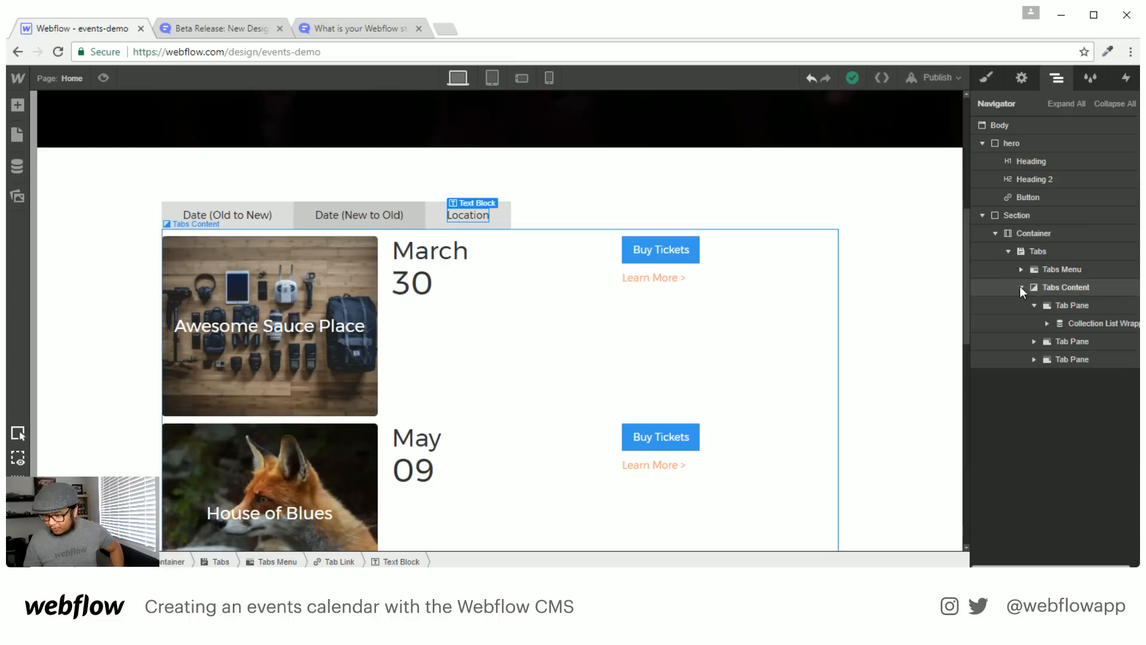
{"action": "left_click", "coordinate": [1079, 323]}
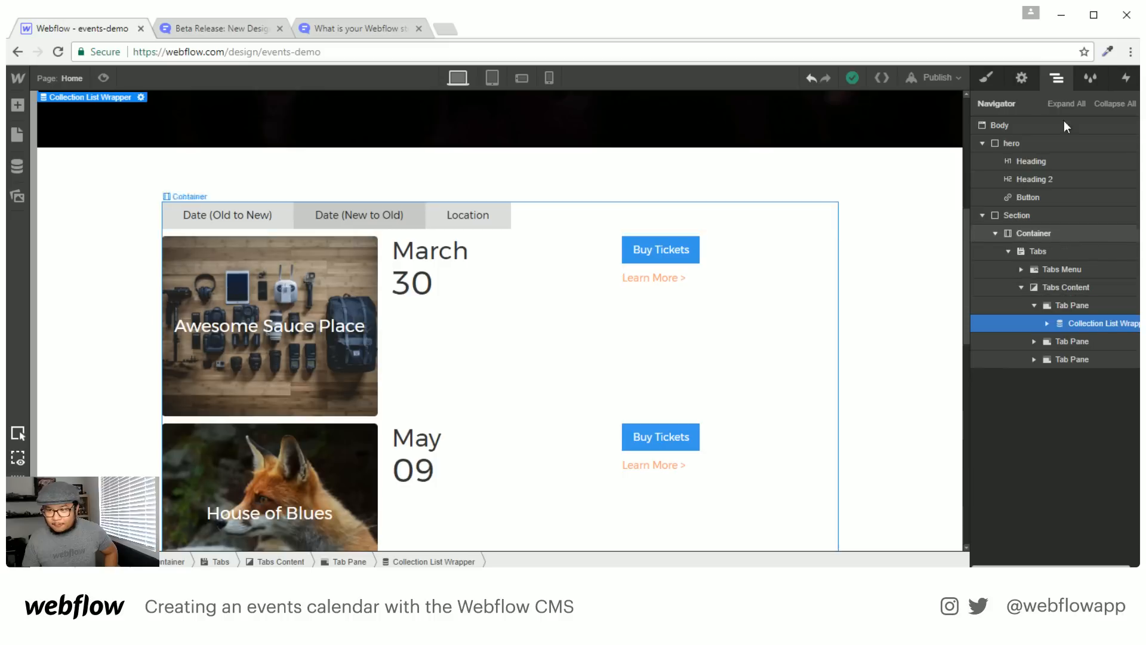
{"action": "left_click", "coordinate": [1022, 79]}
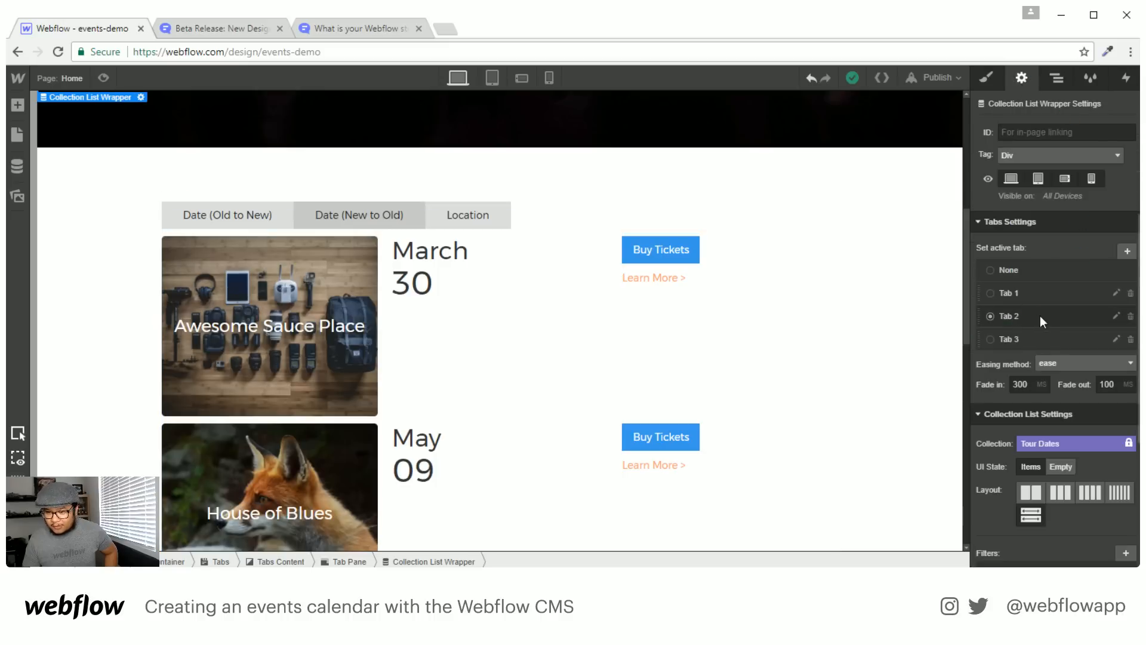
{"action": "left_click", "coordinate": [1020, 292]}
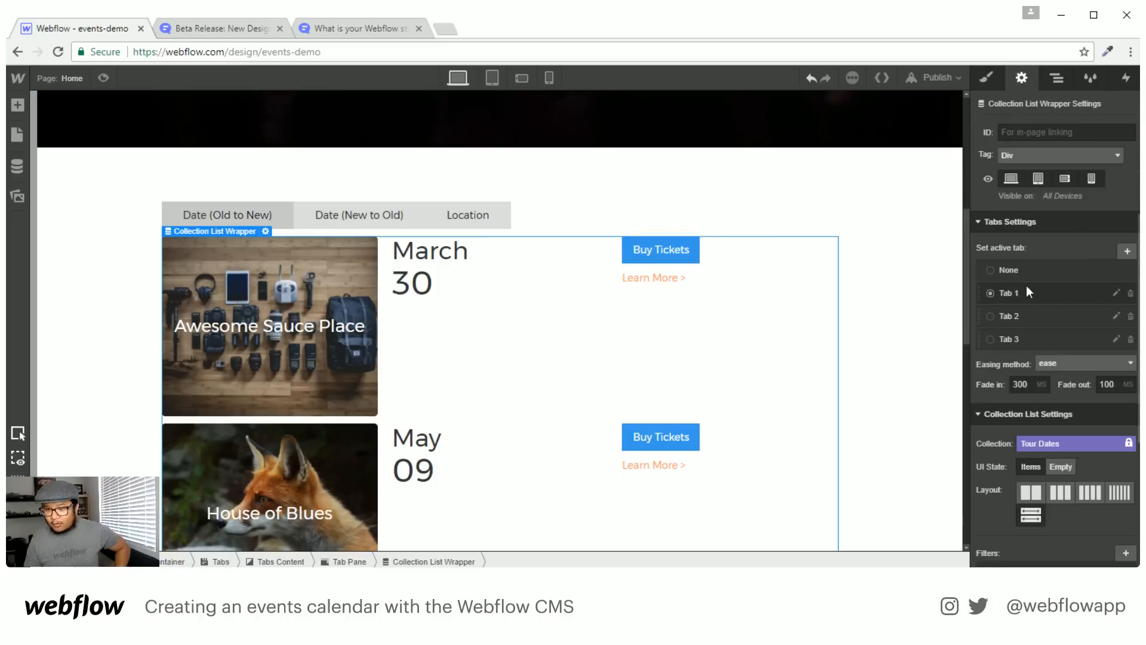
Review the first tab's event list settings, confirming its oldest-to-newest Date & Time sort
{"action": "key", "text": "z"}
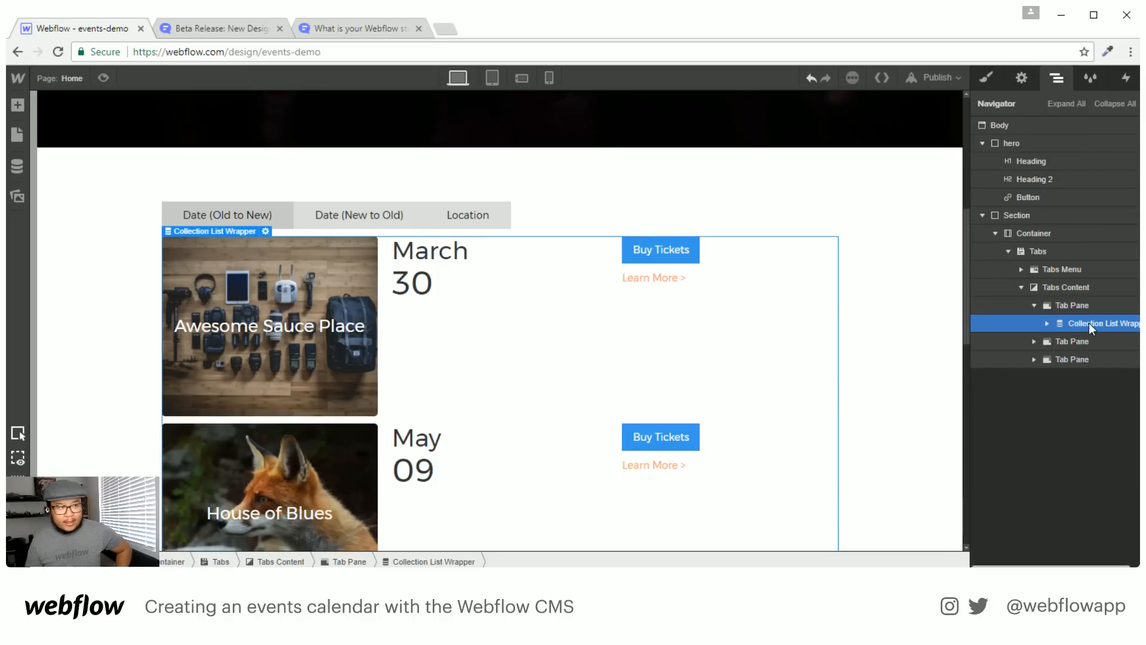
{"action": "left_click", "coordinate": [1048, 322]}
{"action": "left_click", "coordinate": [1027, 77]}
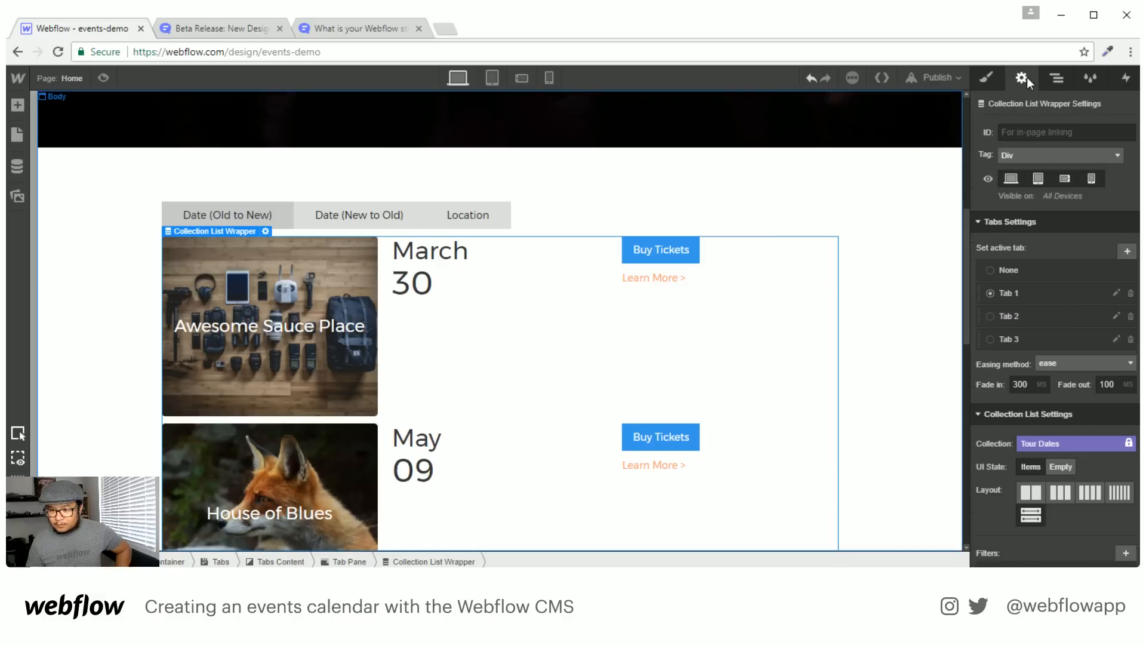
{"action": "left_click", "coordinate": [1057, 78]}
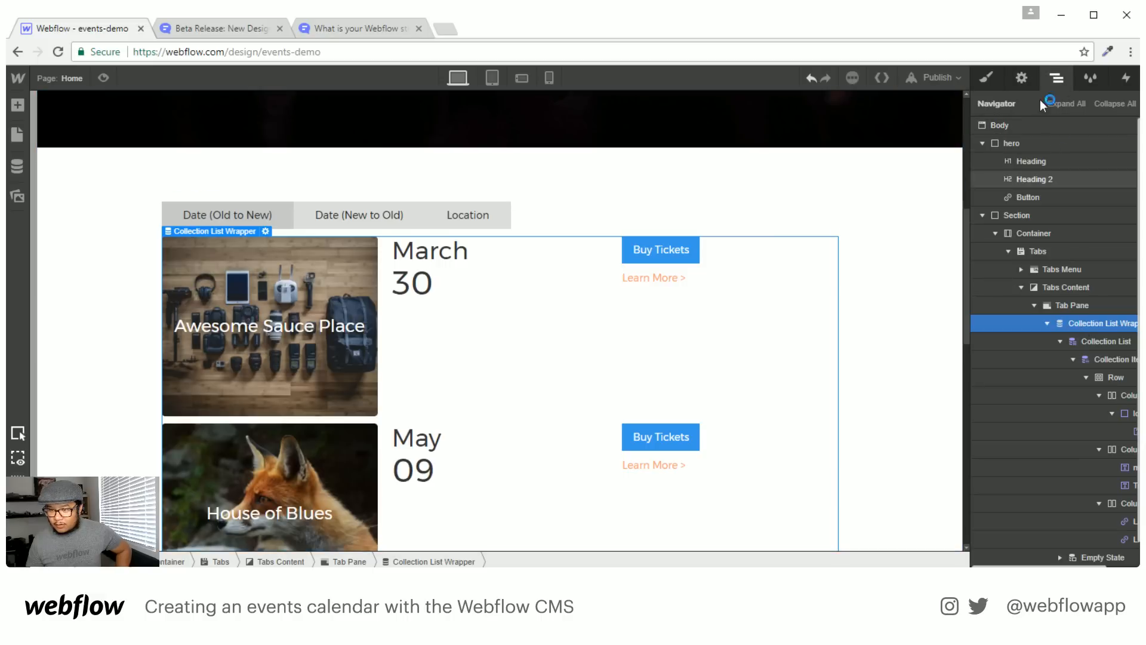
{"action": "left_click", "coordinate": [1022, 78]}
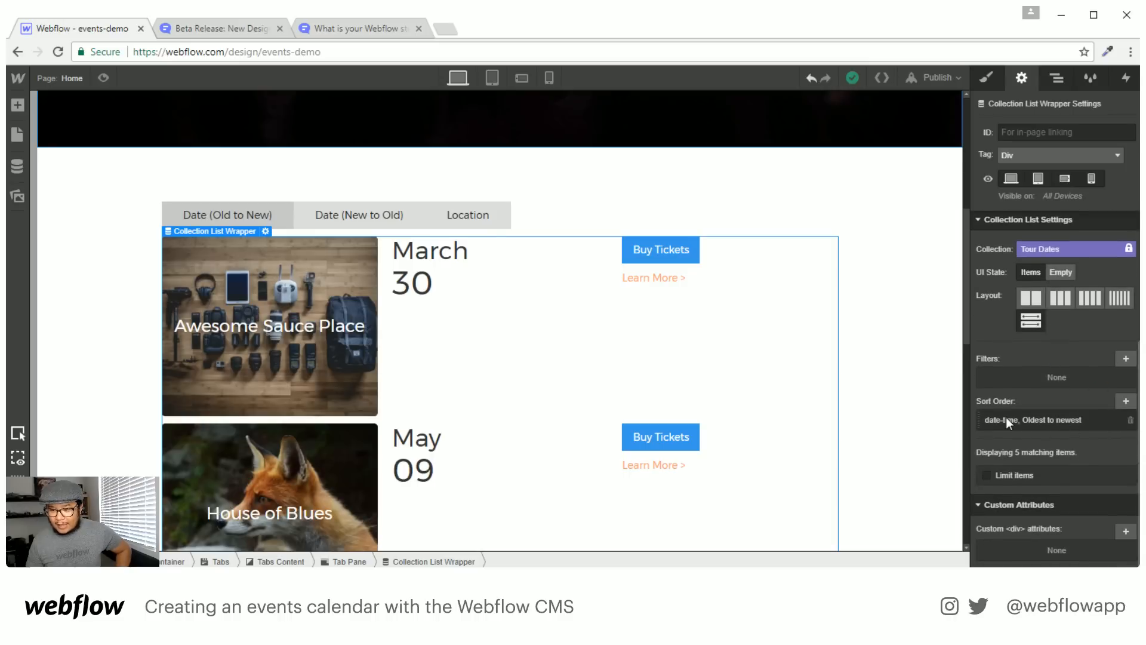
{"action": "left_click", "coordinate": [1057, 80]}
{"action": "left_click", "coordinate": [1024, 78]}
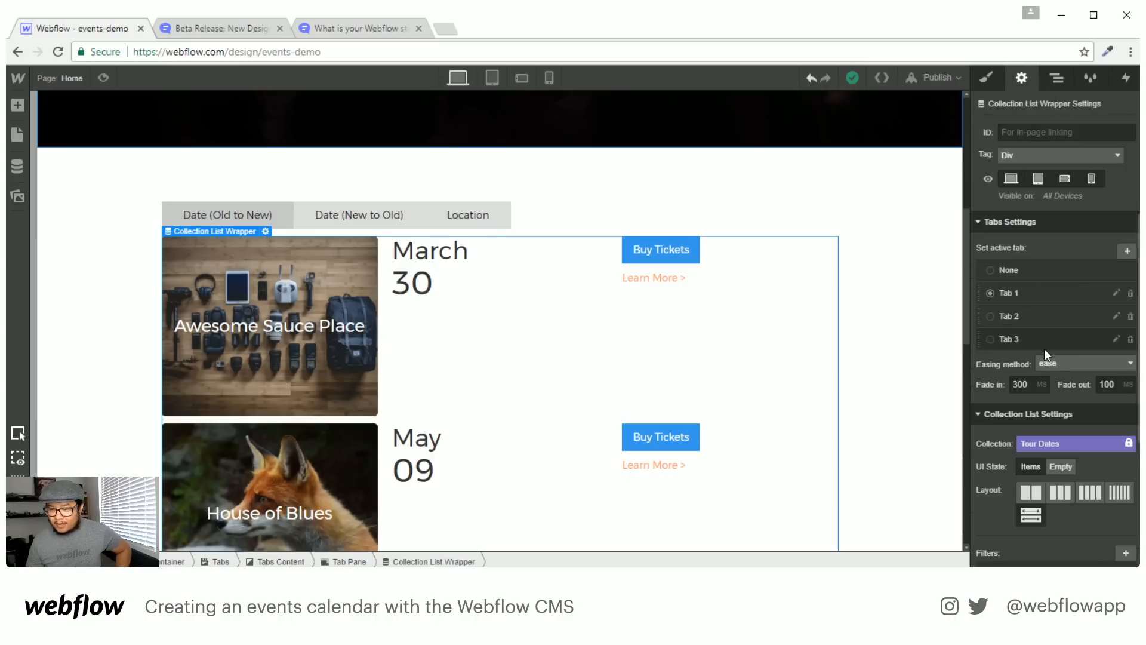
Set the second Tab Pane's event list to sort by Date & Time, newest to oldest
{"action": "left_click", "coordinate": [1017, 316]}
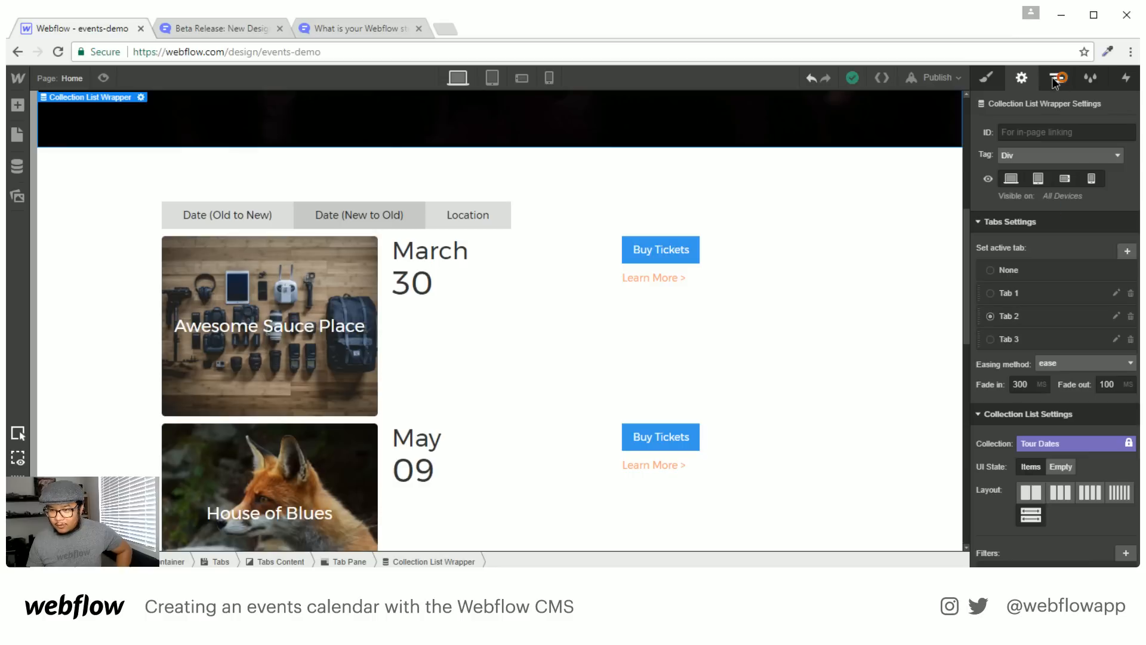
{"action": "left_click", "coordinate": [1056, 80]}
{"action": "left_click", "coordinate": [1034, 306]}
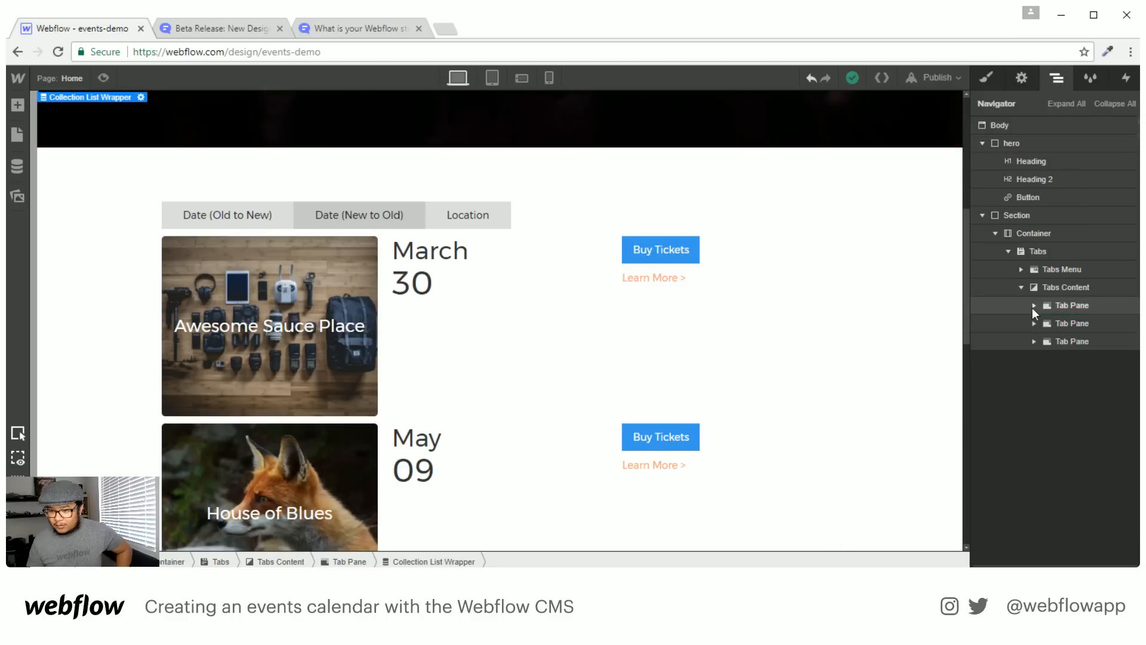
{"action": "left_click", "coordinate": [1033, 324]}
{"action": "left_click", "coordinate": [1077, 343]}
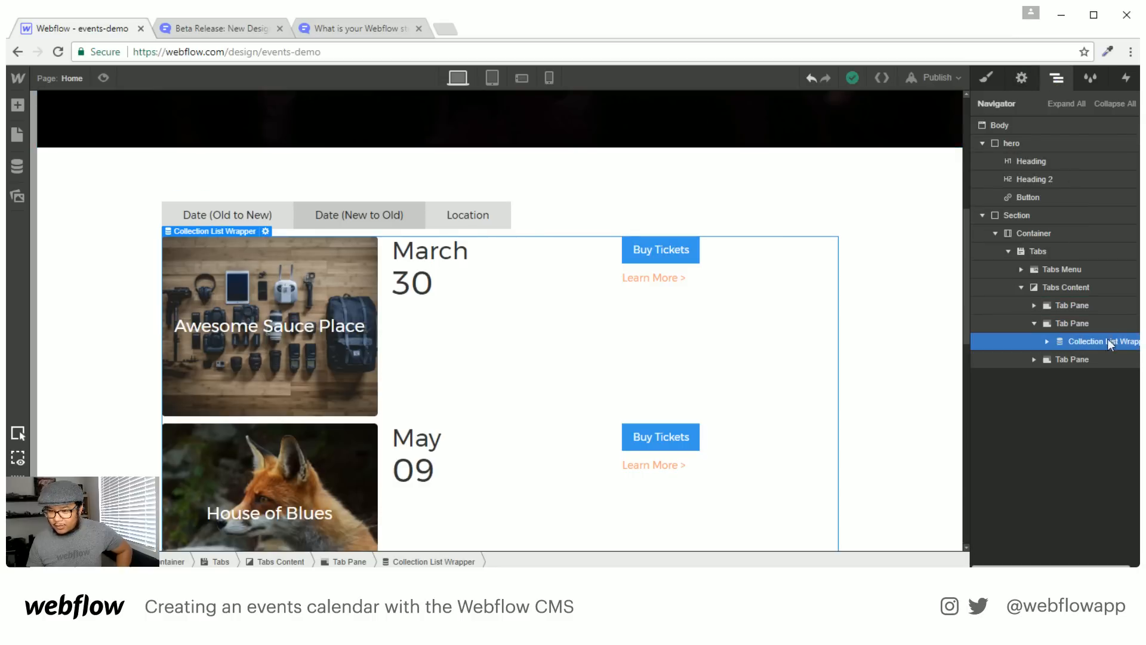
{"action": "left_click", "coordinate": [1022, 78]}
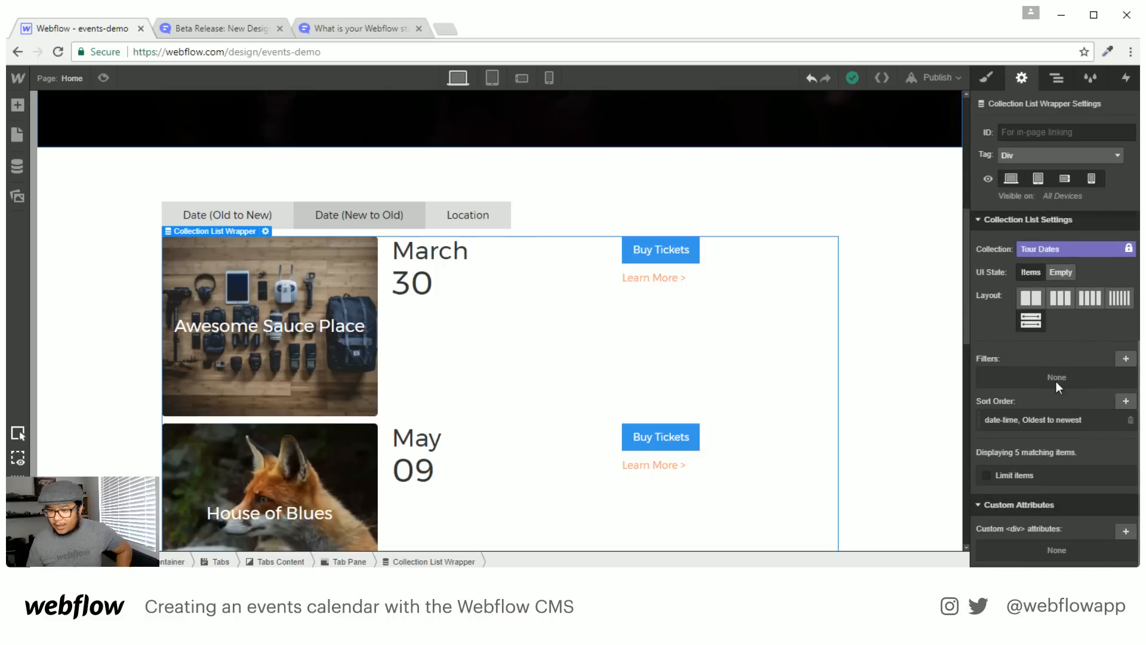
{"action": "left_click", "coordinate": [1062, 418]}
{"action": "left_click", "coordinate": [1045, 501]}
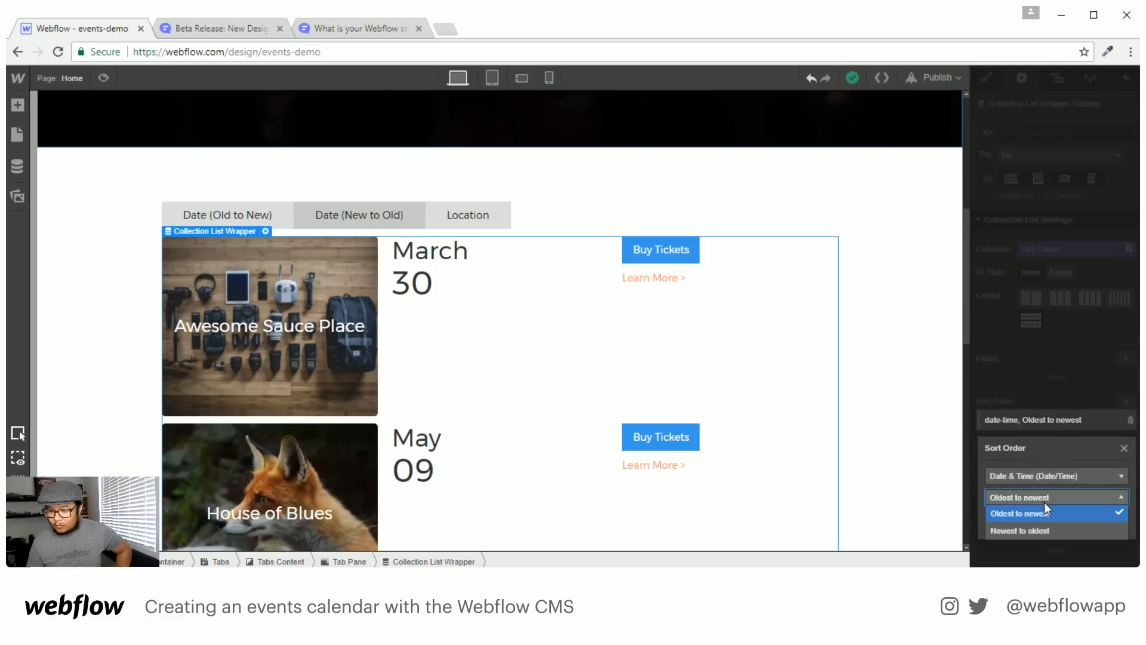
{"action": "left_click", "coordinate": [1032, 531]}
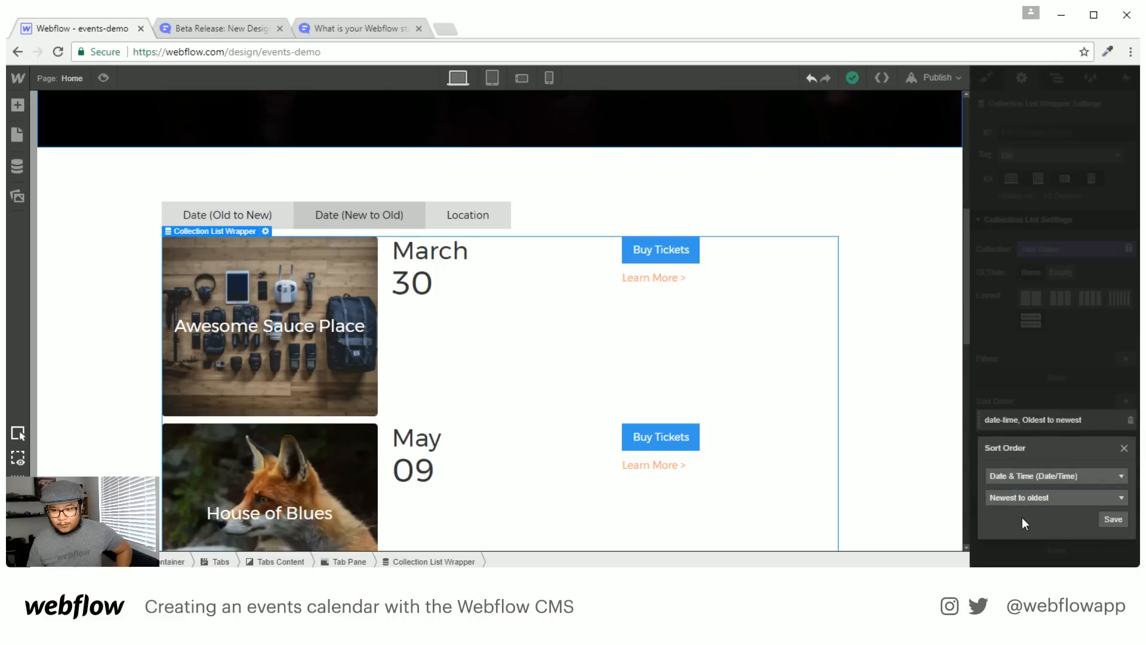
{"action": "left_click", "coordinate": [1113, 520]}
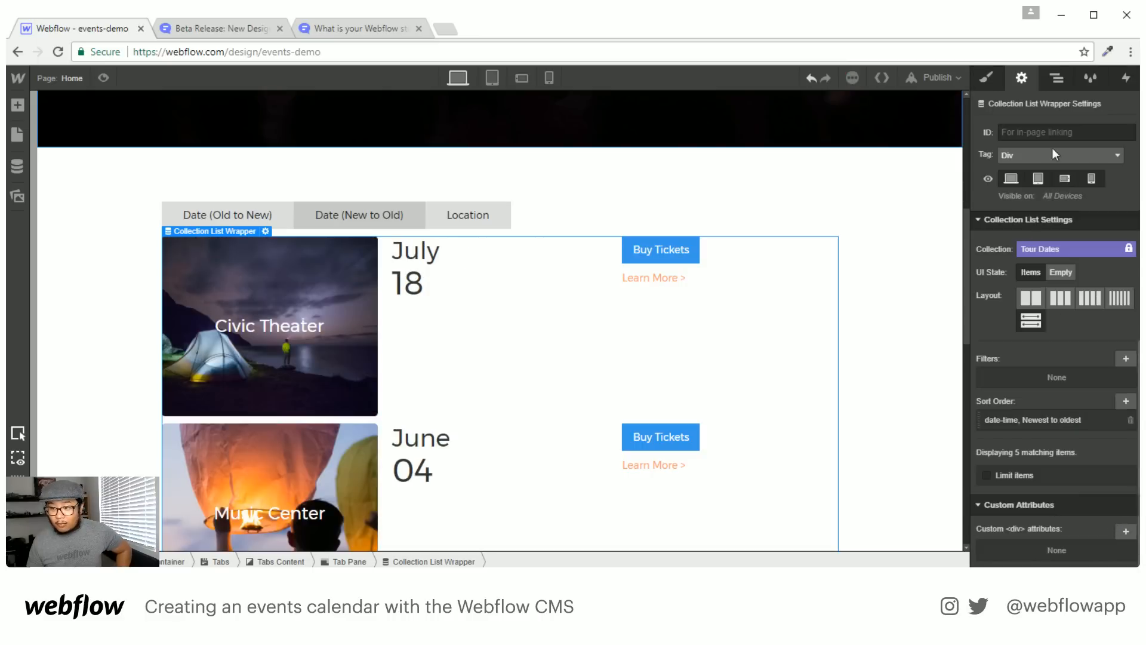
Replace the Location pane list's date sort with Name, Alphabetical (A–Z)
{"action": "left_click", "coordinate": [1065, 77]}
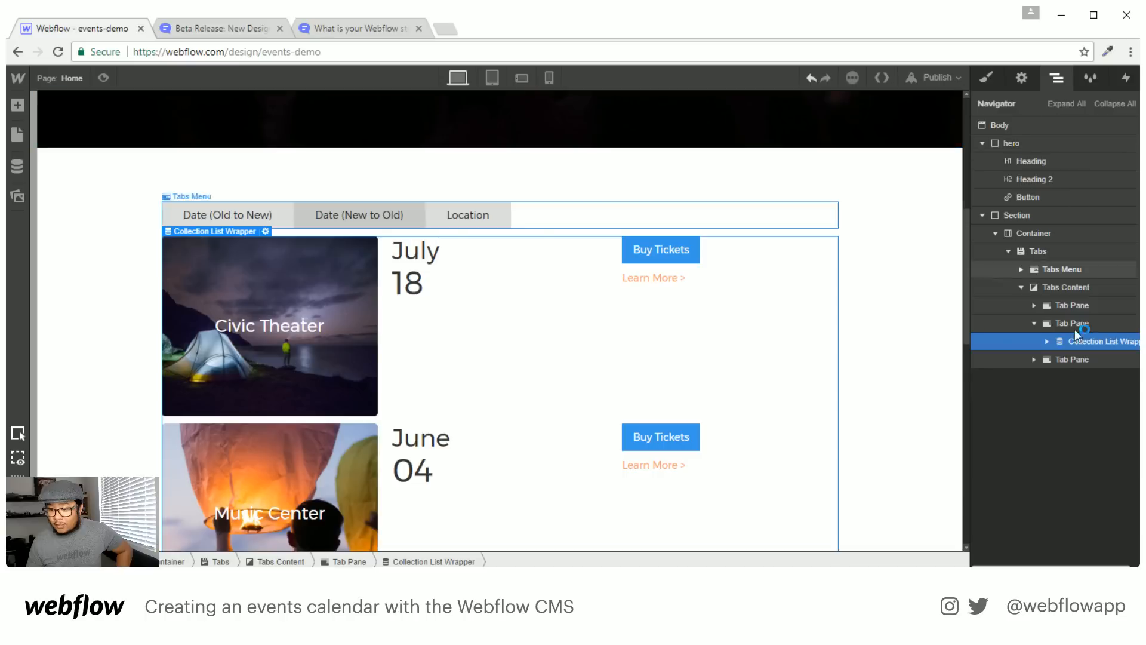
{"action": "left_click", "coordinate": [1038, 360]}
{"action": "left_click", "coordinate": [1059, 376]}
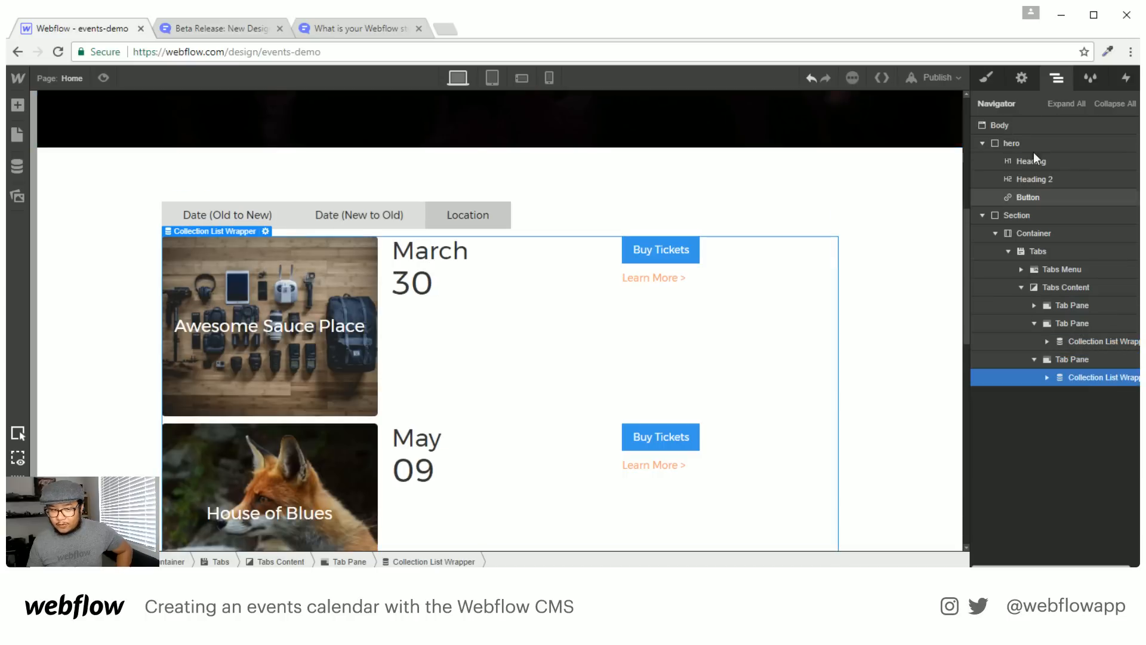
{"action": "left_click", "coordinate": [1025, 77]}
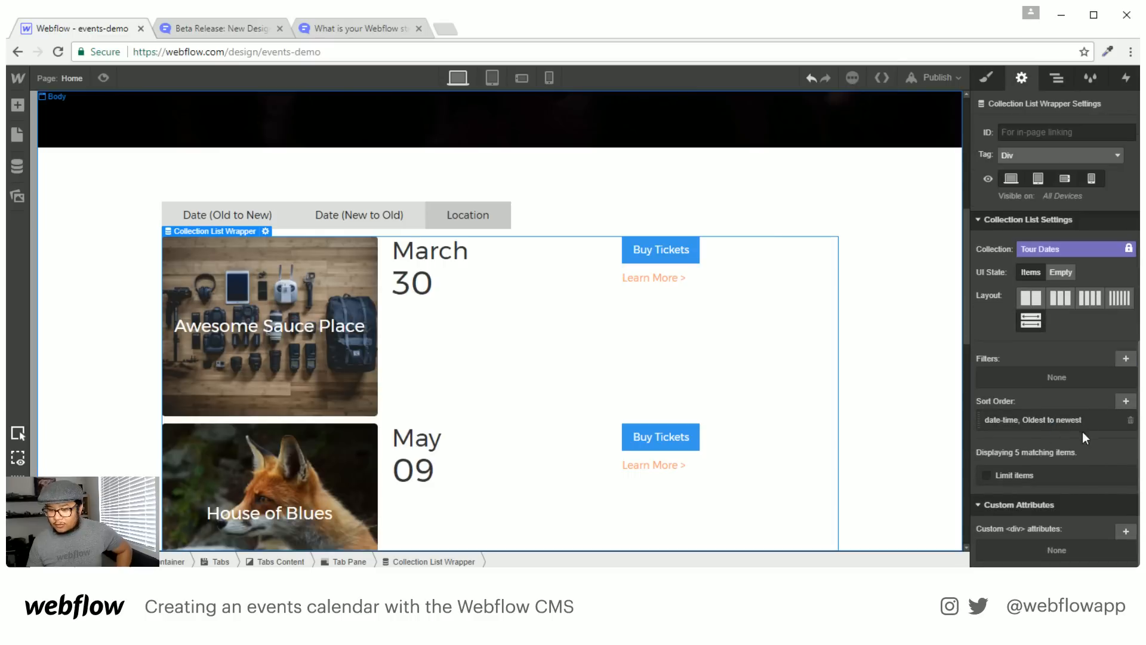
{"action": "left_click", "coordinate": [1131, 421]}
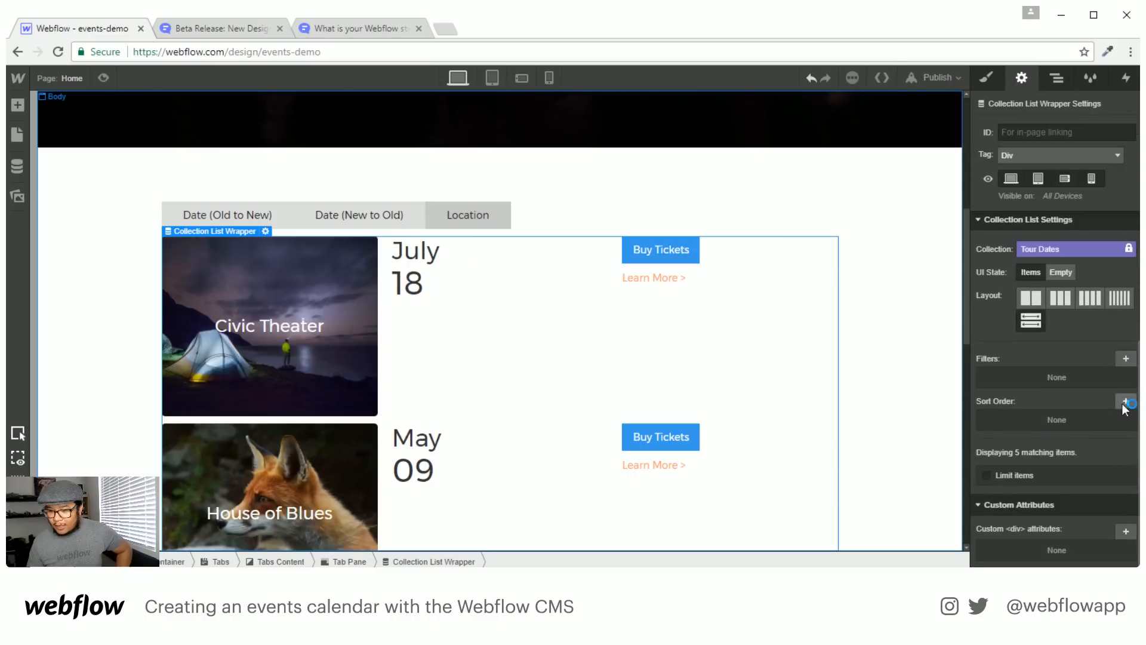
{"action": "left_click", "coordinate": [1126, 402]}
{"action": "left_click", "coordinate": [1055, 455]}
{"action": "left_click", "coordinate": [1047, 482]}
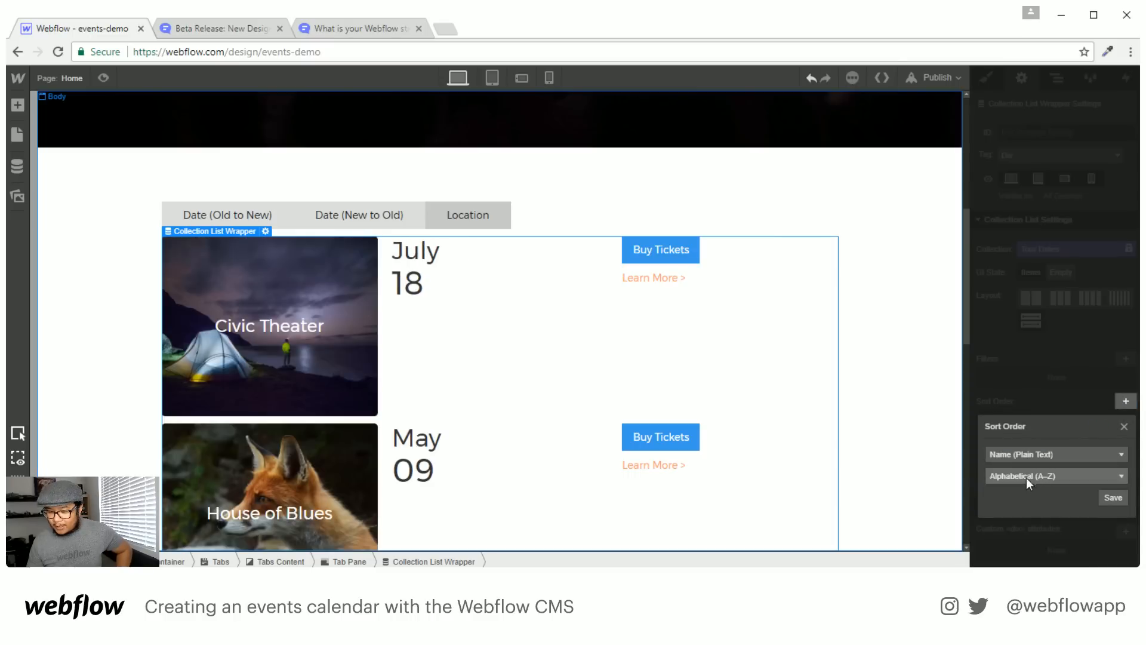
{"action": "left_click", "coordinate": [1103, 499]}
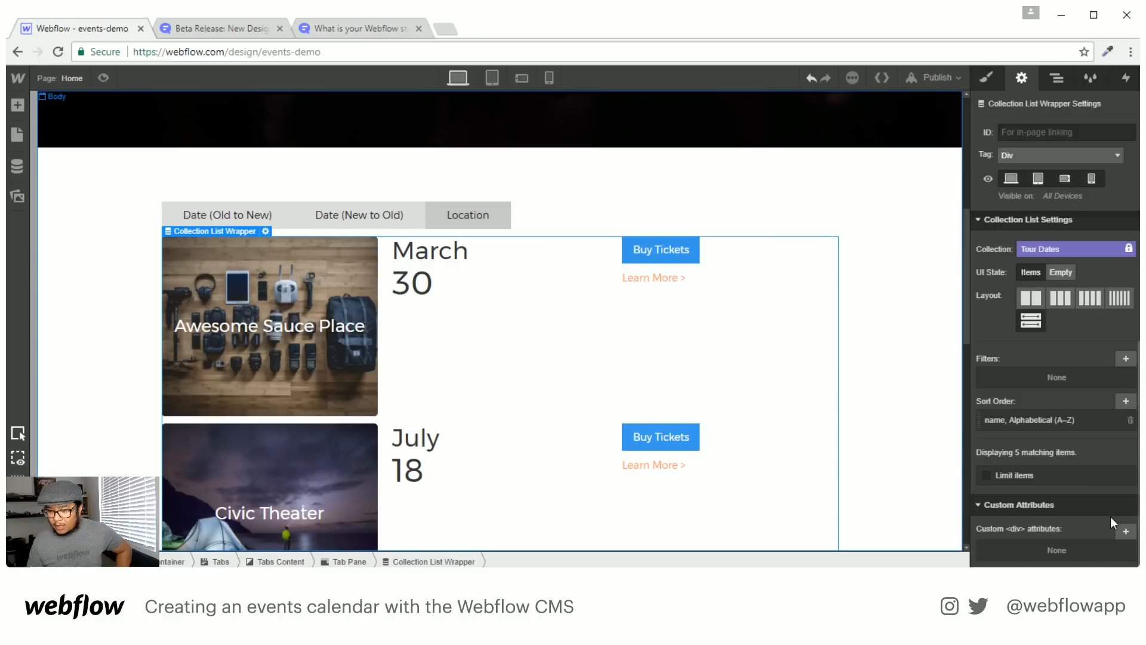
Preview the page and test the Date (Old to New), Date (New to Old) and Location tabs' sorting
{"action": "left_click", "coordinate": [105, 81]}
{"action": "left_click", "coordinate": [277, 232]}
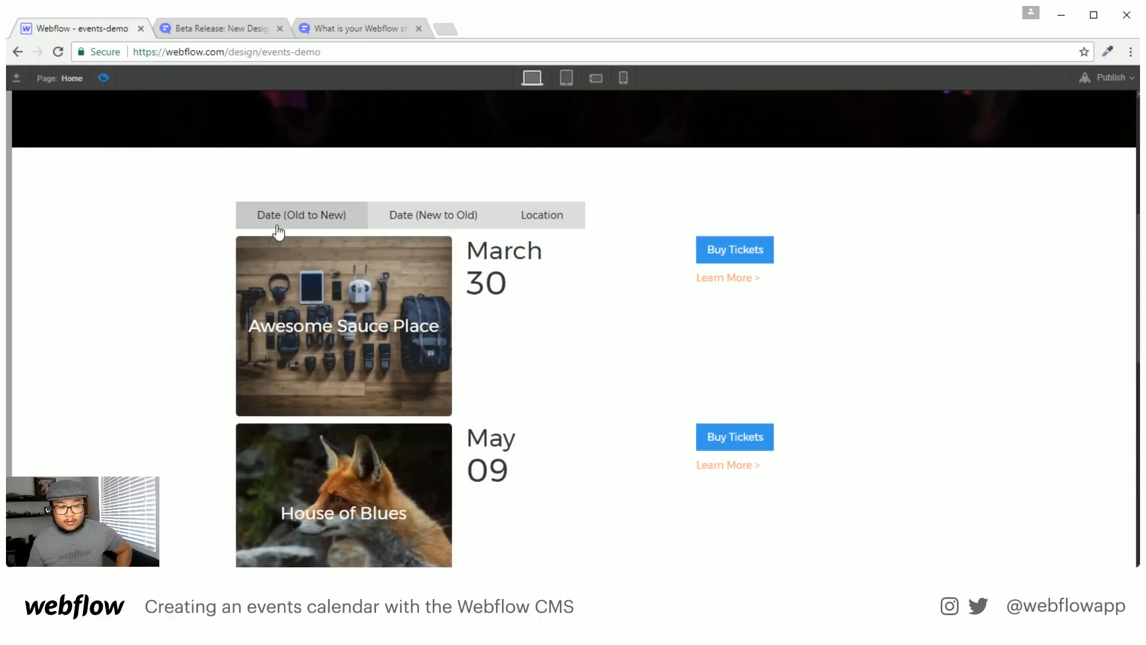
{"action": "left_click", "coordinate": [422, 224]}
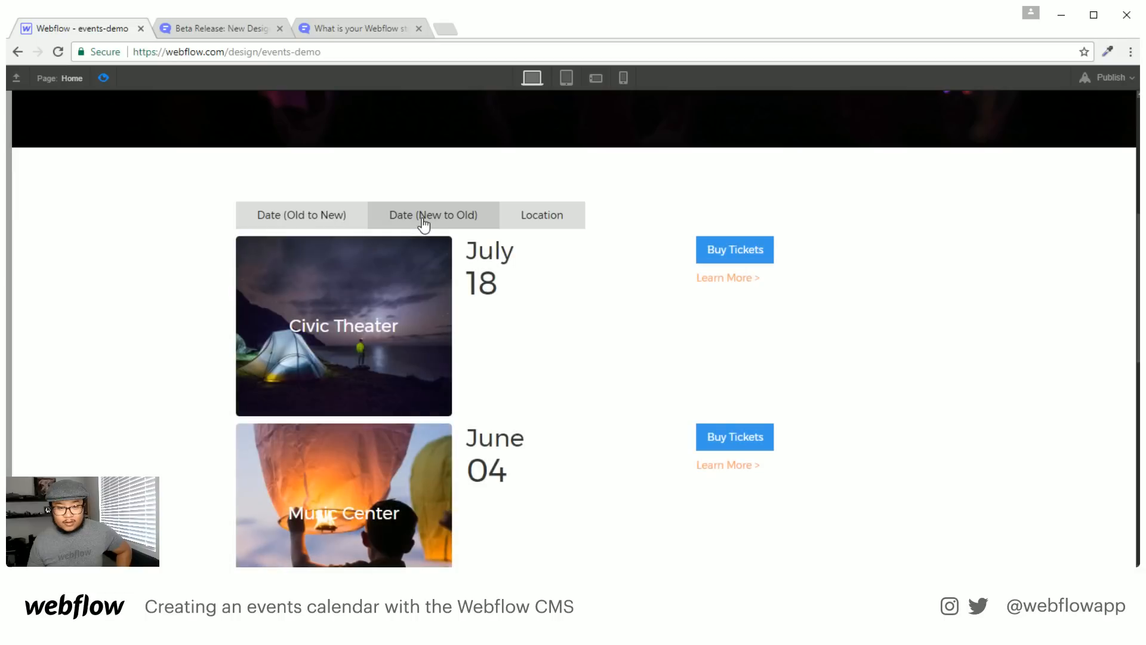
{"action": "left_click", "coordinate": [550, 220]}
{"action": "scroll", "coordinate": [395, 364], "scroll_direction": "down", "scroll_amount": 1}
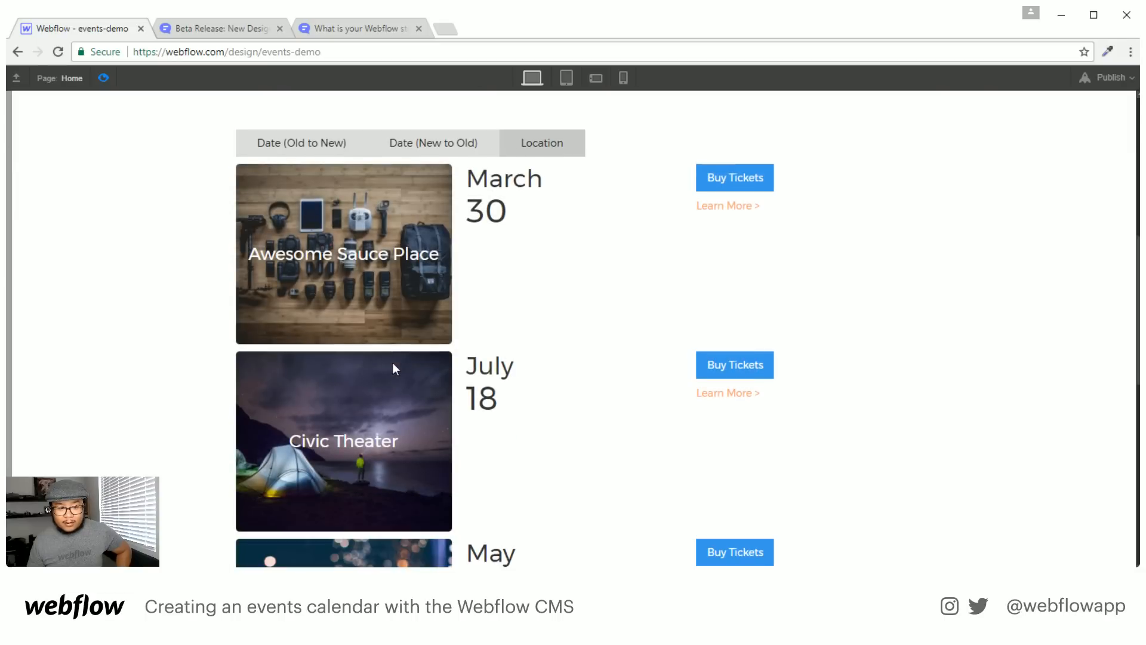
{"action": "scroll", "coordinate": [281, 342], "scroll_direction": "down", "scroll_amount": 5}
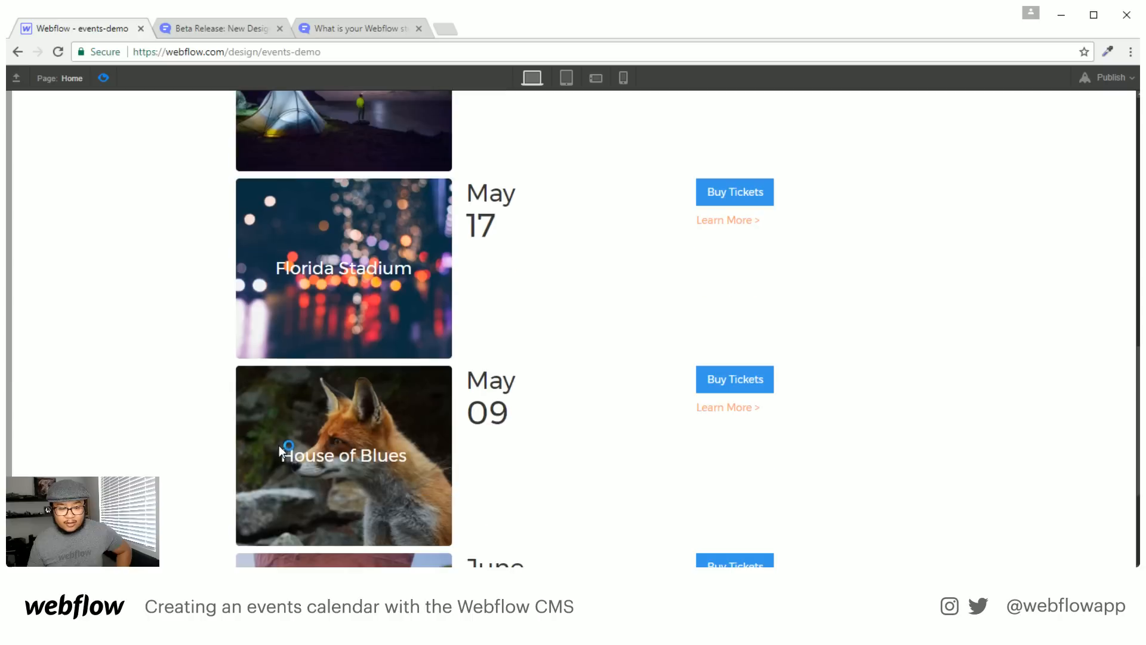
{"action": "scroll", "coordinate": [280, 466], "scroll_direction": "down", "scroll_amount": 3}
{"action": "scroll", "coordinate": [295, 461], "scroll_direction": "up", "scroll_amount": 10}
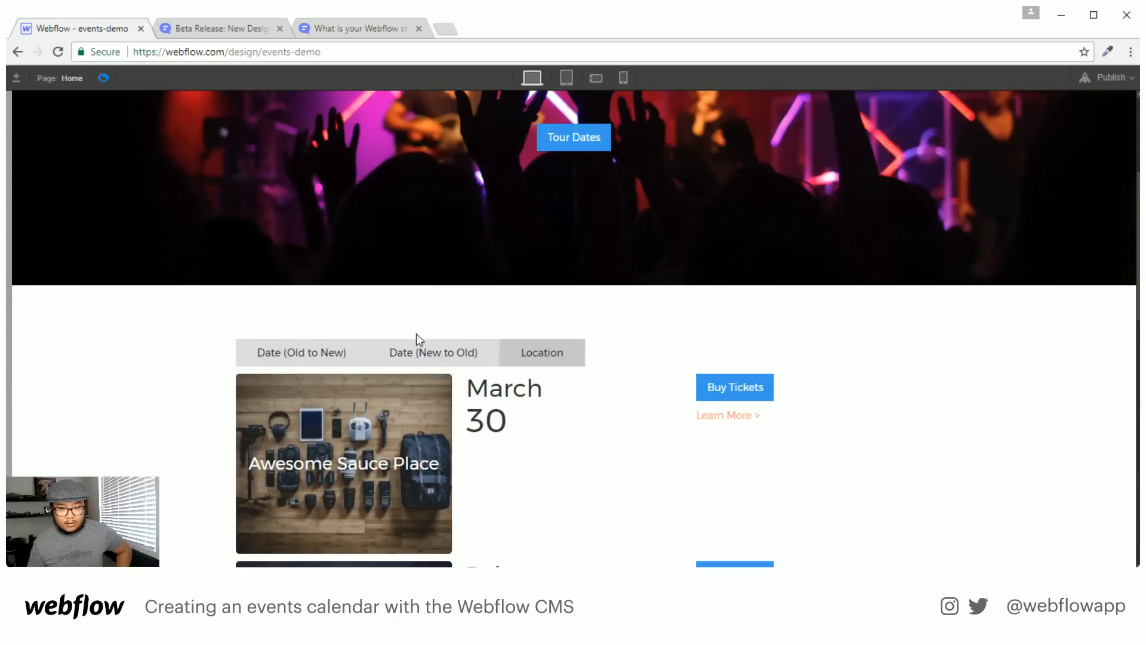
{"action": "left_click", "coordinate": [429, 357]}
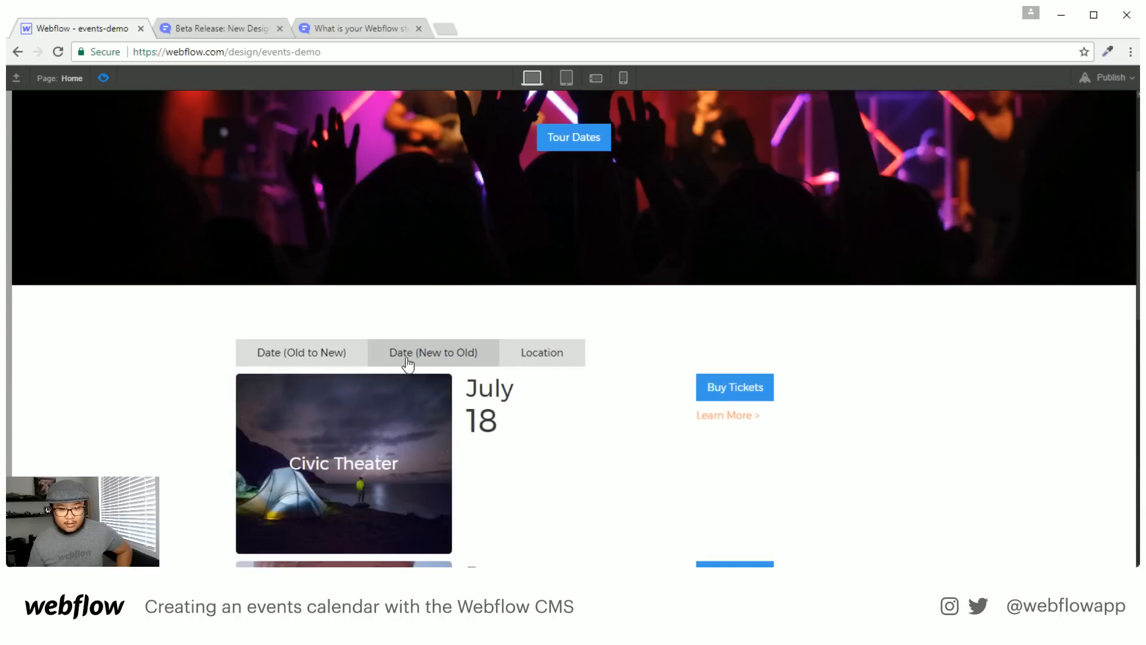
{"action": "left_click", "coordinate": [323, 356]}
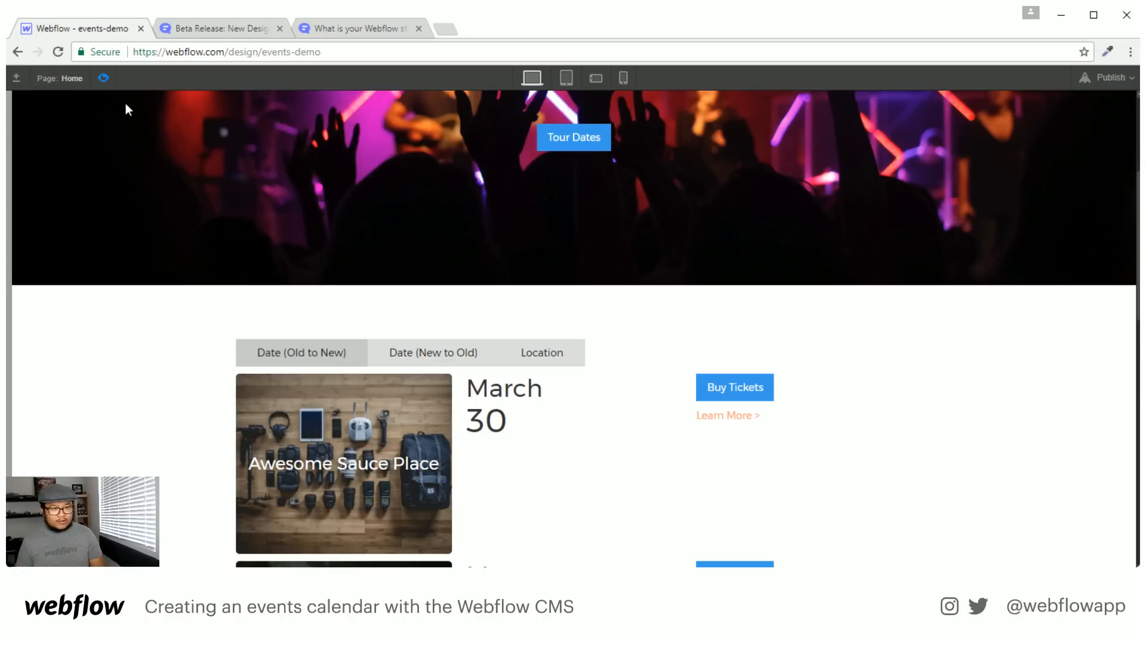
{"action": "left_click", "coordinate": [103, 78]}
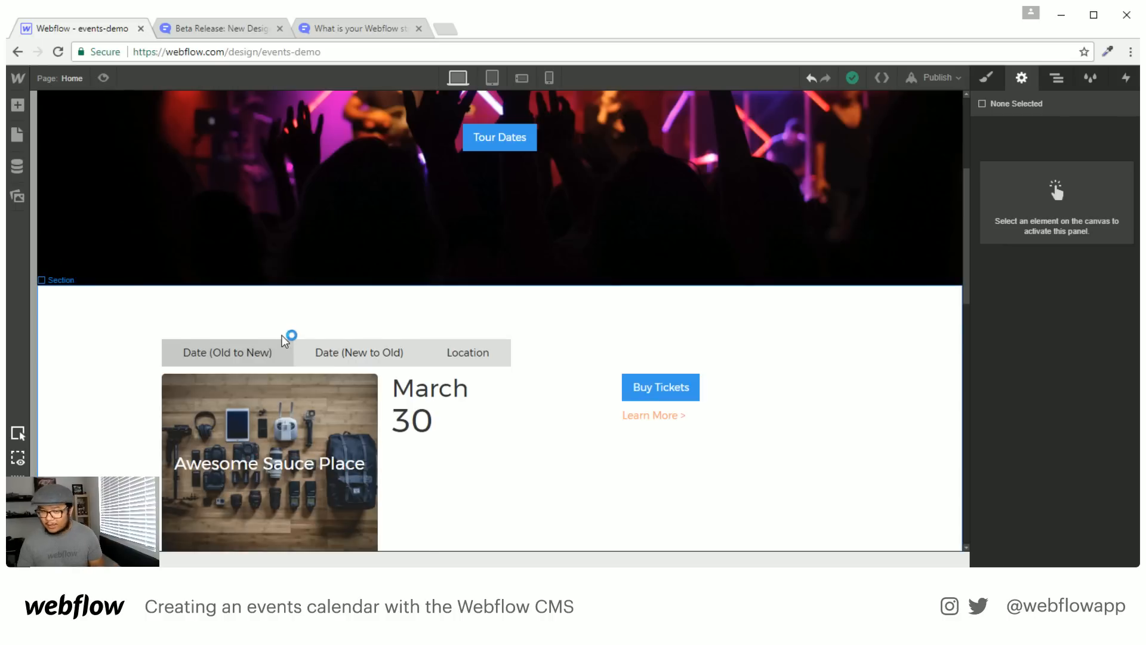
Scroll through the event rows on the canvas, then bring up the Pages panel
{"action": "scroll", "coordinate": [284, 339], "scroll_direction": "down", "scroll_amount": 3}
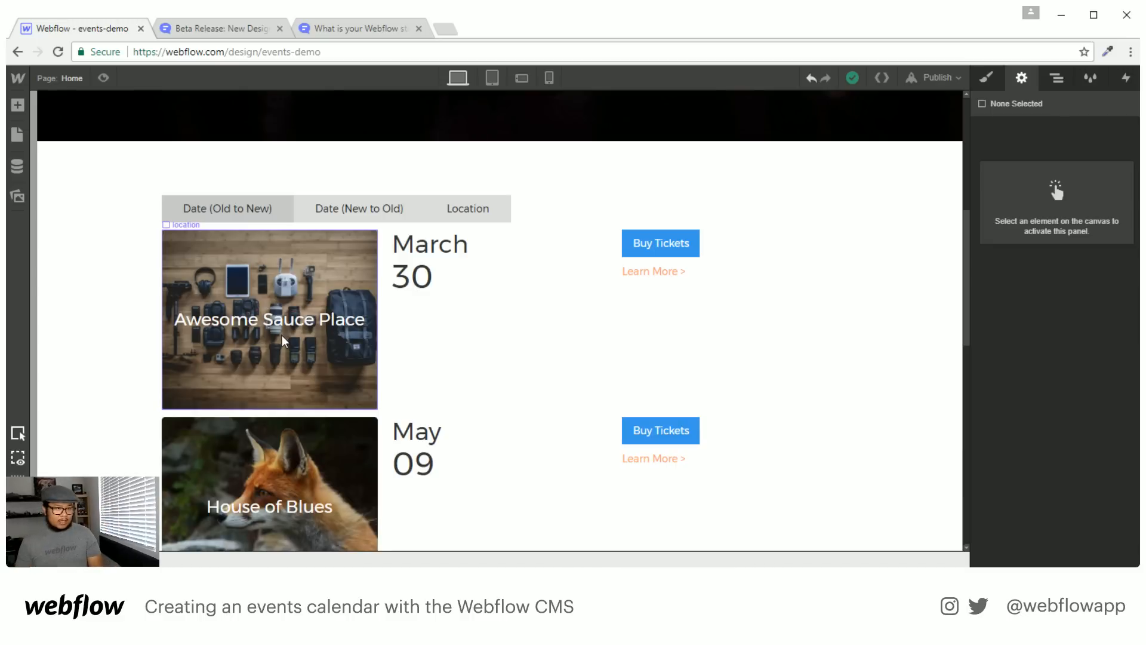
{"action": "left_click", "coordinate": [283, 338]}
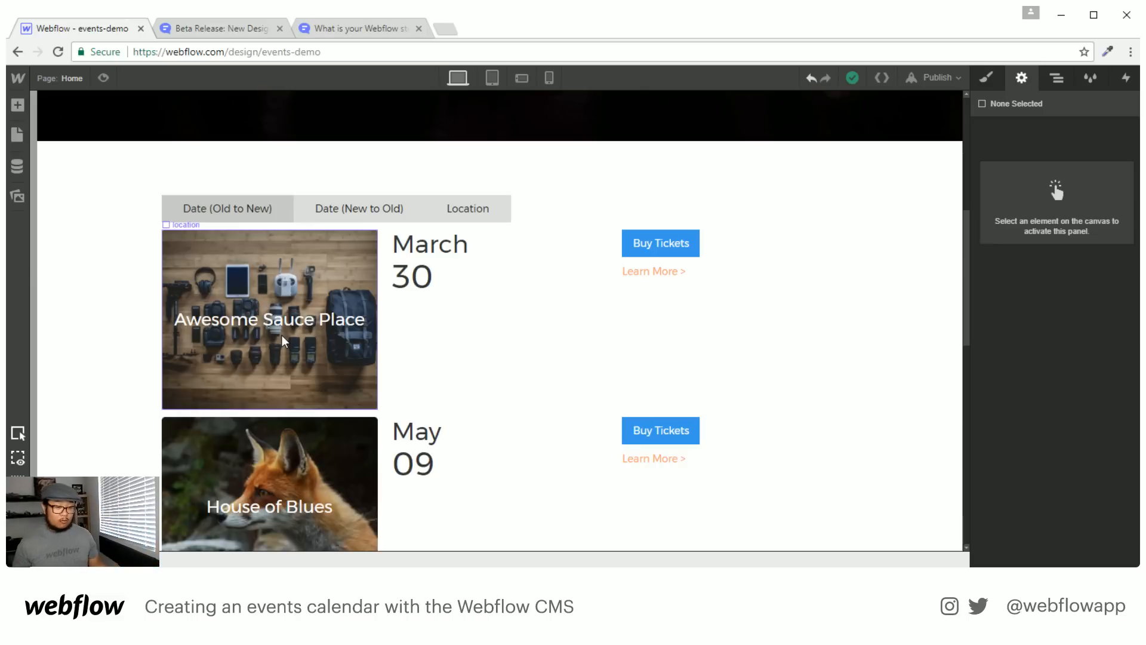
{"action": "left_click", "coordinate": [282, 338]}
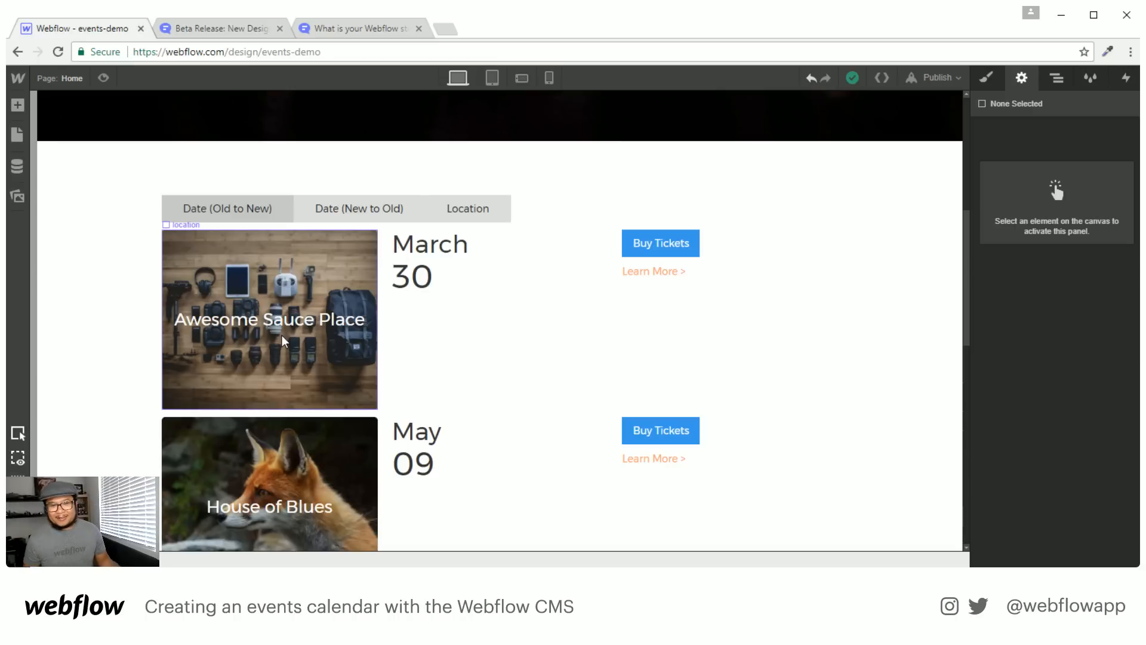
{"action": "scroll", "coordinate": [634, 279], "scroll_direction": "down", "scroll_amount": 7}
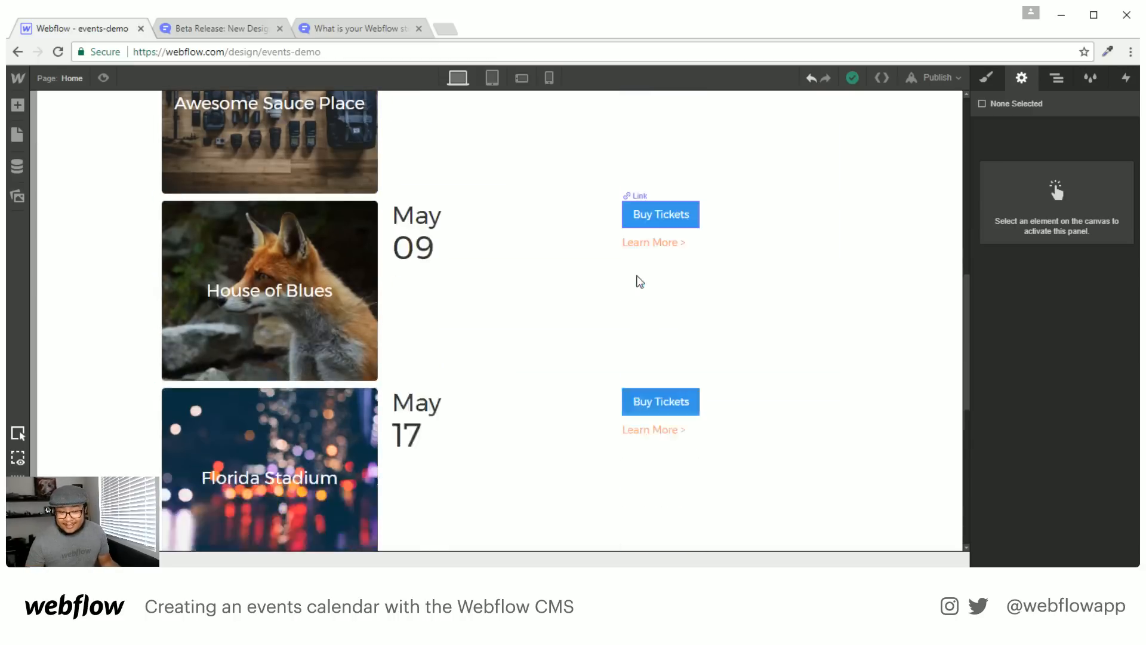
{"action": "scroll", "coordinate": [640, 281], "scroll_direction": "down", "scroll_amount": 4}
{"action": "scroll", "coordinate": [641, 292], "scroll_direction": "up", "scroll_amount": 12}
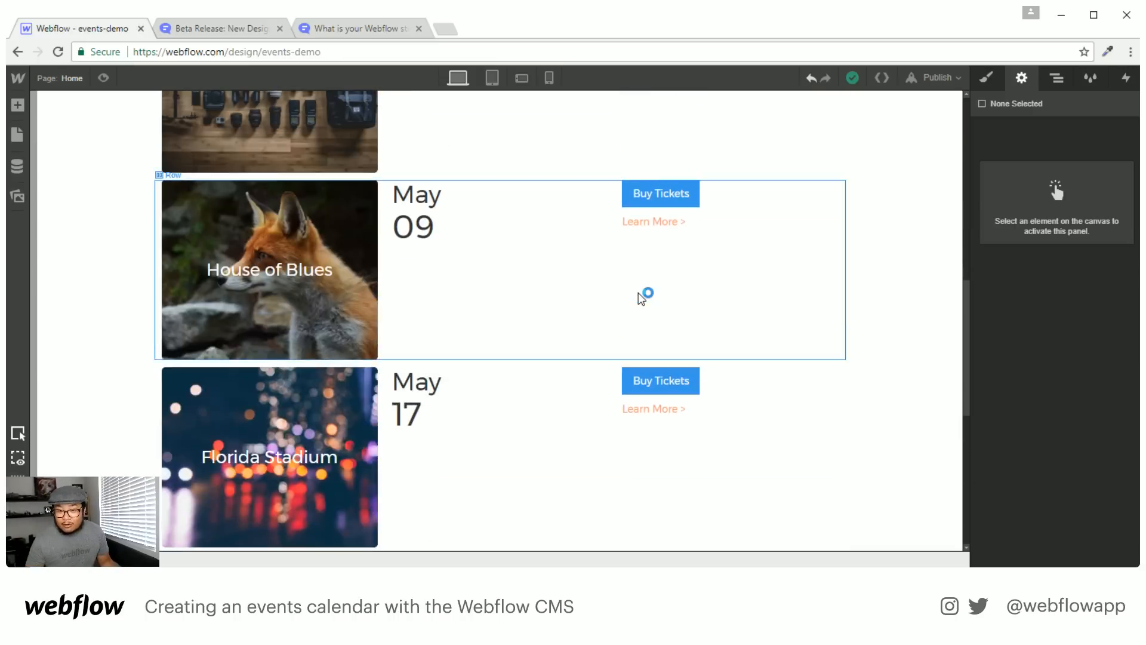
{"action": "scroll", "coordinate": [640, 294], "scroll_direction": "up", "scroll_amount": 1}
{"action": "scroll", "coordinate": [641, 298], "scroll_direction": "down", "scroll_amount": 2}
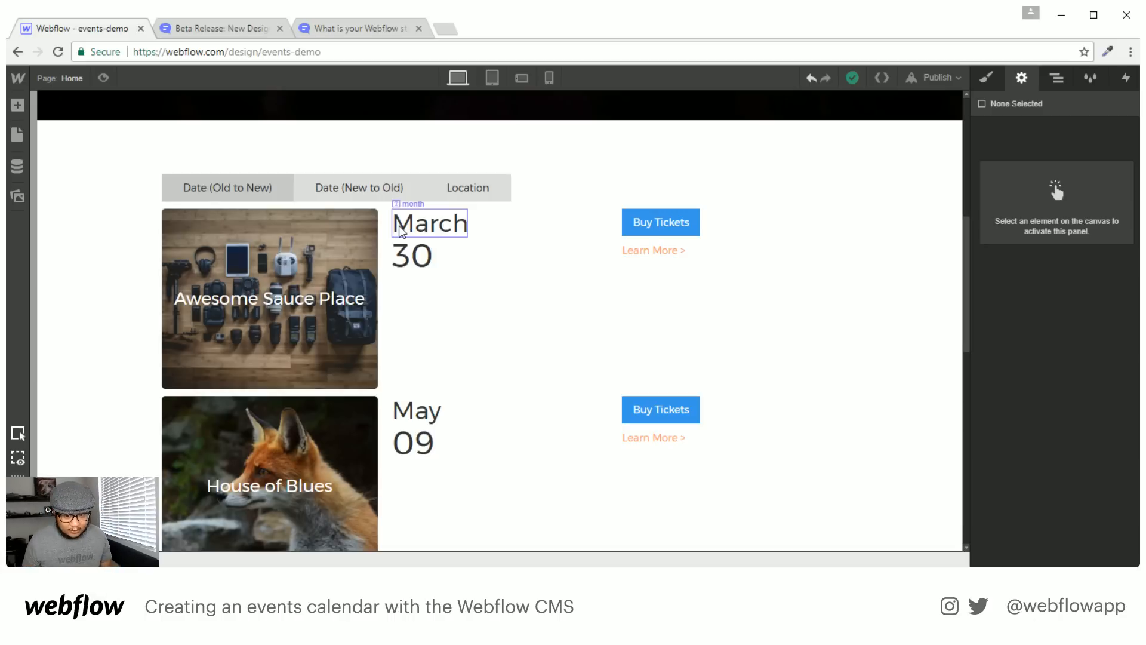
{"action": "left_click", "coordinate": [70, 79]}
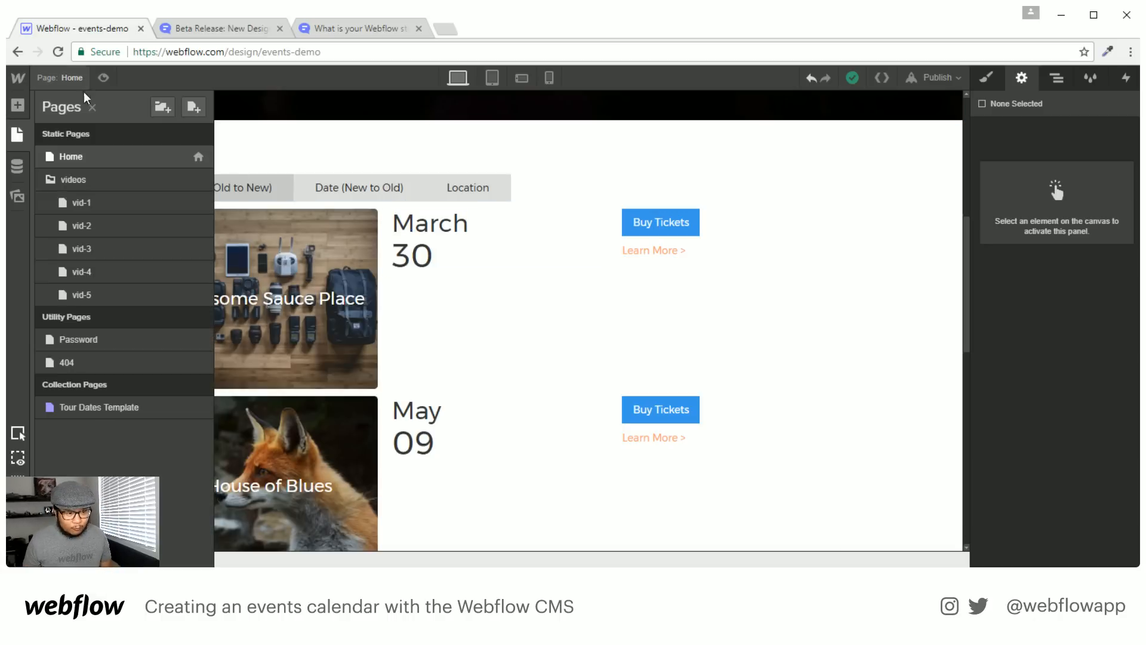
Load the Tour Dates Template page and select its Body to view its settings
{"action": "left_click", "coordinate": [109, 412]}
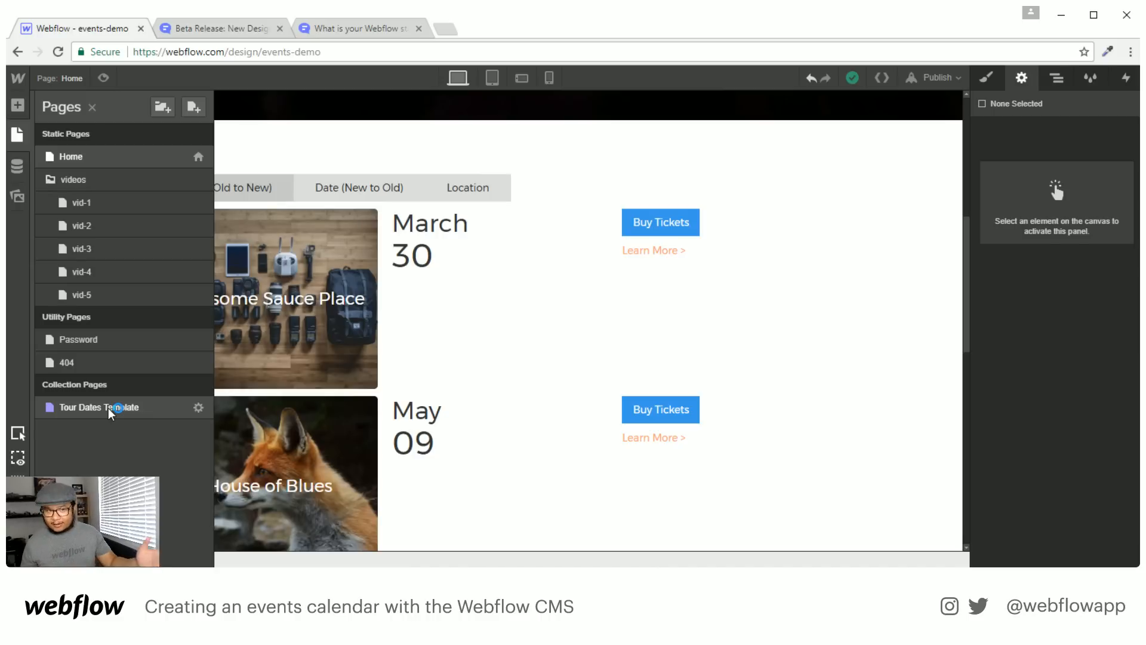
{"action": "left_click", "coordinate": [110, 412]}
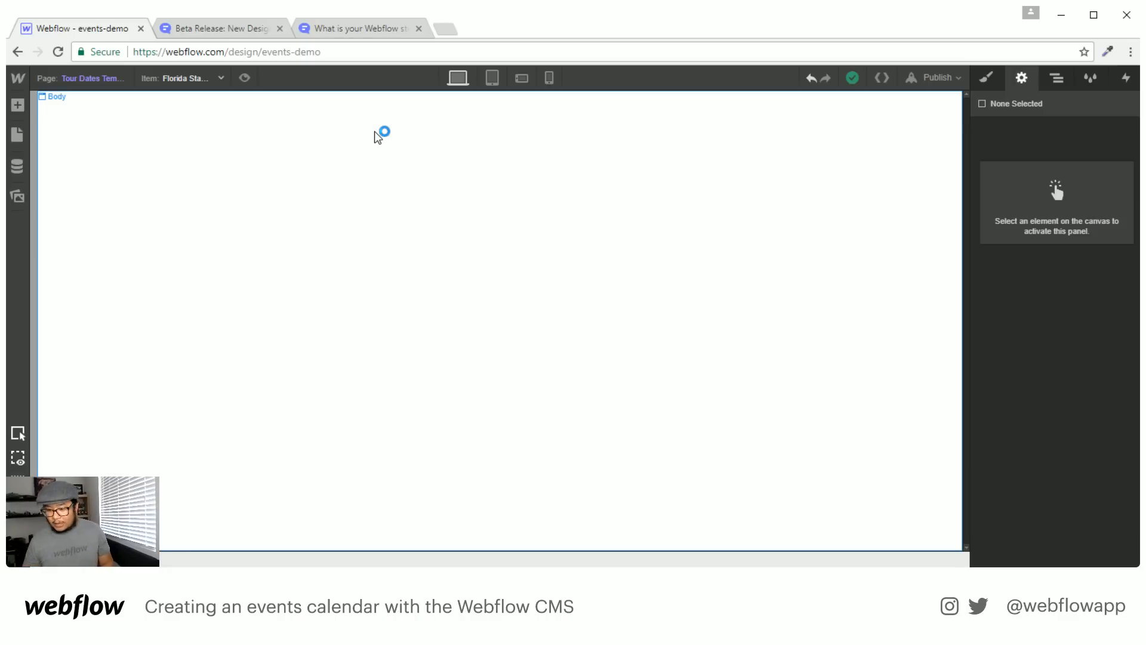
{"action": "left_click", "coordinate": [391, 140]}
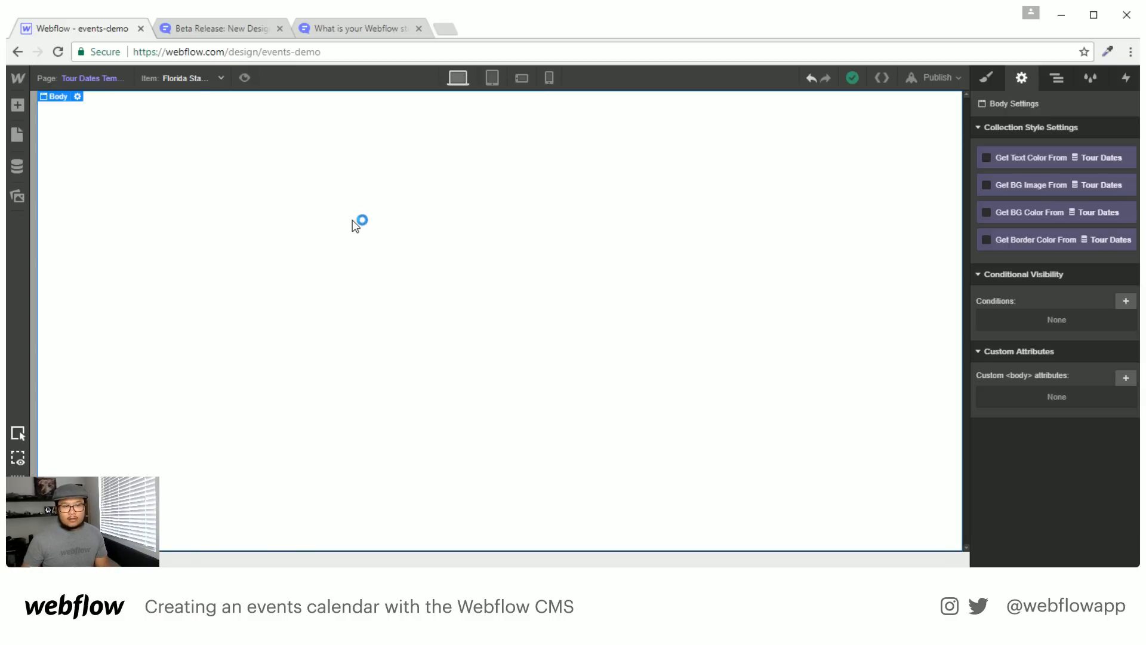
{"action": "key", "text": "a"}
{"action": "key", "text": "a"}
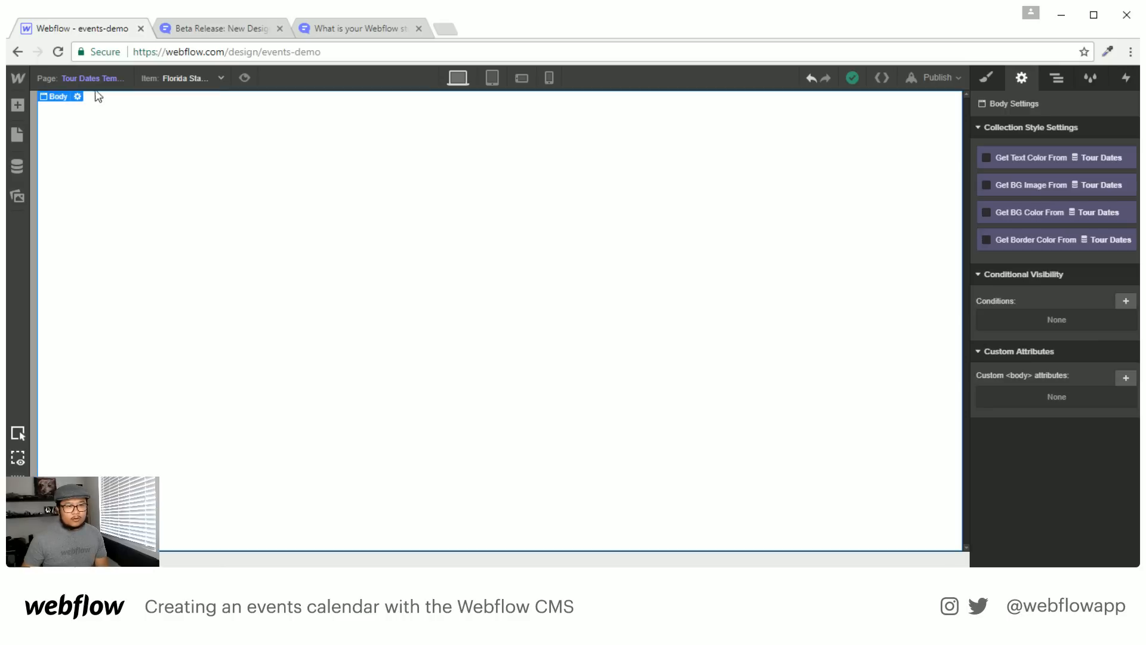
{"action": "left_click", "coordinate": [84, 79]}
Inspect the Home page hero section, then return to the Tour Dates Template page
{"action": "left_click", "coordinate": [96, 155]}
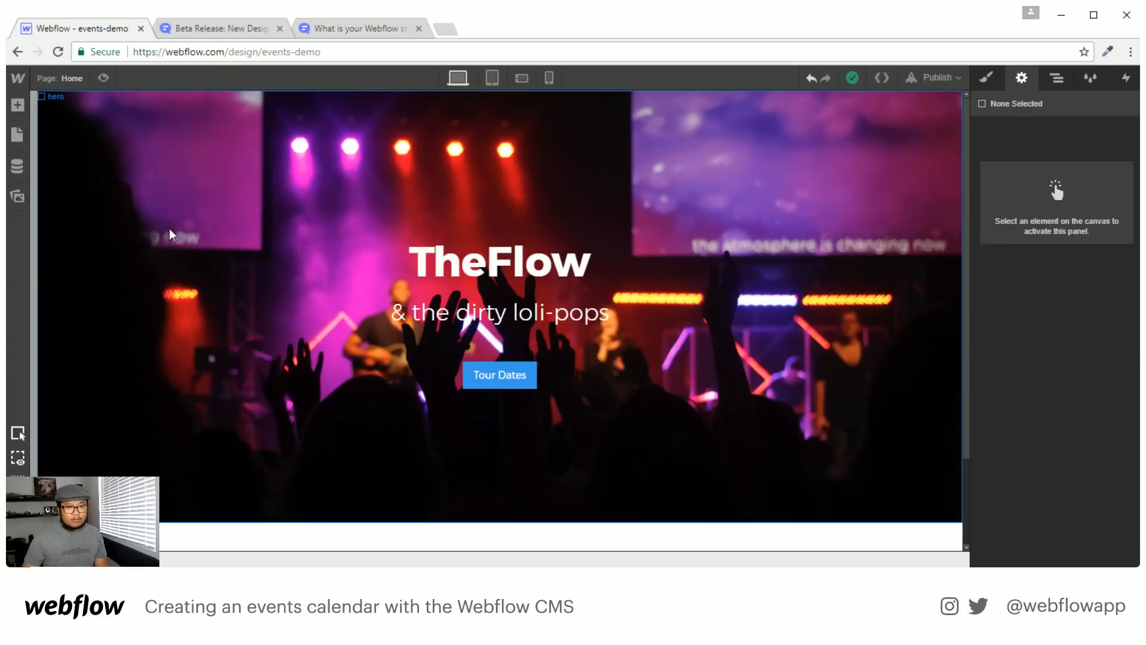
{"action": "left_click", "coordinate": [1057, 77]}
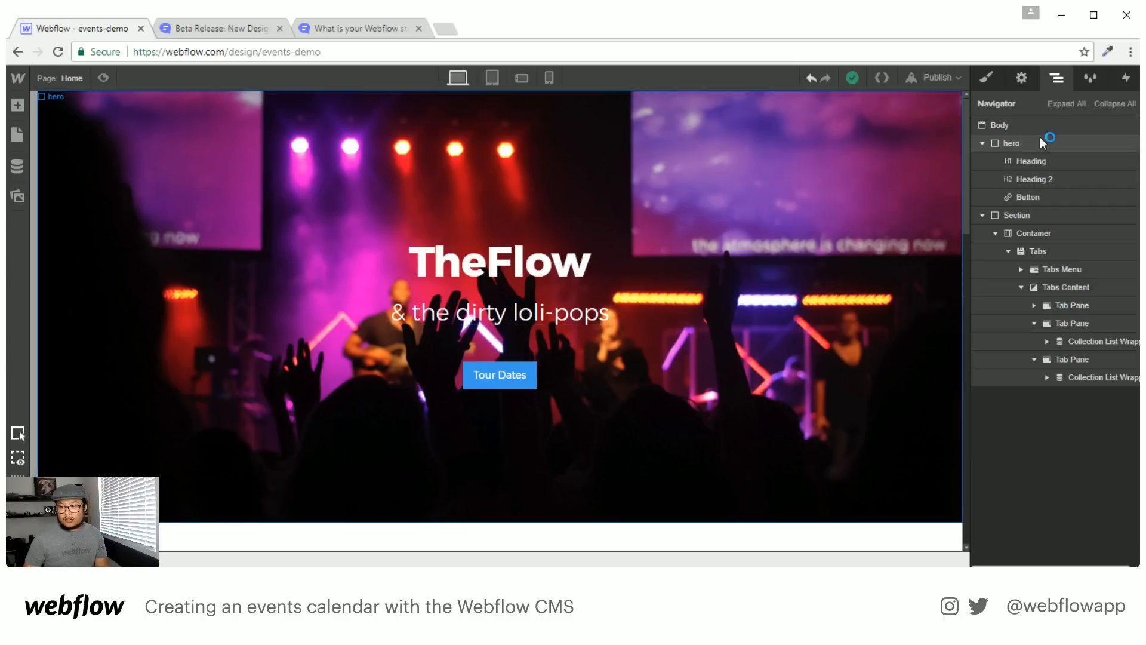
{"action": "left_click", "coordinate": [1040, 142]}
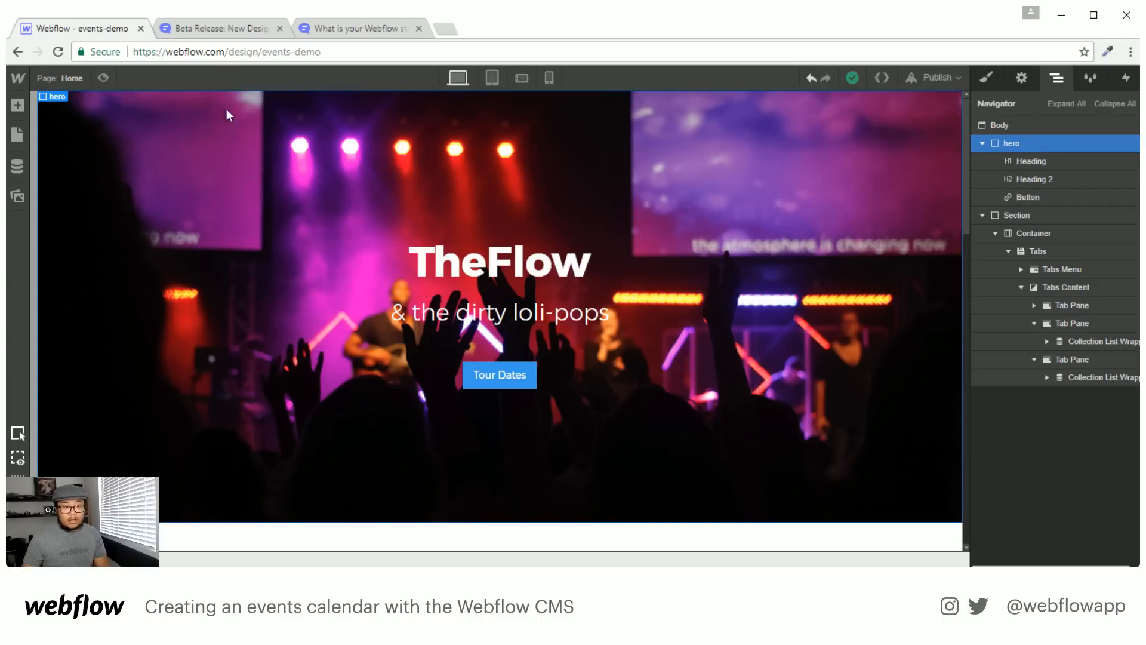
{"action": "left_click", "coordinate": [52, 77]}
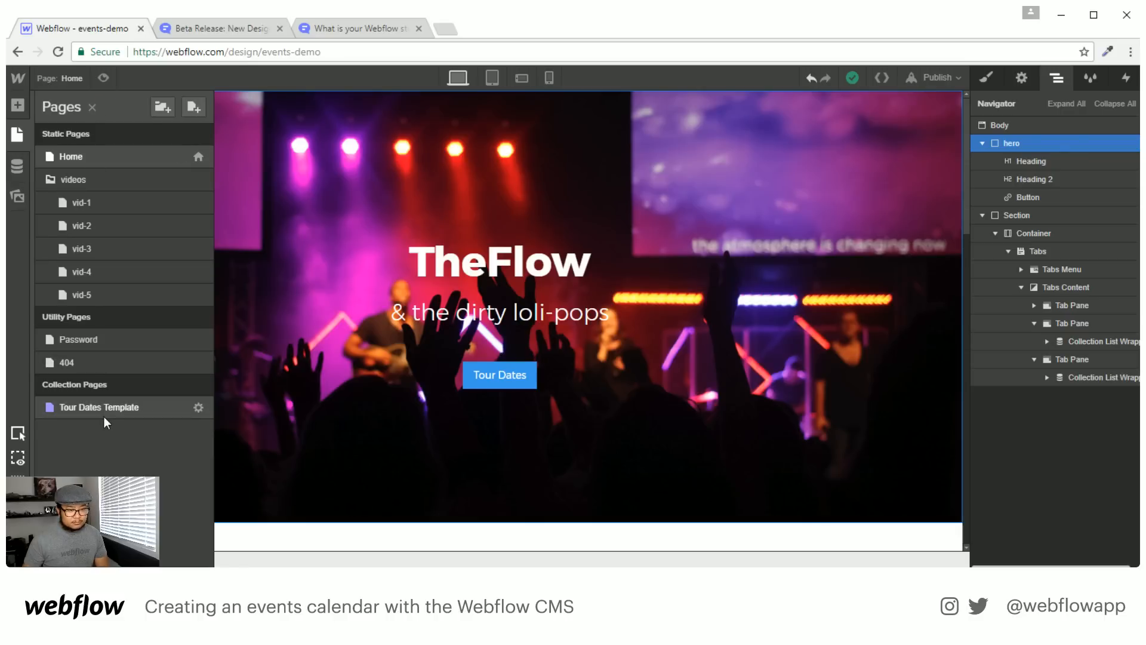
{"action": "left_click", "coordinate": [109, 399]}
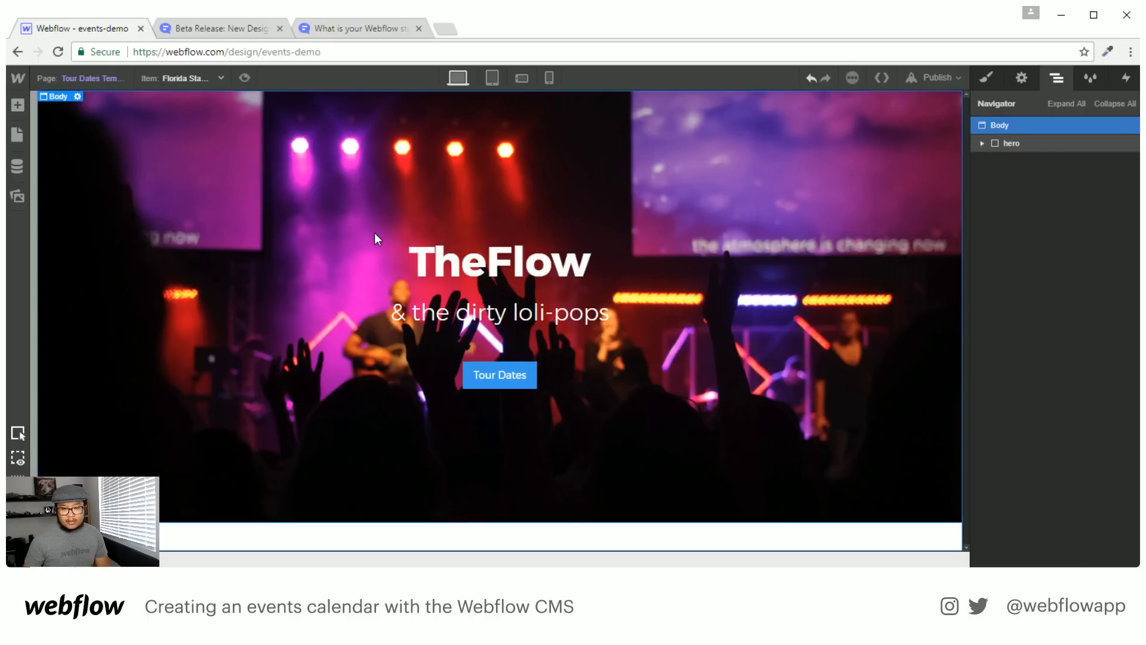
Bind the hero heading to the event's Name and the subtitle to its Date & Time
{"action": "left_click", "coordinate": [431, 277]}
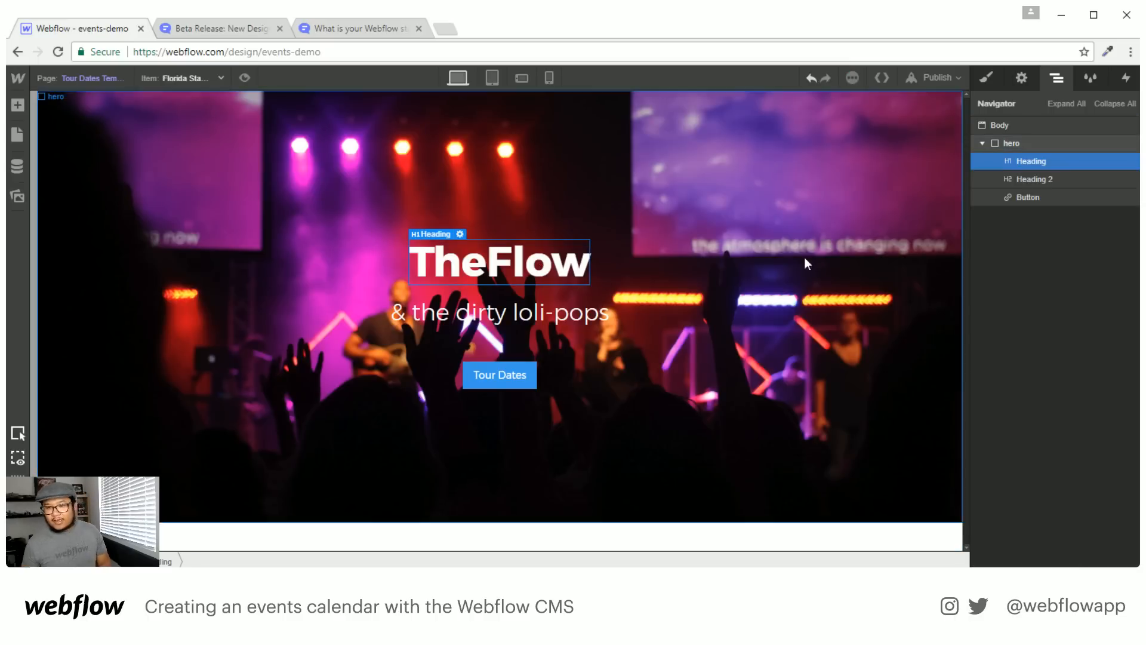
{"action": "left_click", "coordinate": [1022, 80]}
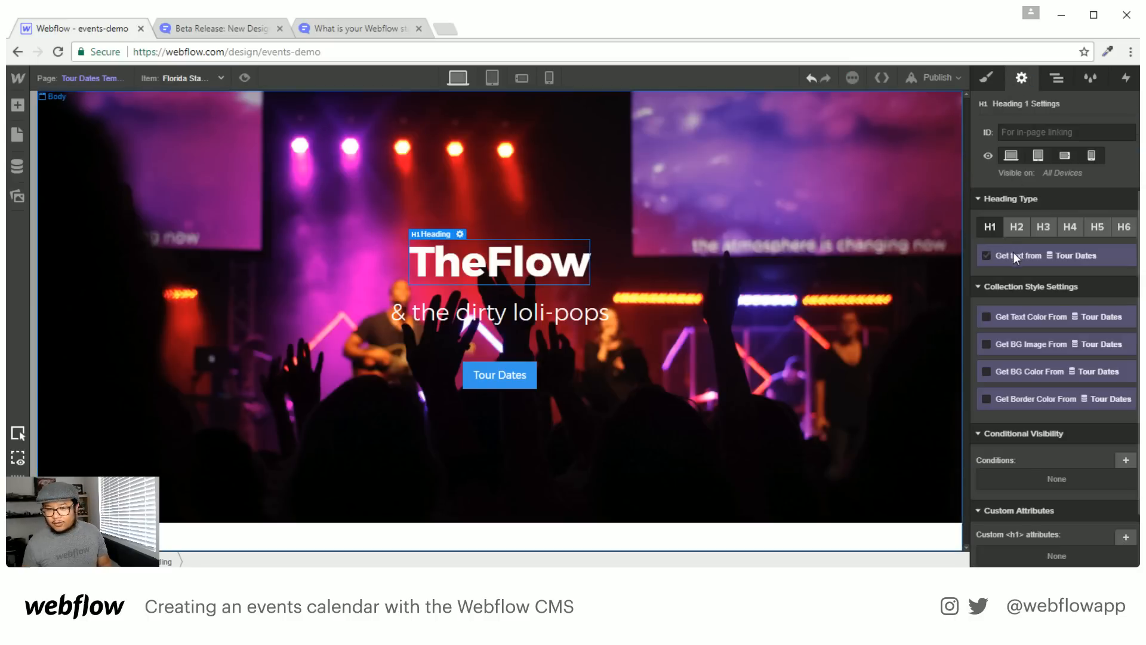
{"action": "left_click", "coordinate": [1051, 272]}
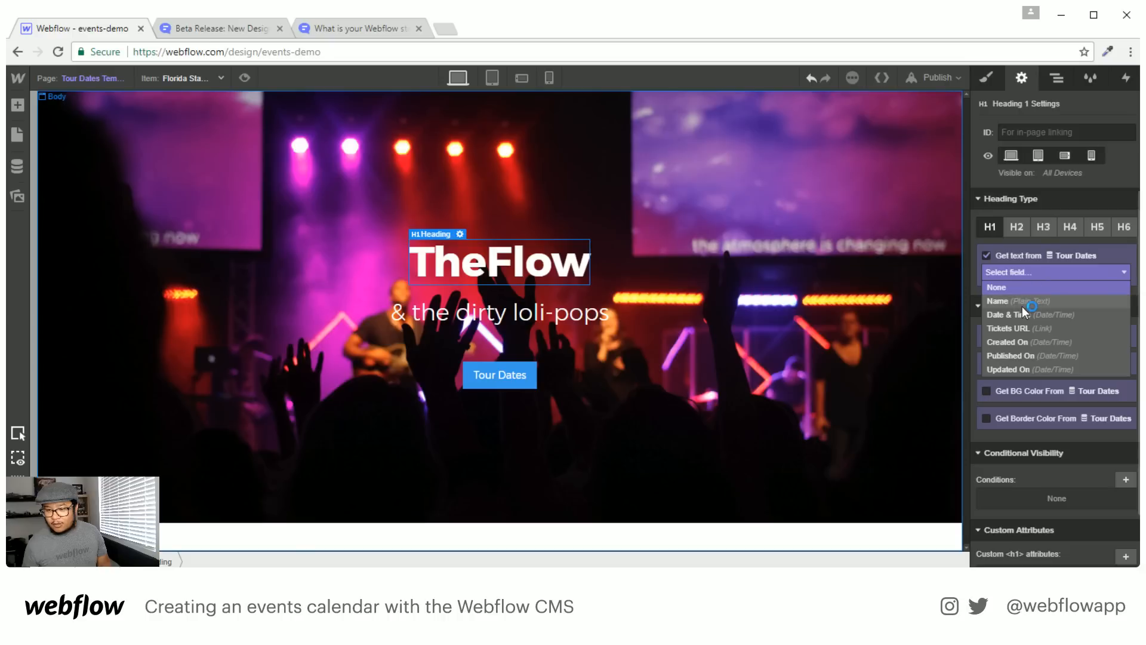
{"action": "left_click", "coordinate": [1020, 303]}
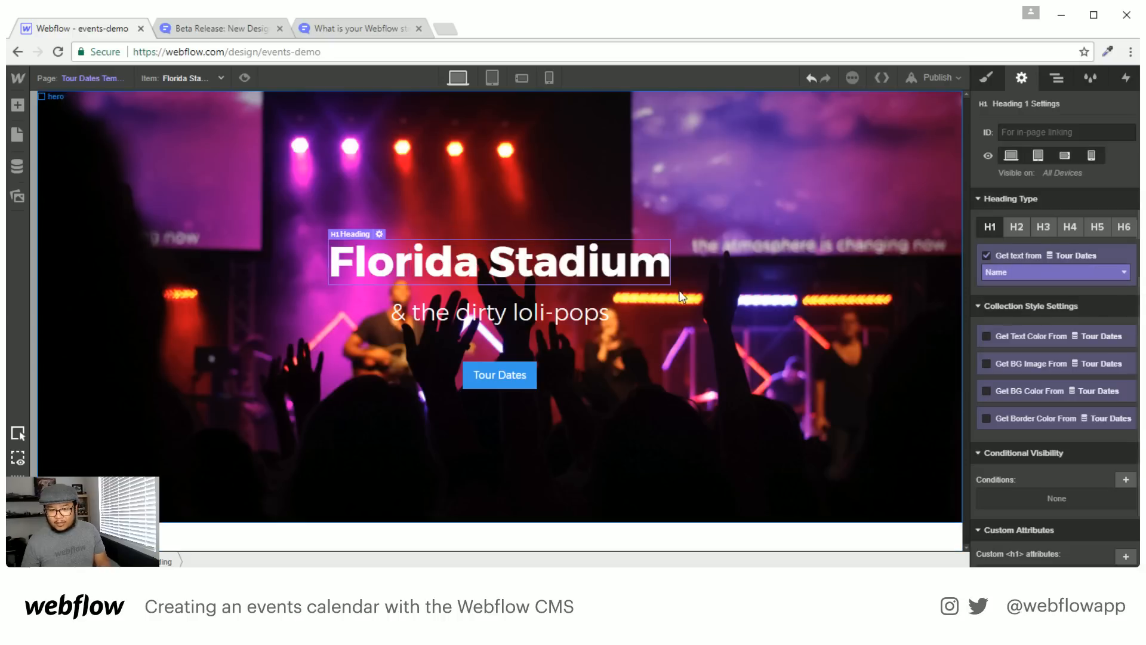
{"action": "left_click", "coordinate": [547, 316]}
{"action": "left_click", "coordinate": [1015, 254]}
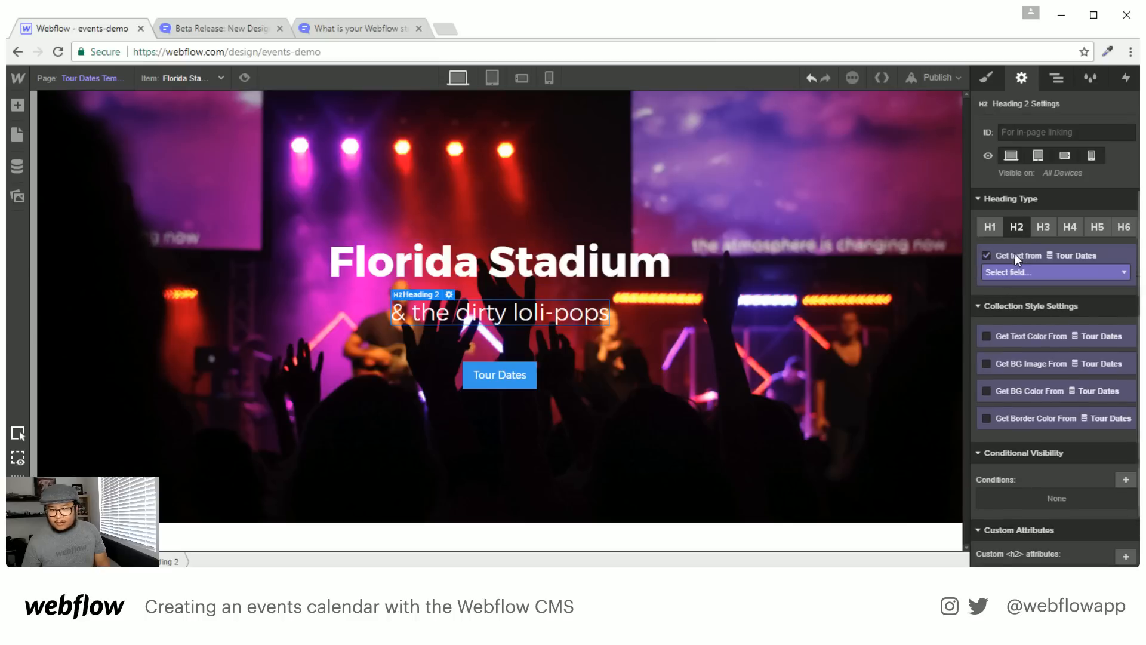
{"action": "left_click", "coordinate": [1047, 271]}
{"action": "left_click", "coordinate": [1043, 316]}
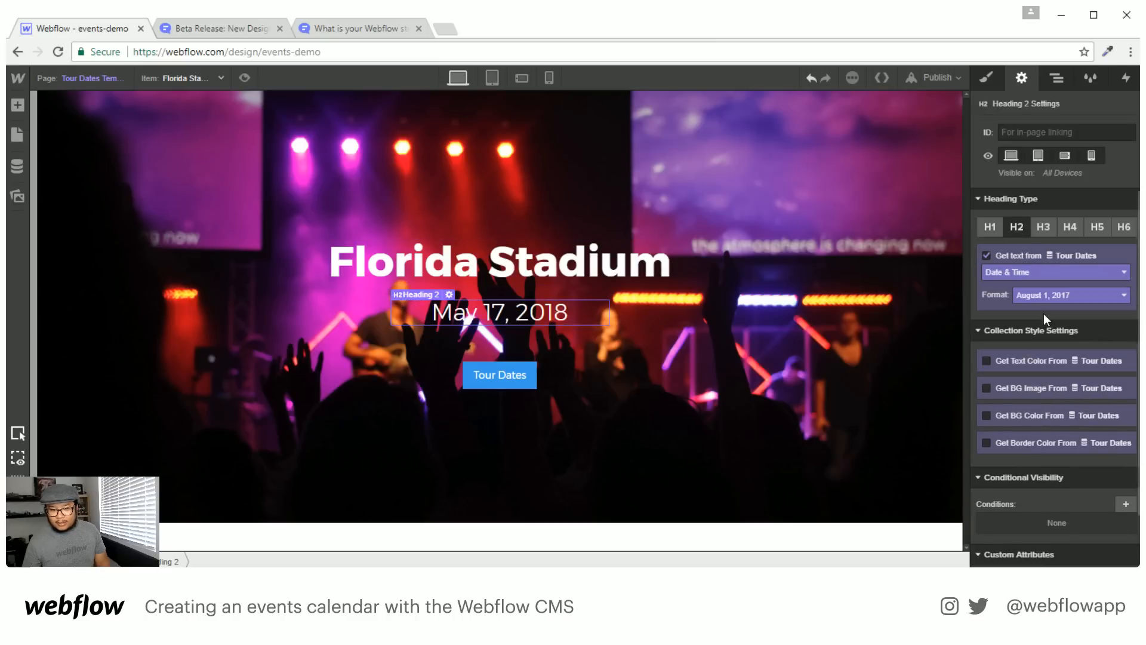
Relabel the hero button 'Buy Tickets' and link it to each event's Tickets URL
{"action": "left_click", "coordinate": [496, 374]}
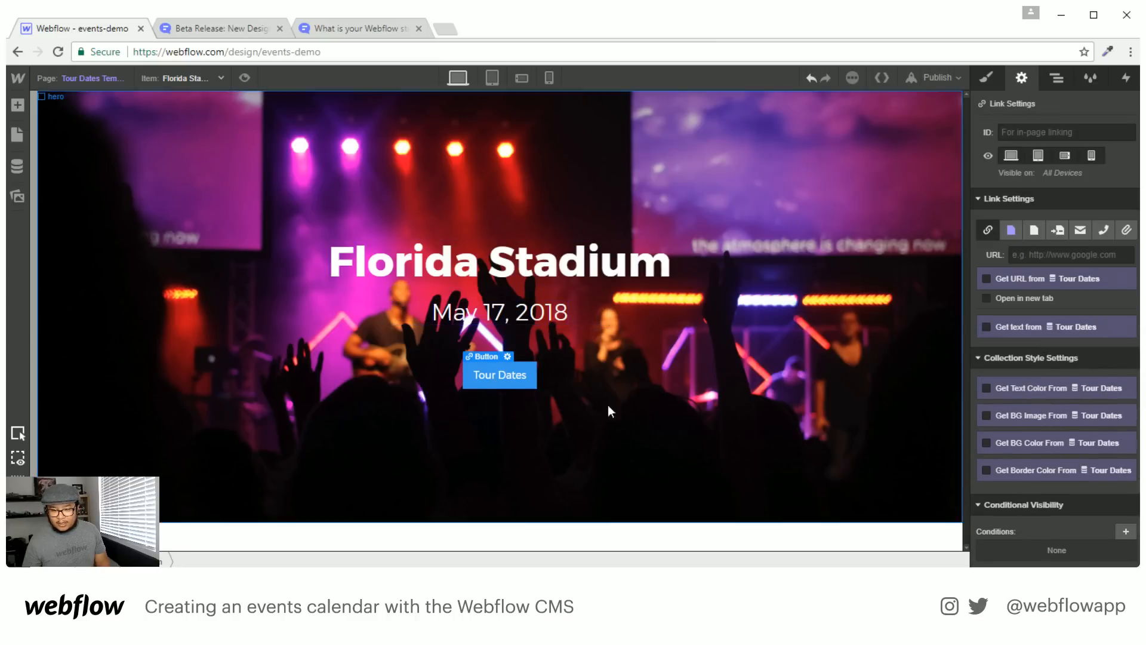
{"action": "double_click", "coordinate": [510, 373]}
{"action": "key", "text": "ctrl+a"}
{"action": "type", "text": "Buy"}
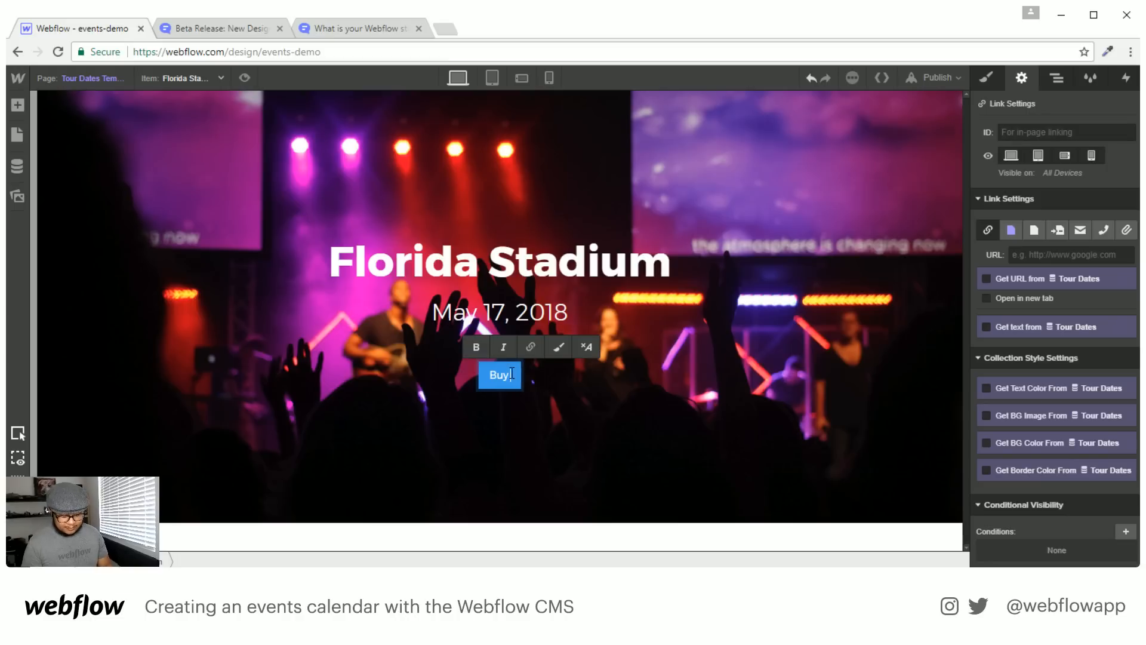
{"action": "type", "text": " Tickets"}
{"action": "key", "text": "Escape"}
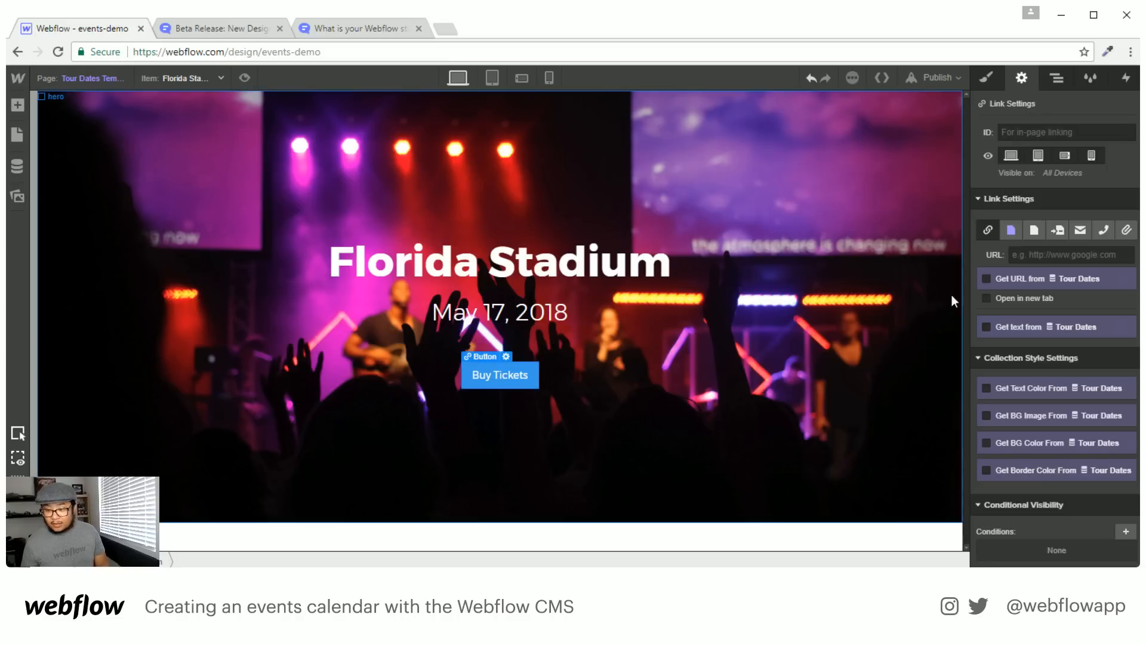
{"action": "left_click", "coordinate": [1047, 280]}
{"action": "left_click", "coordinate": [1044, 295]}
{"action": "left_click", "coordinate": [1029, 324]}
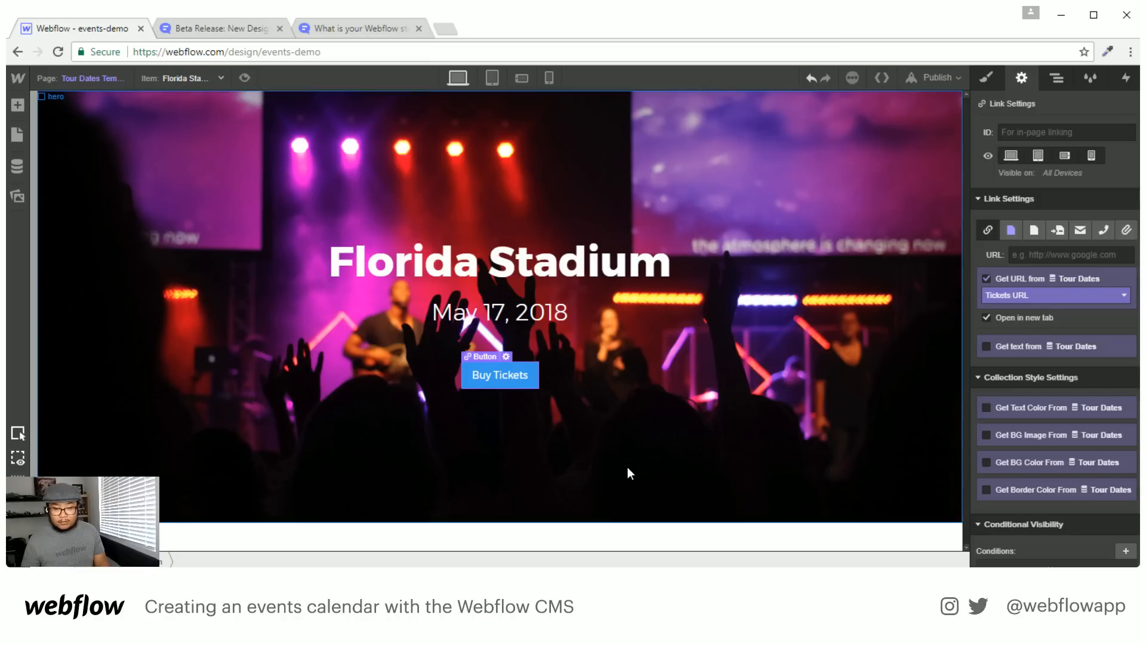
{"action": "left_click", "coordinate": [631, 538]}
{"action": "key", "text": "a"}
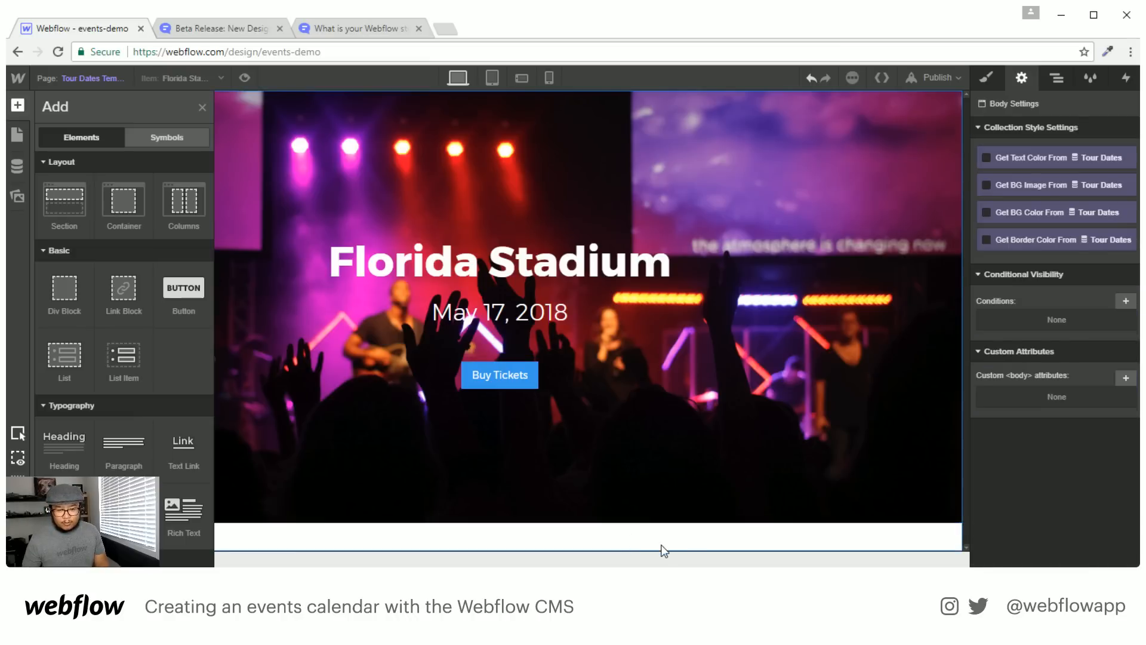
Look over the Home page's events section, then return to the Tour Dates Template page
{"action": "left_click", "coordinate": [84, 79]}
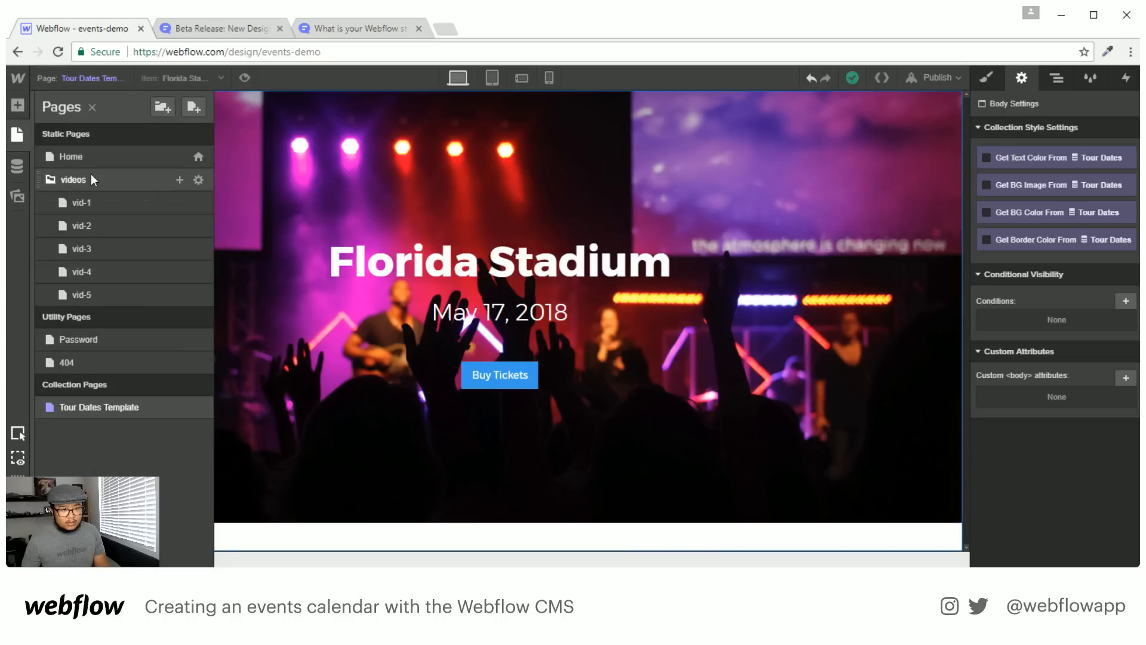
{"action": "left_click", "coordinate": [70, 156]}
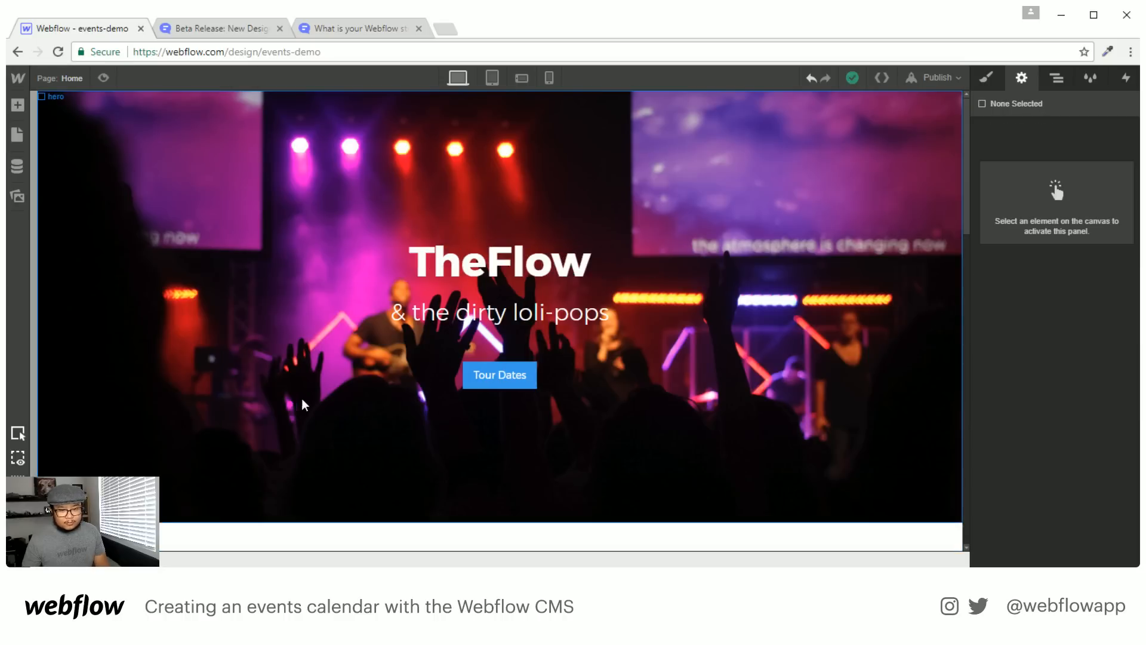
{"action": "scroll", "coordinate": [302, 399], "scroll_direction": "down", "scroll_amount": 5}
{"action": "left_click", "coordinate": [98, 374]}
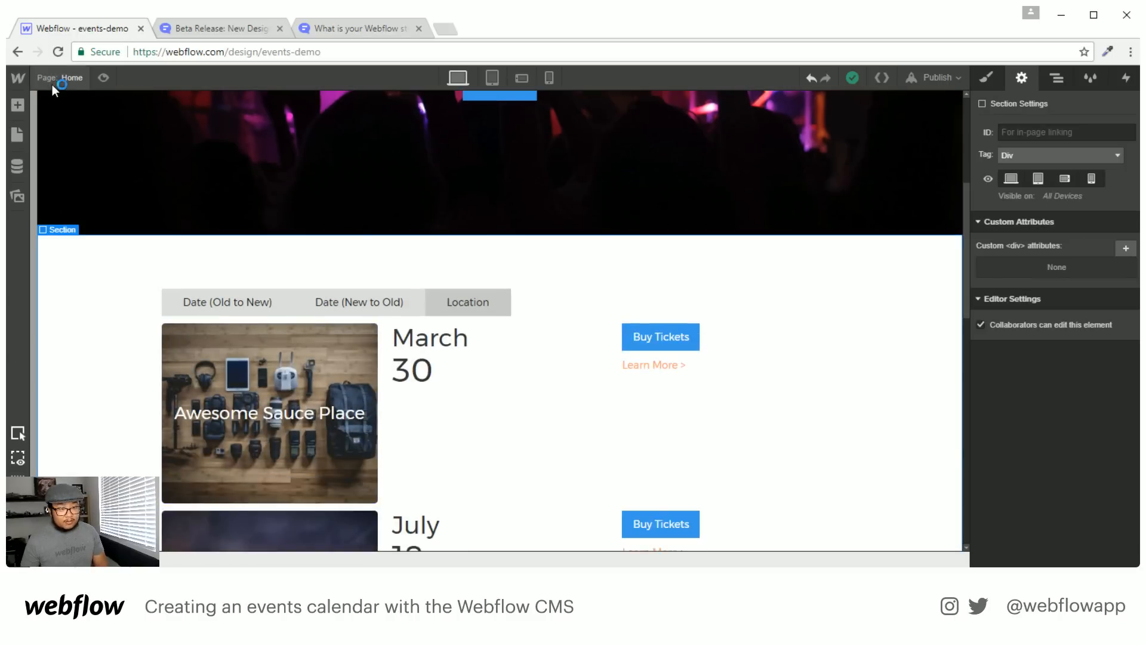
{"action": "left_click", "coordinate": [52, 84]}
{"action": "left_click", "coordinate": [95, 397]}
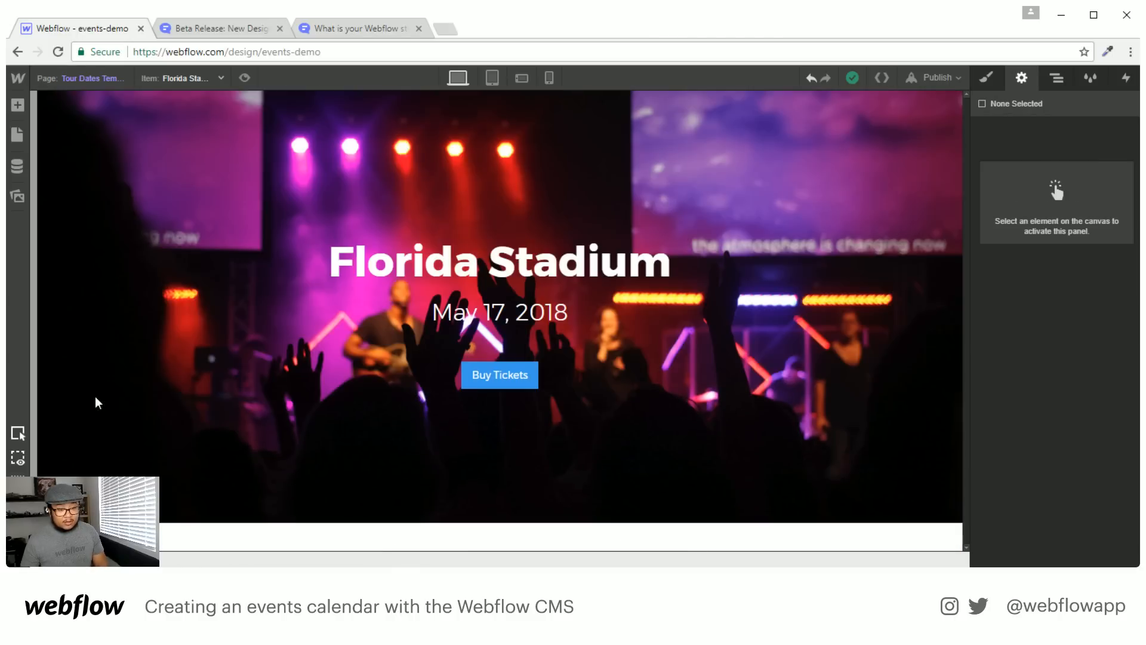
{"action": "left_click", "coordinate": [278, 537]}
{"action": "scroll", "coordinate": [402, 448], "scroll_direction": "down", "scroll_amount": 3}
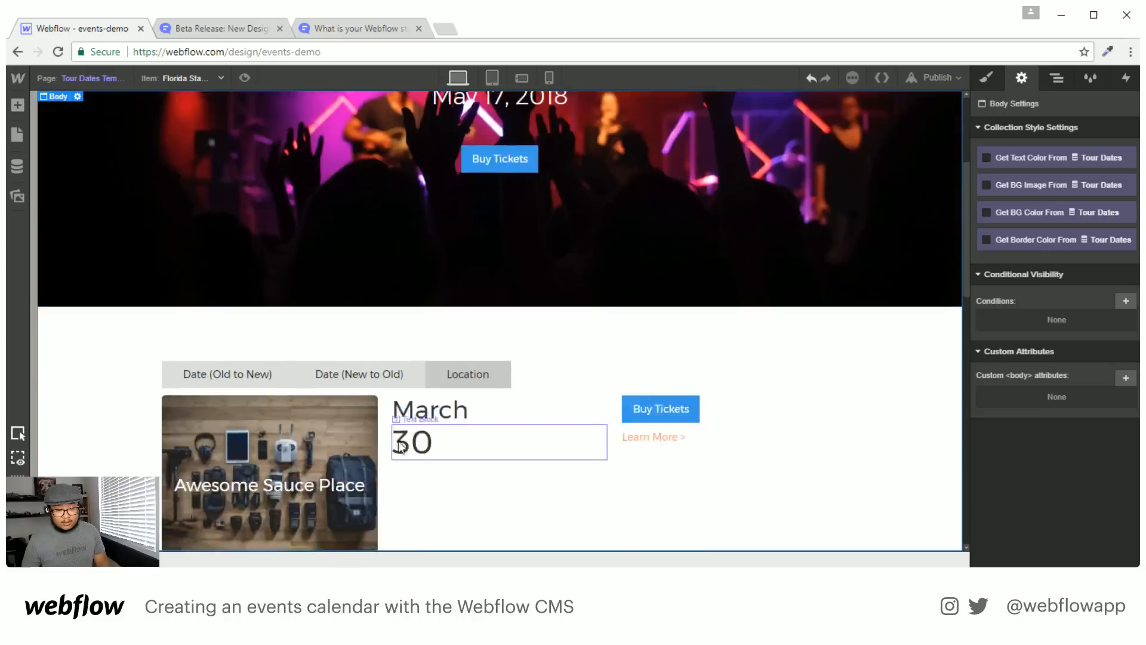
{"action": "scroll", "coordinate": [399, 444], "scroll_direction": "down", "scroll_amount": 4}
{"action": "scroll", "coordinate": [609, 494], "scroll_direction": "up", "scroll_amount": 4}
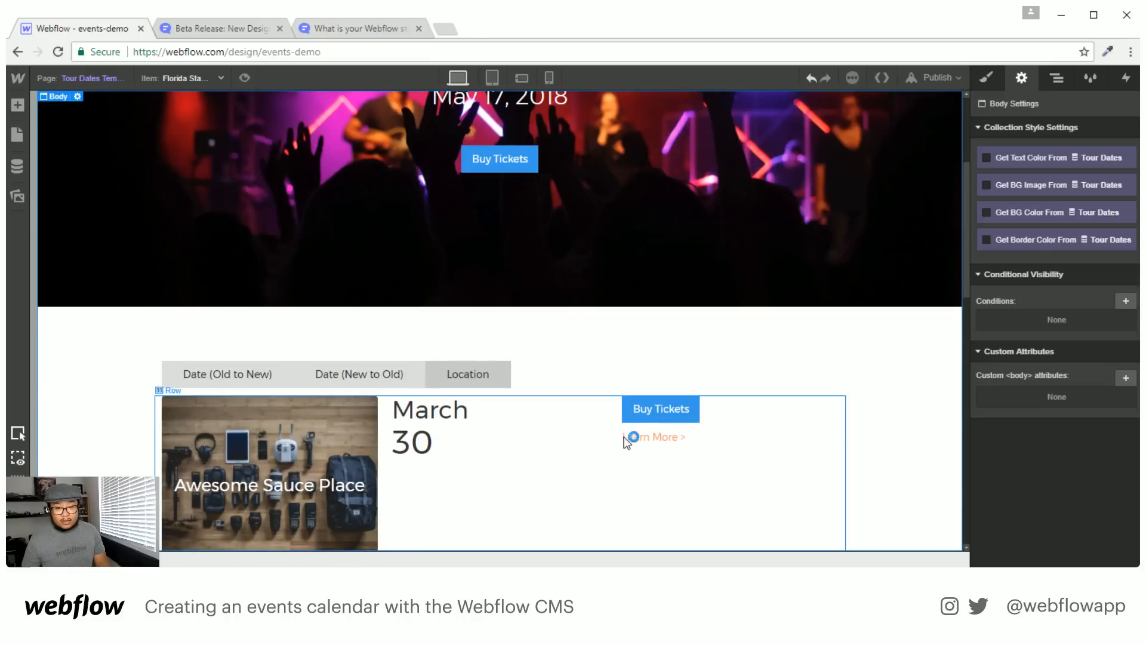
Delete the Tabs element inside the template's Section > Container
{"action": "left_click", "coordinate": [1058, 79]}
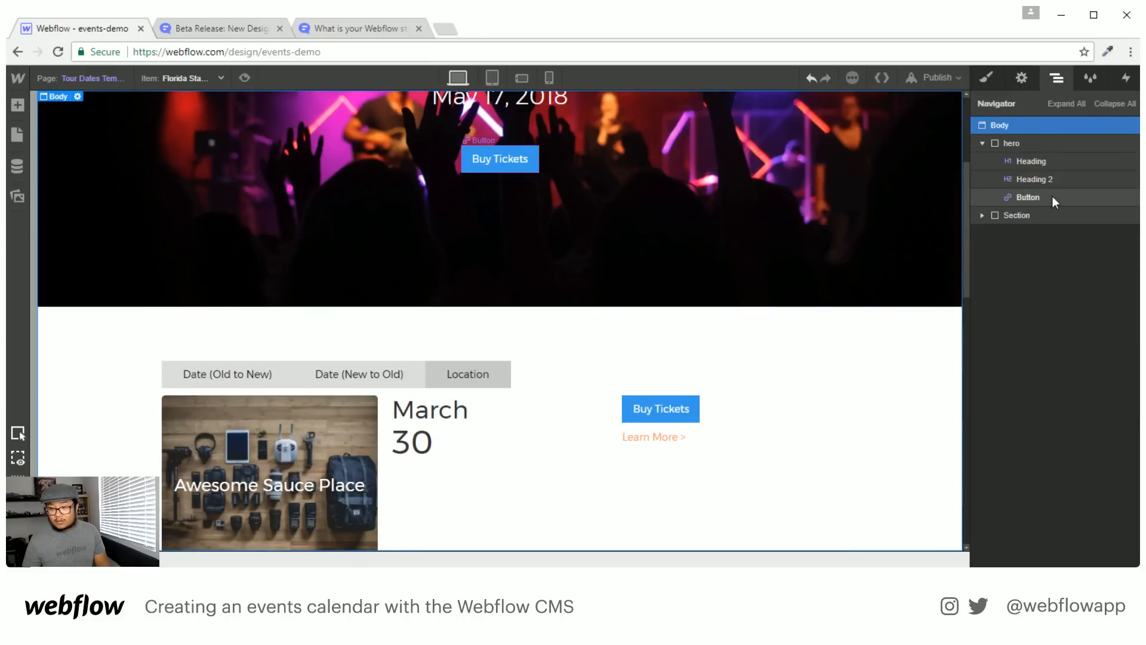
{"action": "left_click", "coordinate": [983, 215]}
{"action": "left_click", "coordinate": [996, 234]}
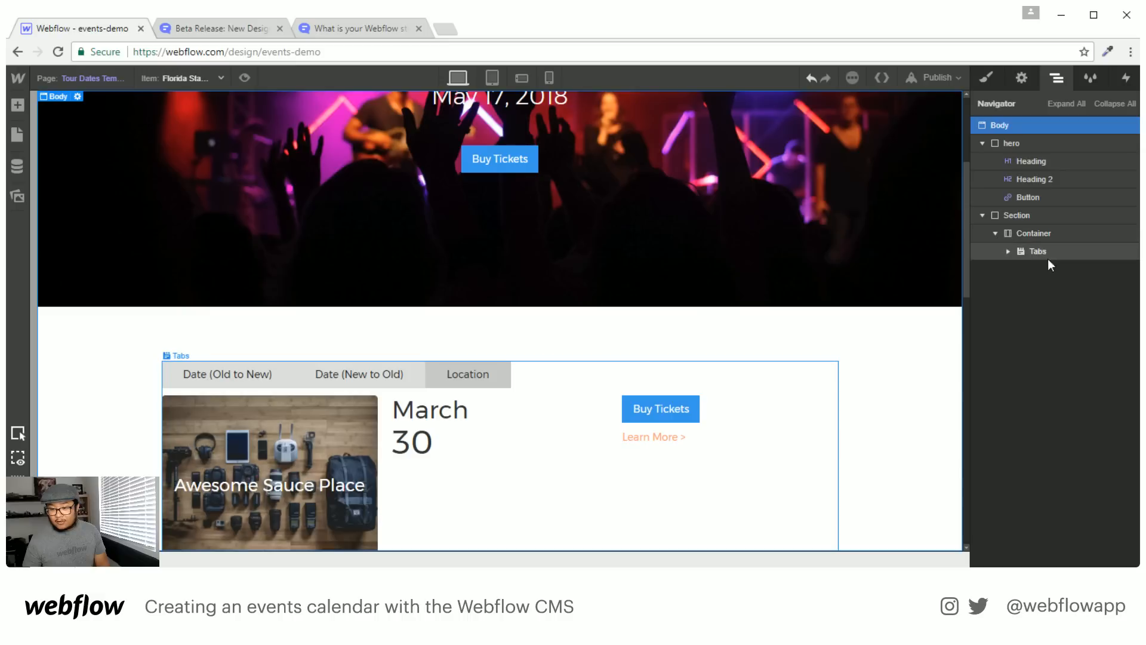
{"action": "left_click", "coordinate": [1050, 253]}
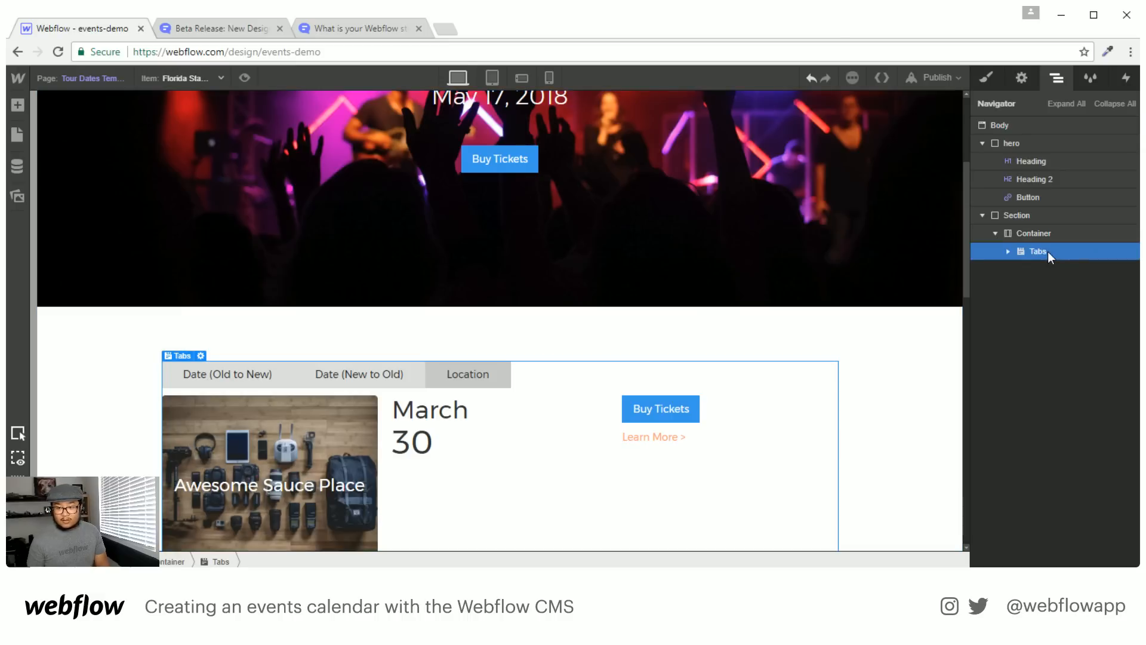
{"action": "key", "text": "Delete"}
{"action": "key", "text": "a"}
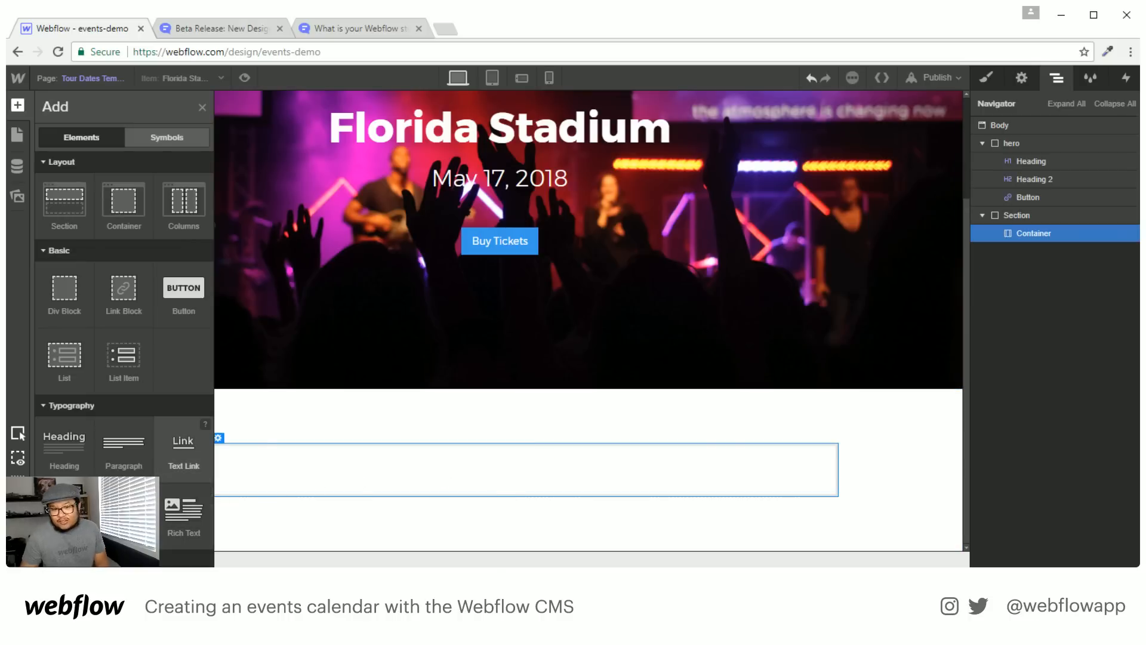
Drop a Rich Text Block with sample headings and paragraphs into the empty Container below the hero
{"action": "scroll", "coordinate": [184, 448], "scroll_direction": "down", "scroll_amount": 2}
{"action": "left_click_drag", "start_coordinate": [183, 445], "coordinate": [388, 513]}
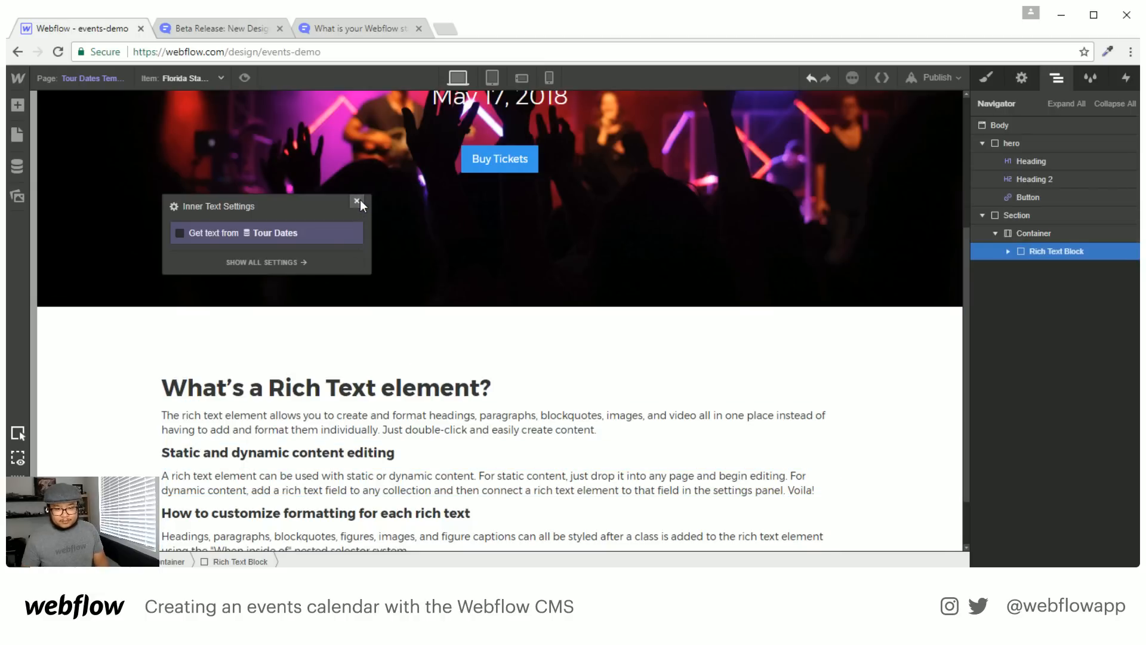
{"action": "left_click", "coordinate": [359, 201]}
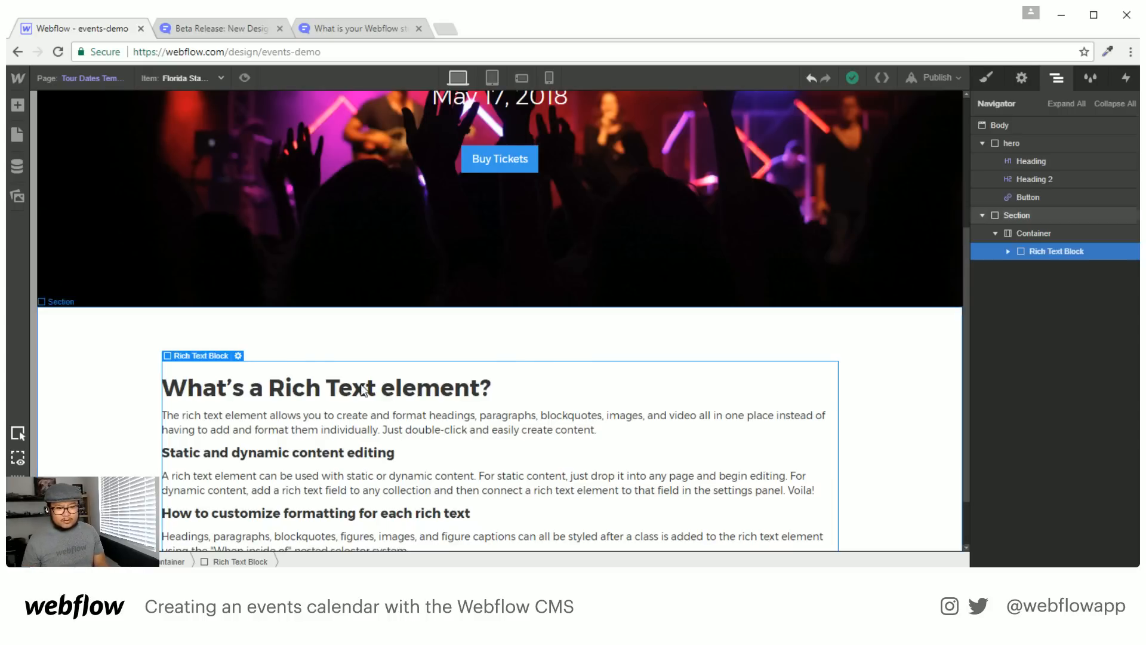
{"action": "scroll", "coordinate": [359, 374], "scroll_direction": "down", "scroll_amount": 1}
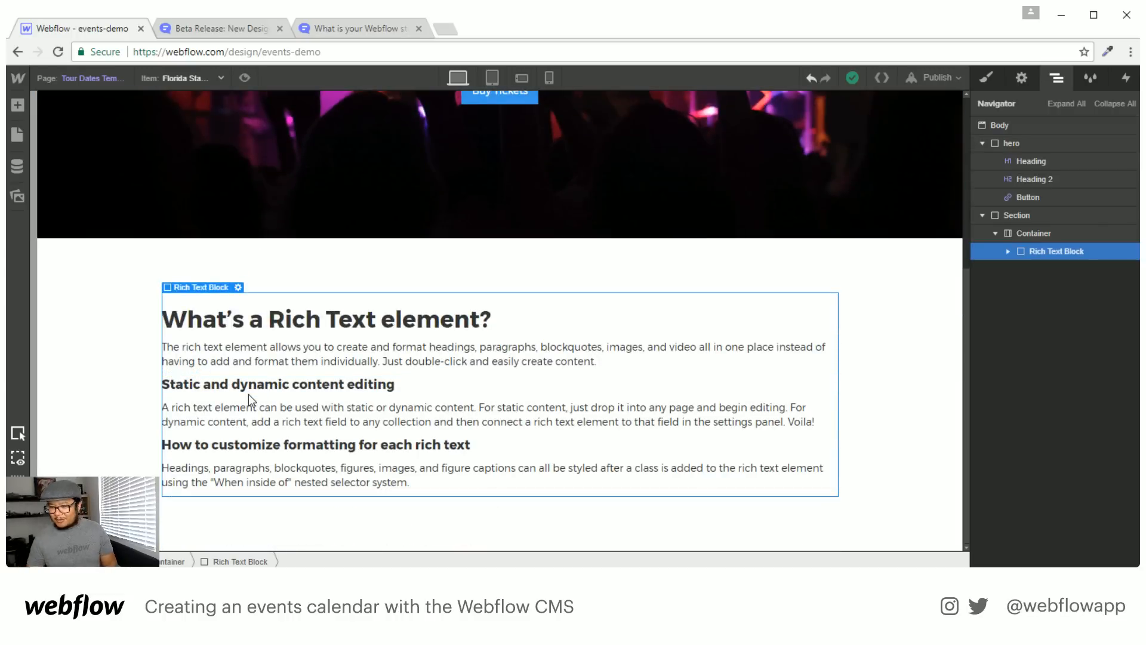
{"action": "scroll", "coordinate": [249, 394], "scroll_direction": "up", "scroll_amount": 5}
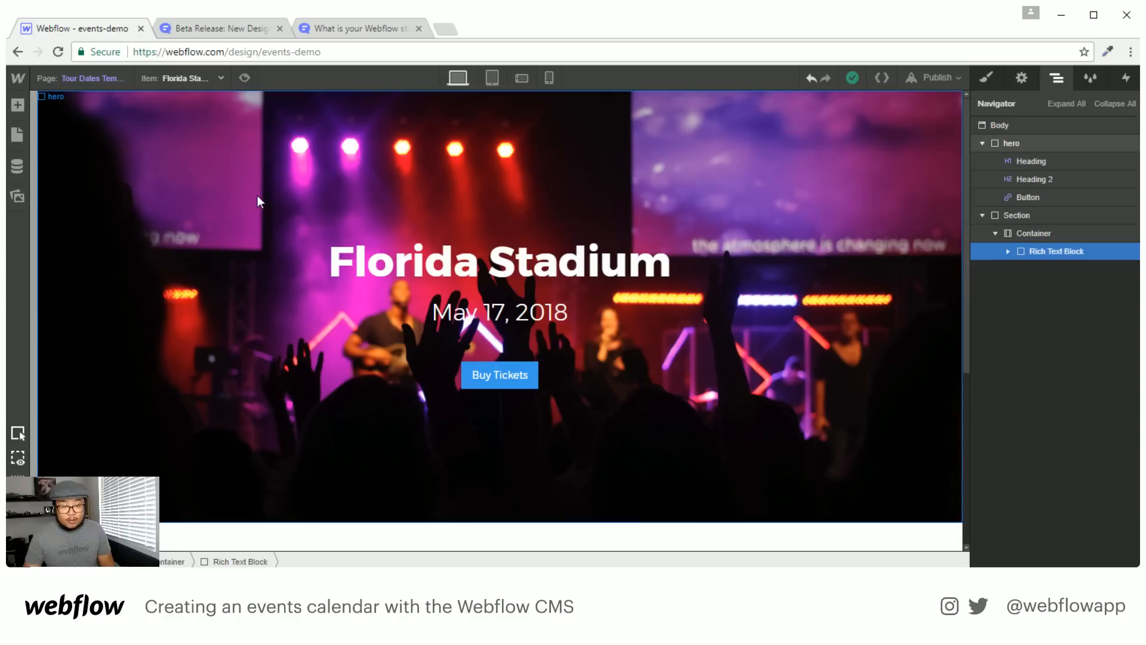
Preview House of Blues, Music Center, then Civic Theater, and select the hero section
{"action": "left_click", "coordinate": [179, 78]}
{"action": "left_click", "coordinate": [200, 80]}
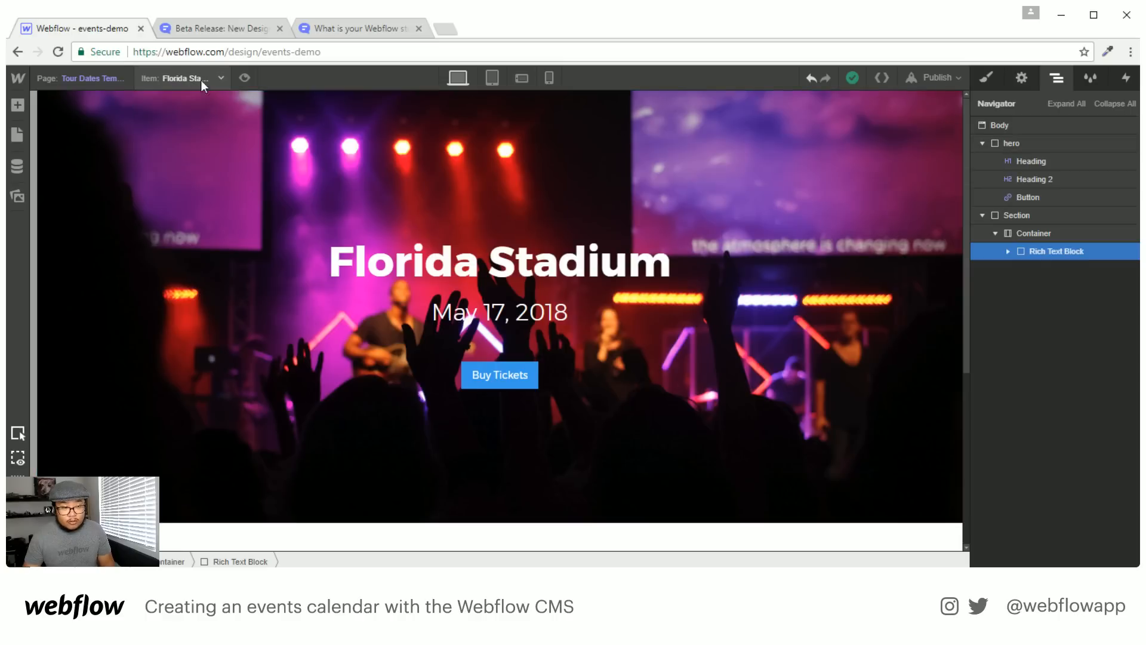
{"action": "left_click", "coordinate": [201, 80]}
{"action": "left_click", "coordinate": [209, 140]}
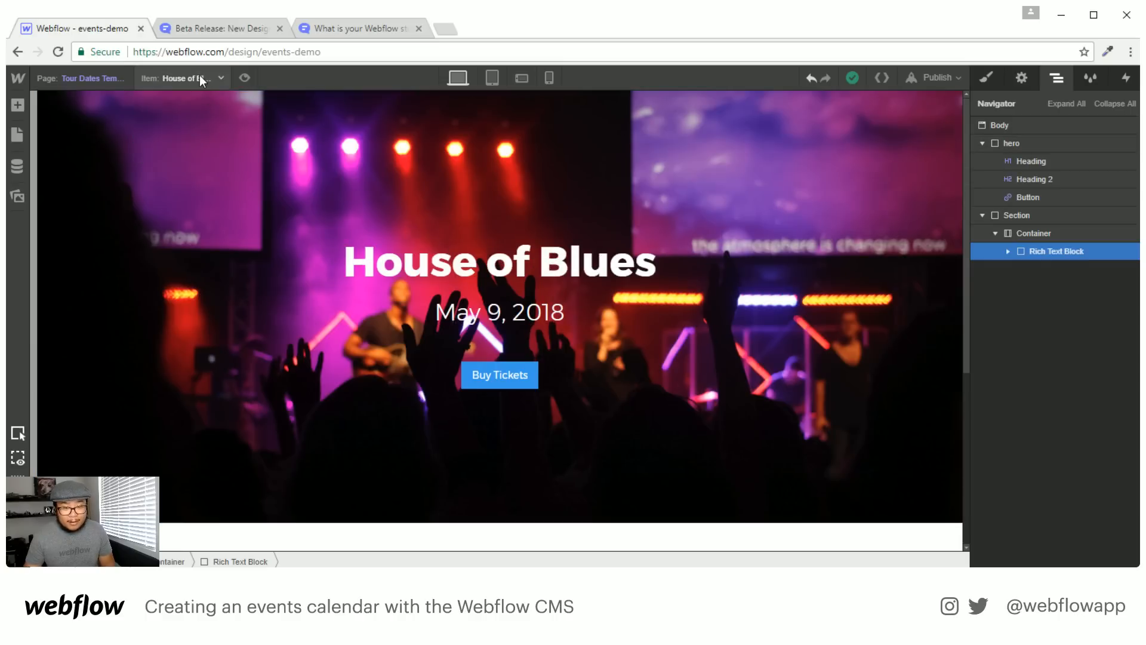
{"action": "left_click", "coordinate": [199, 77]}
{"action": "left_click", "coordinate": [185, 155]}
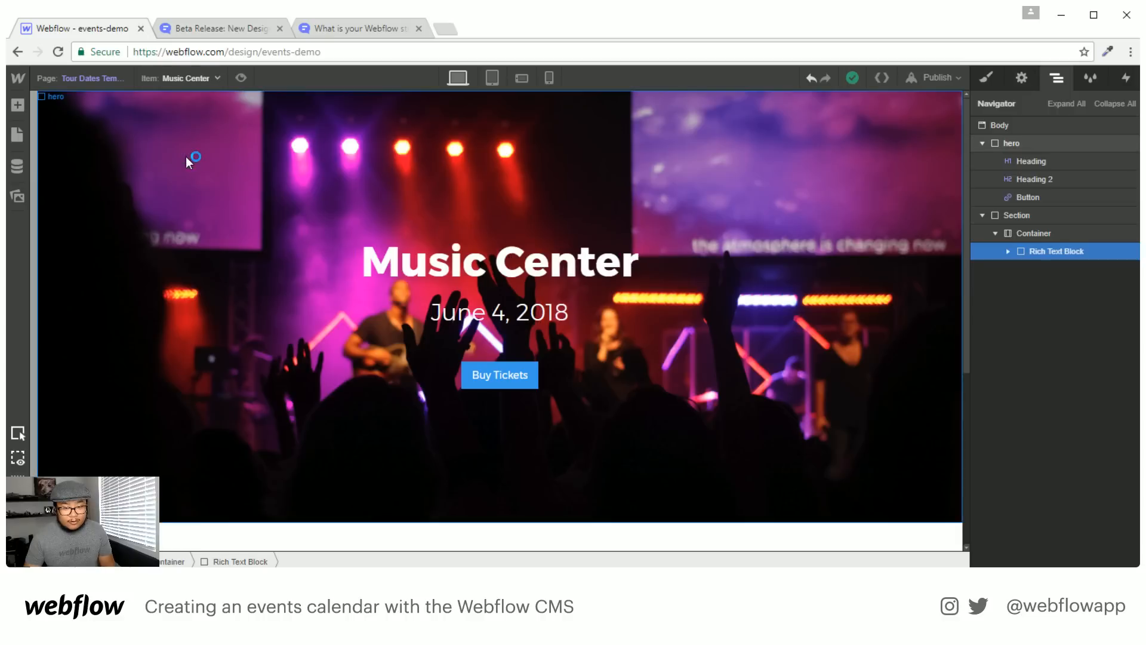
{"action": "left_click", "coordinate": [174, 80]}
{"action": "left_click", "coordinate": [171, 111]}
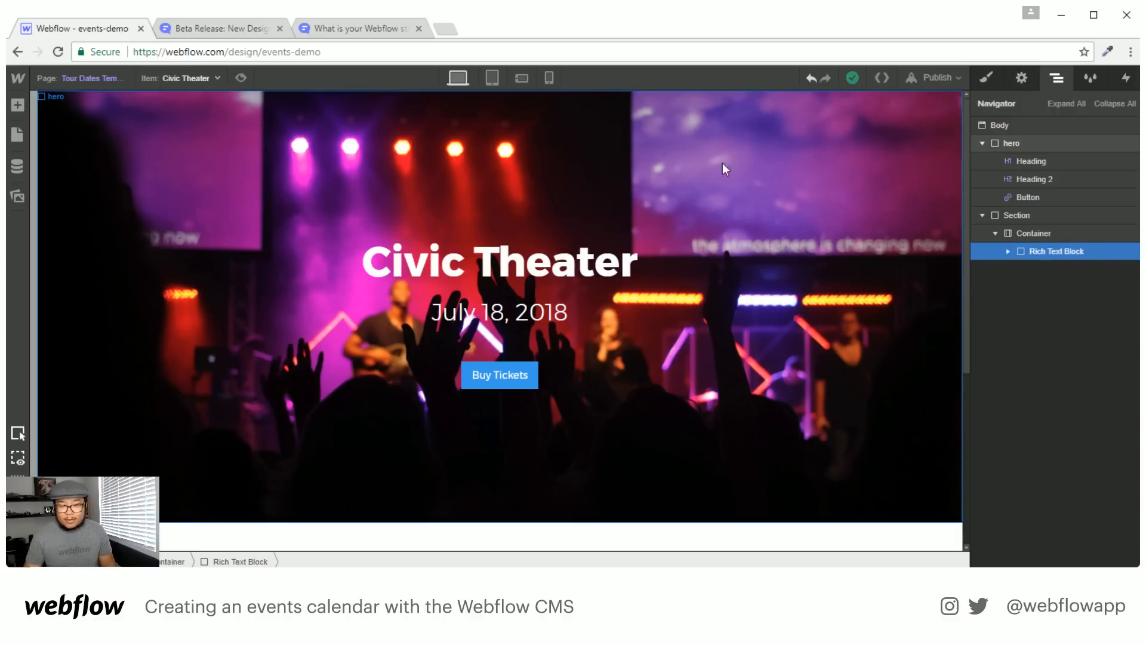
{"action": "left_click", "coordinate": [751, 188]}
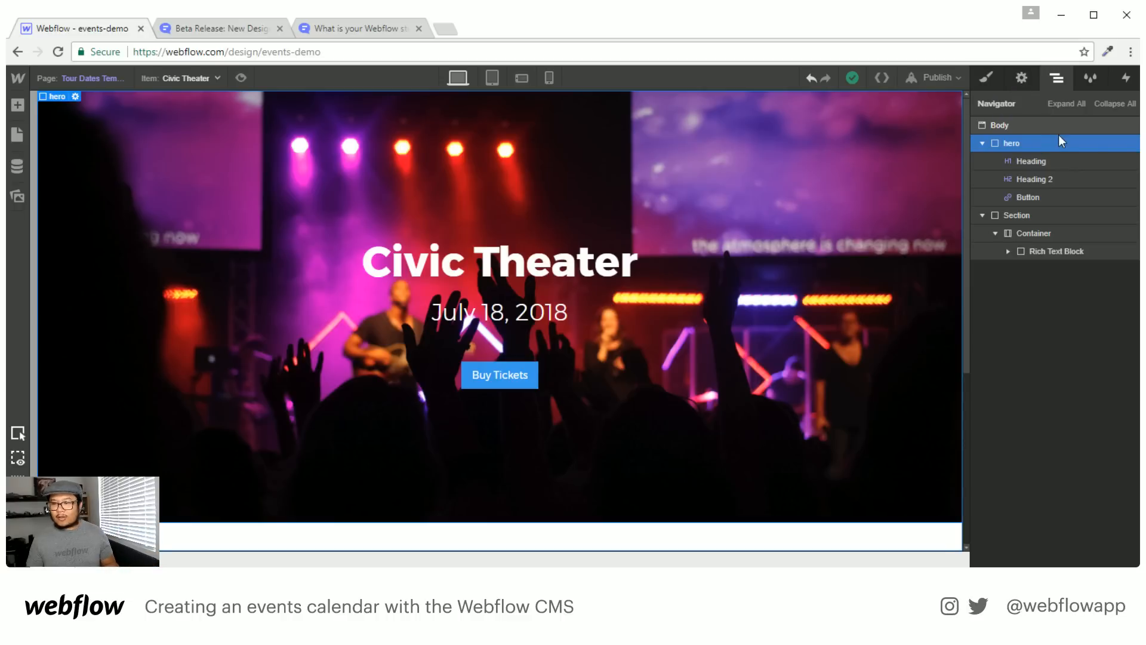
Add a 'child page' combo class to the hero section
{"action": "left_click", "coordinate": [1022, 77]}
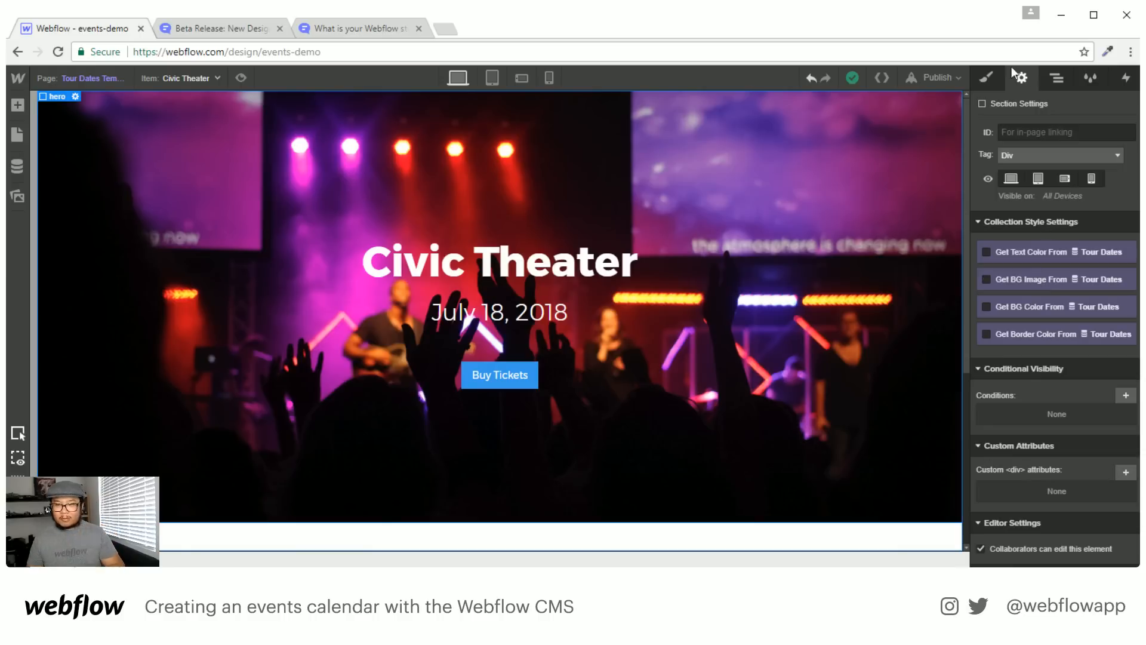
{"action": "left_click", "coordinate": [988, 78]}
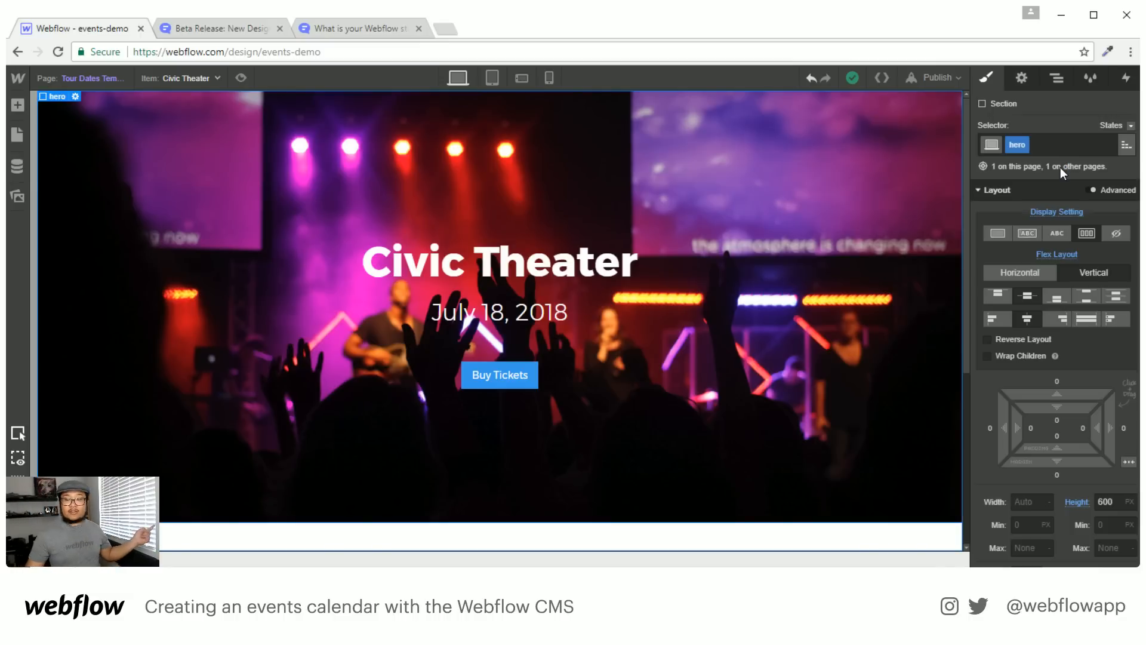
{"action": "left_click", "coordinate": [1061, 143]}
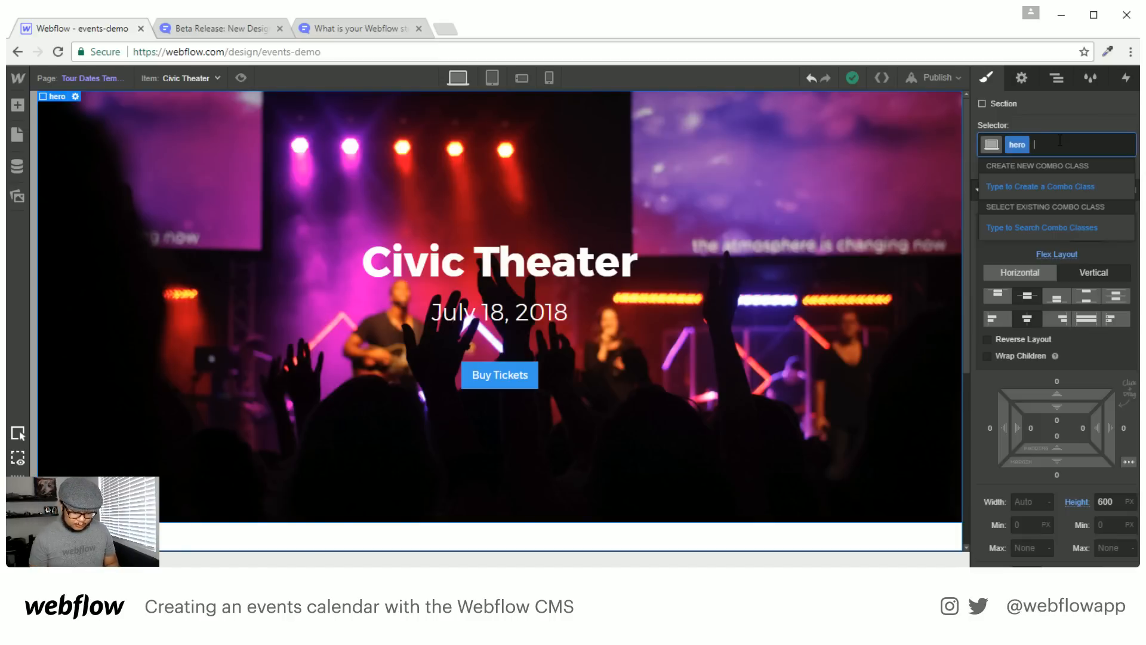
{"action": "type", "text": "child page"}
{"action": "key", "text": "Return"}
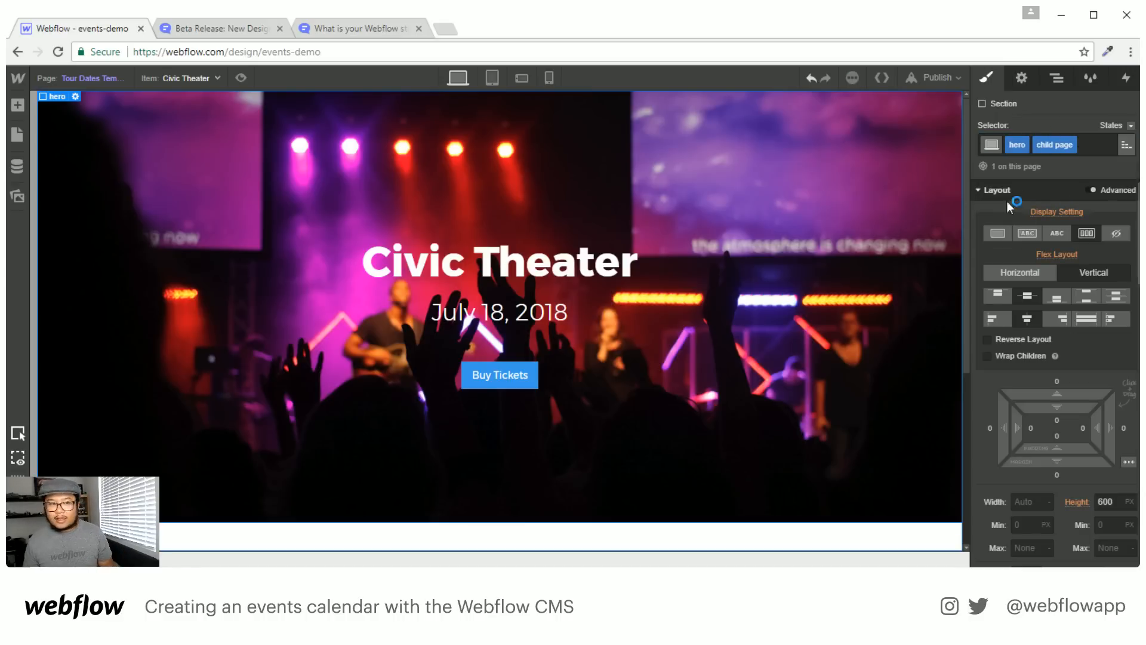
Pull the hero background image from the Tour Dates Hero field
{"action": "left_click", "coordinate": [1022, 80]}
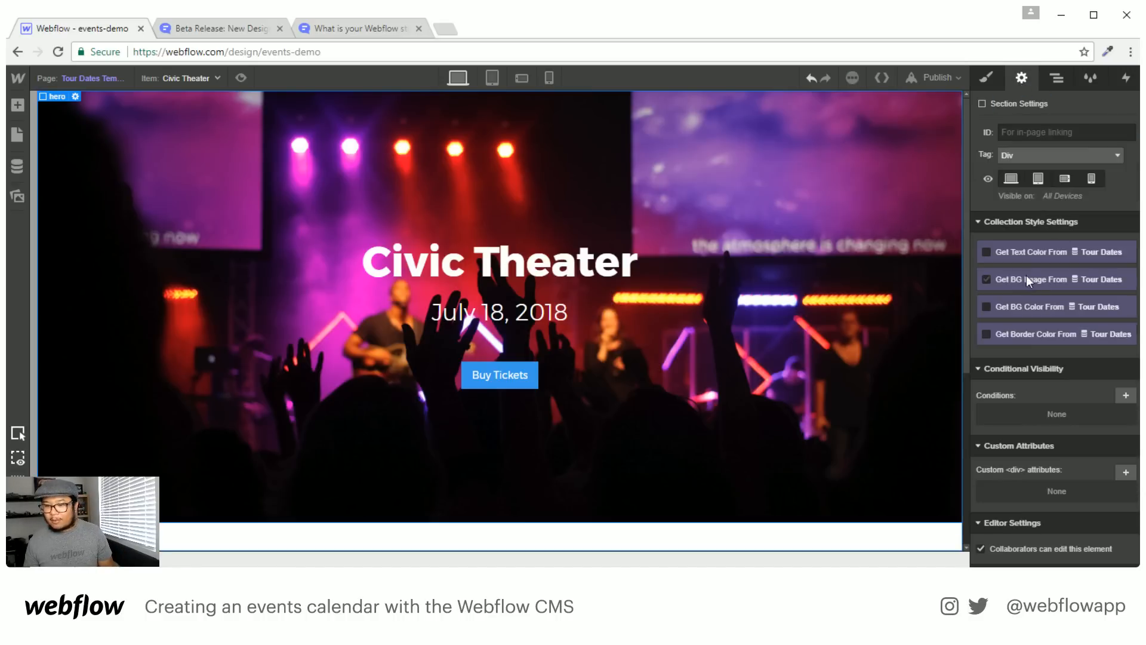
{"action": "left_click", "coordinate": [1021, 281]}
{"action": "left_click", "coordinate": [1034, 296]}
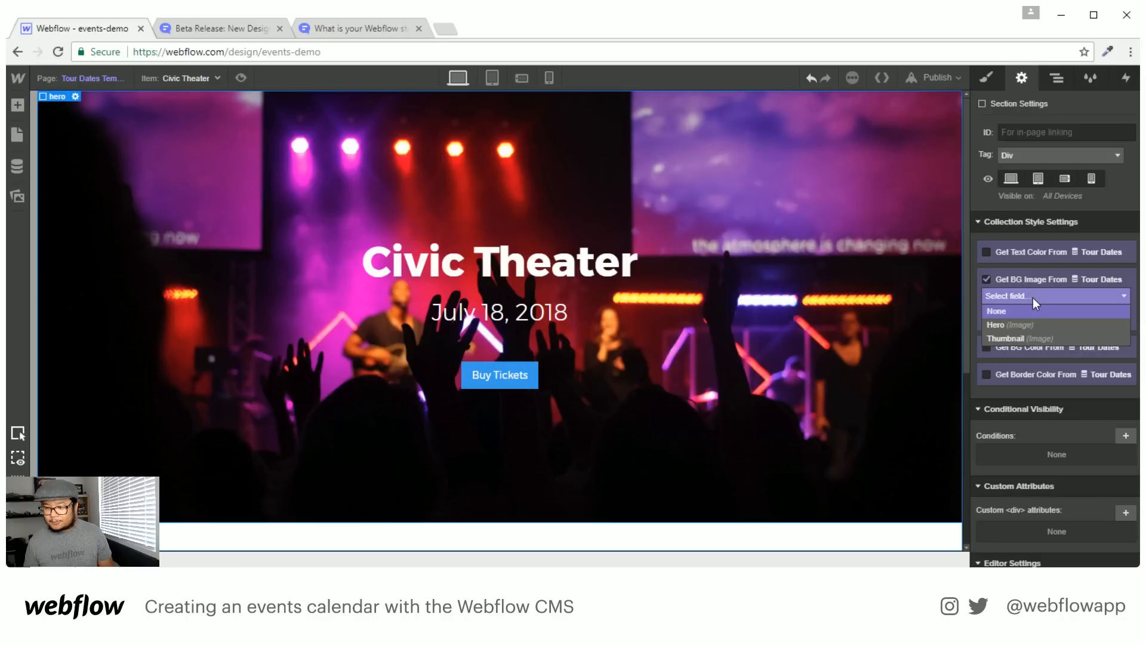
{"action": "left_click", "coordinate": [1018, 325]}
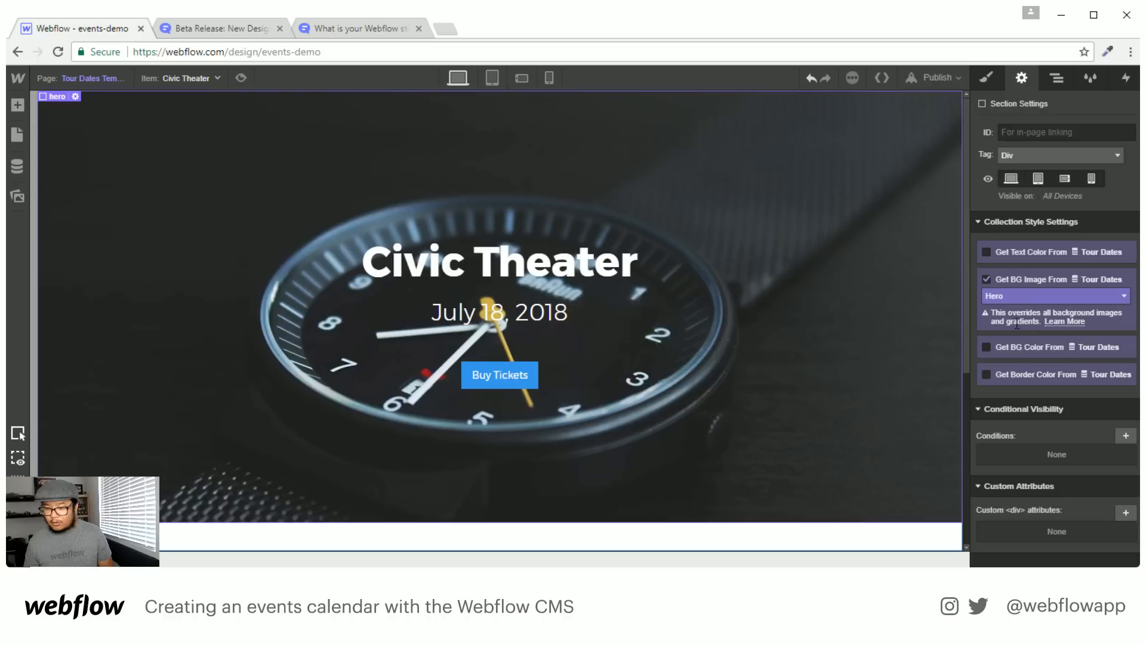
Preview the Florida Stadium, House of Blues and Music Center items in the template
{"action": "key", "text": "s"}
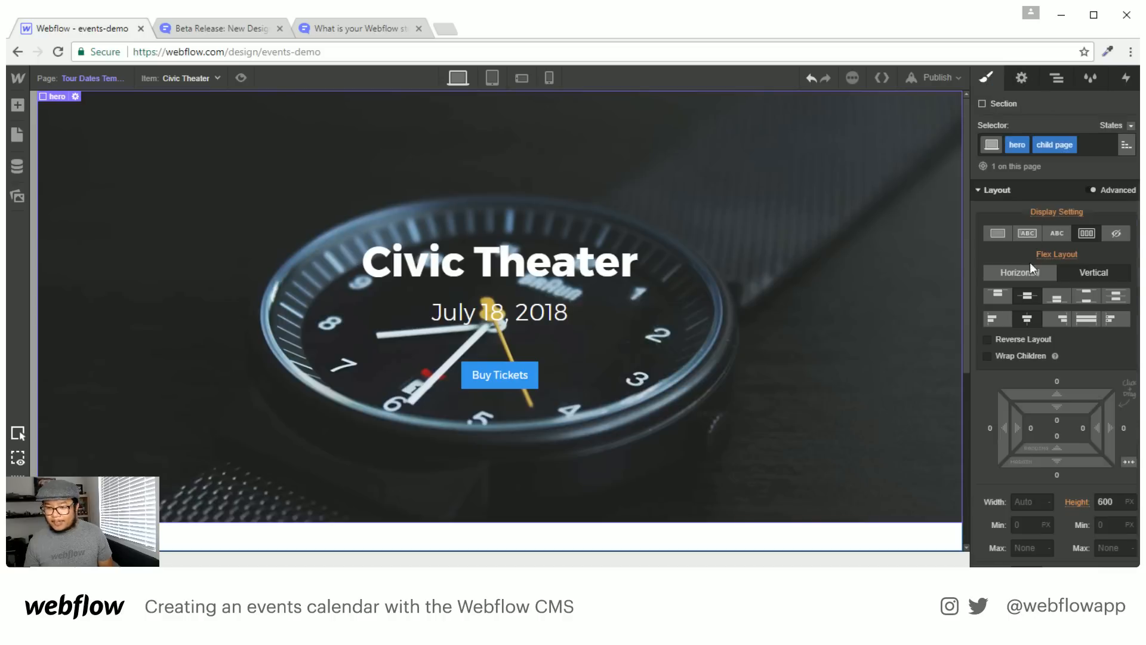
{"action": "scroll", "coordinate": [1038, 371], "scroll_direction": "down", "scroll_amount": 10}
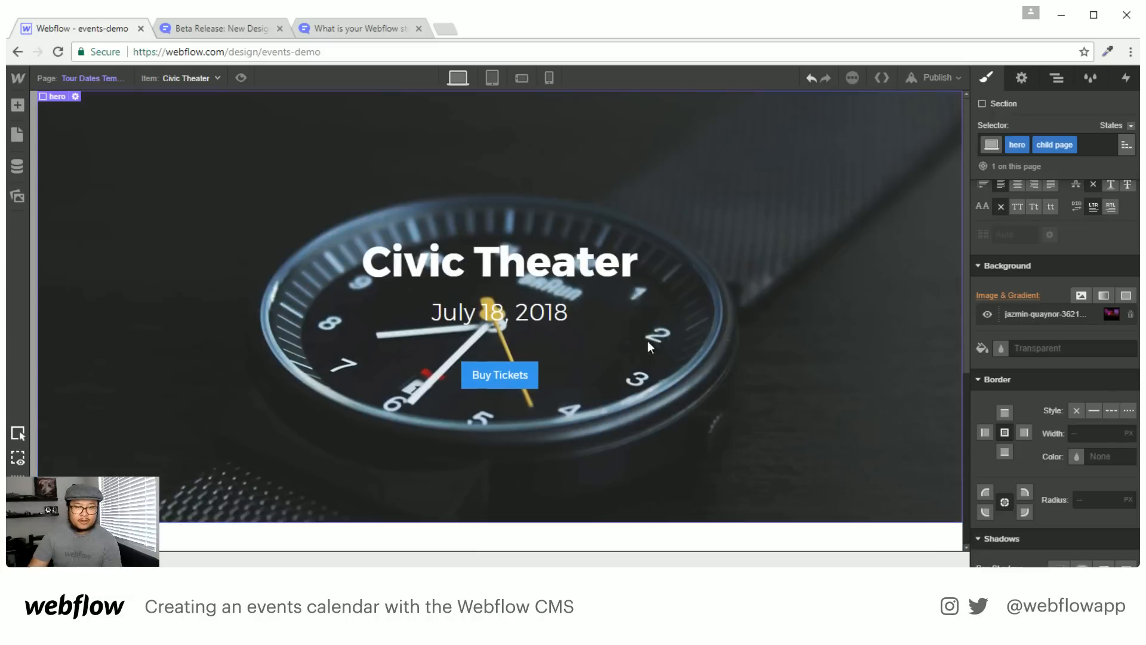
{"action": "left_click", "coordinate": [197, 78]}
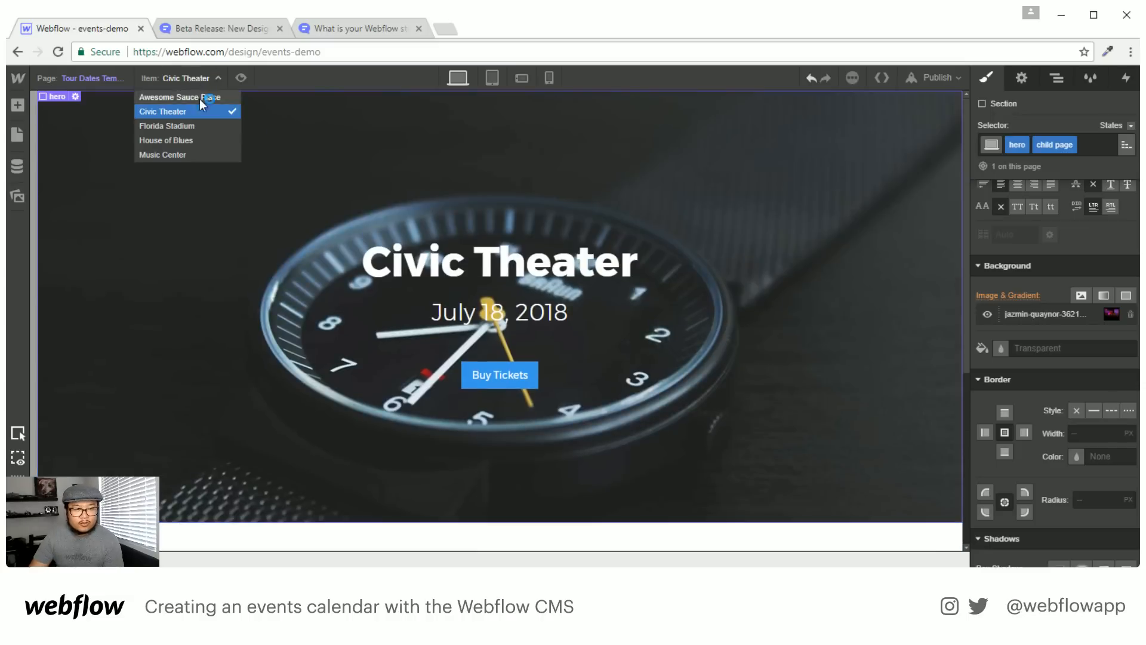
{"action": "left_click", "coordinate": [189, 128]}
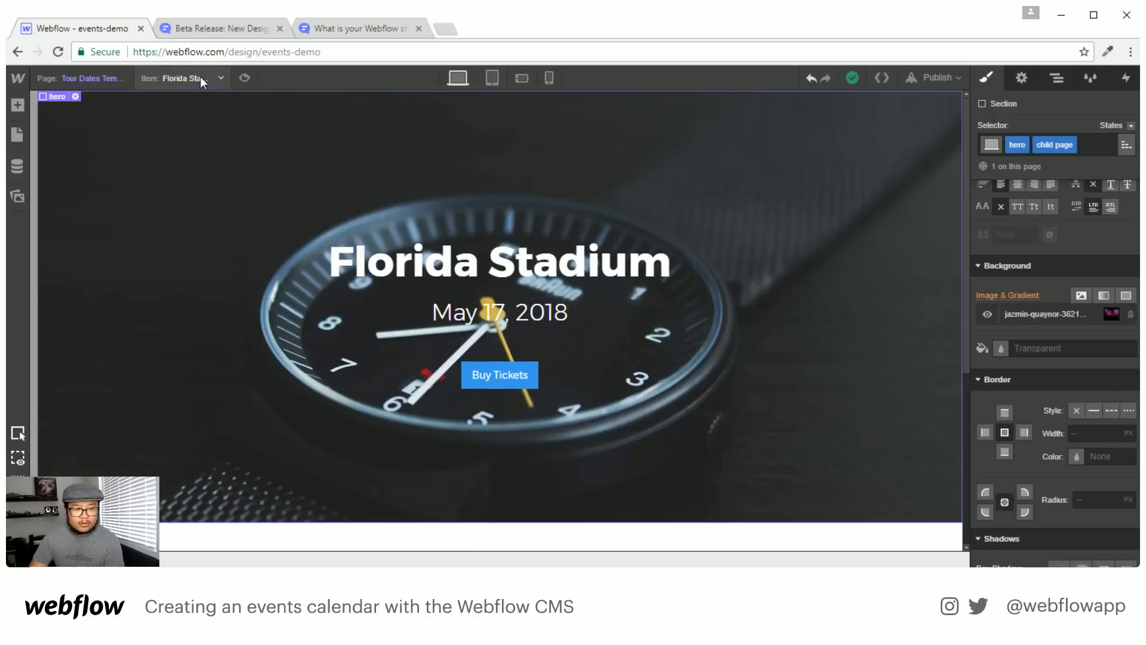
{"action": "left_click", "coordinate": [200, 77]}
{"action": "left_click", "coordinate": [184, 139]}
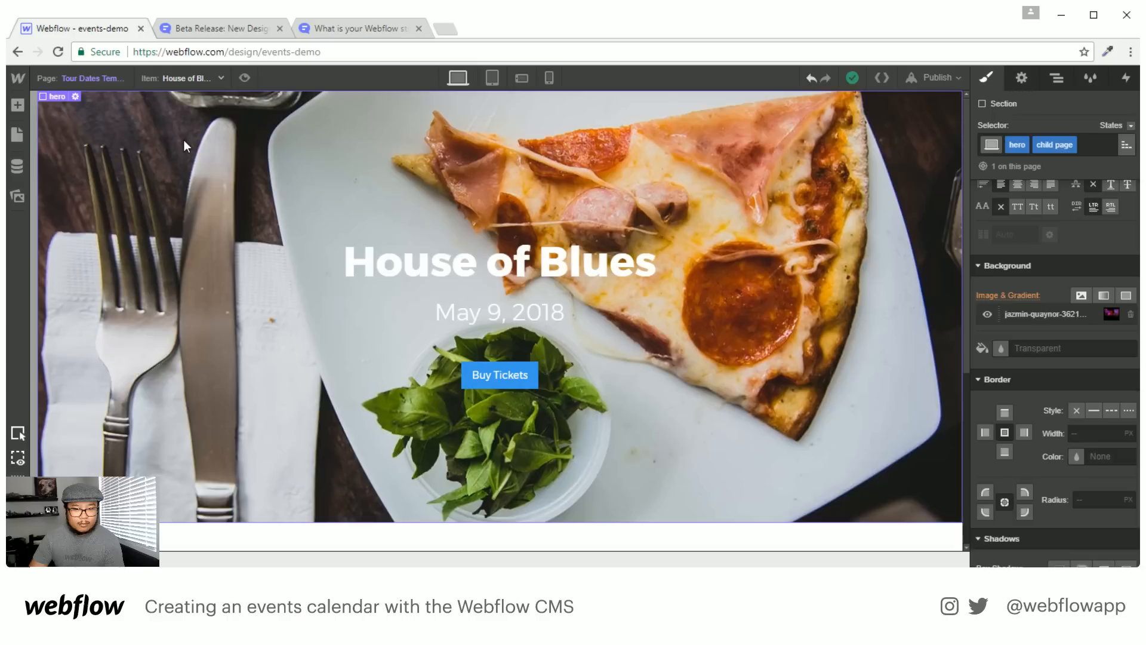
{"action": "left_click", "coordinate": [178, 79]}
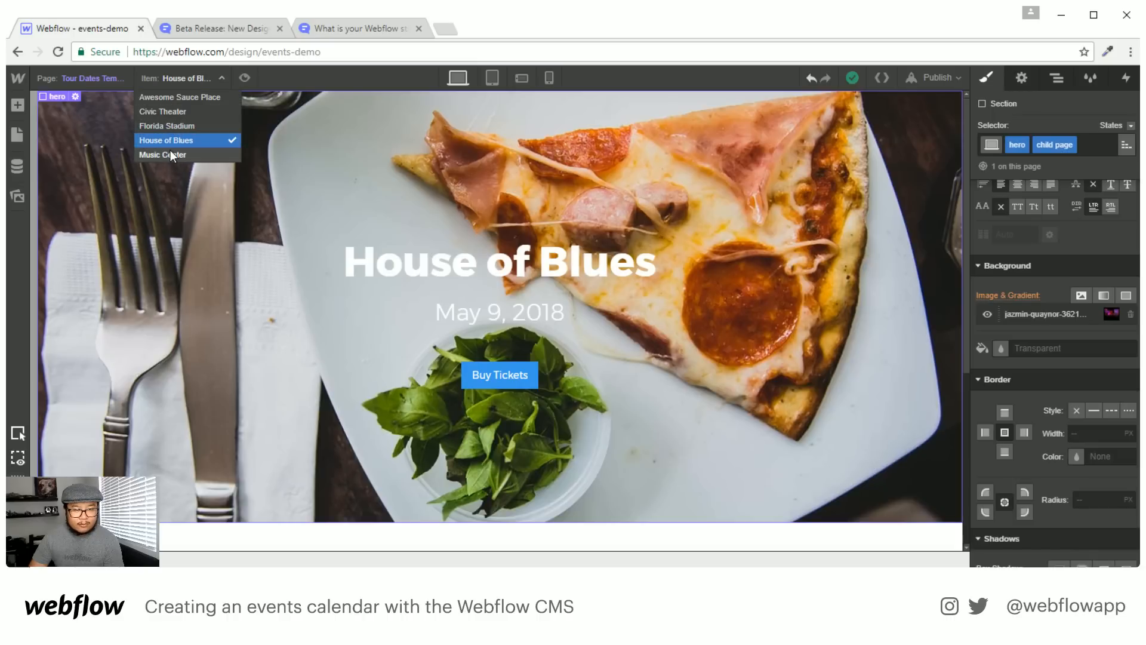
{"action": "left_click", "coordinate": [170, 152]}
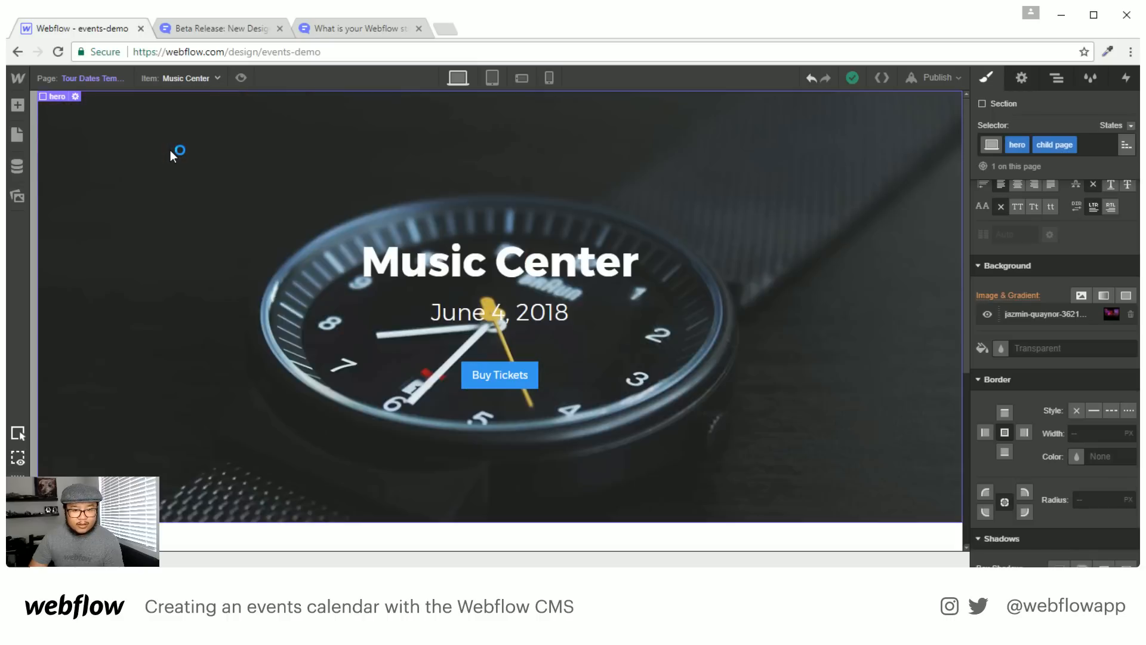
Cycle through Awesome Sauce Place, Civic Theater, Florida Stadium and House of Blues, ending on Music Center
{"action": "left_click", "coordinate": [185, 82]}
{"action": "left_click", "coordinate": [185, 99]}
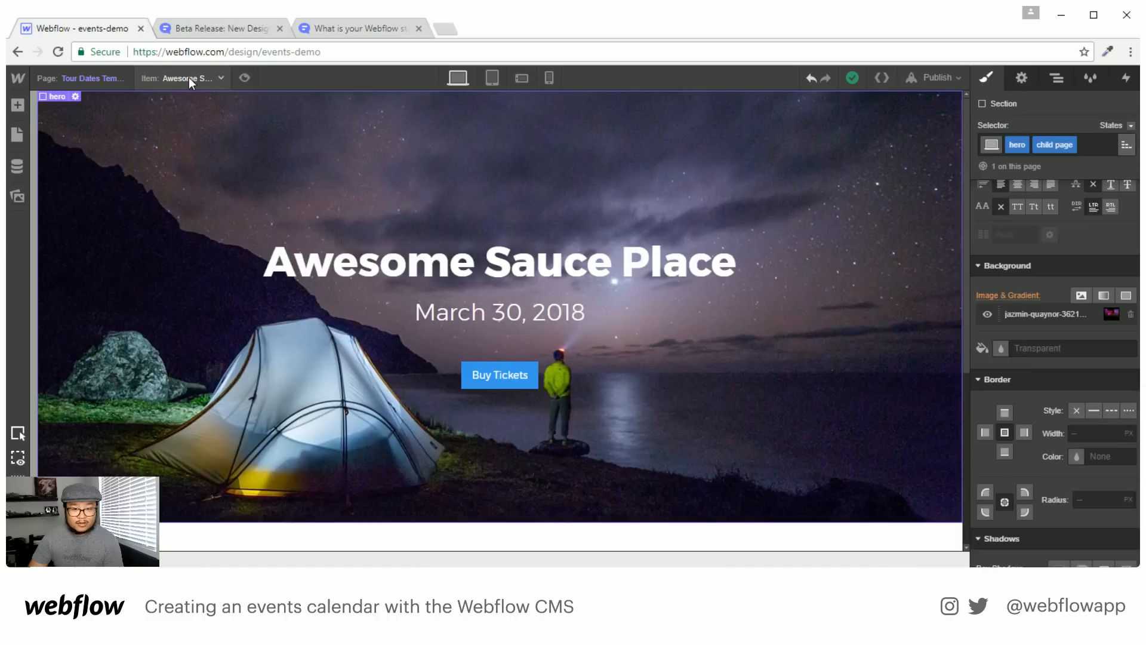
{"action": "left_click", "coordinate": [188, 77]}
{"action": "left_click", "coordinate": [188, 112]}
{"action": "left_click", "coordinate": [188, 80]}
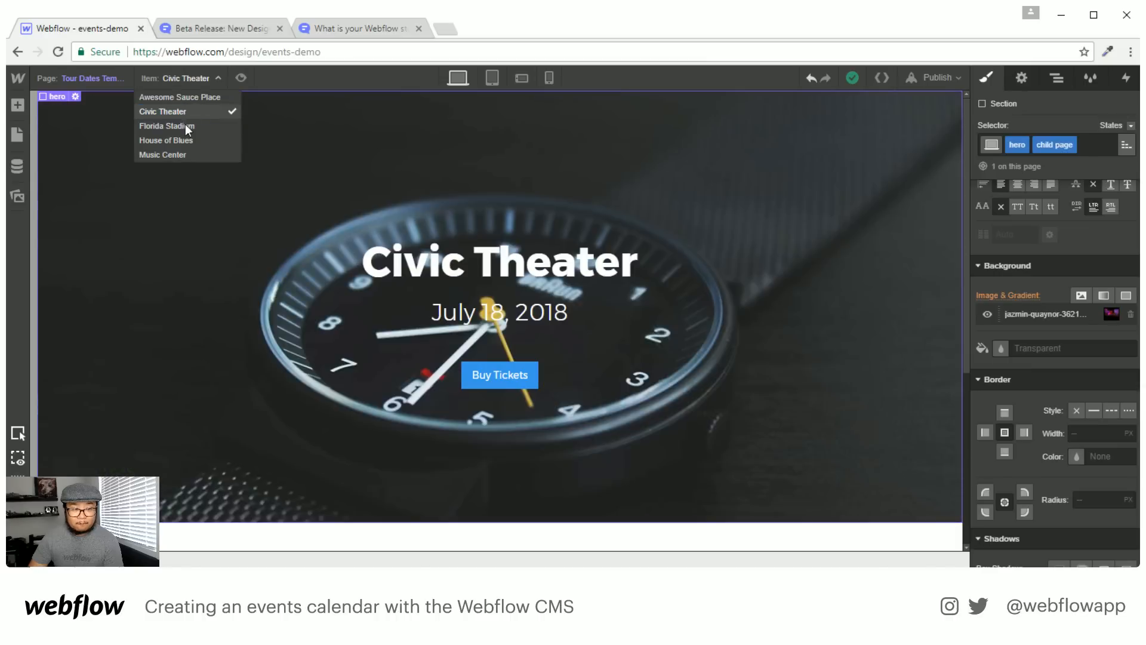
{"action": "left_click", "coordinate": [185, 125]}
{"action": "left_click", "coordinate": [186, 78]}
{"action": "left_click", "coordinate": [193, 135]}
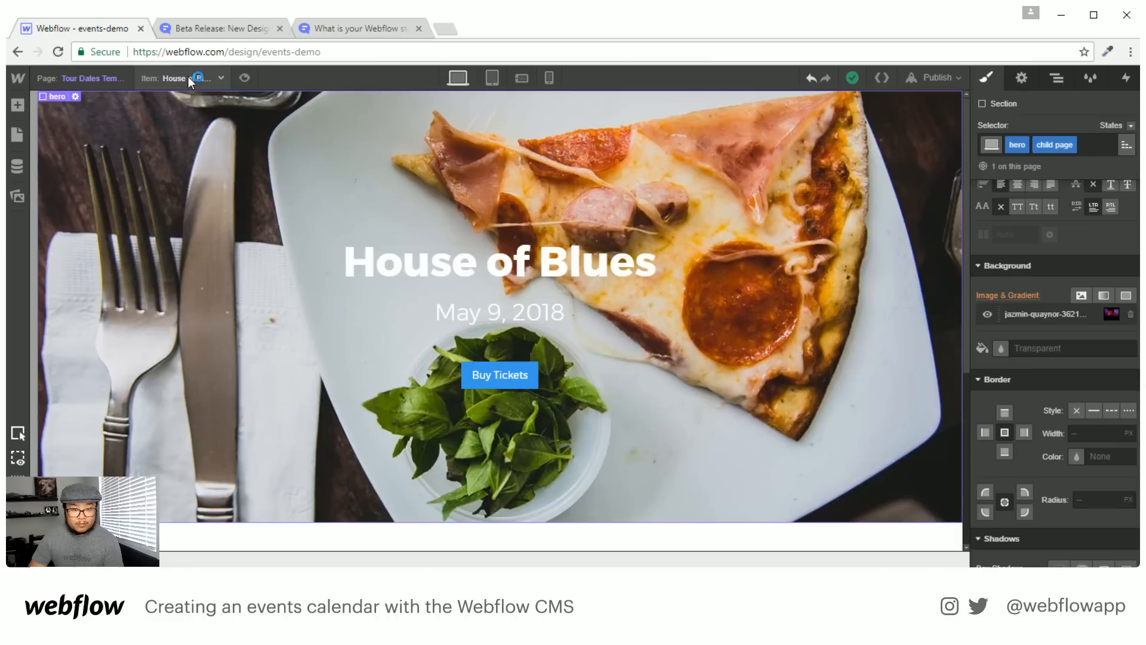
{"action": "left_click", "coordinate": [186, 78]}
{"action": "left_click", "coordinate": [189, 154]}
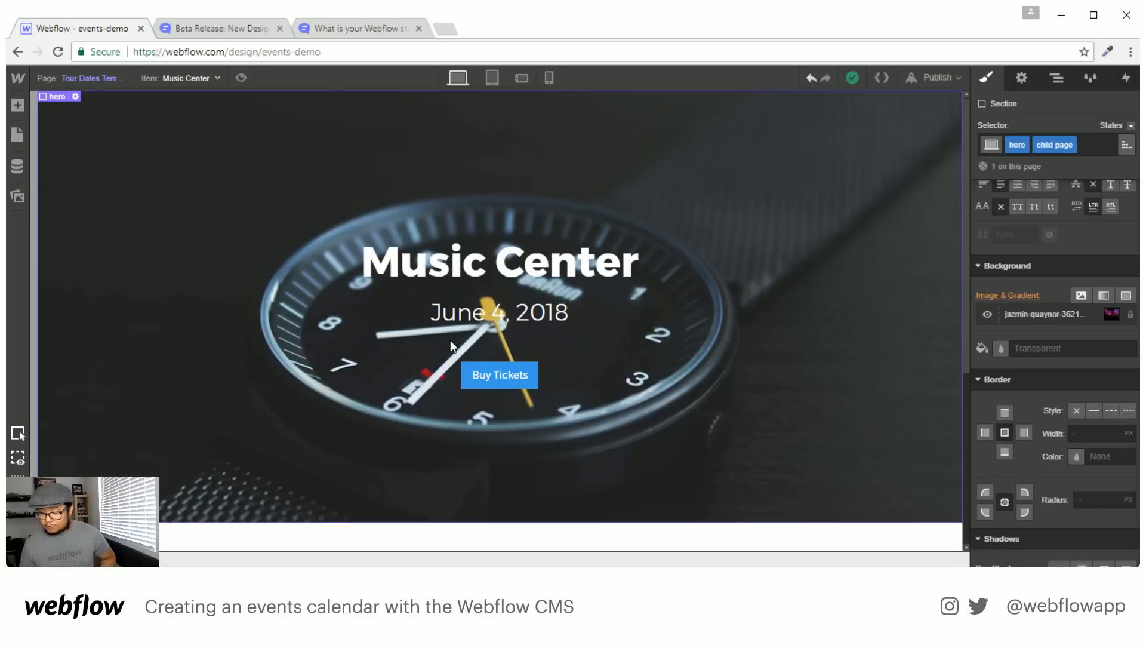
{"action": "scroll", "coordinate": [452, 333], "scroll_direction": "down", "scroll_amount": 4}
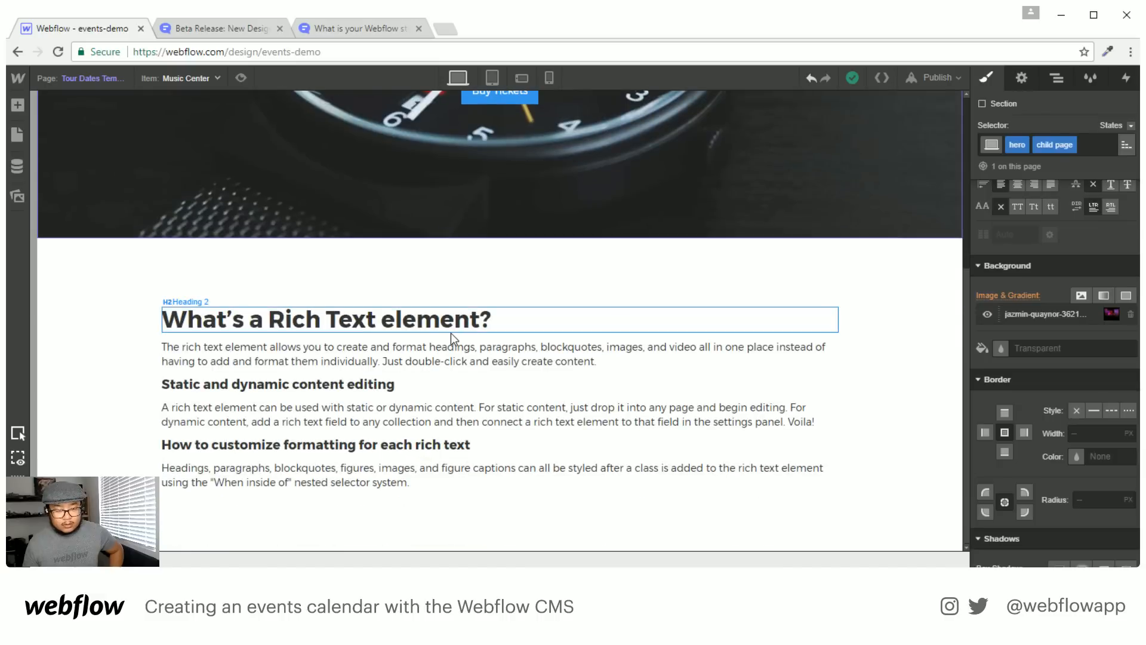
{"action": "scroll", "coordinate": [452, 332], "scroll_direction": "up", "scroll_amount": 4}
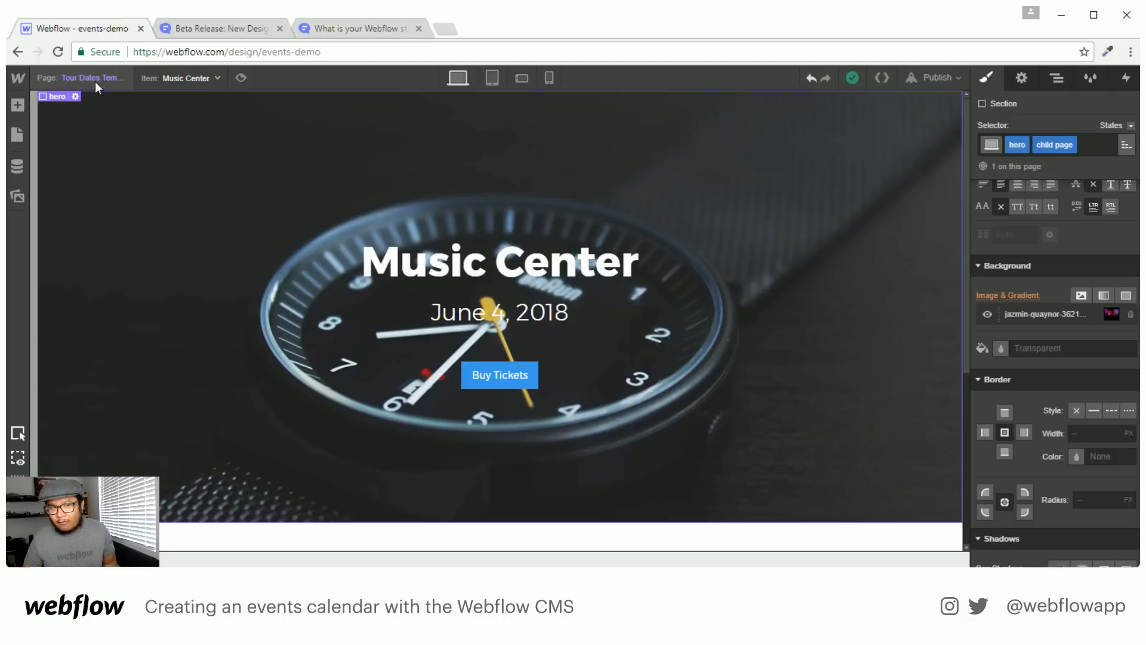
Search for 'webflow templates' and filter the template gallery to free templates
{"action": "left_click", "coordinate": [381, 27]}
{"action": "type", "text": "webflow"}
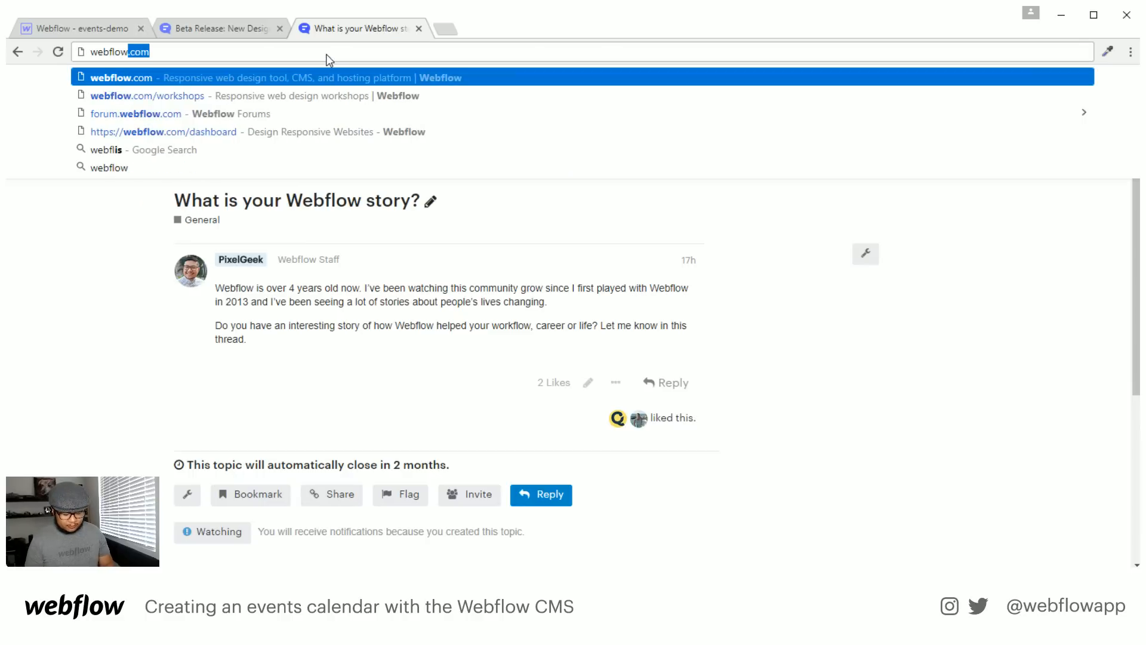
{"action": "type", "text": " template s"}
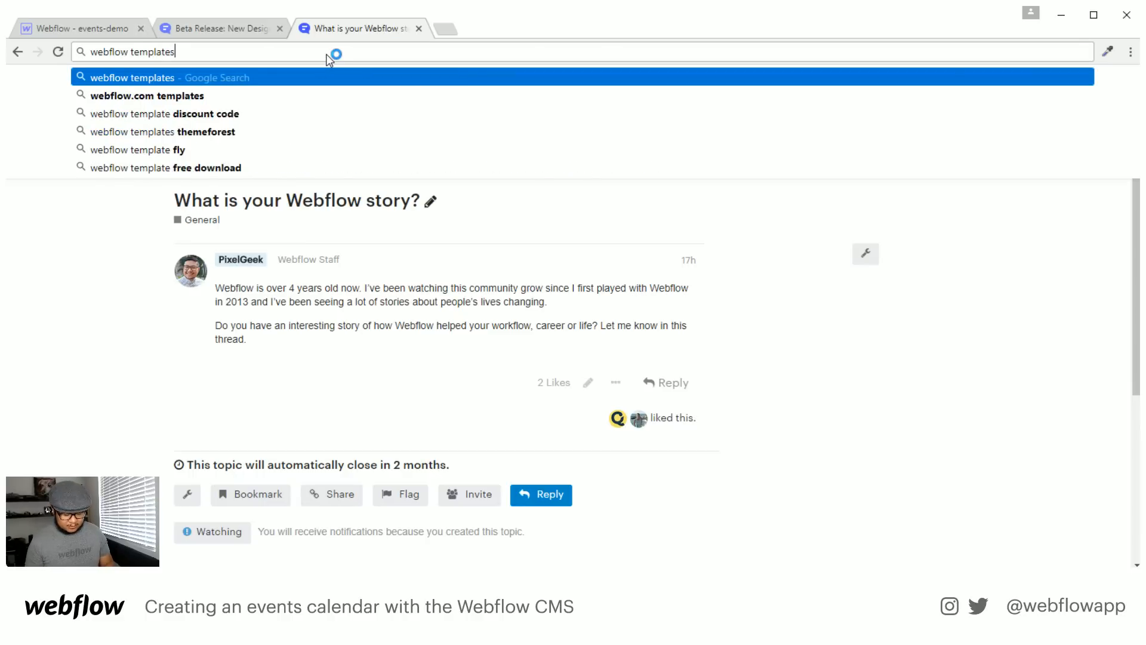
{"action": "key", "text": "Return"}
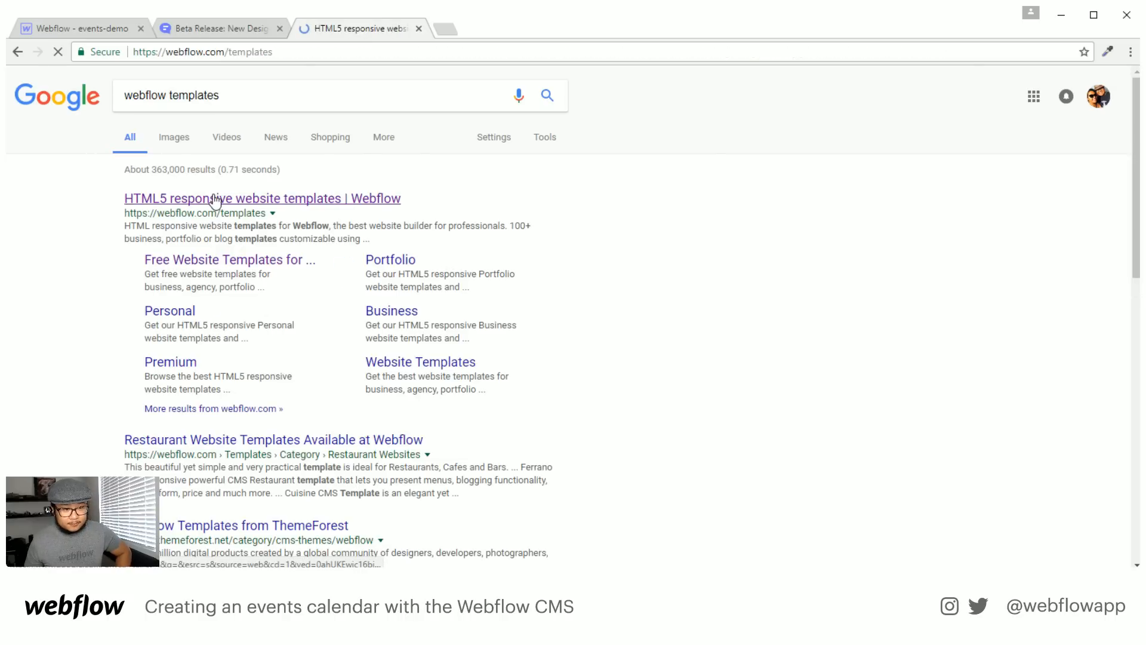
{"action": "left_click", "coordinate": [157, 414]}
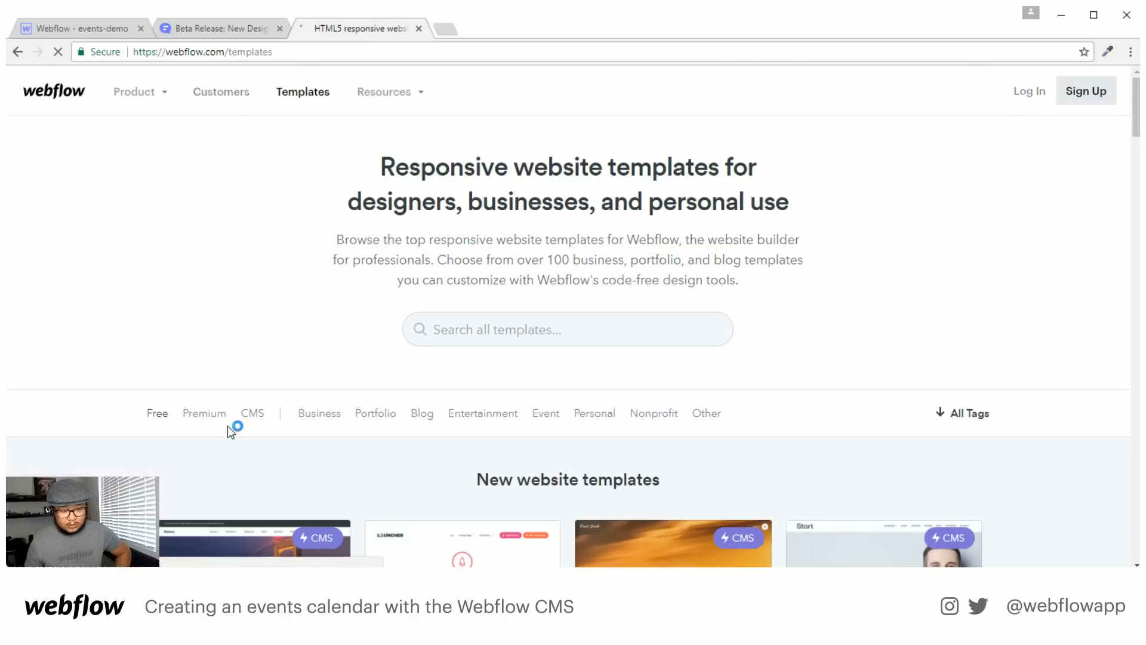
{"action": "scroll", "coordinate": [297, 352], "scroll_direction": "down", "scroll_amount": 5}
{"action": "scroll", "coordinate": [299, 359], "scroll_direction": "down", "scroll_amount": 20}
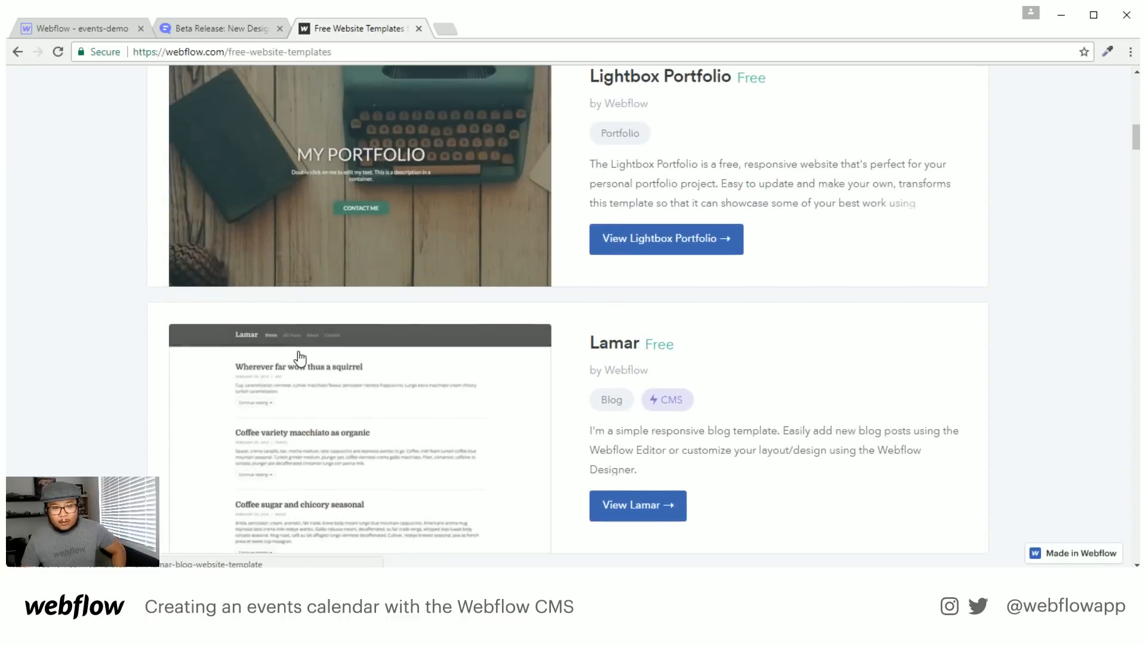
{"action": "scroll", "coordinate": [300, 355], "scroll_direction": "down", "scroll_amount": 18}
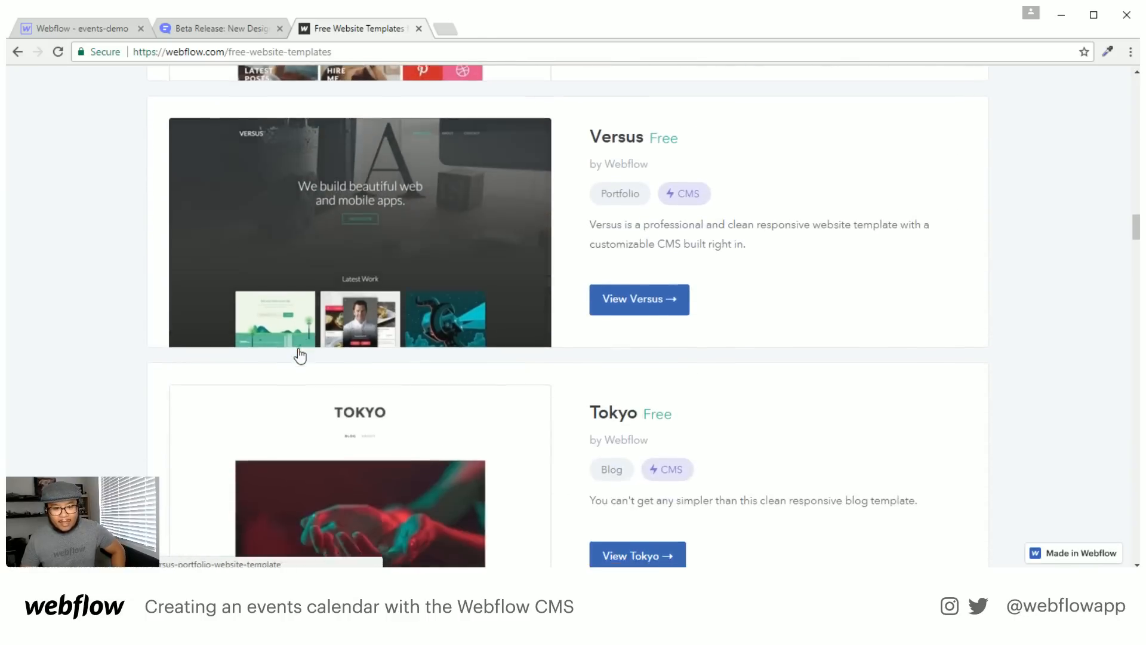
{"action": "scroll", "coordinate": [422, 230], "scroll_direction": "up", "scroll_amount": 5}
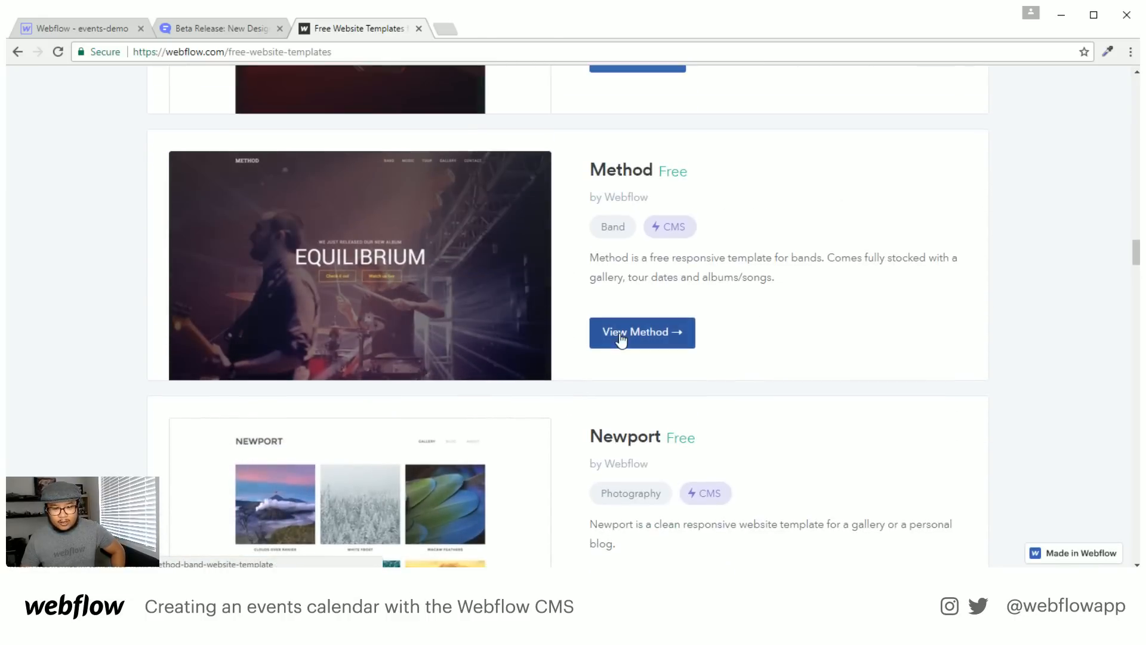
Preview the Method template live, view its Tour page's dated event list, then return to the Designer
{"action": "left_click", "coordinate": [619, 332]}
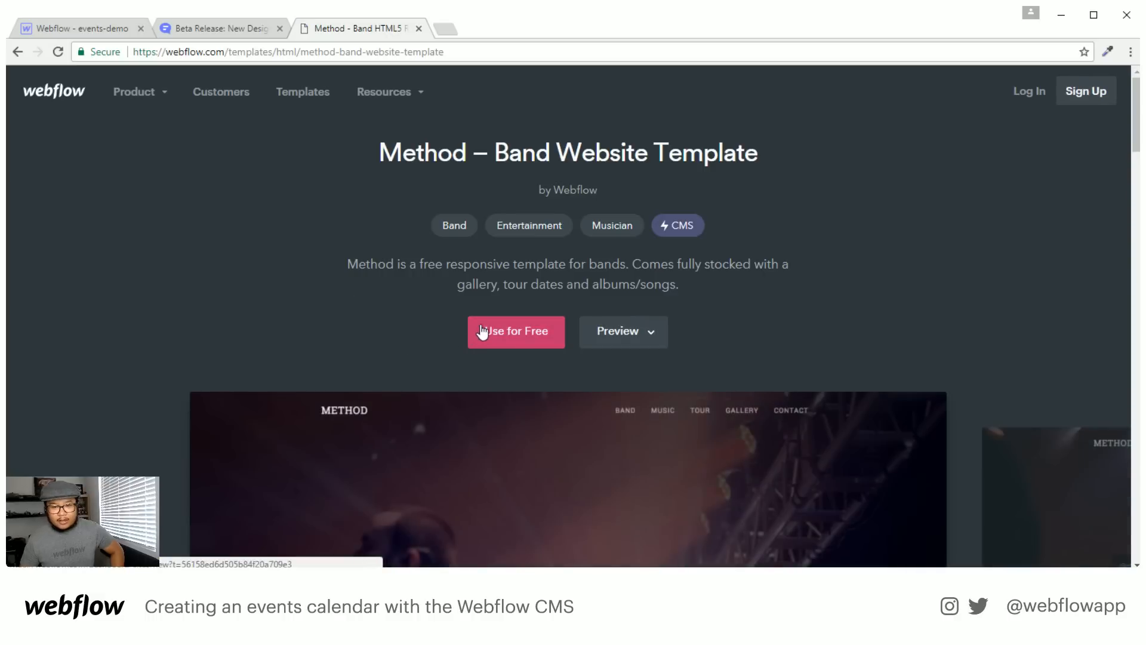
{"action": "scroll", "coordinate": [733, 364], "scroll_direction": "down", "scroll_amount": 4}
{"action": "scroll", "coordinate": [737, 281], "scroll_direction": "up", "scroll_amount": 3}
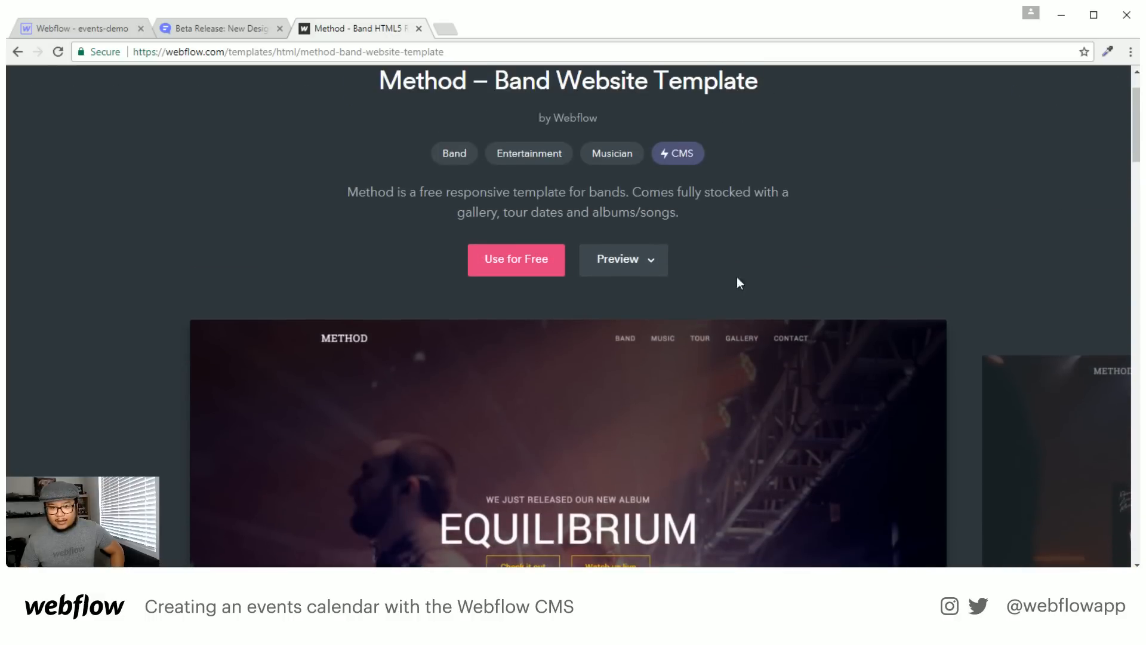
{"action": "left_click", "coordinate": [597, 263]}
{"action": "left_click", "coordinate": [590, 264]}
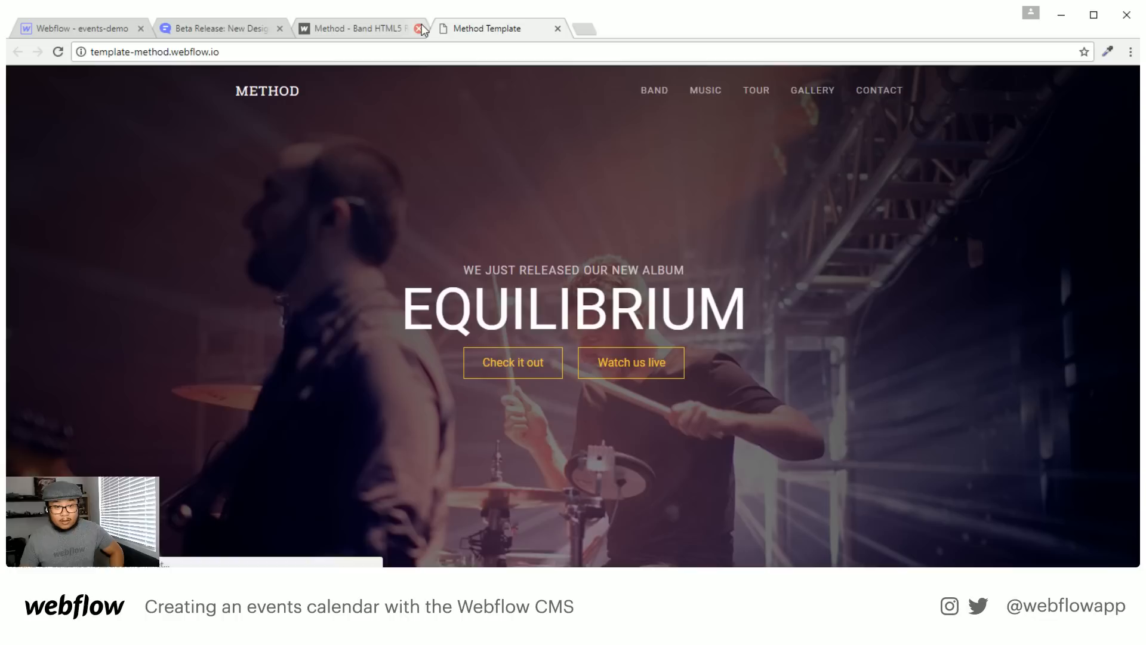
{"action": "left_click", "coordinate": [419, 28]}
{"action": "left_click", "coordinate": [757, 91]}
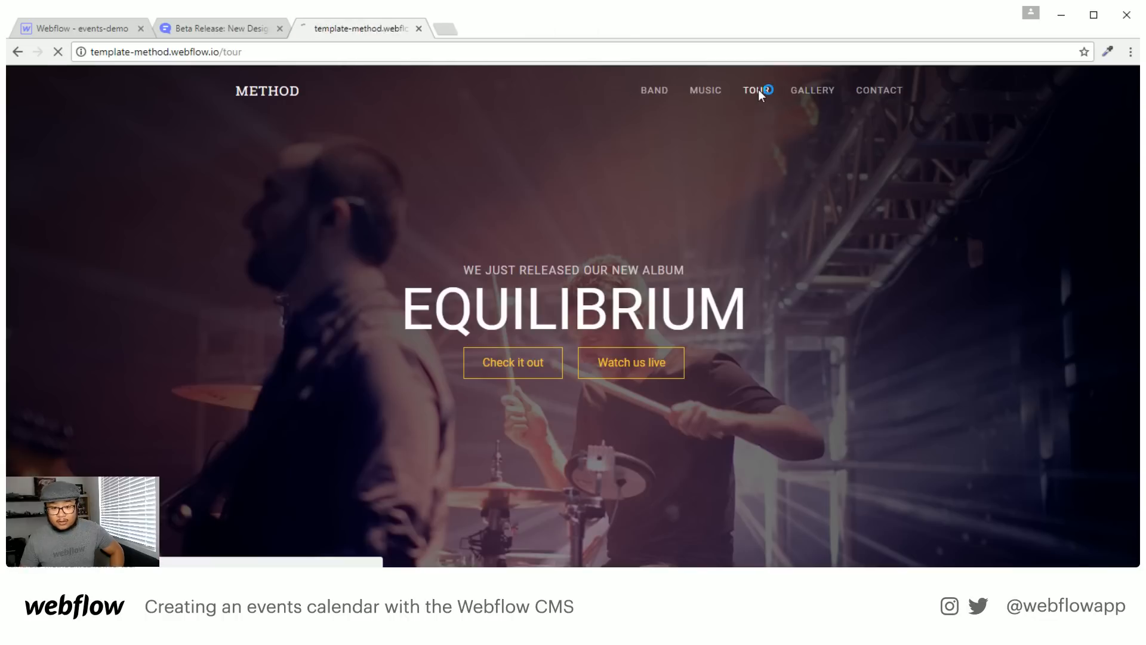
{"action": "scroll", "coordinate": [902, 302], "scroll_direction": "down", "scroll_amount": 1}
{"action": "scroll", "coordinate": [903, 301], "scroll_direction": "up", "scroll_amount": 1}
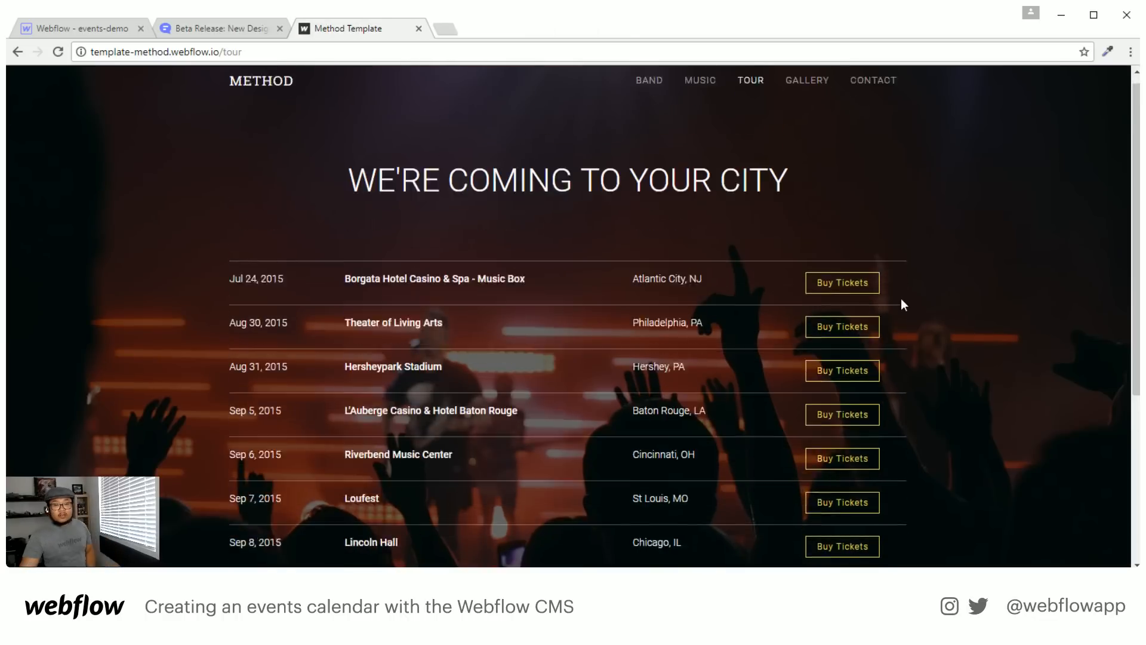
{"action": "scroll", "coordinate": [902, 302], "scroll_direction": "down", "scroll_amount": 4}
{"action": "scroll", "coordinate": [899, 298], "scroll_direction": "up", "scroll_amount": 5}
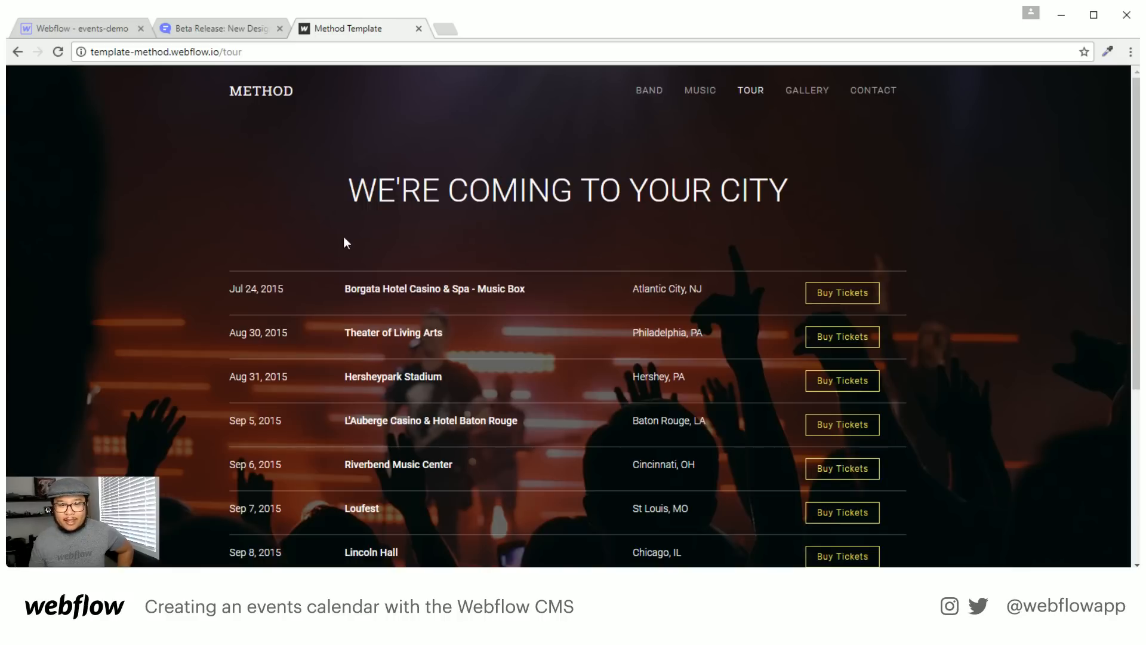
{"action": "left_click", "coordinate": [101, 27]}
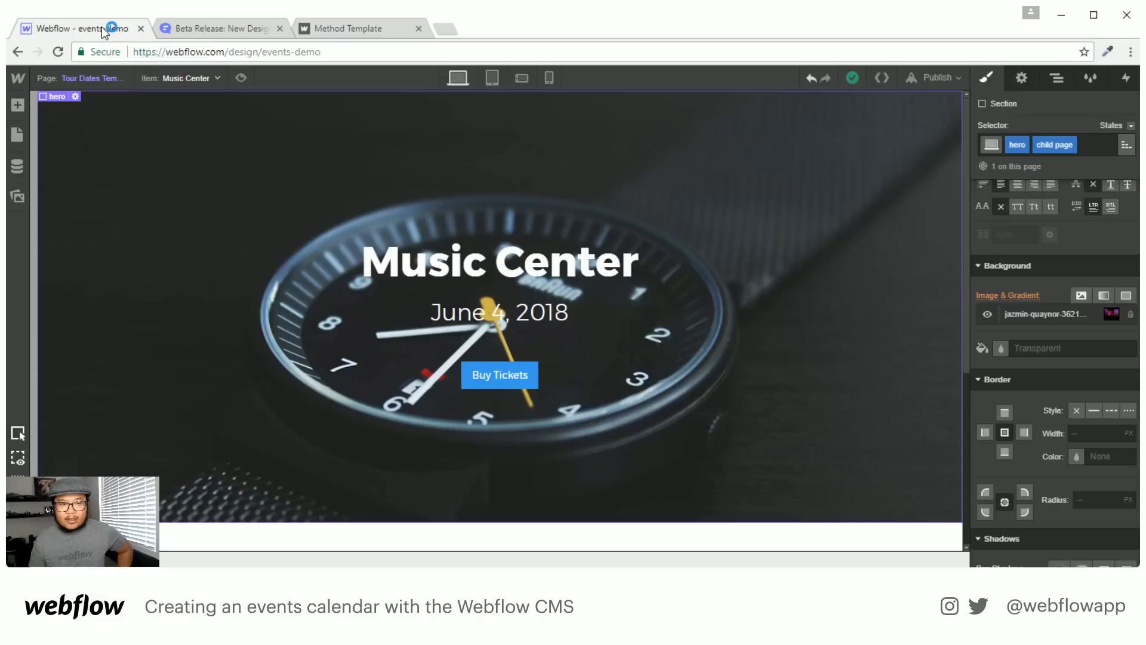
Open the Home page and select the March 30 event row
{"action": "left_click", "coordinate": [87, 79]}
{"action": "left_click", "coordinate": [88, 151]}
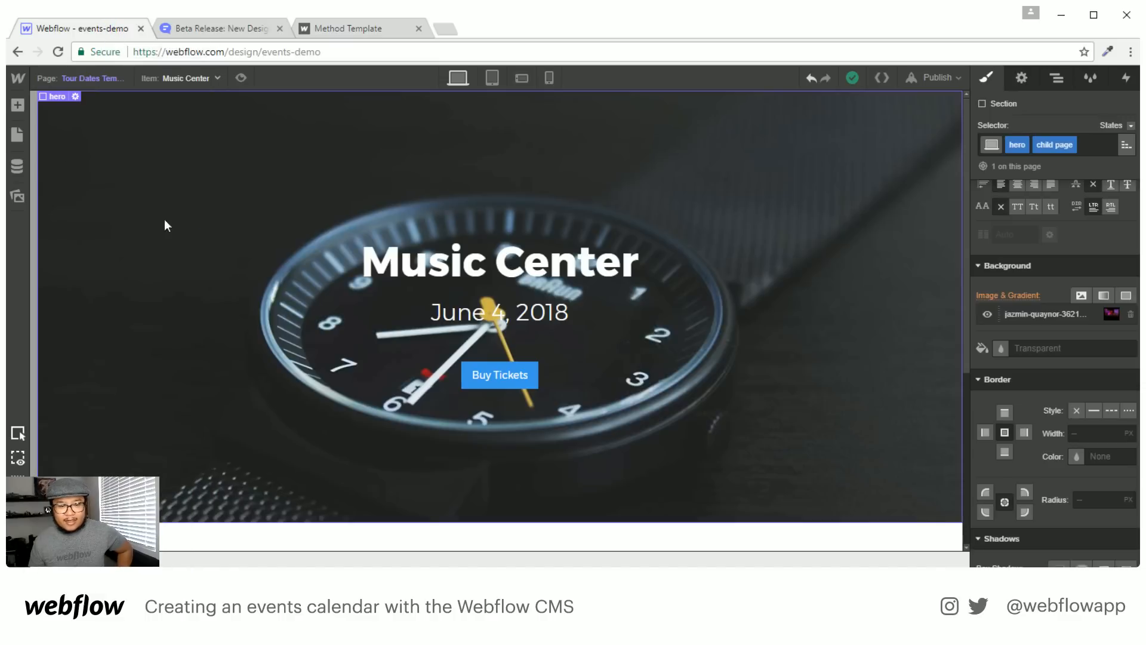
{"action": "scroll", "coordinate": [353, 367], "scroll_direction": "down", "scroll_amount": 5}
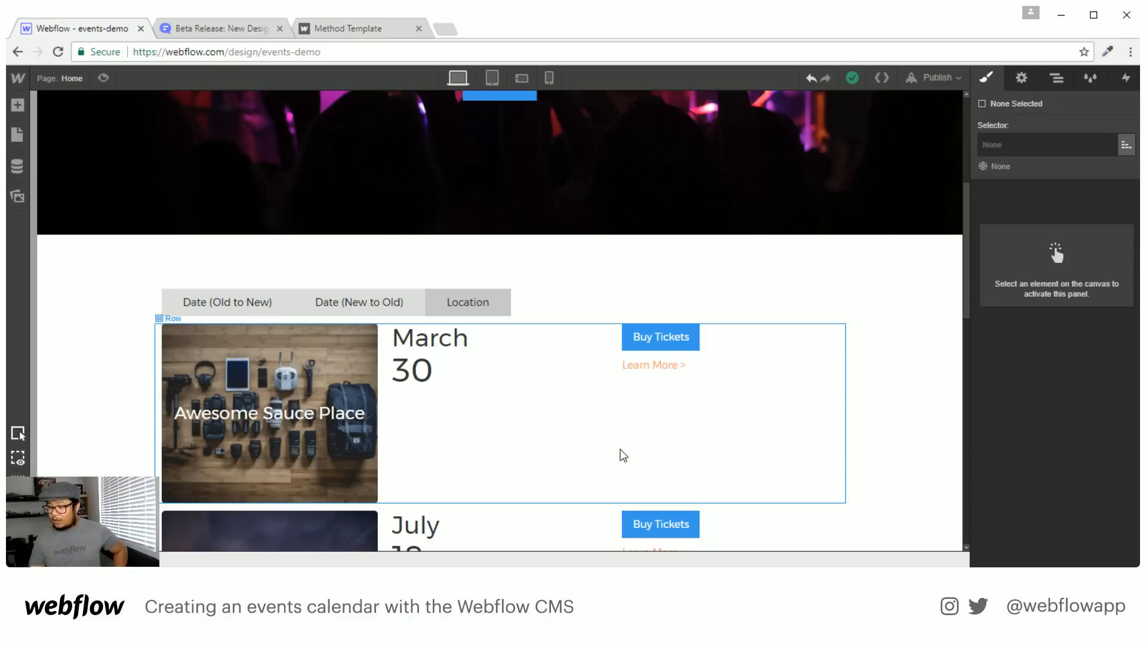
{"action": "scroll", "coordinate": [623, 455], "scroll_direction": "down", "scroll_amount": 2}
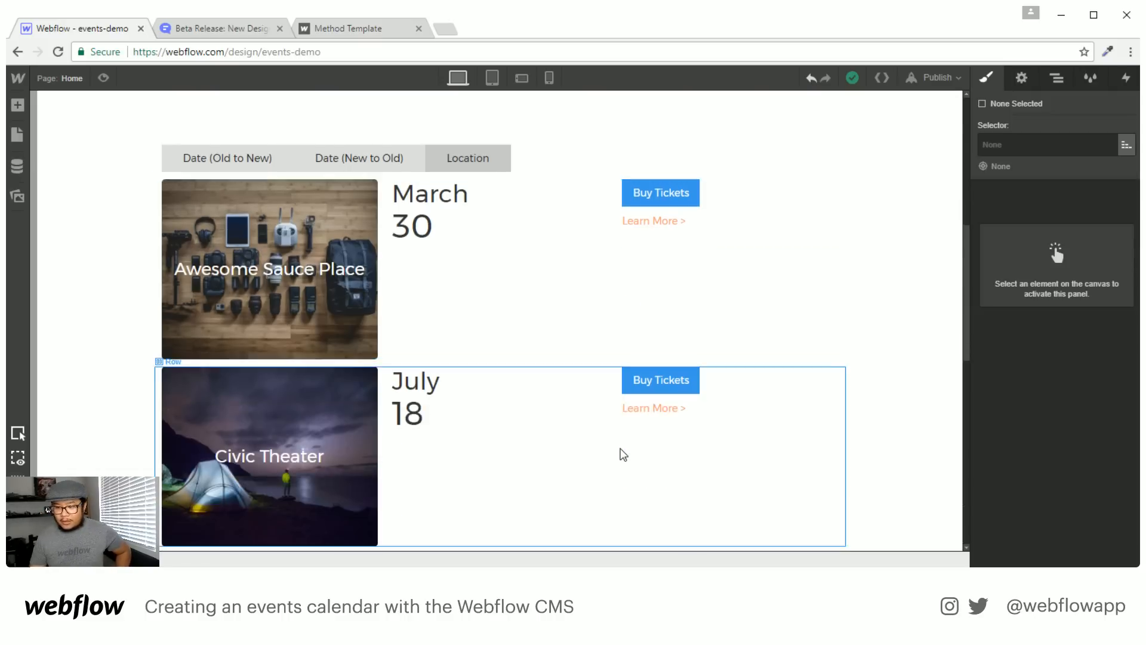
{"action": "scroll", "coordinate": [623, 455], "scroll_direction": "up", "scroll_amount": 2}
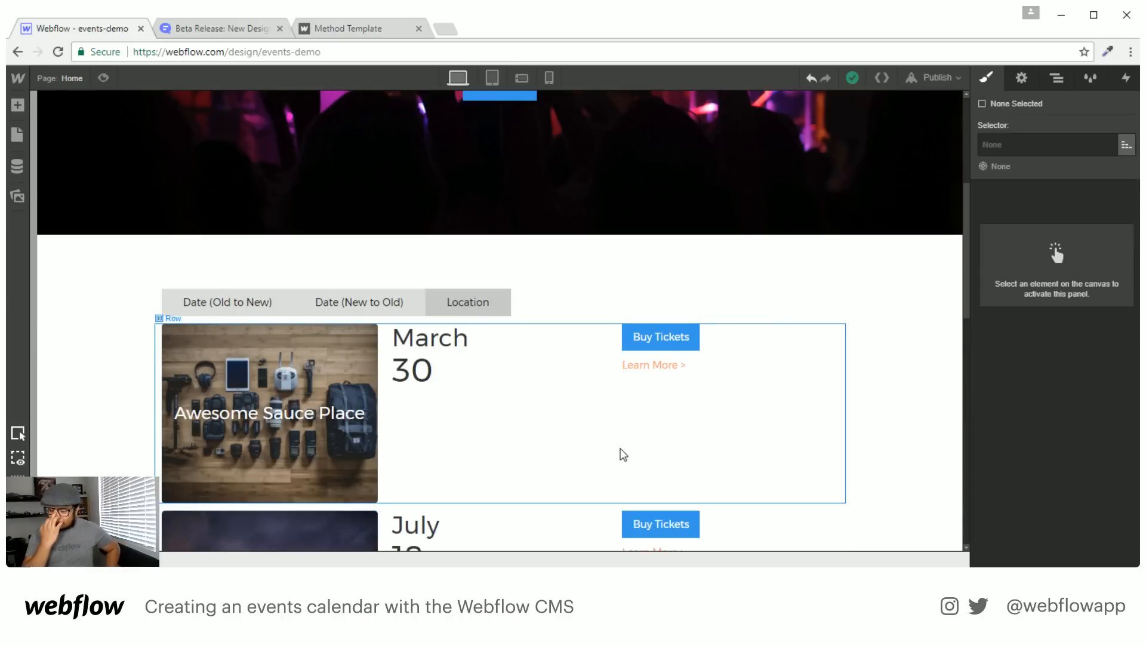
{"action": "left_click", "coordinate": [674, 457]}
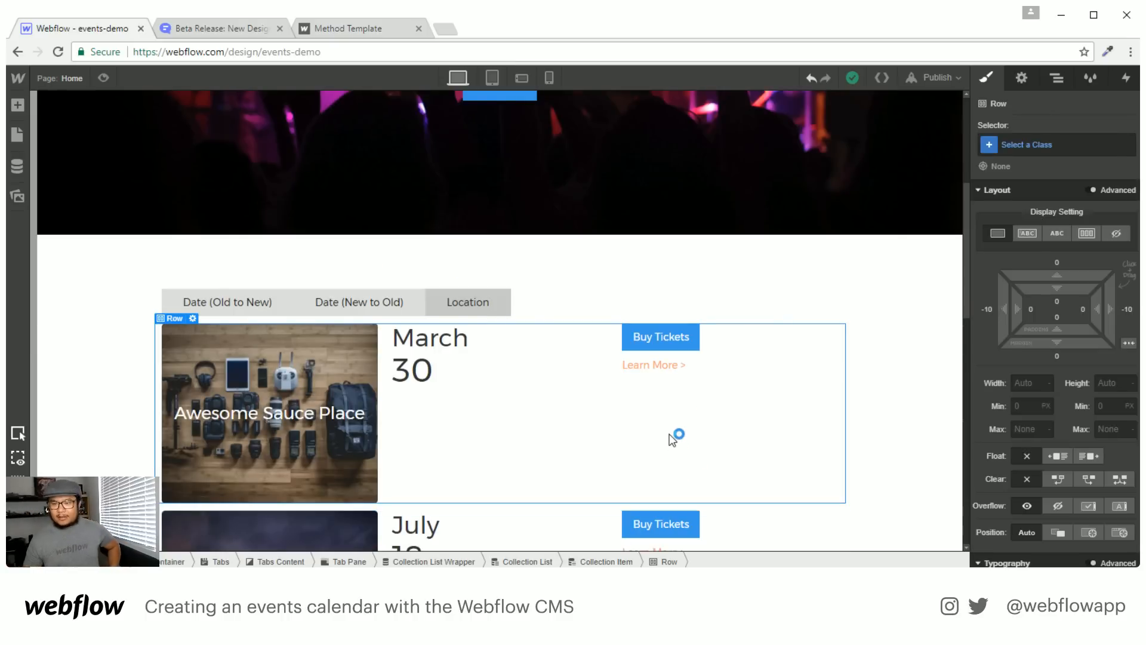
Make Tab 1, Date (Old to New), the active tab via the first pane's Collection List Wrapper
{"action": "left_click", "coordinate": [1044, 81]}
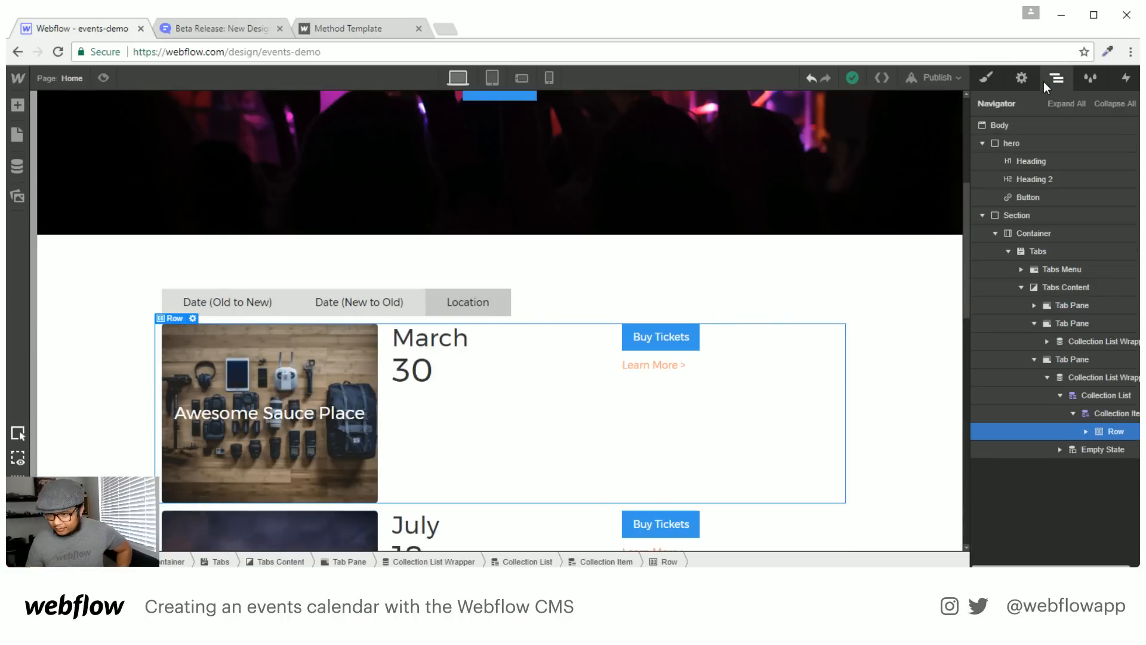
{"action": "left_click", "coordinate": [1083, 338]}
{"action": "left_click", "coordinate": [1085, 375]}
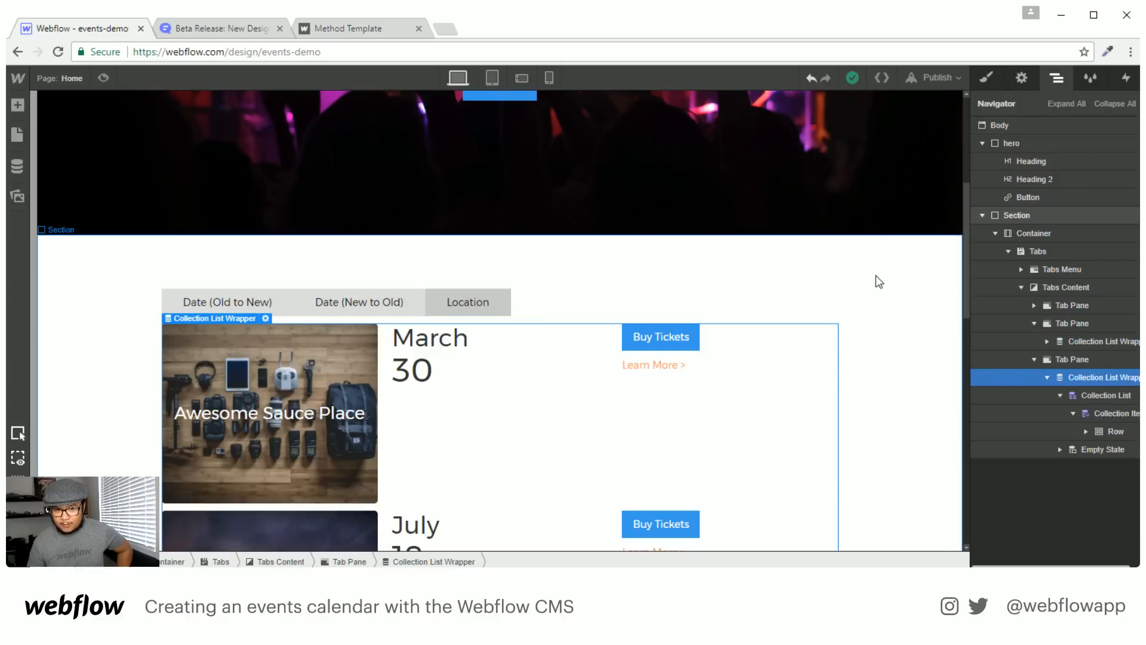
{"action": "left_click", "coordinate": [1035, 324]}
{"action": "left_click", "coordinate": [1034, 306]}
{"action": "left_click", "coordinate": [1090, 328]}
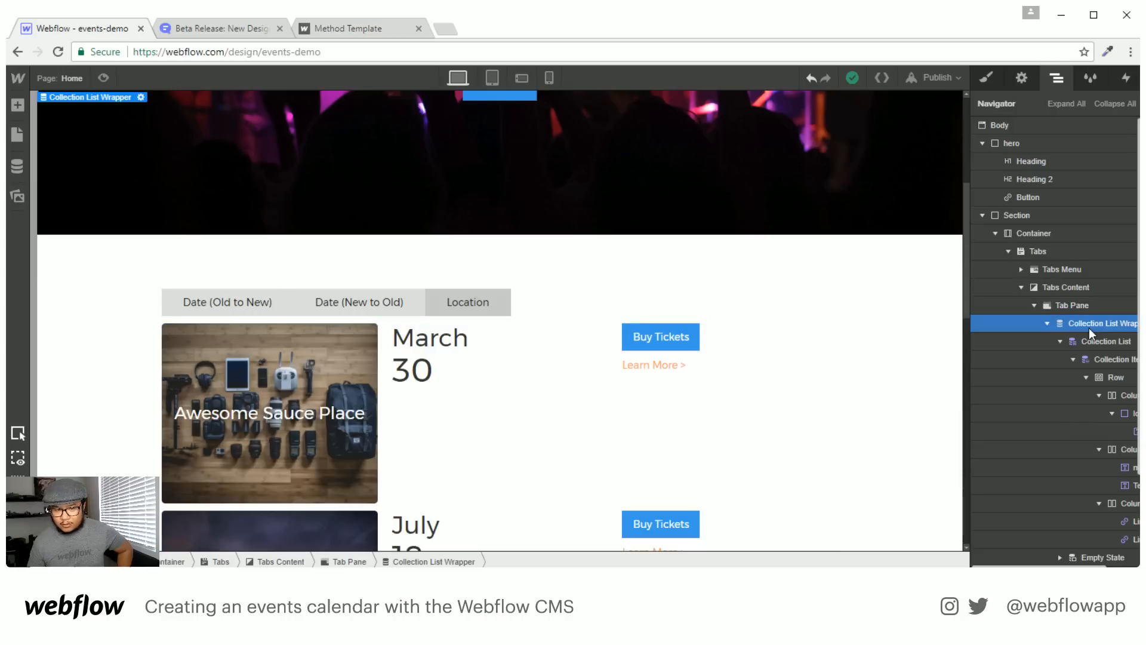
{"action": "left_click", "coordinate": [1022, 78]}
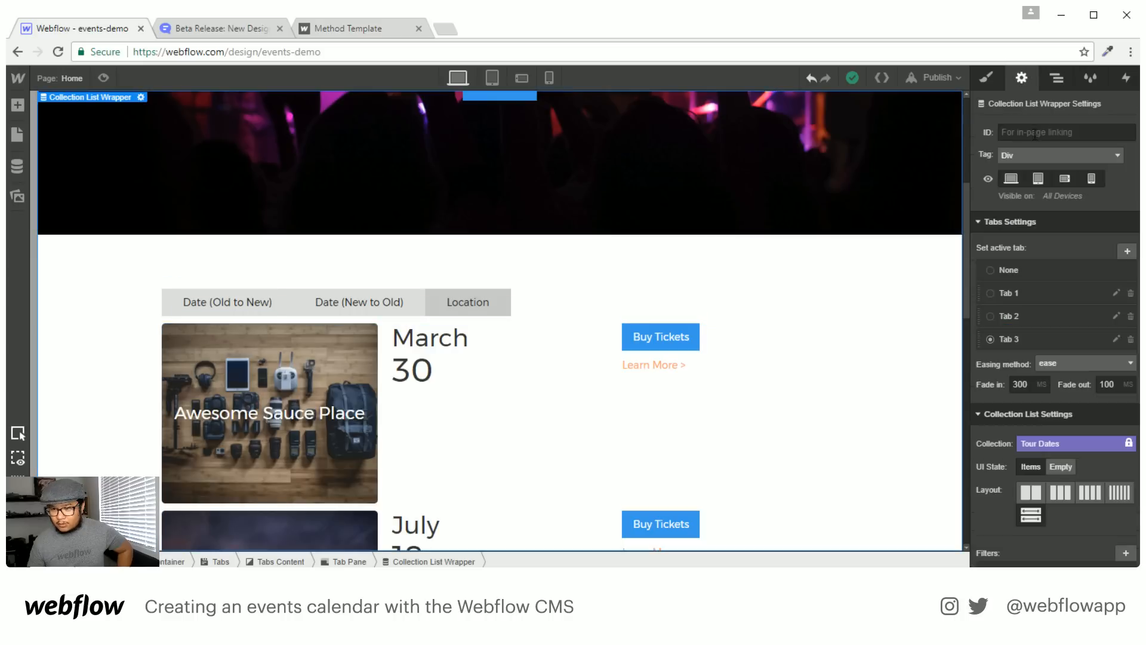
{"action": "left_click", "coordinate": [1006, 293]}
{"action": "left_click", "coordinate": [1058, 77]}
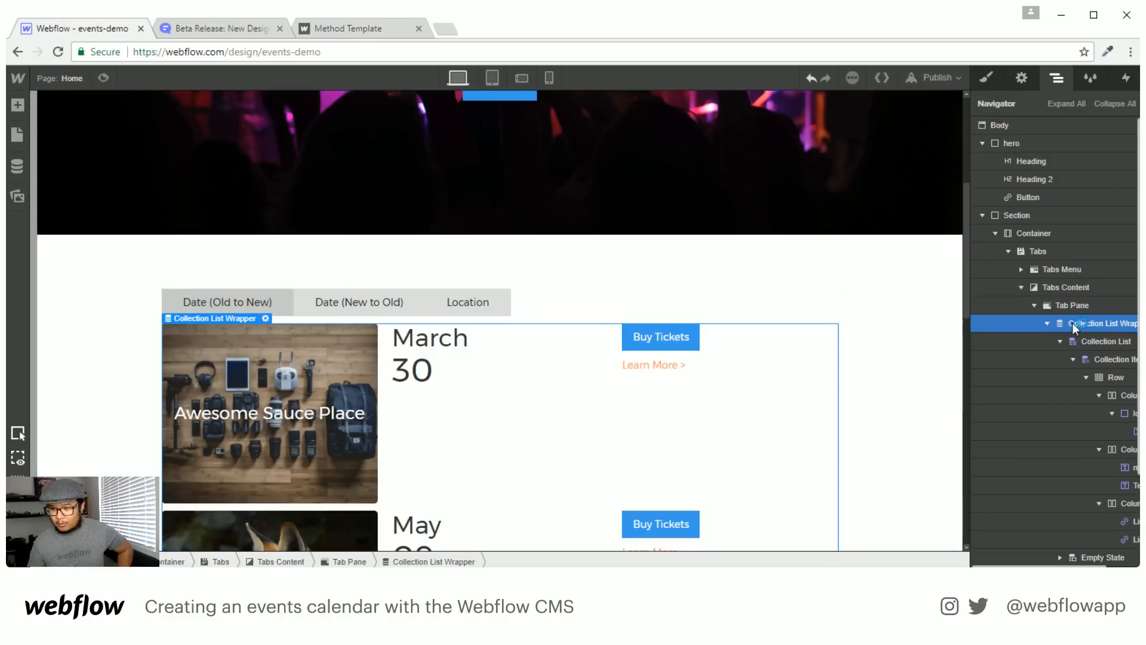
{"action": "left_click", "coordinate": [1047, 323]}
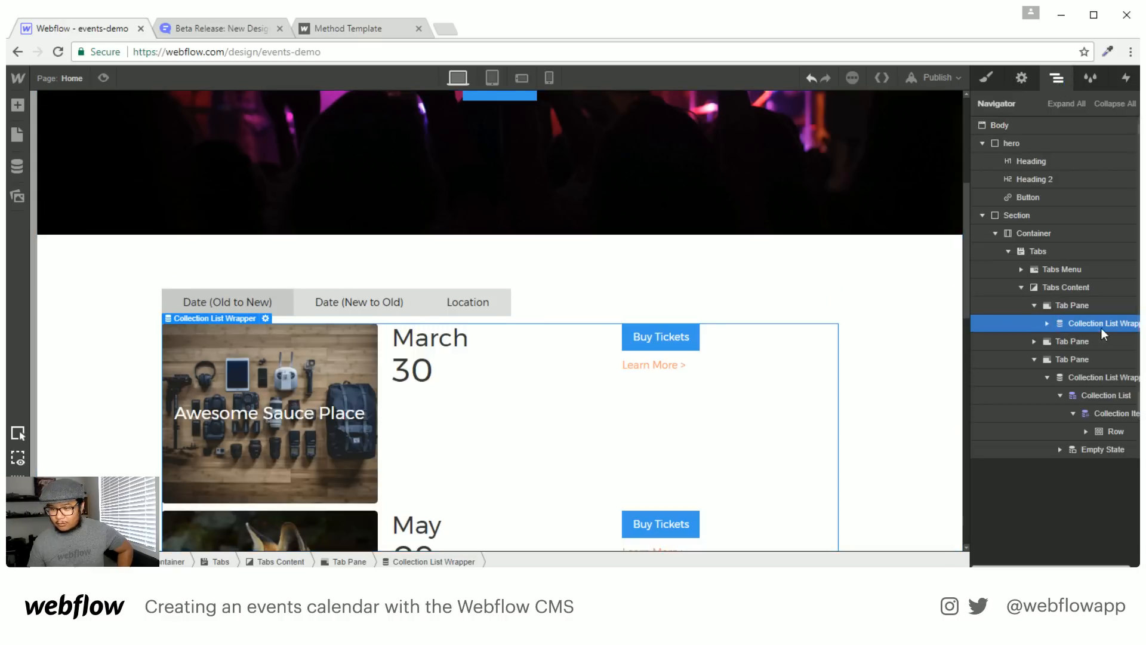
{"action": "left_click", "coordinate": [1027, 74]}
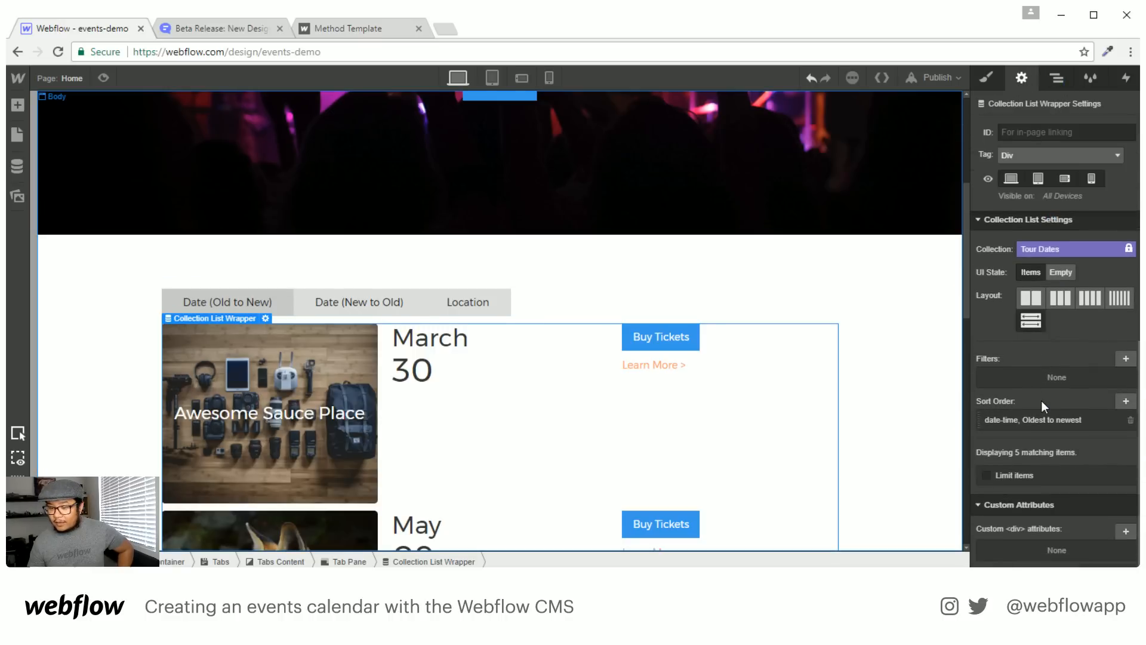
Add a Date & Time filter from today to 180 days in the future
{"action": "left_click", "coordinate": [1126, 359]}
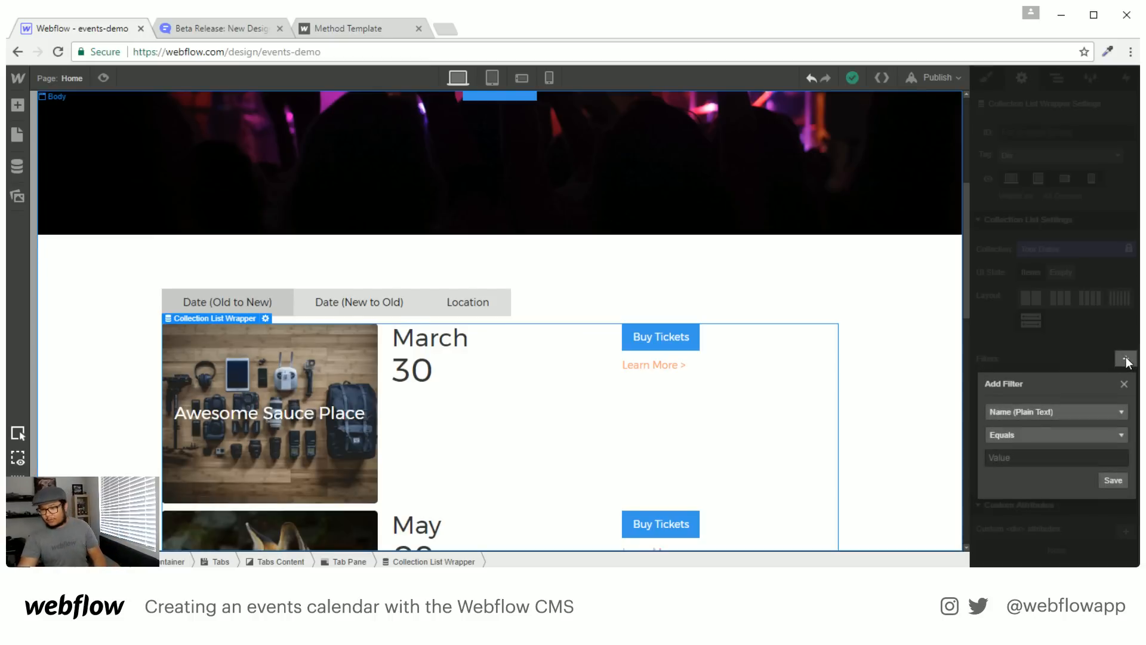
{"action": "left_click", "coordinate": [1025, 410]}
{"action": "left_click", "coordinate": [1040, 425]}
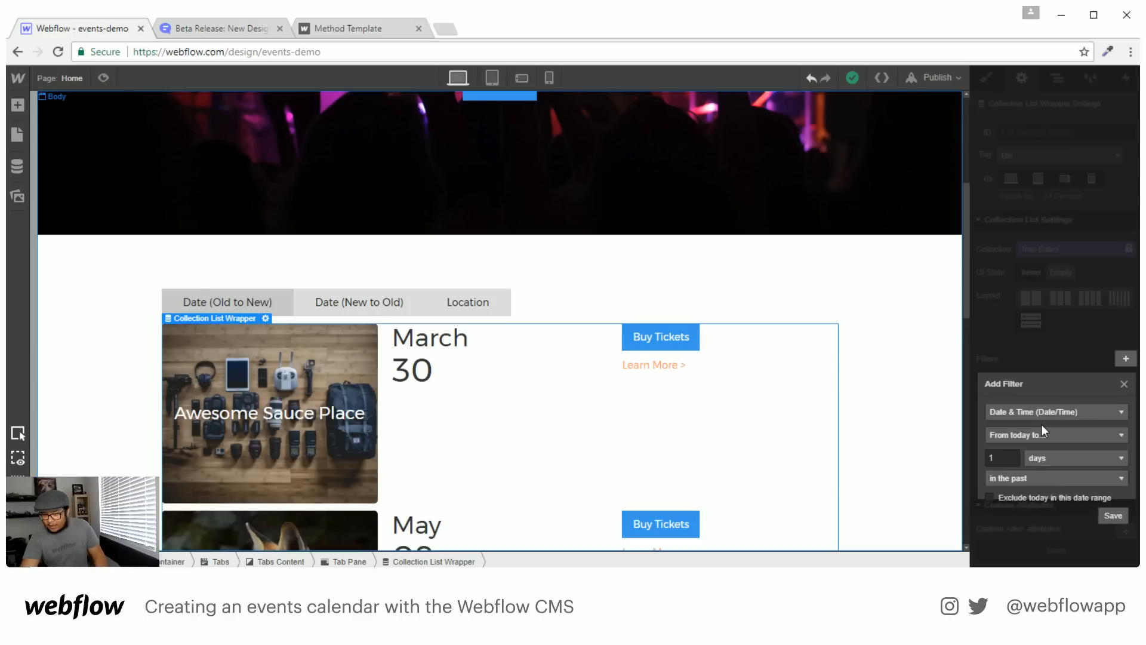
{"action": "left_click", "coordinate": [1075, 440]}
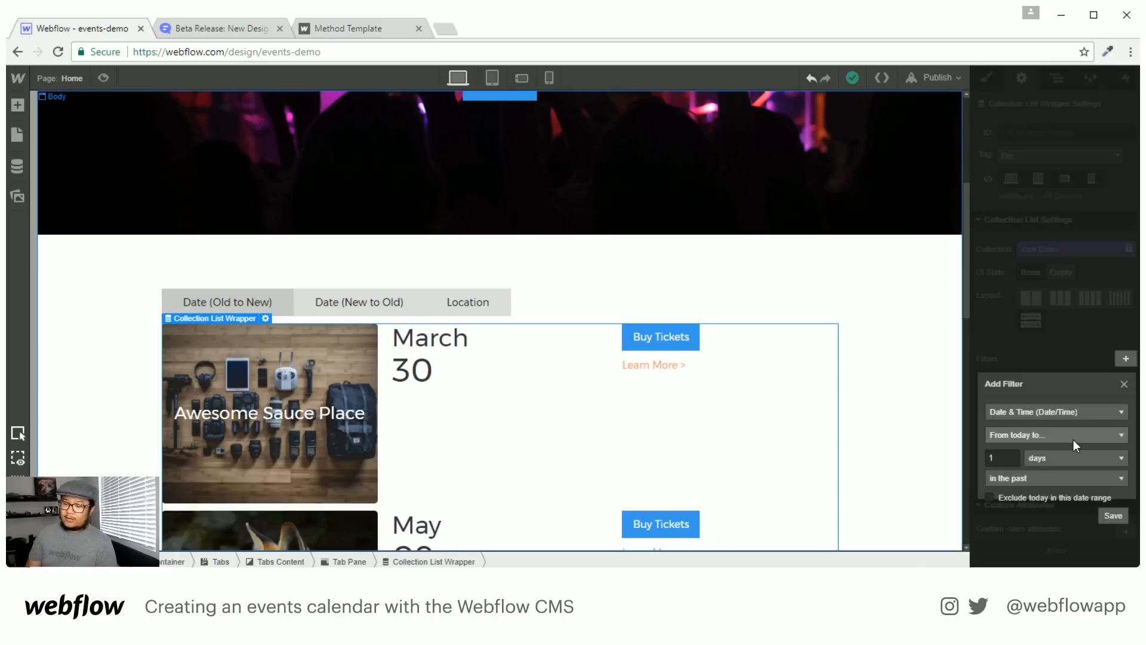
{"action": "left_click", "coordinate": [1073, 440]}
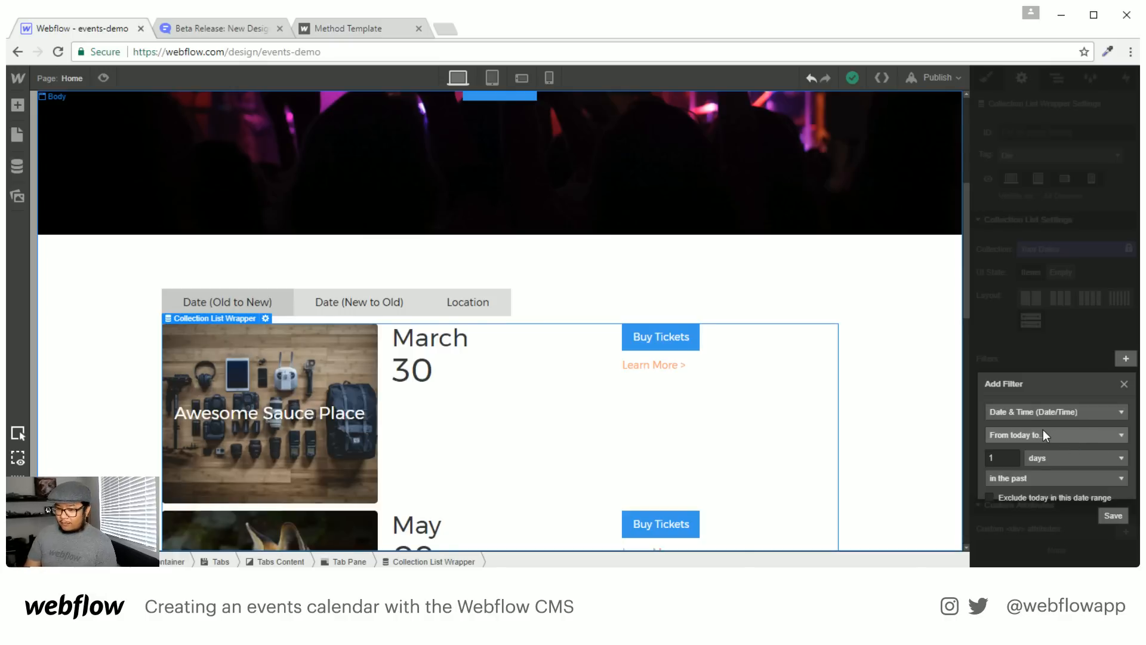
{"action": "left_click_drag", "start_coordinate": [1006, 458], "coordinate": [955, 451]}
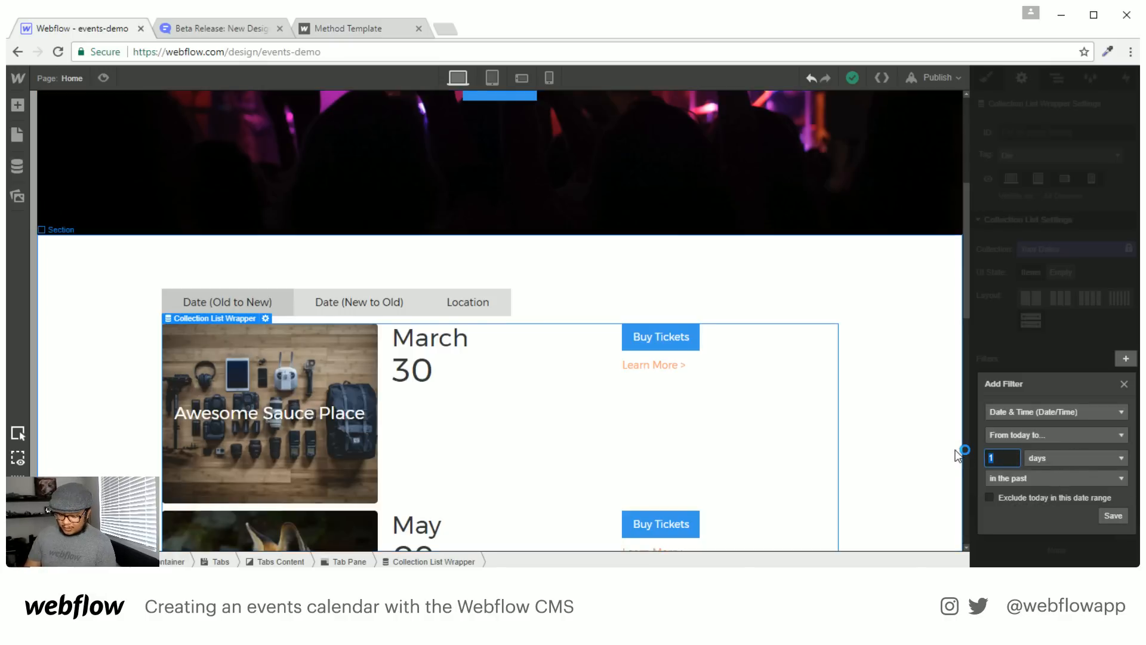
{"action": "type", "text": "180"}
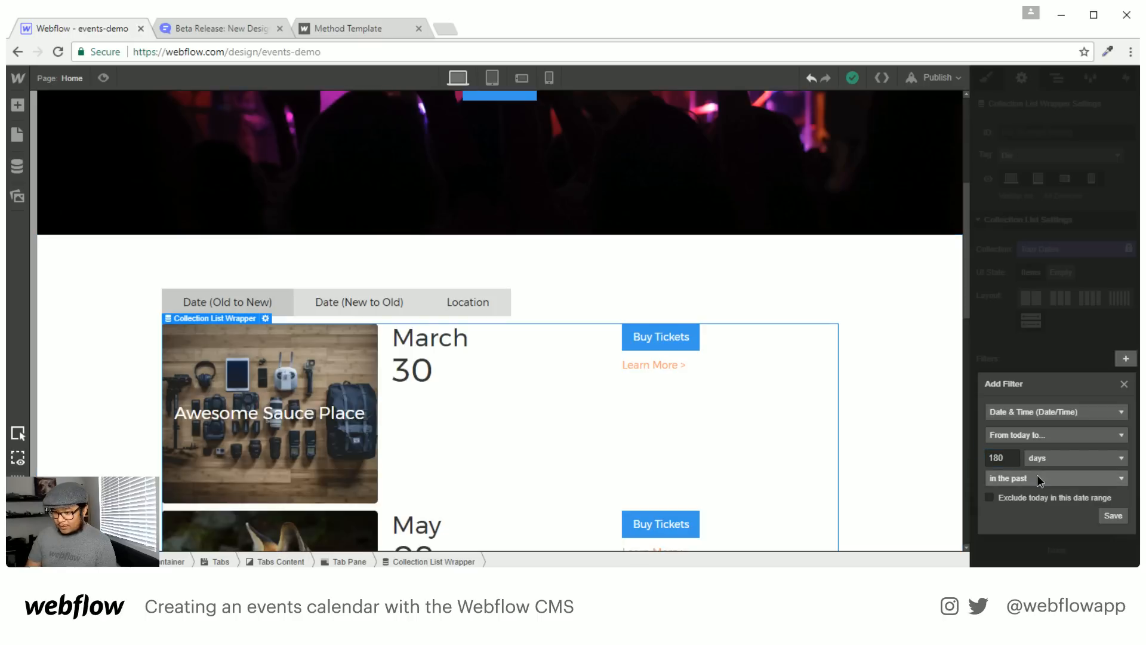
{"action": "left_click", "coordinate": [1037, 475]}
{"action": "left_click", "coordinate": [1033, 511]}
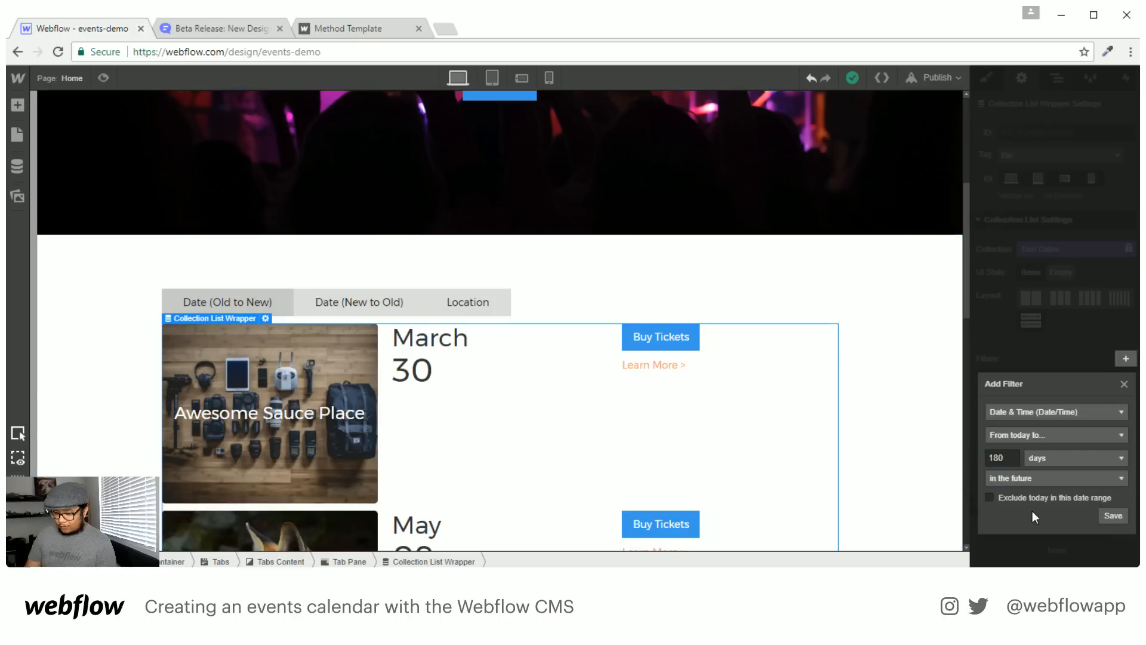
{"action": "left_click", "coordinate": [1112, 516]}
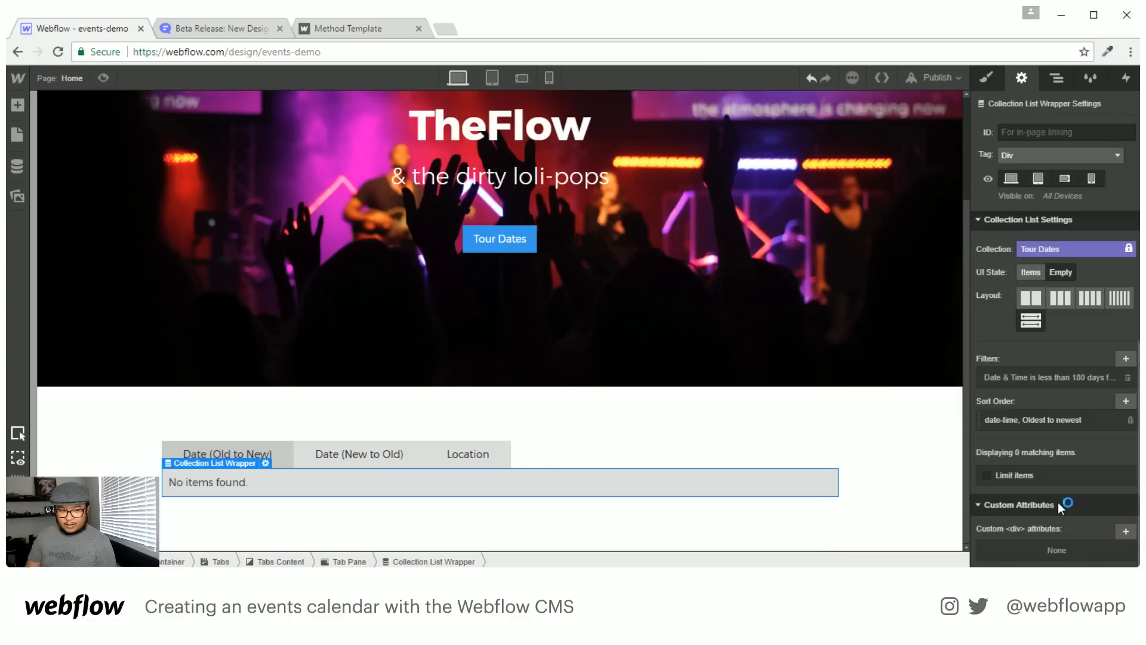
Change the date filter to 360 days, then to 280 days in the future
{"action": "left_click", "coordinate": [1080, 377]}
{"action": "double_click", "coordinate": [1015, 478]}
{"action": "type", "text": "360"}
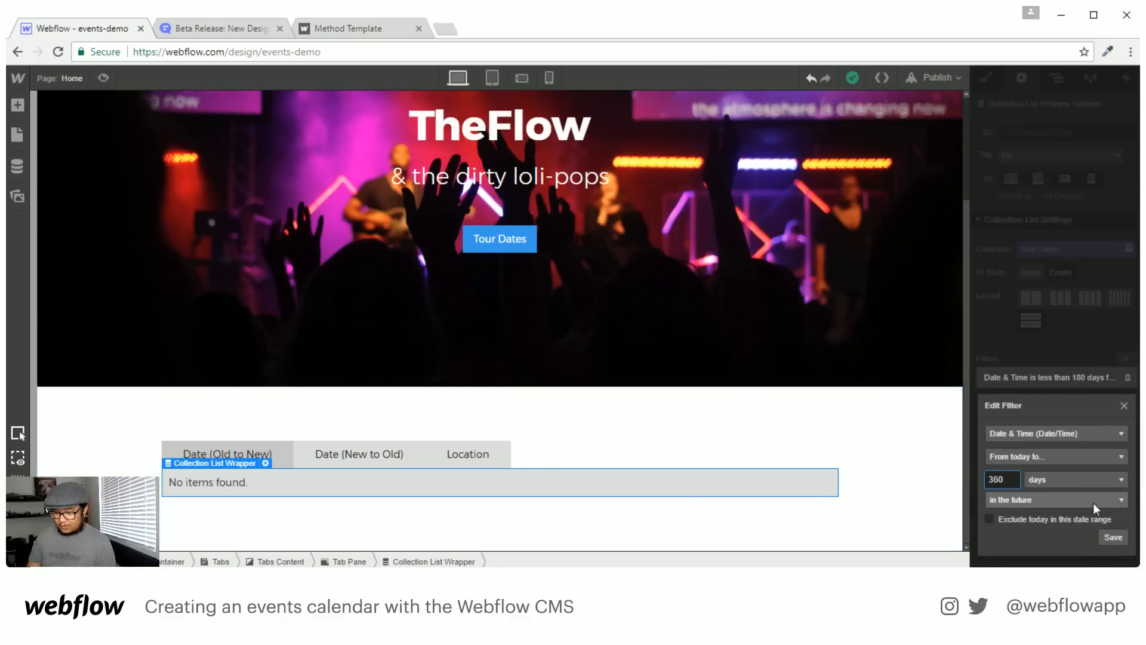
{"action": "left_click", "coordinate": [1122, 536]}
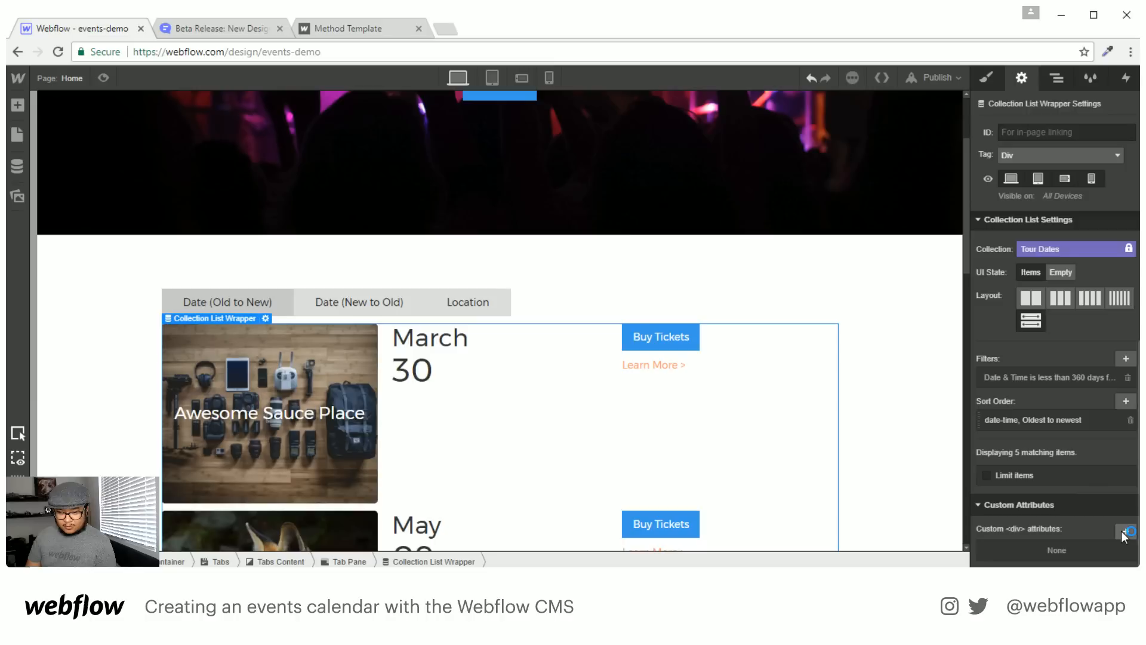
{"action": "scroll", "coordinate": [726, 406], "scroll_direction": "down", "scroll_amount": 6}
{"action": "scroll", "coordinate": [729, 422], "scroll_direction": "up", "scroll_amount": 4}
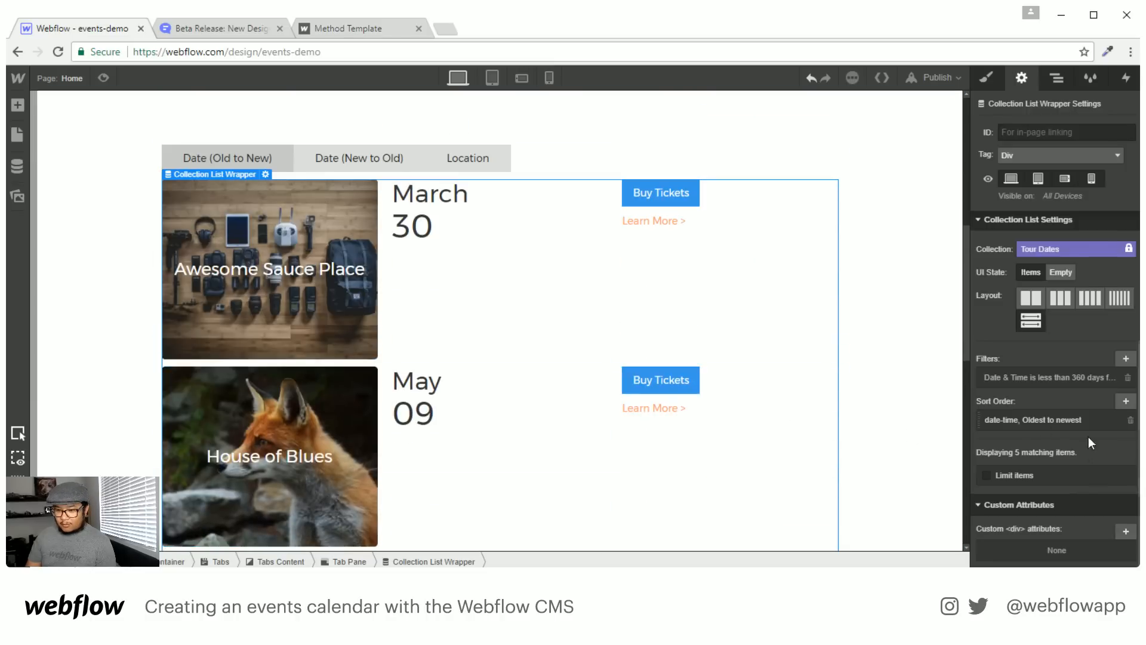
{"action": "left_click", "coordinate": [1064, 380]}
{"action": "left_click_drag", "start_coordinate": [1015, 479], "coordinate": [975, 479]}
{"action": "type", "text": "2"}
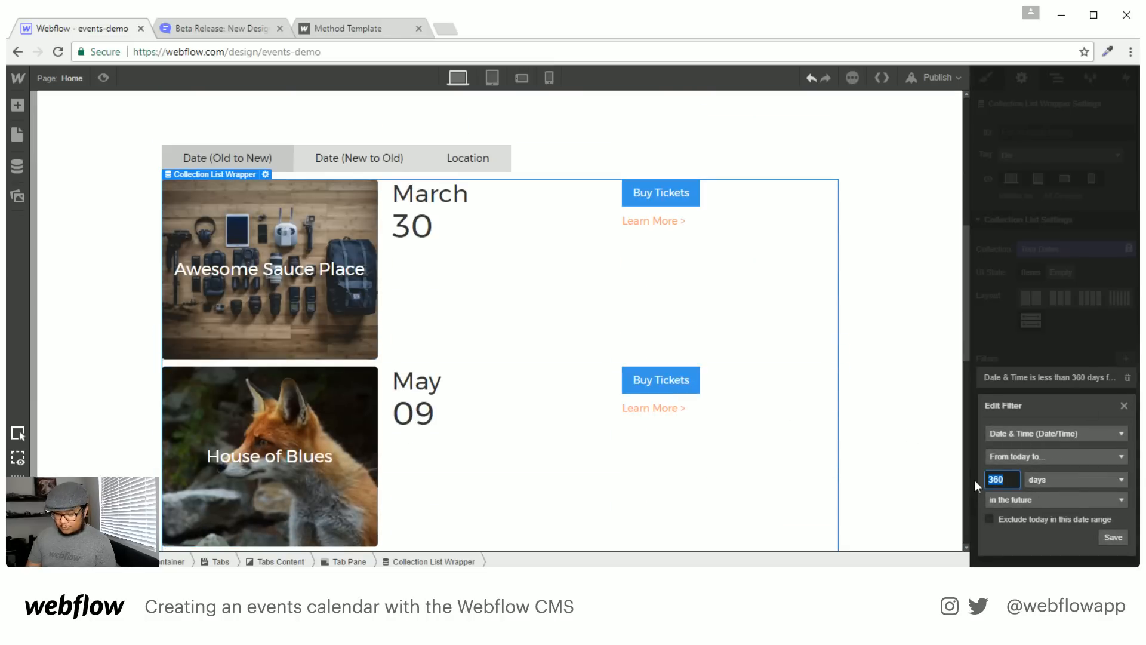
{"action": "type", "text": "80"}
{"action": "left_click", "coordinate": [1120, 537]}
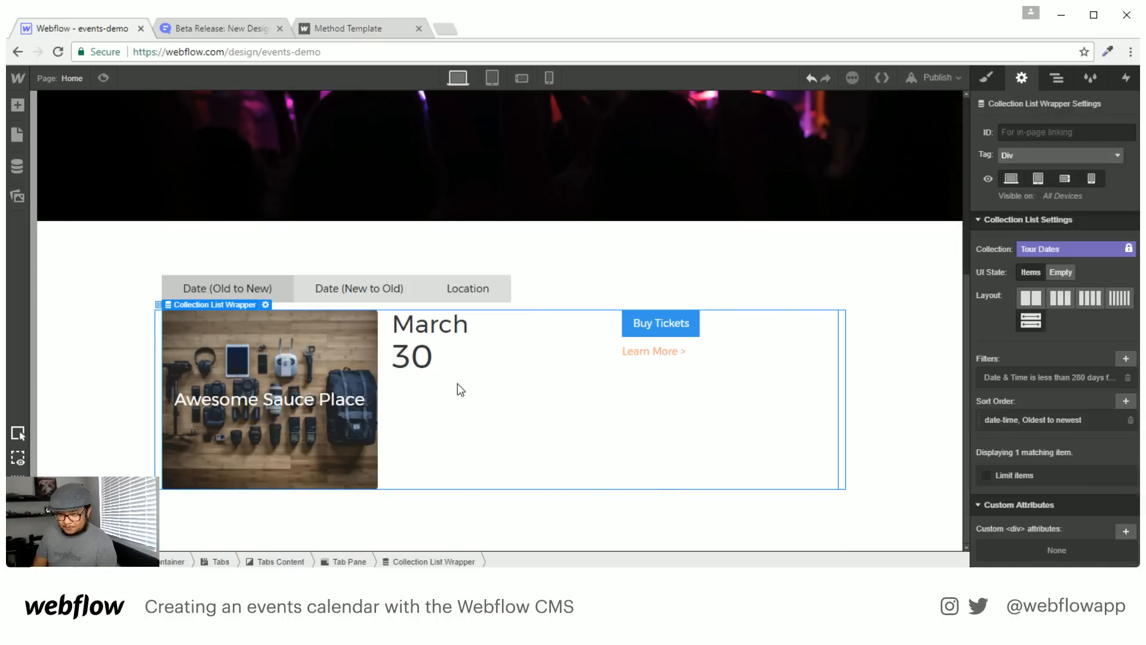
Append 'up to 280 days in the future' to the Date (Old to New) tab label
{"action": "left_click", "coordinate": [266, 284]}
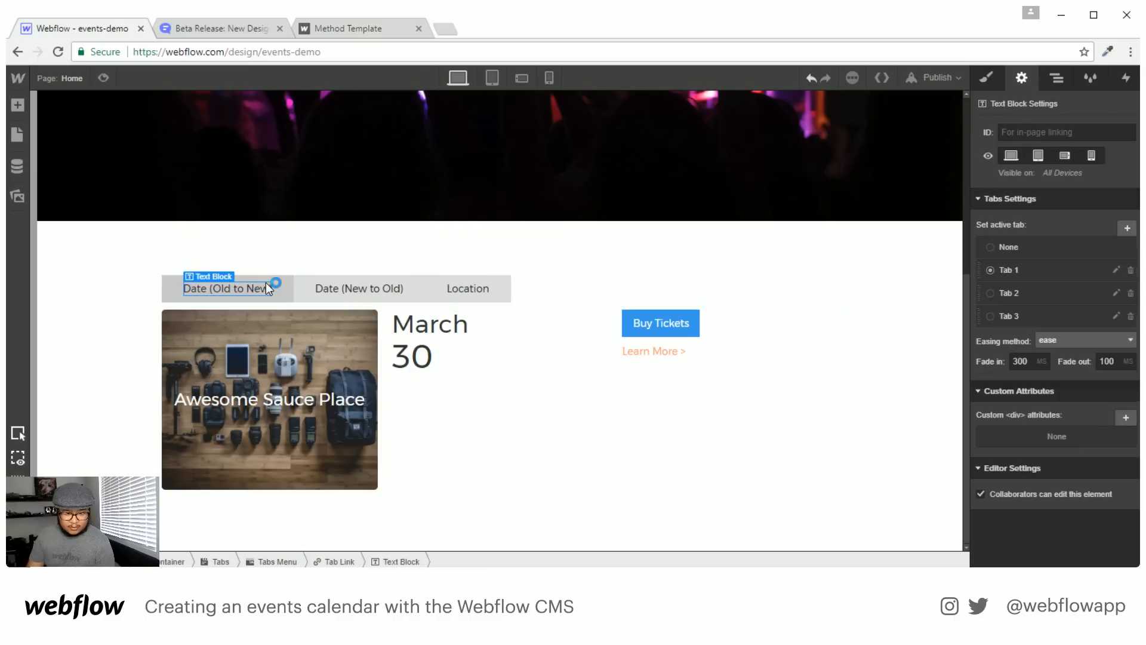
{"action": "double_click", "coordinate": [266, 285]}
{"action": "left_click", "coordinate": [272, 289]}
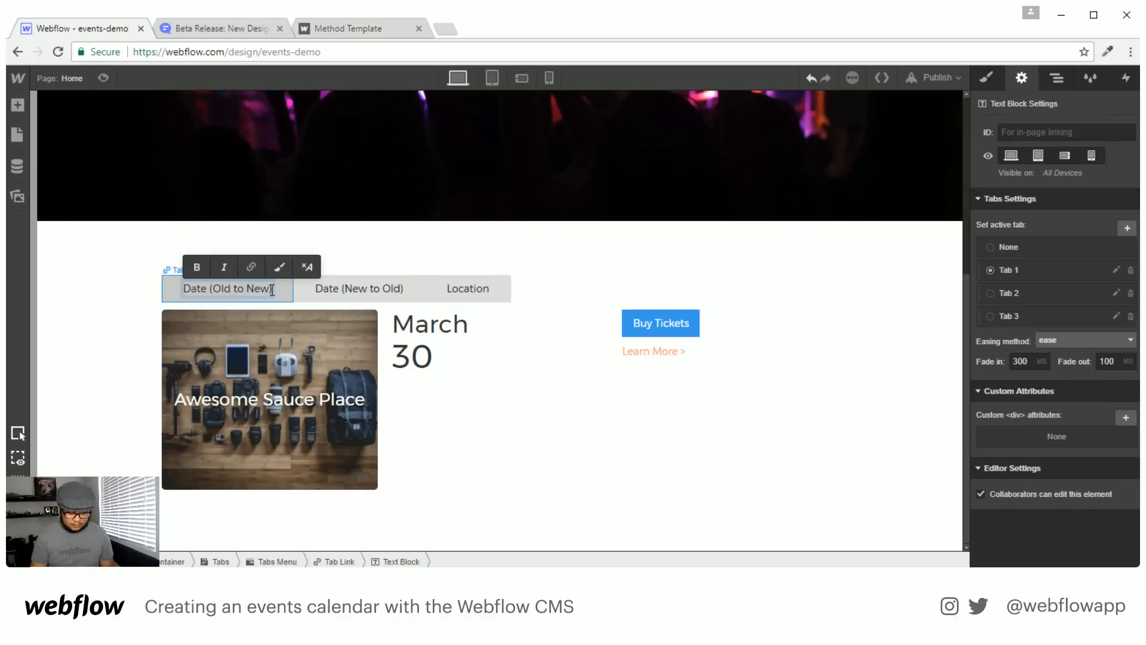
{"action": "type", "text": "<"}
{"action": "key", "text": "BackSpace"}
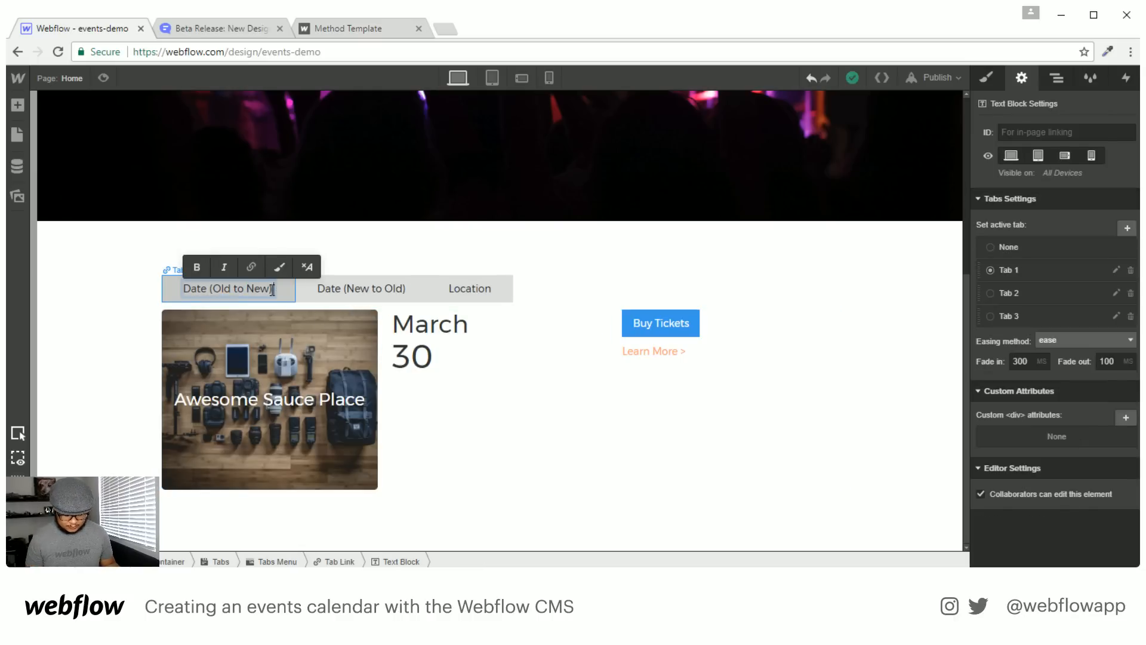
{"action": "type", "text": "up to 280"}
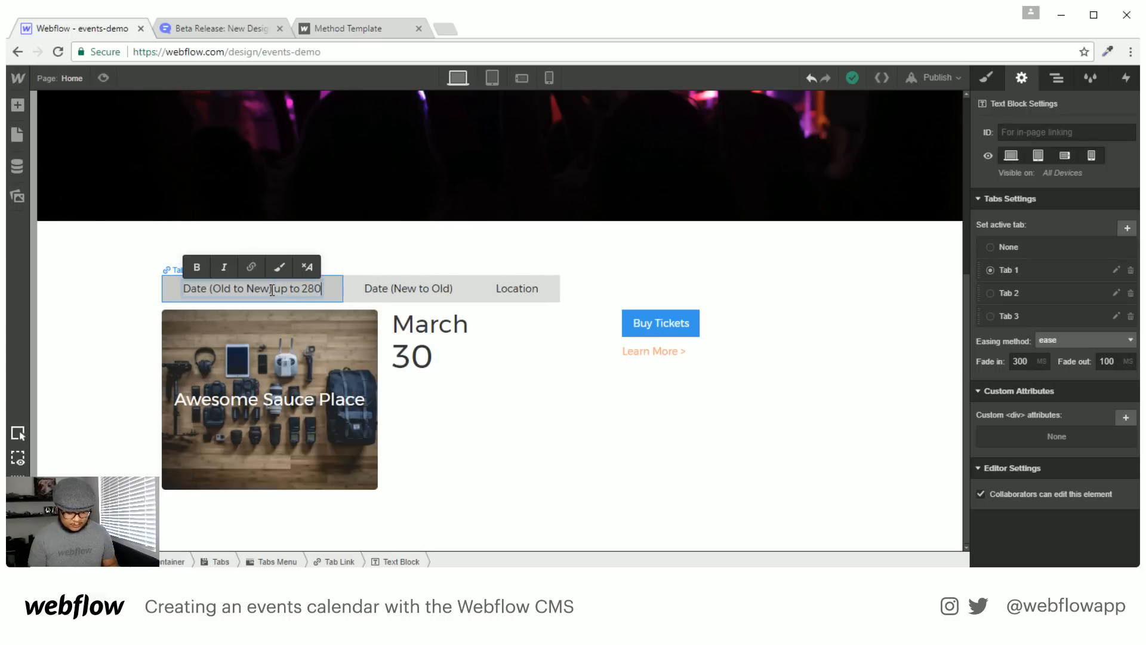
{"action": "type", "text": " days in the future"}
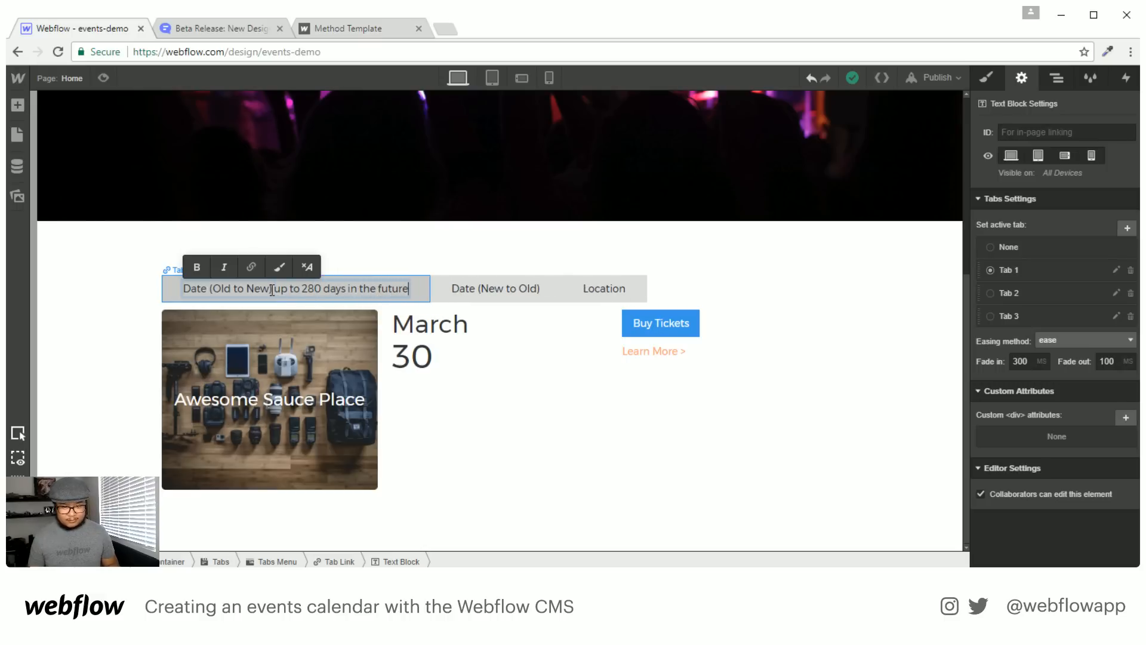
{"action": "left_click", "coordinate": [117, 361]}
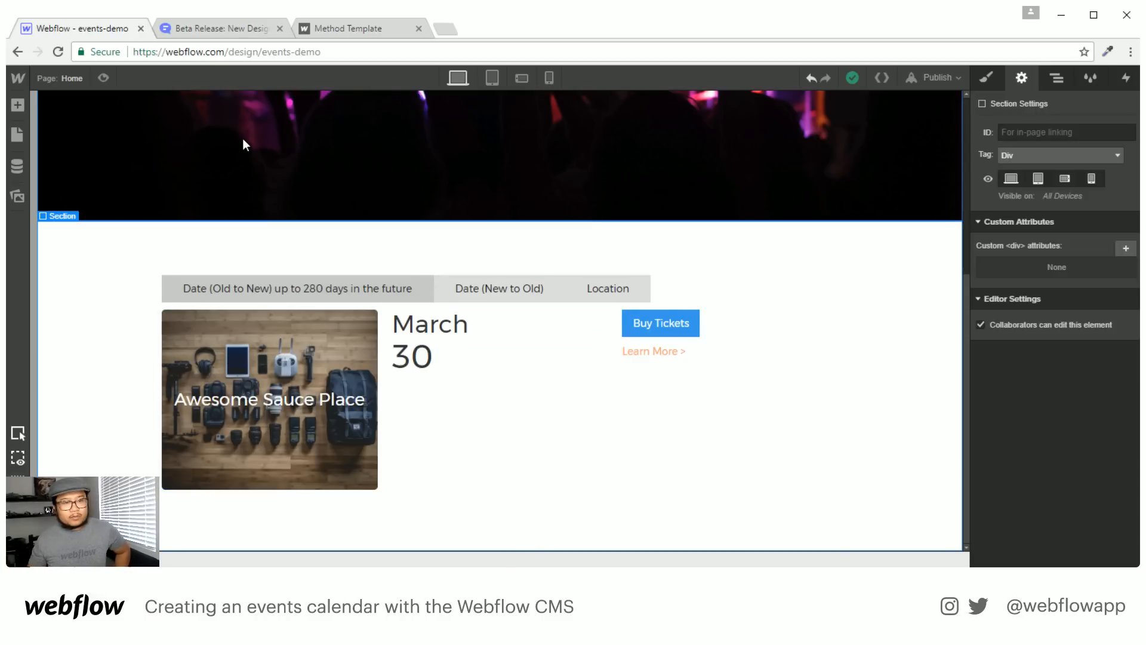
Check the Tour Dates Template hero's settings, then open the vid-1 page from the videos folder
{"action": "left_click", "coordinate": [69, 84]}
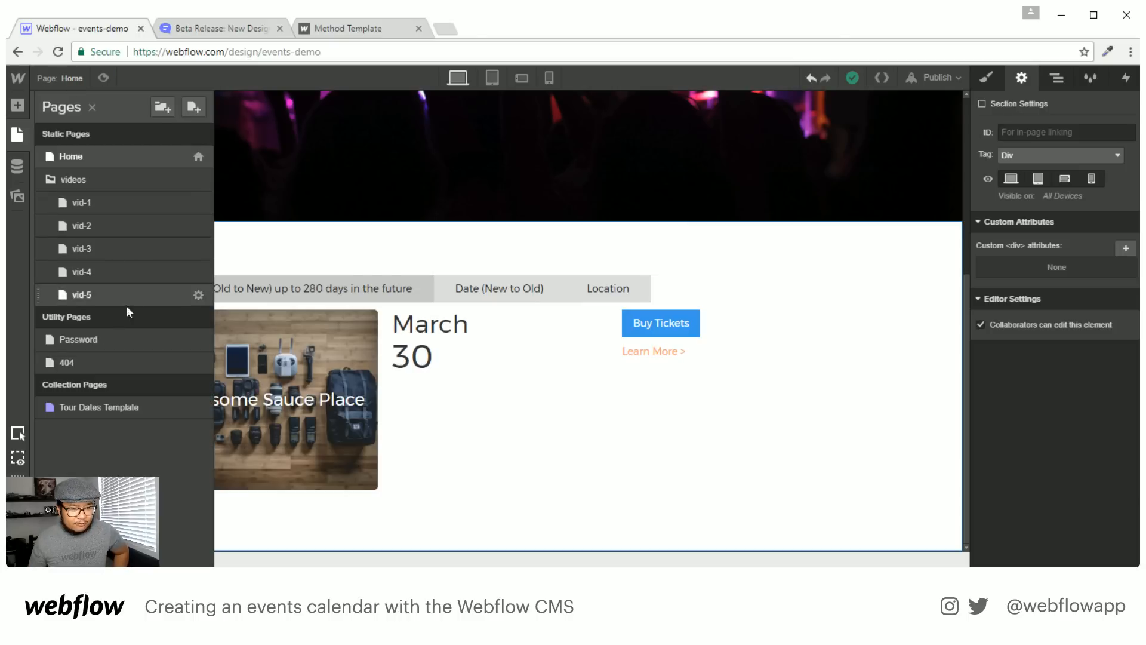
{"action": "left_click", "coordinate": [527, 457]}
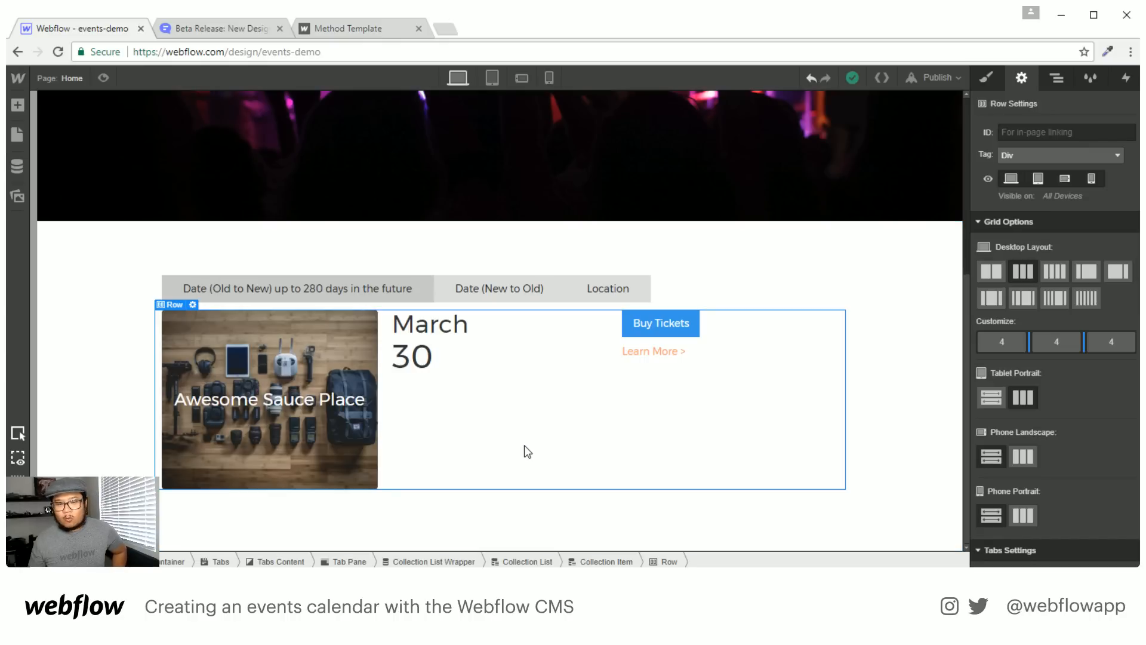
{"action": "left_click", "coordinate": [71, 78]}
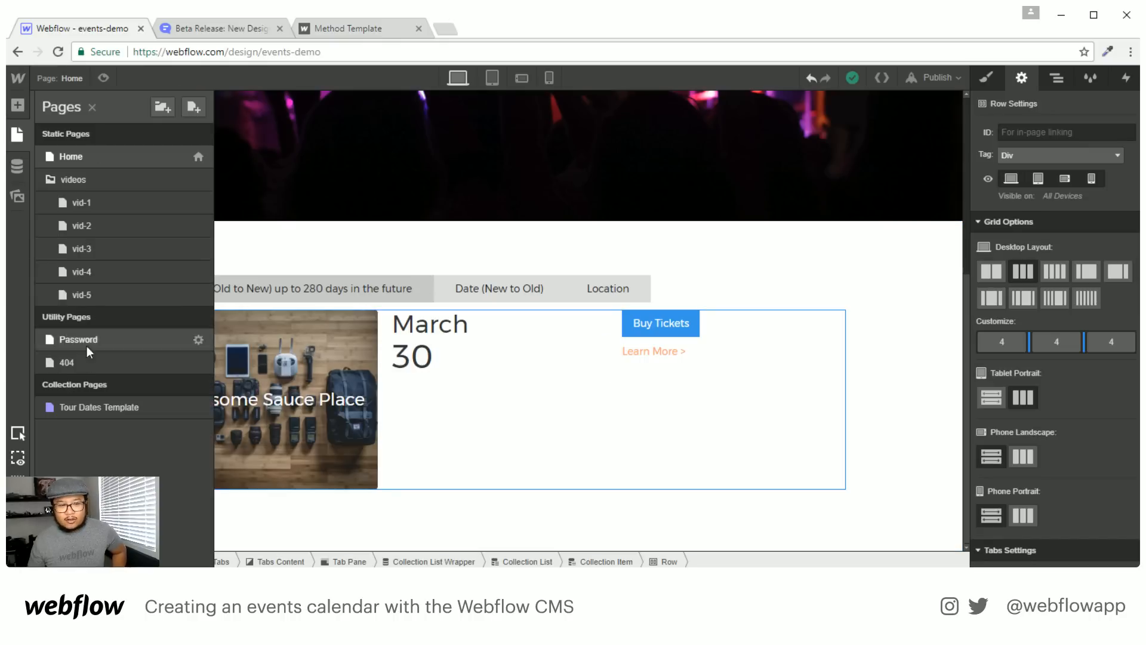
{"action": "left_click", "coordinate": [88, 406]}
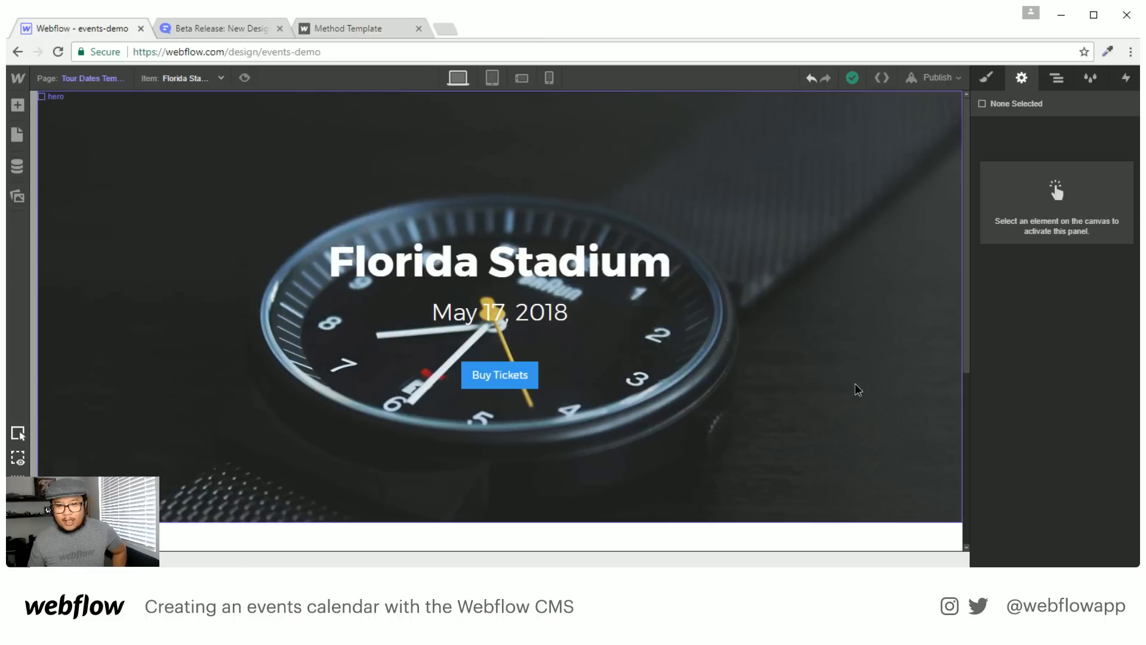
{"action": "left_click", "coordinate": [855, 386]}
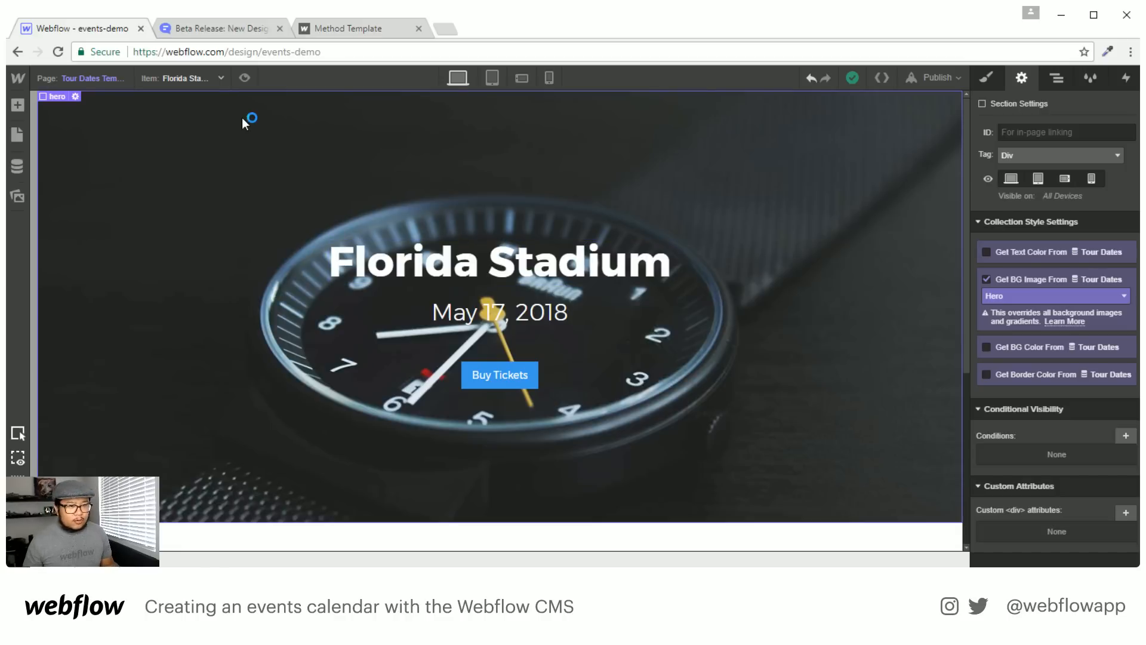
{"action": "left_click", "coordinate": [92, 78]}
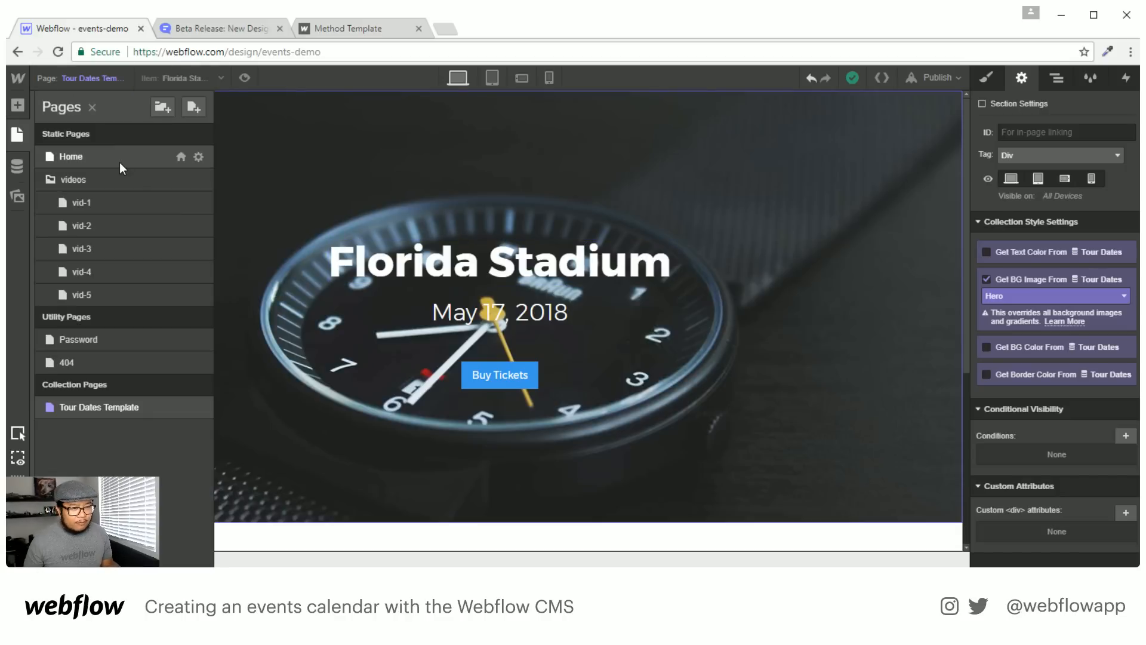
{"action": "left_click", "coordinate": [110, 203]}
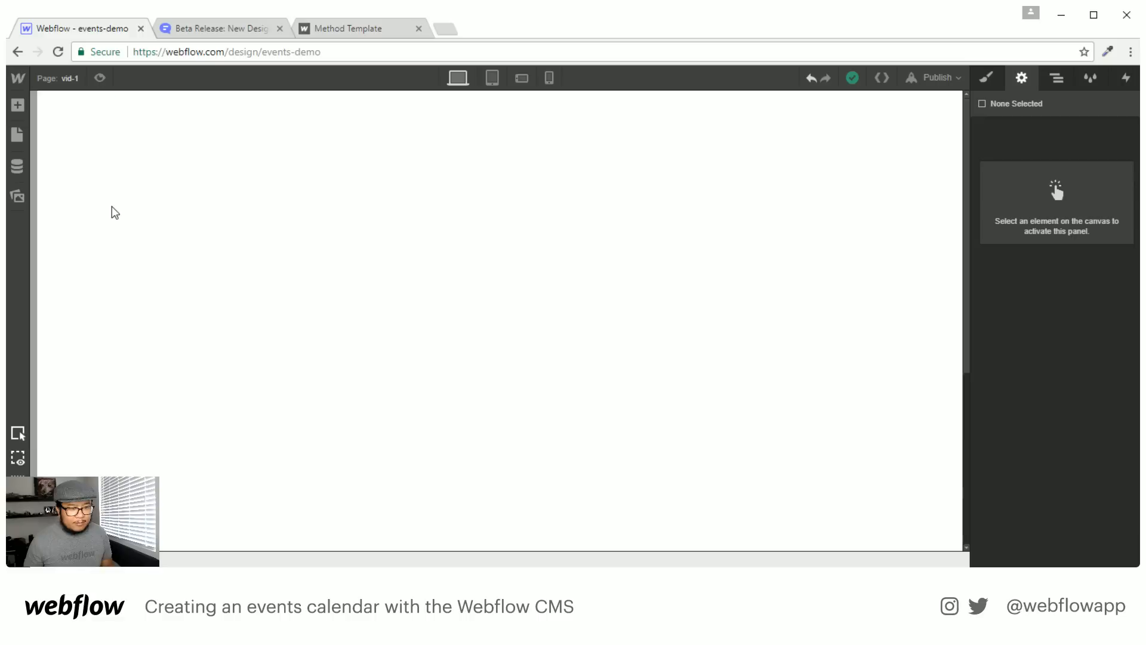
Select the background video and preview the vid-1 page before returning to editing
{"action": "left_click", "coordinate": [160, 156]}
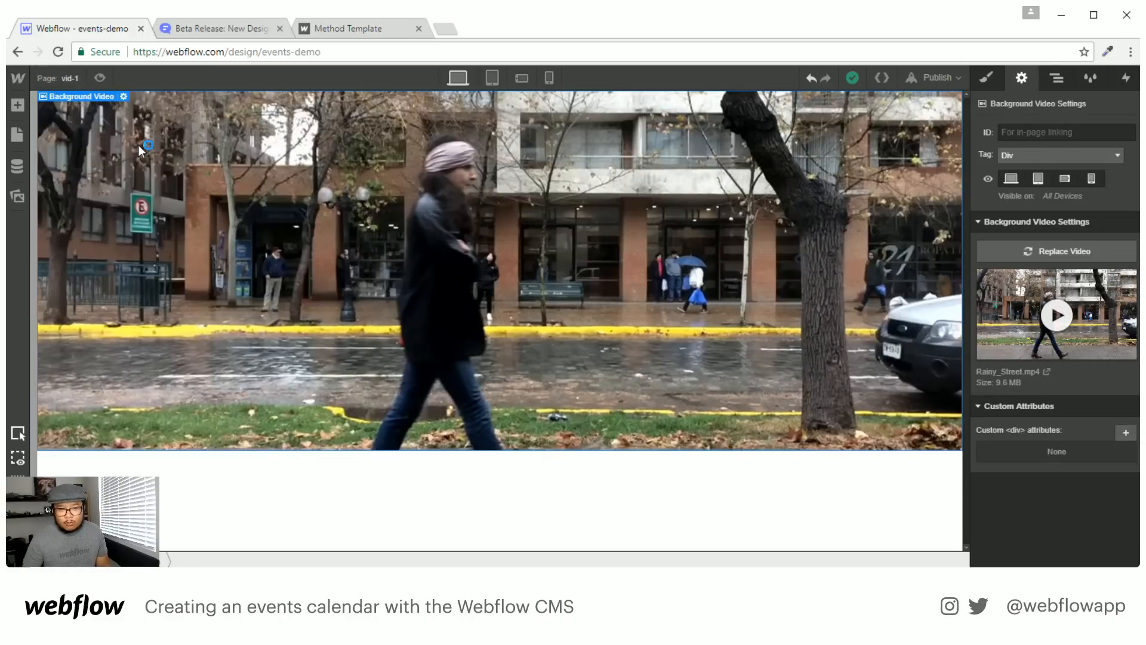
{"action": "left_click", "coordinate": [100, 78]}
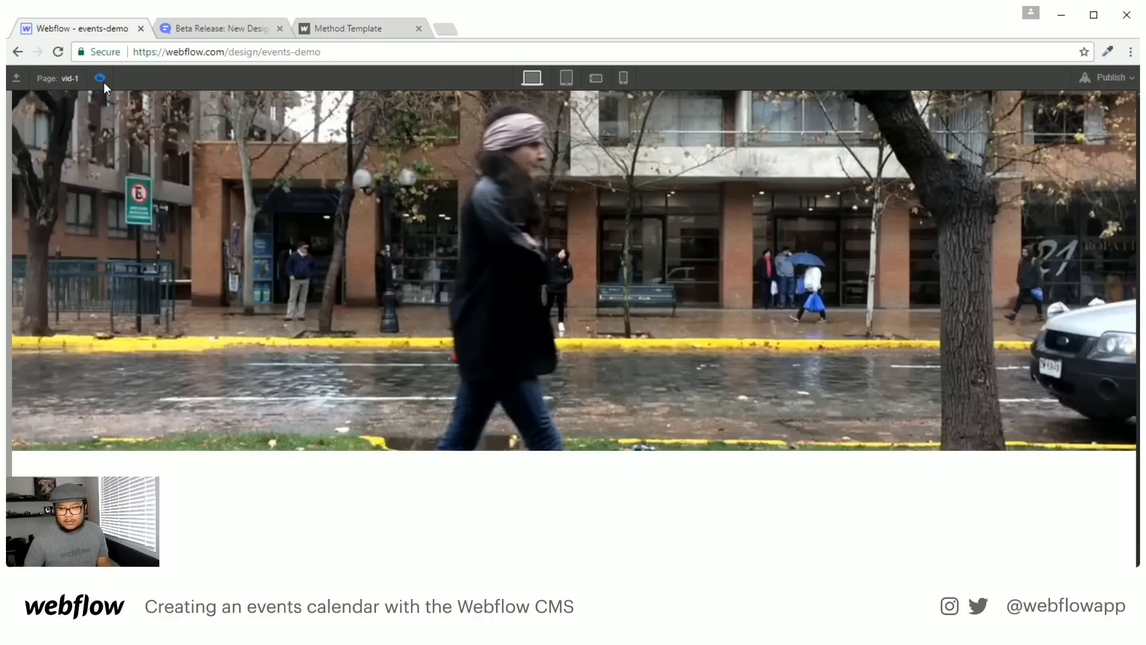
{"action": "left_click", "coordinate": [103, 83]}
{"action": "left_click", "coordinate": [104, 82]}
{"action": "left_click", "coordinate": [102, 81]}
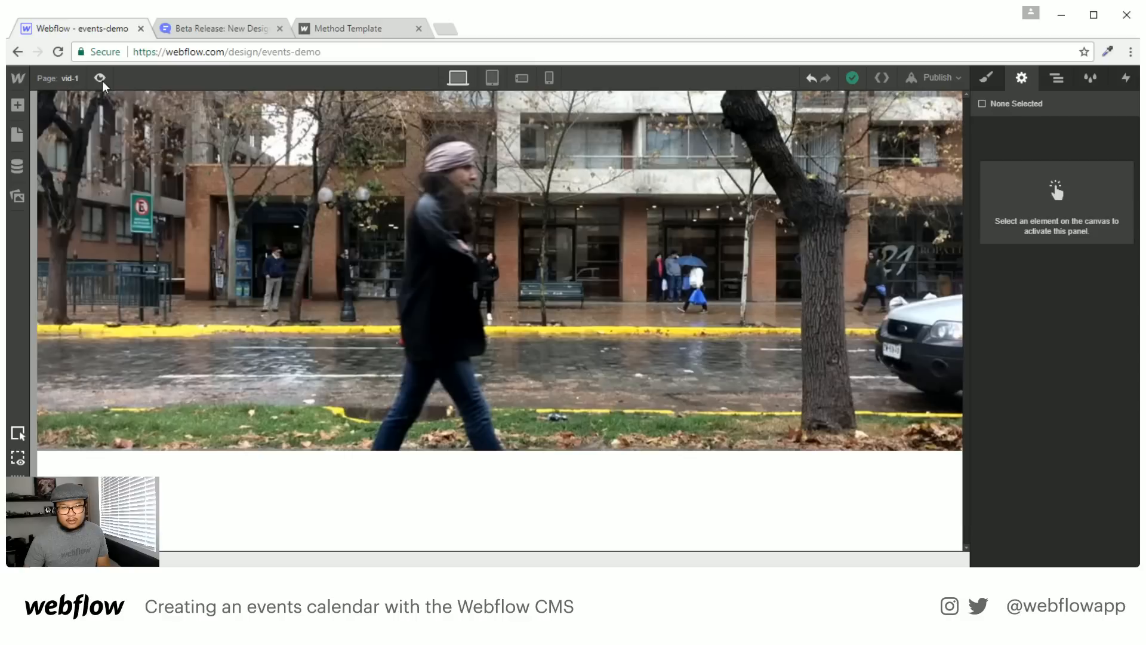
{"action": "left_click", "coordinate": [47, 84]}
{"action": "left_click", "coordinate": [55, 84]}
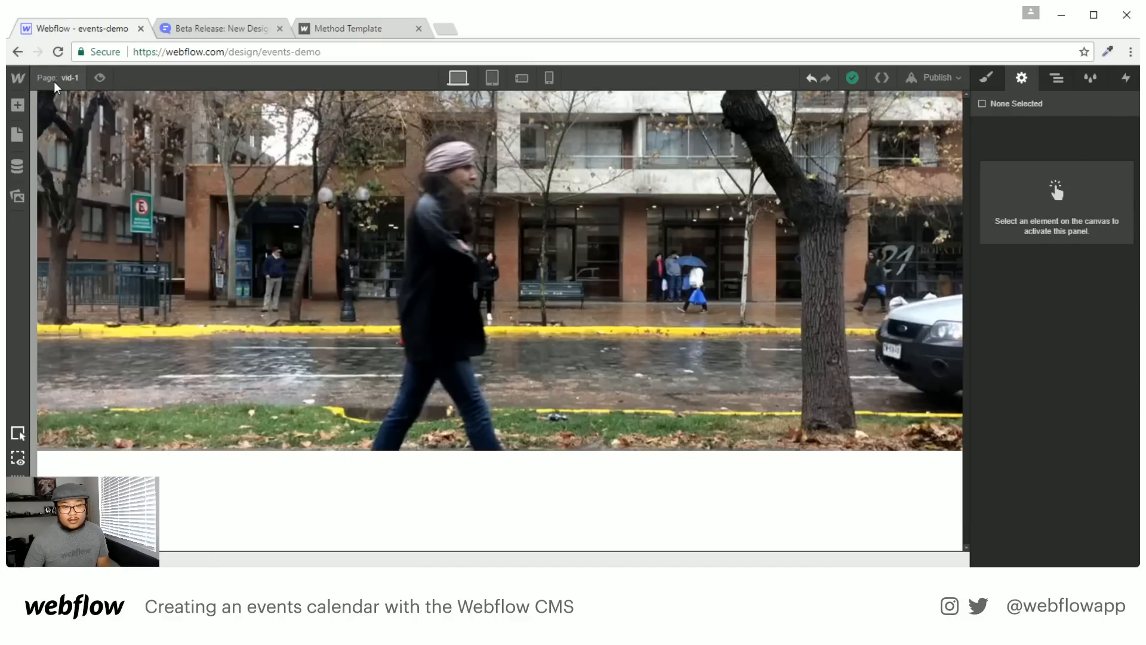
Publish the site to events-demo.webflow.io and open the live site in a new tab
{"action": "left_click", "coordinate": [935, 77]}
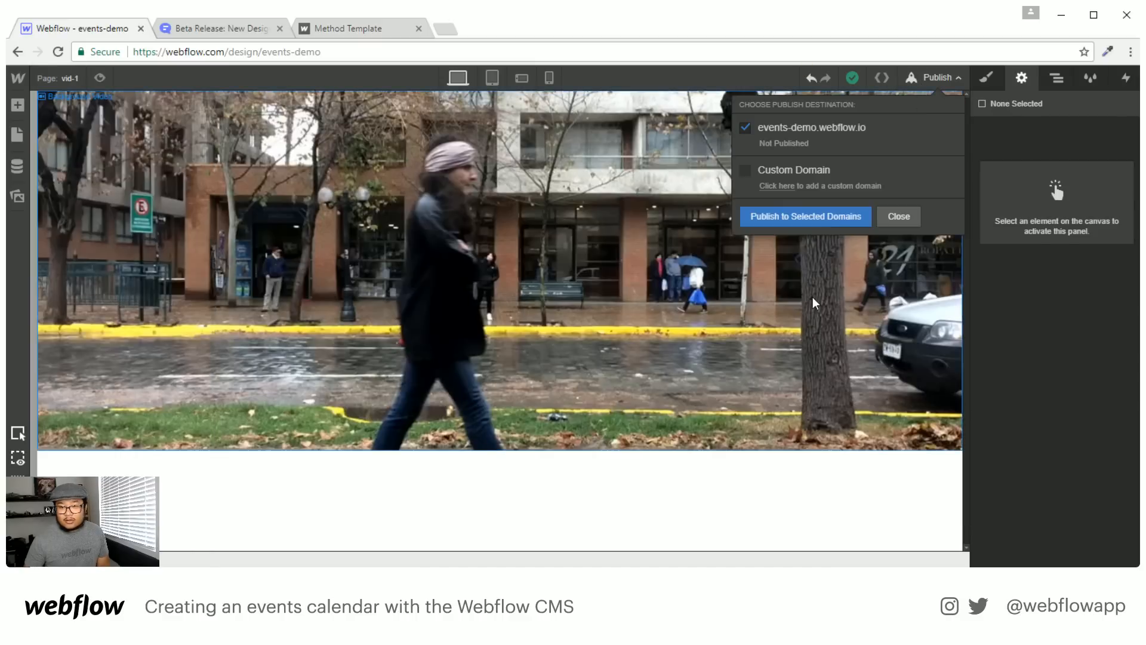
{"action": "left_click", "coordinate": [818, 216]}
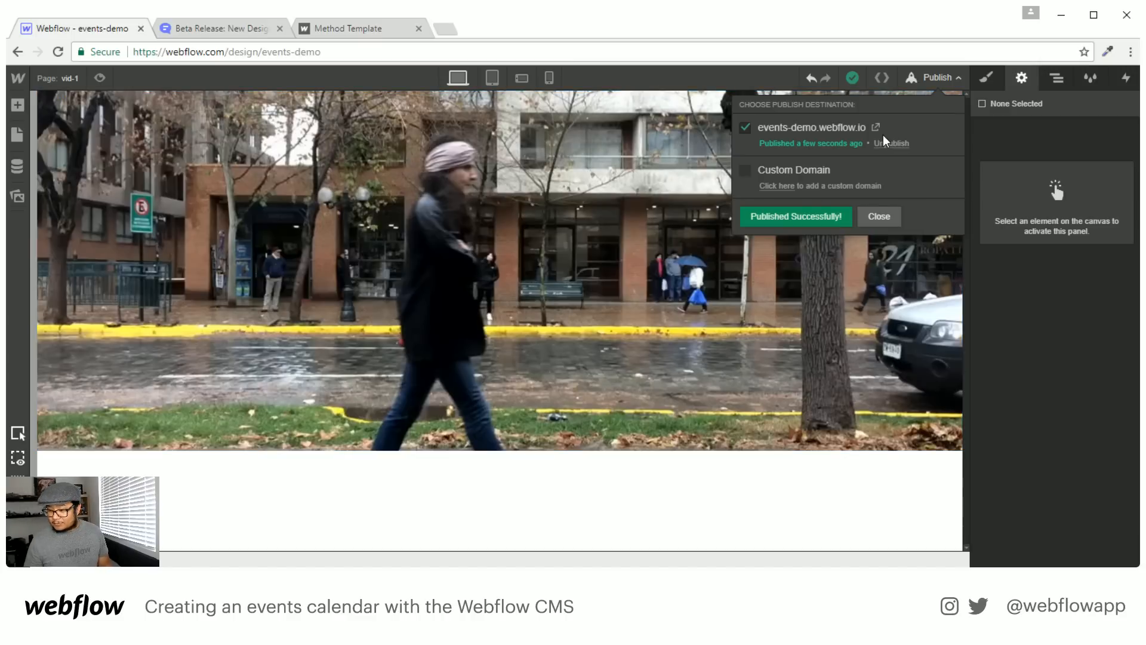
{"action": "left_click", "coordinate": [877, 128]}
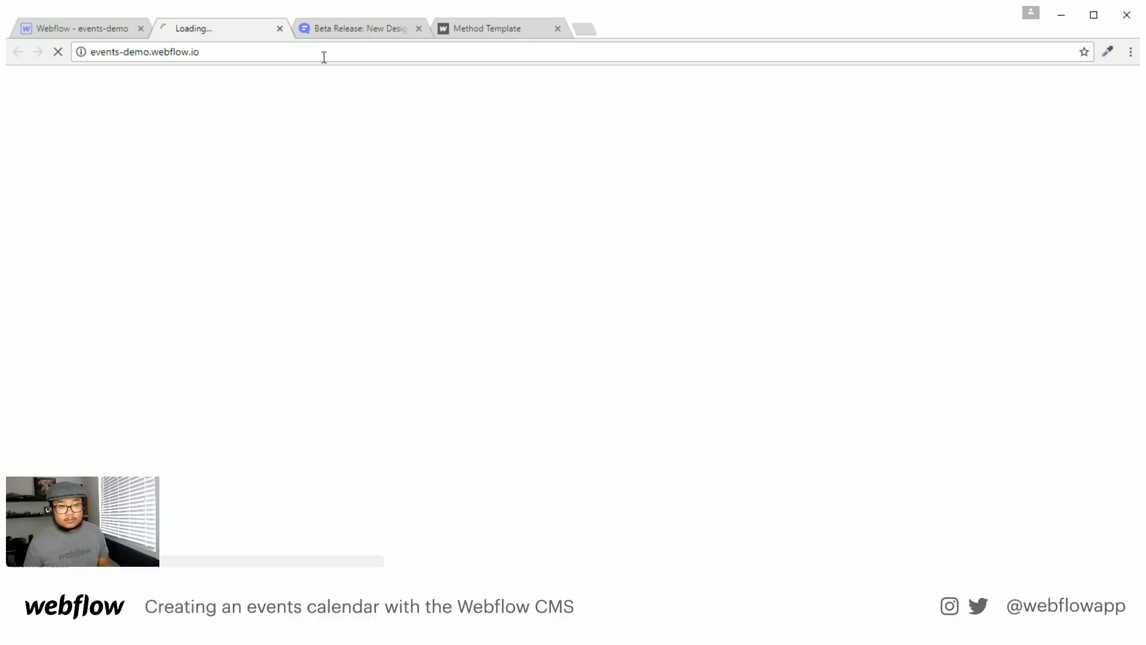
Load events-demo.webflow.io/videos/vid-1, confirming the page path in the Designer's Pages list
{"action": "left_click", "coordinate": [240, 54]}
{"action": "left_click", "coordinate": [241, 54]}
{"action": "type", "text": "/vi"}
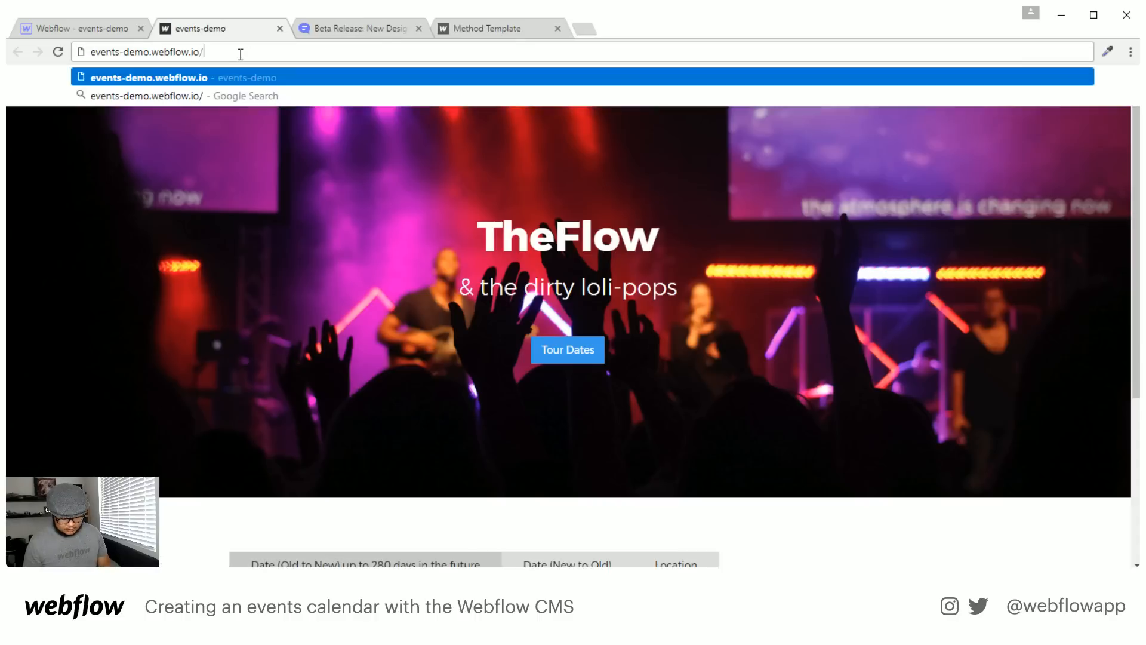
{"action": "left_click", "coordinate": [98, 23]}
{"action": "left_click", "coordinate": [60, 79]}
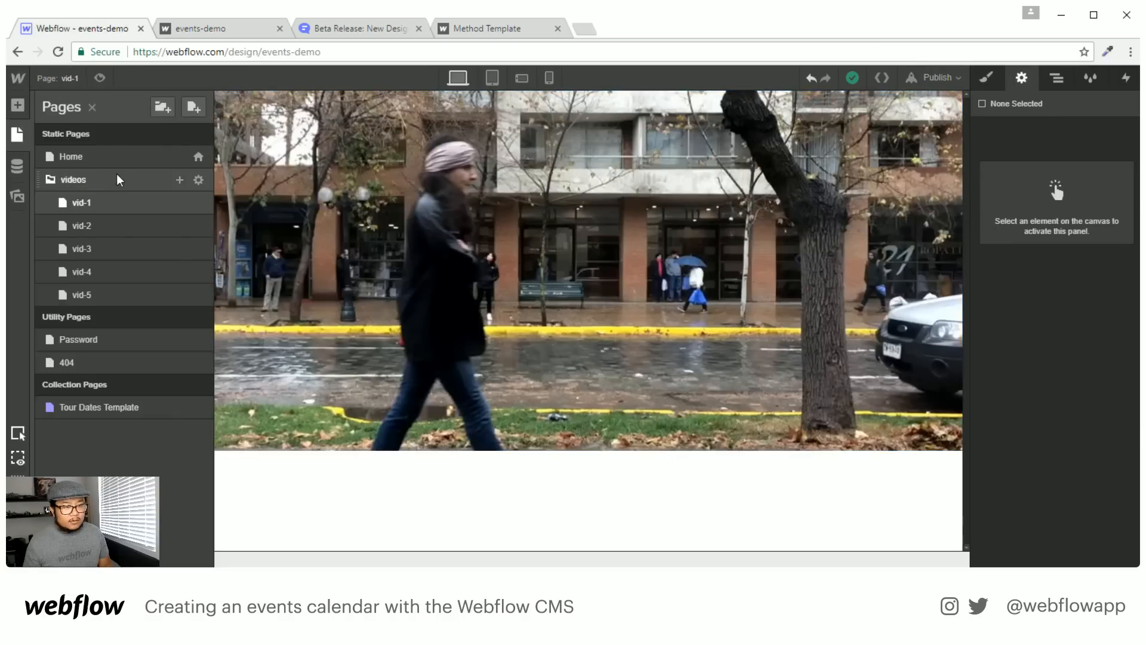
{"action": "left_click", "coordinate": [228, 30]}
{"action": "type", "text": "deos/vid-"}
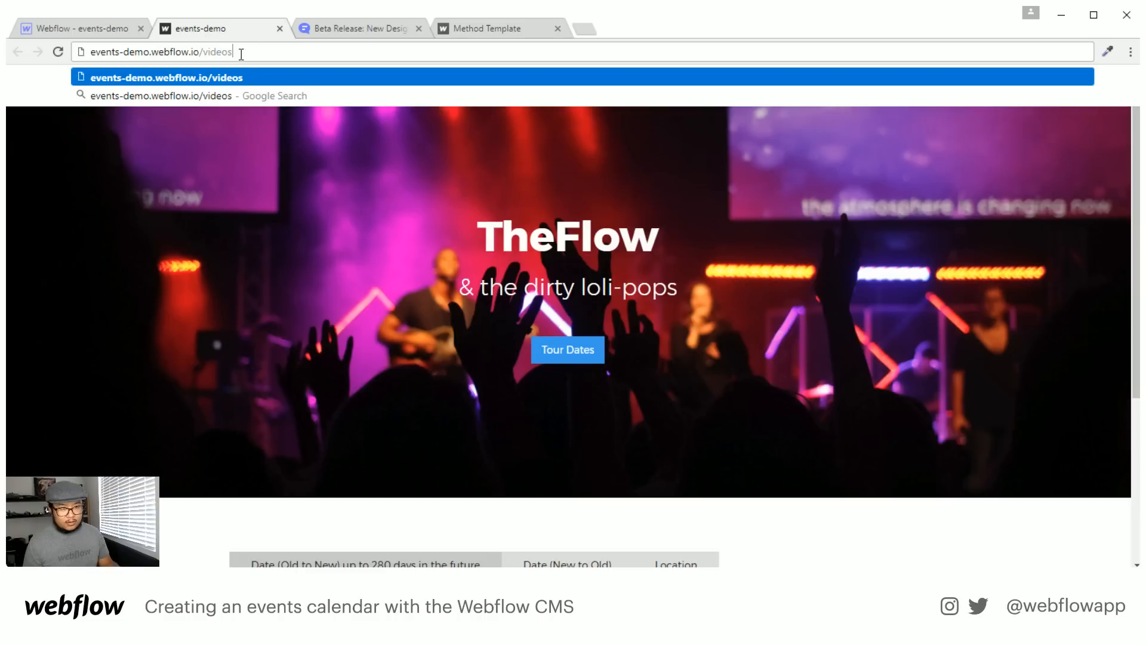
{"action": "type", "text": "1"}
{"action": "key", "text": "Return"}
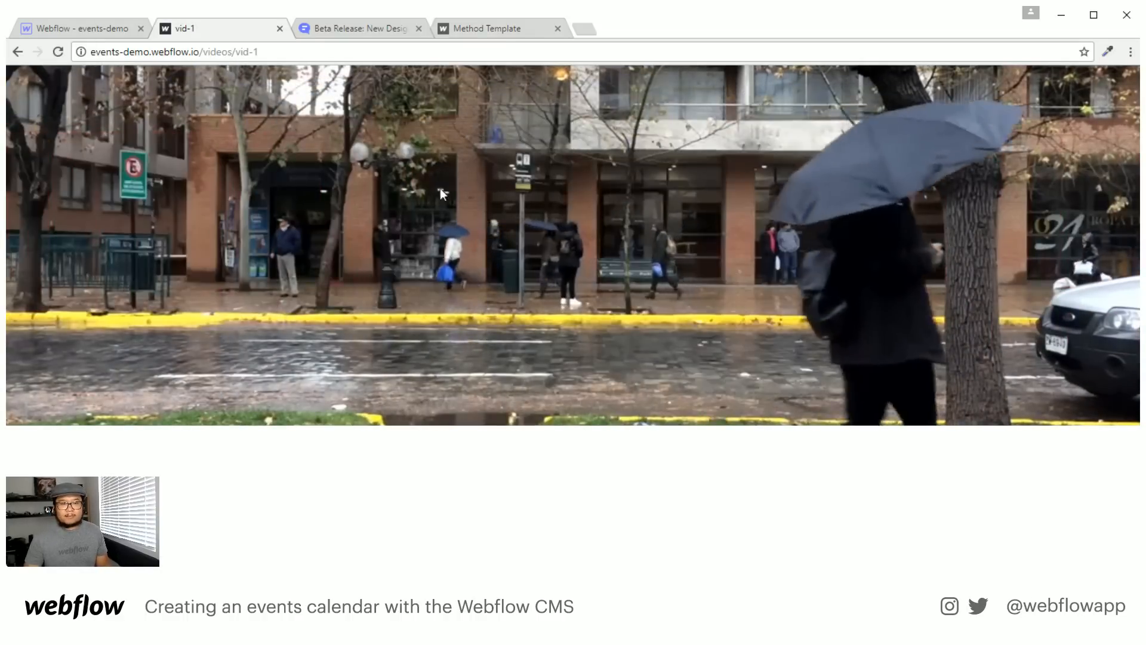
Close the live vid-1 tab and browse pages vid-2, vid-3, vid-4 and vid-5 in the Designer
{"action": "left_click", "coordinate": [279, 29]}
{"action": "left_click", "coordinate": [87, 37]}
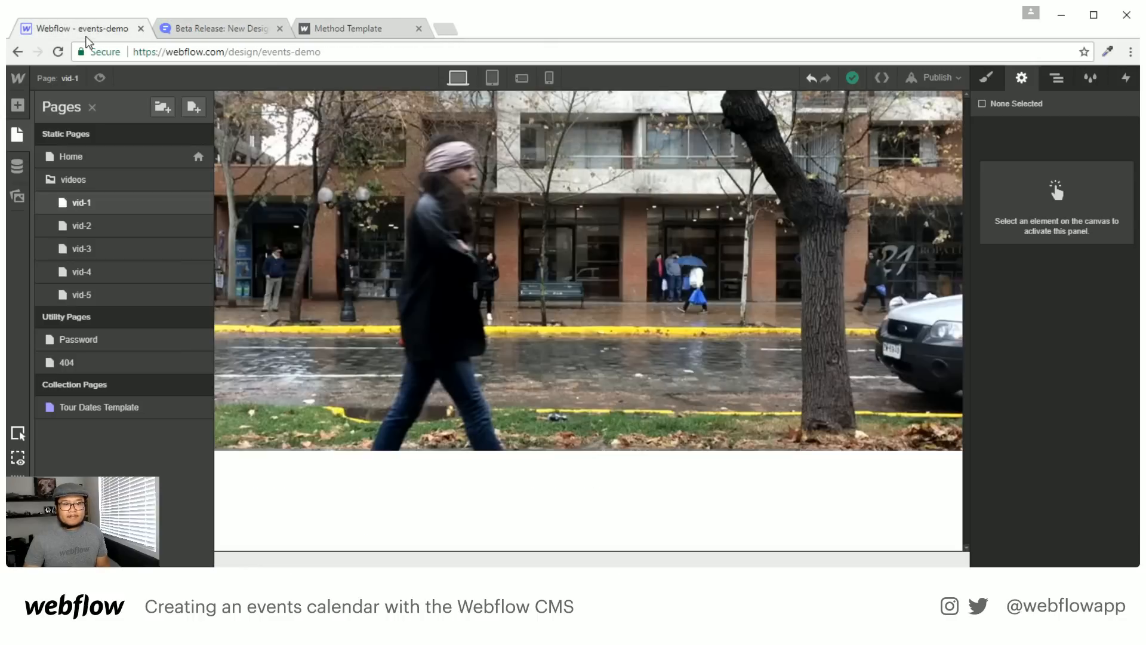
{"action": "left_click", "coordinate": [137, 229]}
{"action": "left_click", "coordinate": [71, 78]}
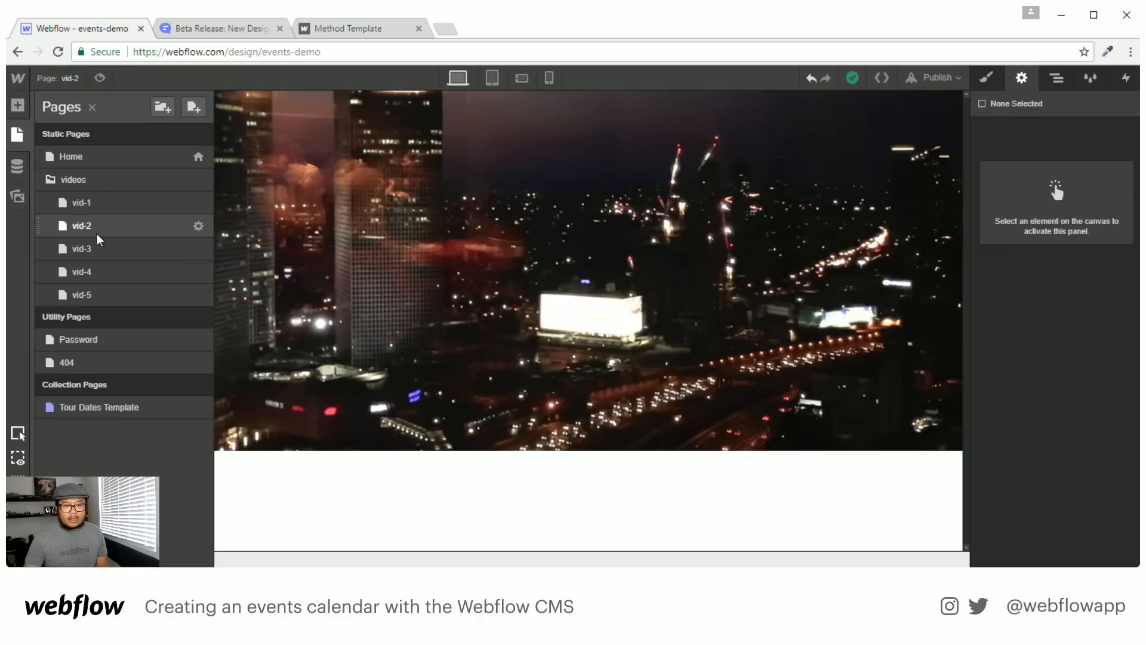
{"action": "left_click", "coordinate": [108, 246]}
{"action": "left_click", "coordinate": [77, 81]}
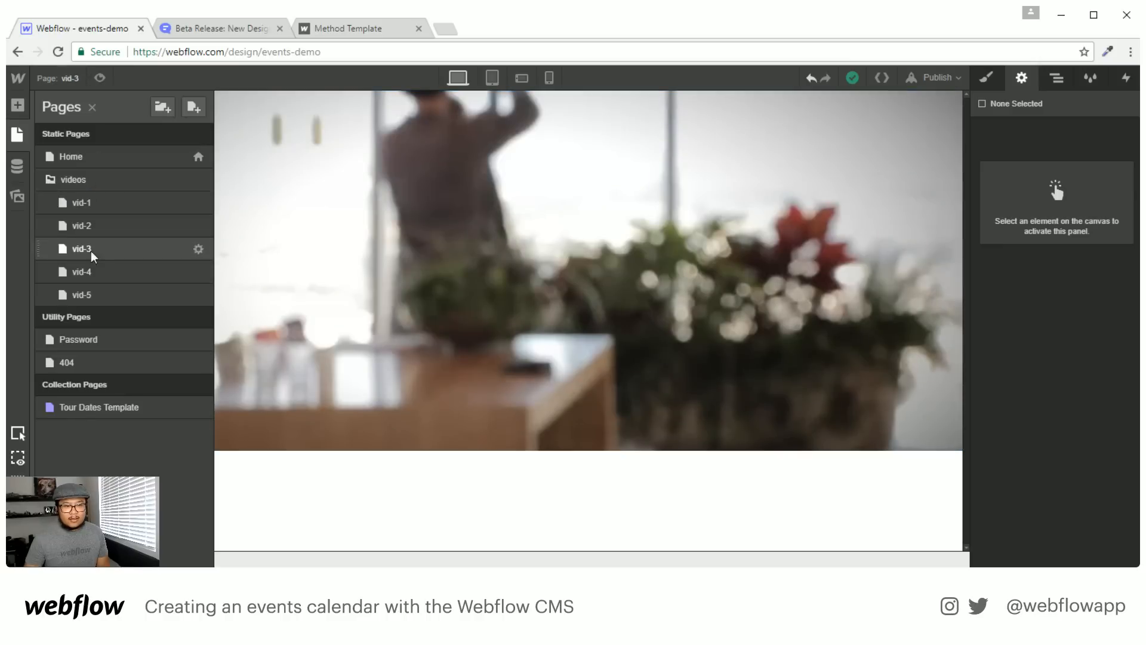
{"action": "left_click", "coordinate": [90, 272]}
{"action": "left_click", "coordinate": [72, 79]}
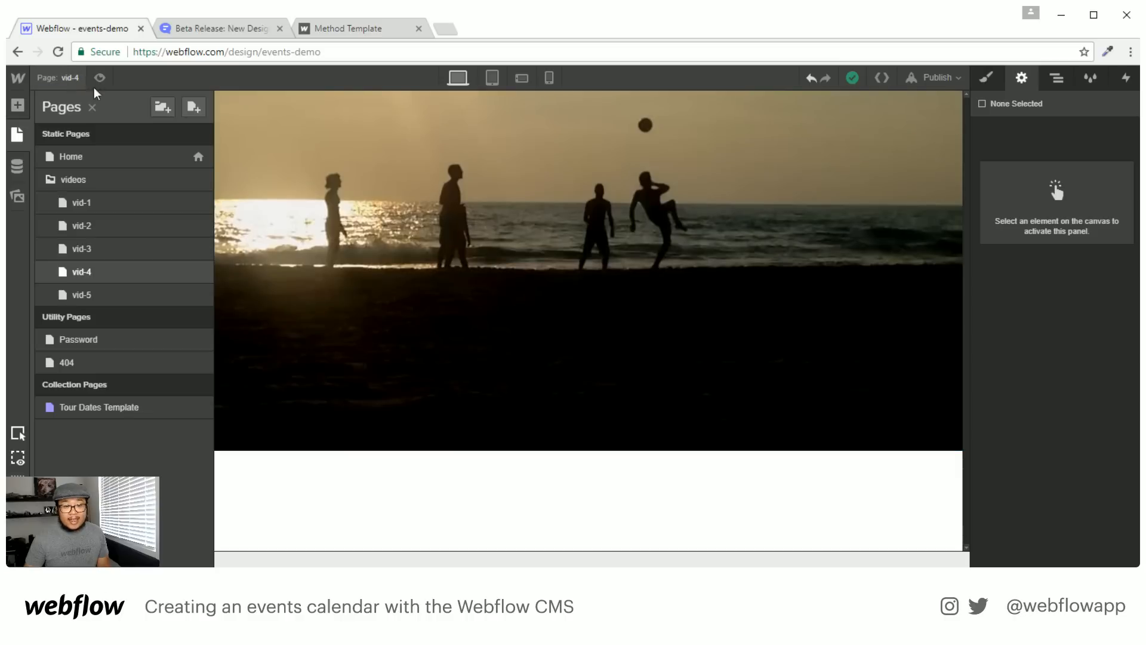
{"action": "left_click", "coordinate": [84, 295]}
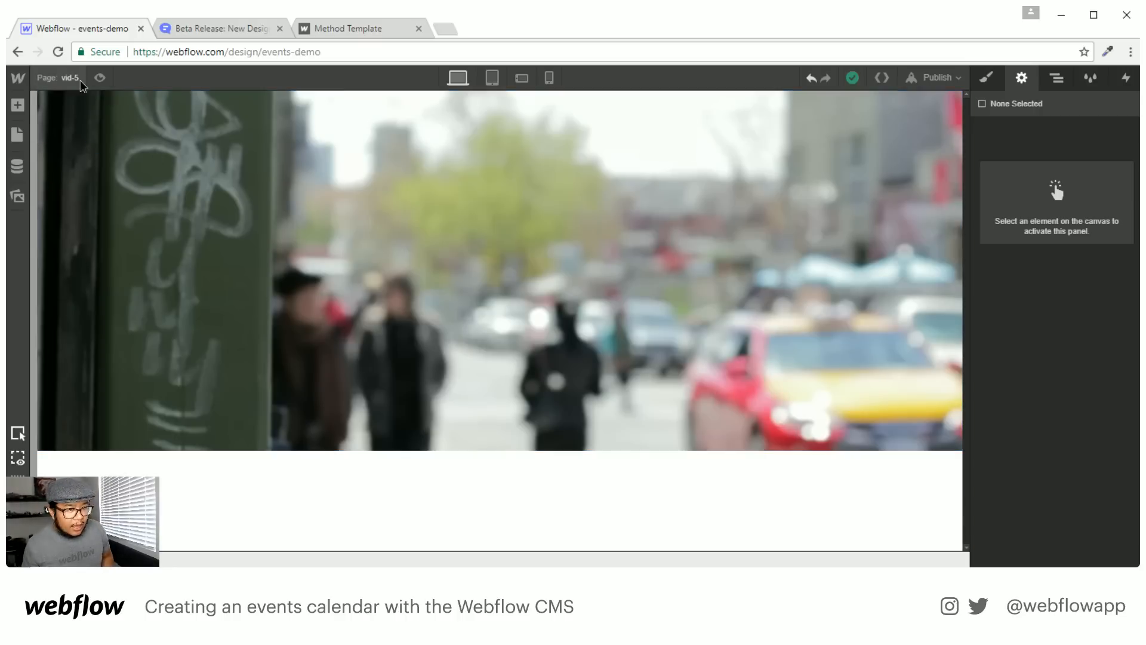
{"action": "left_click", "coordinate": [17, 135]}
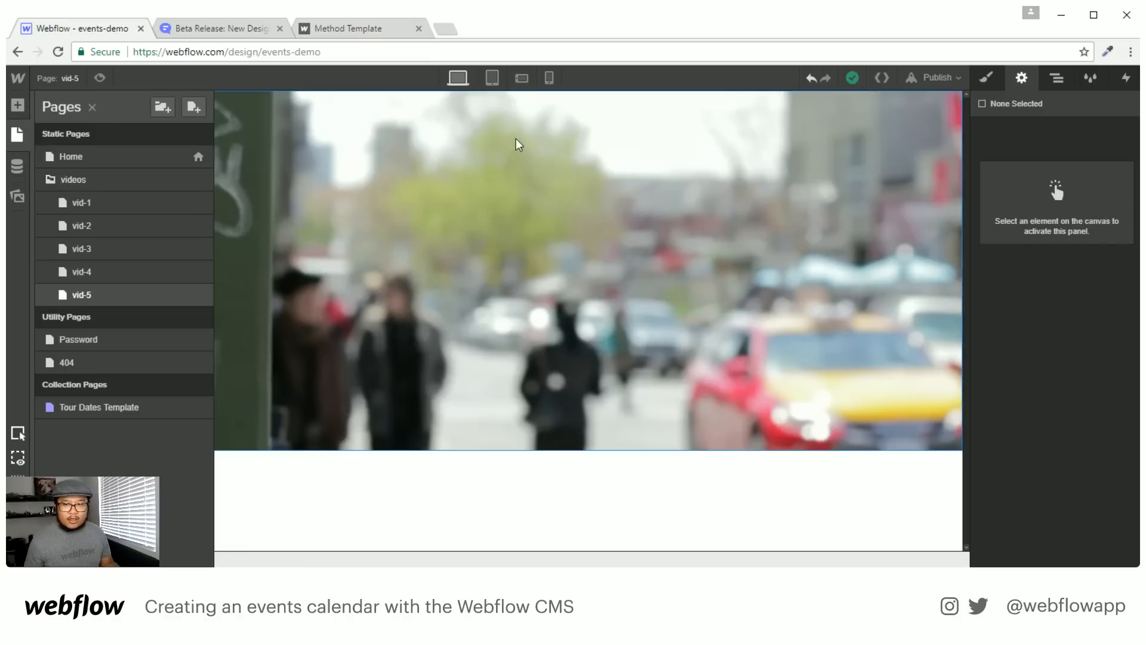
{"action": "left_click", "coordinate": [932, 77]}
Open the live site and go to its /videos/vid-1 page
{"action": "left_click", "coordinate": [876, 127]}
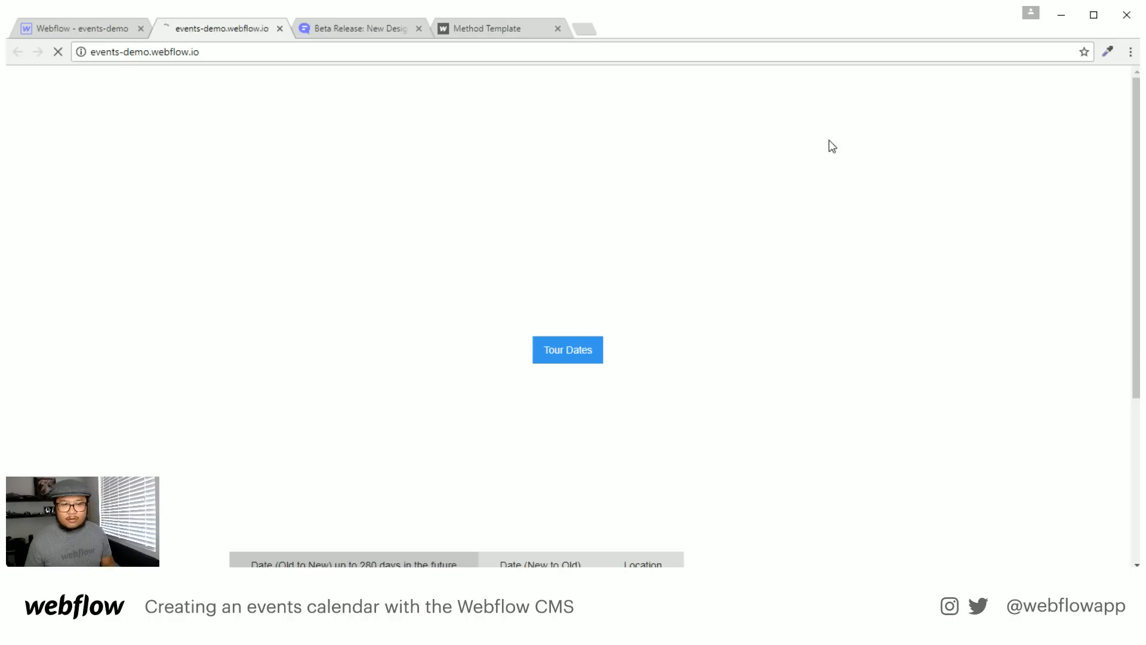
{"action": "left_click", "coordinate": [231, 53]}
{"action": "type", "text": "/vi"}
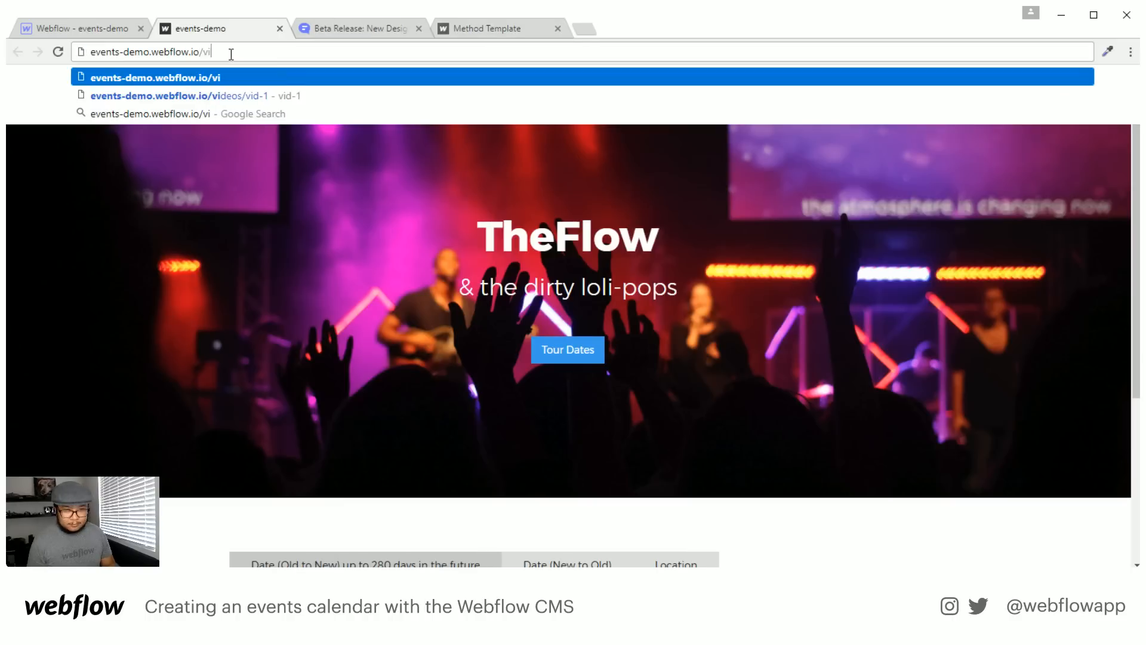
{"action": "type", "text": "de"}
{"action": "key", "text": "Down"}
{"action": "key", "text": "Return"}
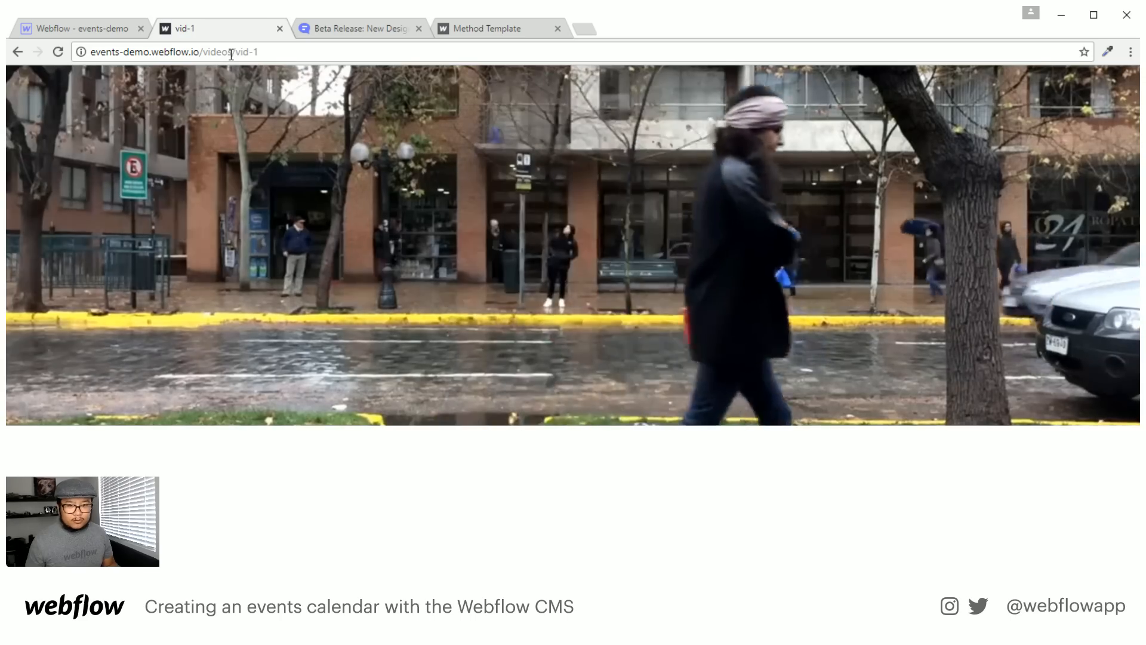
Inspect the page's background video element and its source URLs, then return to the Designer
{"action": "right_click", "coordinate": [532, 164]}
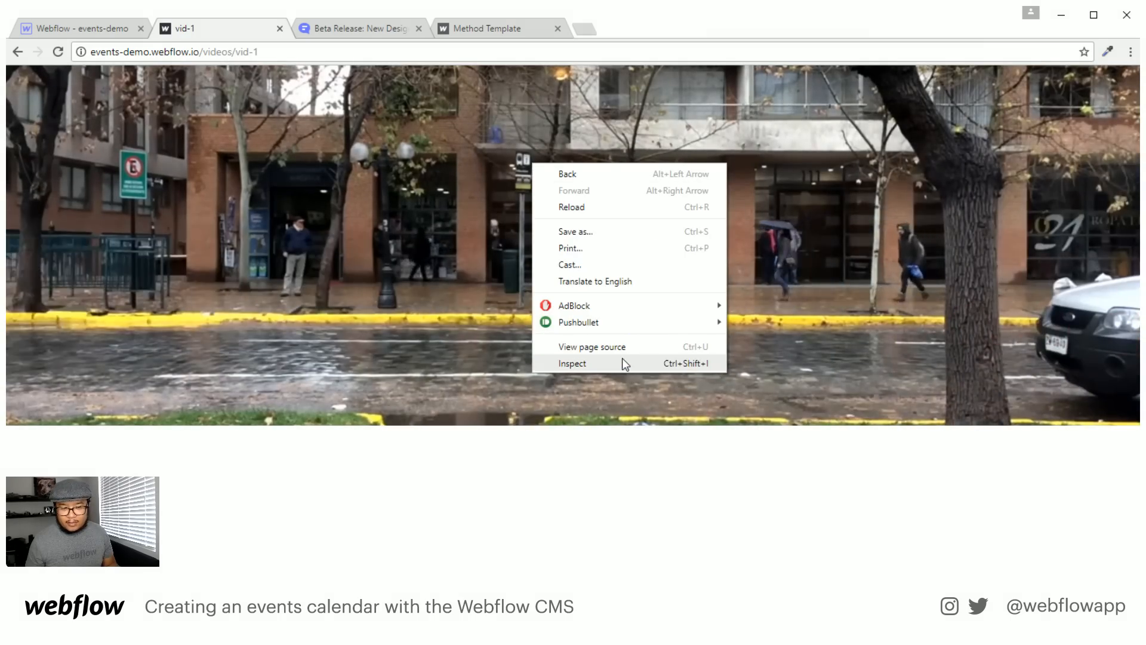
{"action": "left_click", "coordinate": [655, 381]}
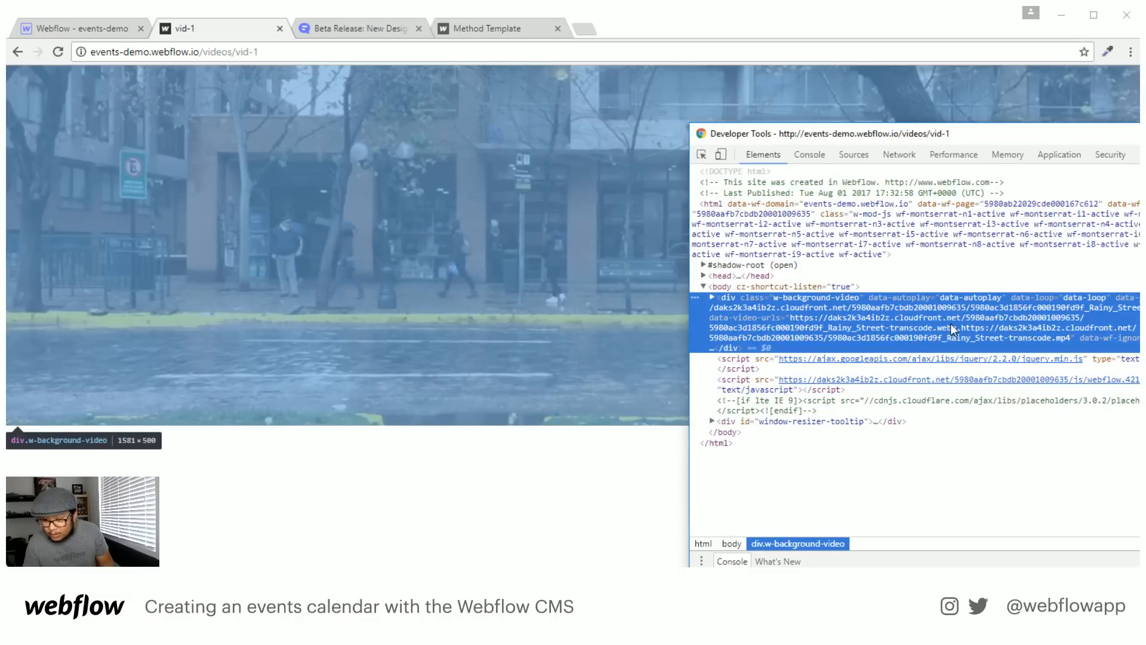
{"action": "double_click", "coordinate": [894, 330]}
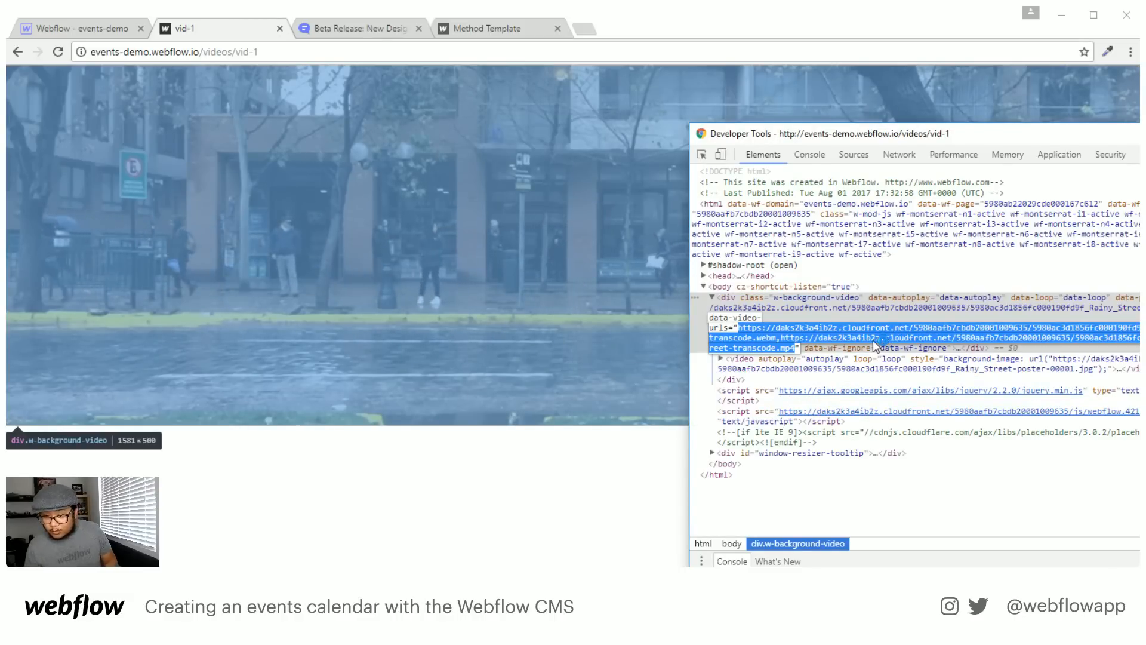
{"action": "key", "text": "Escape"}
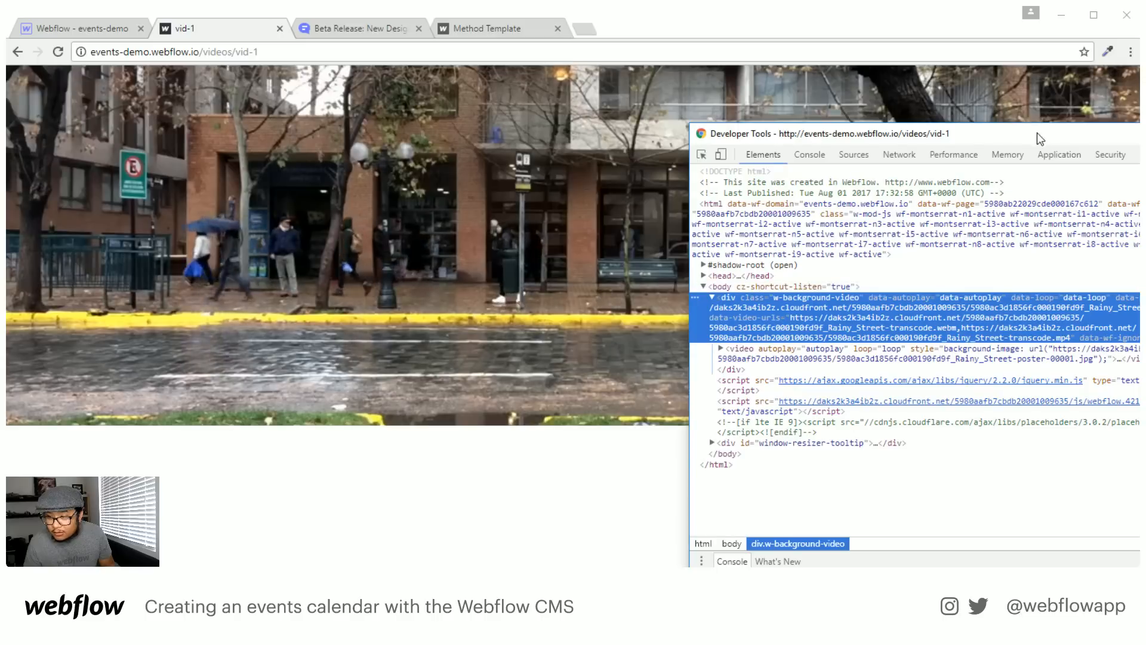
{"action": "left_click_drag", "start_coordinate": [1038, 133], "coordinate": [882, 137]}
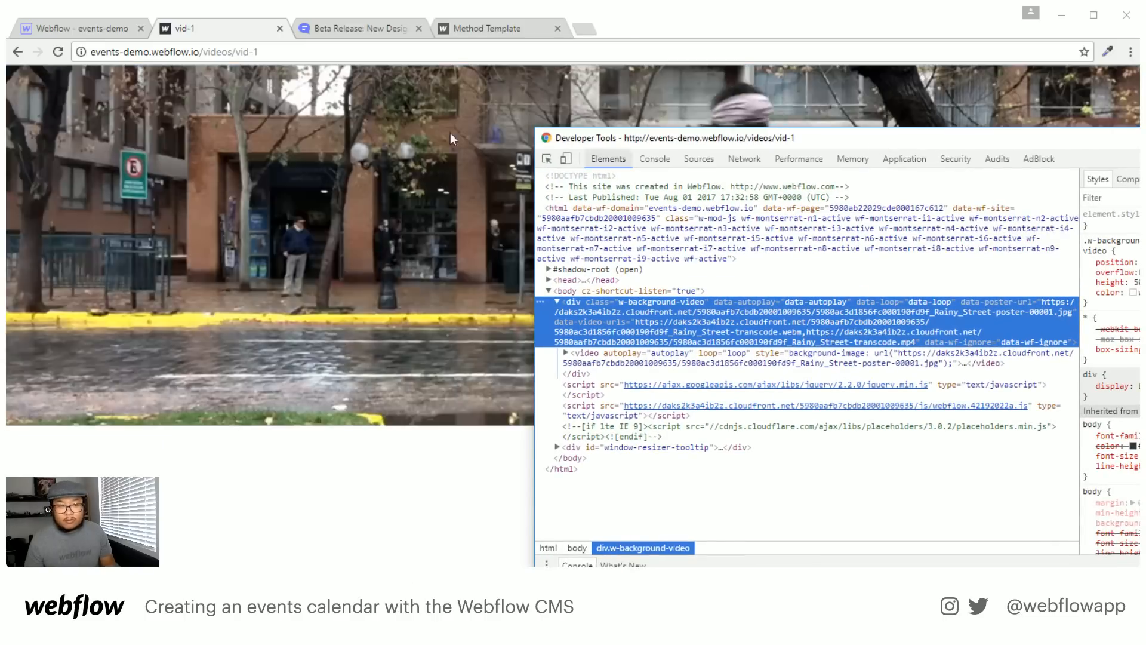
{"action": "left_click", "coordinate": [88, 35]}
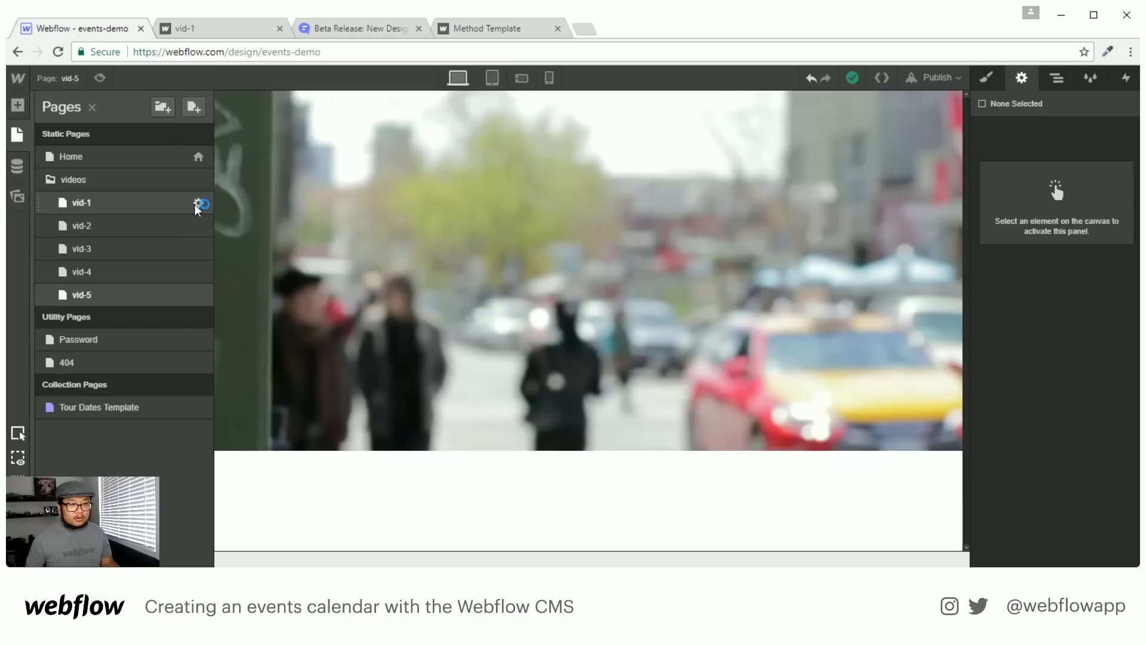
On the Tour Dates Template, add a Background Video above the hero section
{"action": "left_click", "coordinate": [128, 411]}
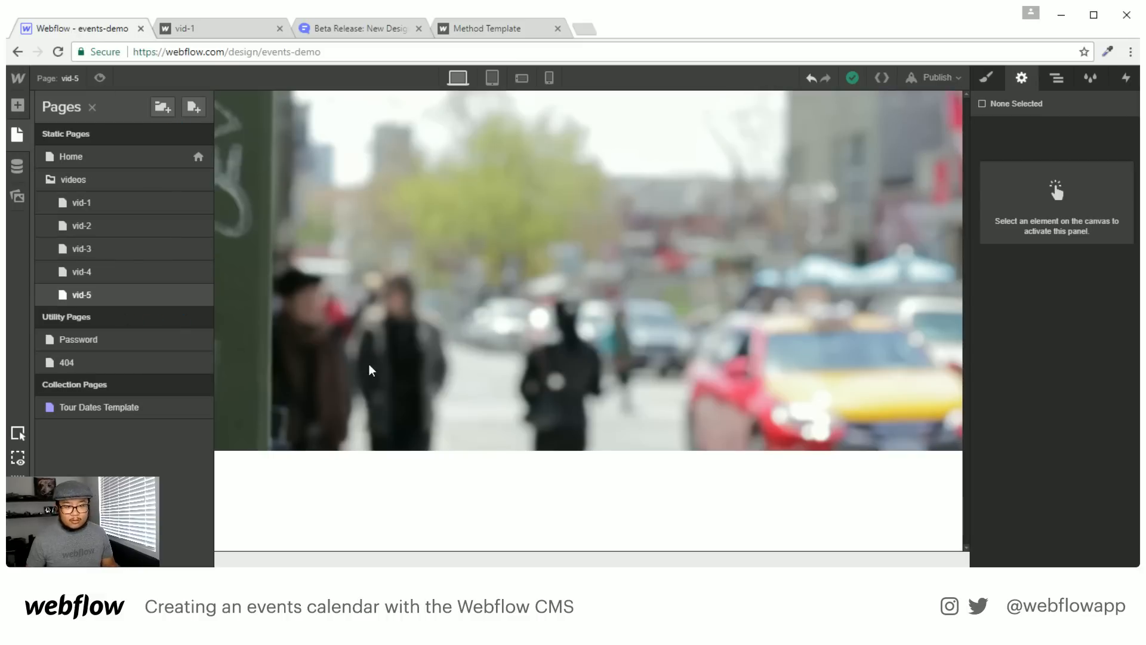
{"action": "left_click", "coordinate": [635, 189]}
{"action": "left_click", "coordinate": [1057, 77]}
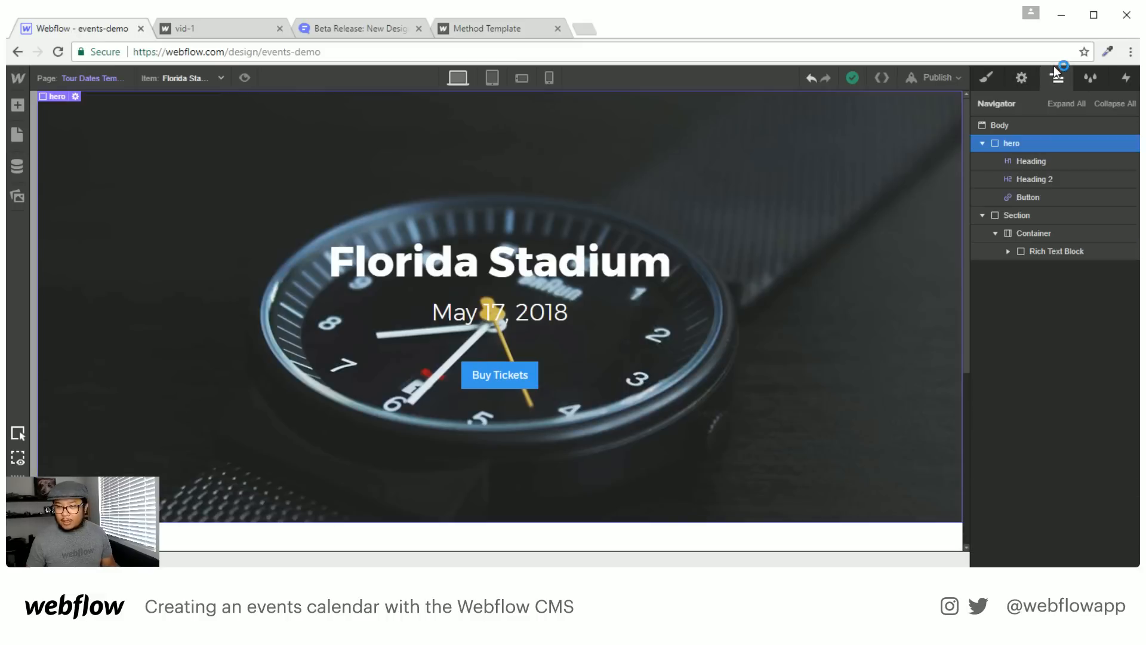
{"action": "key", "text": "a"}
{"action": "scroll", "coordinate": [124, 329], "scroll_direction": "down", "scroll_amount": 10}
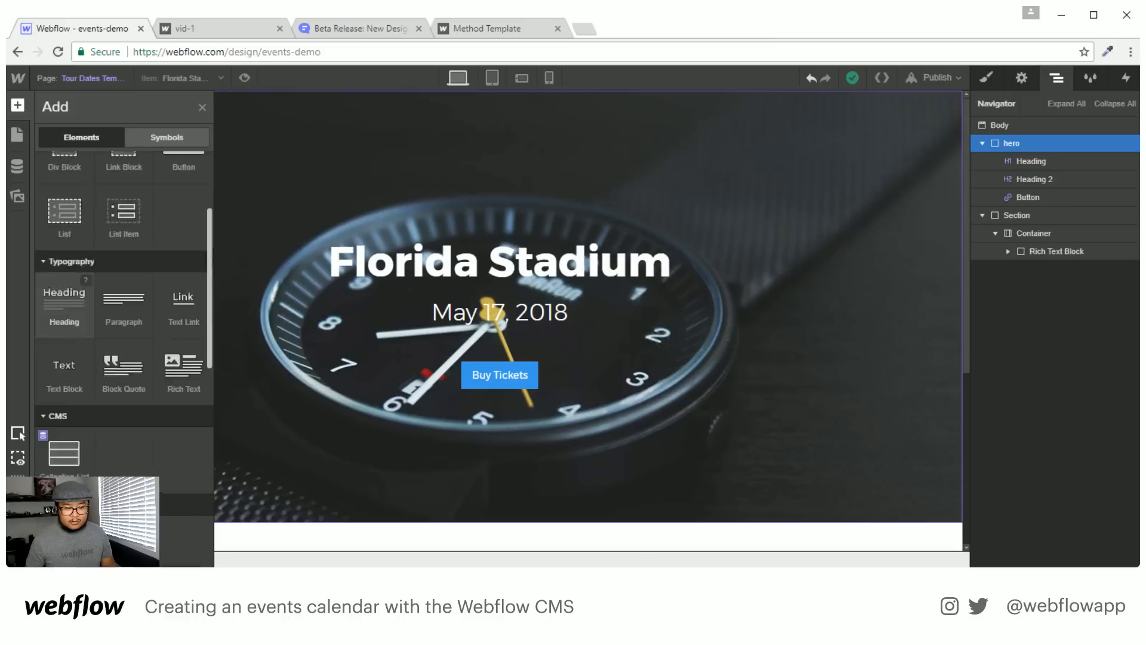
{"action": "left_click_drag", "start_coordinate": [64, 461], "coordinate": [1036, 142]}
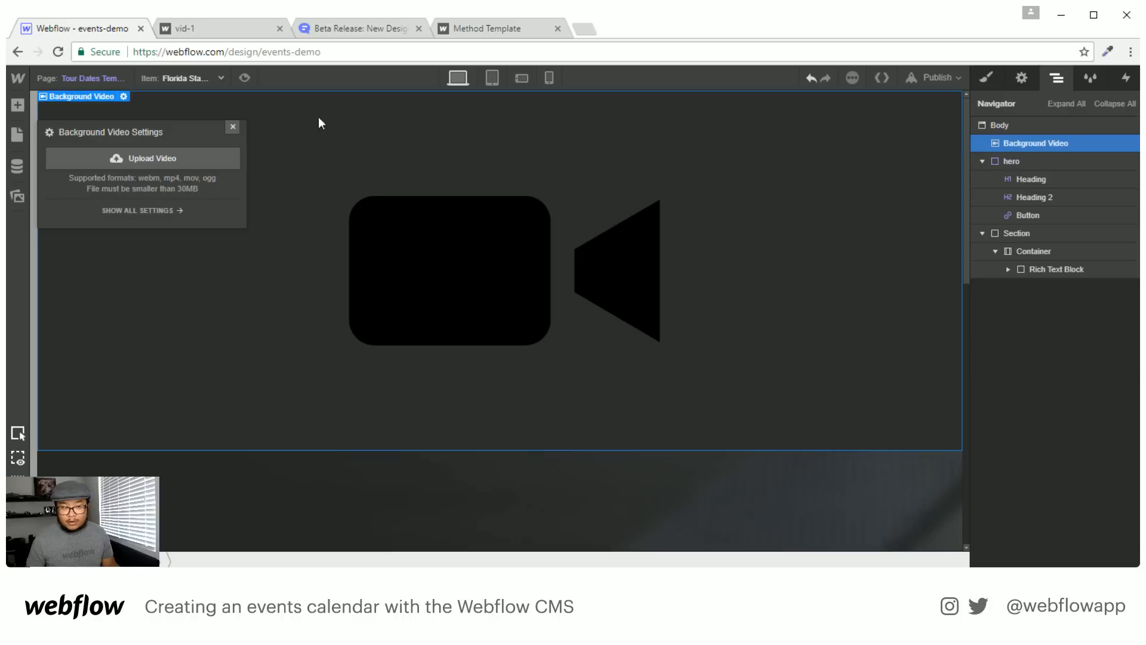
{"action": "left_click", "coordinate": [233, 126]}
Check the hero's classes and assign a class to the new background video
{"action": "left_click", "coordinate": [1033, 162]}
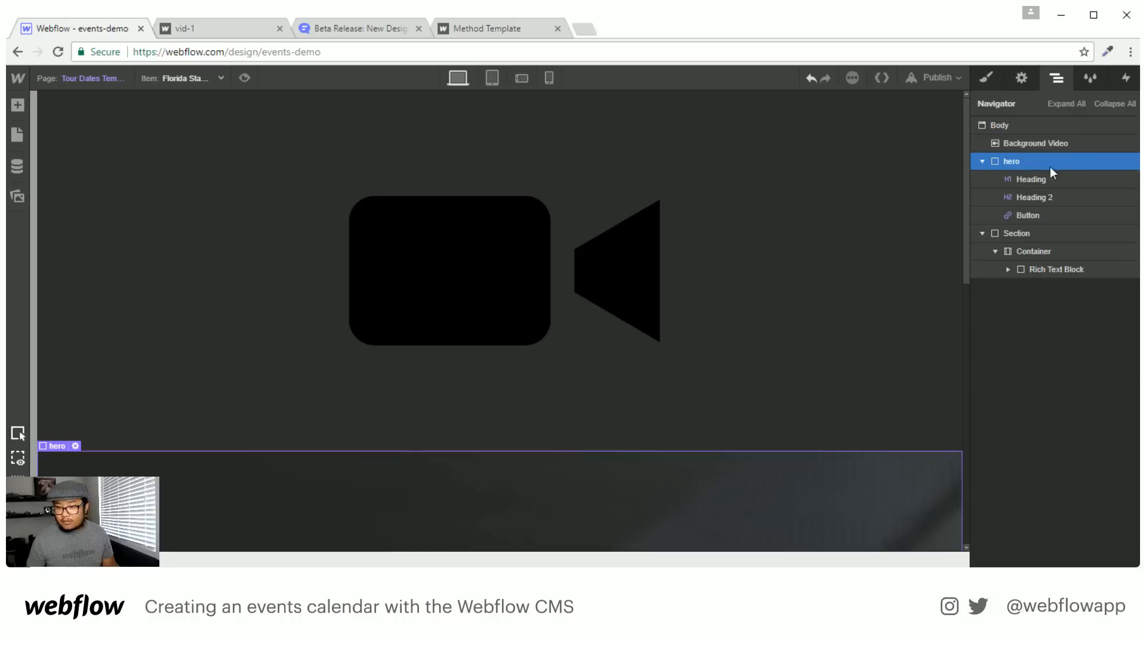
{"action": "left_click", "coordinate": [989, 80]}
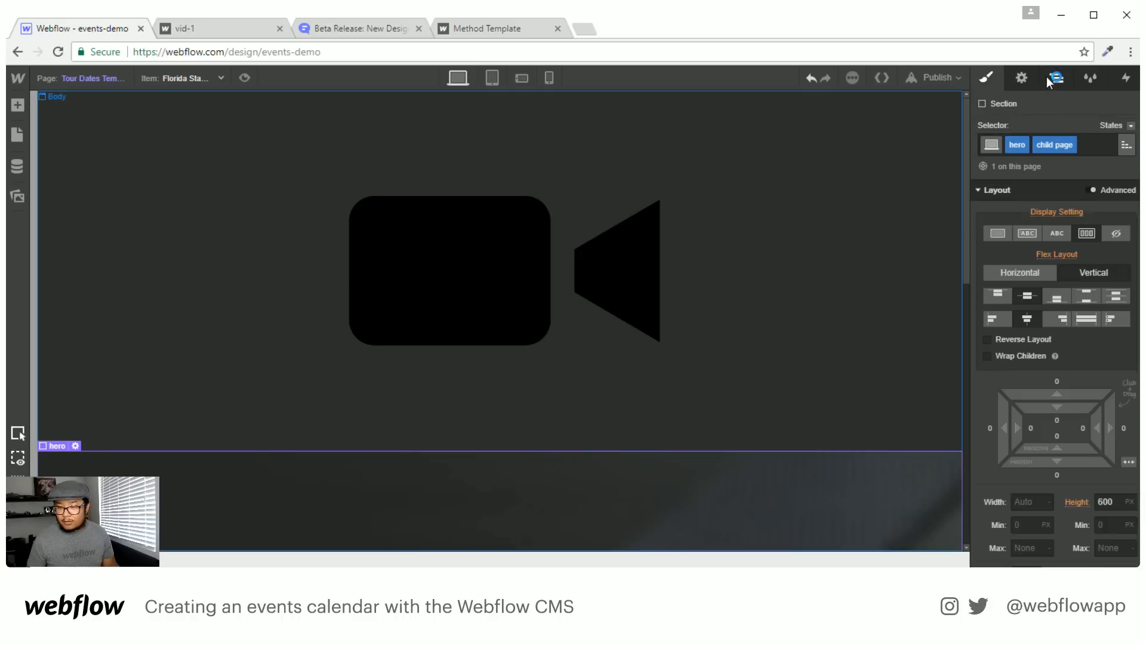
{"action": "left_click", "coordinate": [1055, 78]}
{"action": "left_click", "coordinate": [1040, 144]}
{"action": "left_click", "coordinate": [987, 84]}
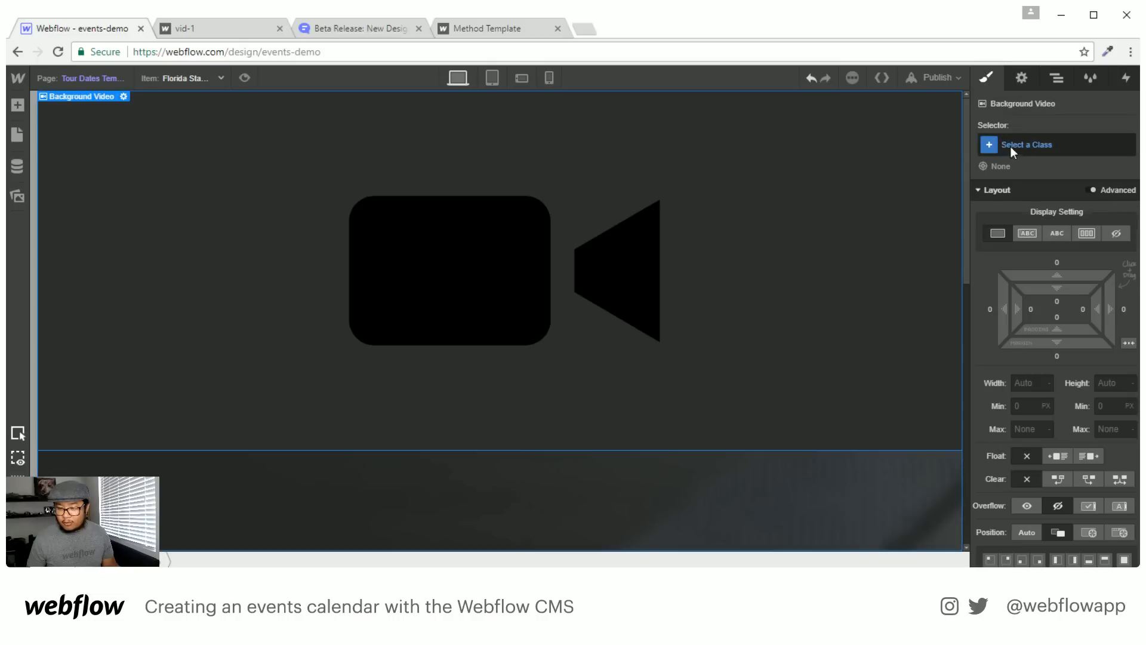
{"action": "left_click", "coordinate": [1010, 146]}
{"action": "type", "text": "bg vid"}
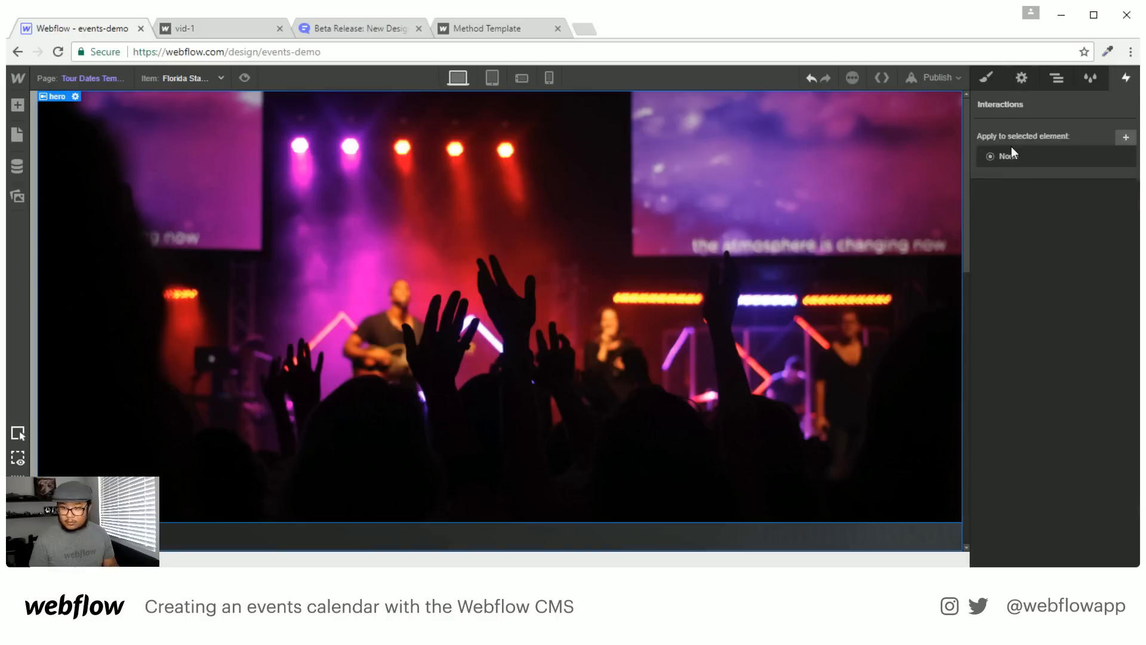
{"action": "key", "text": "d"}
Add the child page combo class after hero on the background video
{"action": "left_click", "coordinate": [1056, 79]}
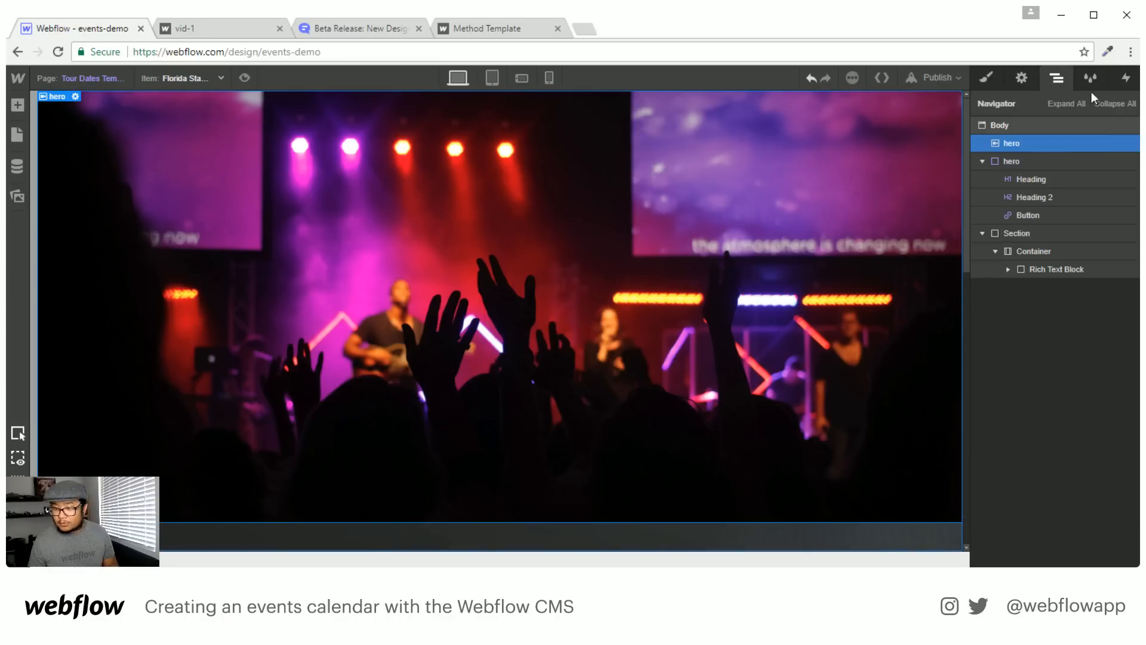
{"action": "left_click", "coordinate": [986, 80]}
{"action": "left_click", "coordinate": [1069, 145]}
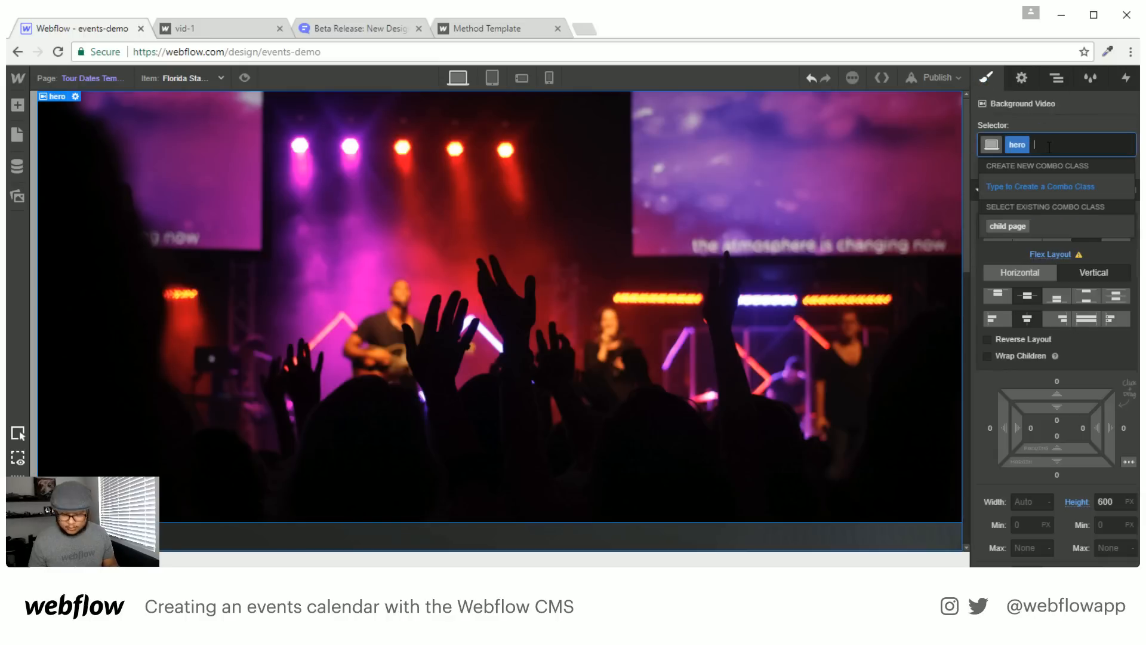
{"action": "type", "text": "child"}
{"action": "key", "text": "Down"}
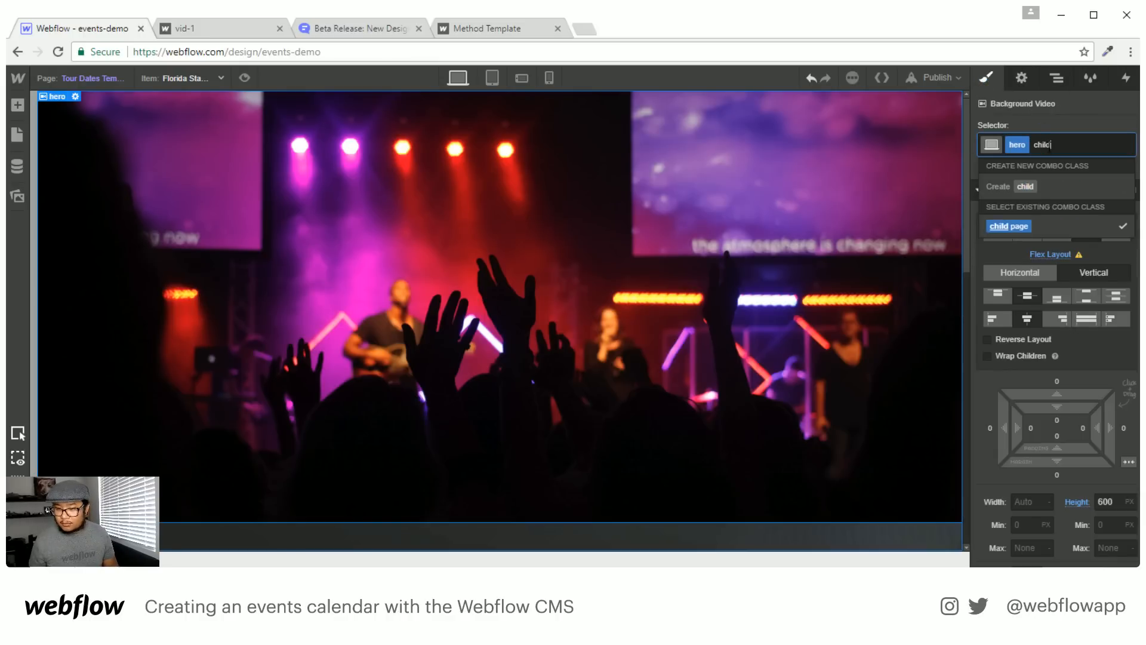
{"action": "key", "text": "Return"}
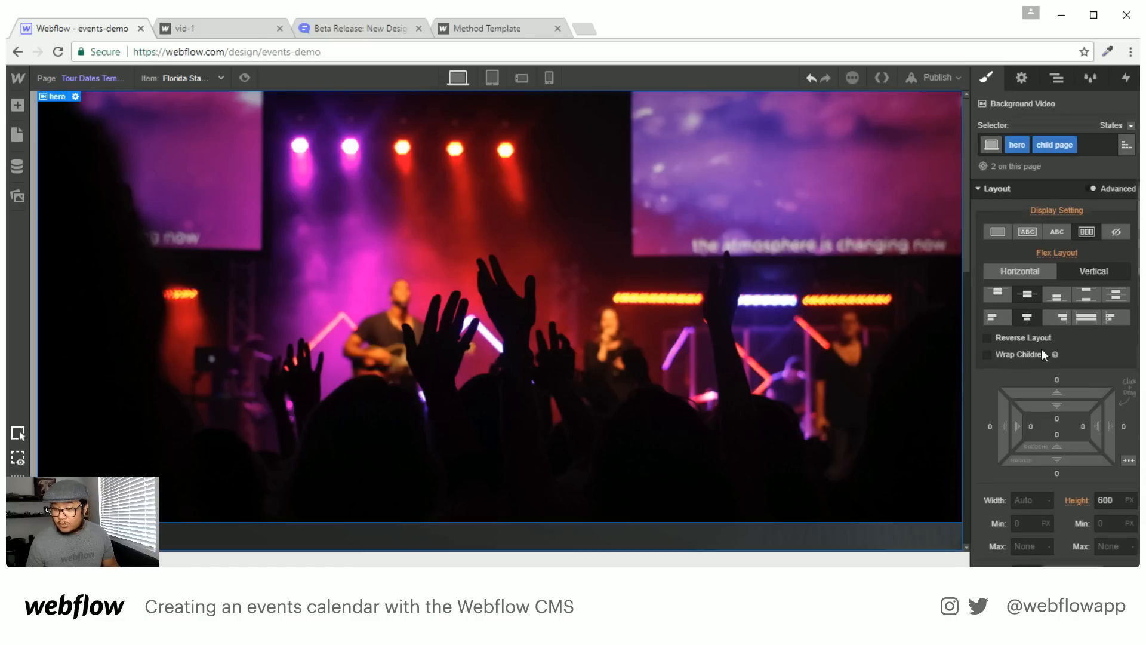
{"action": "scroll", "coordinate": [1042, 349], "scroll_direction": "down", "scroll_amount": 8}
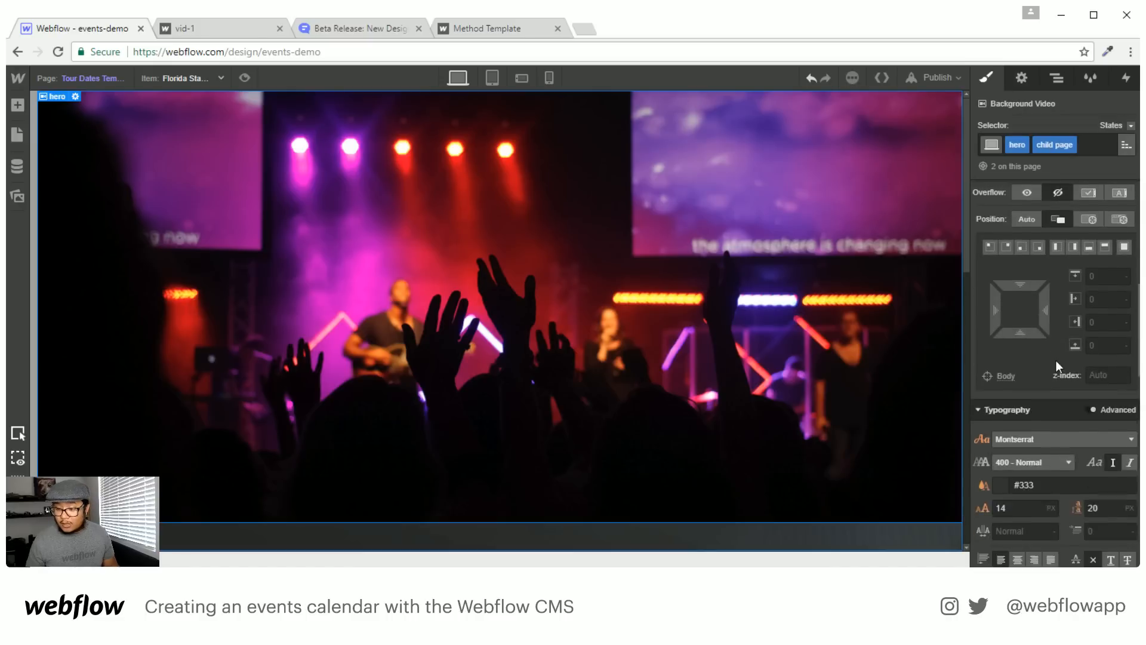
Move Heading and Heading 2 into the video hero and delete the empty old hero
{"action": "left_click", "coordinate": [1022, 77]}
{"action": "left_click", "coordinate": [1057, 78]}
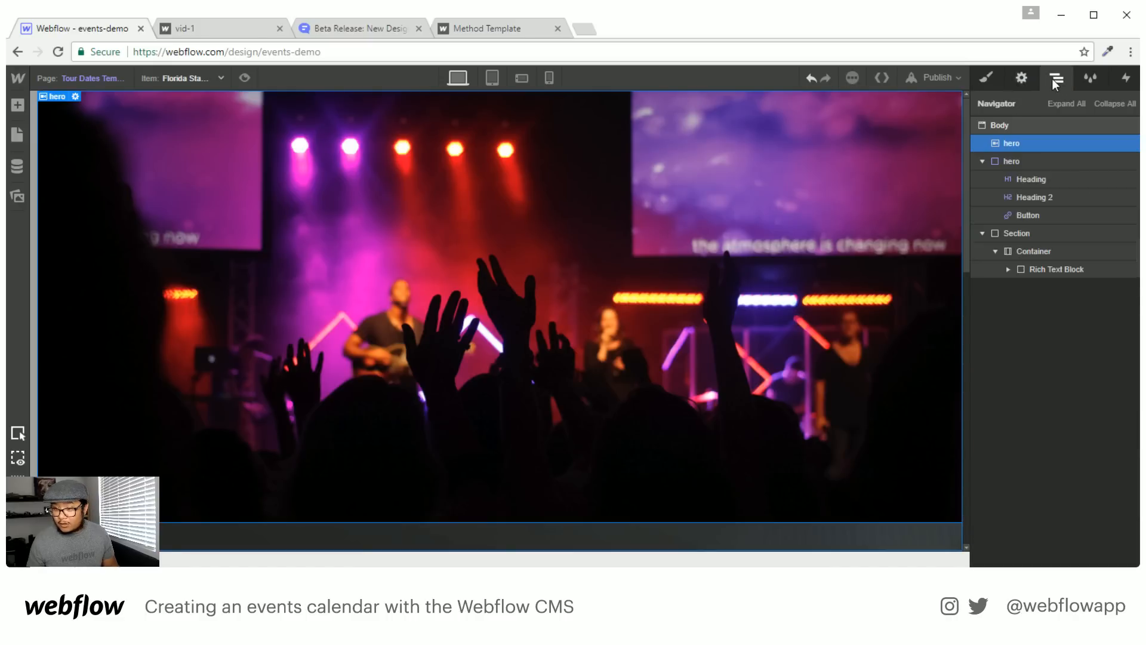
{"action": "left_click_drag", "start_coordinate": [1033, 173], "coordinate": [1034, 156]}
{"action": "mouse_move", "coordinate": [1038, 198]}
{"action": "left_mouse_down"}
{"action": "mouse_move", "coordinate": [1036, 180]}
{"action": "mouse_move", "coordinate": [1018, 197]}
{"action": "left_mouse_up"}
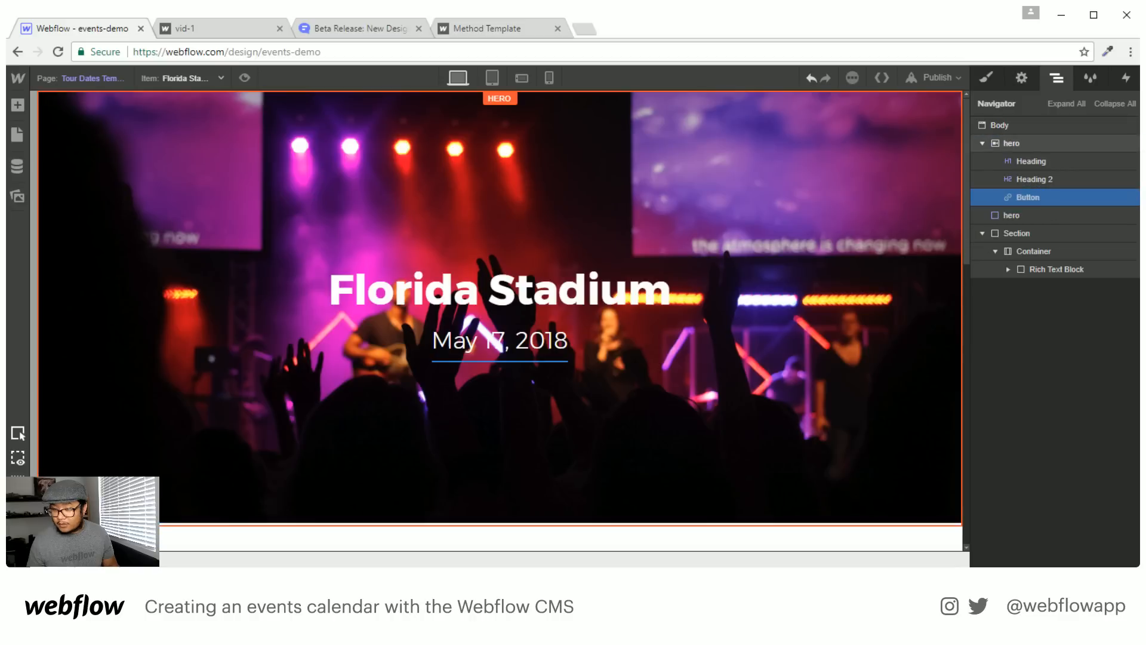
{"action": "left_click", "coordinate": [1026, 214]}
{"action": "key", "text": "Delete"}
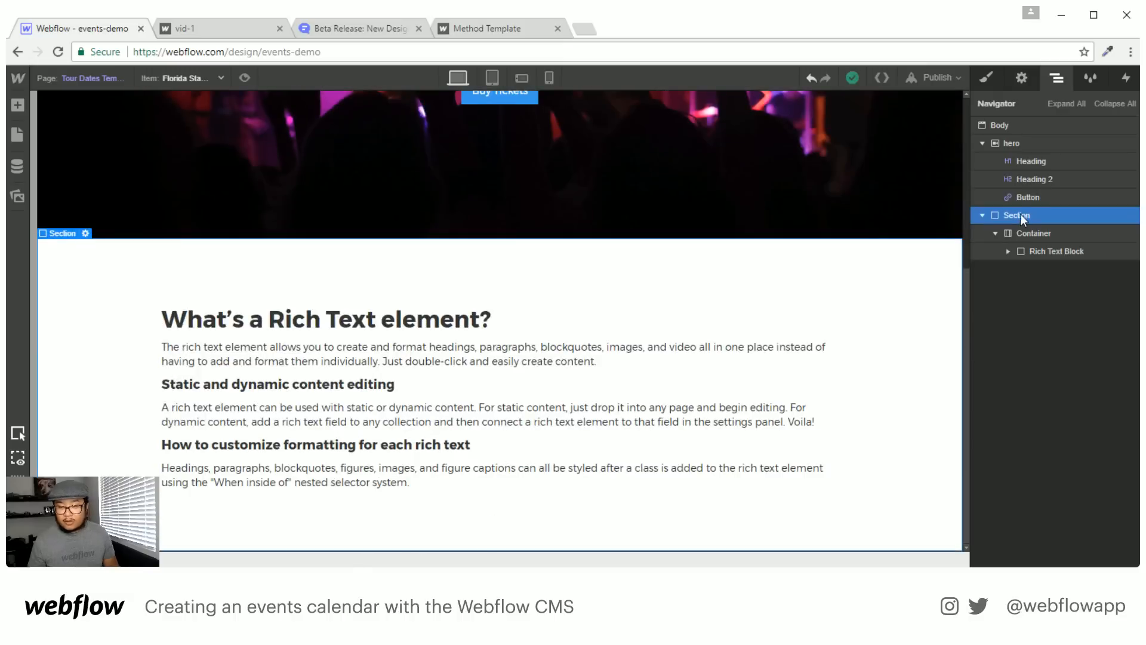
Select the background video hero and bring up its style settings
{"action": "scroll", "coordinate": [791, 318], "scroll_direction": "up", "scroll_amount": 5}
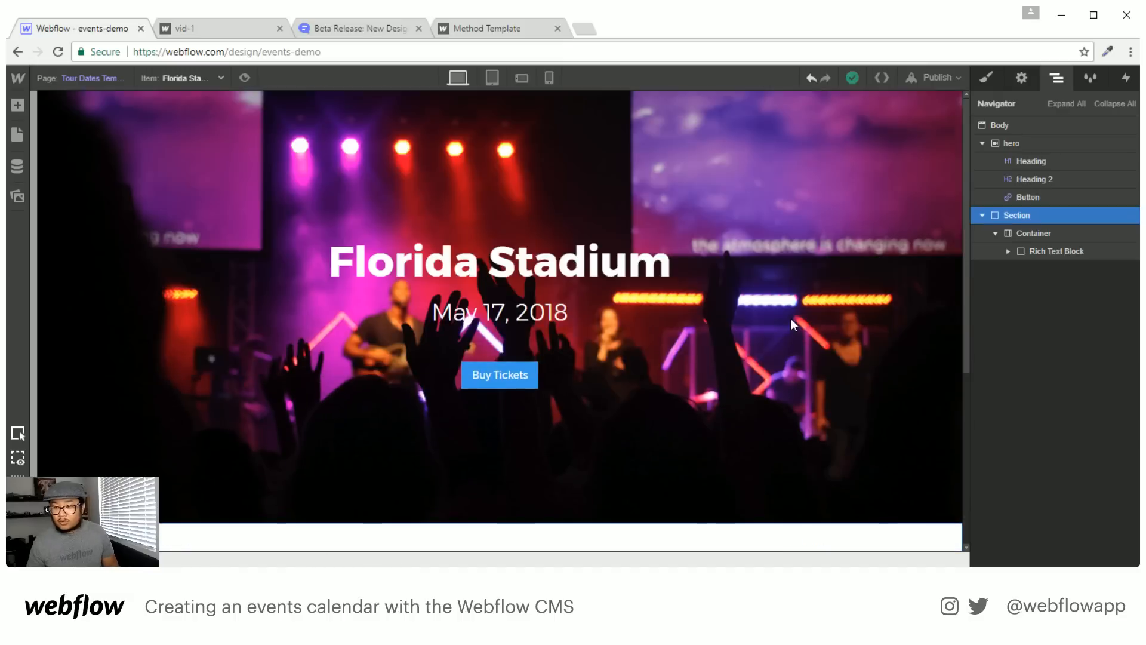
{"action": "left_click", "coordinate": [1026, 140]}
{"action": "left_click", "coordinate": [1019, 80]}
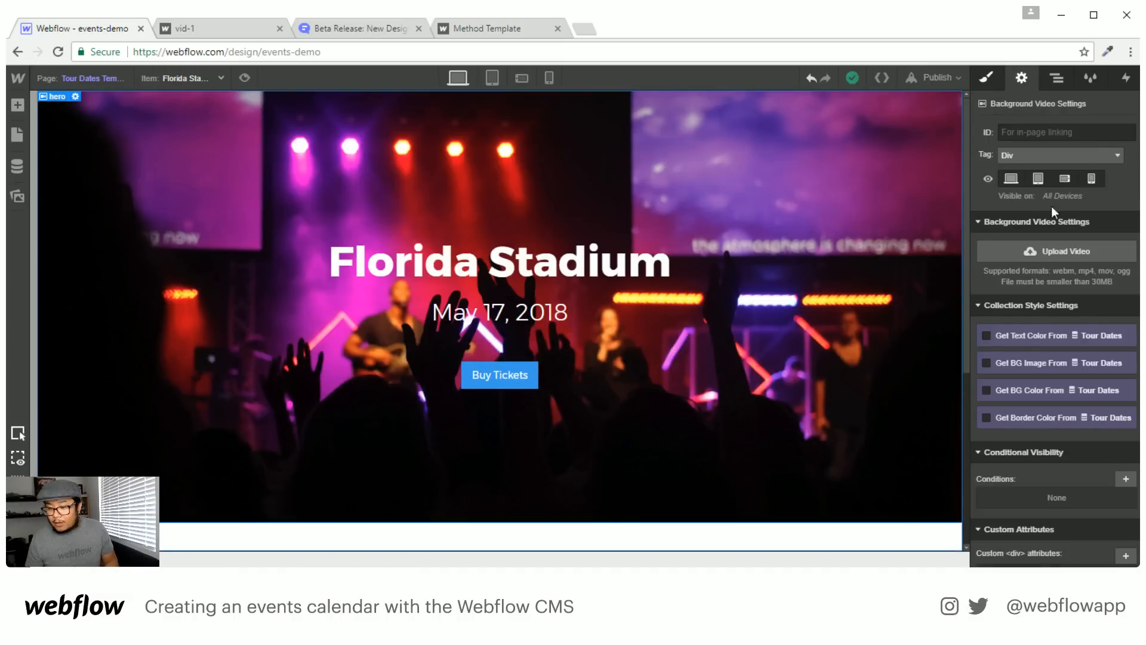
{"action": "key", "text": "s"}
{"action": "scroll", "coordinate": [1026, 429], "scroll_direction": "down", "scroll_amount": 3}
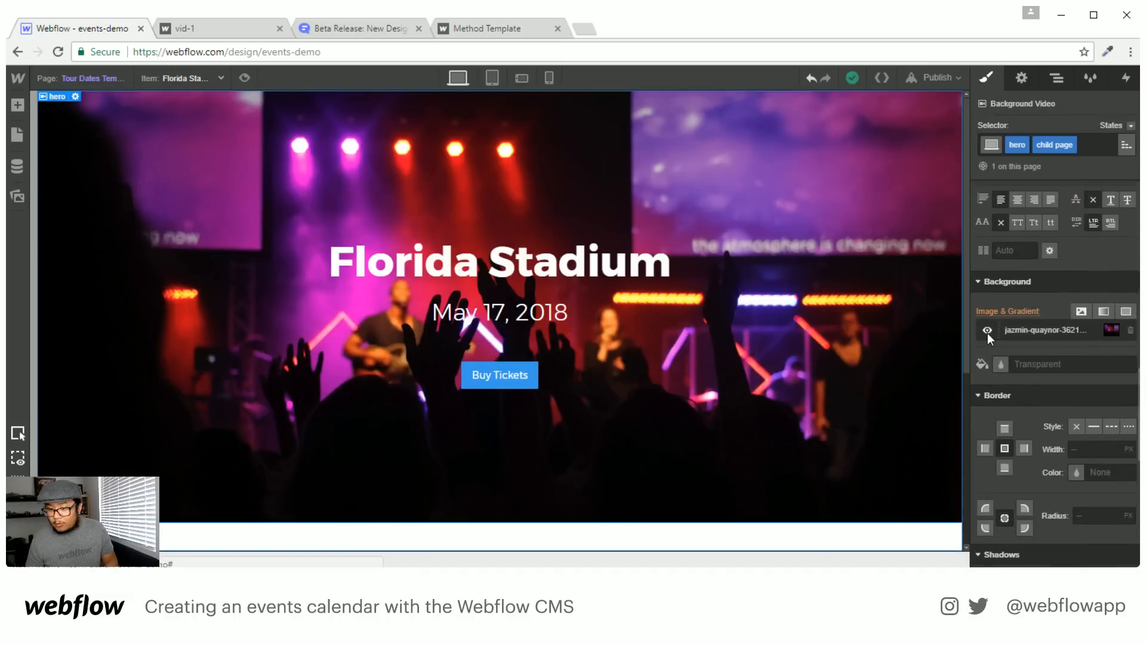
Hide the hero's background image, publish to the selected domain, and glance at the vid-1 tab
{"action": "left_click", "coordinate": [988, 330]}
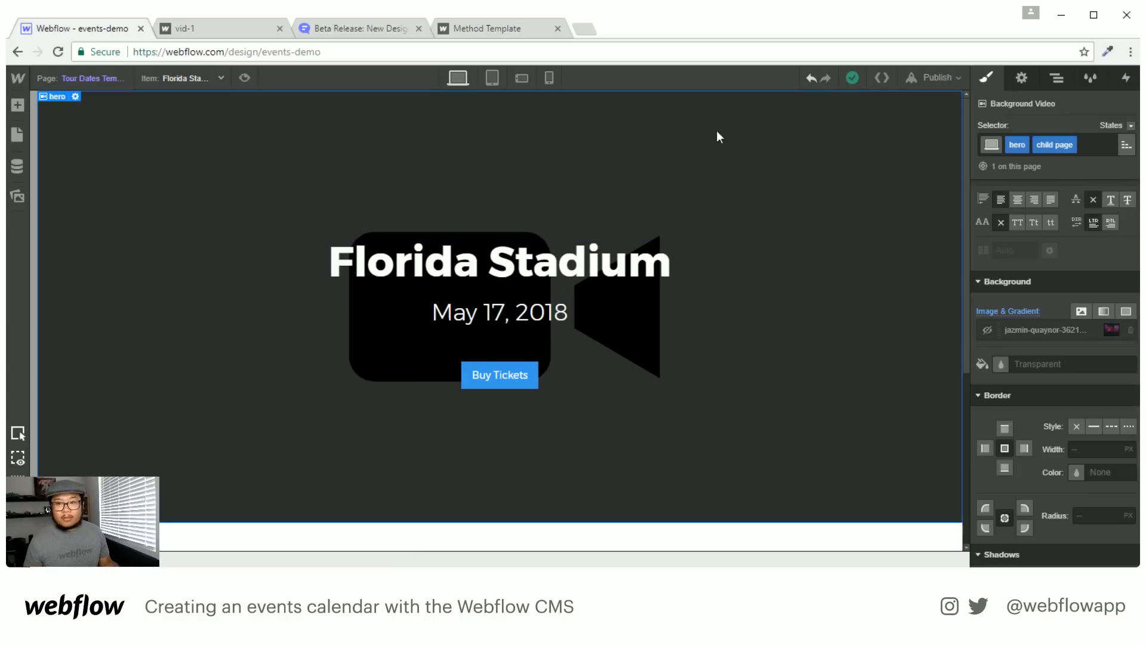
{"action": "left_click", "coordinate": [907, 80]}
{"action": "left_click", "coordinate": [803, 211]}
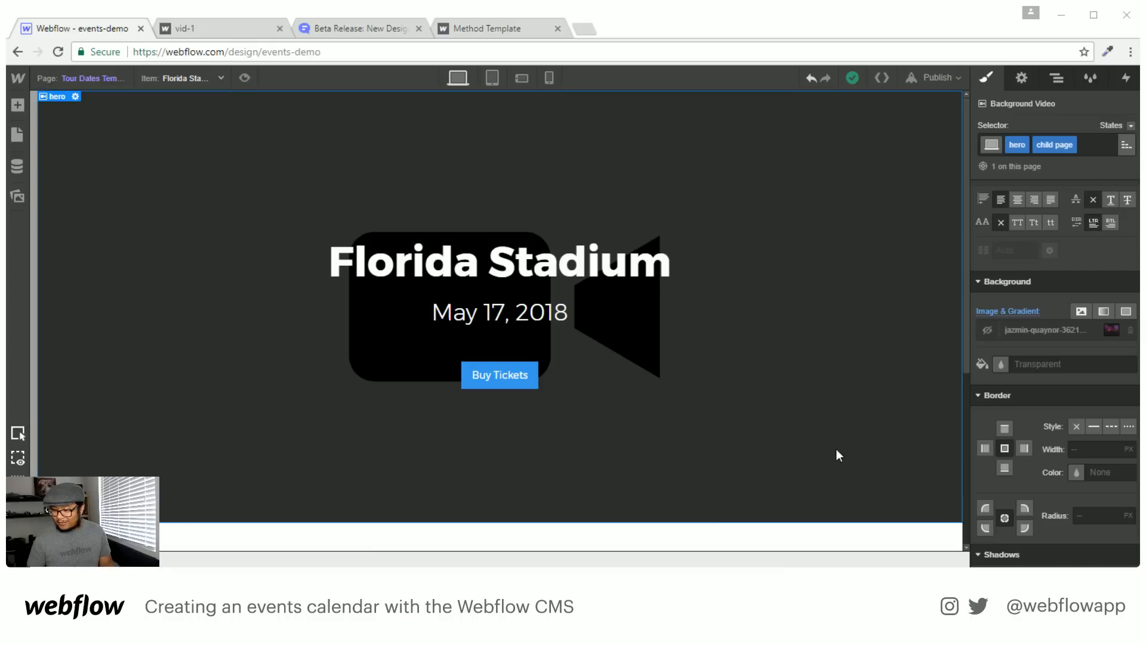
{"action": "left_click", "coordinate": [217, 28]}
{"action": "left_click", "coordinate": [118, 30]}
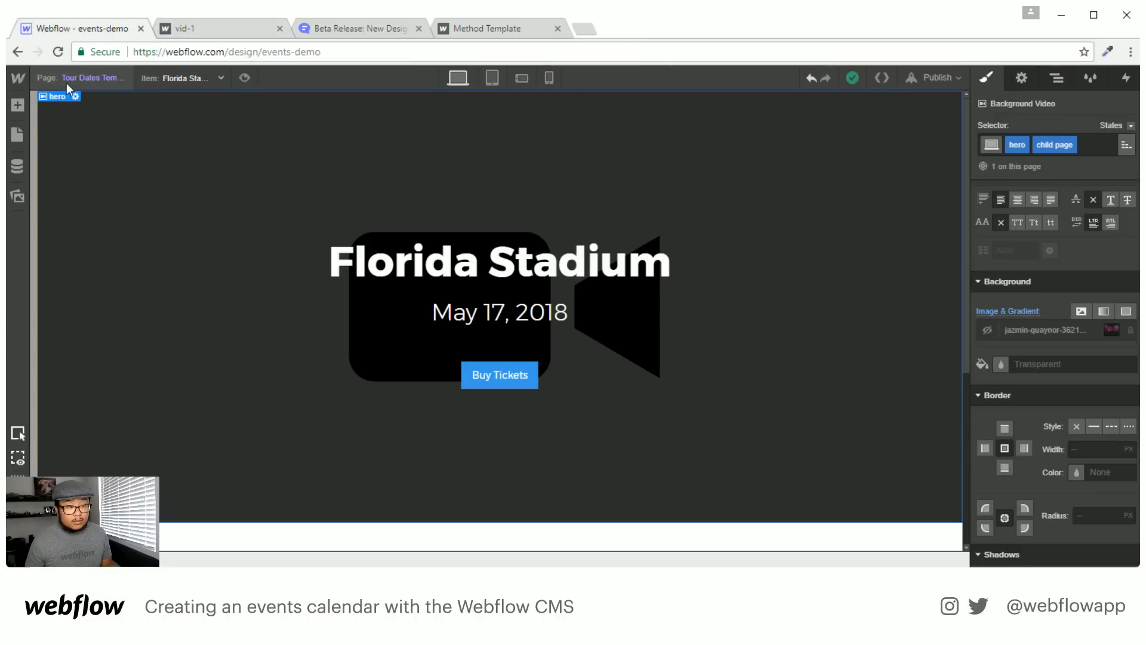
Change the Florida Stadium tour date's slug from aliquid to 'florida' and save it
{"action": "left_click", "coordinate": [18, 167]}
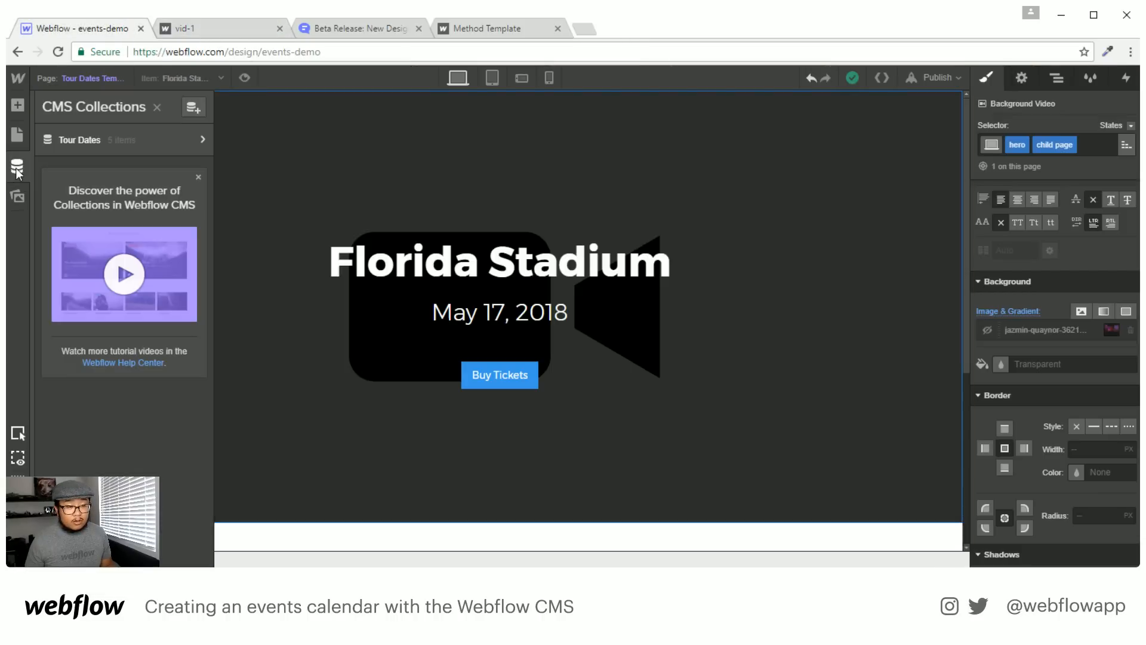
{"action": "left_click", "coordinate": [199, 139]}
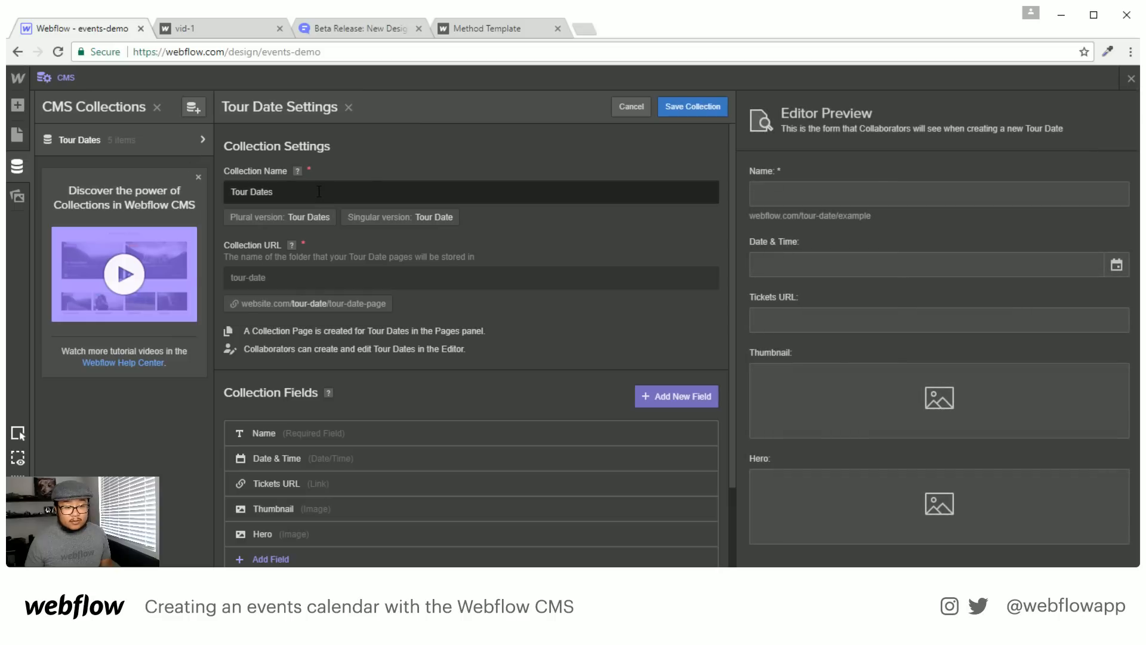
{"action": "left_click", "coordinate": [209, 143]}
{"action": "left_click", "coordinate": [124, 136]}
{"action": "left_click", "coordinate": [123, 136]}
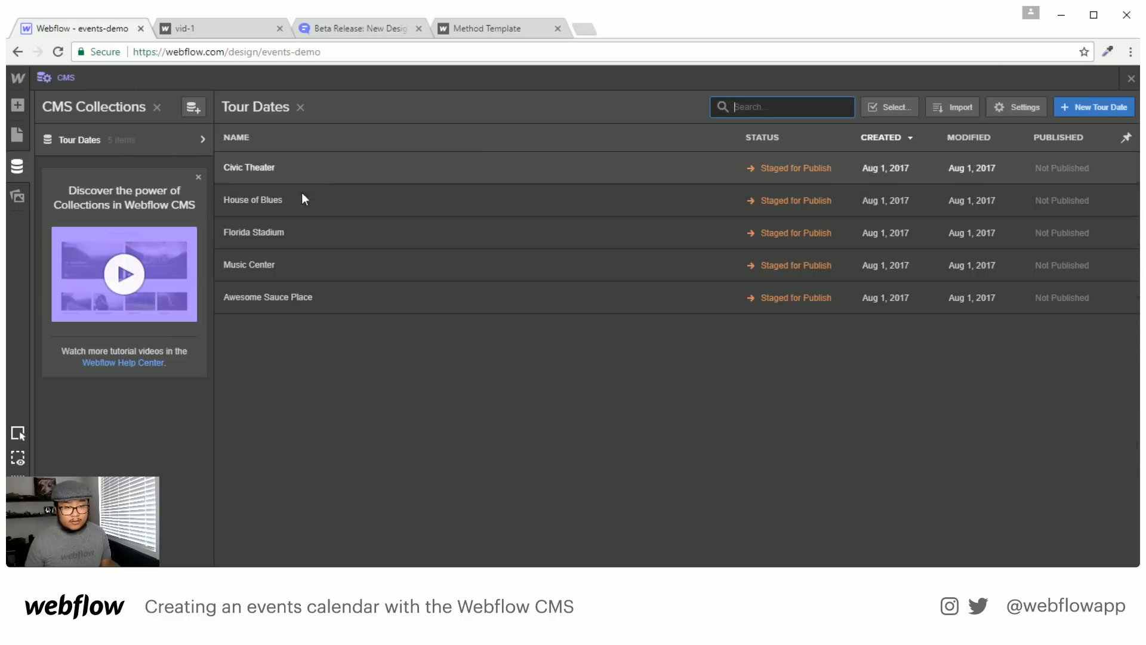
{"action": "left_click", "coordinate": [298, 221]}
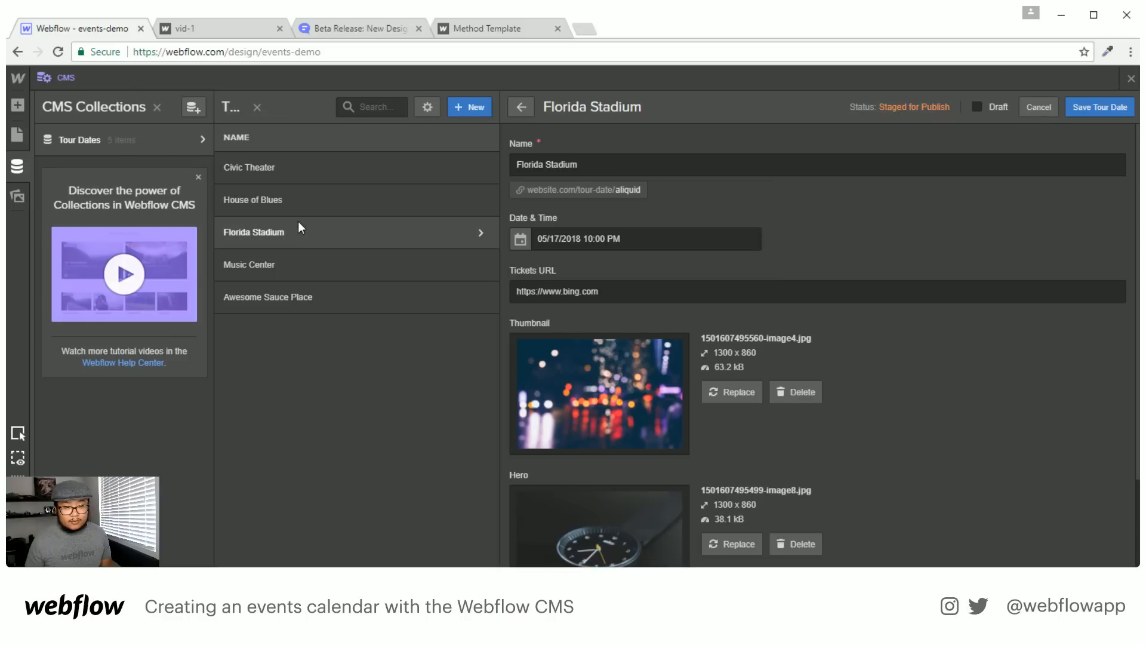
{"action": "left_click", "coordinate": [637, 189]}
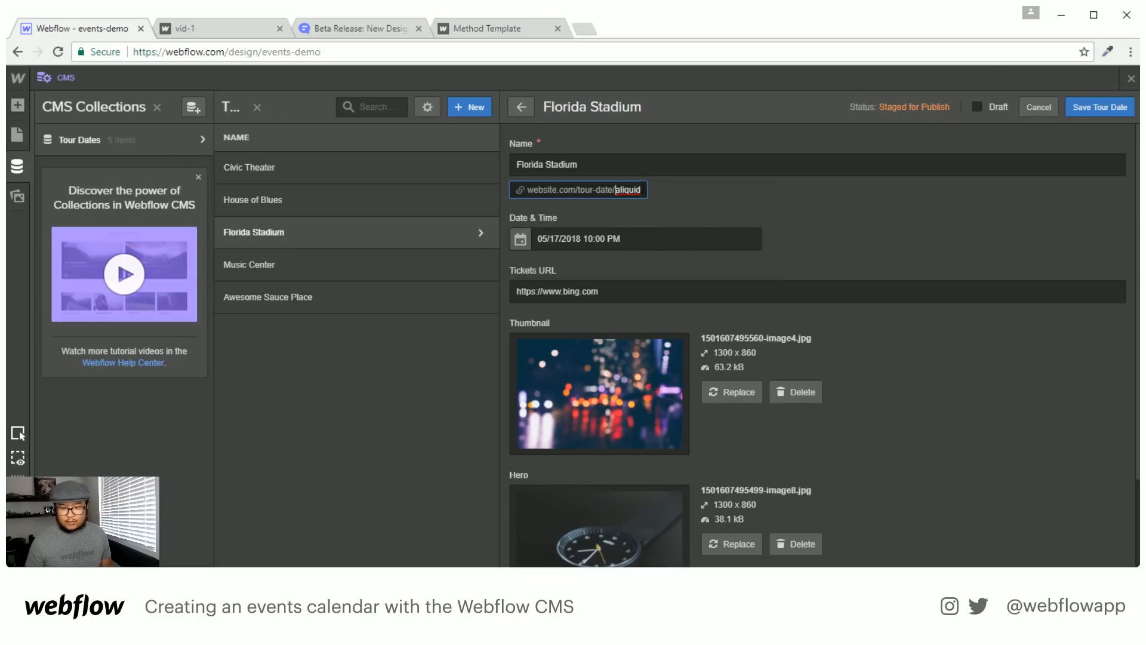
{"action": "double_click", "coordinate": [632, 190]}
{"action": "type", "text": "florida"}
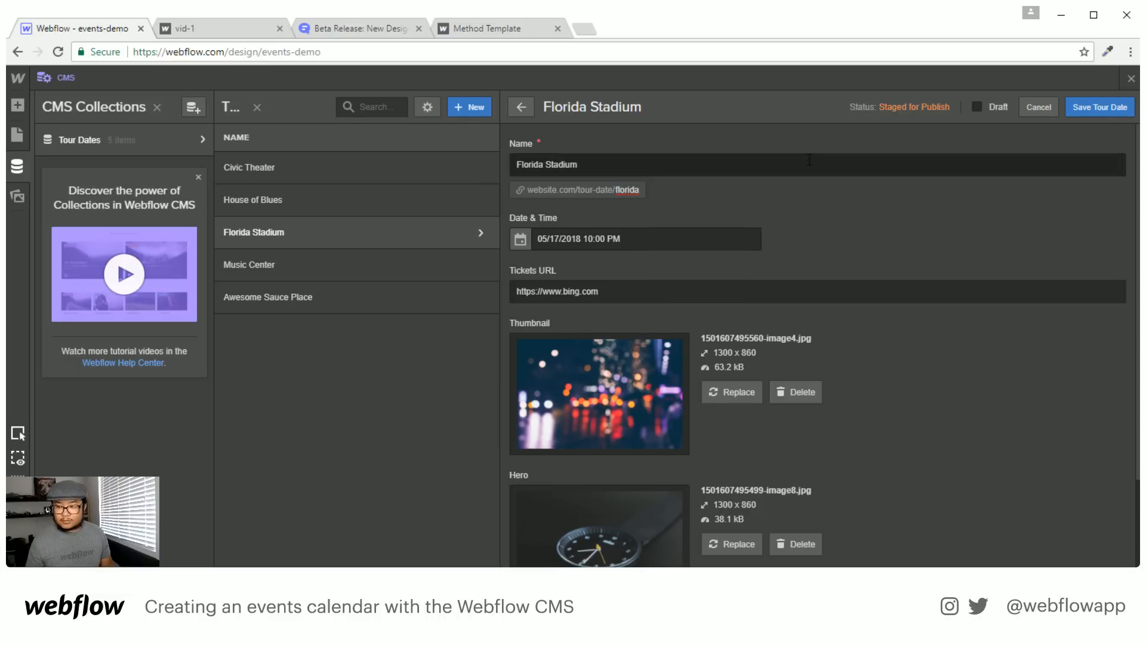
{"action": "left_click", "coordinate": [1107, 106]}
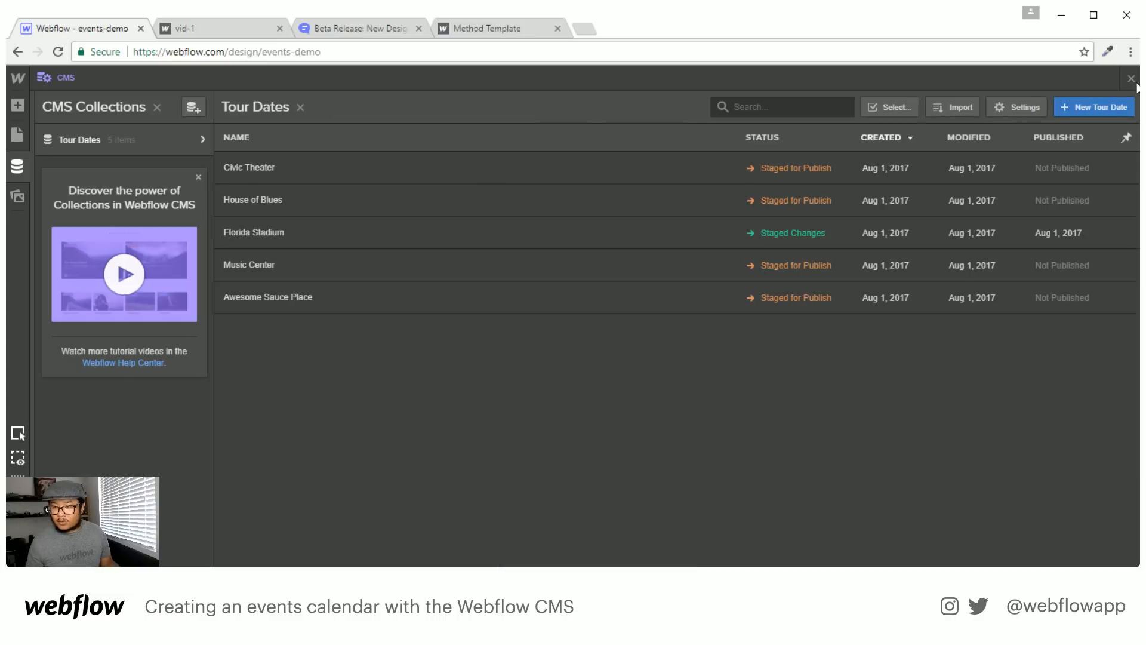
Close the CMS and publish the site to the selected domains
{"action": "left_click", "coordinate": [1132, 78]}
{"action": "left_click", "coordinate": [934, 78]}
{"action": "left_click", "coordinate": [765, 218]}
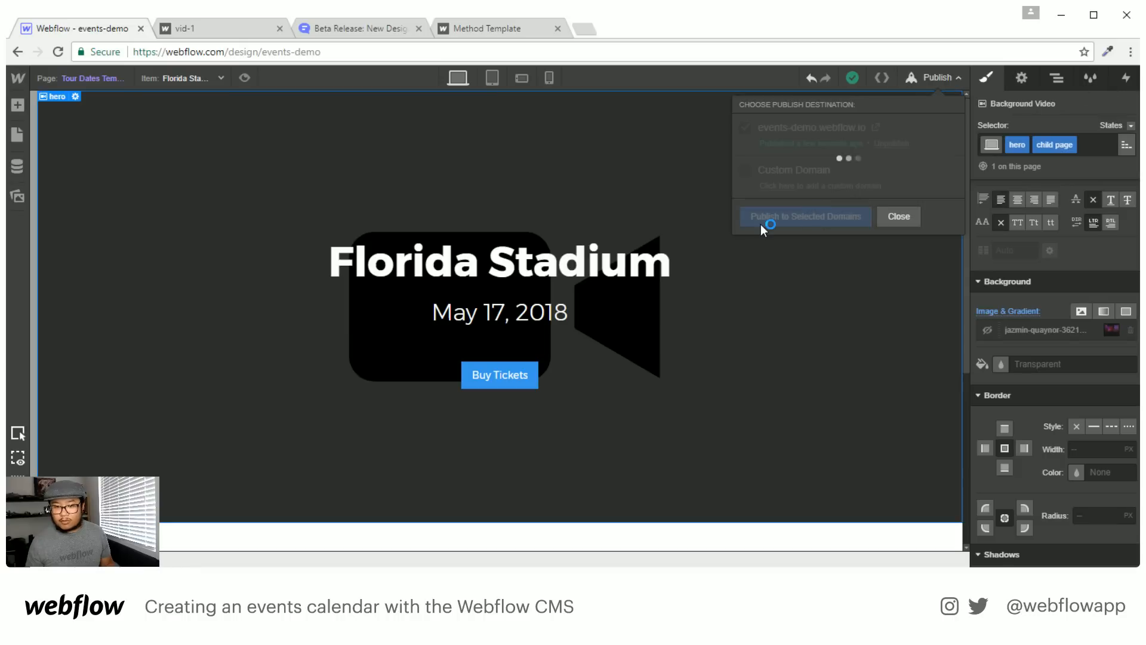
Return the live tab from the vid-1 page to the site's home page
{"action": "left_click", "coordinate": [217, 30]}
{"action": "left_click_drag", "start_coordinate": [200, 52], "coordinate": [326, 55]}
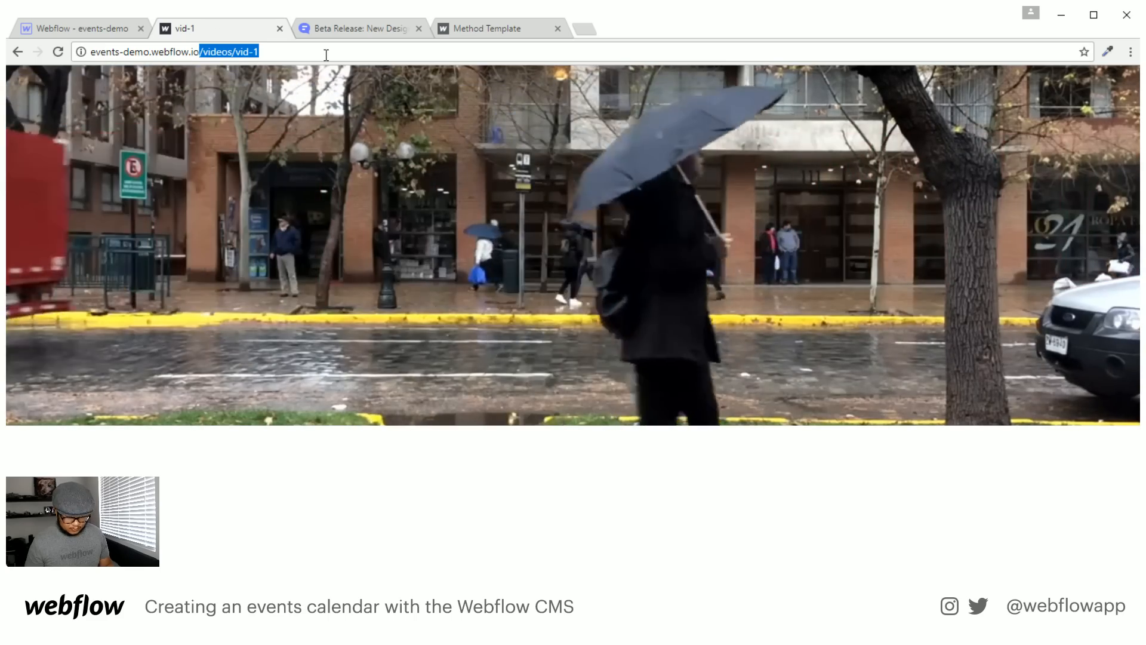
{"action": "type", "text": "/"}
{"action": "key", "text": "BackSpace"}
{"action": "key", "text": "Return"}
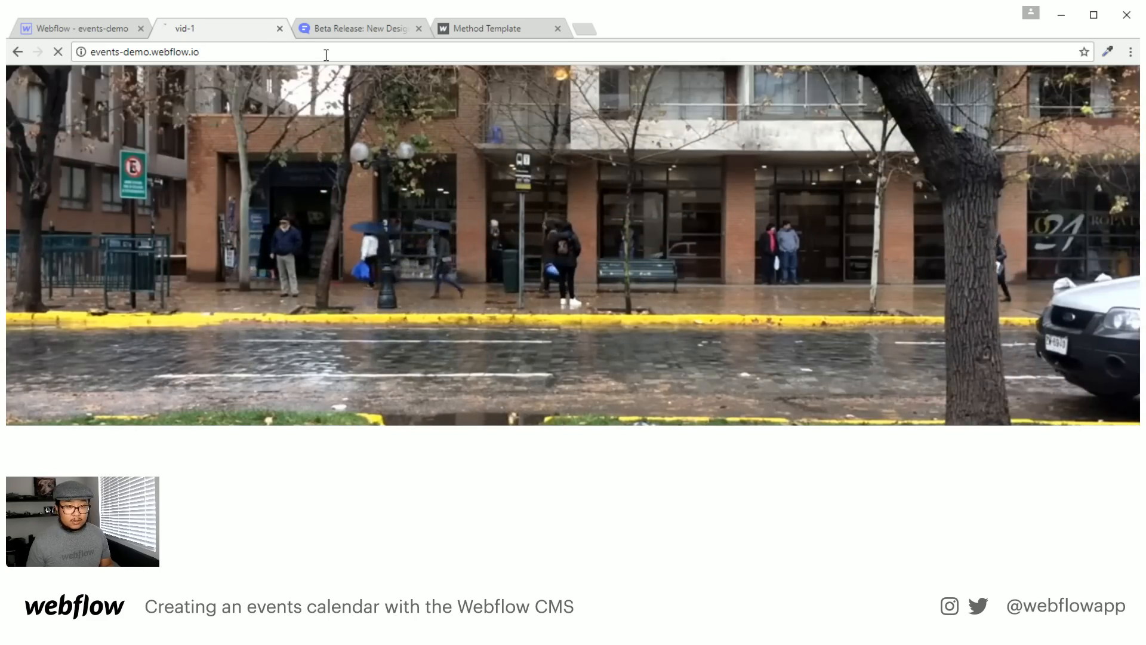
Sort events by Date (New to Old), open Florida Stadium and inspect its hero markup
{"action": "scroll", "coordinate": [582, 410], "scroll_direction": "down", "scroll_amount": 4}
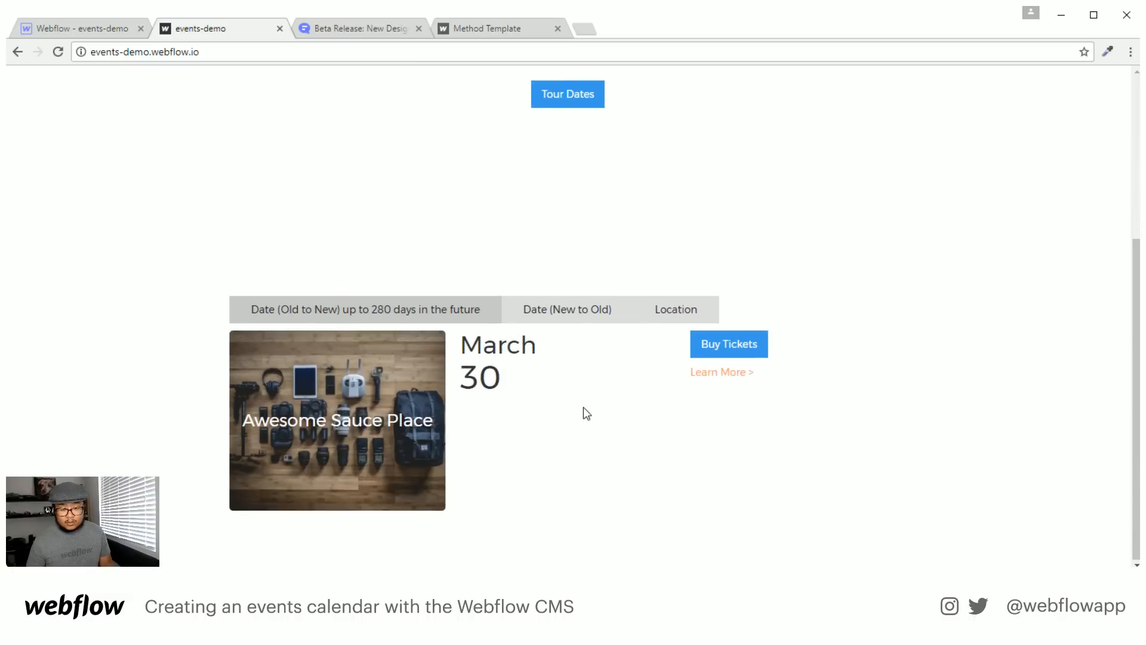
{"action": "left_click", "coordinate": [579, 310]}
{"action": "scroll", "coordinate": [675, 436], "scroll_direction": "down", "scroll_amount": 3}
{"action": "scroll", "coordinate": [671, 448], "scroll_direction": "down", "scroll_amount": 6}
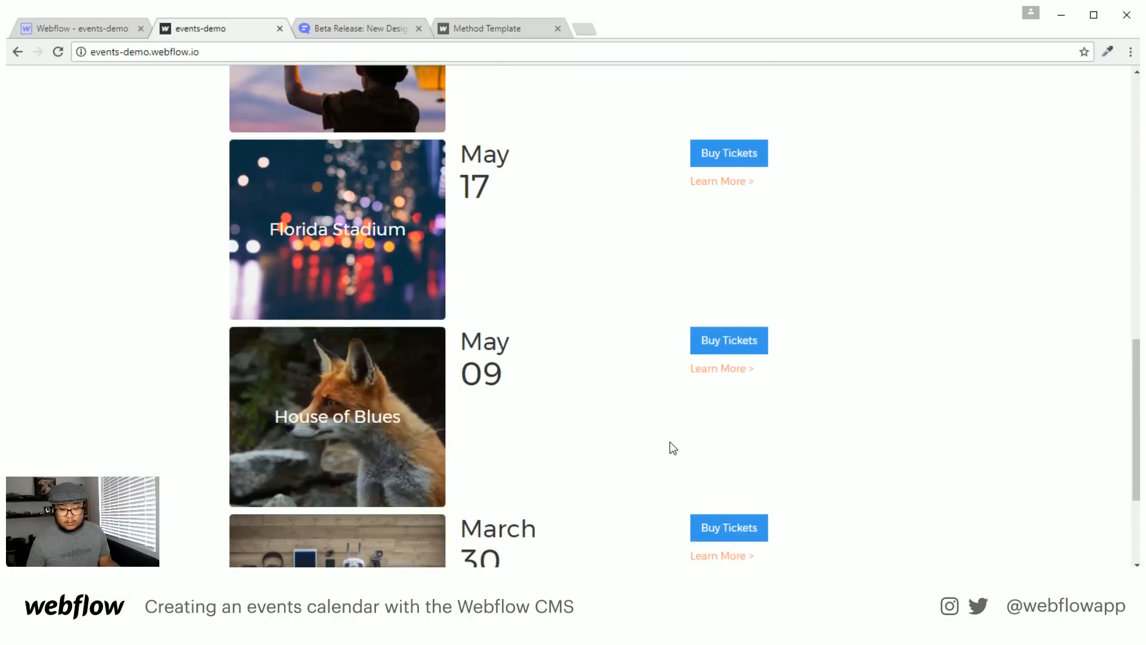
{"action": "left_click", "coordinate": [716, 174]}
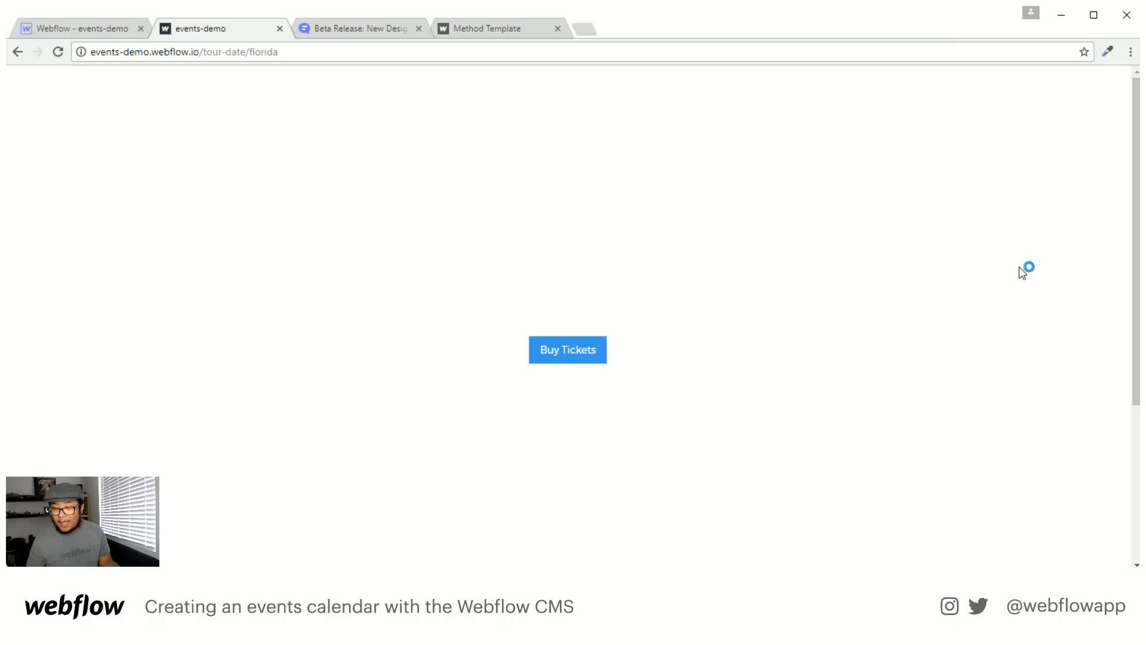
{"action": "right_click", "coordinate": [914, 239]}
{"action": "left_click", "coordinate": [958, 443]}
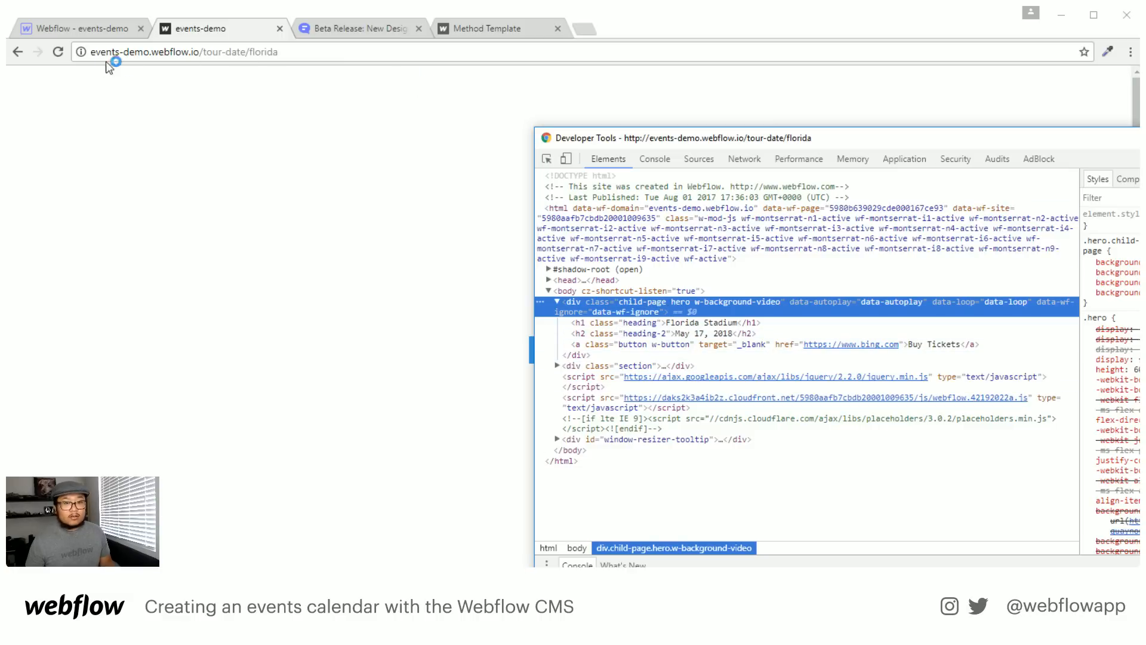
Load the live /videos/vid-1 page and inspect its background video
{"action": "left_click", "coordinate": [17, 51]}
{"action": "left_click", "coordinate": [224, 52]}
{"action": "left_click", "coordinate": [225, 52]}
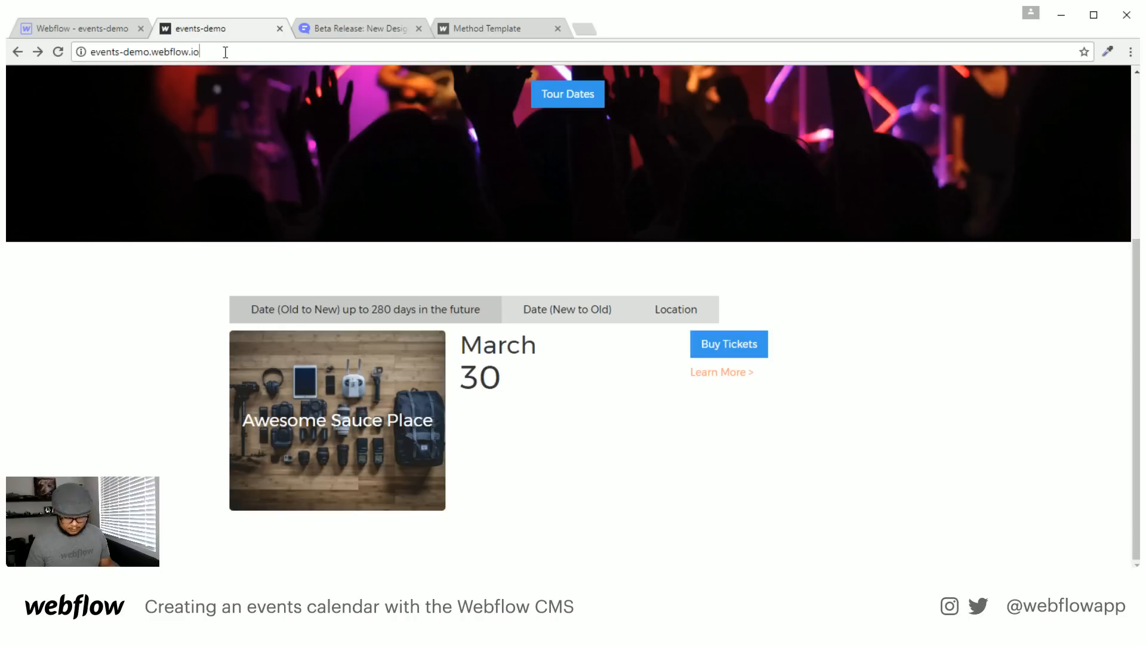
{"action": "type", "text": "/vide"}
{"action": "key", "text": "Return"}
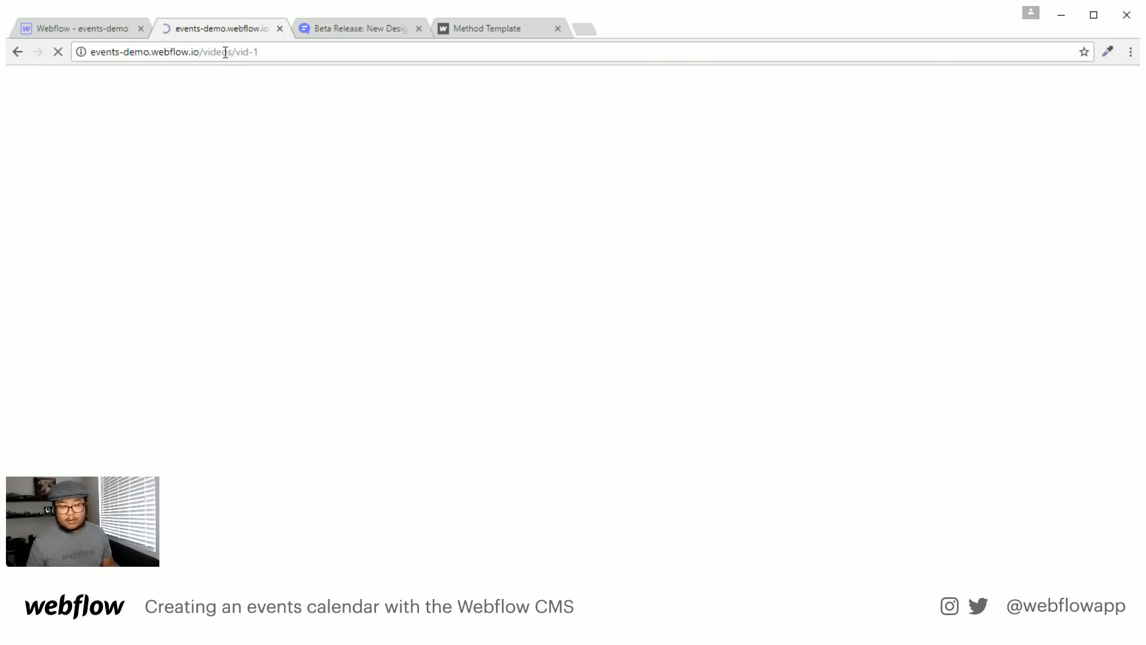
{"action": "right_click", "coordinate": [759, 281]}
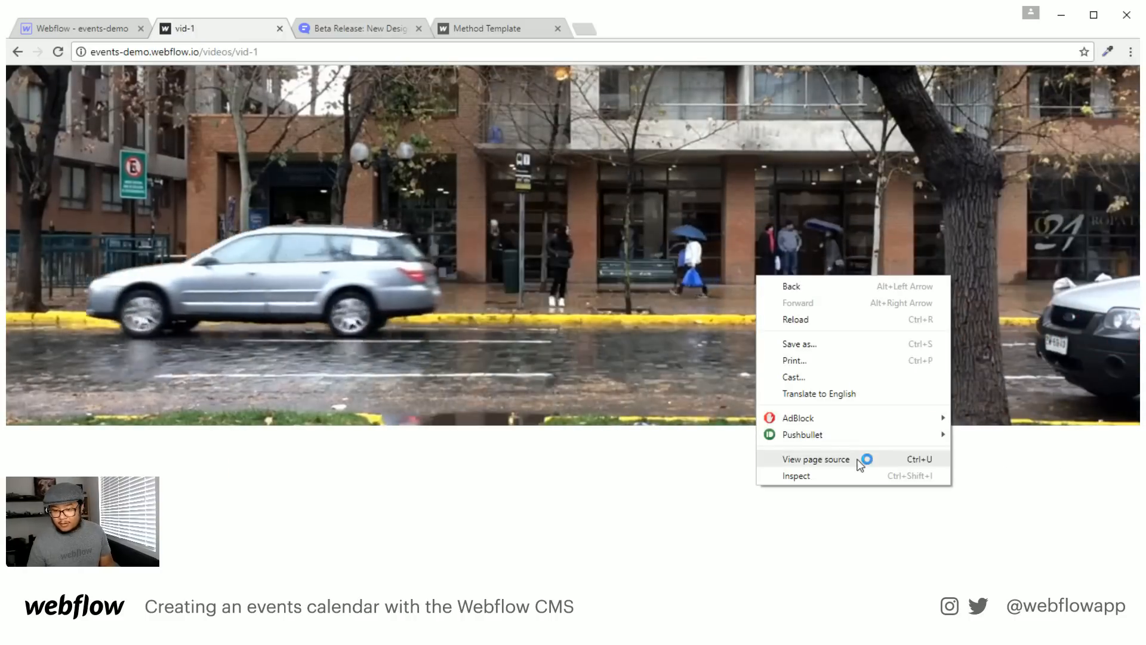
{"action": "left_click", "coordinate": [863, 472]}
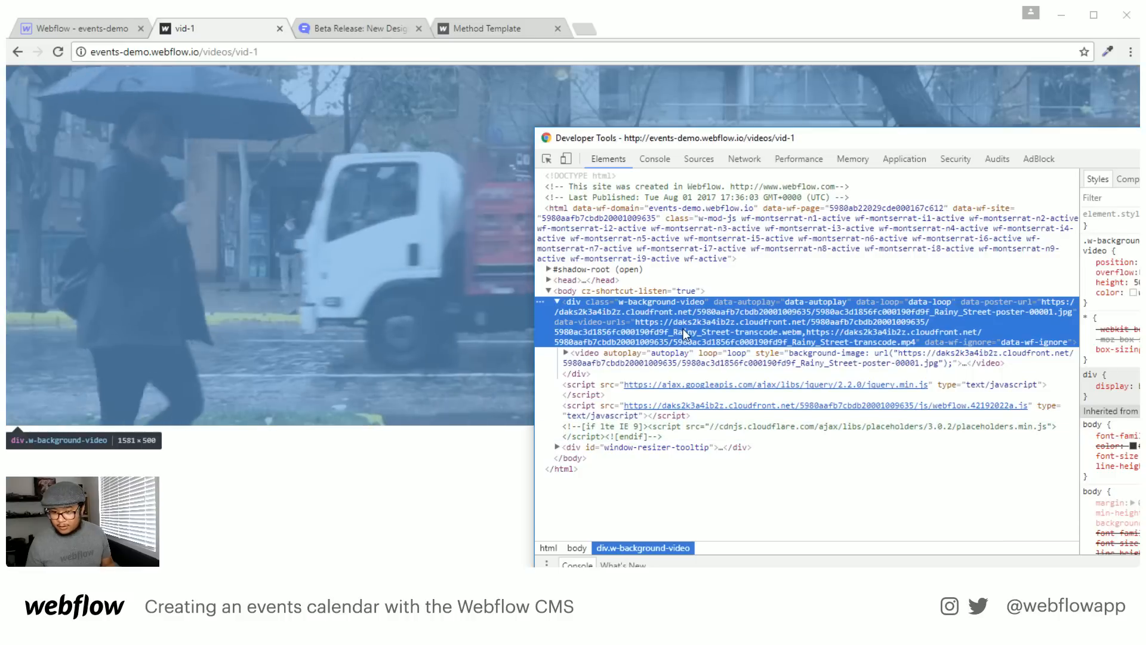
Expand the video element and copy its outer HTML
{"action": "right_click", "coordinate": [683, 329]}
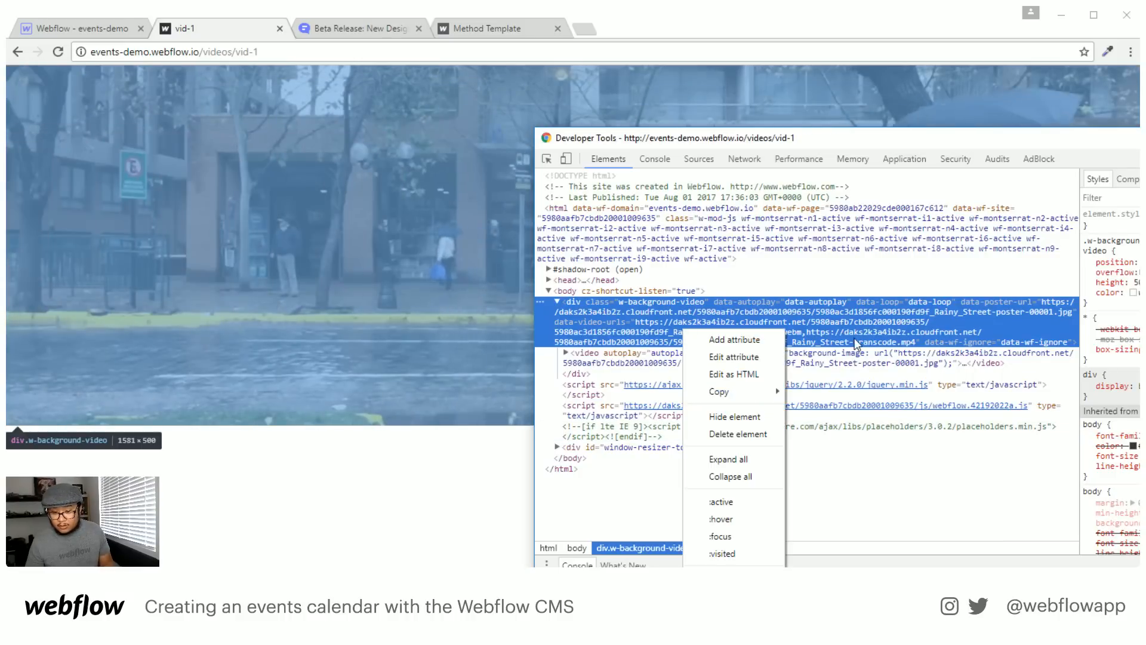
{"action": "left_click", "coordinate": [855, 315]}
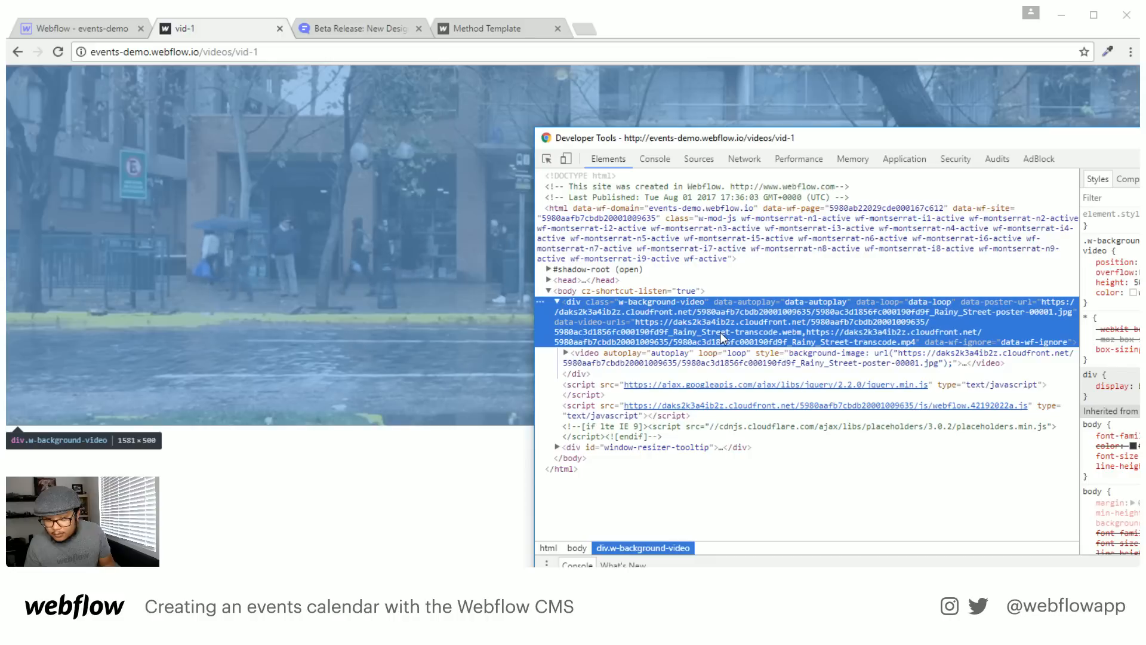
{"action": "left_click", "coordinate": [643, 359]}
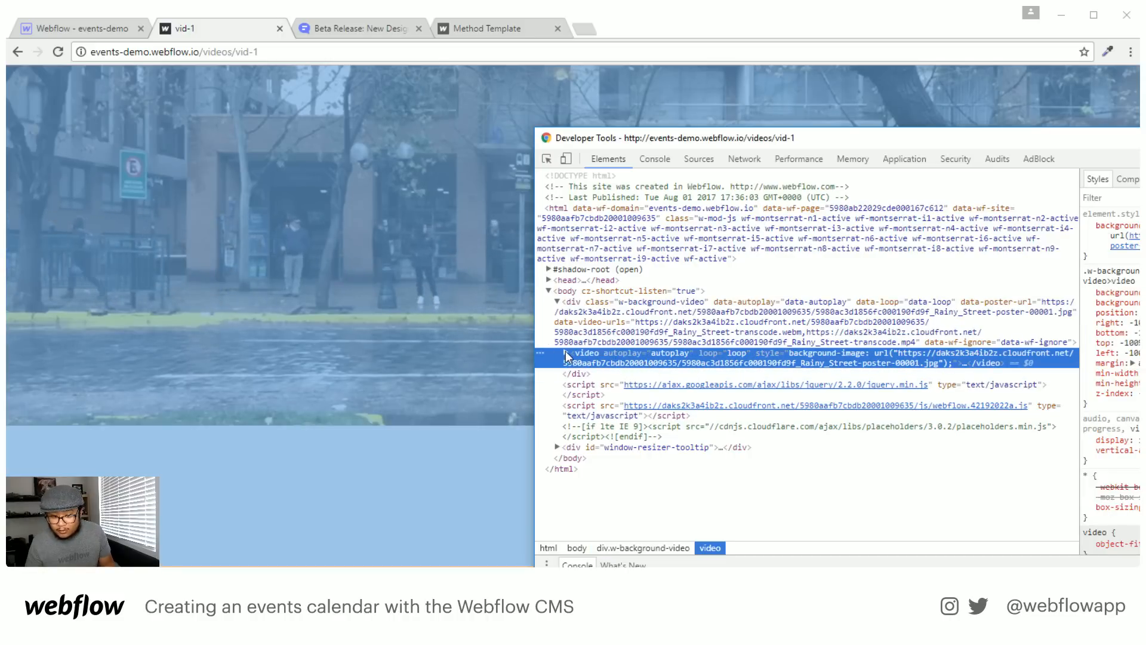
{"action": "left_click", "coordinate": [565, 353]}
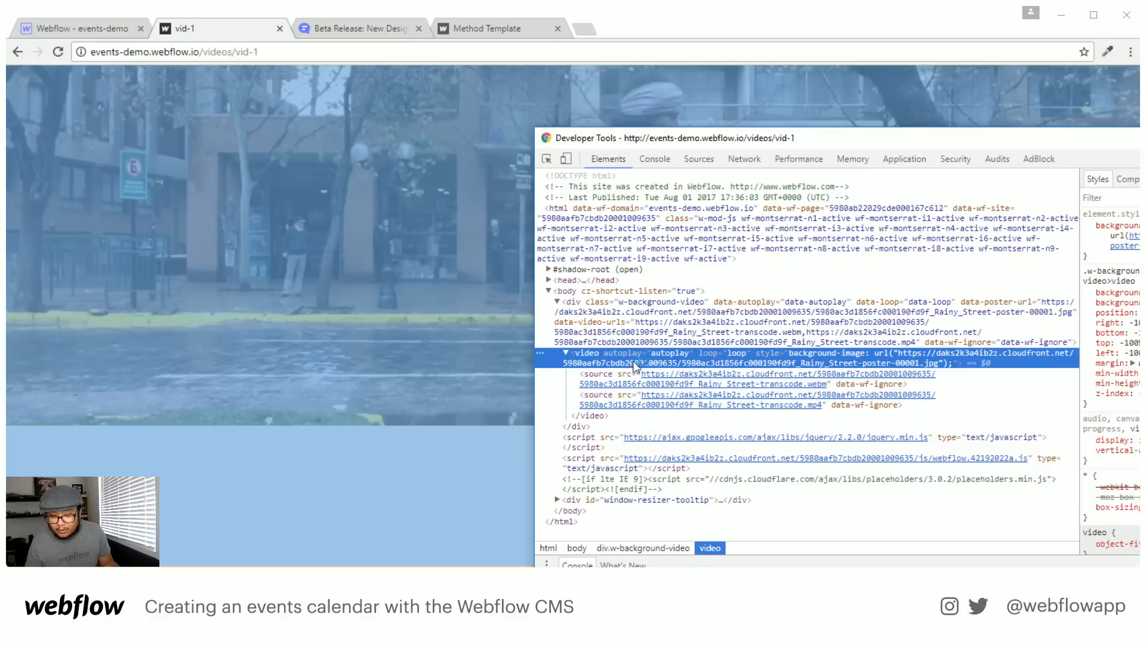
{"action": "right_click", "coordinate": [595, 358]}
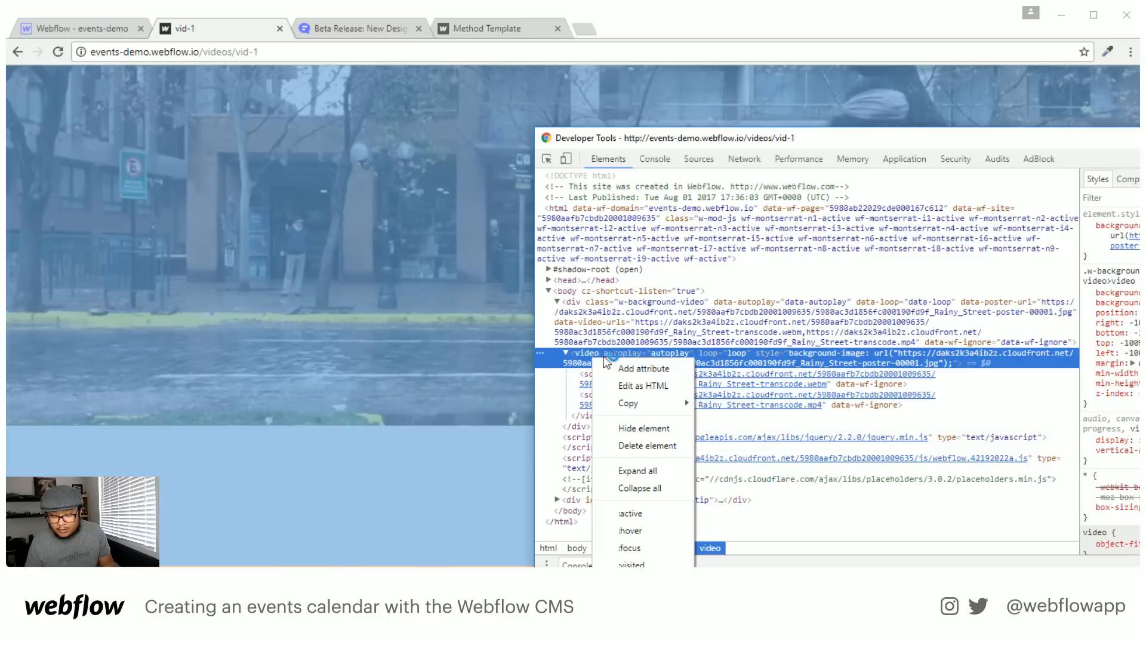
{"action": "mouse_move", "coordinate": [646, 405]}
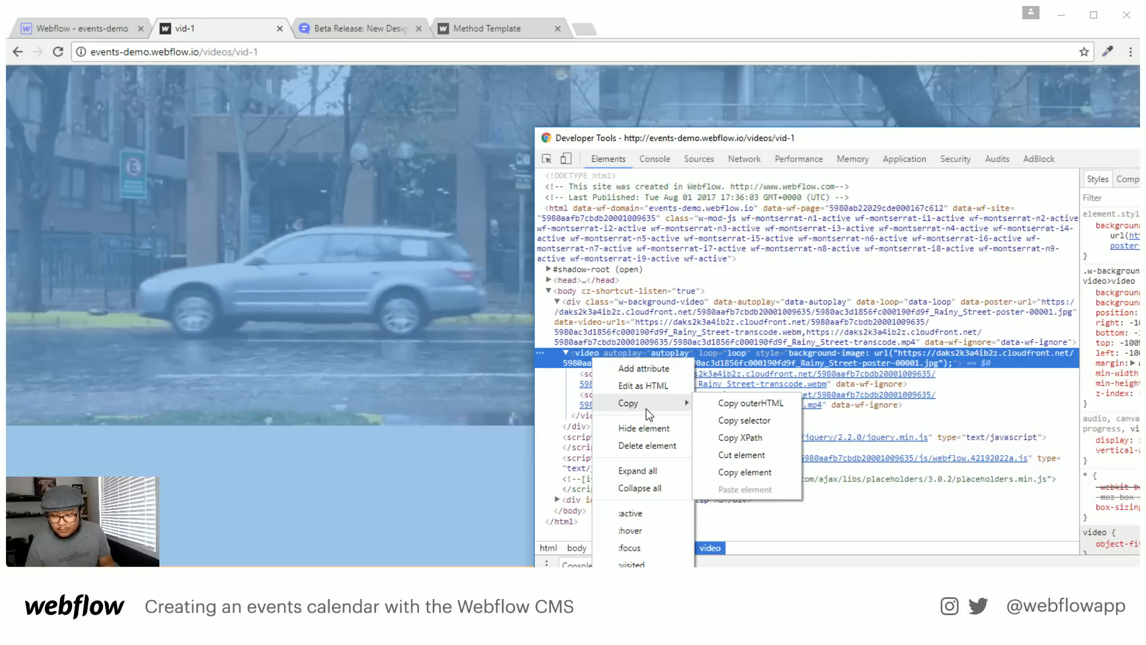
{"action": "left_click", "coordinate": [765, 405]}
{"action": "left_click", "coordinate": [89, 45]}
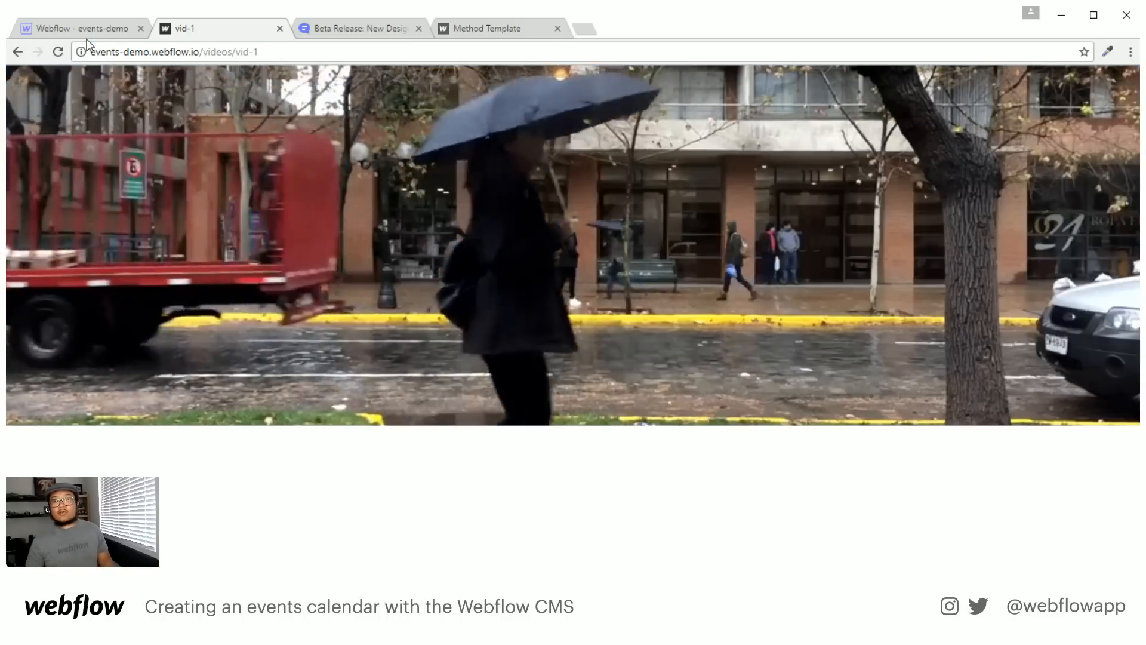
Show the Tour Dates Template's Navigator and Add panel, then select the inspector's background-video div
{"action": "left_click", "coordinate": [88, 31]}
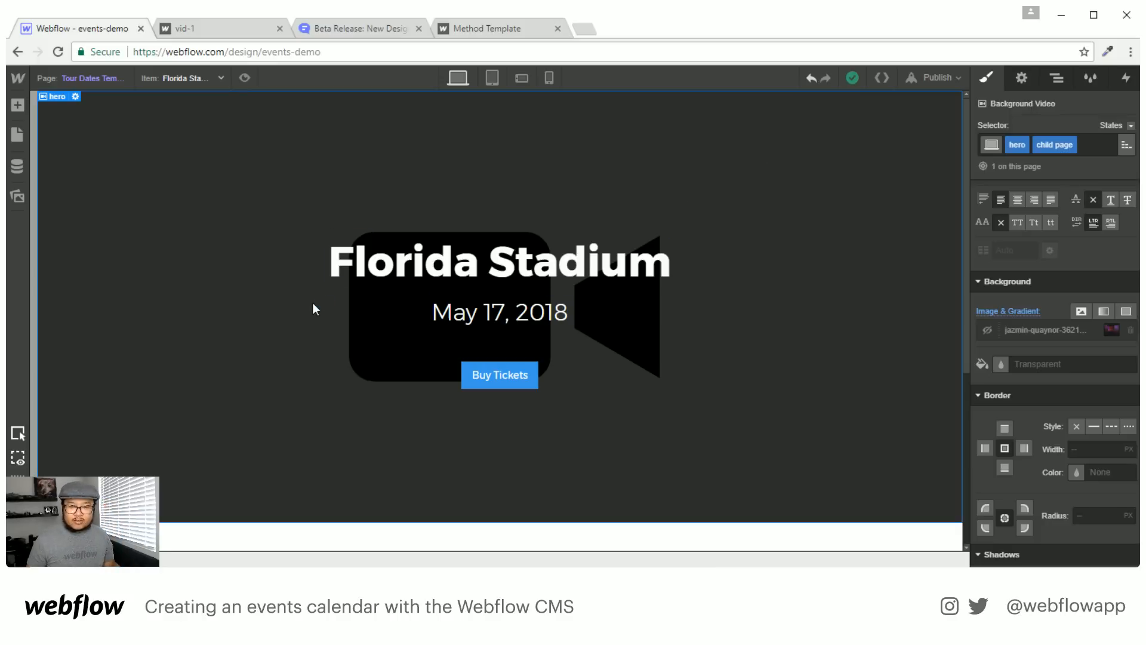
{"action": "left_click", "coordinate": [1057, 81]}
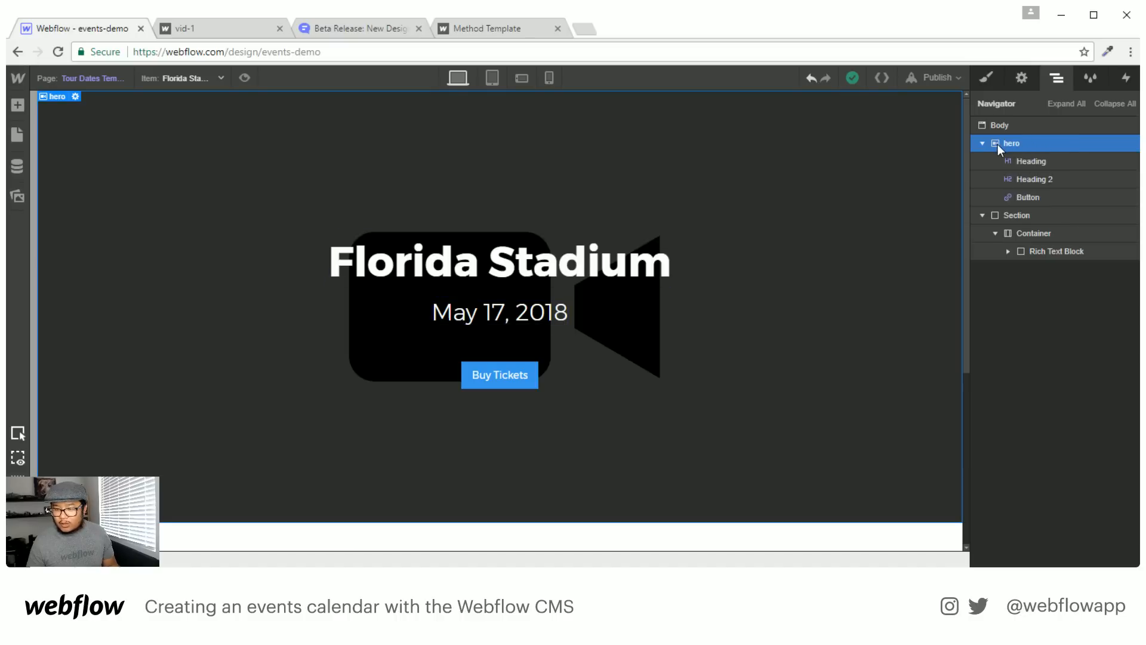
{"action": "key", "text": "a"}
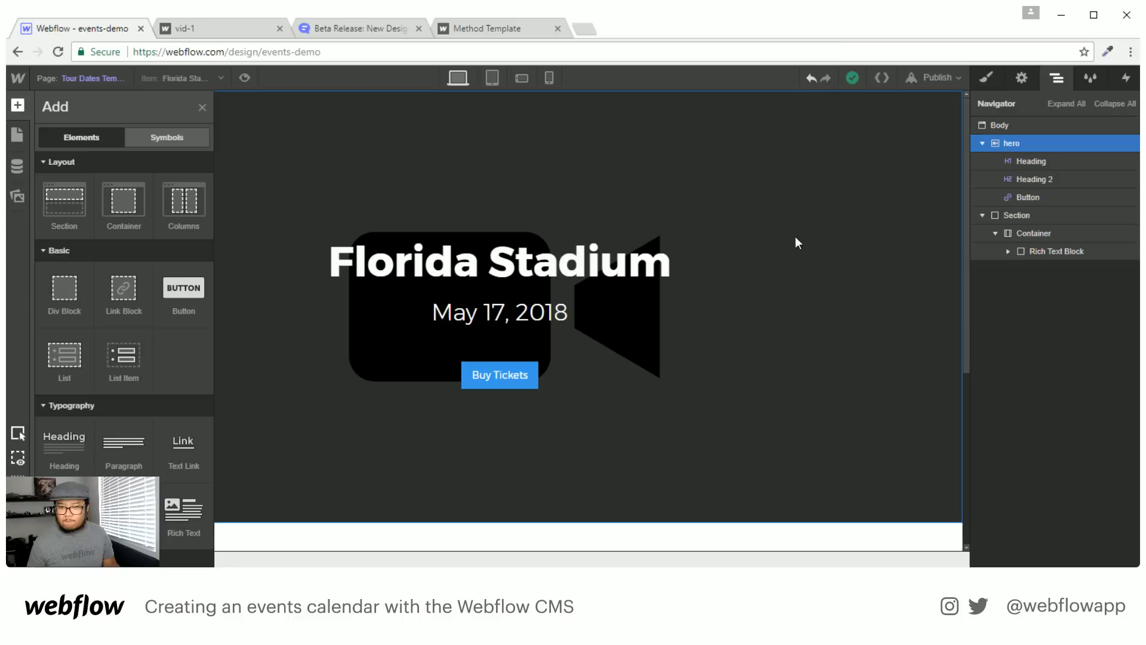
{"action": "key", "text": "alt+Tab"}
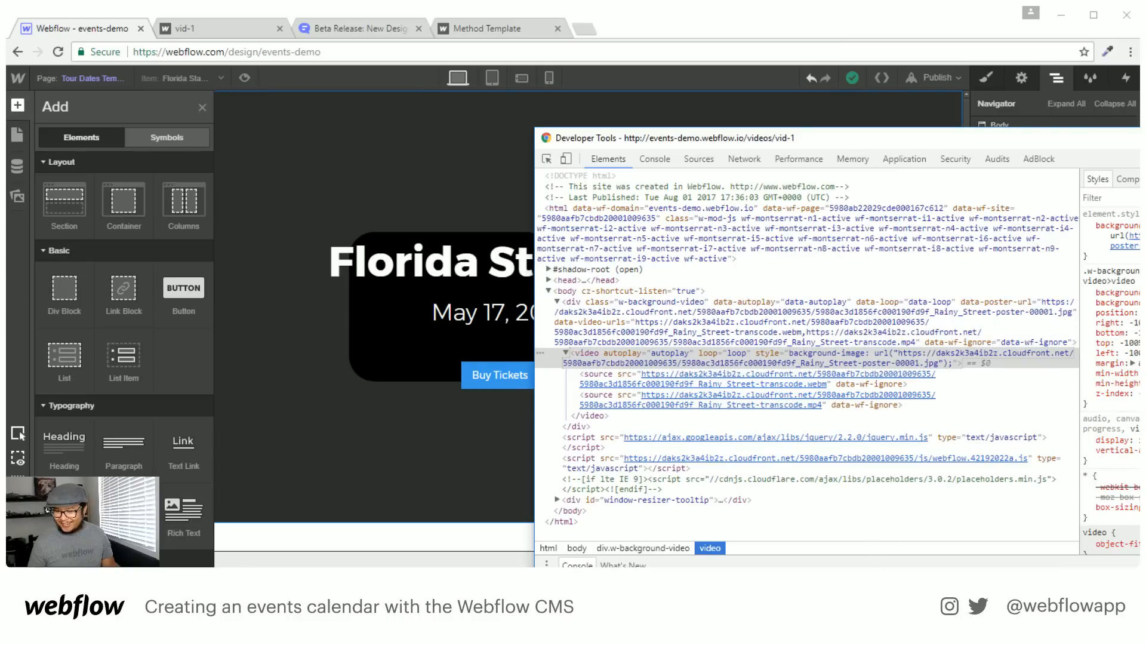
{"action": "key", "text": "alt+Tab"}
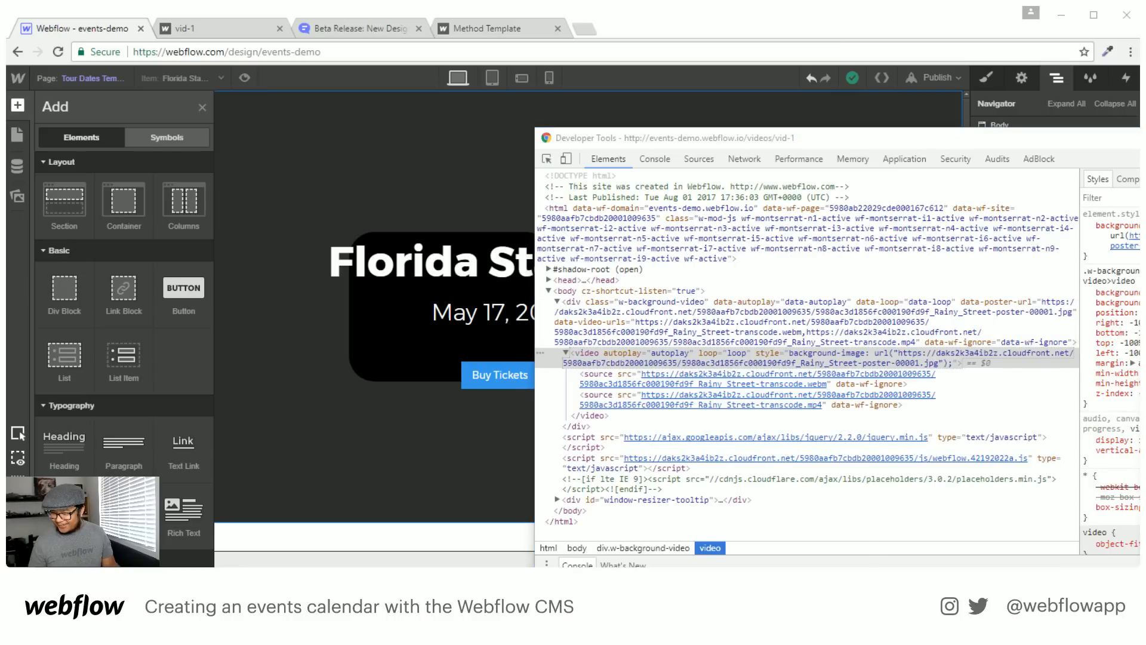
{"action": "left_click", "coordinate": [649, 313]}
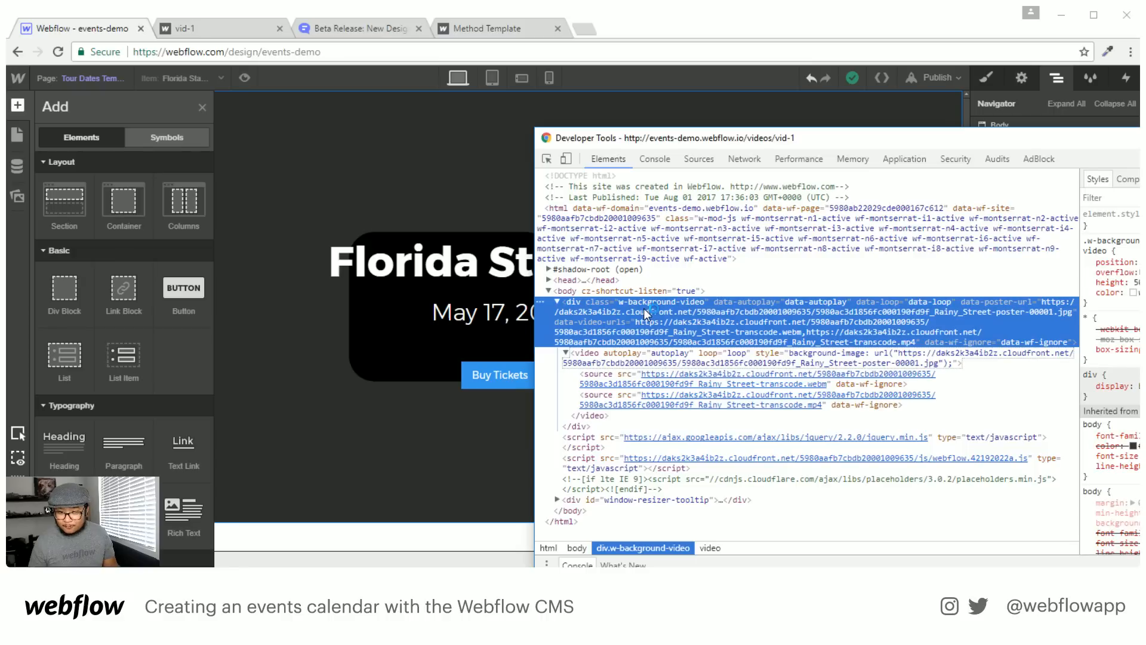
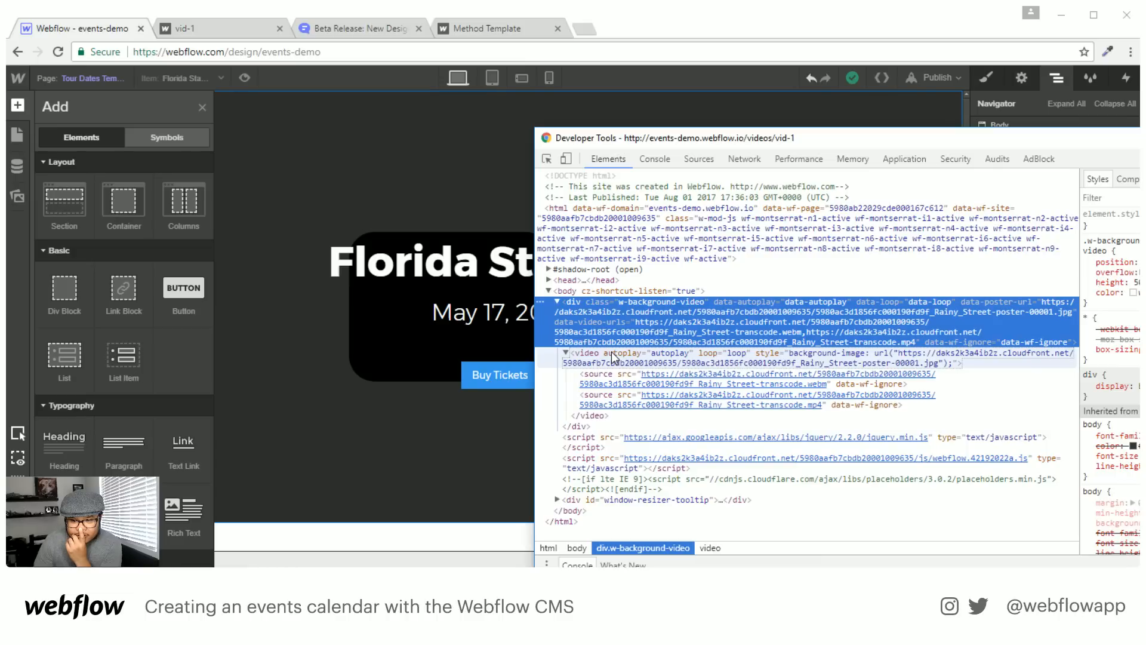
Copy the background-video element's outer HTML from DevTools and bring up the Designer's Add panel
{"action": "right_click", "coordinate": [625, 321]}
{"action": "mouse_move", "coordinate": [698, 391]}
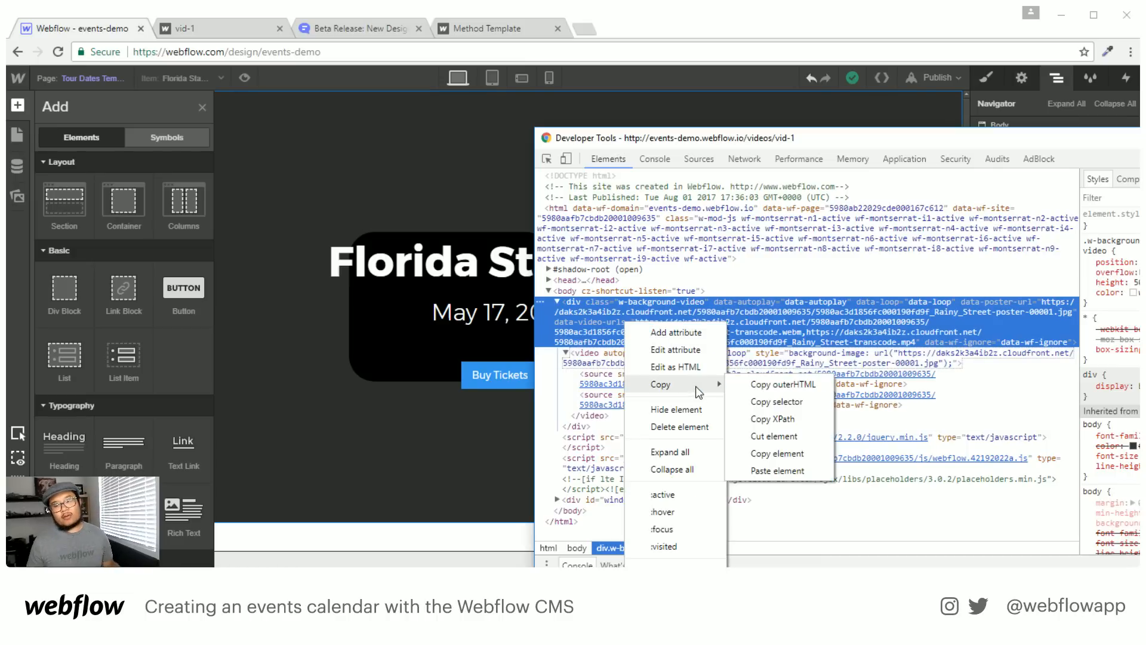
{"action": "left_click", "coordinate": [784, 385]}
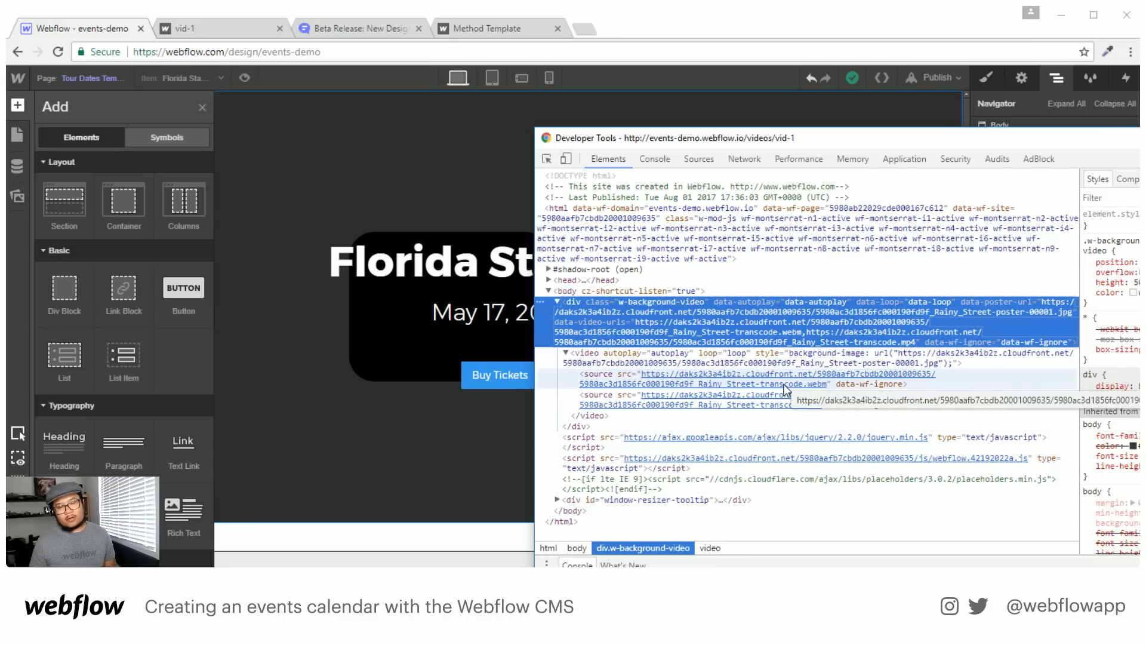
{"action": "left_click", "coordinate": [384, 216]}
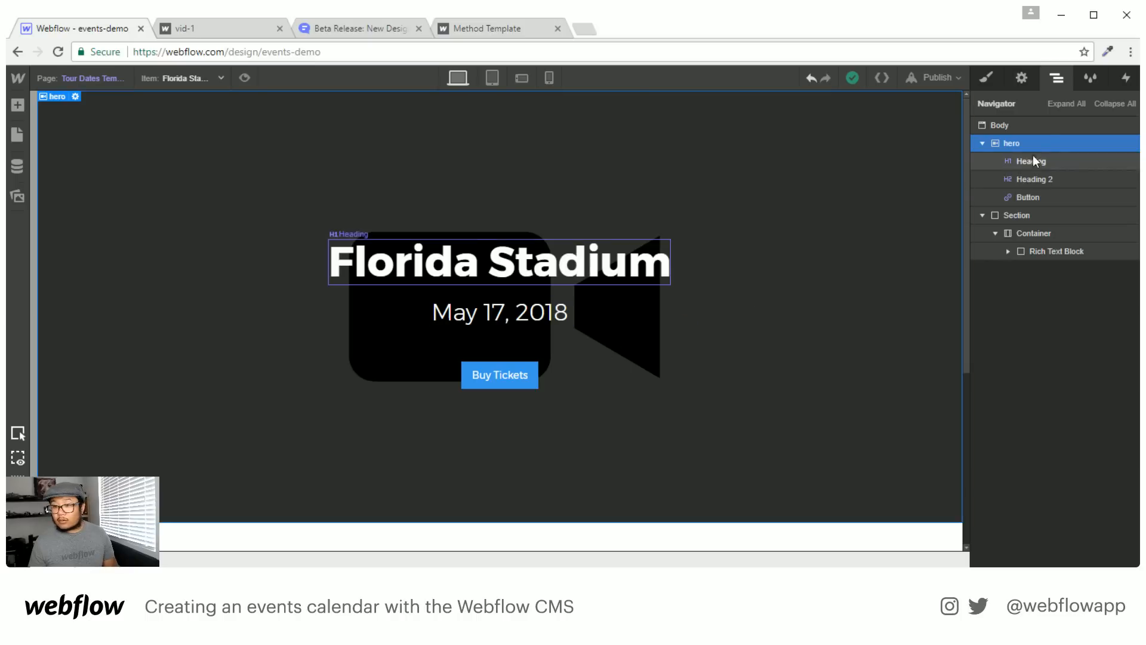
{"action": "key", "text": "a"}
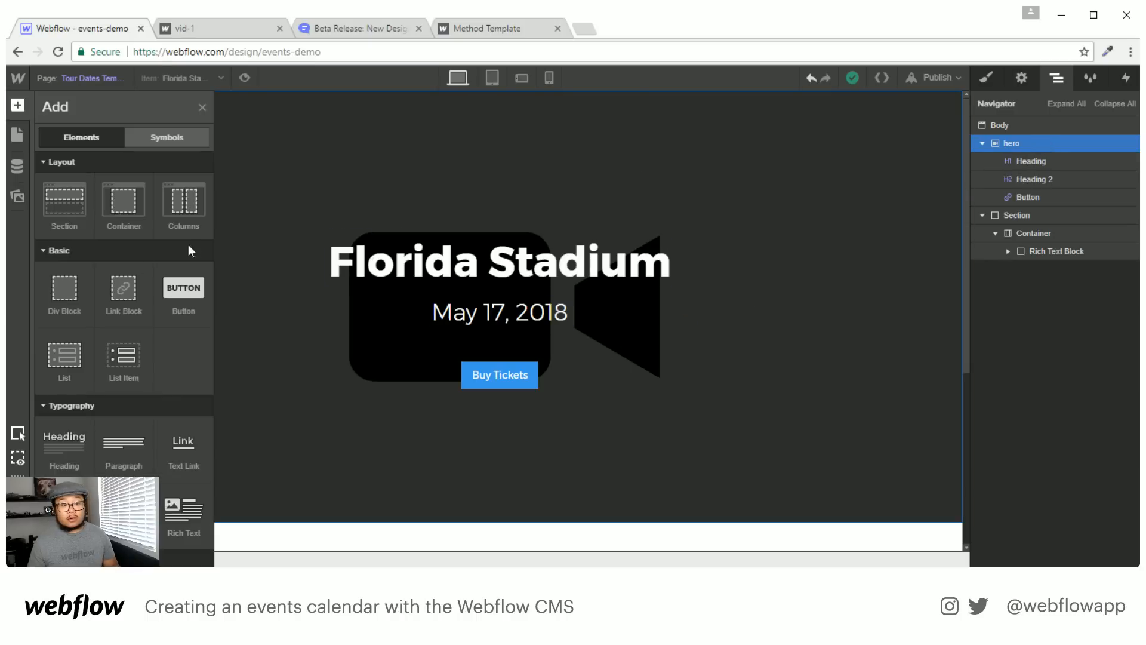
Reselect div.w-background-video in DevTools, copy its outerHTML again, and reopen the Add panel
{"action": "key", "text": "alt+Tab"}
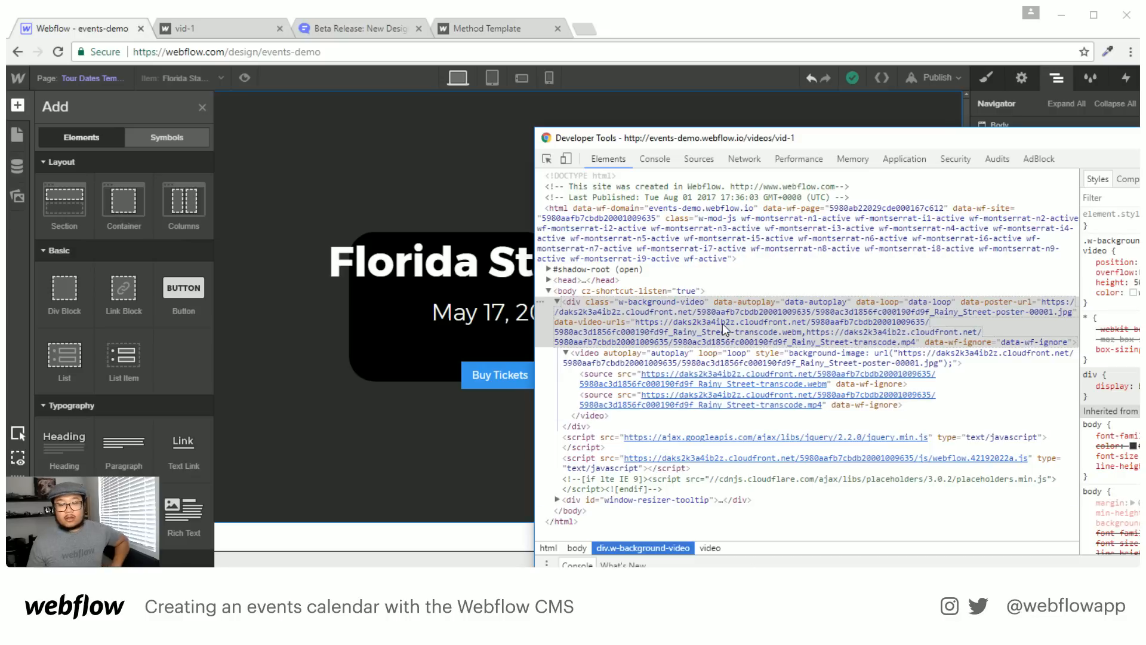
{"action": "left_click", "coordinate": [726, 327]}
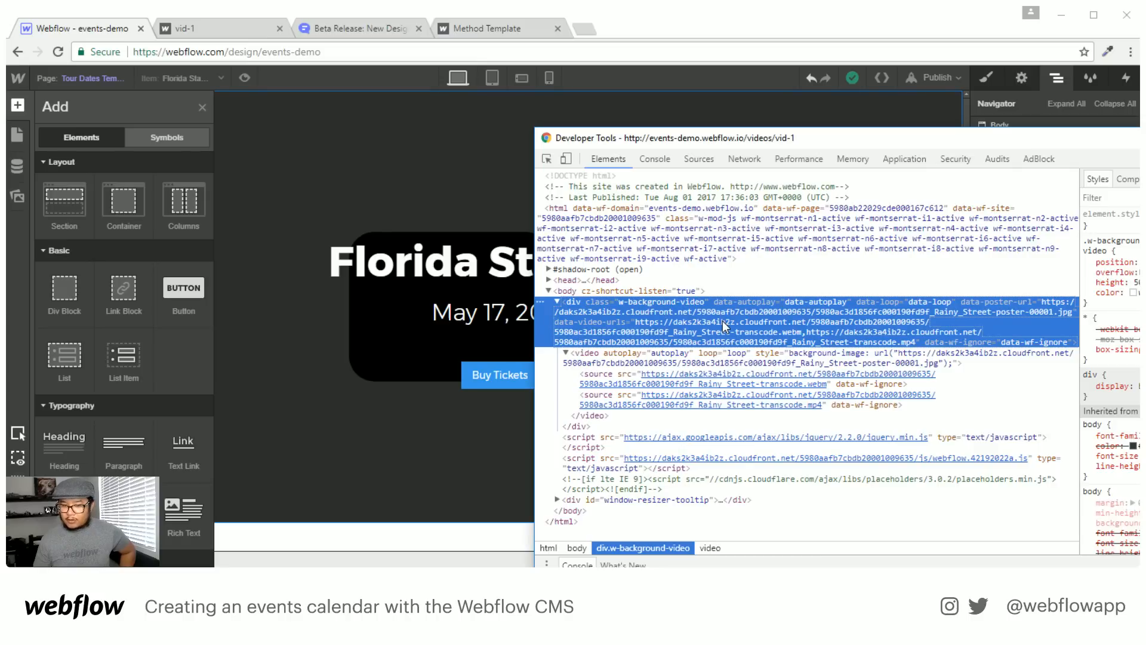
{"action": "right_click", "coordinate": [673, 337]}
{"action": "mouse_move", "coordinate": [745, 395]}
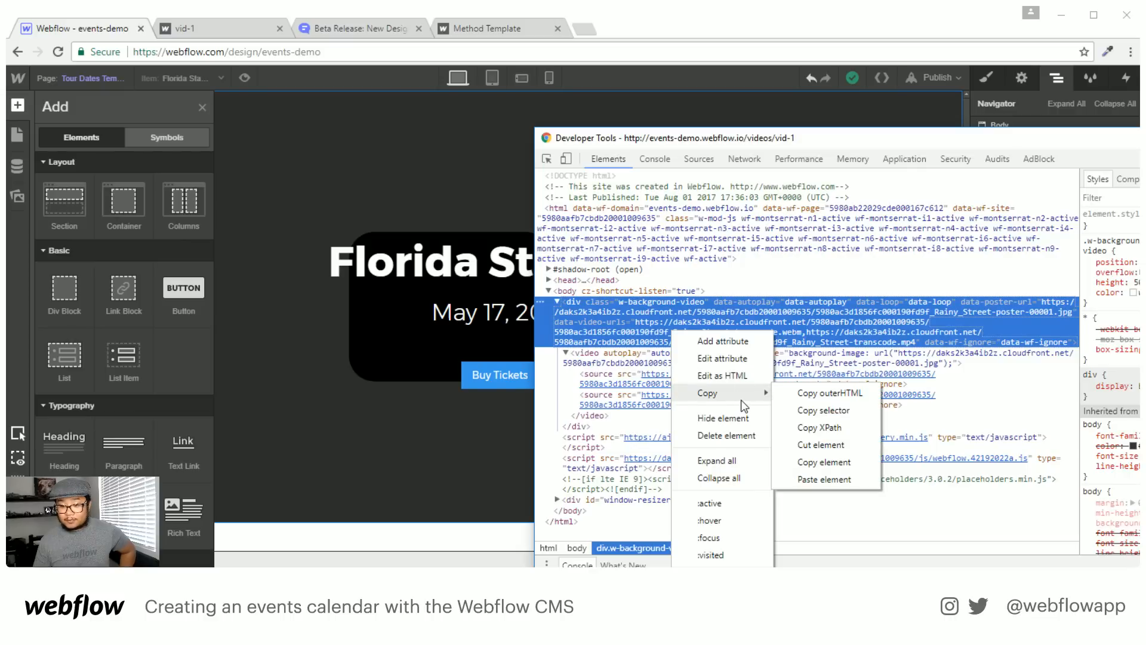
{"action": "left_click", "coordinate": [812, 394]}
{"action": "left_click", "coordinate": [480, 207]}
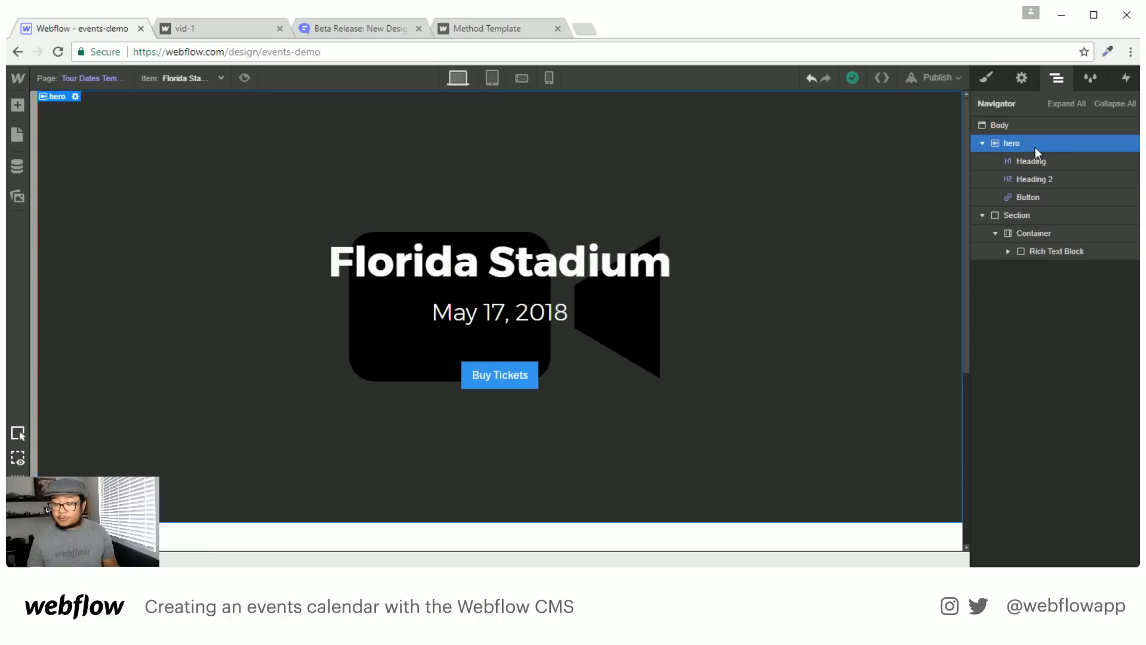
{"action": "key", "text": "a"}
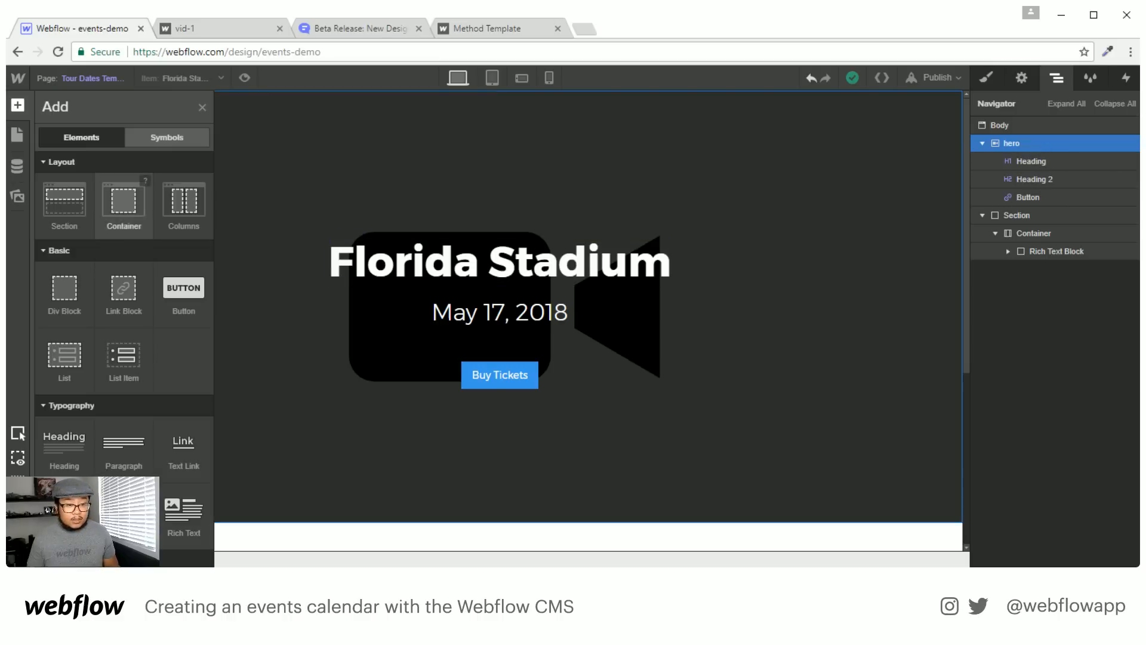
{"action": "scroll", "coordinate": [124, 445], "scroll_direction": "down", "scroll_amount": 11}
Drop an HTML Embed above the hero, paste the copied video outerHTML, and save it
{"action": "left_click_drag", "start_coordinate": [123, 533], "coordinate": [1072, 179]}
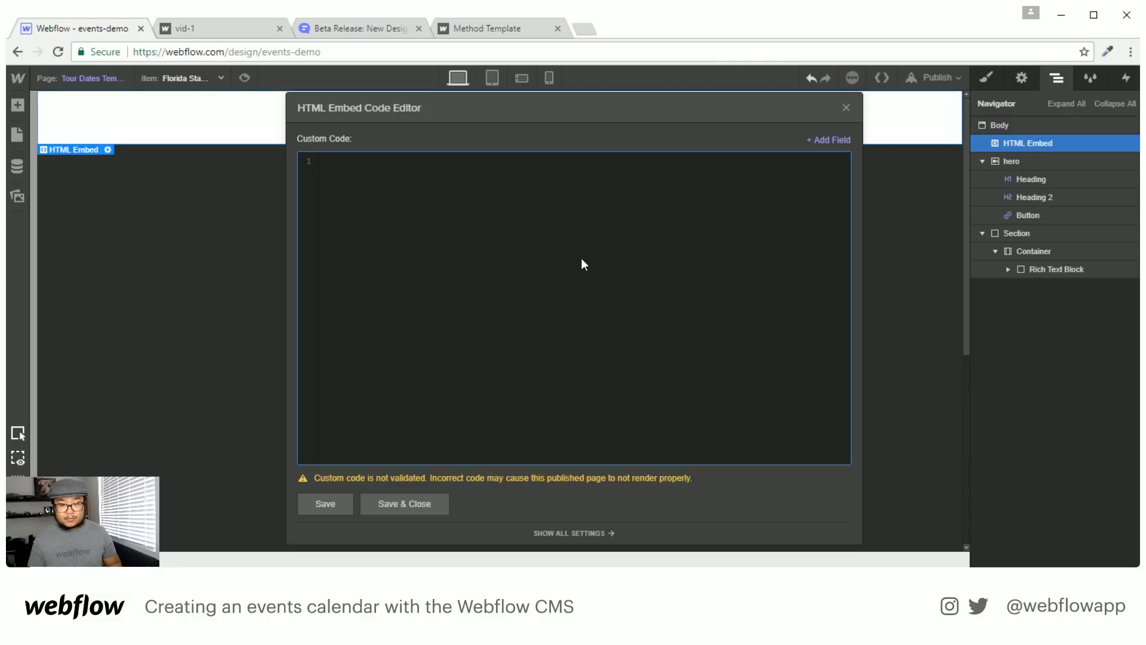
{"action": "key", "text": "ctrl+v"}
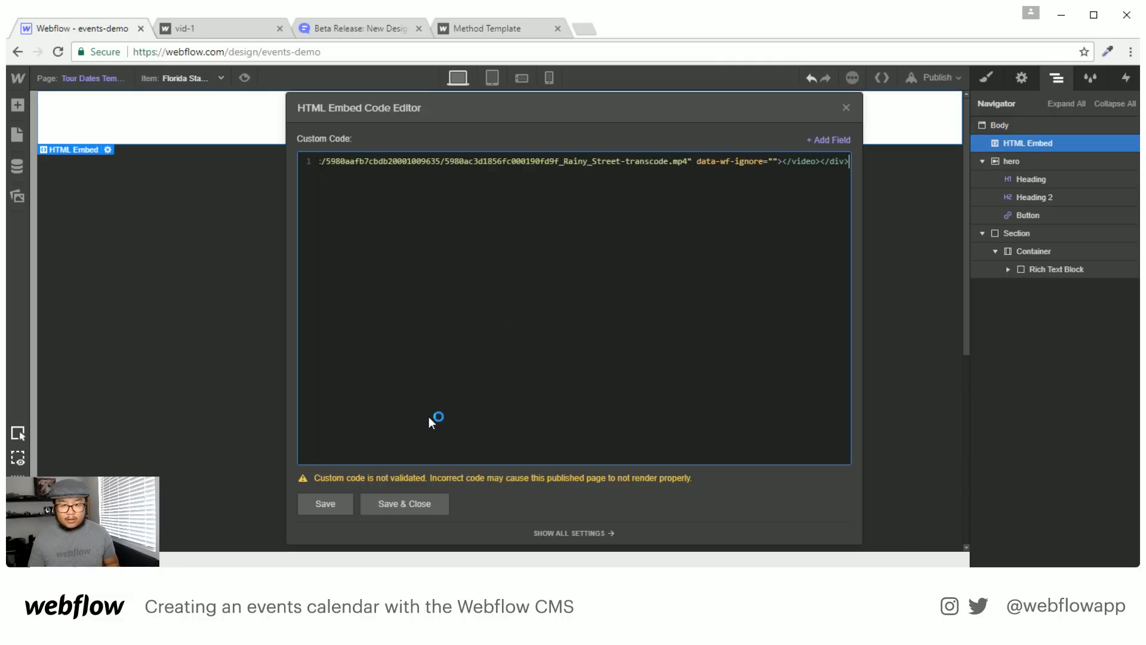
{"action": "left_click", "coordinate": [413, 507]}
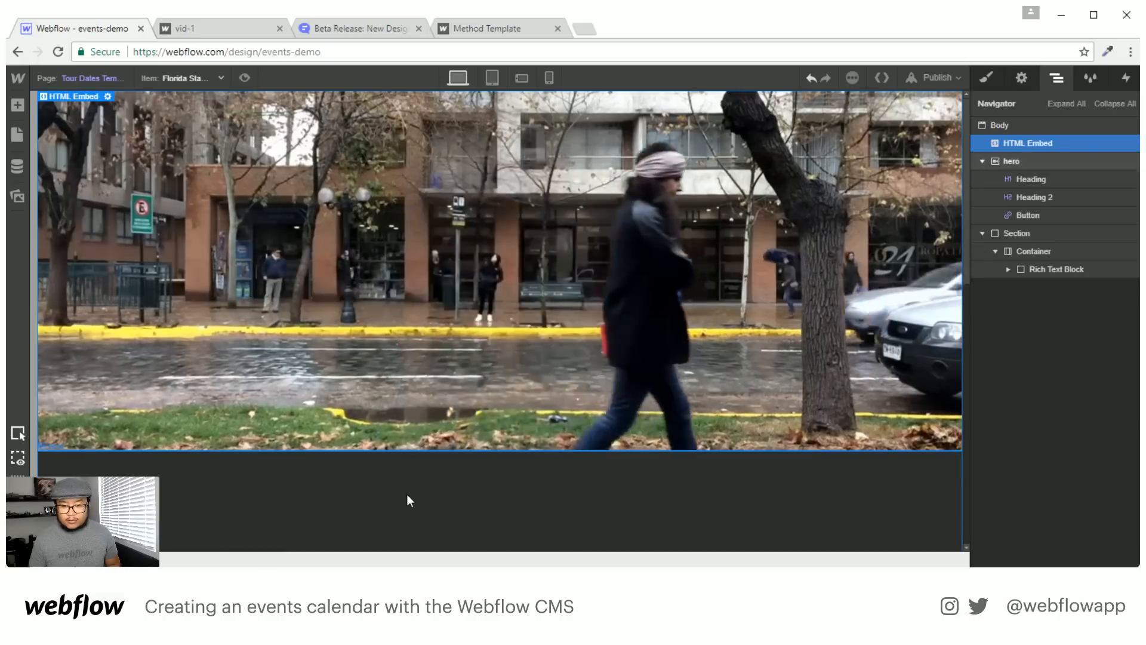
{"action": "scroll", "coordinate": [769, 314], "scroll_direction": "down", "scroll_amount": 5}
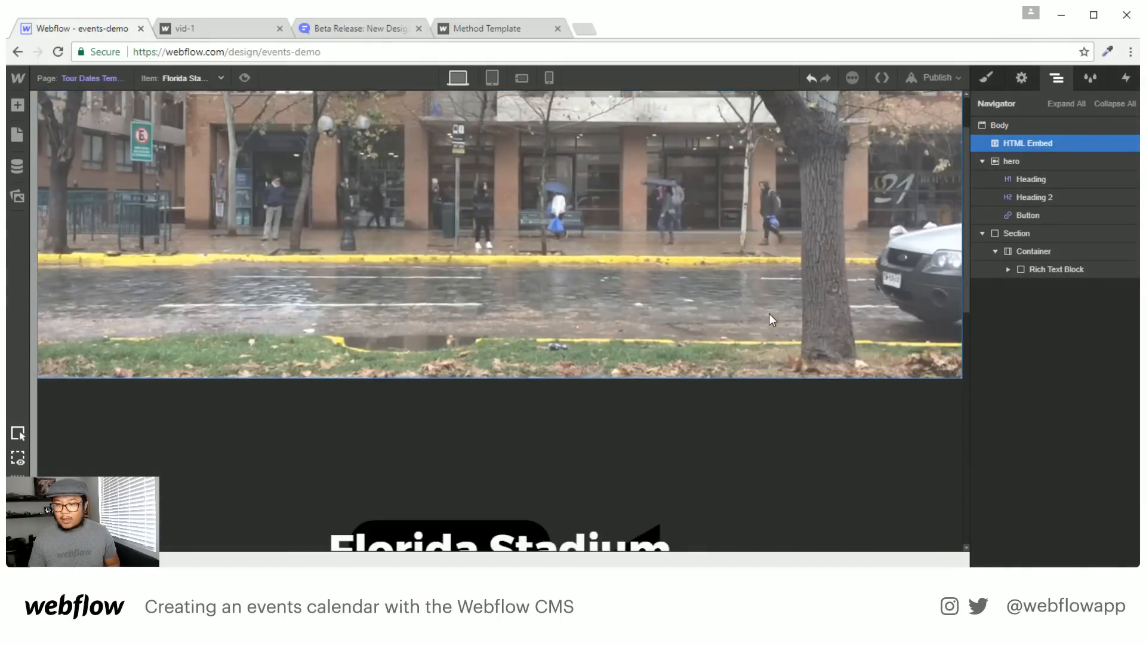
{"action": "scroll", "coordinate": [769, 314], "scroll_direction": "up", "scroll_amount": 5}
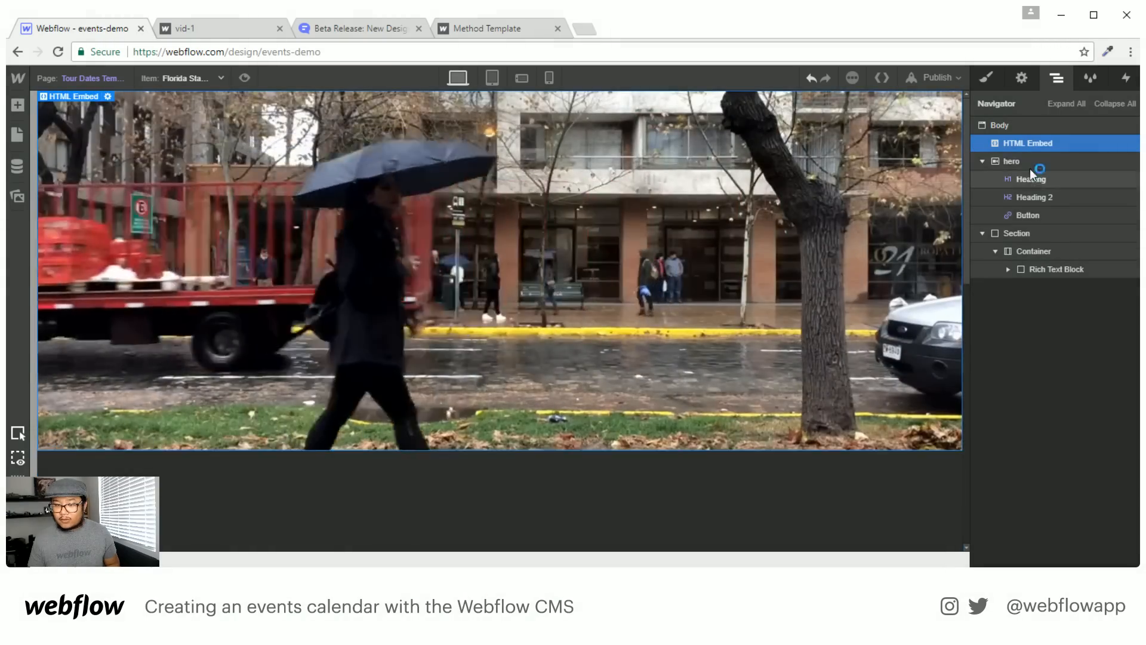
{"action": "scroll", "coordinate": [736, 358], "scroll_direction": "down", "scroll_amount": 3}
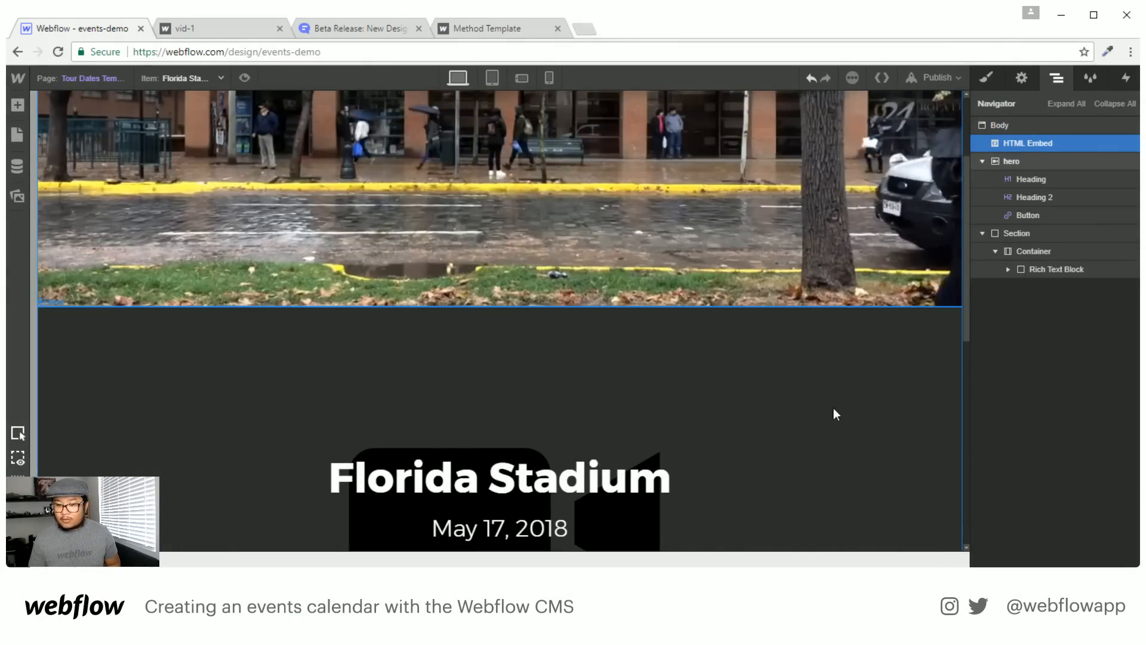
{"action": "scroll", "coordinate": [639, 257], "scroll_direction": "up", "scroll_amount": 3}
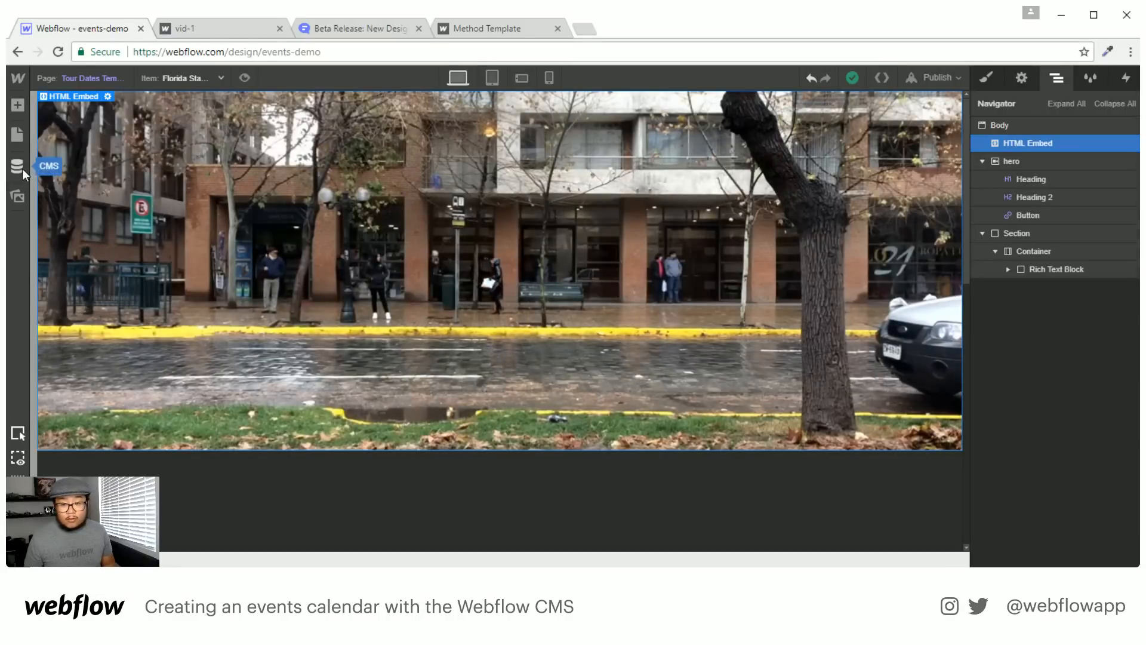
Add a plain-text field named poster to the Tour Dates collection
{"action": "left_click", "coordinate": [17, 166]}
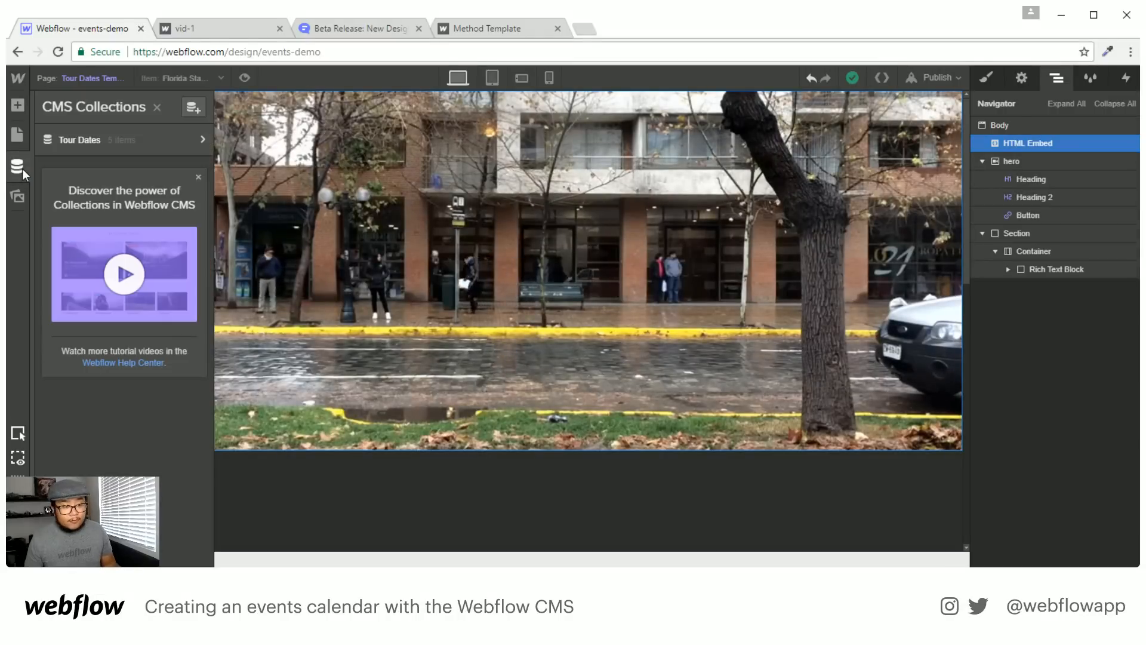
{"action": "left_click", "coordinate": [200, 140]}
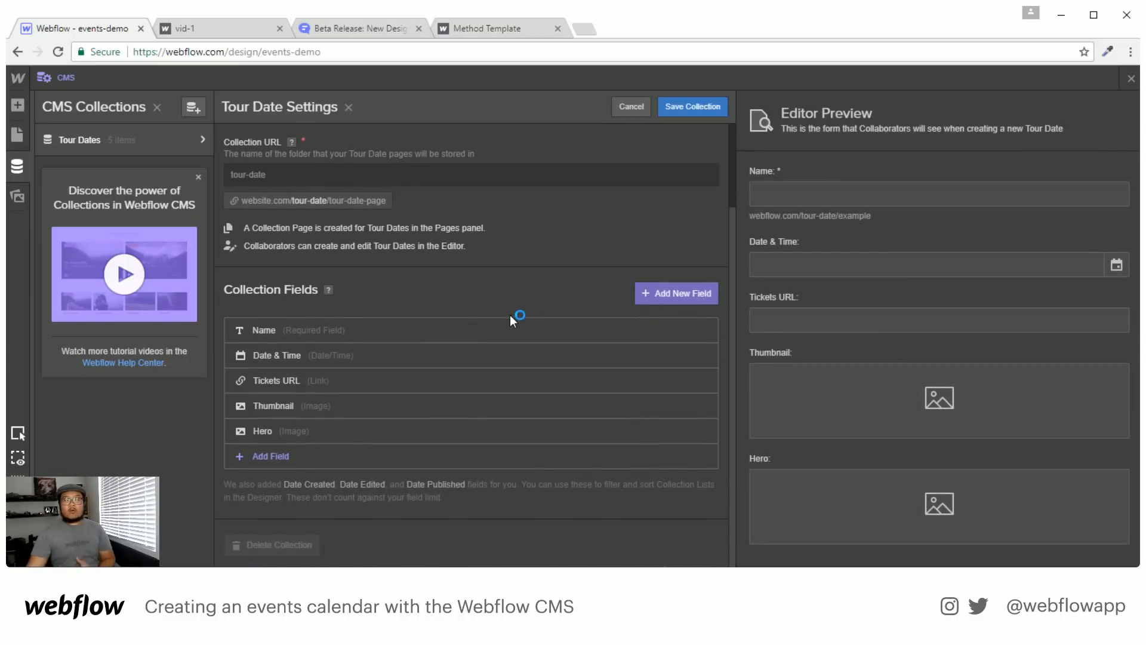
{"action": "left_click", "coordinate": [276, 458]}
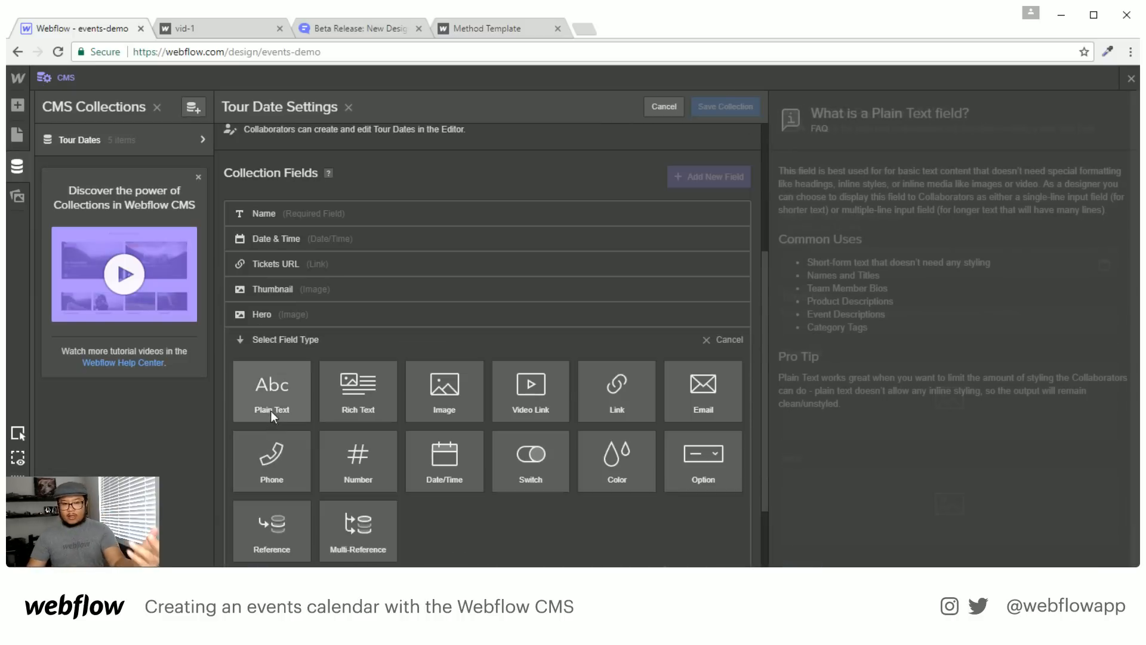
{"action": "left_click", "coordinate": [277, 395]}
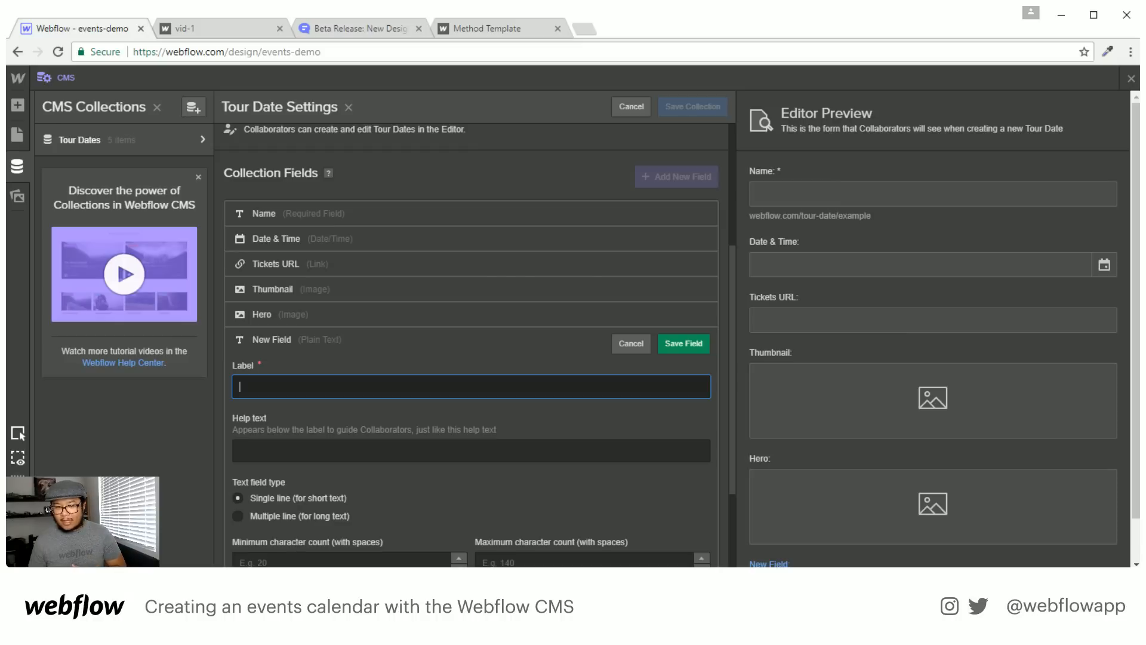
{"action": "key", "text": "alt+Tab"}
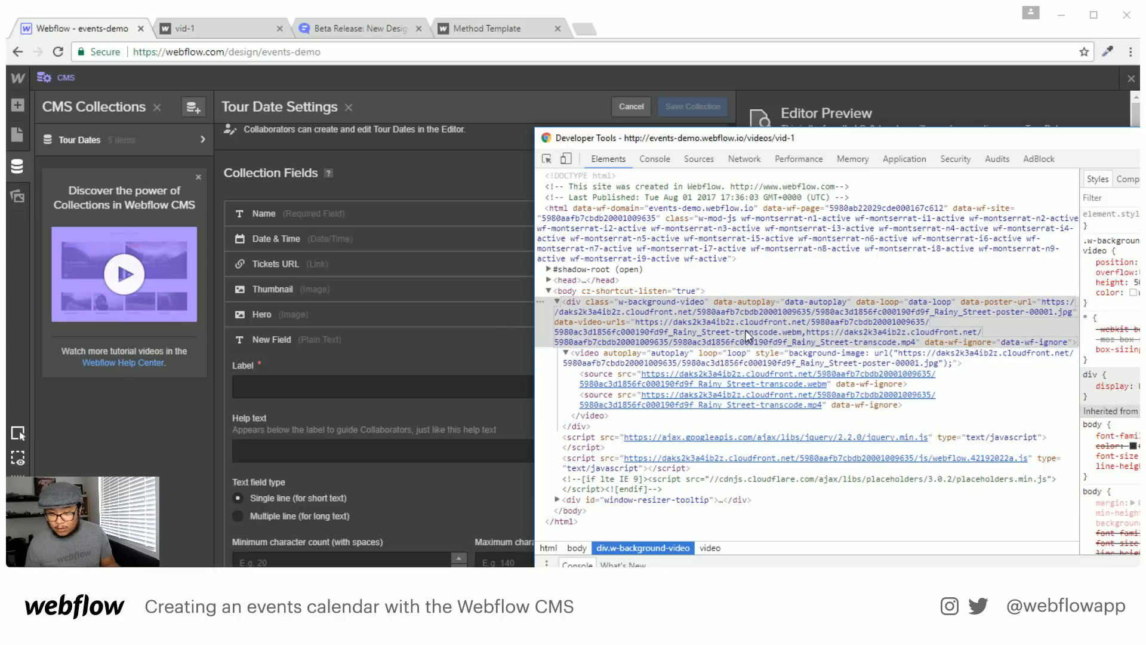
{"action": "left_click", "coordinate": [764, 335]}
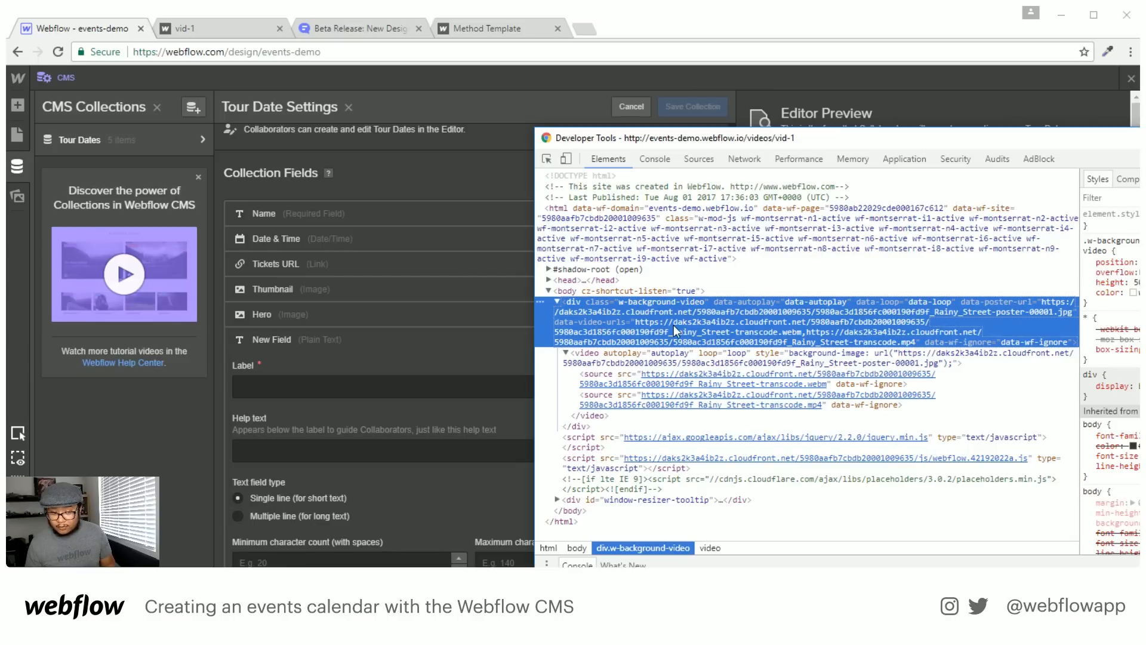
{"action": "left_click", "coordinate": [352, 380]}
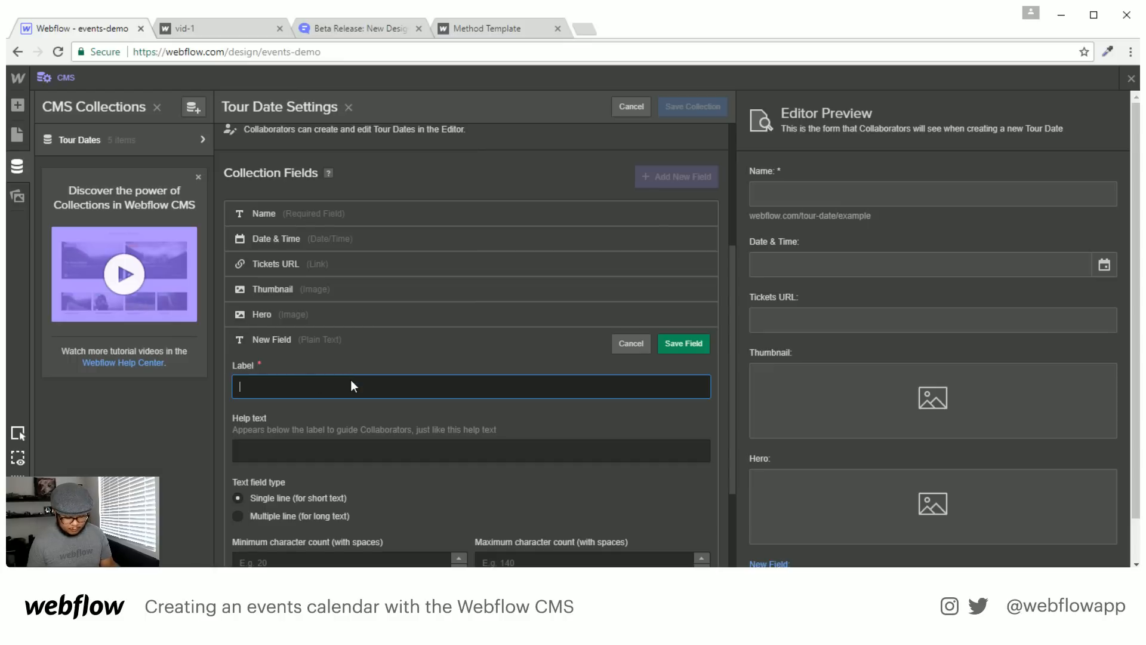
{"action": "type", "text": "poster"}
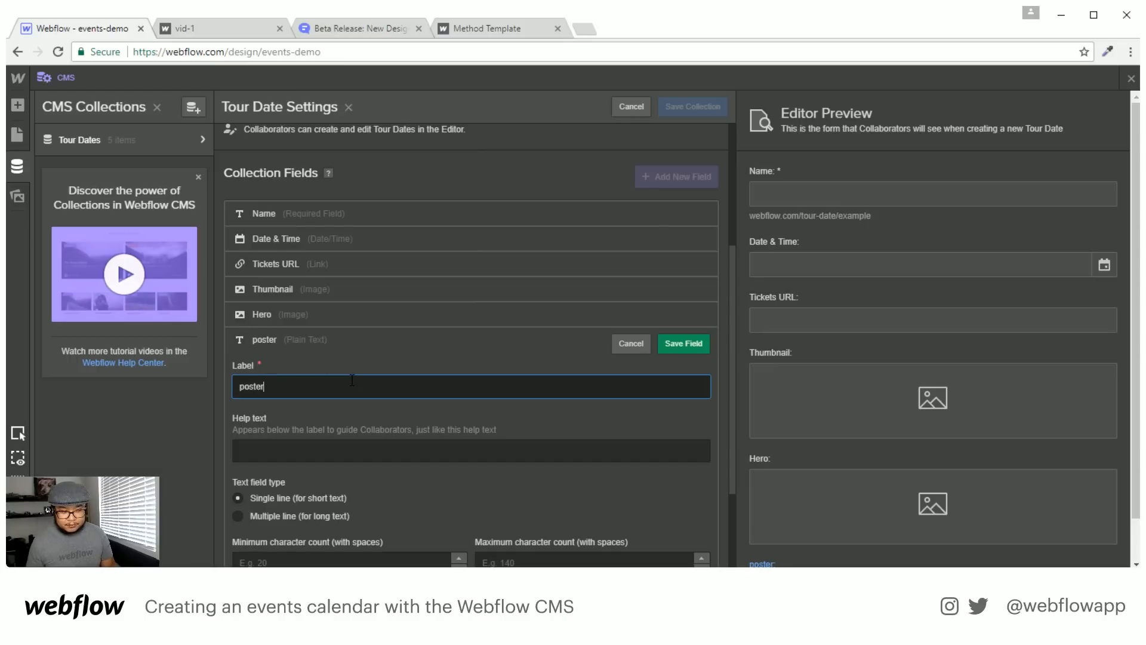
{"action": "left_click", "coordinate": [684, 345]}
Add plain-text webm and mp4 fields and save the Tour Dates collection
{"action": "left_click", "coordinate": [270, 456]}
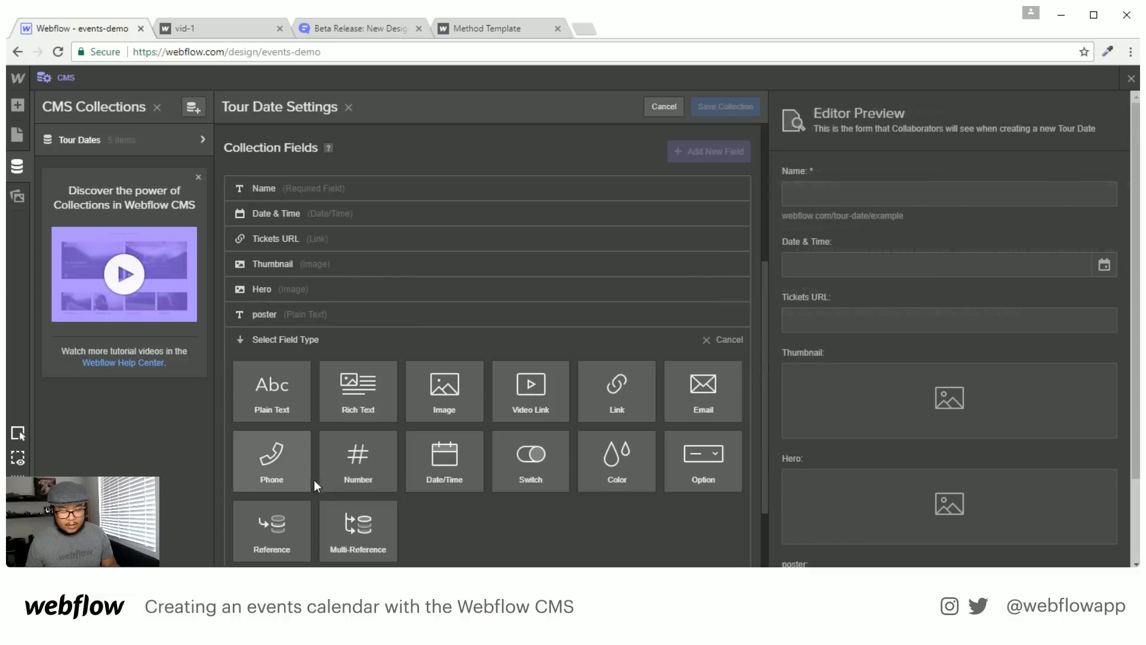
{"action": "left_click", "coordinate": [268, 409]}
{"action": "type", "text": "webm"}
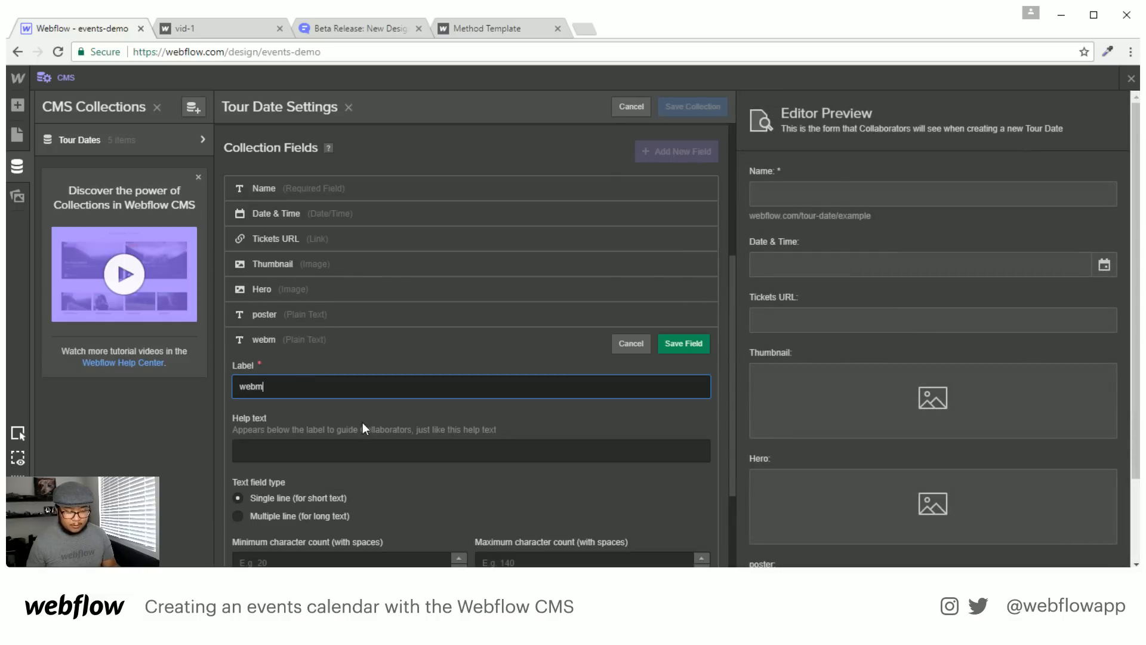
{"action": "key", "text": "Return"}
{"action": "left_click", "coordinate": [263, 453]}
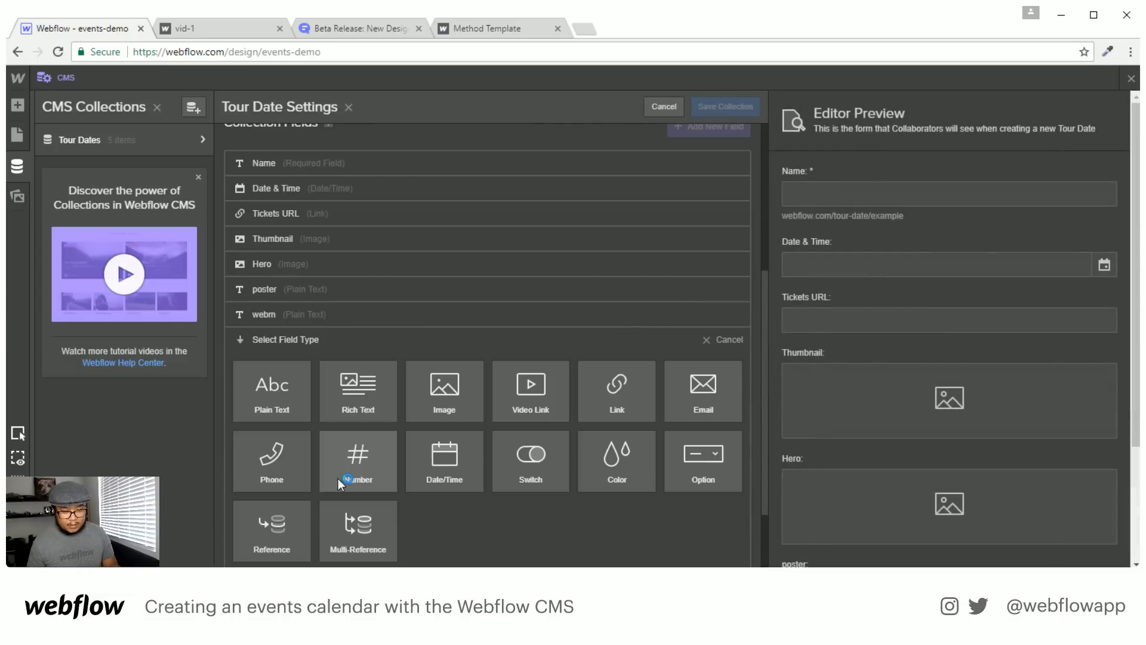
{"action": "left_click", "coordinate": [280, 402]}
{"action": "type", "text": "mp4"}
{"action": "key", "text": "Return"}
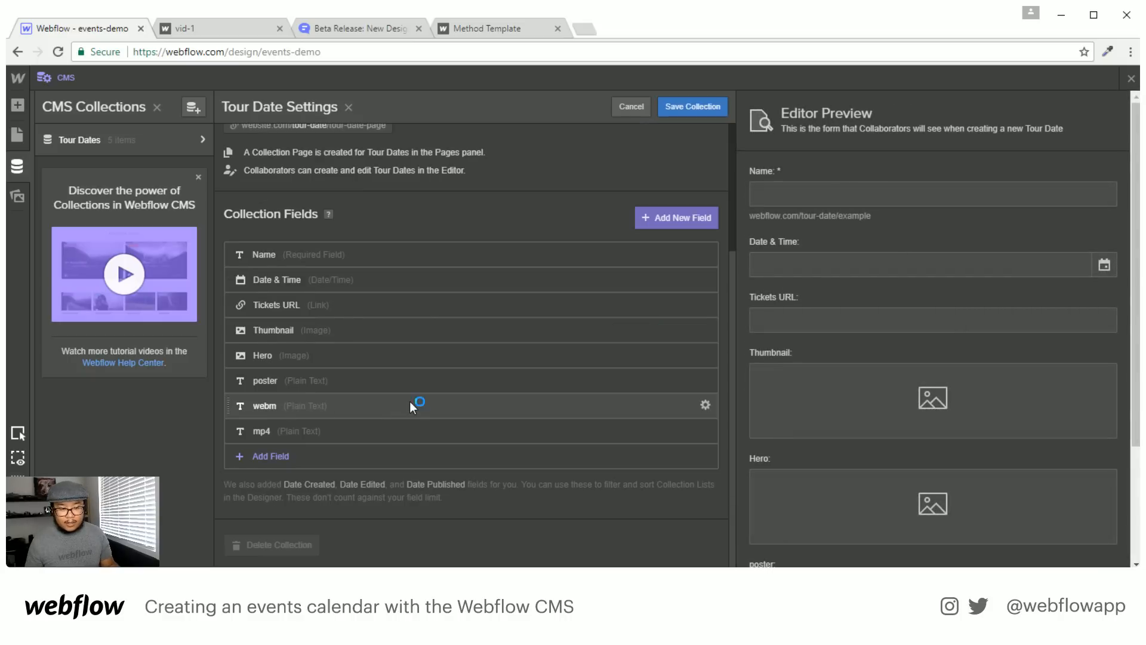
{"action": "left_click", "coordinate": [698, 107]}
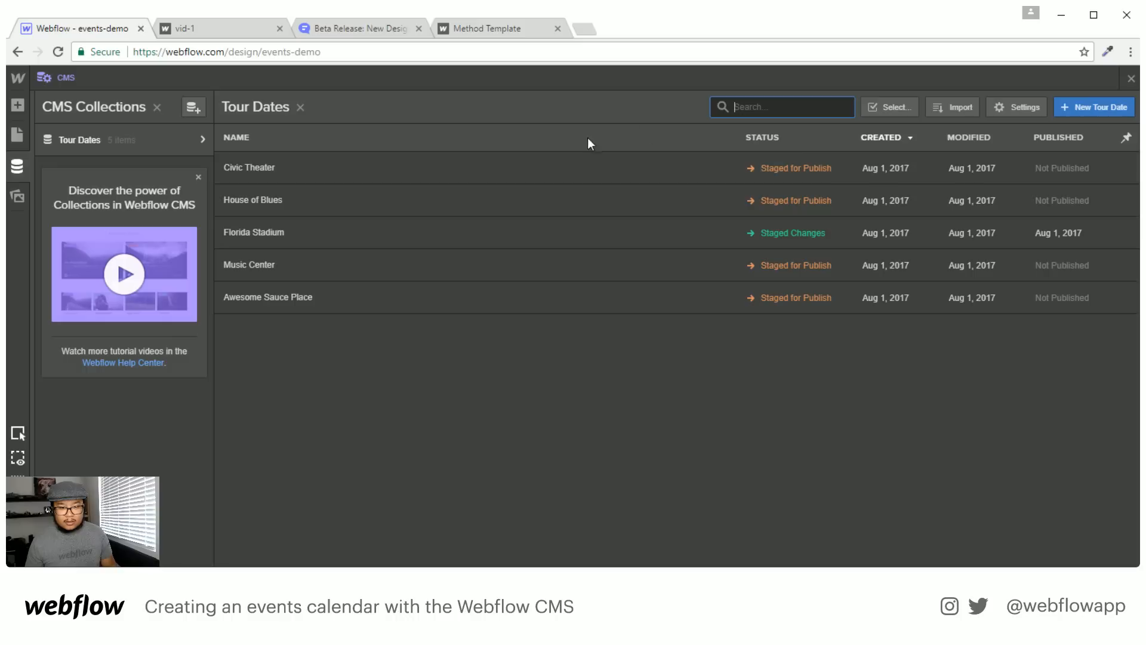
Open the Florida Stadium tour date and paste the data-poster-url value into its poster field
{"action": "left_click", "coordinate": [378, 168]}
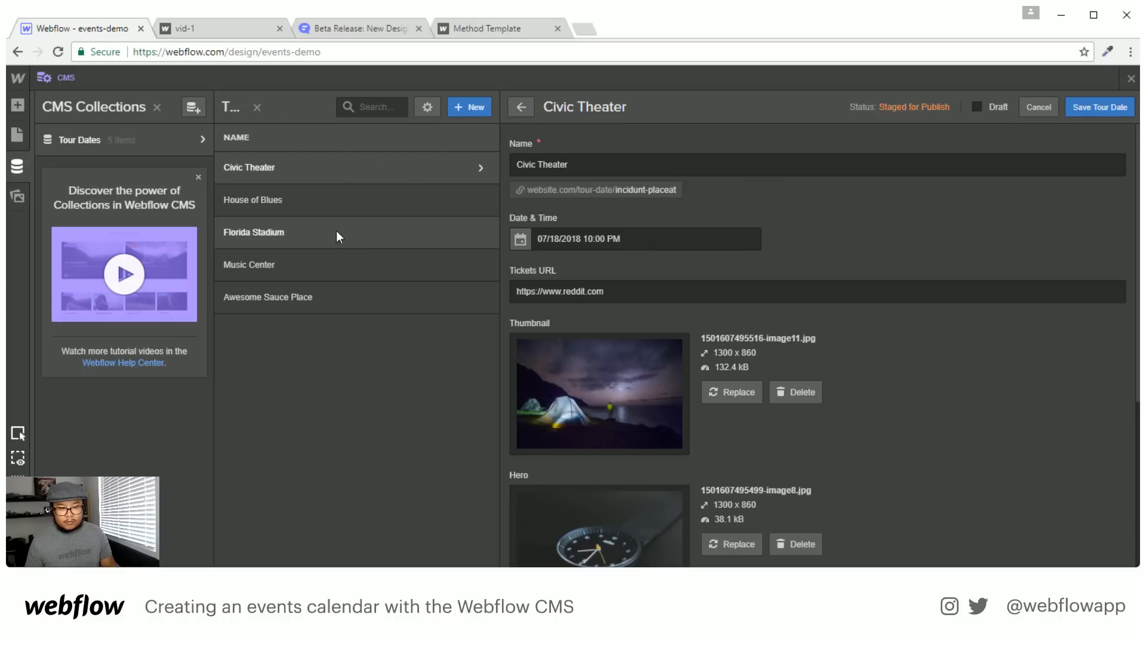
{"action": "left_click", "coordinate": [344, 226]}
{"action": "scroll", "coordinate": [844, 367], "scroll_direction": "down", "scroll_amount": 5}
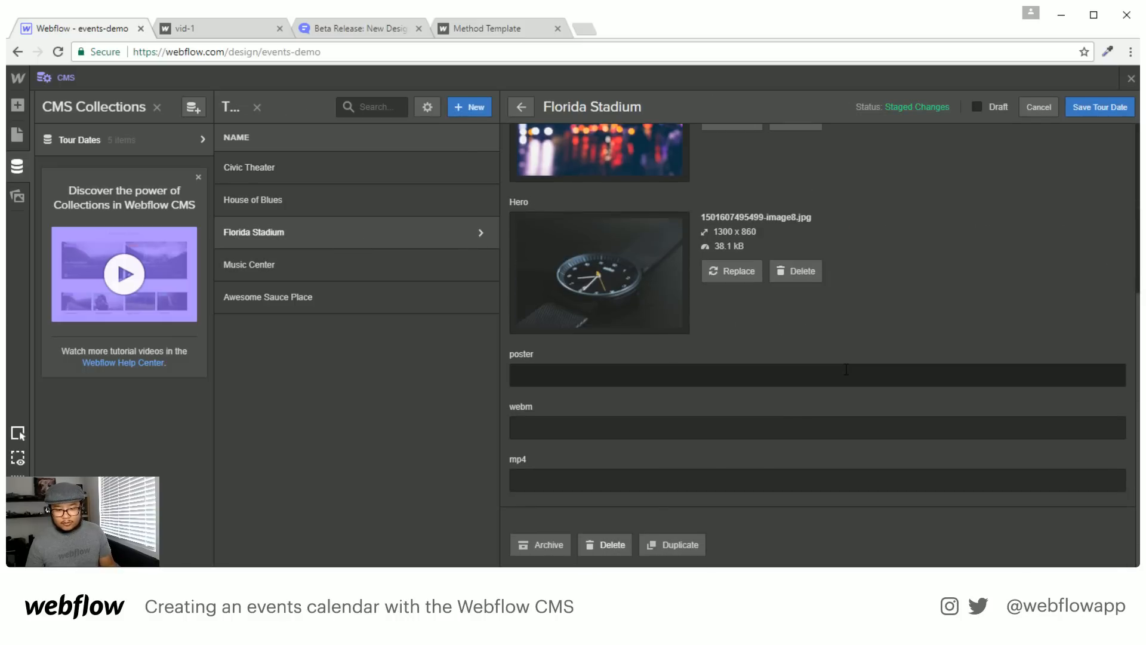
{"action": "key", "text": "alt+Tab"}
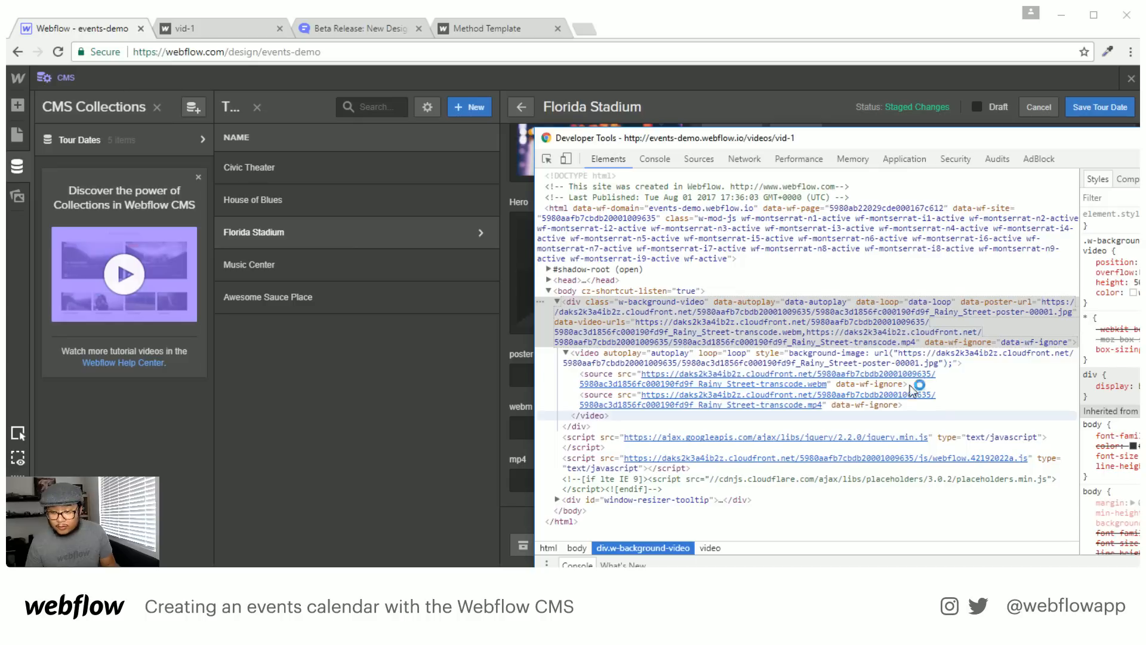
{"action": "double_click", "coordinate": [997, 310]}
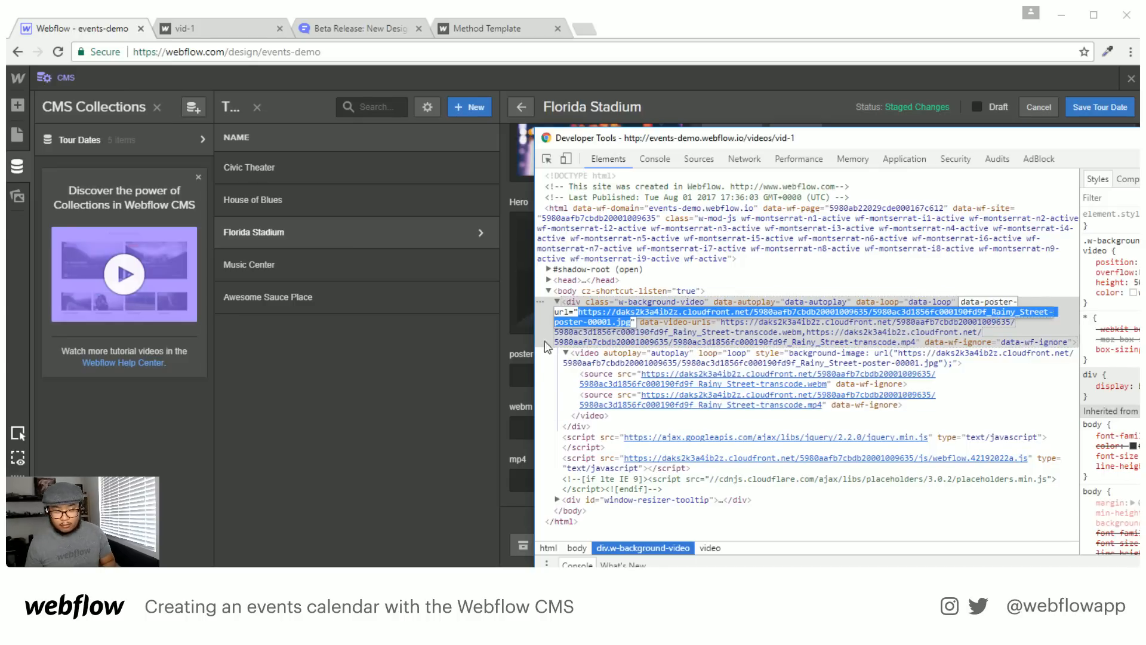
{"action": "key", "text": "alt+Tab"}
{"action": "left_click", "coordinate": [557, 384]}
{"action": "key", "text": "alt+Tab"}
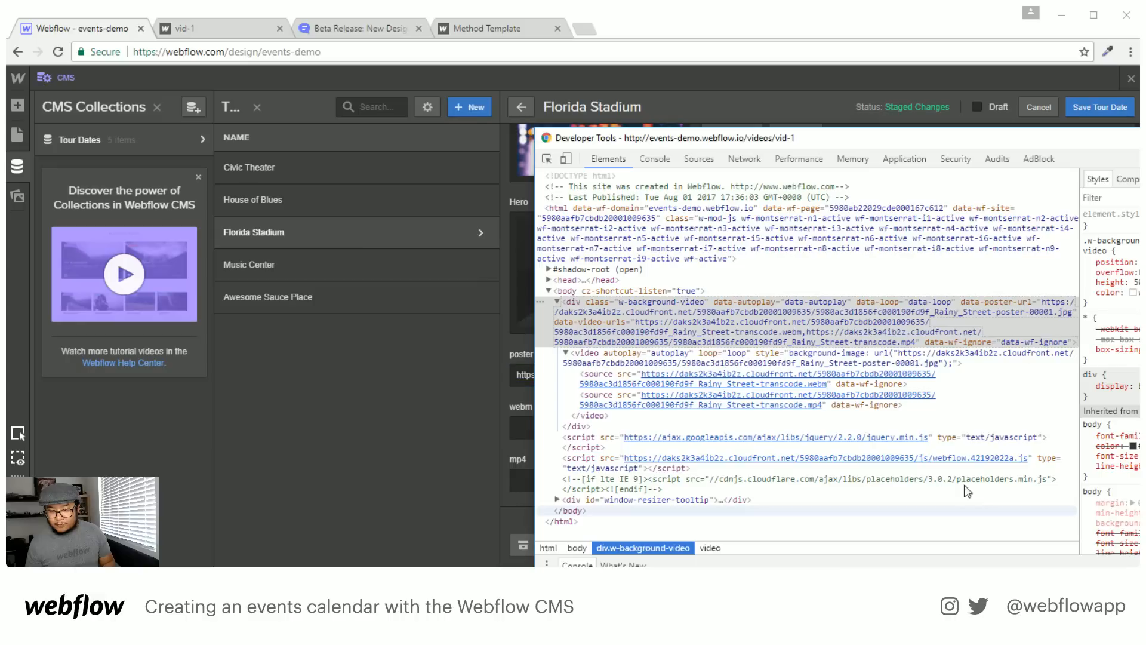
Copy the webm URL from data-video-urls into the webm field
{"action": "left_click", "coordinate": [729, 321]}
{"action": "double_click", "coordinate": [729, 321]}
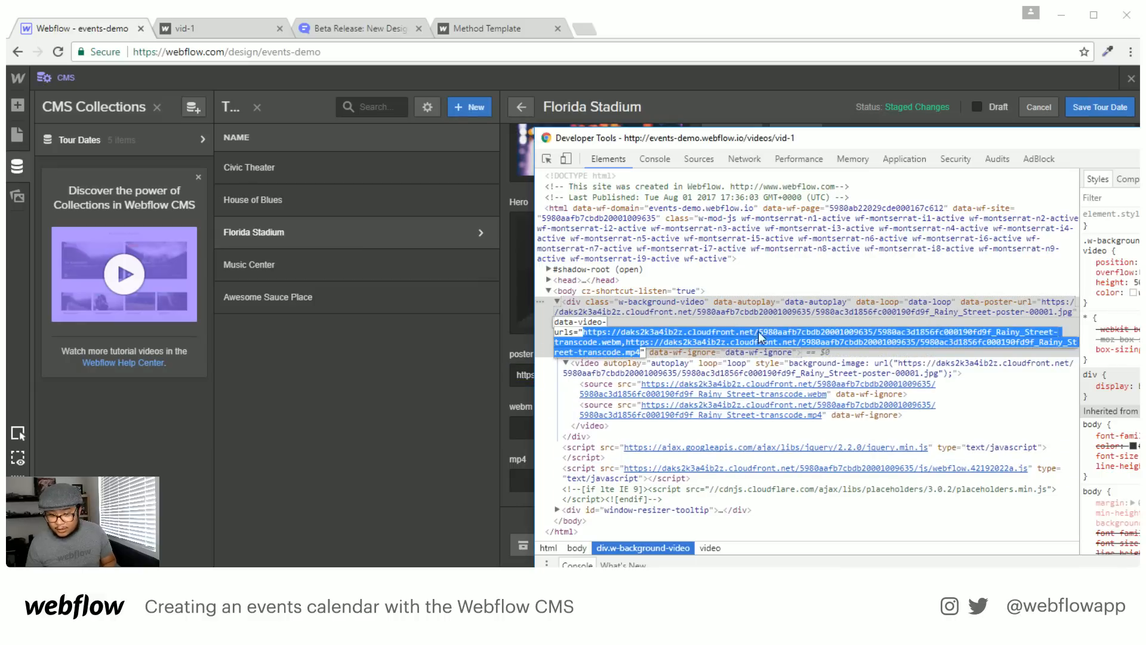
{"action": "left_click", "coordinate": [623, 341]}
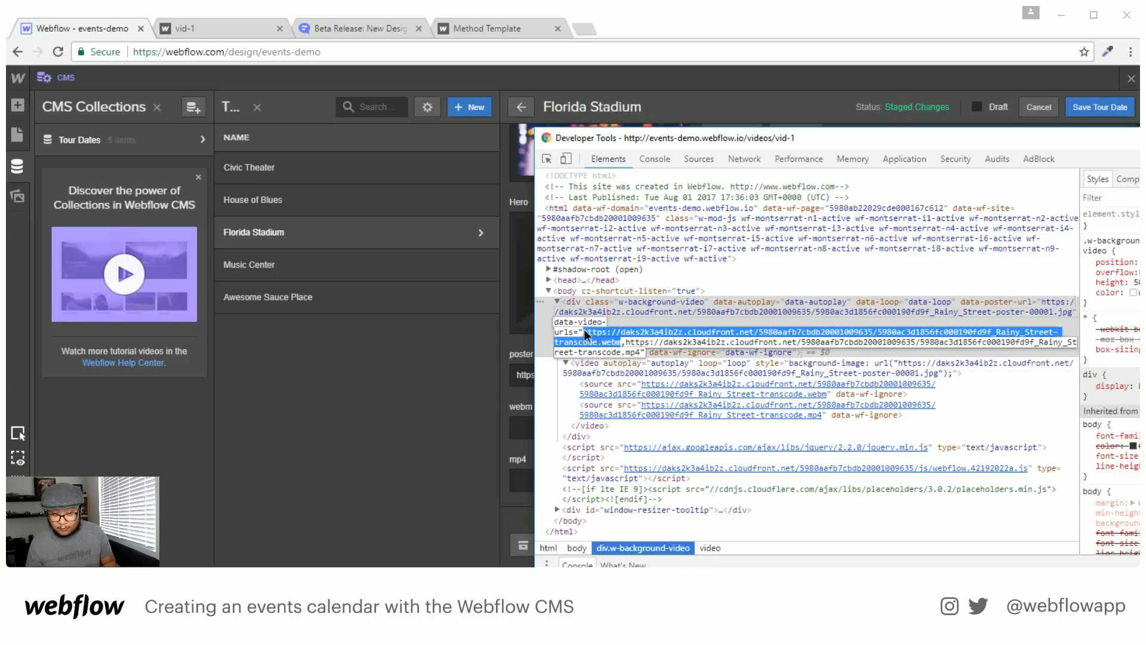
{"action": "key", "text": "ctrl+c"}
{"action": "left_click", "coordinate": [514, 429]}
{"action": "key", "text": "ctrl+v"}
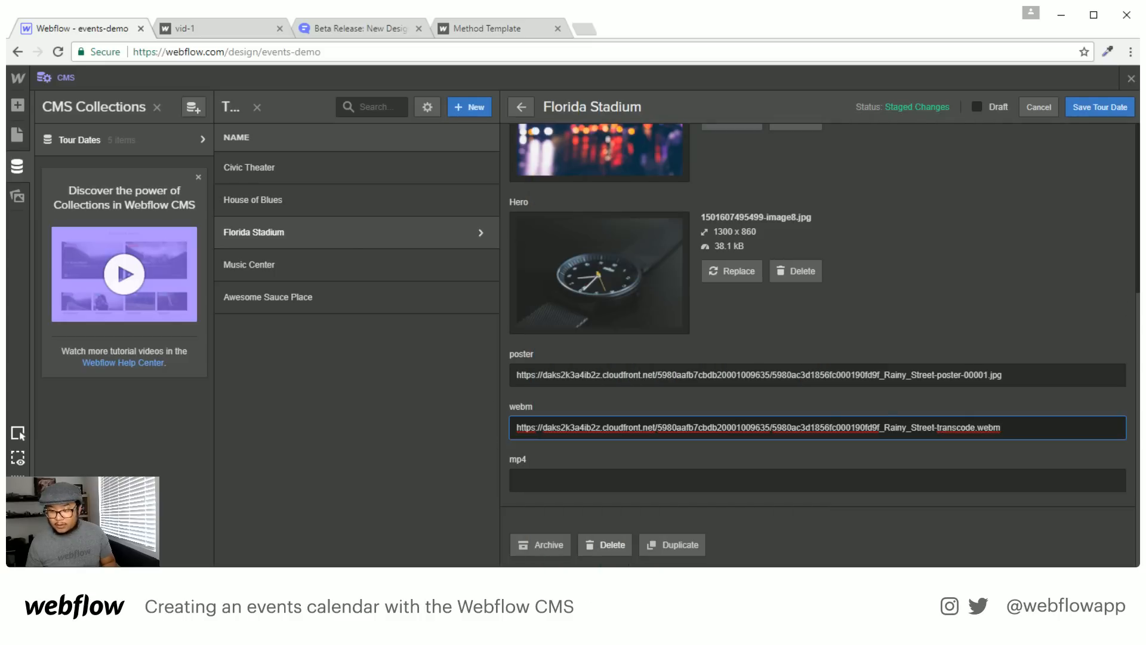
Copy the mp4 URL into the mp4 field and save the Florida Stadium item
{"action": "key", "text": "alt+Tab"}
{"action": "double_click", "coordinate": [724, 342]}
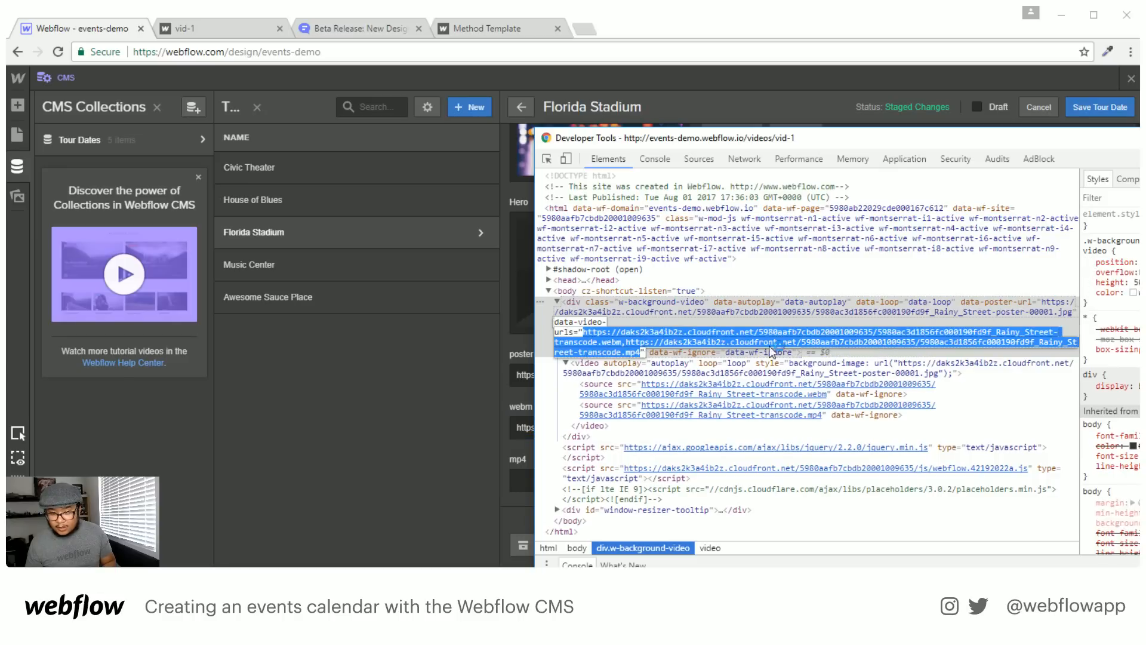
{"action": "left_click", "coordinate": [624, 345]}
{"action": "left_click_drag", "start_coordinate": [629, 350], "coordinate": [638, 351]}
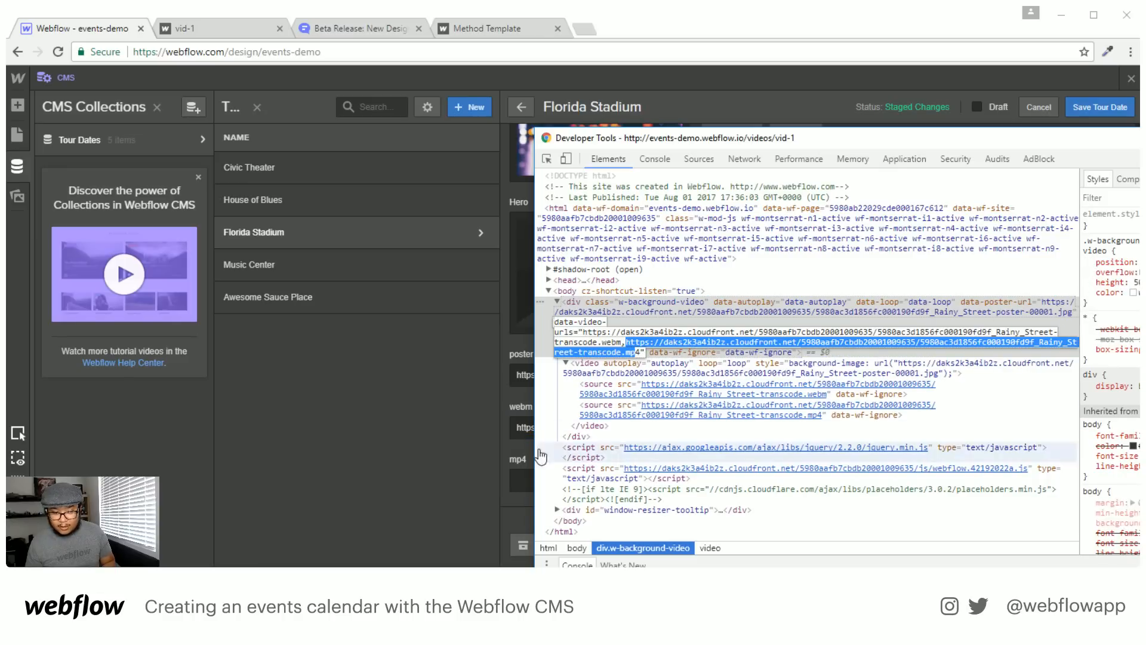
{"action": "key", "text": "ctrl+c"}
{"action": "key", "text": "alt+Tab"}
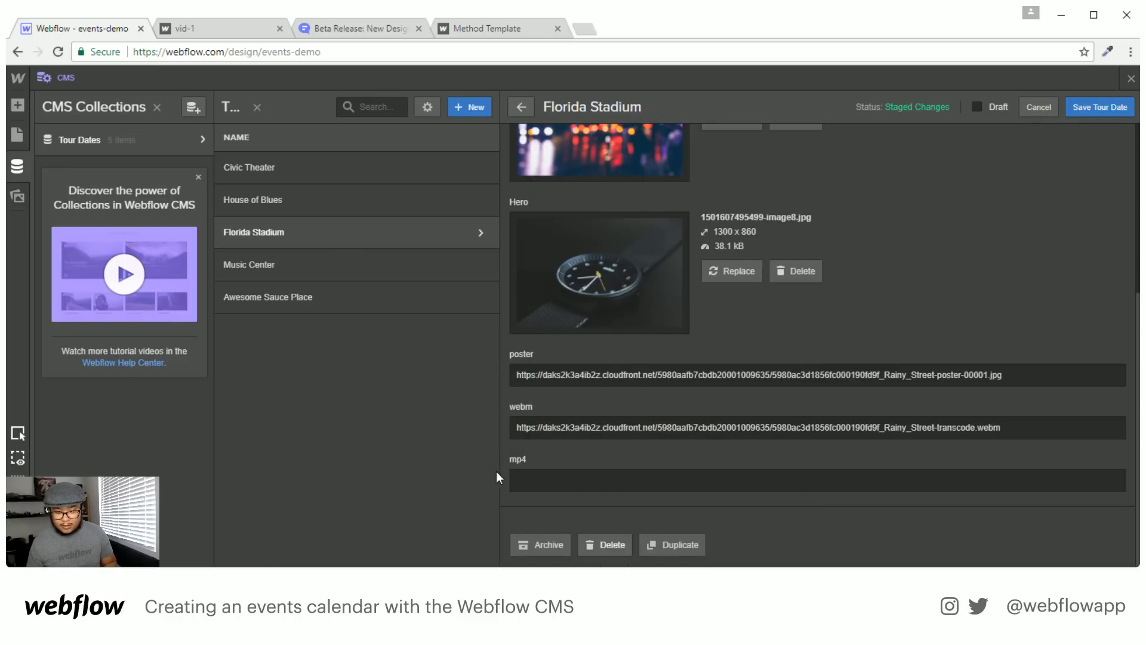
{"action": "left_click", "coordinate": [553, 481]}
{"action": "key", "text": "ctrl+v"}
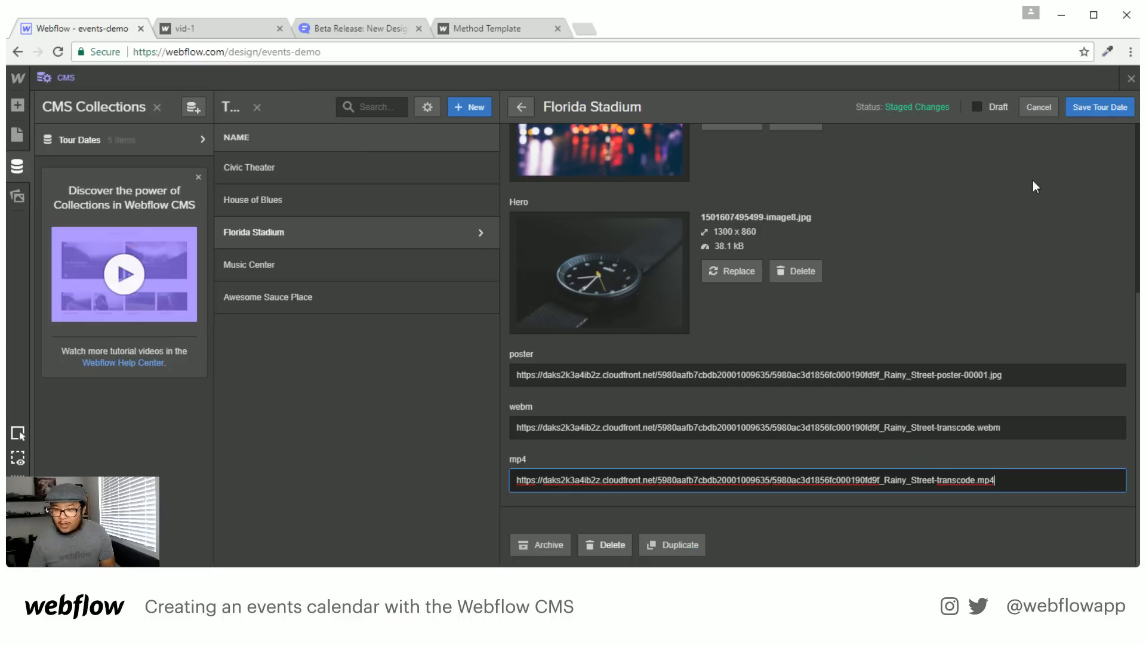
{"action": "left_click", "coordinate": [1090, 106]}
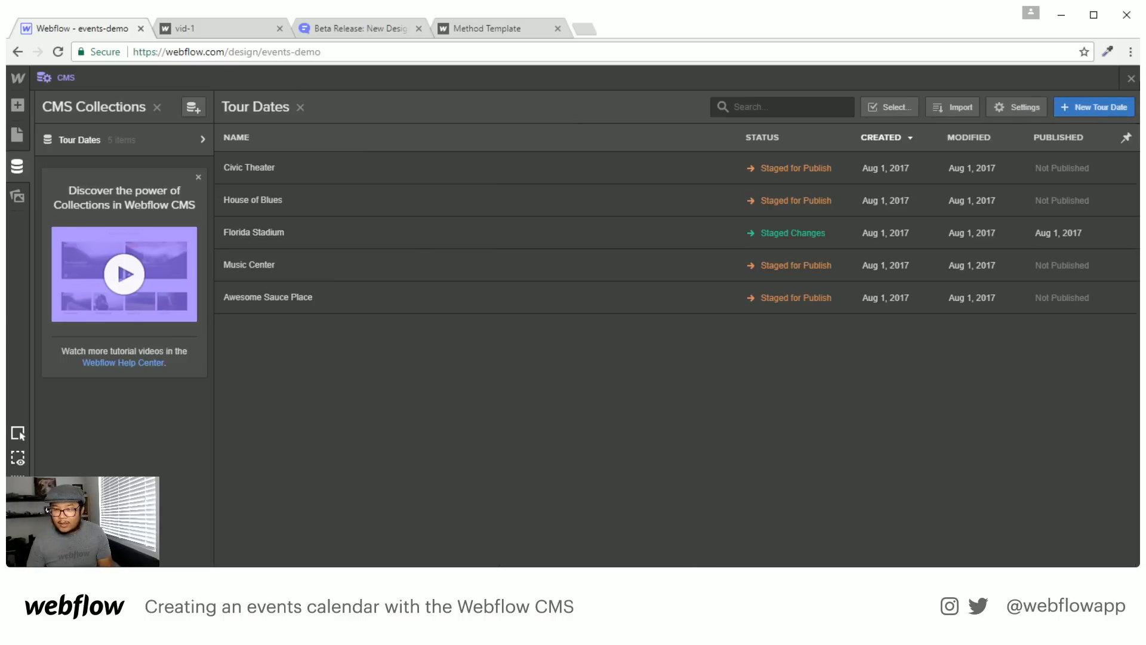
{"action": "left_click", "coordinate": [1132, 78]}
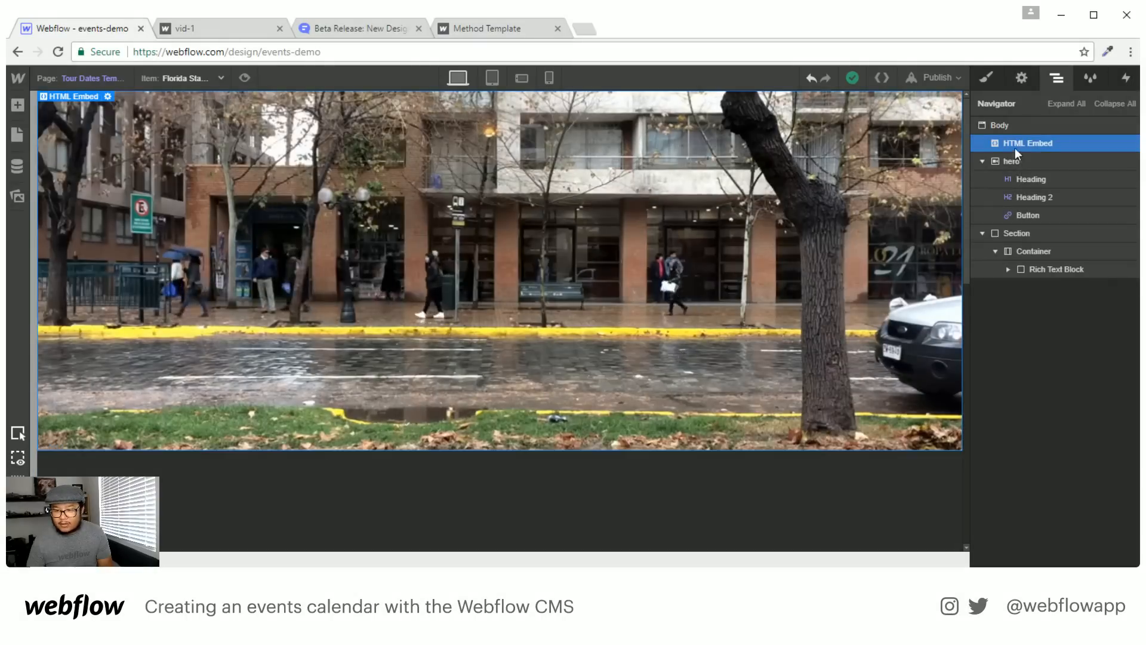
Reopen the HTML Embed code and review the background-video markup and its CloudFront URLs
{"action": "double_click", "coordinate": [726, 214]}
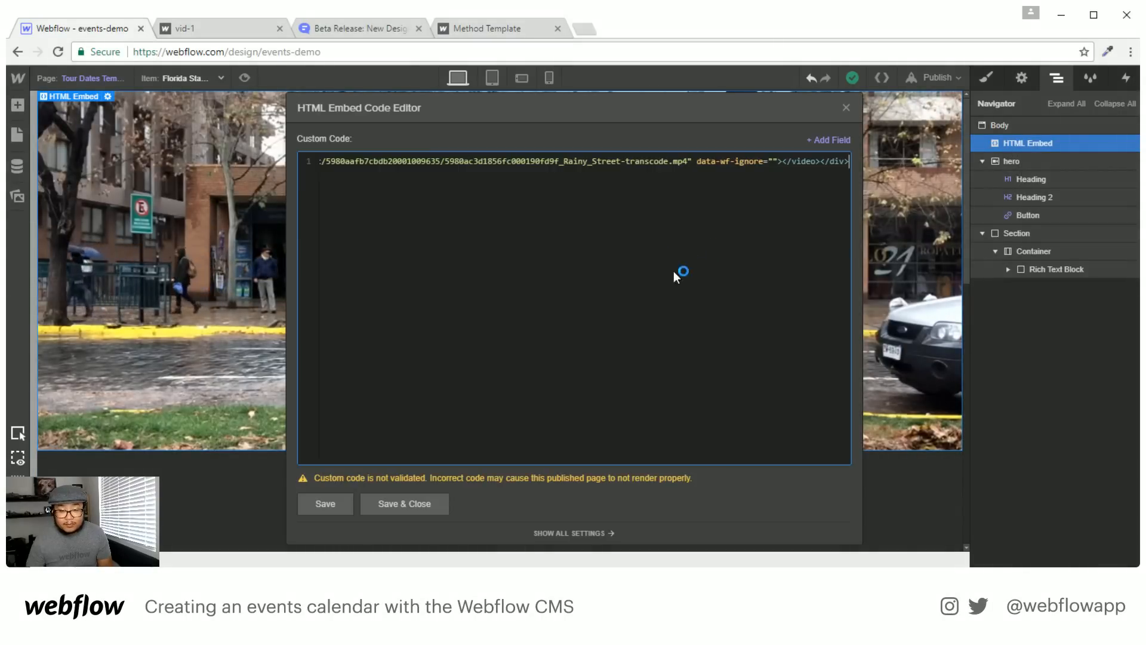
{"action": "key", "text": "ctrl+Left"}
{"action": "key", "text": "ctrl+Left"}
{"action": "key", "text": "ctrl+Left"}
{"action": "key", "text": "ctrl+Left"}
{"action": "key", "text": "ctrl+Left"}
{"action": "key", "text": "ctrl+Left"}
{"action": "key", "text": "ctrl+Left"}
{"action": "key", "text": "ctrl+Left"}
{"action": "key", "text": "ctrl+Left"}
{"action": "key", "text": "ctrl+Left"}
{"action": "key", "text": "ctrl+Left"}
{"action": "key", "text": "ctrl+Left"}
{"action": "key", "text": "ctrl+Left"}
{"action": "key", "text": "ctrl+Left"}
{"action": "key", "text": "ctrl+Left"}
{"action": "key", "text": "ctrl+Left"}
{"action": "key", "text": "ctrl+Left"}
{"action": "key", "text": "ctrl+Left"}
{"action": "key", "text": "ctrl+Left"}
{"action": "key", "text": "ctrl+Left"}
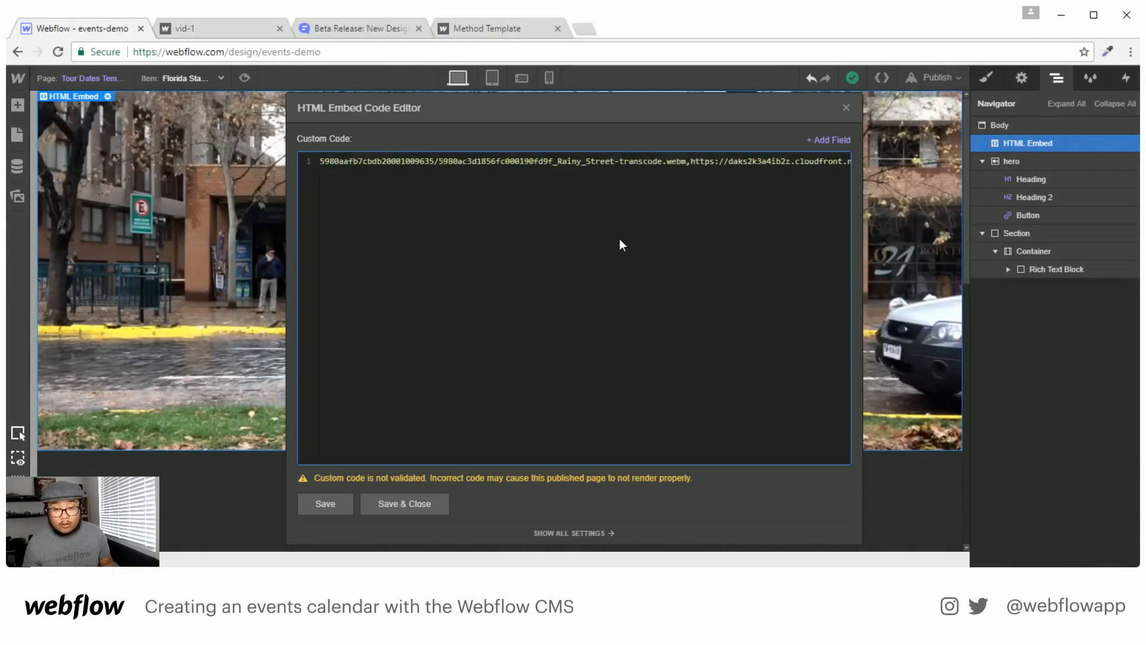
{"action": "key", "text": "ctrl+Left"}
{"action": "key", "text": "ctrl+Left"}
{"action": "key", "text": "ctrl+Left"}
{"action": "key", "text": "ctrl+Left"}
{"action": "key", "text": "ctrl+Left"}
{"action": "key", "text": "ctrl+Left"}
{"action": "key", "text": "ctrl+Left"}
{"action": "key", "text": "ctrl+Left"}
{"action": "key", "text": "ctrl+Left"}
{"action": "key", "text": "ctrl+Left"}
{"action": "key", "text": "ctrl+Left"}
{"action": "key", "text": "ctrl+Left"}
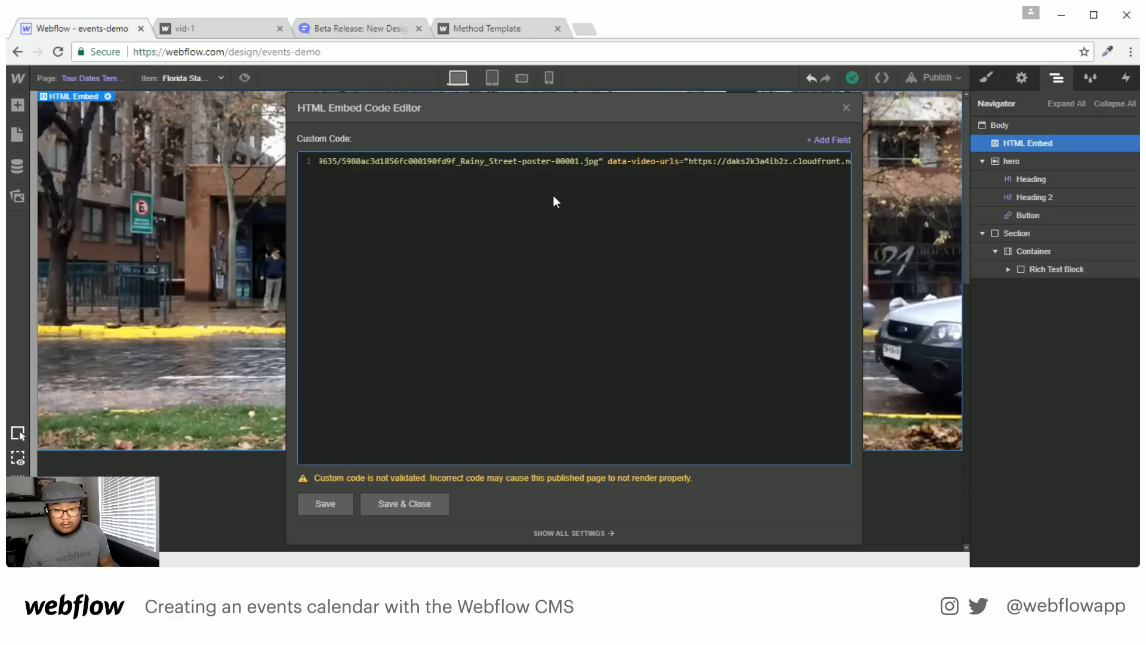
{"action": "key", "text": "ctrl+Left"}
{"action": "key", "text": "ctrl+Left"}
{"action": "key", "text": "ctrl+Left"}
{"action": "key", "text": "ctrl+Left"}
{"action": "key", "text": "ctrl+Left"}
{"action": "key", "text": "ctrl+Left"}
{"action": "key", "text": "ctrl+Left"}
{"action": "key", "text": "ctrl+Left"}
{"action": "key", "text": "ctrl+Left"}
{"action": "key", "text": "ctrl+Left"}
{"action": "key", "text": "ctrl+Left"}
{"action": "key", "text": "ctrl+Left"}
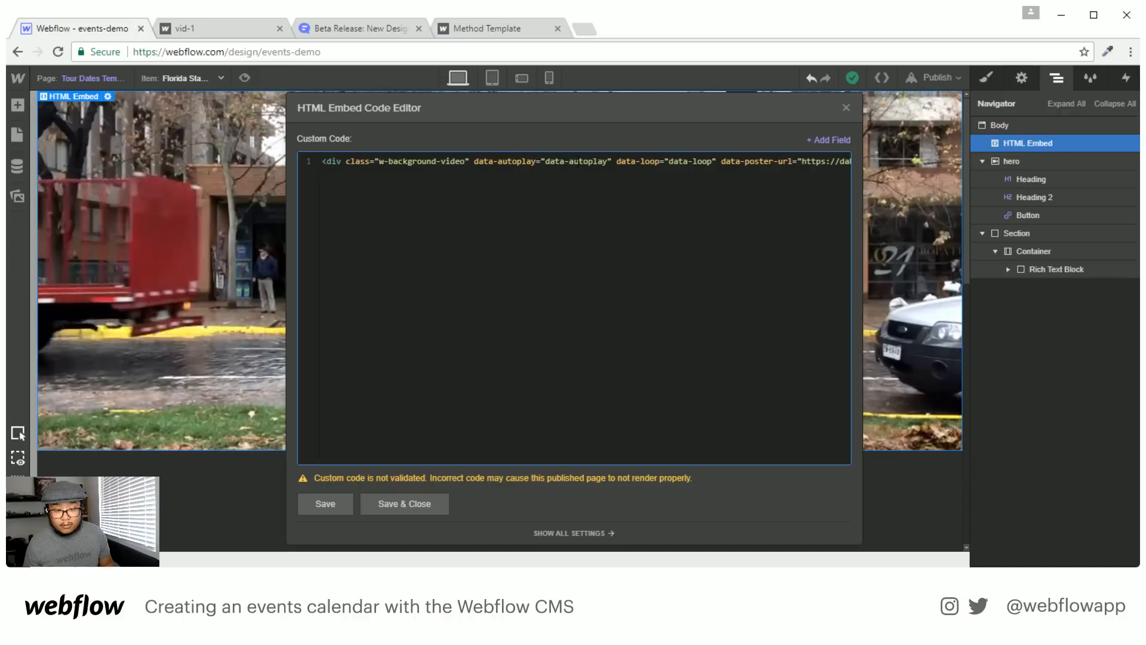
{"action": "key", "text": "ctrl+Right"}
{"action": "key", "text": "ctrl+Right"}
{"action": "key", "text": "ctrl+Right"}
{"action": "key", "text": "ctrl+Right"}
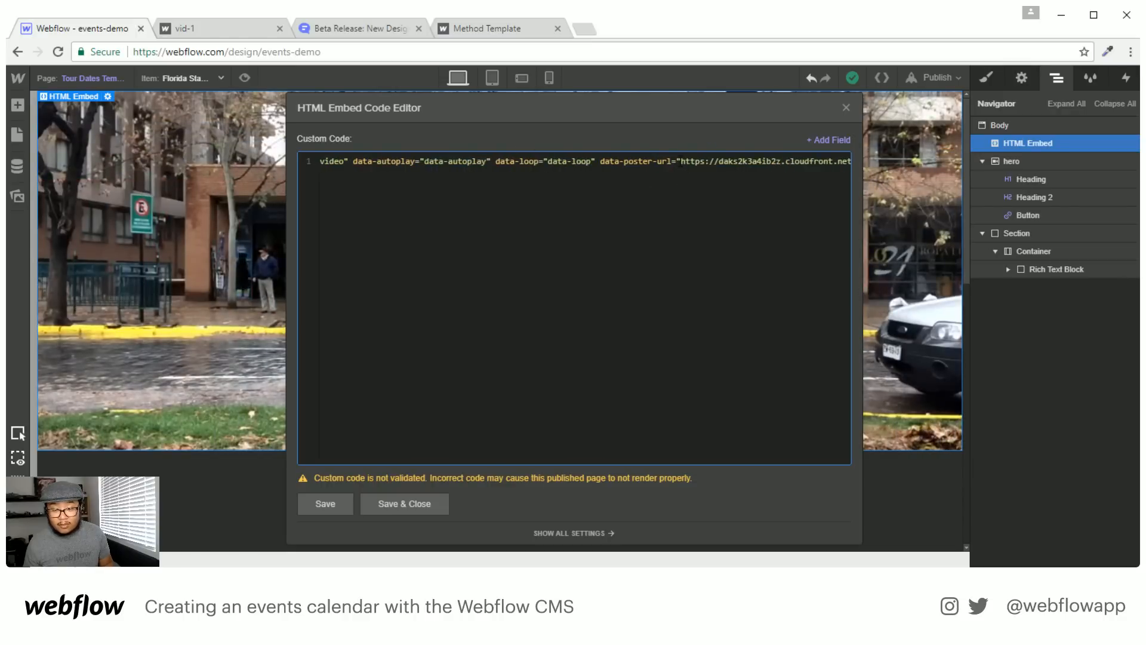
{"action": "left_click_drag", "start_coordinate": [759, 169], "coordinate": [783, 162]}
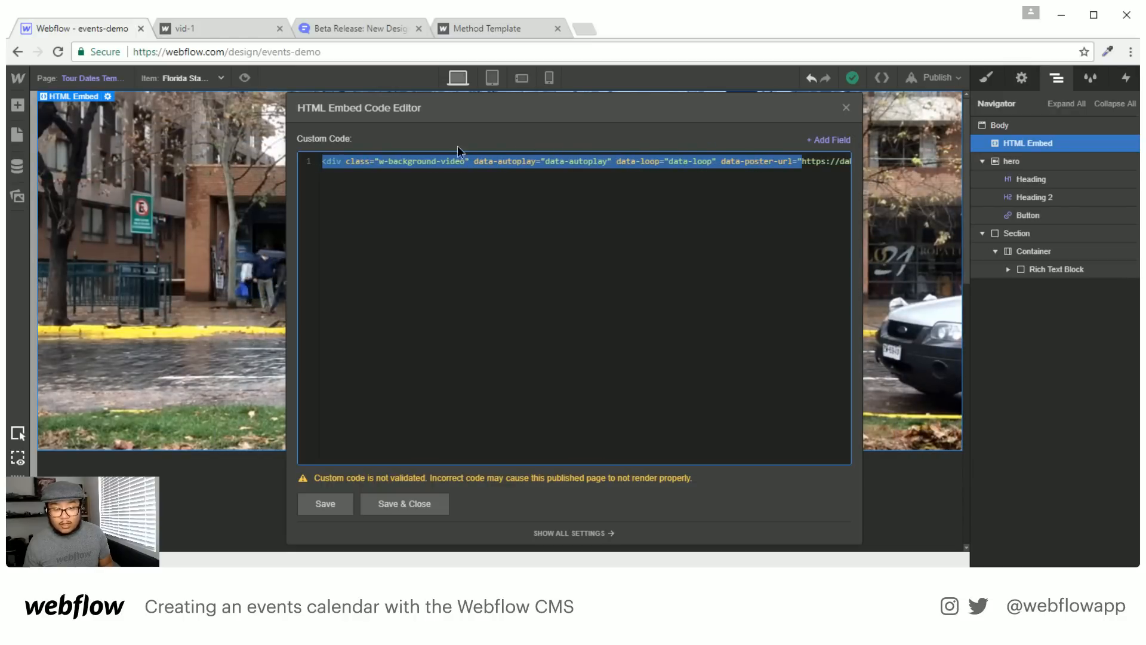
{"action": "left_click_drag", "start_coordinate": [621, 162], "coordinate": [412, 142]}
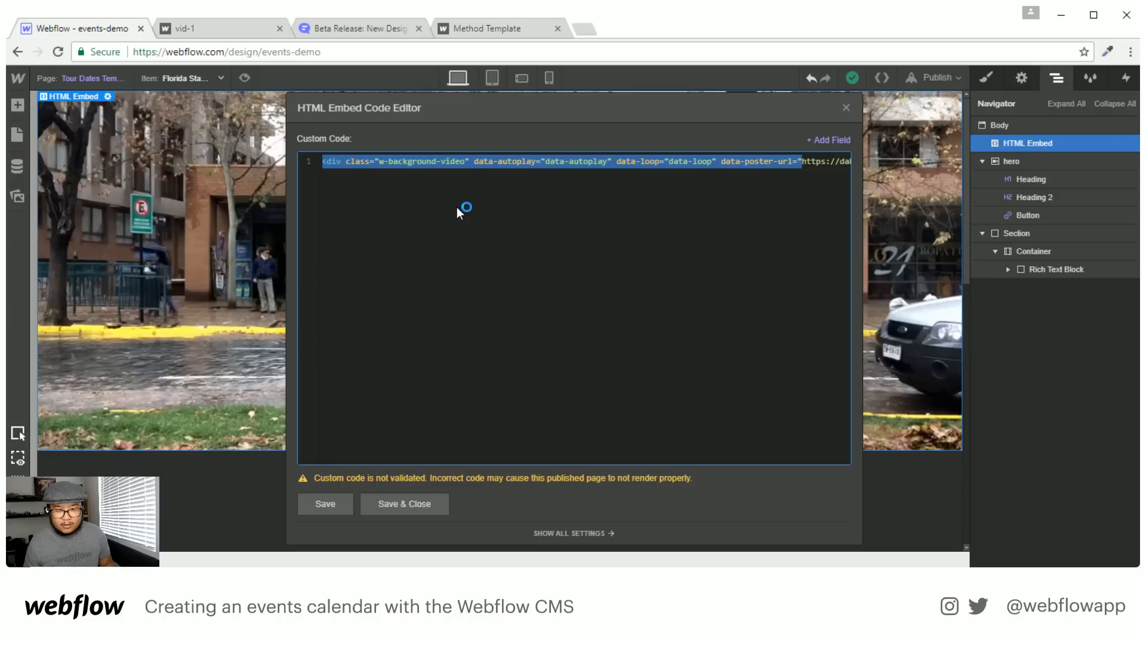
{"action": "left_click", "coordinate": [788, 205]}
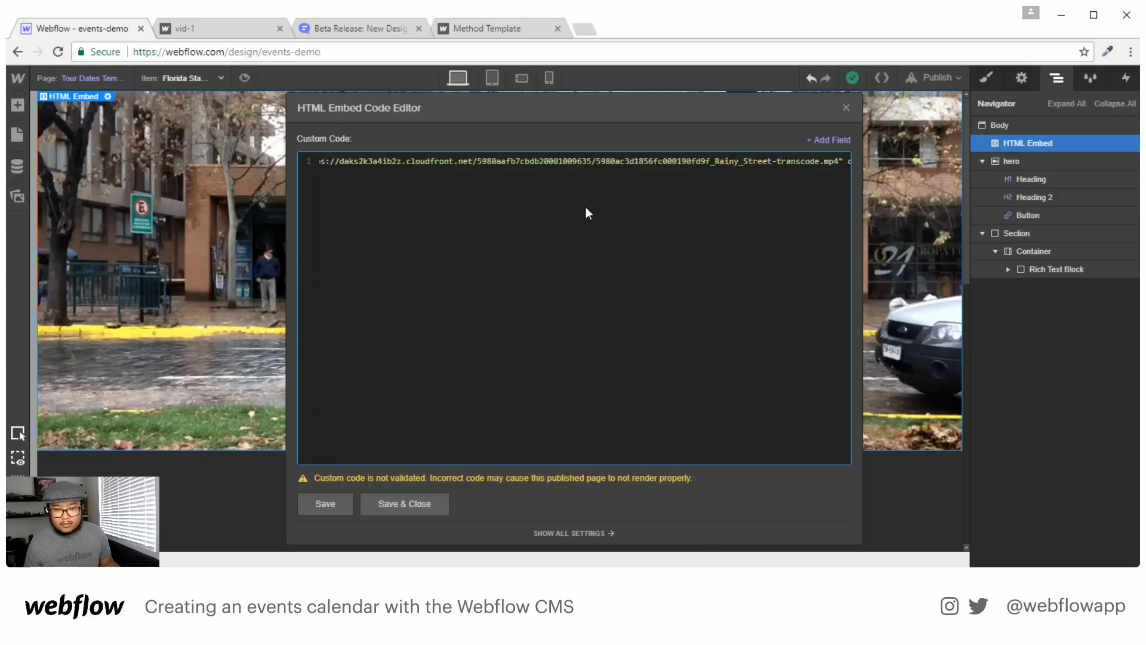
{"action": "scroll", "coordinate": [586, 206], "scroll_direction": "left", "scroll_amount": 15}
{"action": "scroll", "coordinate": [590, 207], "scroll_direction": "right", "scroll_amount": 15}
{"action": "scroll", "coordinate": [596, 216], "scroll_direction": "left", "scroll_amount": 20}
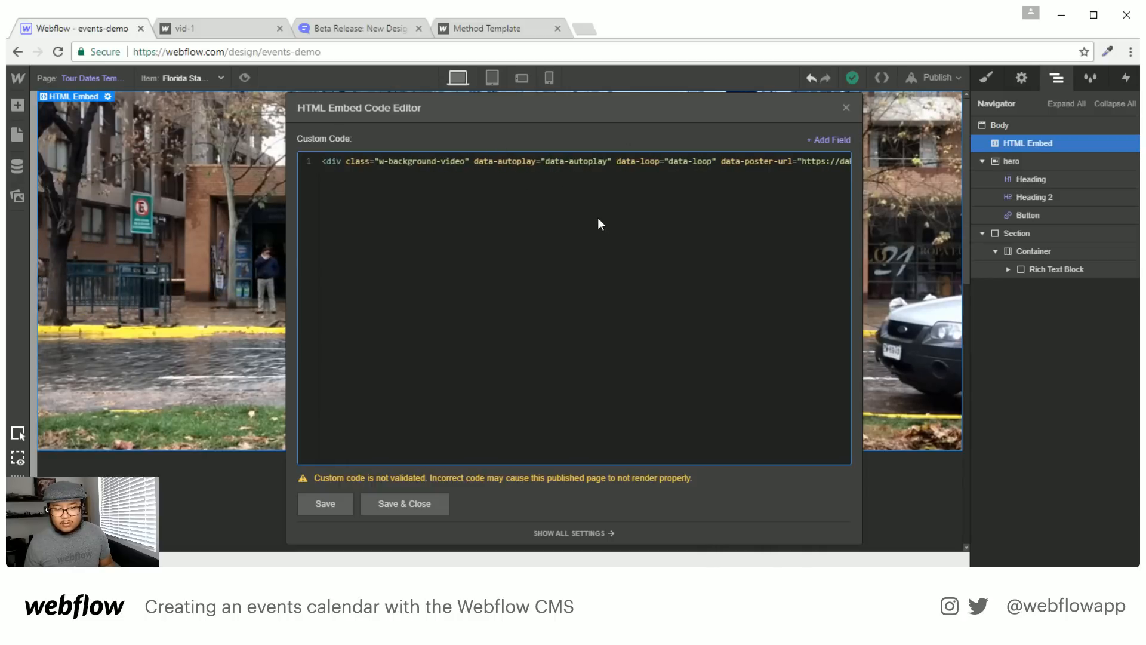
{"action": "scroll", "coordinate": [678, 191], "scroll_direction": "right", "scroll_amount": 5}
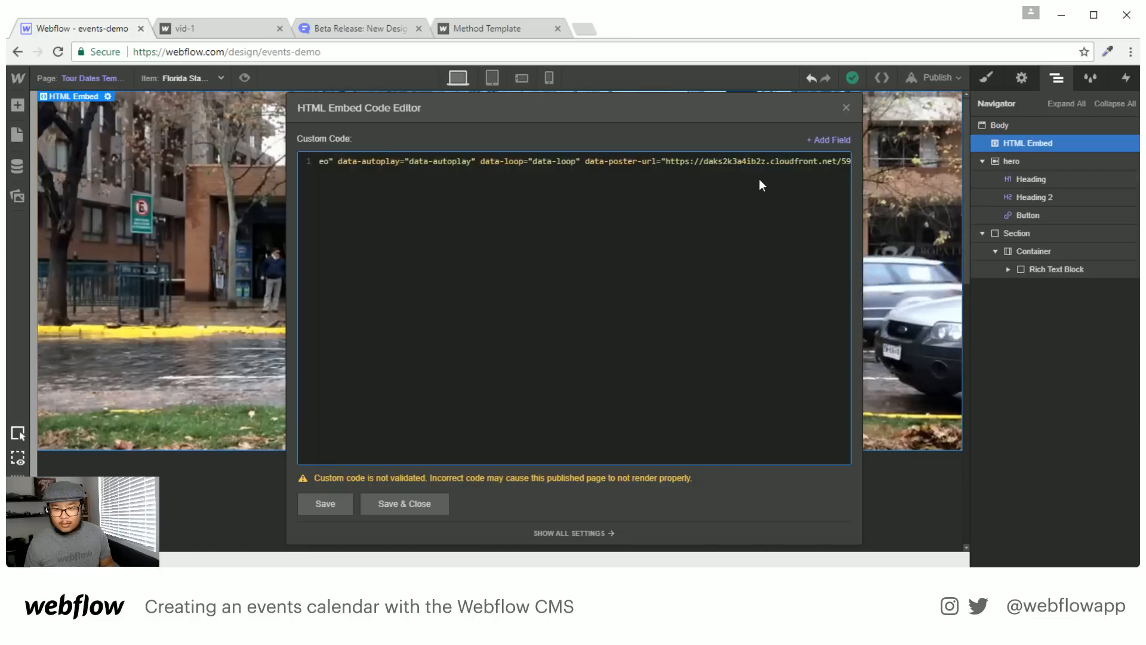
Replace the hard-coded data-poster-url value with the poster field token
{"action": "double_click", "coordinate": [687, 161]}
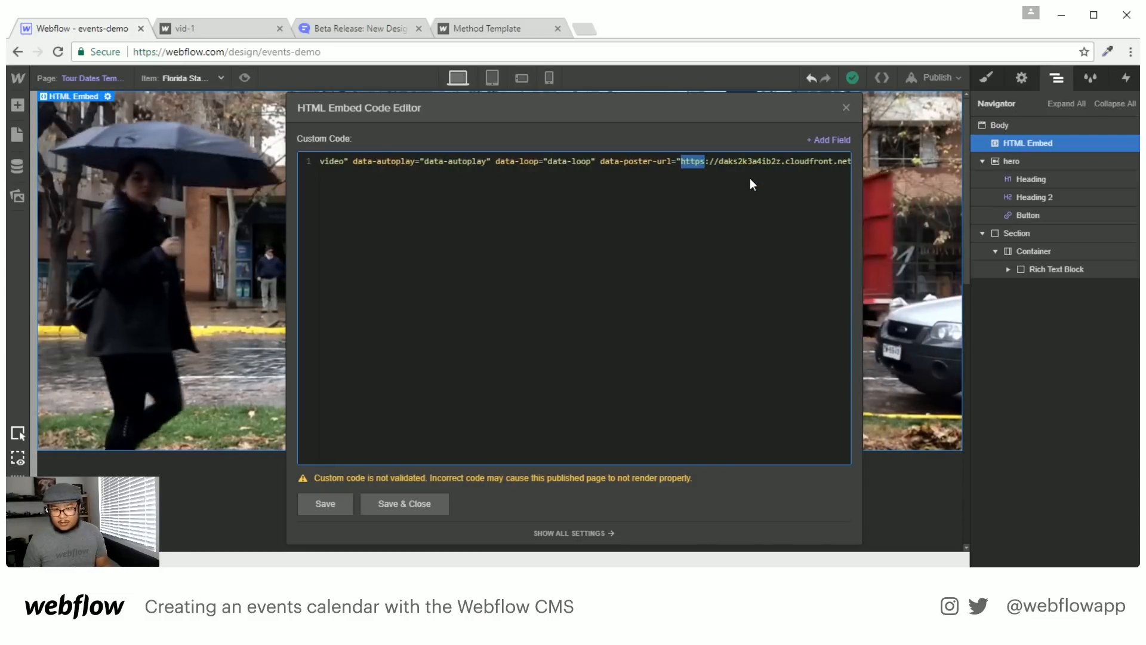
{"action": "key", "text": "ctrl+shift+Right"}
{"action": "key", "text": "ctrl+shift+Right"}
{"action": "key", "text": "ctrl+shift+Right"}
{"action": "key", "text": "ctrl+shift+Right"}
{"action": "key", "text": "ctrl+shift+Right"}
{"action": "key", "text": "ctrl+shift+Right"}
{"action": "key", "text": "ctrl+shift+Right"}
{"action": "key", "text": "ctrl+shift+Right"}
{"action": "key", "text": "ctrl+shift+Right"}
{"action": "key", "text": "ctrl+shift+Right"}
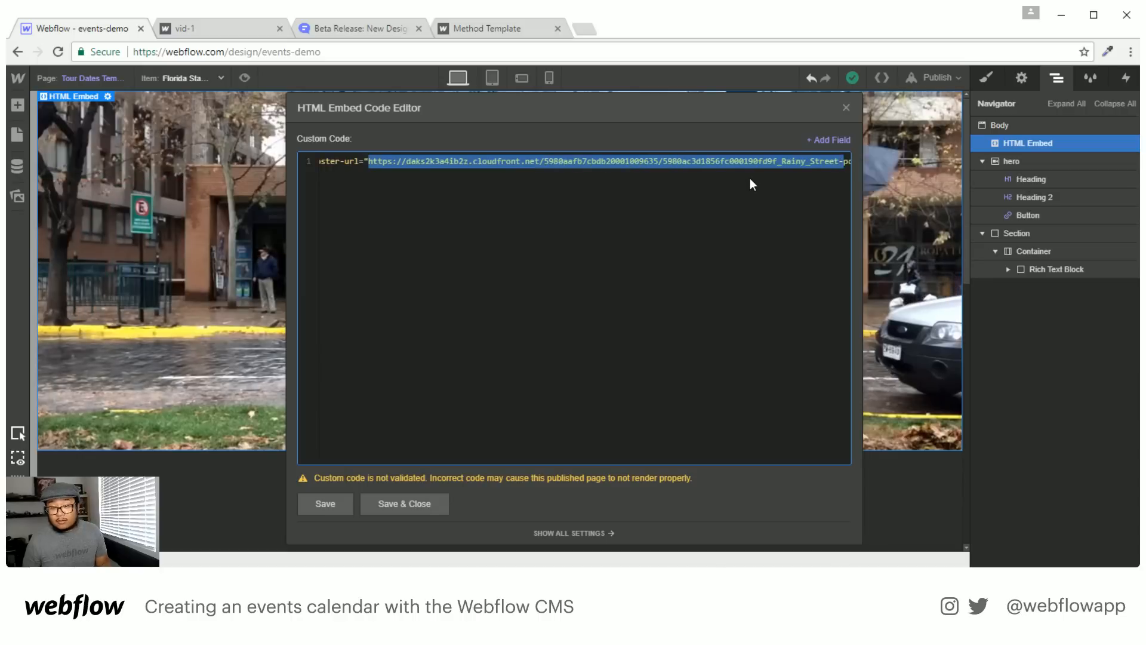
{"action": "key", "text": "ctrl+shift+Right"}
{"action": "key", "text": "ctrl+shift+Right"}
{"action": "key", "text": "ctrl+shift+Right"}
{"action": "key", "text": "ctrl+shift+Right"}
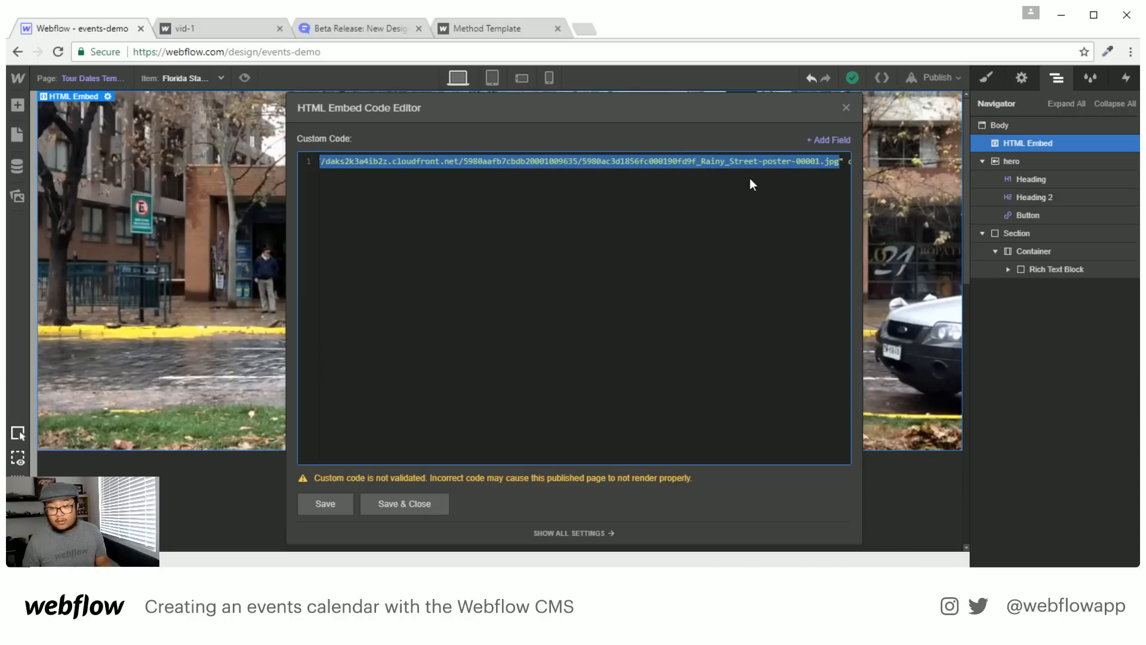
{"action": "key", "text": "BackSpace"}
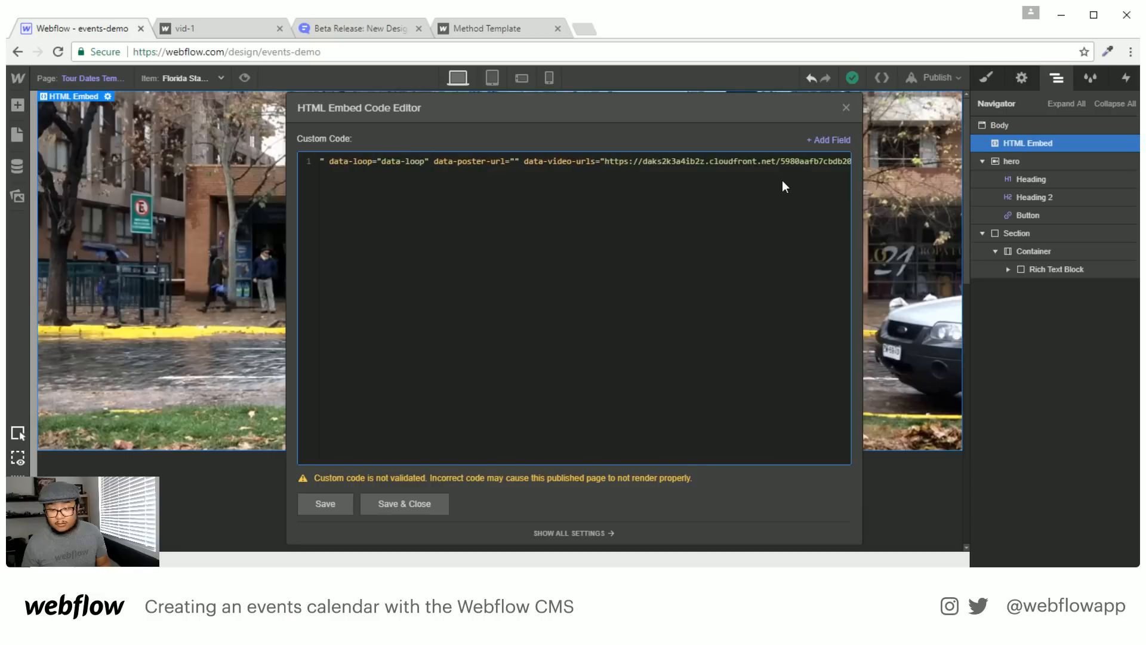
{"action": "left_click", "coordinate": [841, 141]}
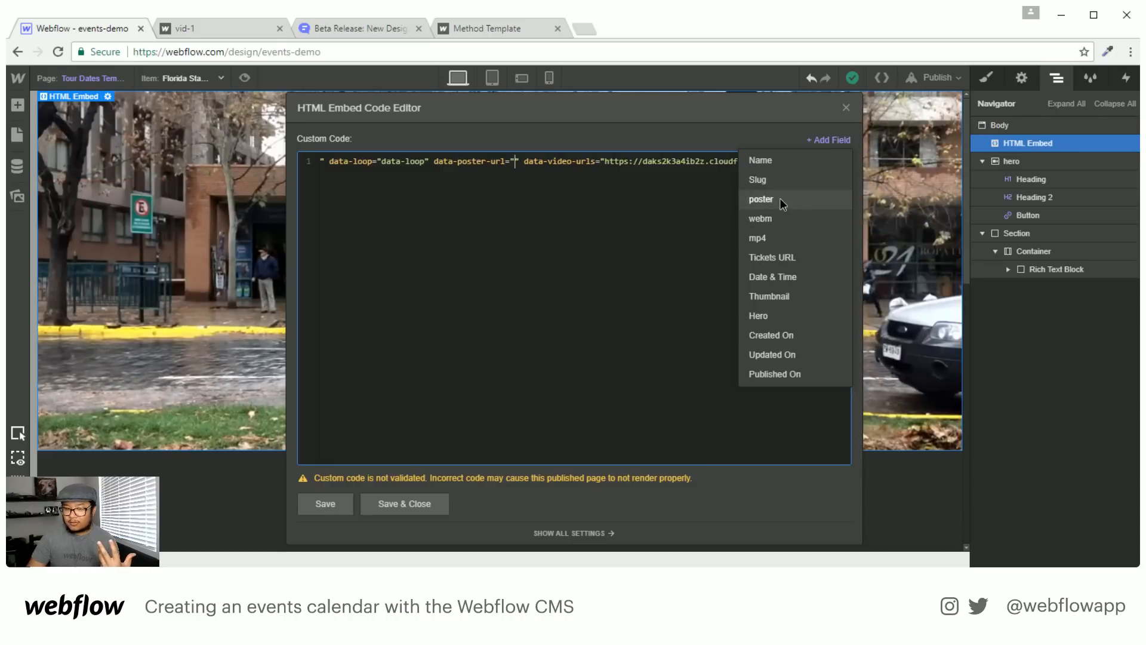
{"action": "left_click", "coordinate": [761, 200]}
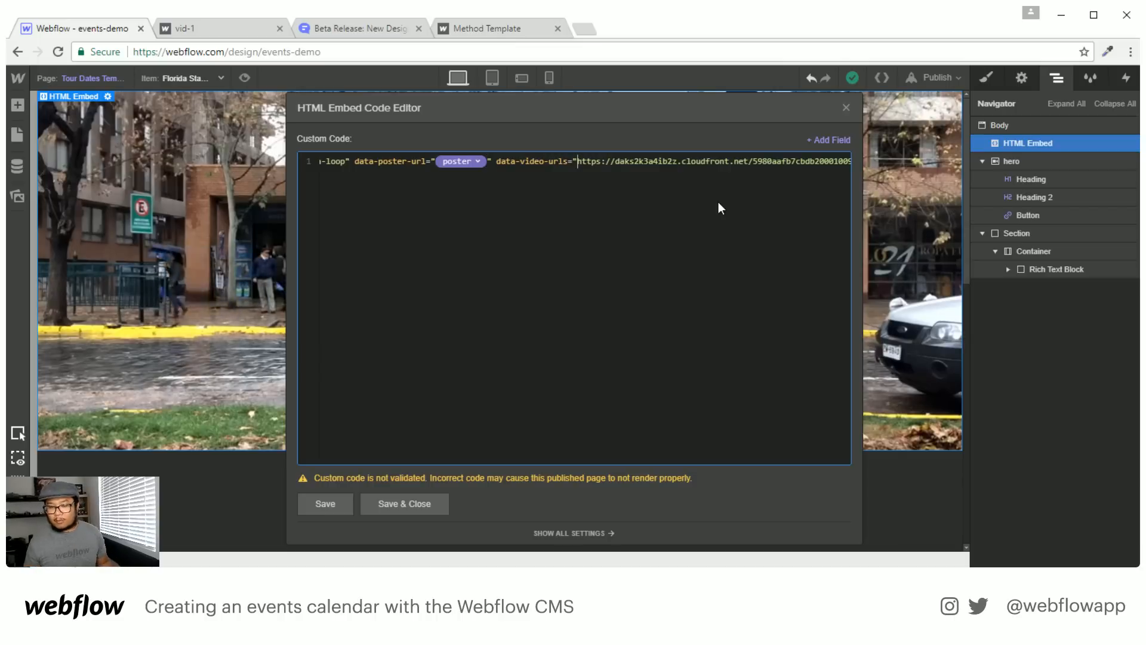
Replace the webm URL in data-video-urls with the webm field token
{"action": "key", "text": "ctrl+shift+Right"}
{"action": "key", "text": "ctrl+shift+Right"}
{"action": "key", "text": "ctrl+shift+Right"}
{"action": "key", "text": "ctrl+shift+Right"}
{"action": "key", "text": "ctrl+shift+Right"}
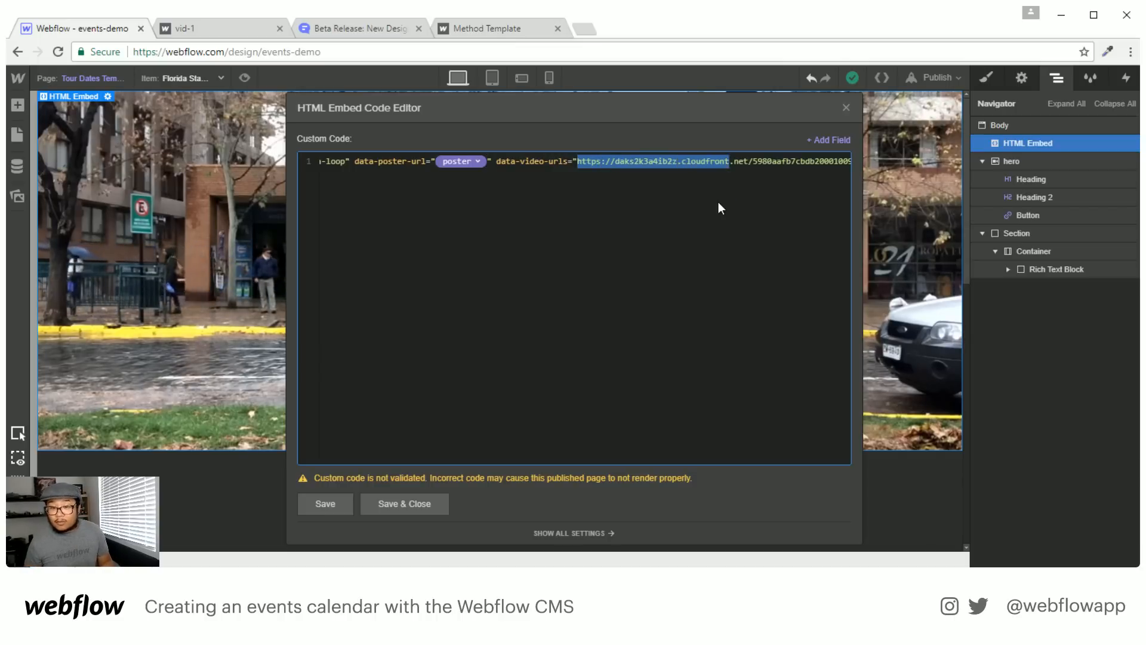
{"action": "key", "text": "ctrl+shift+Right"}
{"action": "key", "text": "ctrl+shift+Right"}
{"action": "key", "text": "ctrl+shift+Right"}
{"action": "key", "text": "ctrl+shift+Right"}
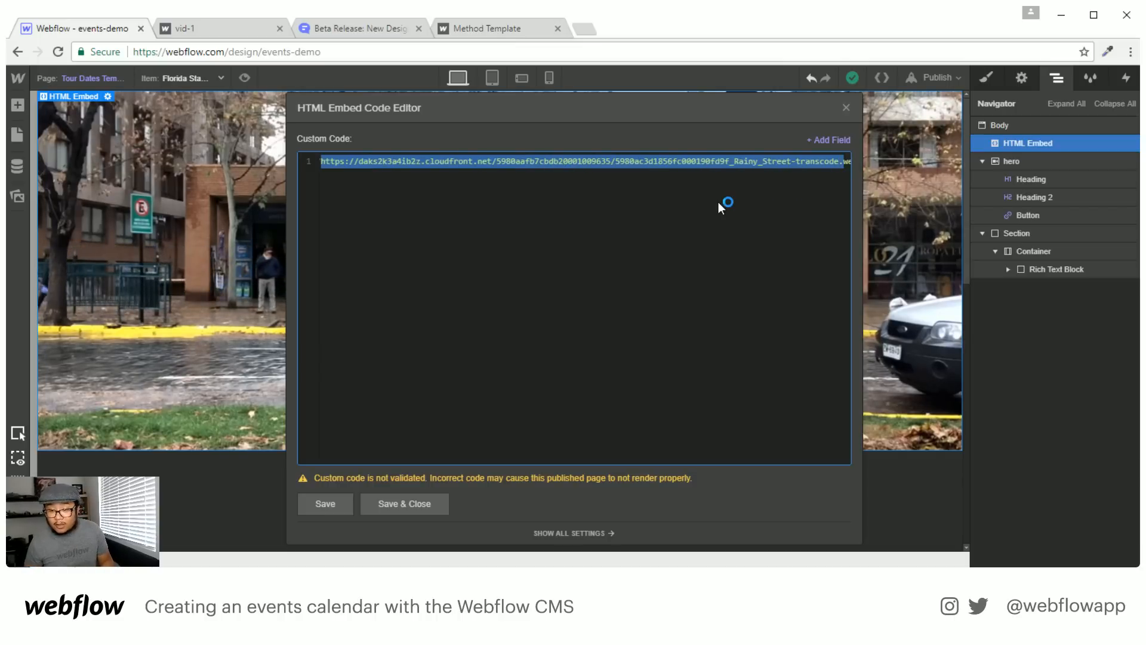
{"action": "key", "text": "BackSpace"}
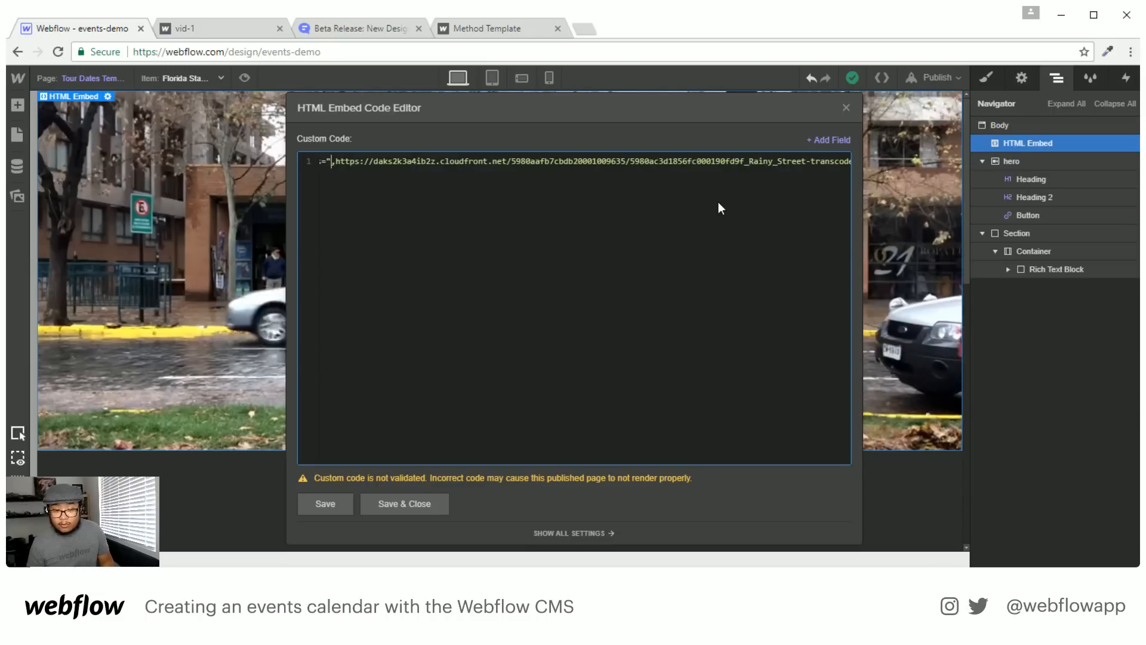
{"action": "left_click", "coordinate": [836, 141]}
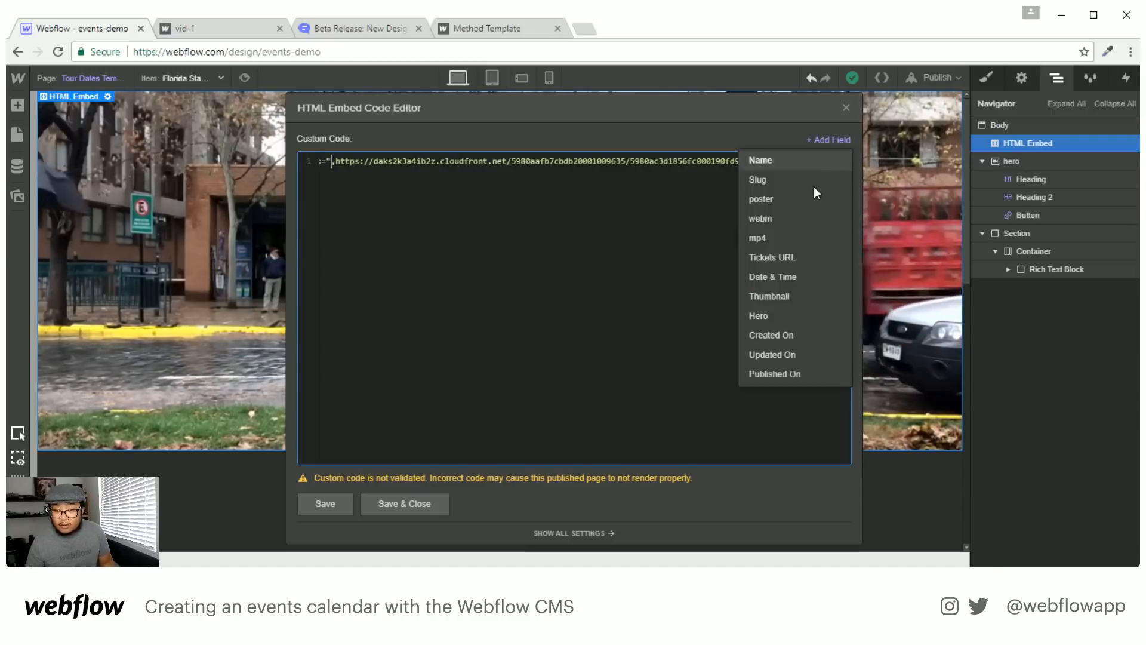
{"action": "left_click", "coordinate": [765, 221]}
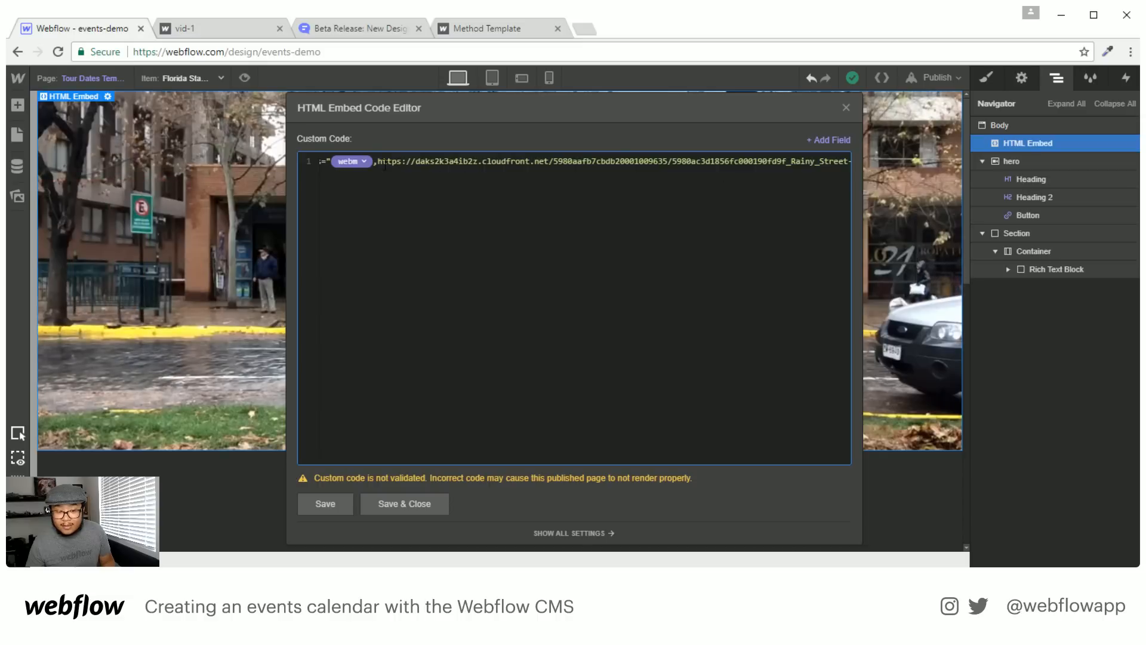
Replace the mp4 URL with the mp4 field token following the webm token
{"action": "left_click", "coordinate": [380, 160]}
{"action": "key", "text": "ctrl+shift+Right"}
{"action": "key", "text": "ctrl+shift+Right"}
{"action": "key", "text": "ctrl+shift+Right"}
{"action": "key", "text": "ctrl+shift+Right"}
{"action": "key", "text": "ctrl+shift+Right"}
{"action": "key", "text": "ctrl+shift+Right"}
{"action": "key", "text": "ctrl+shift+Right"}
{"action": "key", "text": "ctrl+shift+Right"}
{"action": "key", "text": "ctrl+shift+Right"}
{"action": "key", "text": "ctrl+shift+Right"}
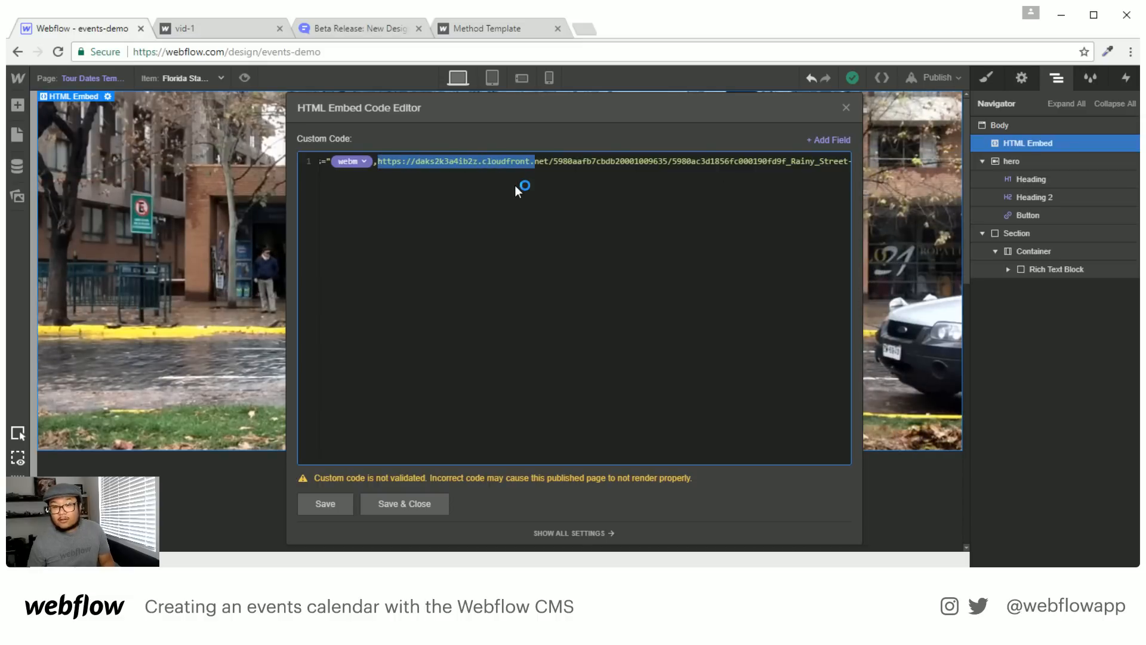
{"action": "key", "text": "ctrl+shift+Right"}
{"action": "key", "text": "ctrl+shift+Right"}
{"action": "key", "text": "ctrl+shift+Right"}
{"action": "key", "text": "ctrl+shift+Right"}
{"action": "key", "text": "ctrl+shift+Right"}
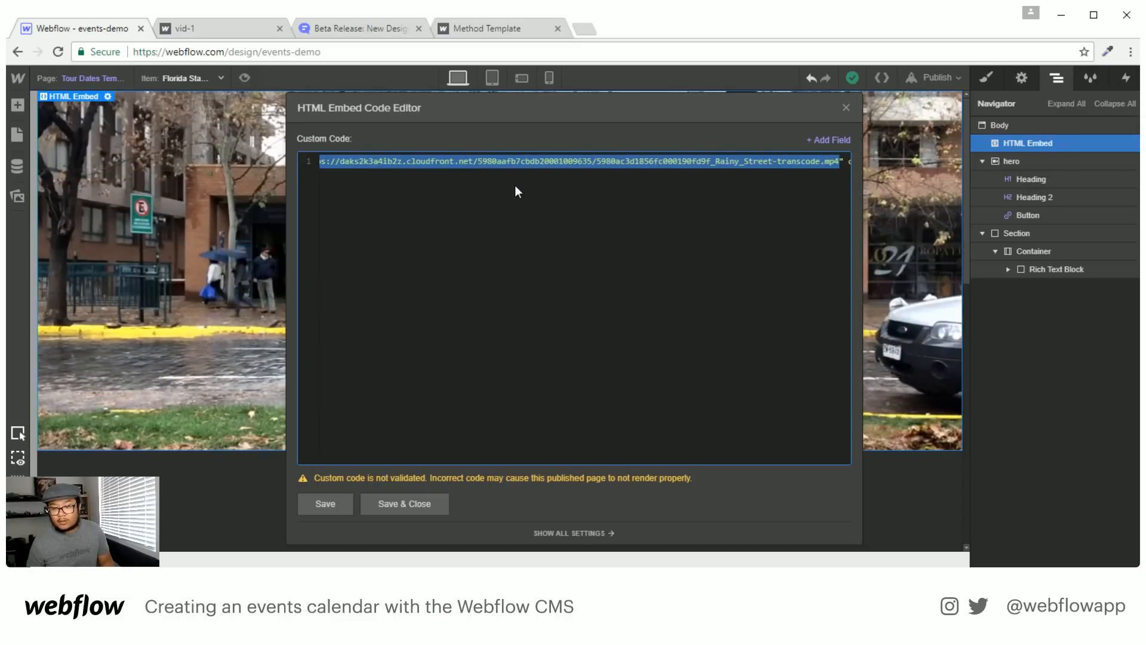
{"action": "key", "text": "BackSpace"}
{"action": "left_click", "coordinate": [839, 139]}
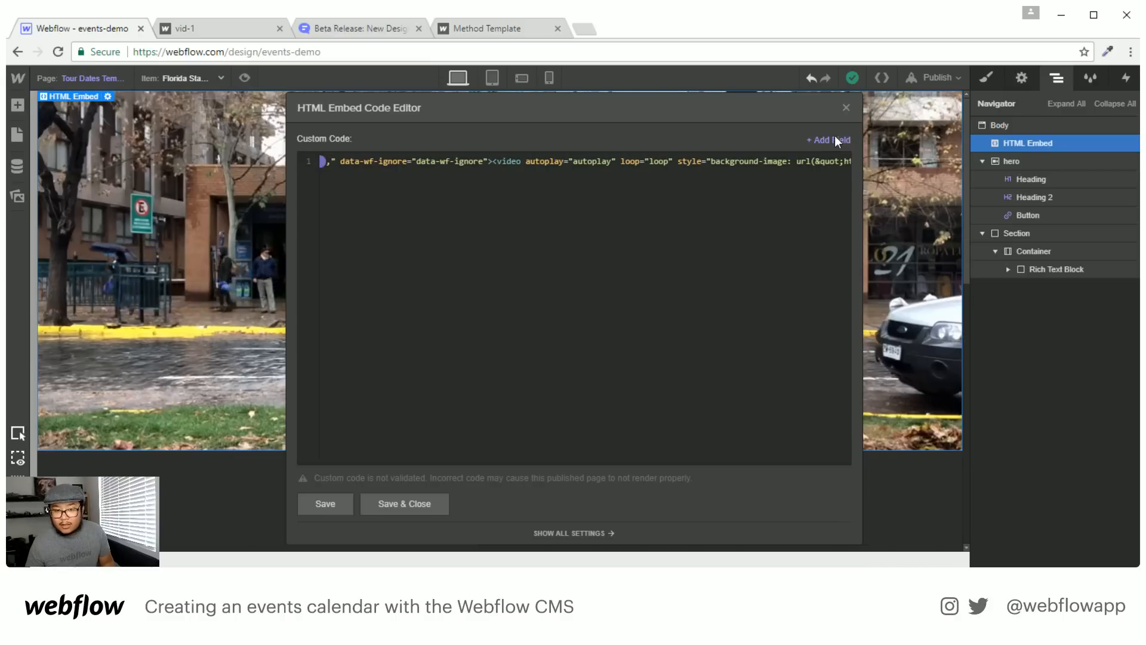
{"action": "left_click", "coordinate": [682, 206]}
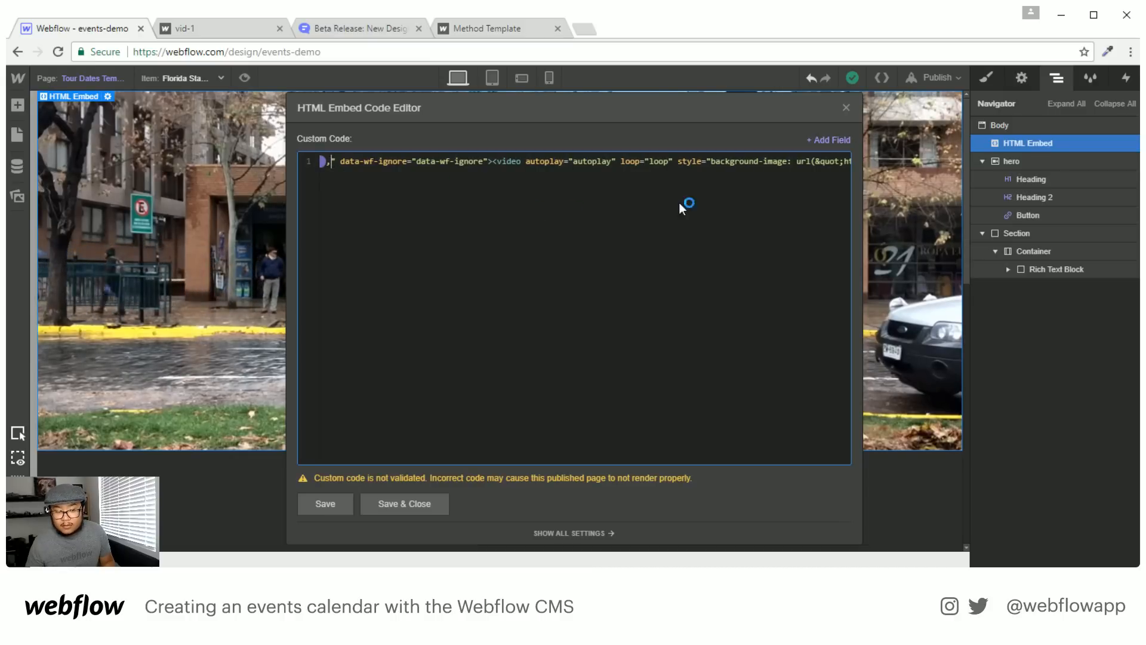
{"action": "left_click", "coordinate": [836, 147]}
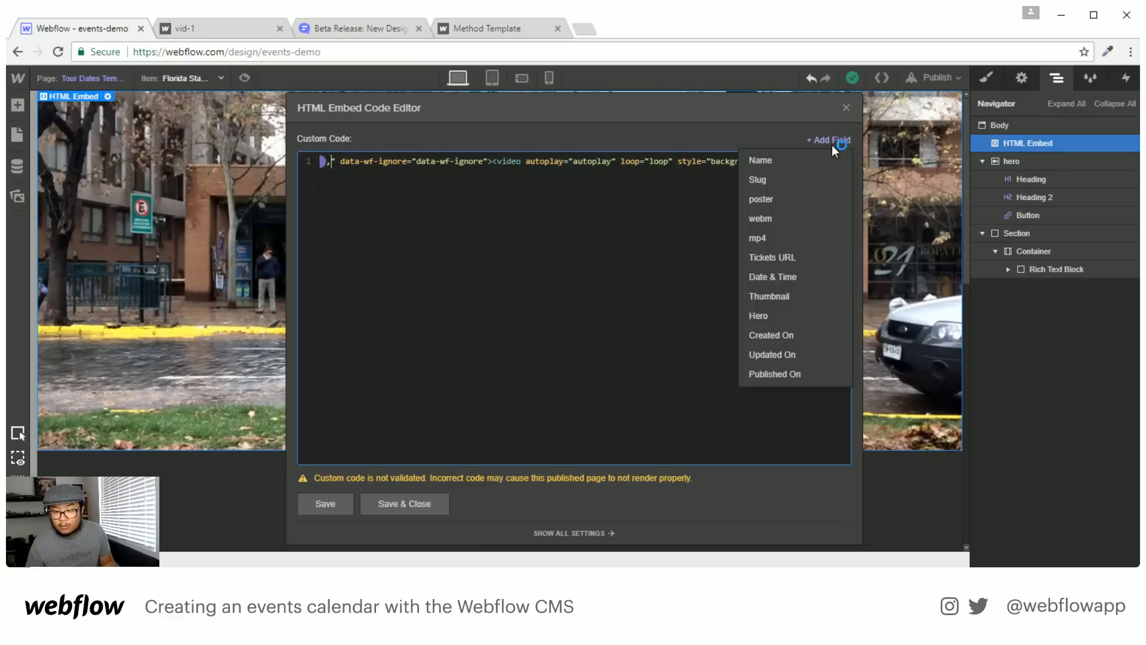
{"action": "left_click", "coordinate": [765, 237]}
{"action": "scroll", "coordinate": [632, 220], "scroll_direction": "right", "scroll_amount": 3}
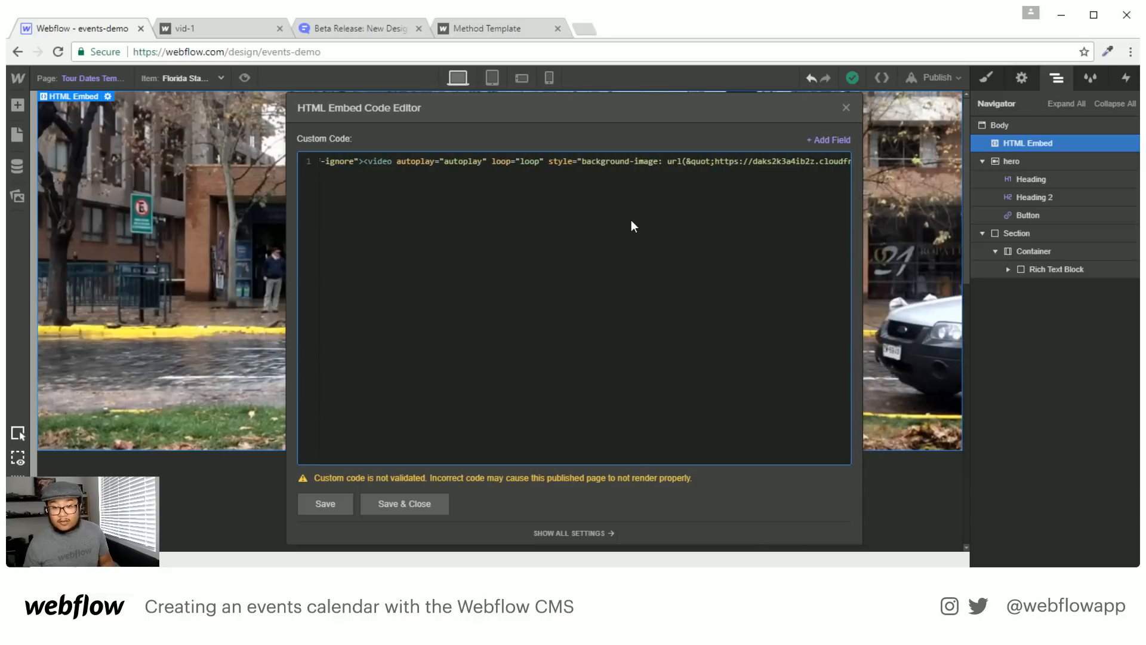
{"action": "left_click", "coordinate": [715, 162]}
Swap the remaining .jpg poster image URL for the poster field token
{"action": "key", "text": "shift+Right"}
{"action": "key", "text": "shift+Right"}
{"action": "key", "text": "shift+Right"}
{"action": "key", "text": "shift+Right"}
{"action": "key", "text": "shift+Right"}
{"action": "key", "text": "shift+Right"}
{"action": "key", "text": "shift+Right"}
{"action": "key", "text": "shift+Right"}
{"action": "key", "text": "shift+Right"}
{"action": "key", "text": "shift+Right"}
{"action": "key", "text": "shift+Right"}
{"action": "key", "text": "shift+Right"}
{"action": "key", "text": "shift+Right"}
{"action": "key", "text": "shift+Right"}
{"action": "key", "text": "shift+Right"}
{"action": "key", "text": "shift+Right"}
{"action": "key", "text": "shift+Right"}
{"action": "key", "text": "shift+Right"}
{"action": "key", "text": "shift+Right"}
{"action": "key", "text": "shift+Right"}
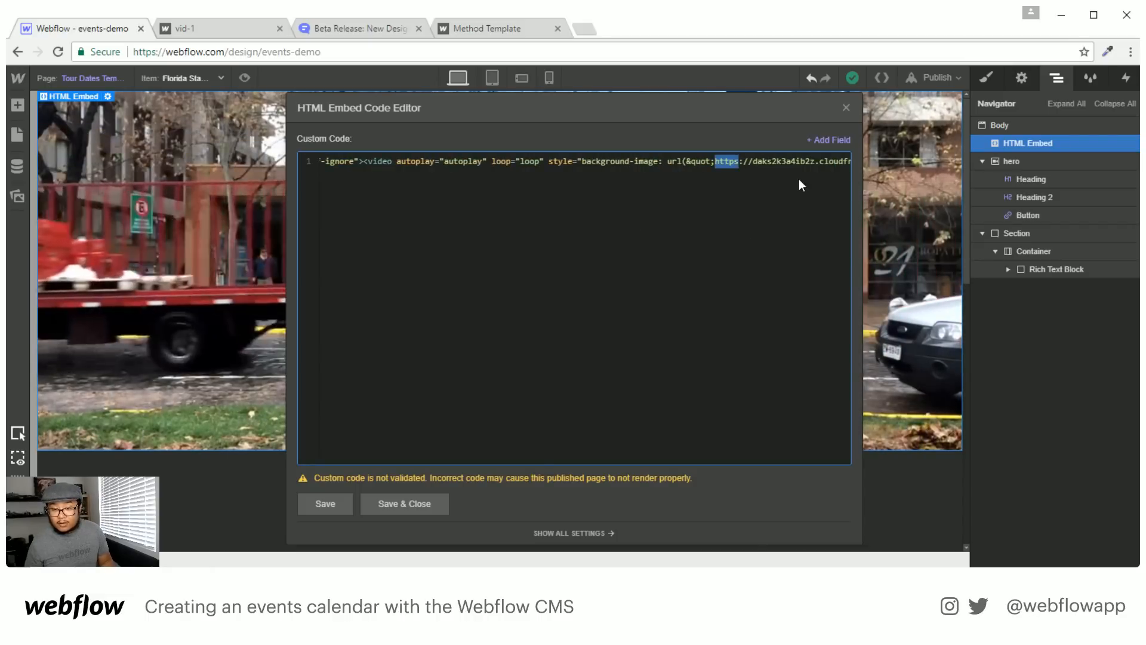
{"action": "key", "text": "shift+Right"}
{"action": "key", "text": "shift+Right"}
{"action": "key", "text": "shift+Right"}
{"action": "key", "text": "shift+Right"}
{"action": "key", "text": "shift+Right"}
{"action": "key", "text": "shift+Right"}
{"action": "key", "text": "shift+Right"}
{"action": "key", "text": "shift+Right"}
{"action": "key", "text": "shift+Right"}
{"action": "key", "text": "shift+Right"}
{"action": "key", "text": "shift+Right"}
{"action": "key", "text": "shift+Right"}
{"action": "key", "text": "shift+Right"}
{"action": "key", "text": "shift+Right"}
{"action": "key", "text": "shift+Right"}
{"action": "key", "text": "shift+Right"}
{"action": "key", "text": "shift+Right"}
{"action": "key", "text": "shift+Right"}
{"action": "key", "text": "shift+Right"}
{"action": "key", "text": "shift+Right"}
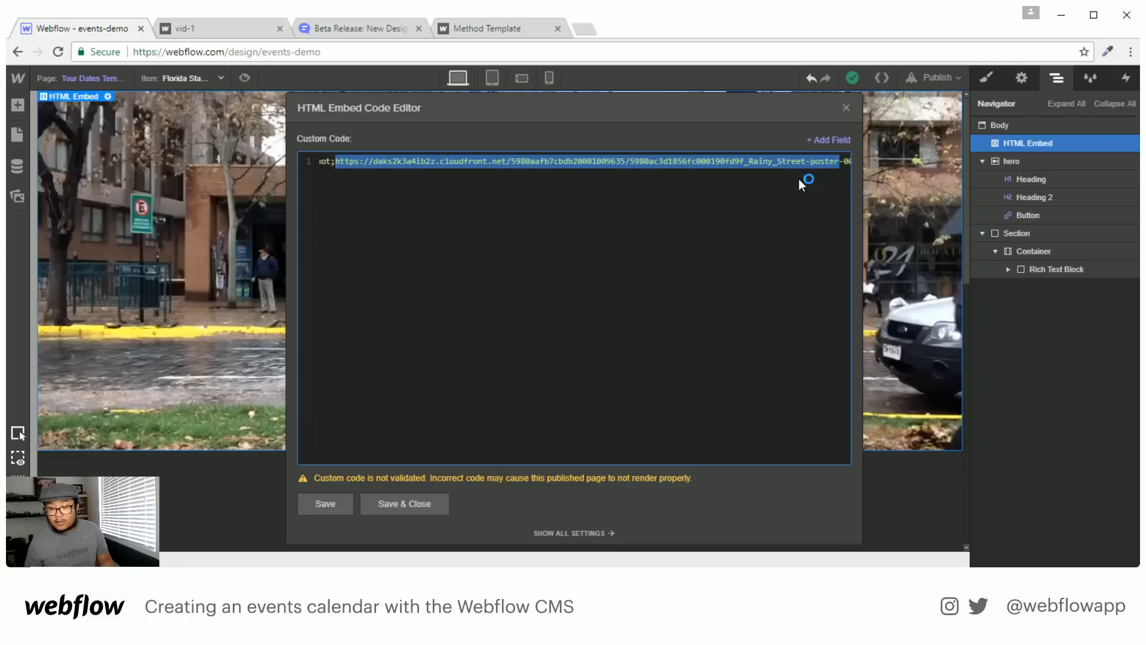
{"action": "key", "text": "shift+Right"}
{"action": "key", "text": "shift+Right"}
{"action": "key", "text": "shift+Right"}
{"action": "key", "text": "shift+Right"}
{"action": "key", "text": "shift+Right"}
{"action": "key", "text": "shift+Right"}
{"action": "key", "text": "shift+Right"}
{"action": "key", "text": "shift+Right"}
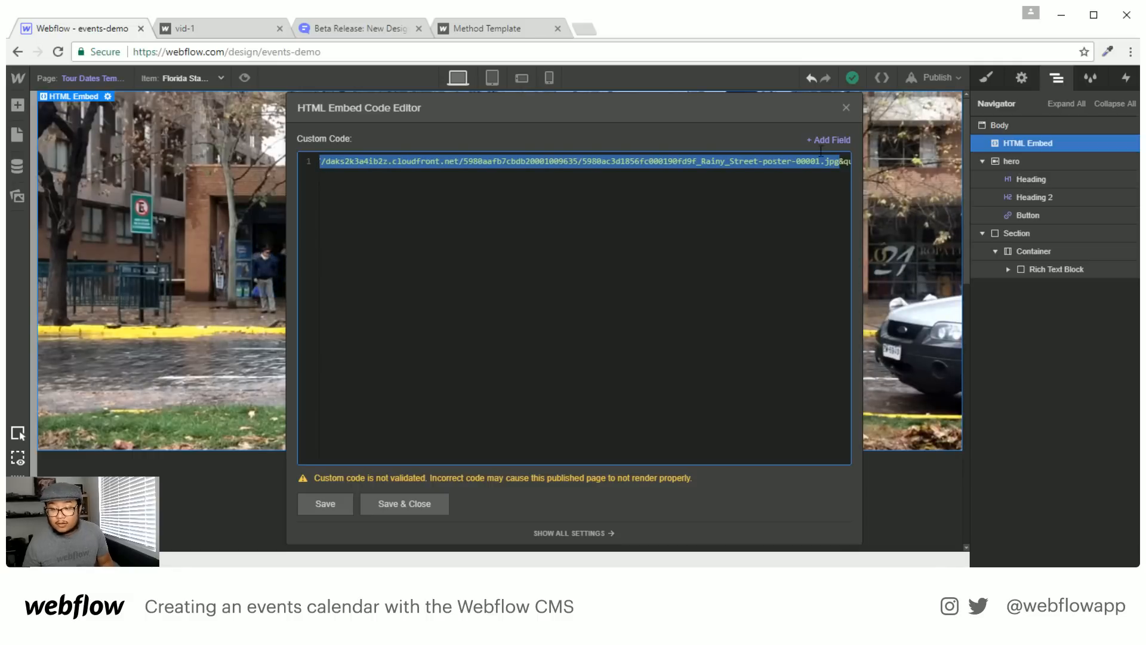
{"action": "left_click", "coordinate": [840, 139]}
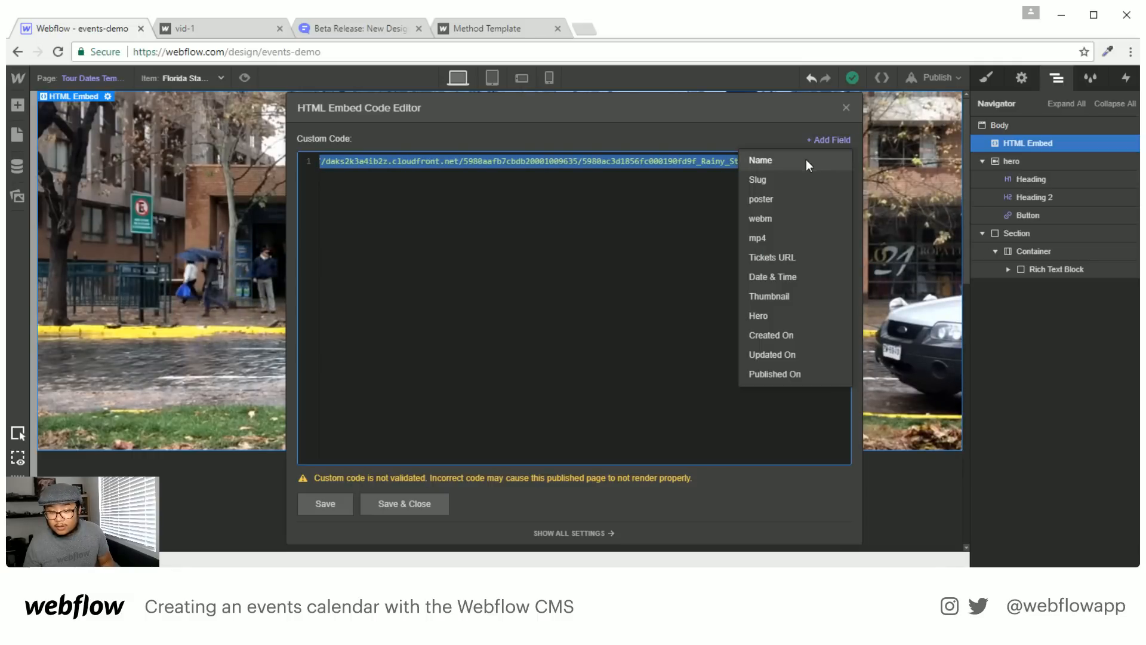
{"action": "left_click", "coordinate": [789, 197]}
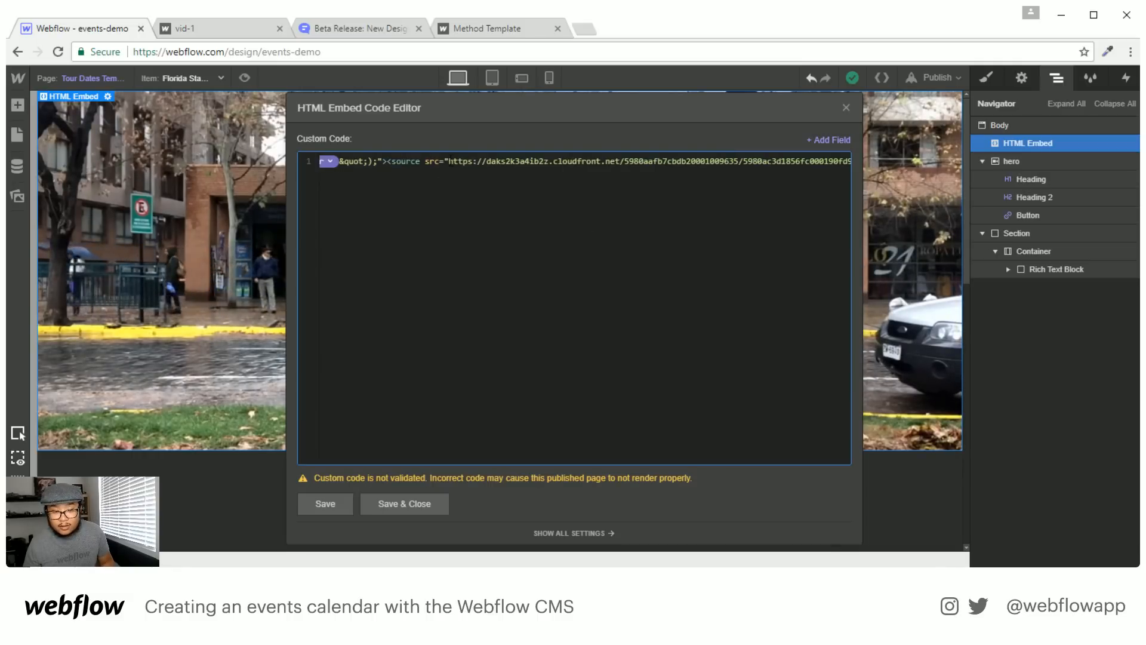
Replace the webm source's src URL with the webm field token
{"action": "key", "text": "ctrl+shift+Right"}
{"action": "key", "text": "ctrl+shift+Right"}
{"action": "key", "text": "ctrl+shift+Right"}
{"action": "key", "text": "ctrl+shift+Right"}
{"action": "key", "text": "ctrl+shift+Right"}
{"action": "key", "text": "ctrl+shift+Right"}
{"action": "key", "text": "ctrl+shift+Right"}
{"action": "key", "text": "ctrl+shift+Right"}
{"action": "key", "text": "ctrl+shift+Right"}
{"action": "key", "text": "ctrl+shift+Right"}
{"action": "key", "text": "ctrl+shift+Right"}
{"action": "key", "text": "ctrl+shift+Right"}
{"action": "key", "text": "ctrl+shift+Right"}
{"action": "key", "text": "ctrl+shift+Right"}
{"action": "key", "text": "ctrl+shift+Right"}
{"action": "key", "text": "ctrl+shift+Right"}
{"action": "key", "text": "ctrl+shift+Right"}
{"action": "key", "text": "ctrl+shift+Right"}
{"action": "key", "text": "ctrl+shift+Right"}
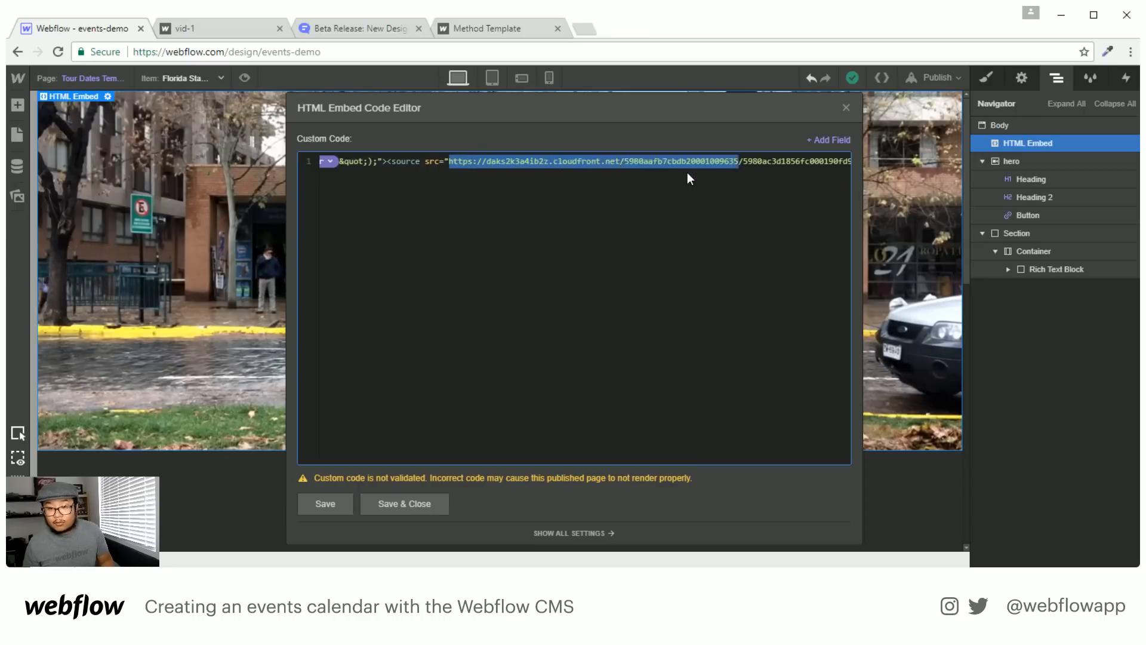
{"action": "key", "text": "ctrl+shift+Left"}
{"action": "key", "text": "ctrl+shift+Left"}
{"action": "key", "text": "ctrl+shift+Left"}
{"action": "key", "text": "ctrl+shift+Left"}
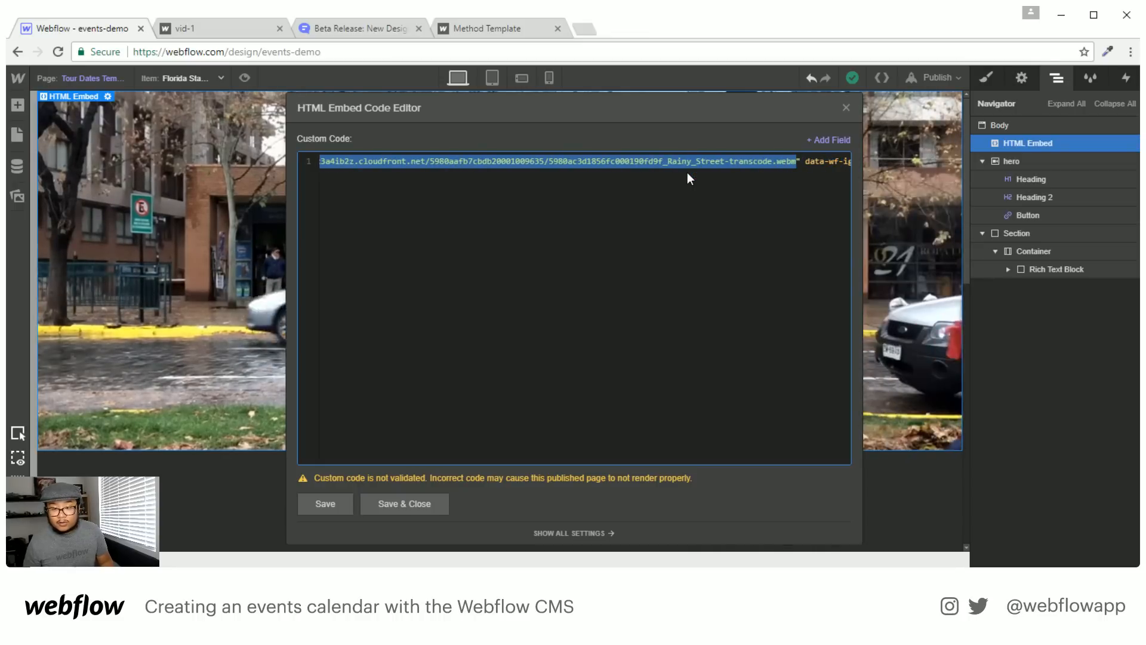
{"action": "key", "text": "ctrl+shift+Left"}
{"action": "key", "text": "ctrl+shift+Left"}
{"action": "key", "text": "ctrl+shift+Left"}
{"action": "key", "text": "ctrl+shift+Left"}
{"action": "key", "text": "ctrl+shift+Left"}
{"action": "key", "text": "ctrl+shift+Left"}
{"action": "key", "text": "ctrl+shift+Left"}
{"action": "key", "text": "ctrl+shift+Left"}
{"action": "key", "text": "ctrl+shift+Left"}
{"action": "key", "text": "ctrl+shift+Left"}
{"action": "key", "text": "ctrl+shift+Left"}
{"action": "key", "text": "ctrl+shift+Left"}
{"action": "key", "text": "ctrl+shift+Left"}
{"action": "key", "text": "ctrl+shift+Left"}
{"action": "key", "text": "ctrl+shift+Left"}
{"action": "key", "text": "ctrl+shift+Left"}
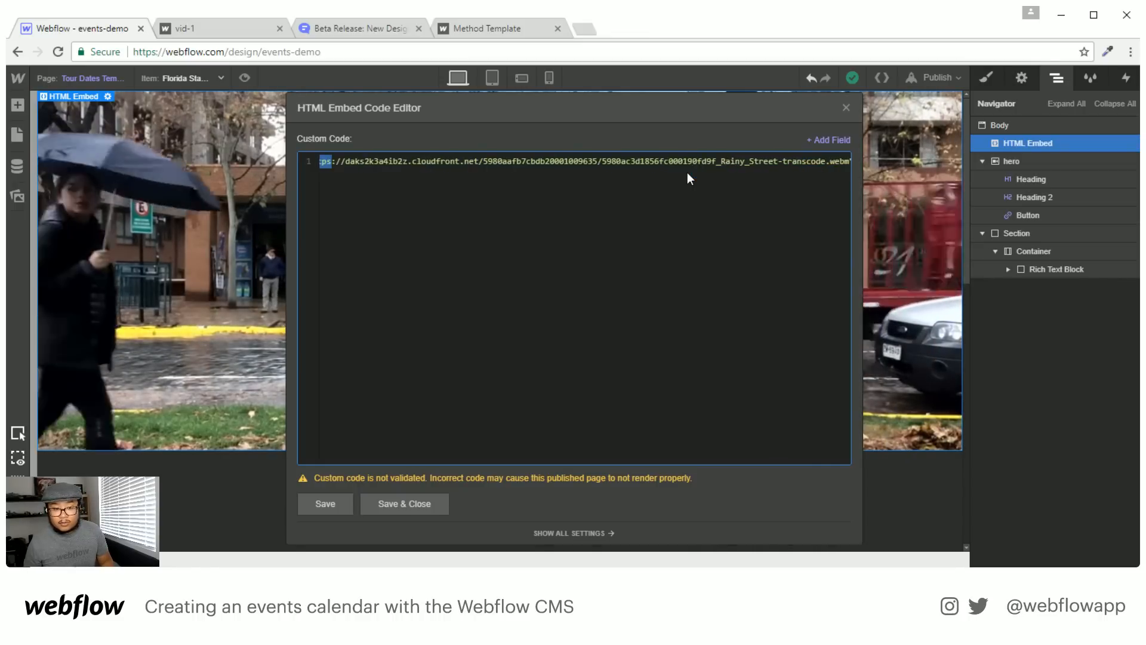
{"action": "key", "text": "ctrl+shift+Right"}
{"action": "key", "text": "ctrl+shift+Right"}
{"action": "key", "text": "ctrl+shift+Right"}
{"action": "key", "text": "ctrl+shift+Right"}
{"action": "key", "text": "ctrl+shift+Right"}
{"action": "key", "text": "ctrl+shift+Right"}
{"action": "key", "text": "ctrl+shift+Right"}
{"action": "key", "text": "ctrl+shift+Right"}
{"action": "key", "text": "ctrl+shift+Right"}
{"action": "key", "text": "ctrl+shift+Right"}
{"action": "key", "text": "ctrl+shift+Right"}
{"action": "key", "text": "ctrl+shift+Right"}
{"action": "key", "text": "ctrl+shift+Right"}
{"action": "key", "text": "ctrl+shift+Right"}
{"action": "key", "text": "ctrl+shift+Right"}
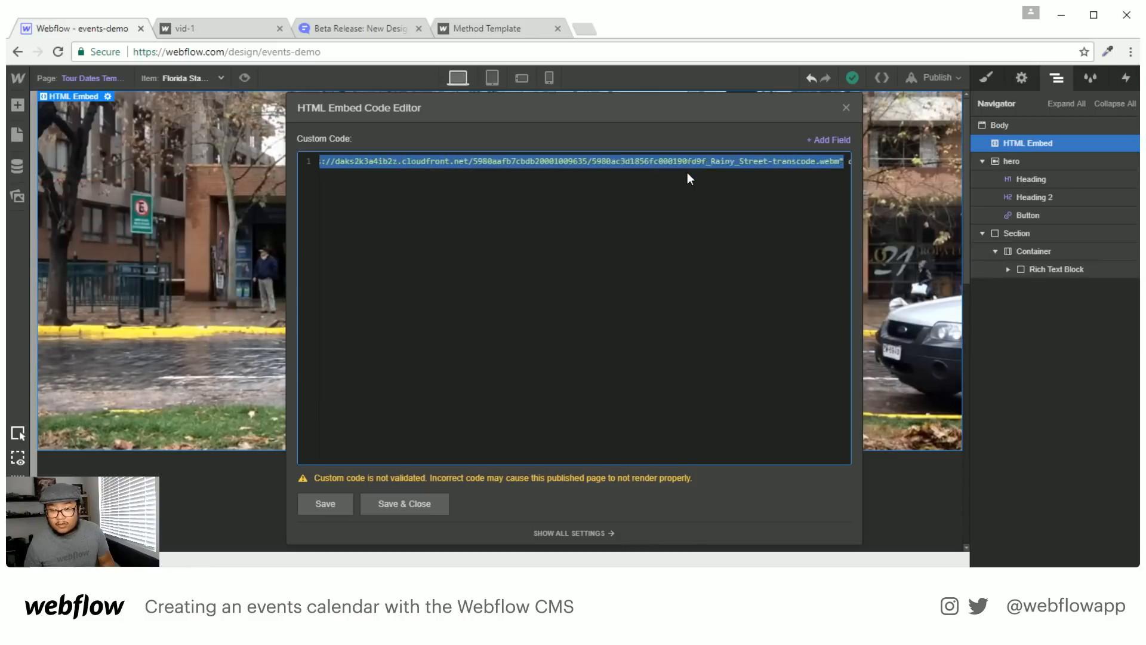
{"action": "left_click", "coordinate": [837, 140]}
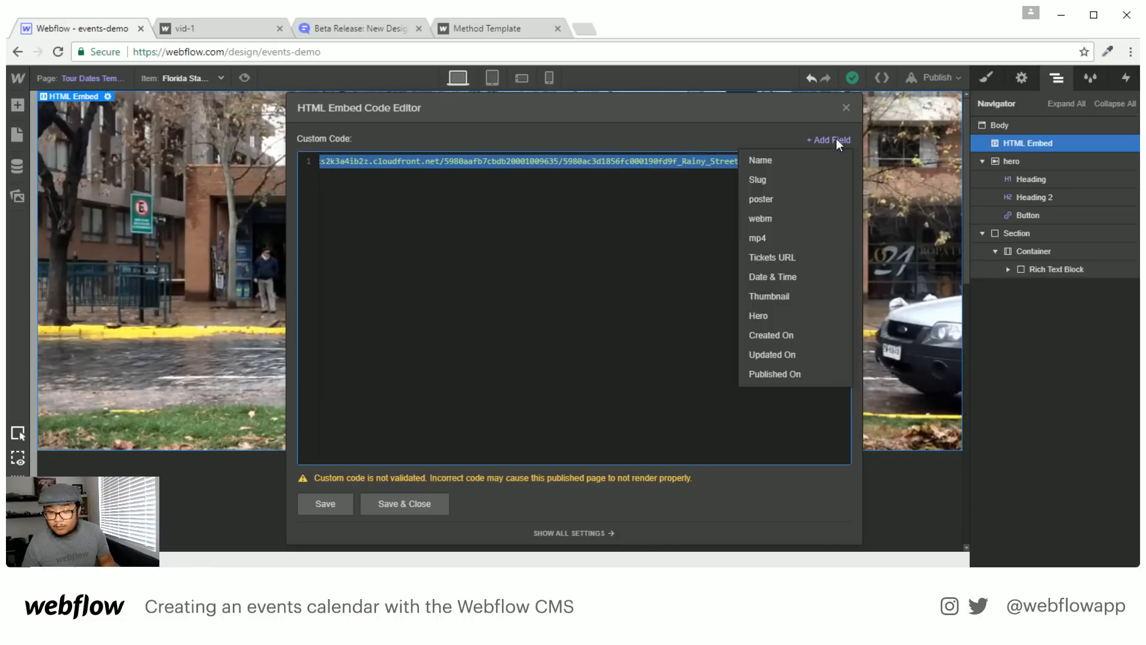
{"action": "left_click", "coordinate": [762, 227]}
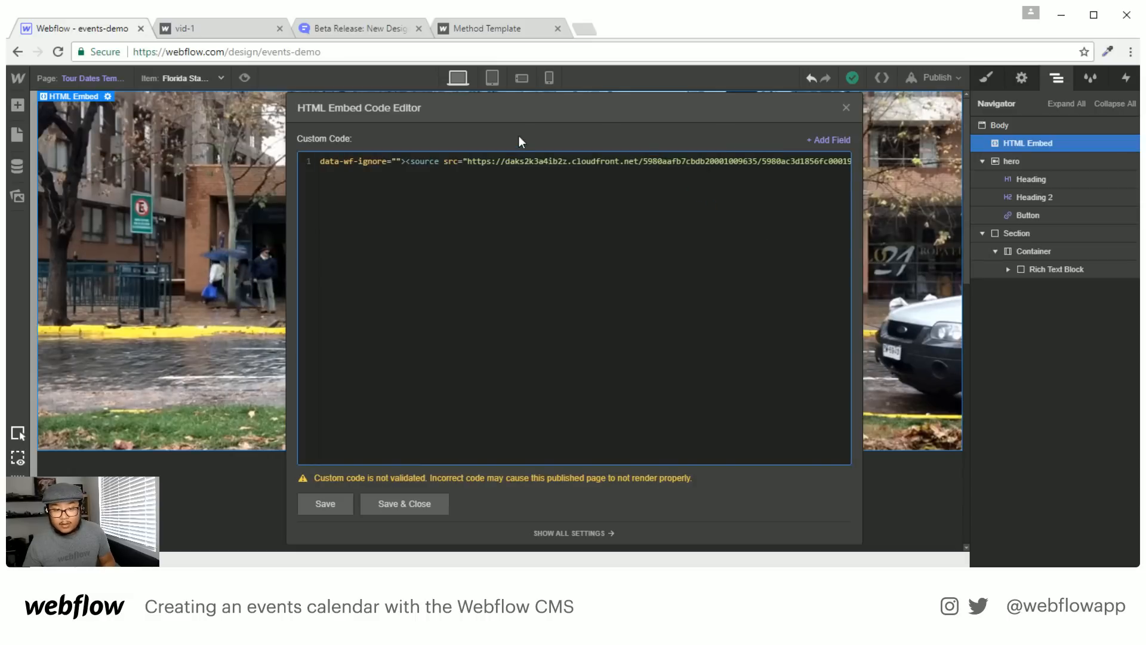
Replace the mp4 source's src URL with the mp4 field token and save the embed
{"action": "left_click_drag", "start_coordinate": [468, 160], "coordinate": [426, 160]}
{"action": "scroll", "coordinate": [527, 313], "scroll_direction": "right", "scroll_amount": 20}
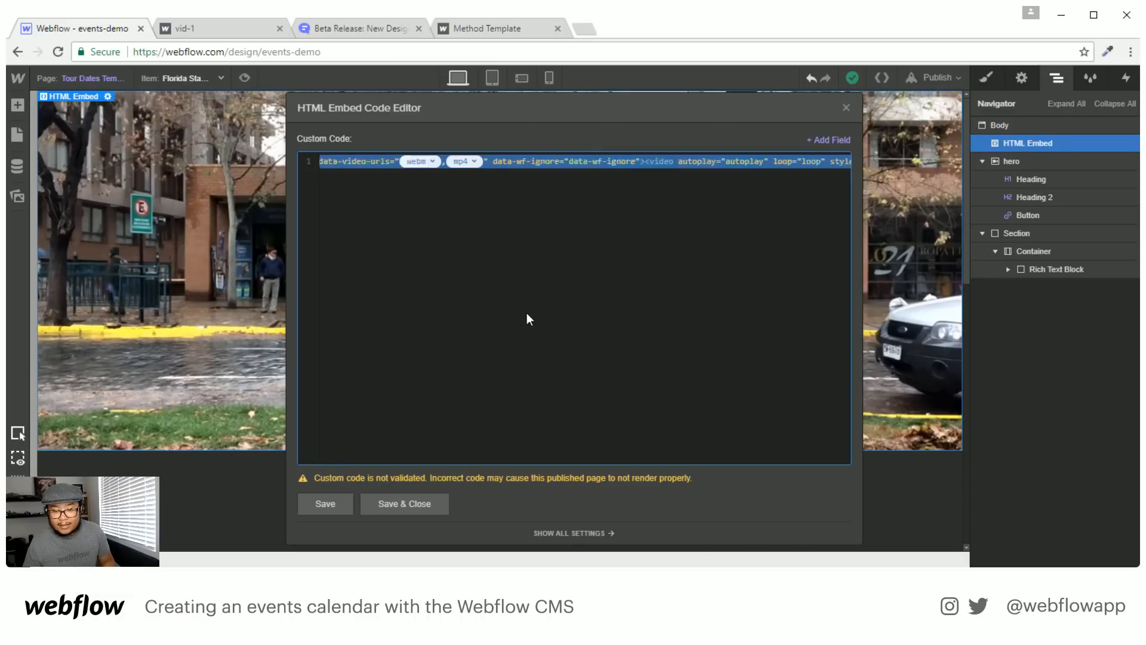
{"action": "double_click", "coordinate": [706, 162]}
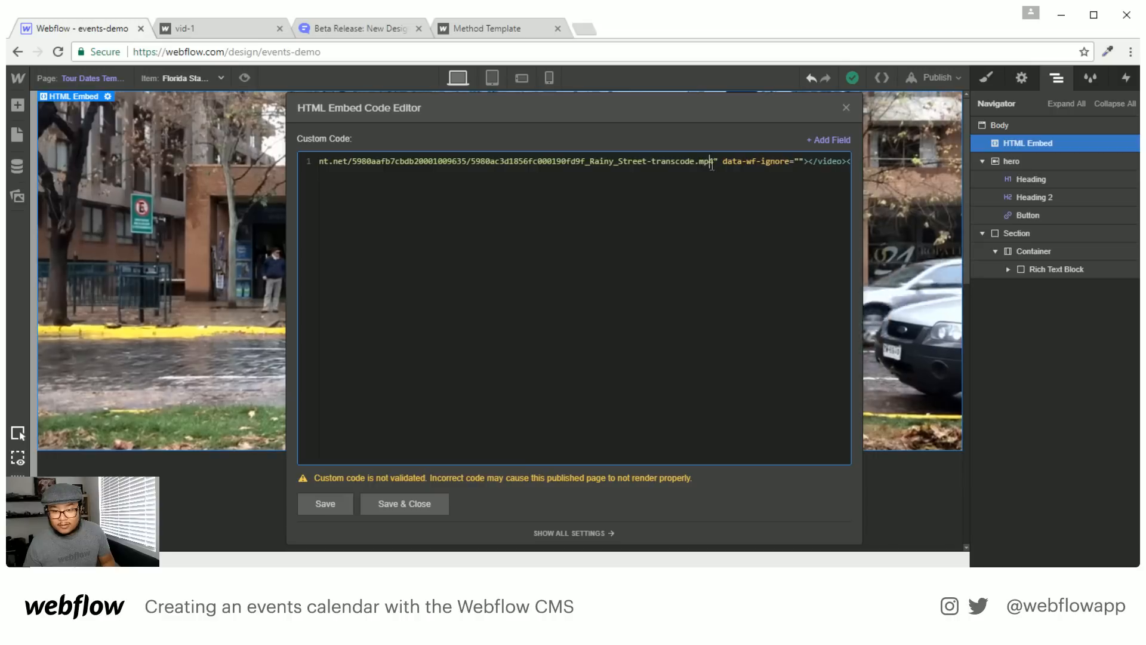
{"action": "key", "text": "ctrl+shift+Left"}
{"action": "key", "text": "ctrl+shift+Left"}
{"action": "key", "text": "ctrl+shift+Left"}
{"action": "key", "text": "ctrl+shift+Left"}
{"action": "key", "text": "ctrl+shift+Left"}
{"action": "key", "text": "ctrl+shift+Left"}
{"action": "key", "text": "ctrl+shift+Left"}
{"action": "key", "text": "ctrl+shift+Left"}
{"action": "key", "text": "ctrl+shift+Left"}
{"action": "key", "text": "ctrl+shift+Left"}
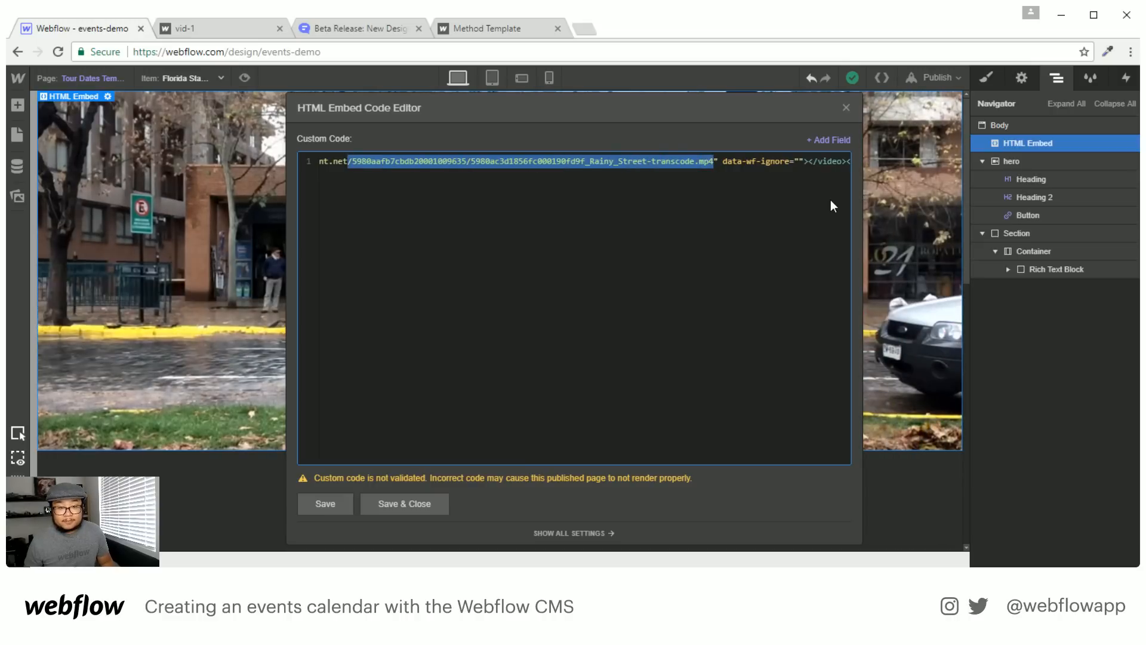
{"action": "key", "text": "ctrl+shift+Left"}
{"action": "key", "text": "ctrl+shift+Left"}
{"action": "key", "text": "ctrl+shift+Left"}
{"action": "key", "text": "ctrl+shift+Left"}
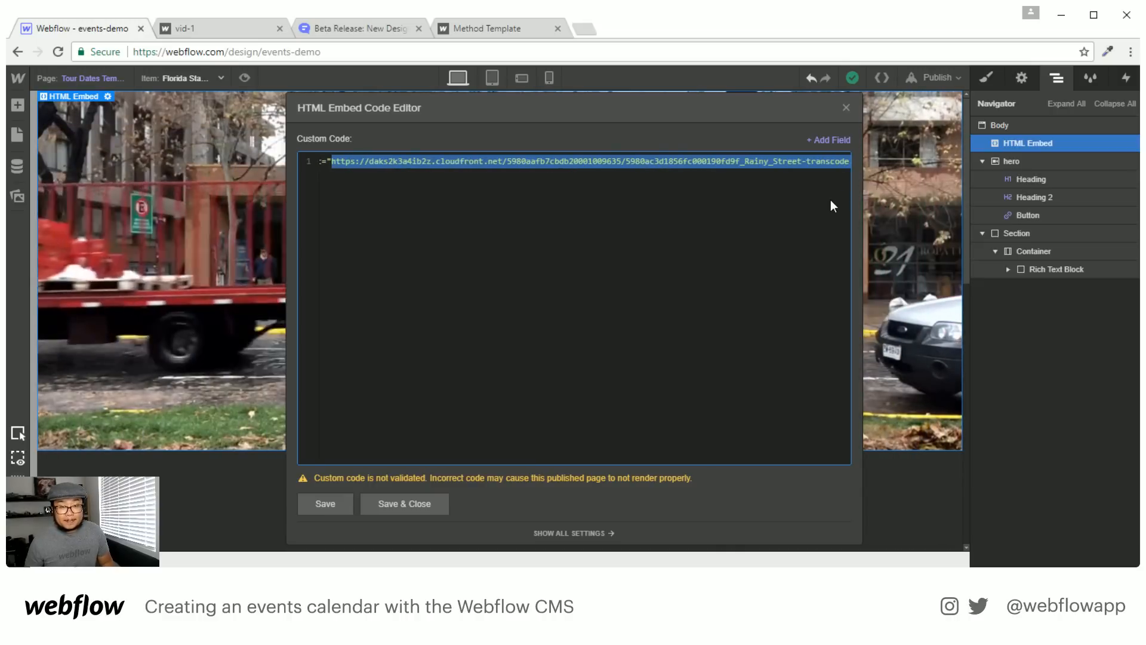
{"action": "left_click", "coordinate": [829, 143]}
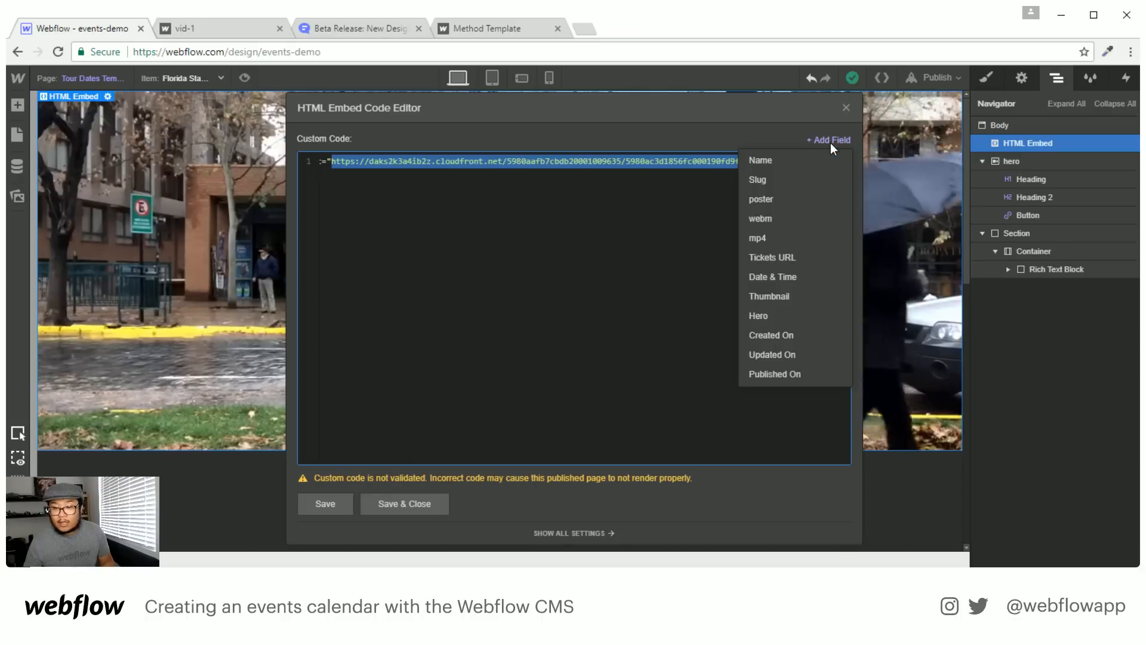
{"action": "left_click", "coordinate": [776, 230]}
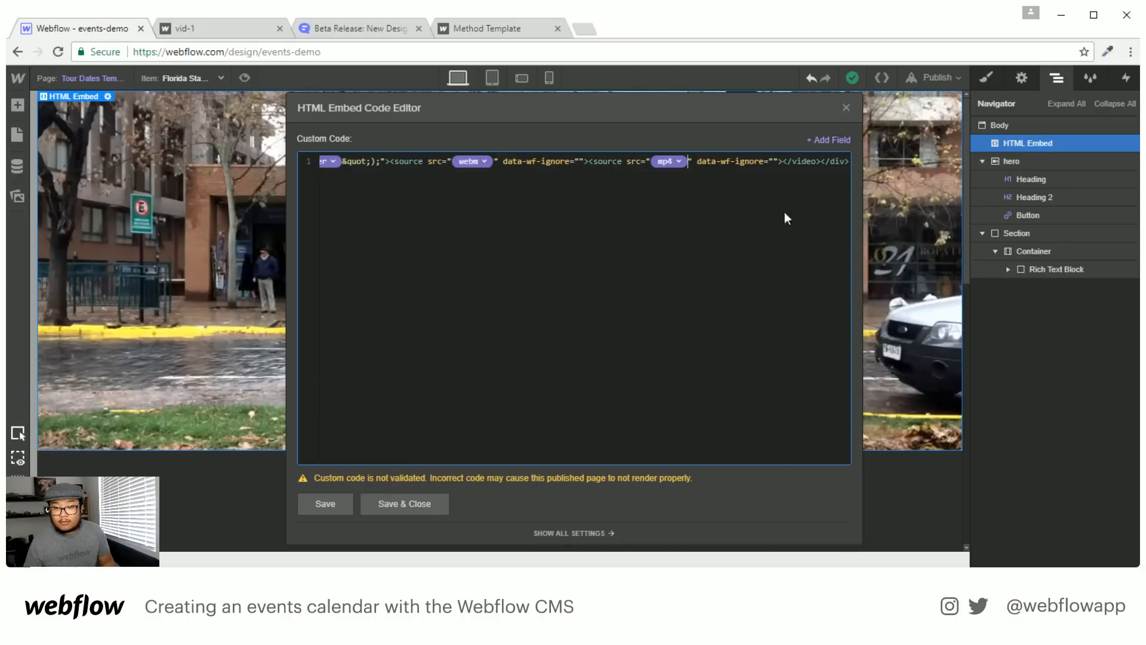
{"action": "left_click", "coordinate": [420, 507]}
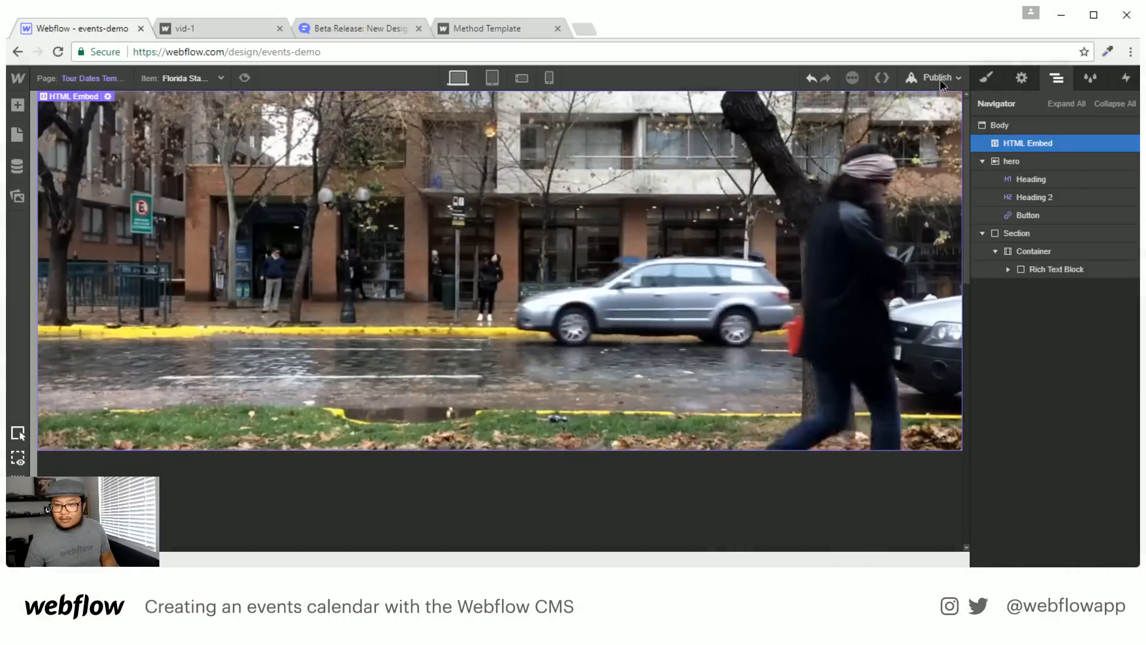
Publish the site to the webflow.io domain and view the published video page
{"action": "left_click", "coordinate": [937, 78]}
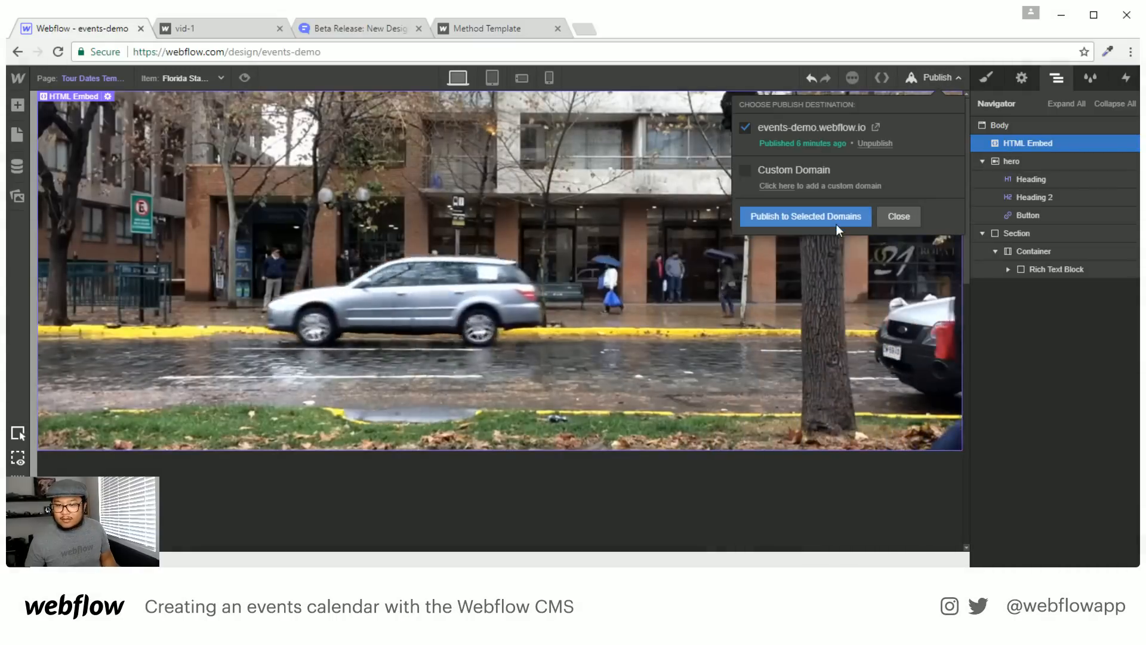
{"action": "left_click", "coordinate": [825, 212]}
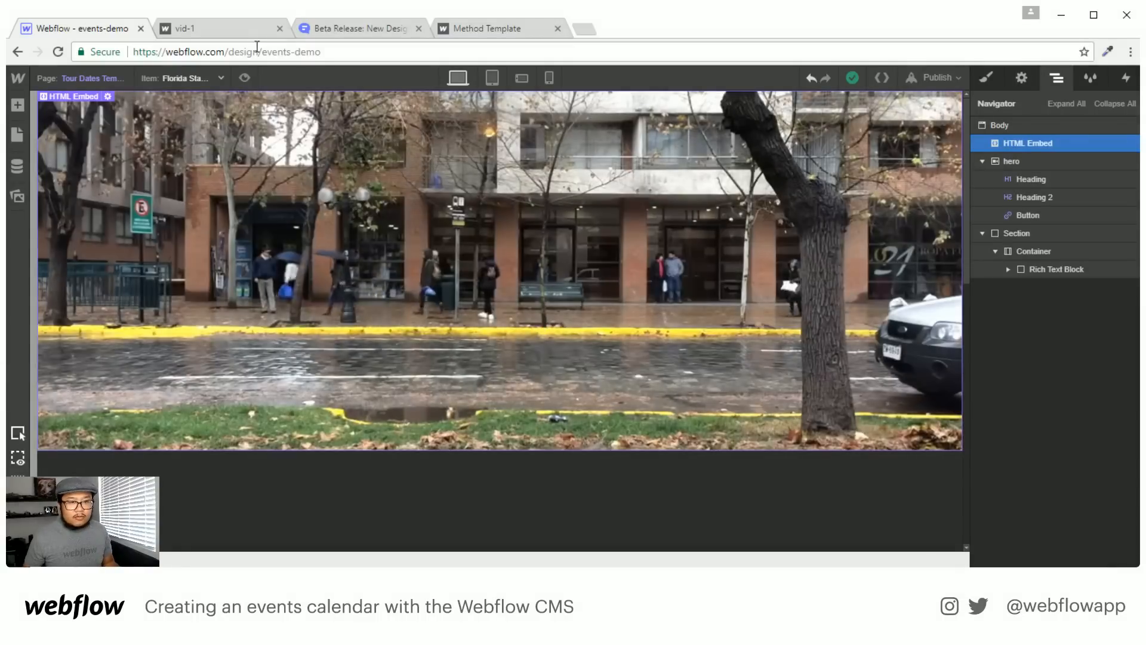
{"action": "left_click", "coordinate": [209, 31]}
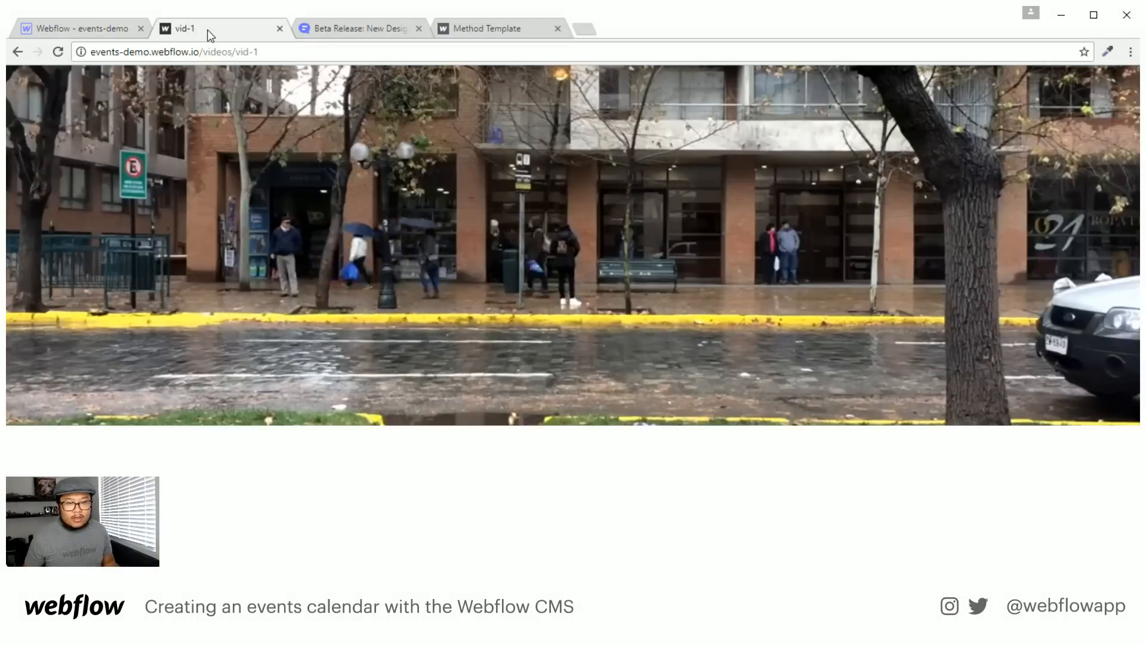
Check the events-demo home page sorted newest to oldest, then return to the Designer
{"action": "left_click", "coordinate": [17, 52]}
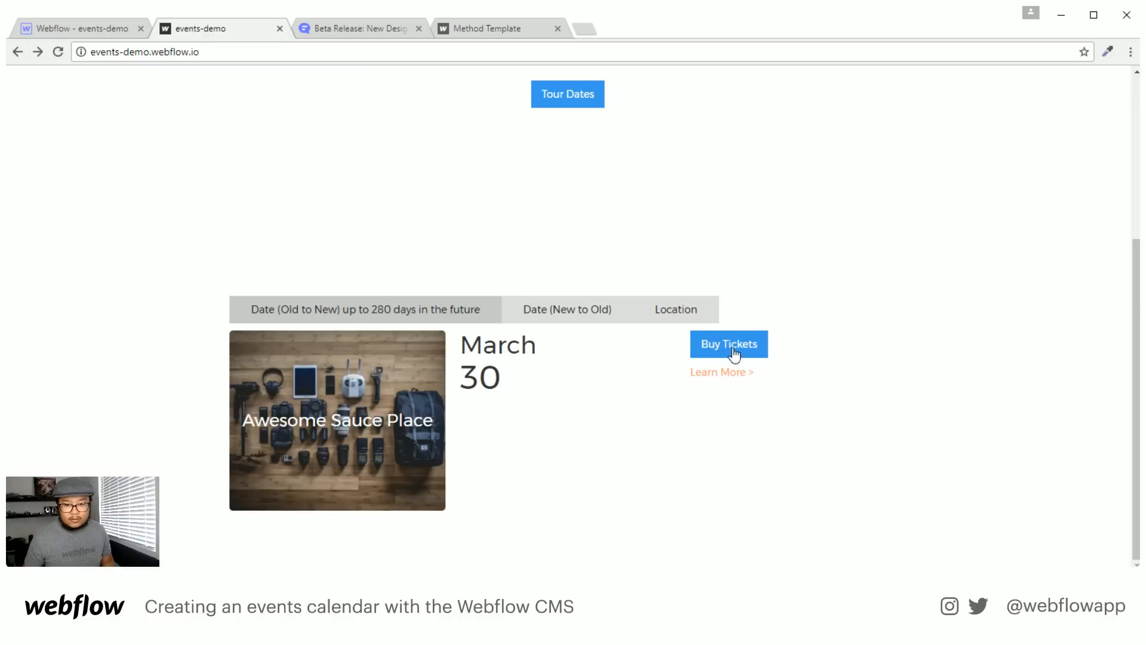
{"action": "left_click", "coordinate": [567, 309]}
{"action": "scroll", "coordinate": [602, 463], "scroll_direction": "down", "scroll_amount": 7}
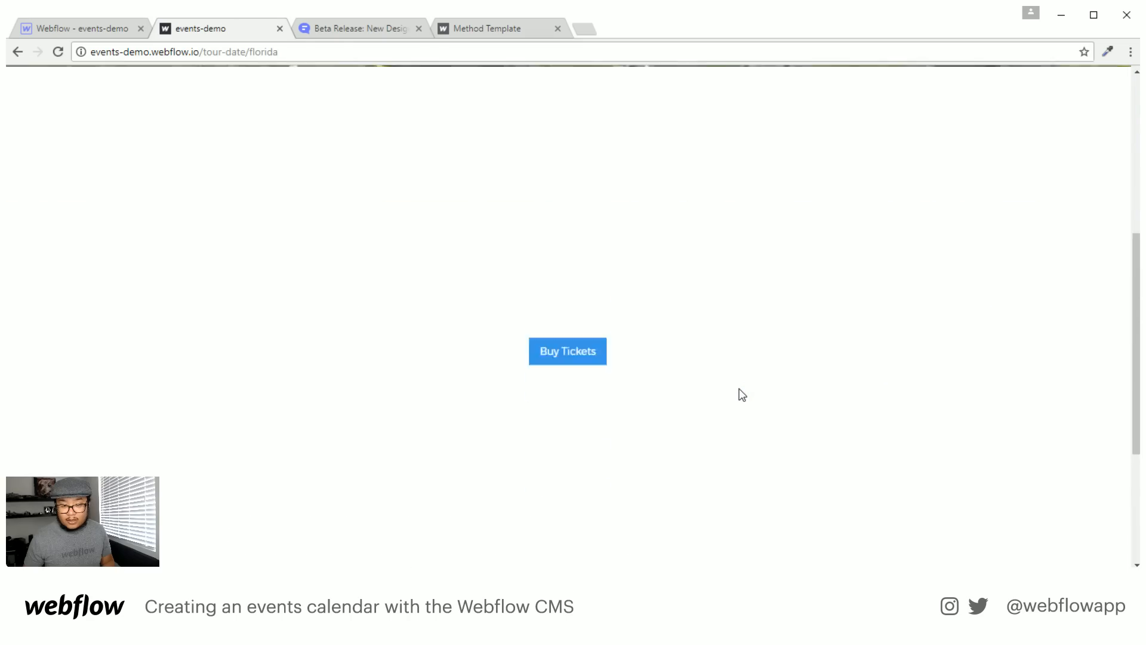
{"action": "scroll", "coordinate": [739, 394], "scroll_direction": "up", "scroll_amount": 6}
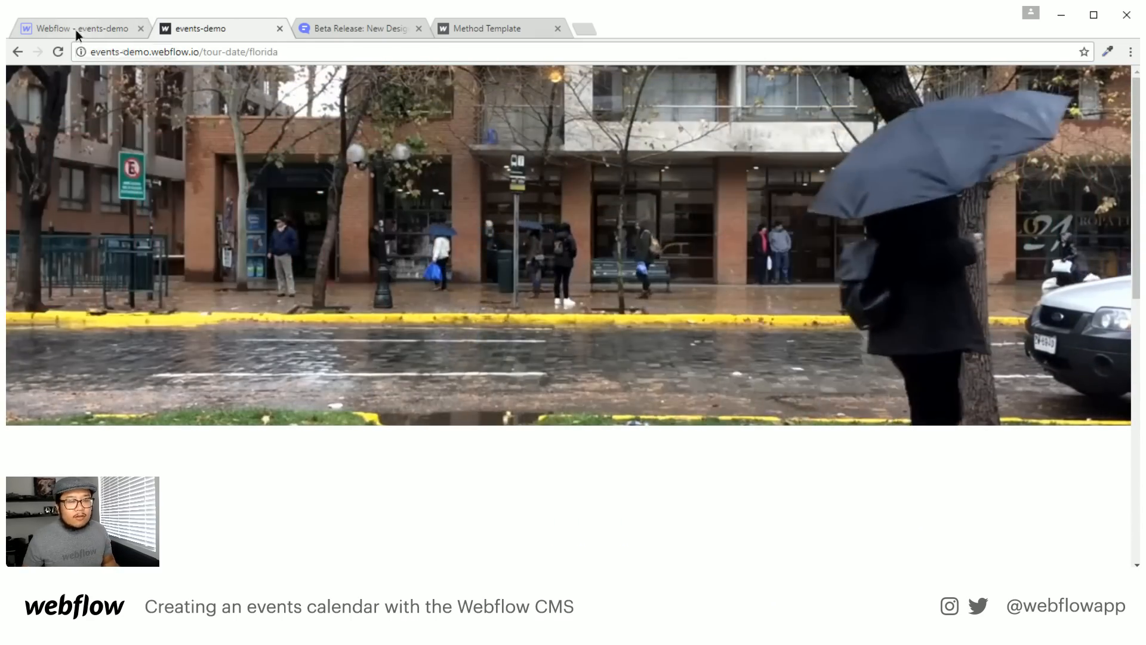
{"action": "left_click", "coordinate": [75, 31]}
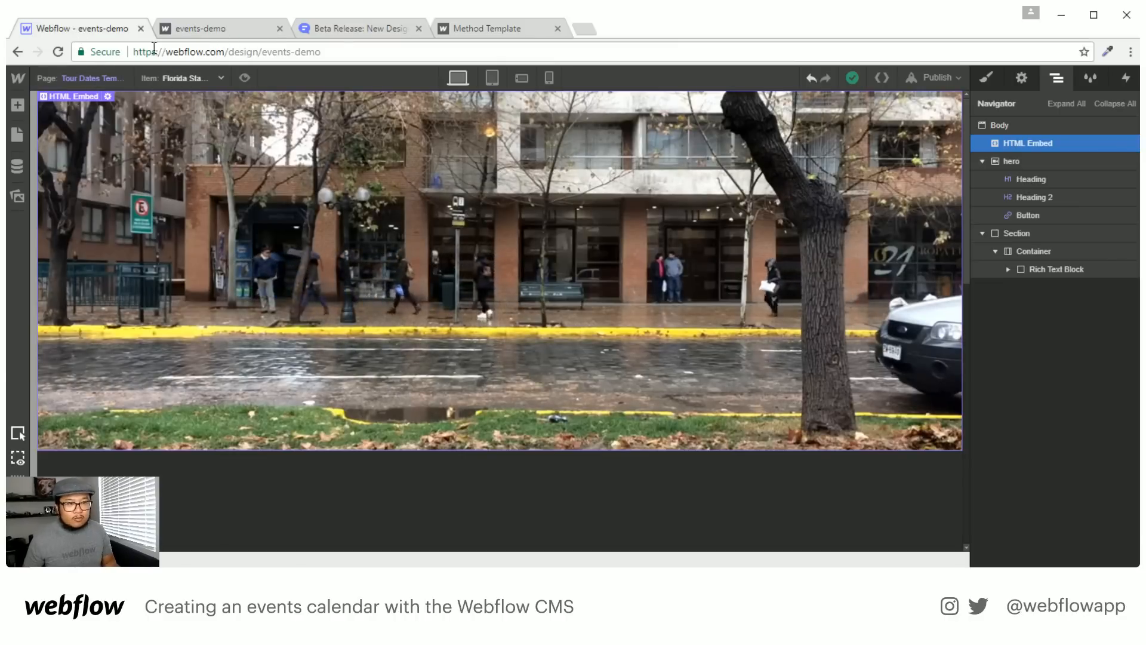
Open the vid-2 page and Civic Theater's empty video fields, then select the live site's URL path
{"action": "left_click", "coordinate": [88, 78]}
{"action": "left_click", "coordinate": [98, 231]}
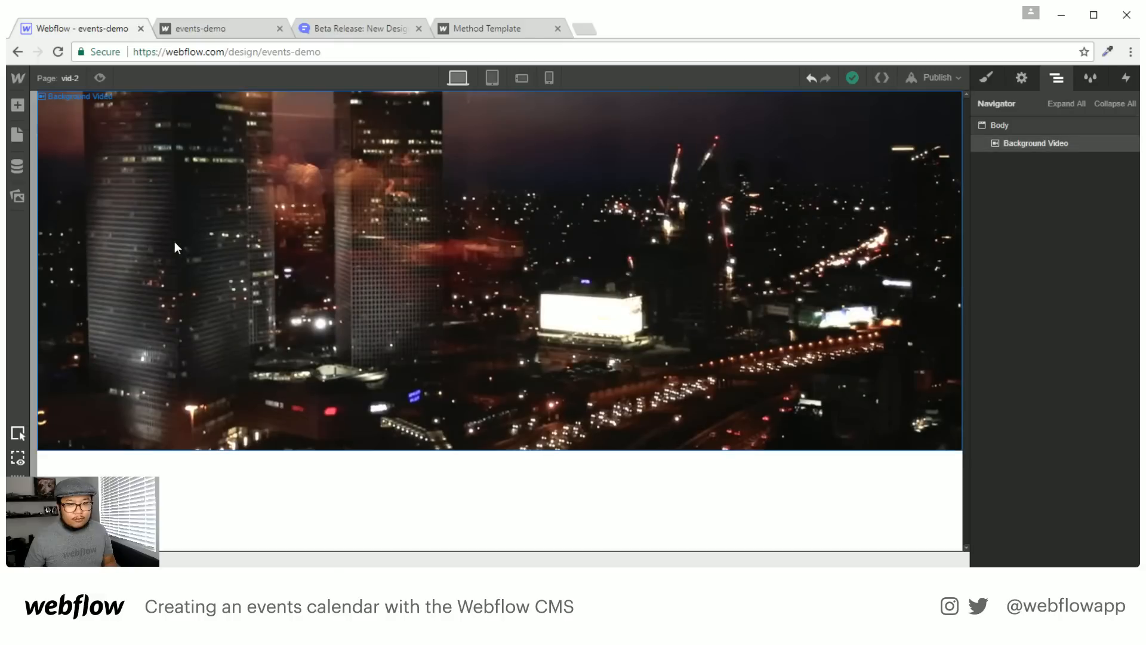
{"action": "left_click", "coordinate": [16, 167]}
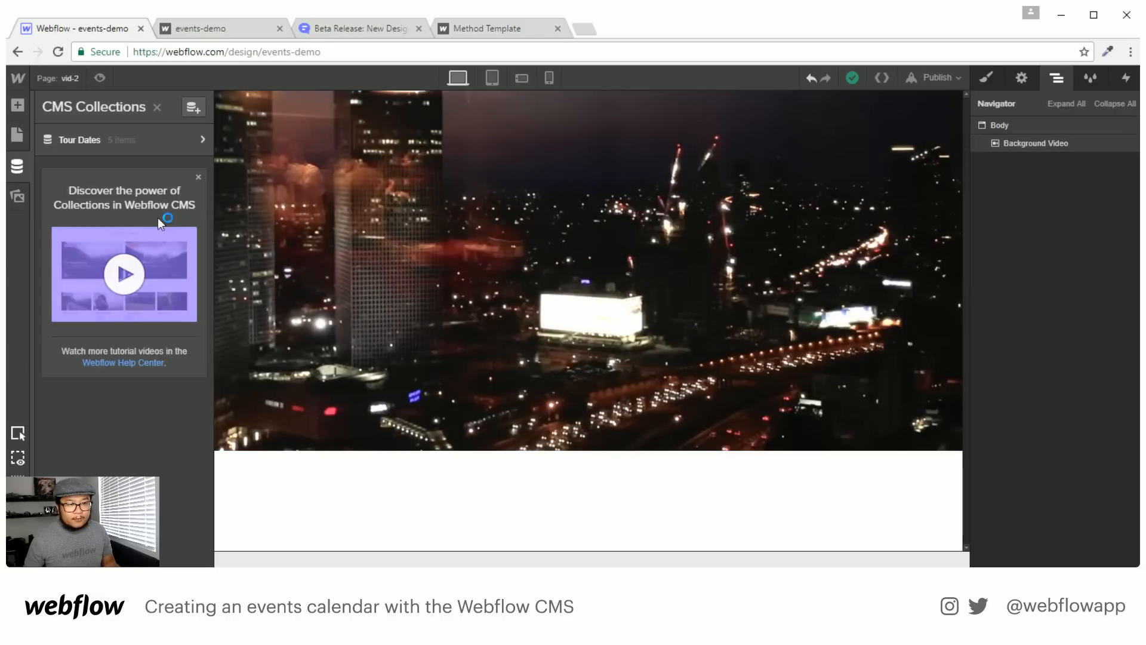
{"action": "left_click", "coordinate": [142, 148]}
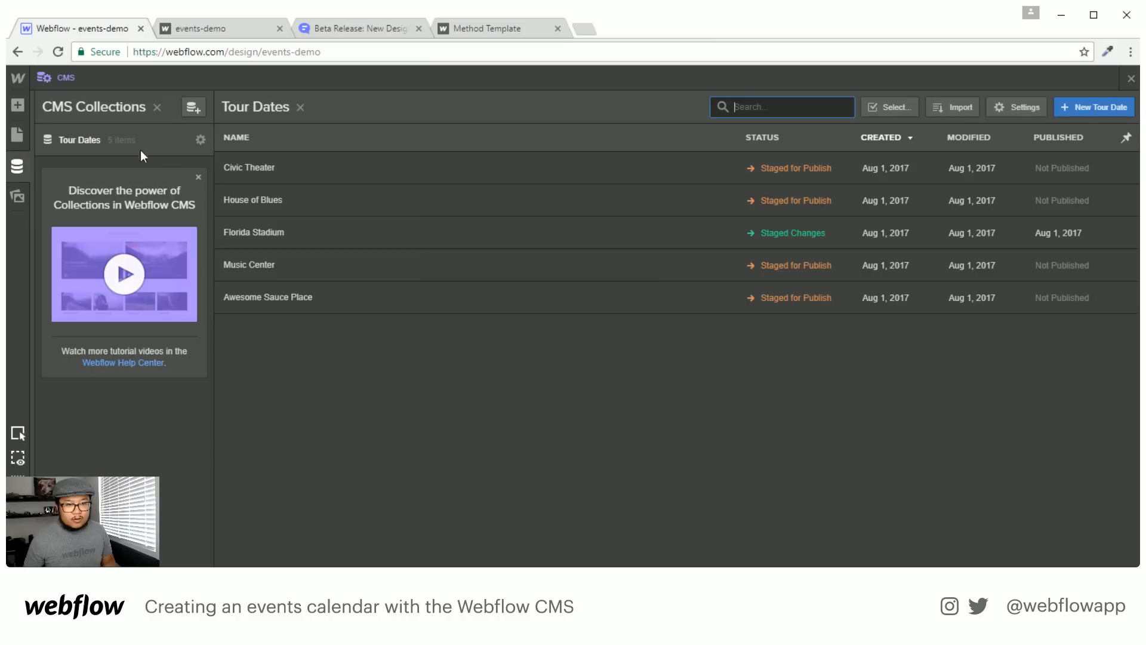
{"action": "left_click", "coordinate": [292, 170]}
{"action": "scroll", "coordinate": [704, 314], "scroll_direction": "down", "scroll_amount": 5}
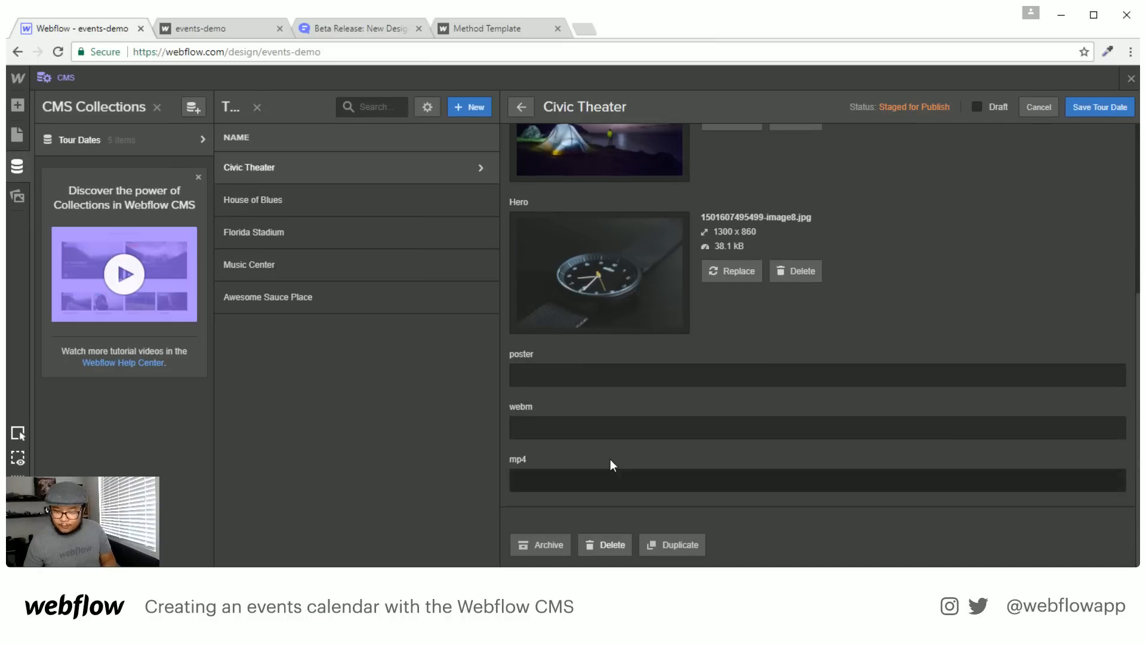
{"action": "left_click", "coordinate": [245, 26]}
{"action": "left_click_drag", "start_coordinate": [208, 52], "coordinate": [351, 47]}
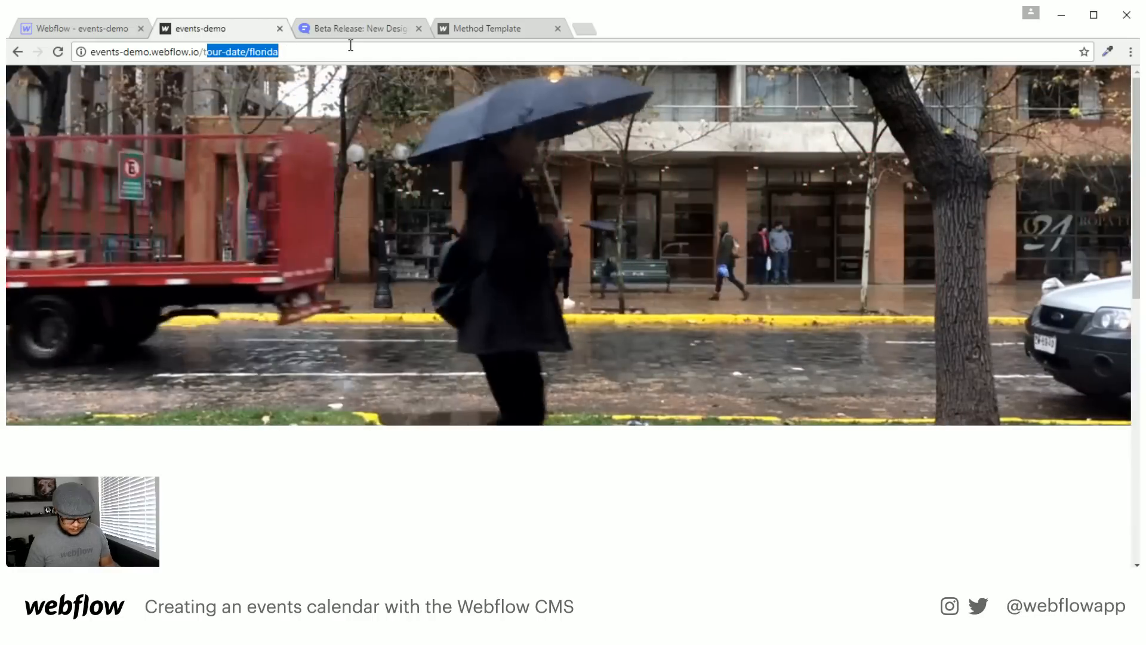
Load the live videos/vid-2 page
{"action": "key", "text": "BackSpace"}
{"action": "key", "text": "BackSpace"}
{"action": "type", "text": "video"}
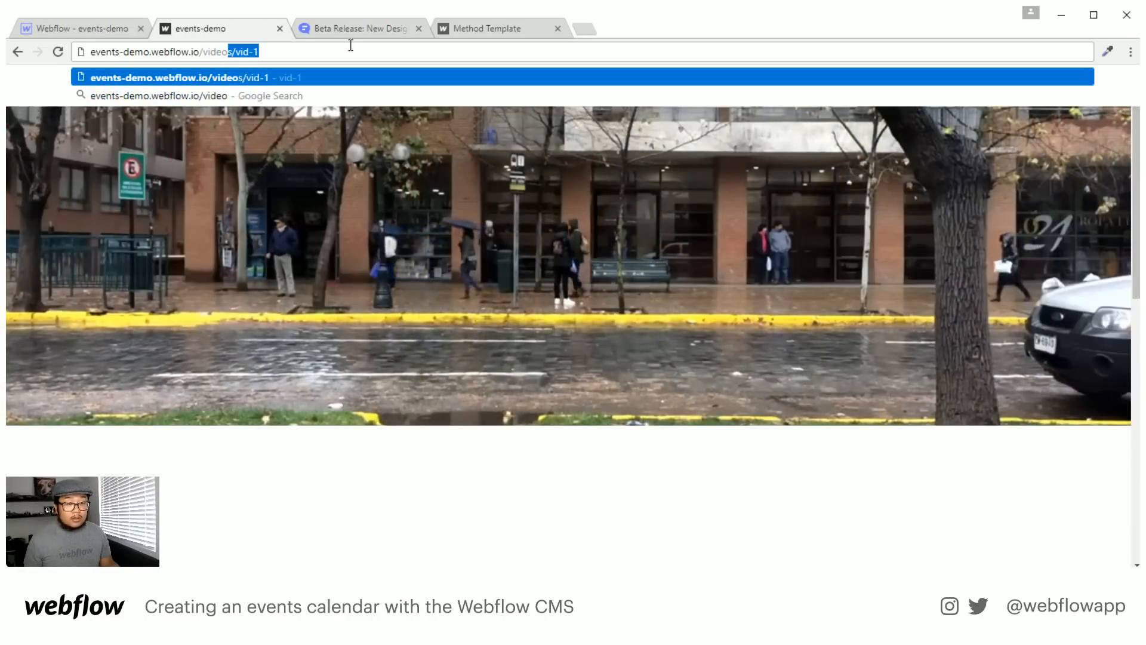
{"action": "type", "text": "s/vid-2"}
{"action": "key", "text": "Return"}
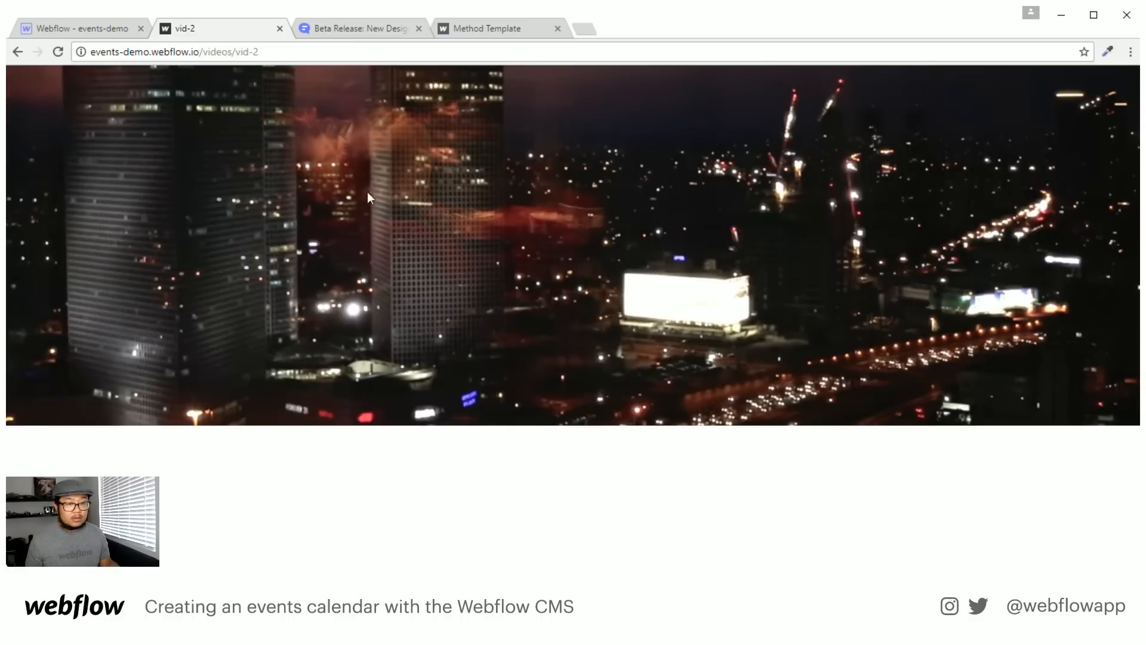
Inspect the vid-2 background video's data-poster-url, then focus Civic Theater's poster field in Webflow
{"action": "right_click", "coordinate": [570, 219]}
{"action": "left_click", "coordinate": [636, 421]}
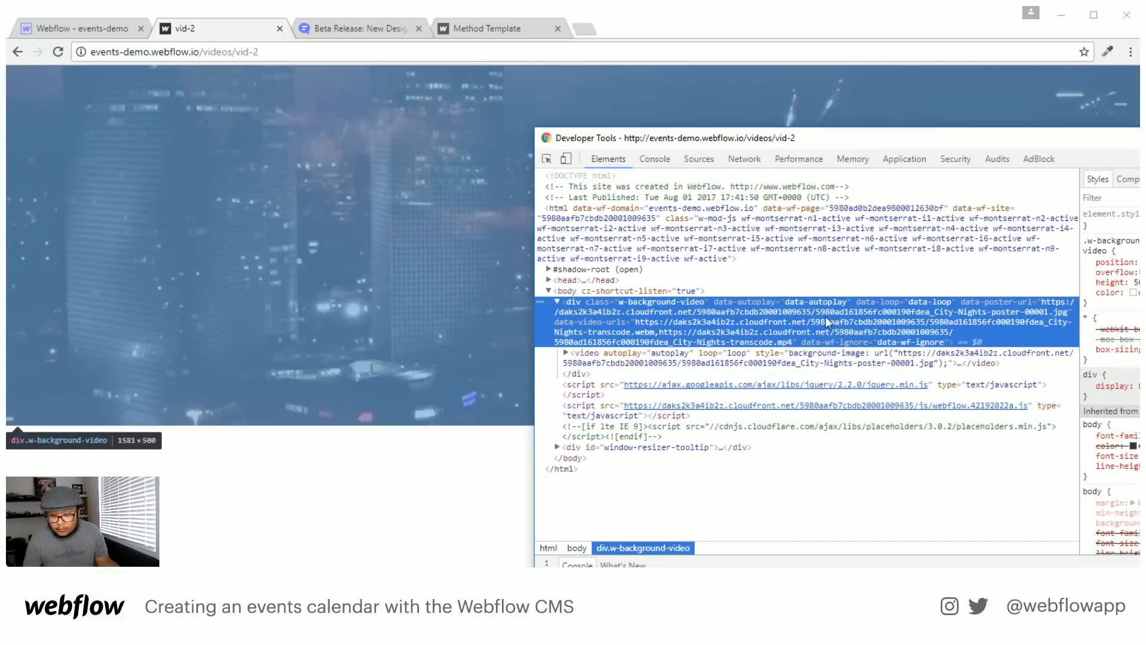
{"action": "double_click", "coordinate": [825, 317]}
{"action": "key", "text": "ctrl+c"}
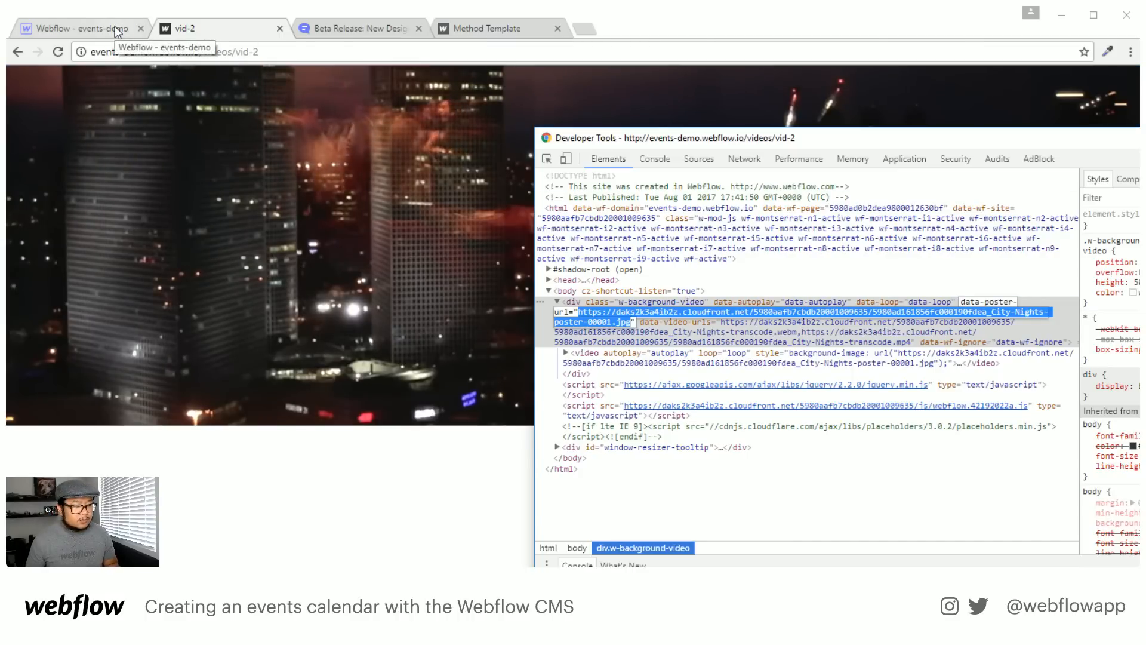
{"action": "left_click", "coordinate": [118, 32]}
{"action": "left_click", "coordinate": [554, 375]}
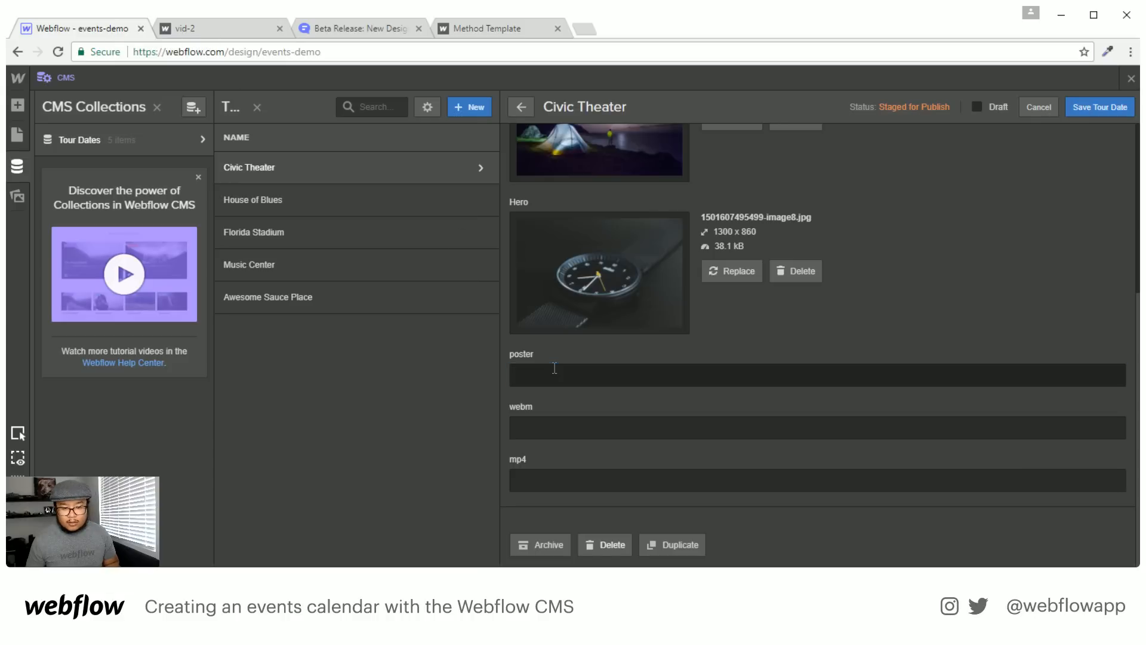
Paste the poster URL, then copy the webm URL from DevTools into the webm field
{"action": "key", "text": "ctrl+v"}
{"action": "key", "text": "alt+Tab"}
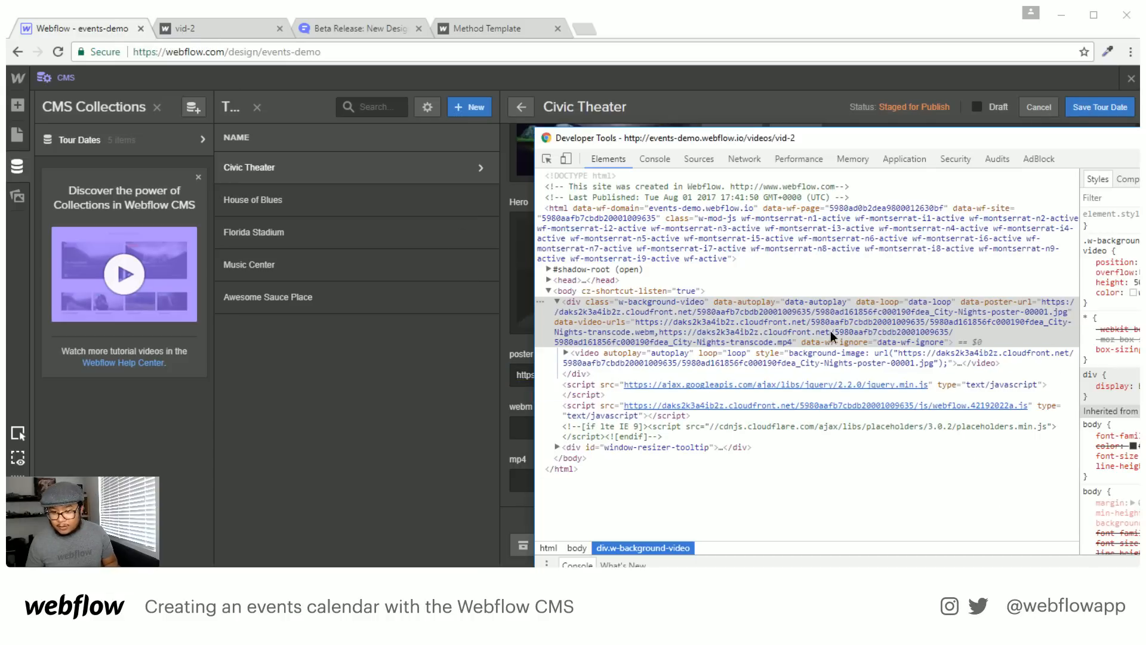
{"action": "double_click", "coordinate": [675, 323]}
{"action": "left_click", "coordinate": [646, 323]}
{"action": "left_click_drag", "start_coordinate": [635, 323], "coordinate": [632, 335]}
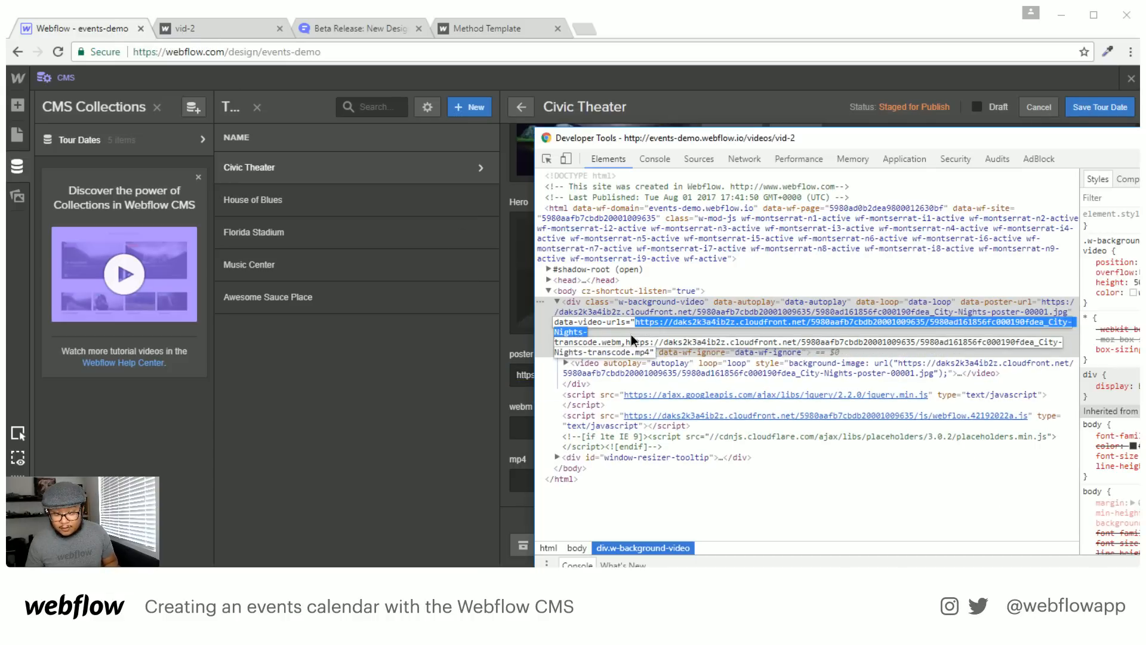
{"action": "key", "text": "ctrl+c"}
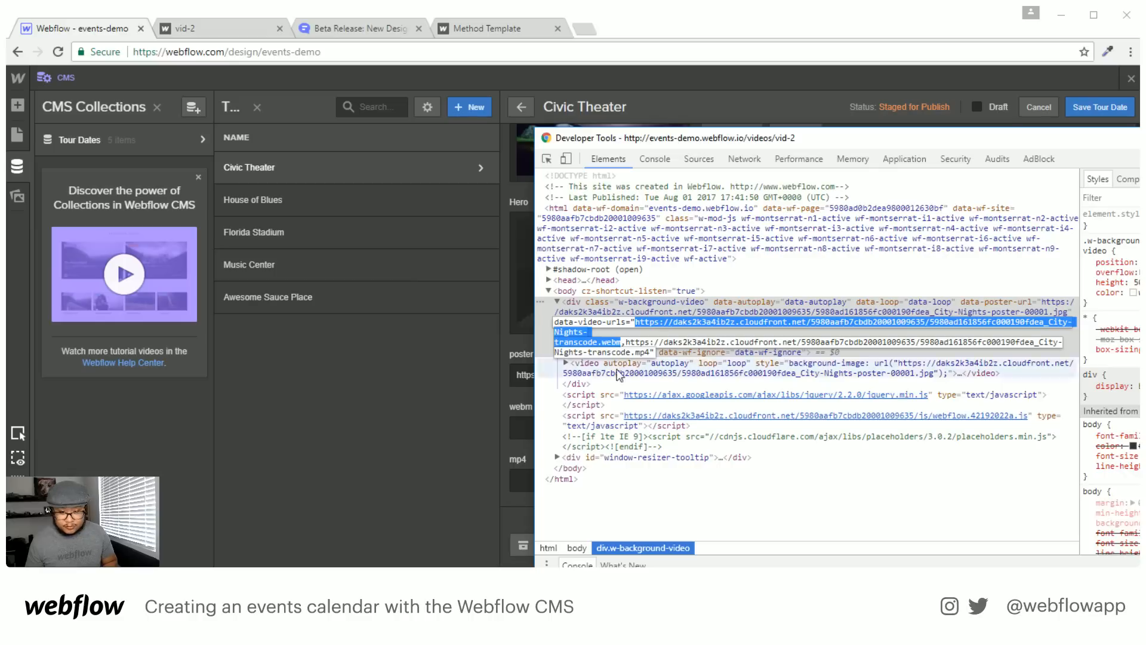
{"action": "left_click", "coordinate": [521, 427]}
{"action": "key", "text": "ctrl+v"}
Copy the mp4 URL from data-video-urls into the mp4 field and save the Civic Theater tour date
{"action": "key", "text": "alt+Tab"}
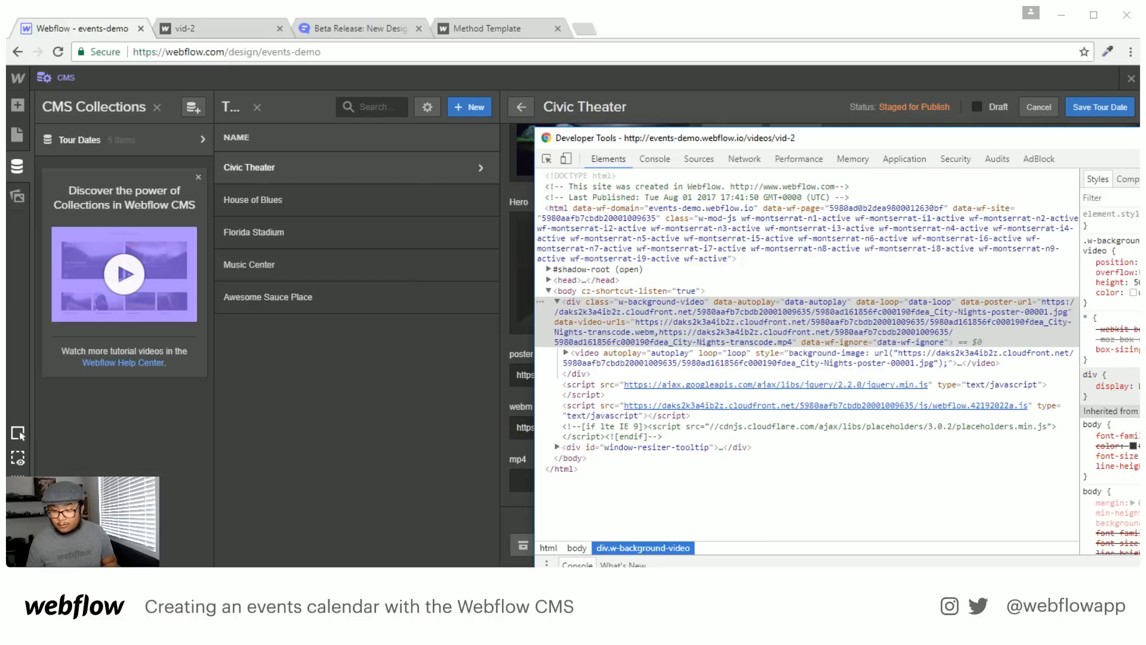
{"action": "double_click", "coordinate": [681, 340]}
{"action": "left_click", "coordinate": [624, 346]}
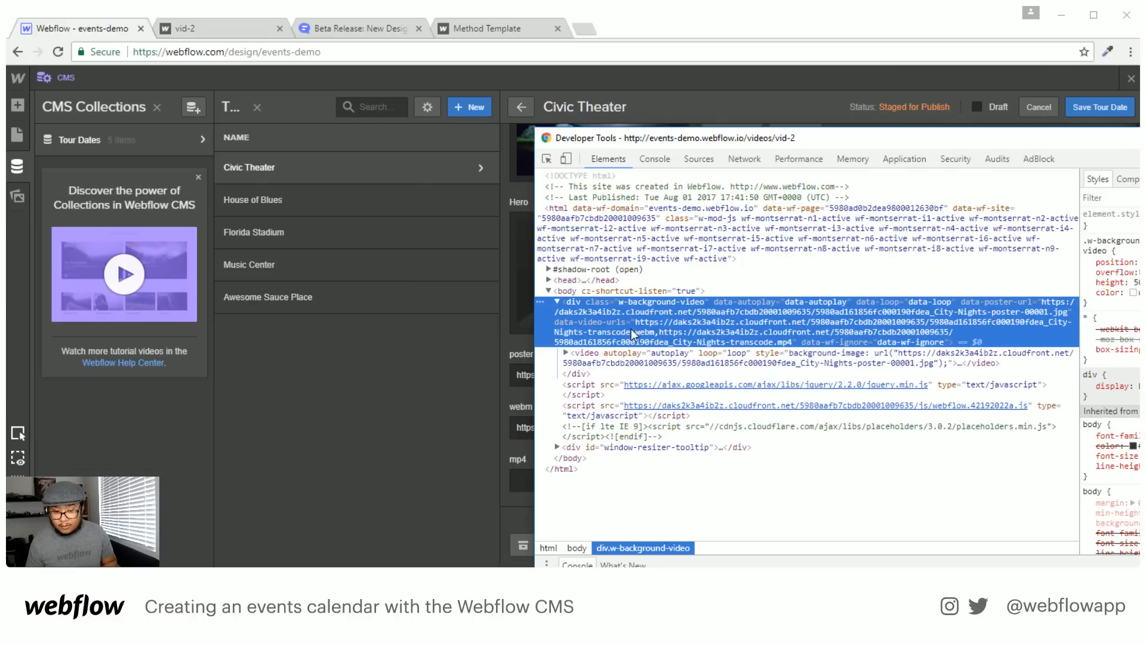
{"action": "double_click", "coordinate": [664, 344]}
{"action": "left_click", "coordinate": [634, 344]}
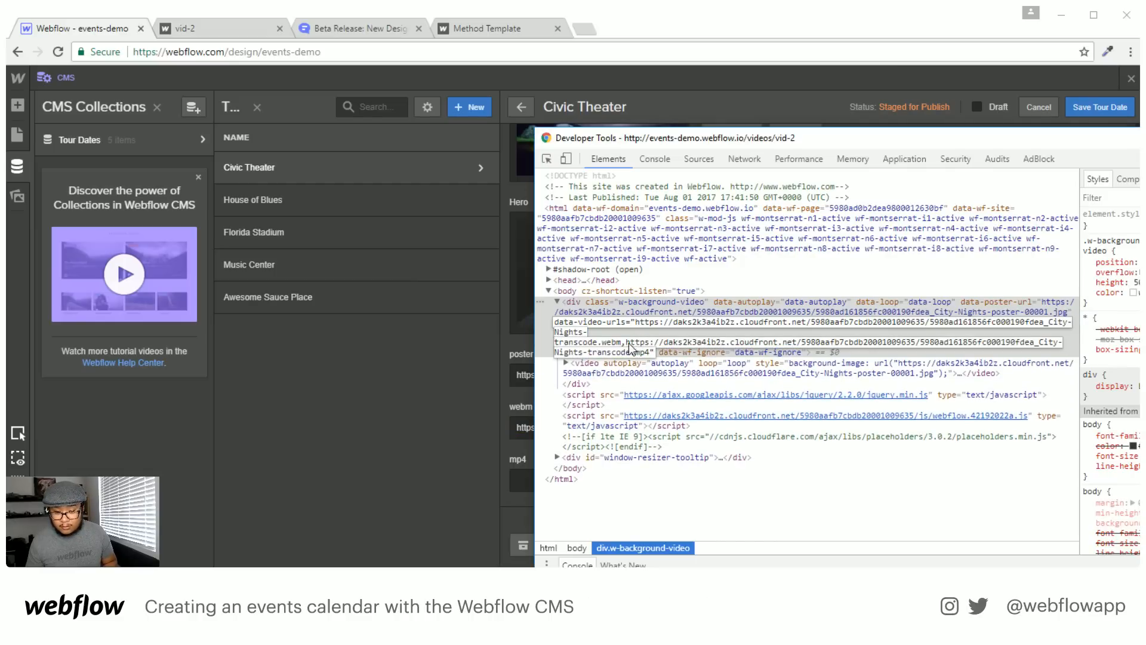
{"action": "left_click_drag", "start_coordinate": [627, 346], "coordinate": [649, 352]}
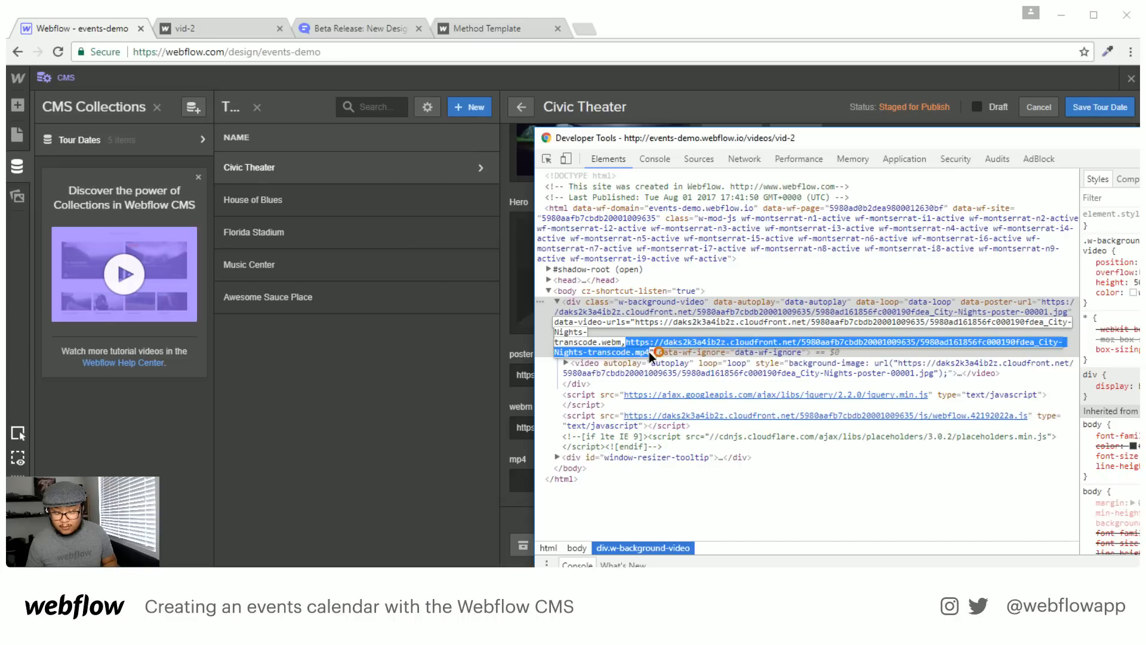
{"action": "key", "text": "alt+Tab"}
{"action": "left_click", "coordinate": [635, 477]}
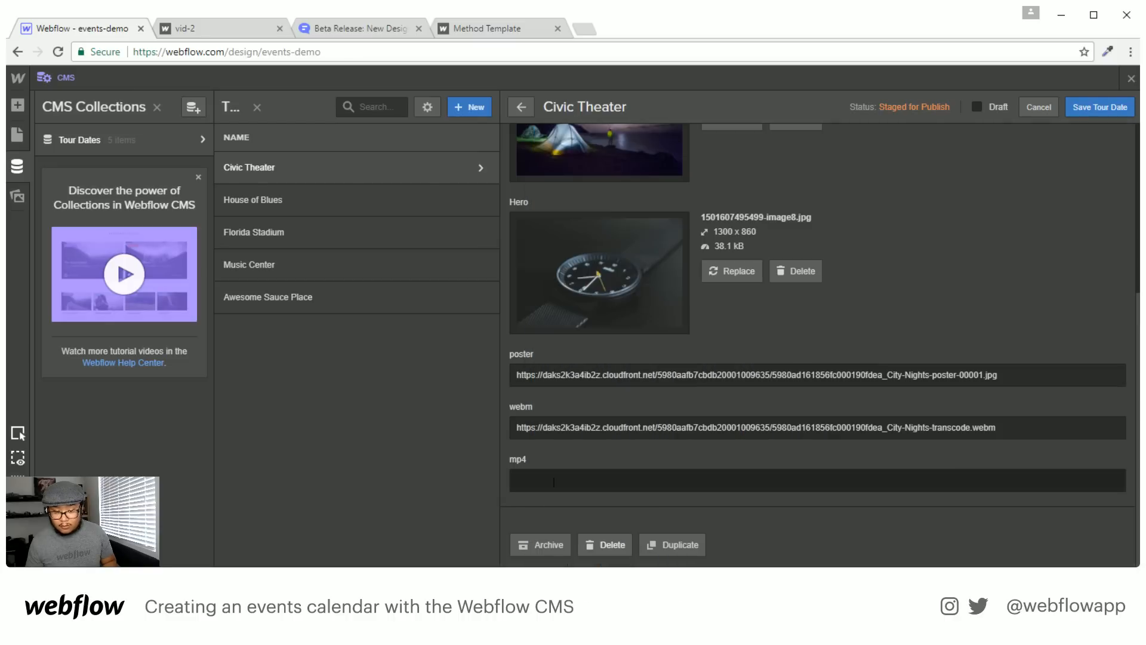
{"action": "key", "text": "ctrl+v"}
{"action": "left_click", "coordinate": [1081, 113]}
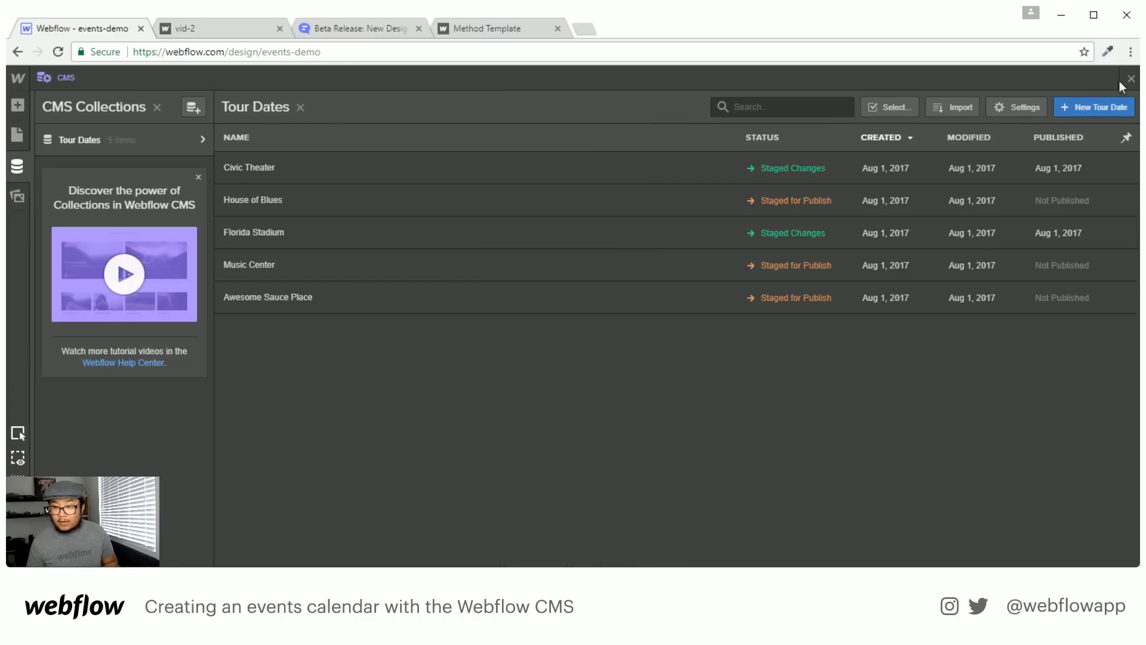
Close the CMS panel and publish the site to the selected domains
{"action": "left_click", "coordinate": [1130, 78]}
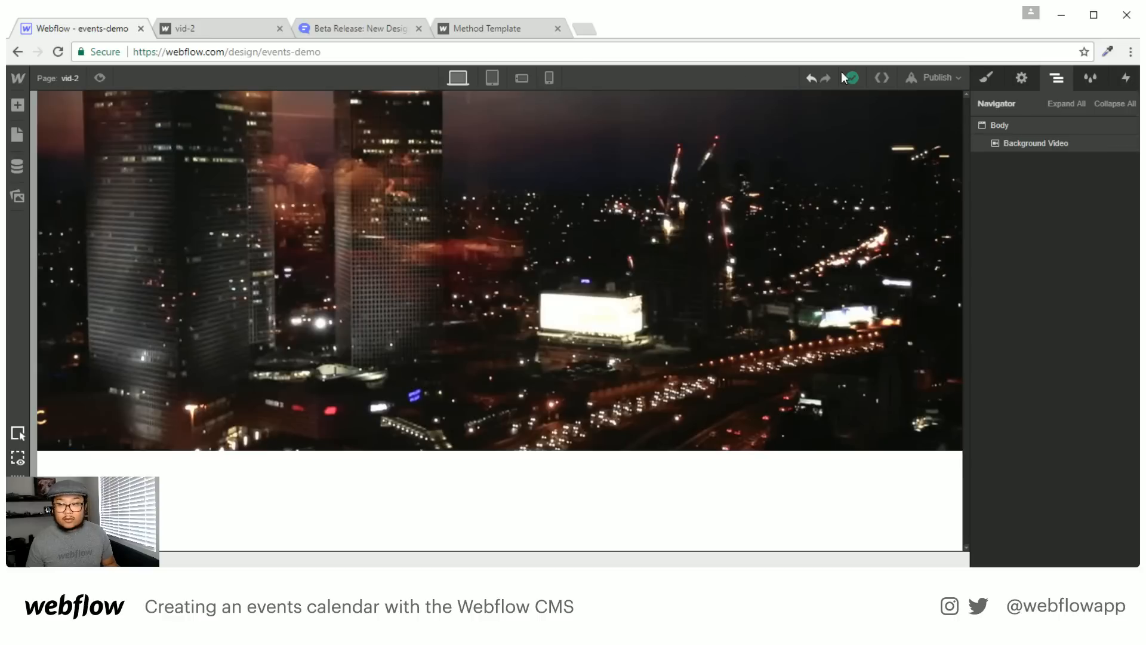
{"action": "left_click", "coordinate": [936, 78]}
{"action": "left_click", "coordinate": [817, 216]}
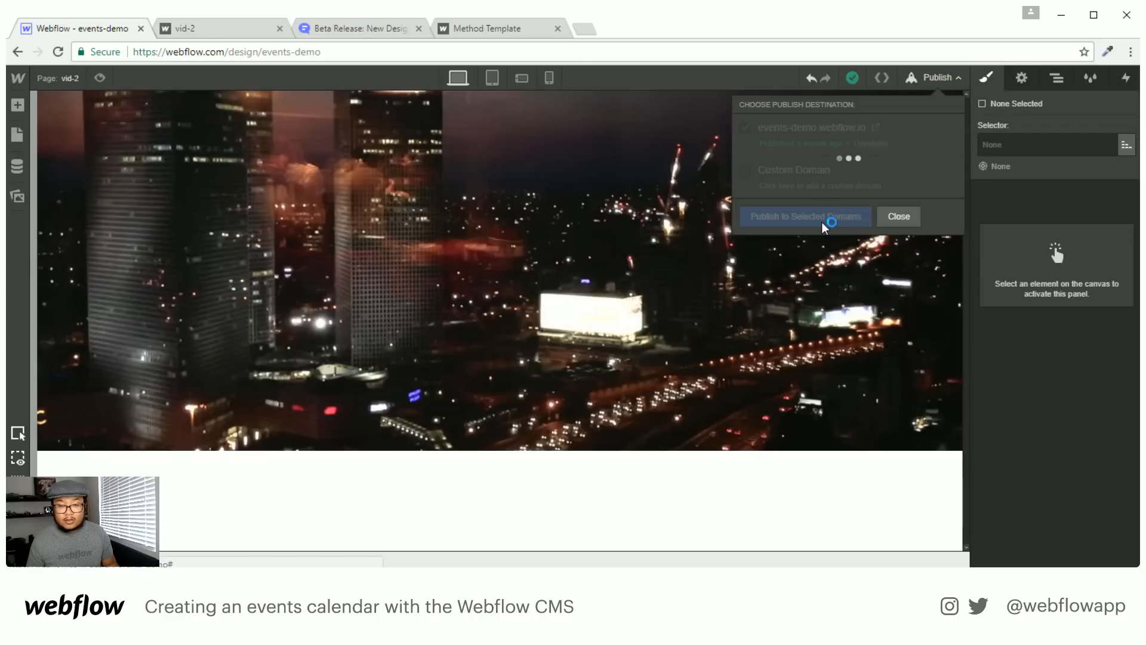
Preview the Tour Dates Template with Civic Theater, then with Florida Stadium
{"action": "left_click", "coordinate": [58, 78]}
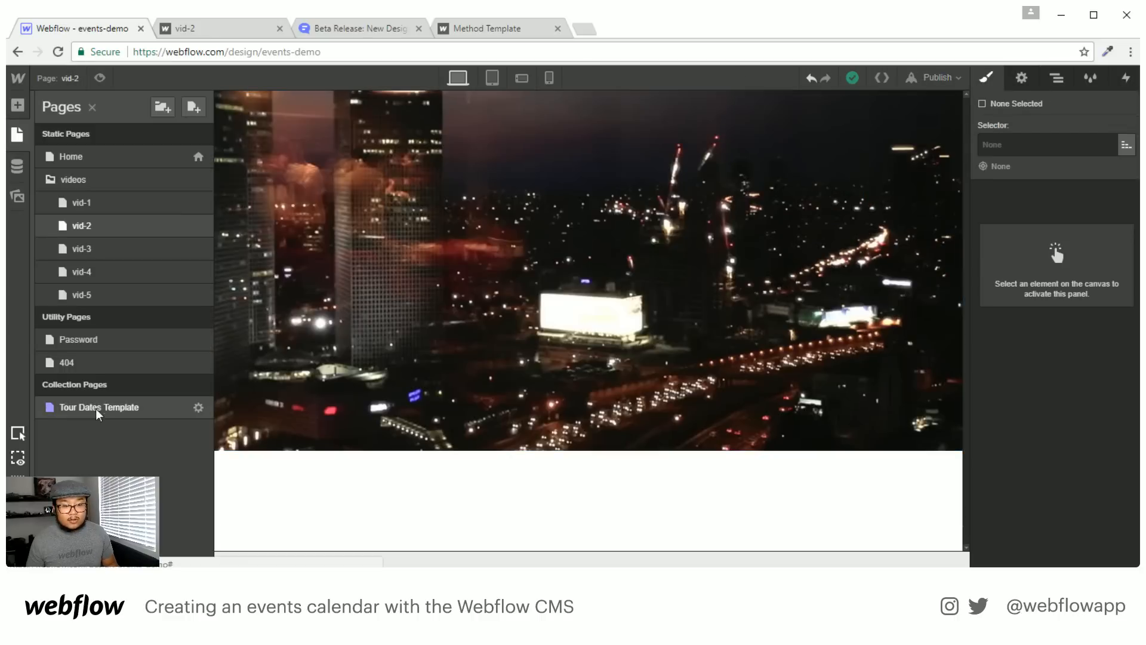
{"action": "left_click", "coordinate": [98, 407]}
{"action": "left_click", "coordinate": [194, 80]}
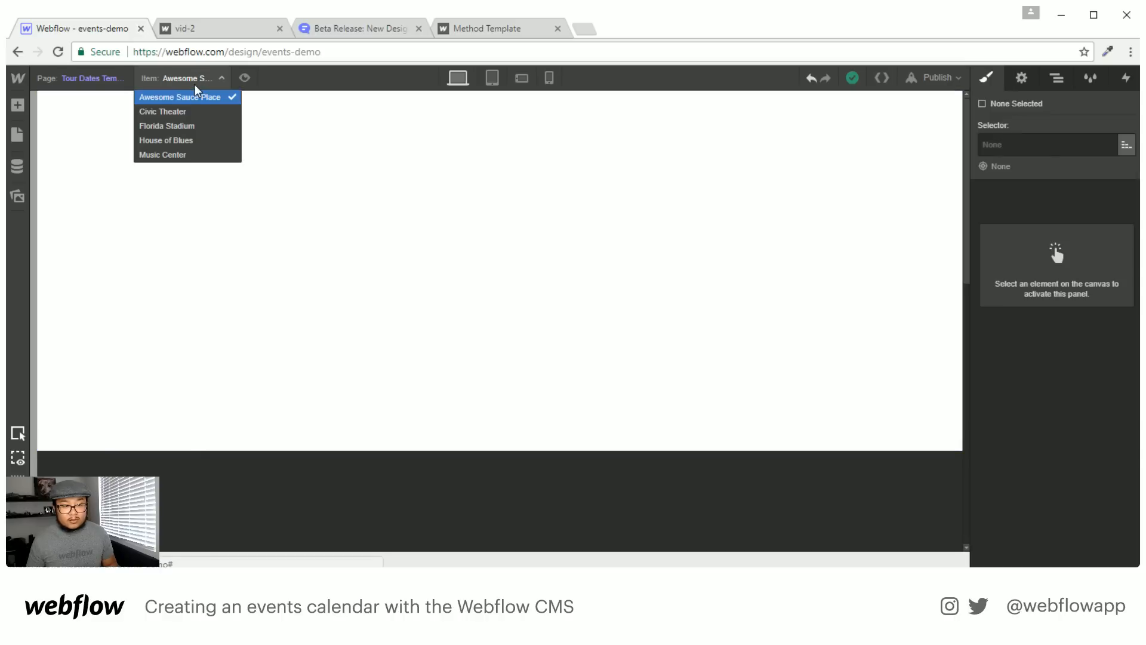
{"action": "left_click", "coordinate": [167, 112]}
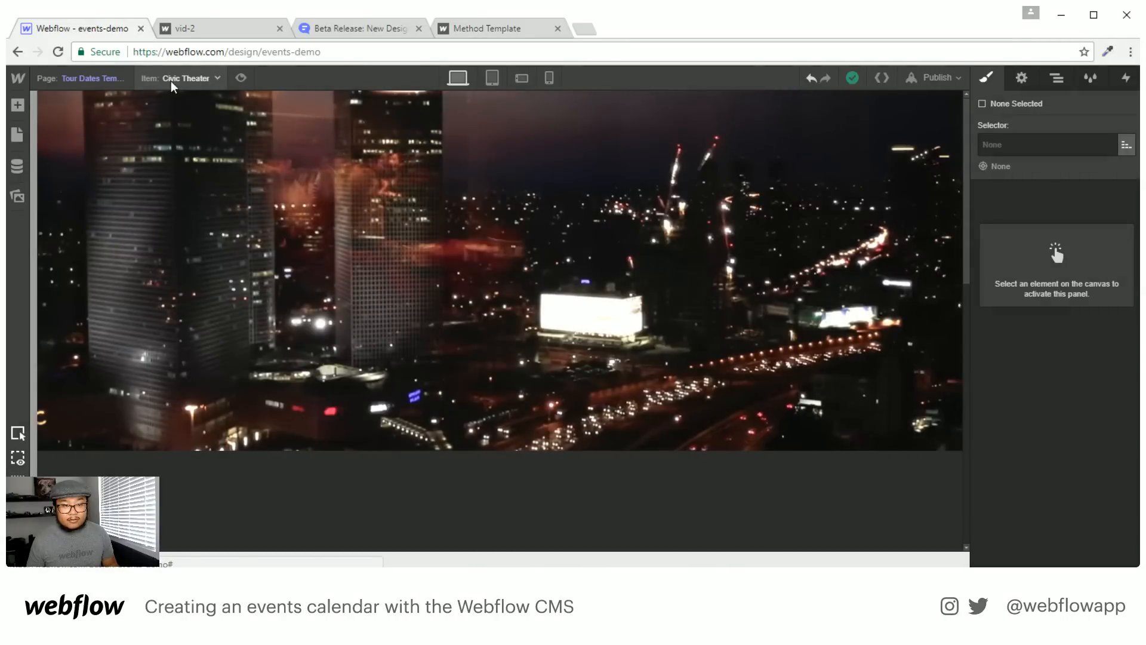
{"action": "left_click", "coordinate": [173, 87]}
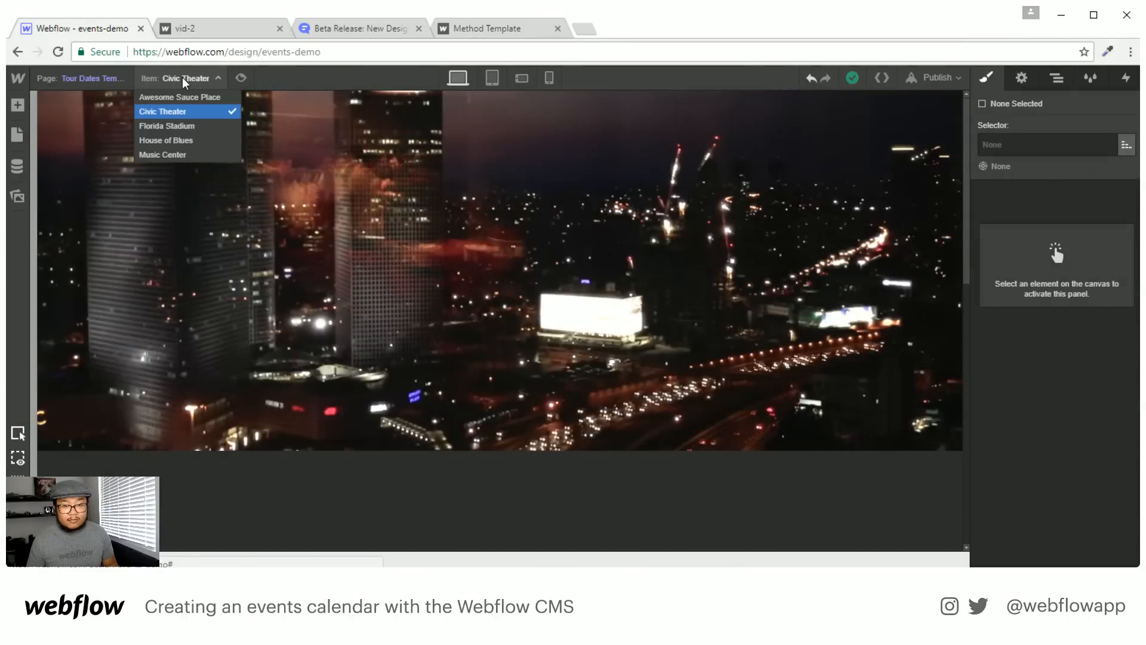
{"action": "left_click", "coordinate": [179, 126]}
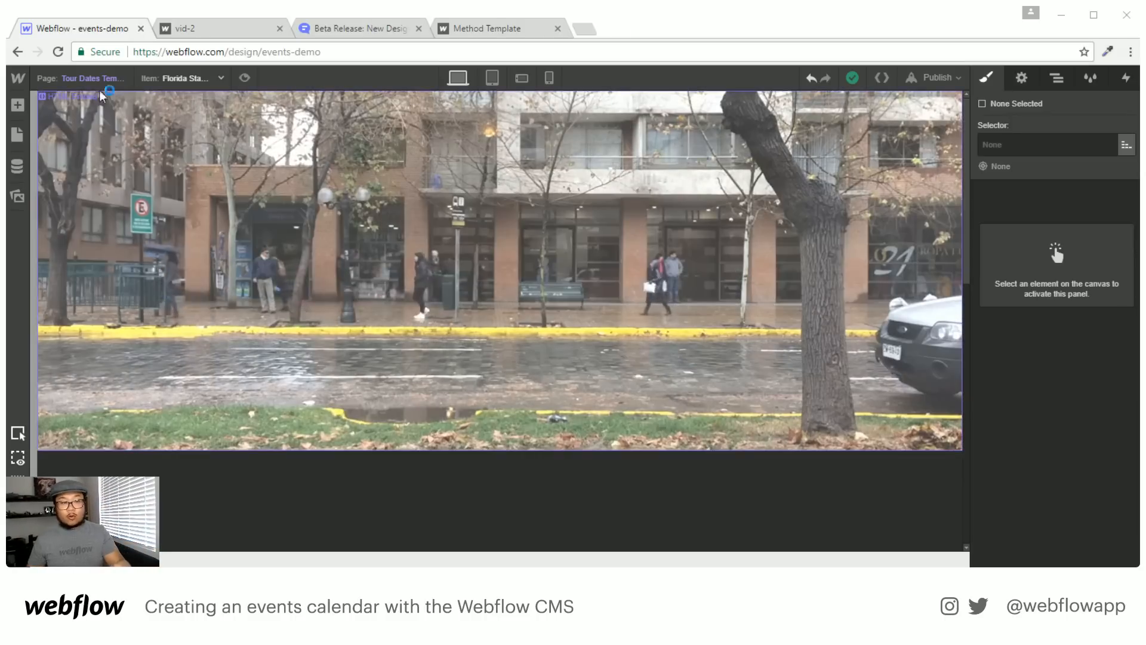
Open the Tour Dates Template page and select the HTML Embed holding the video
{"action": "left_click", "coordinate": [103, 79]}
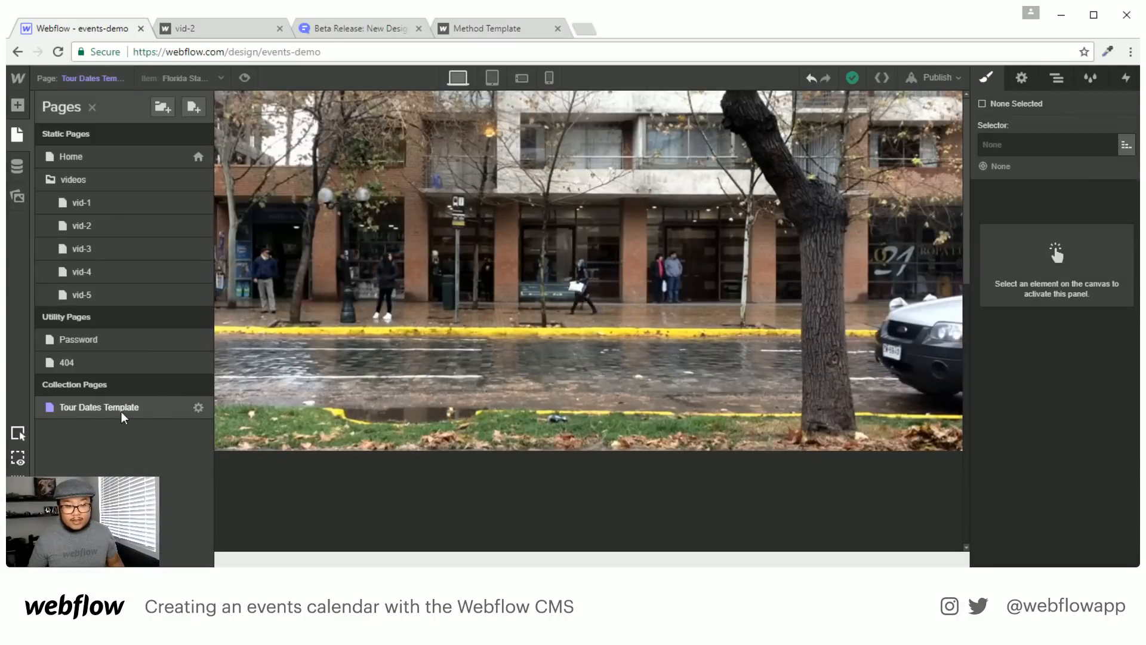
{"action": "left_click", "coordinate": [417, 340]}
{"action": "left_click", "coordinate": [448, 333]}
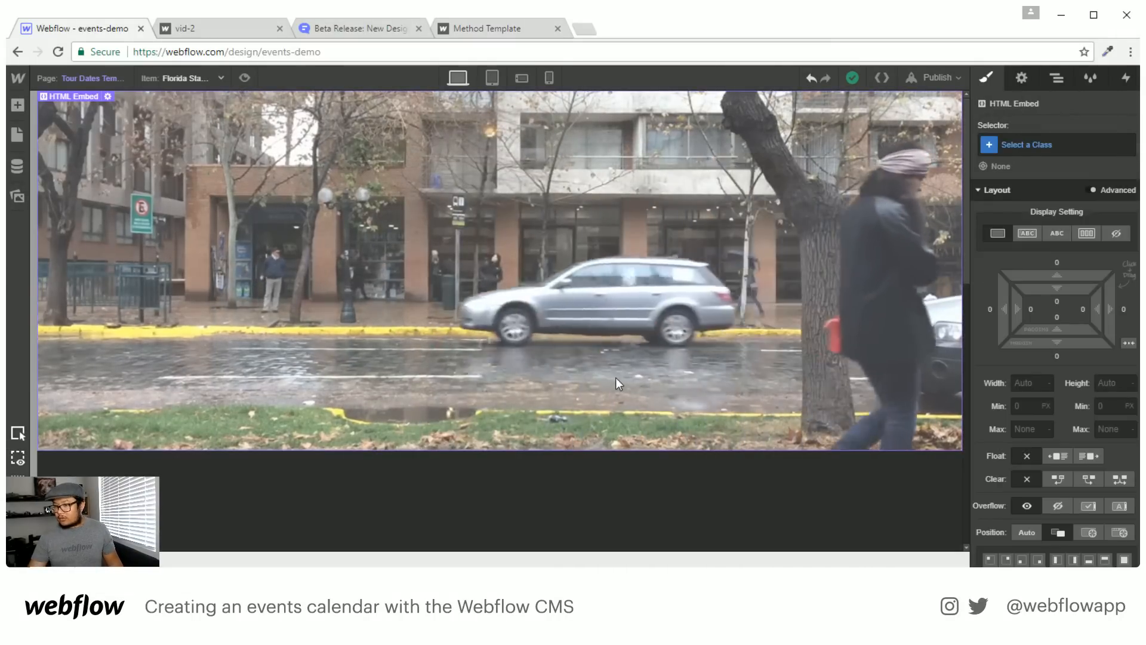
{"action": "scroll", "coordinate": [675, 339], "scroll_direction": "down", "scroll_amount": 10}
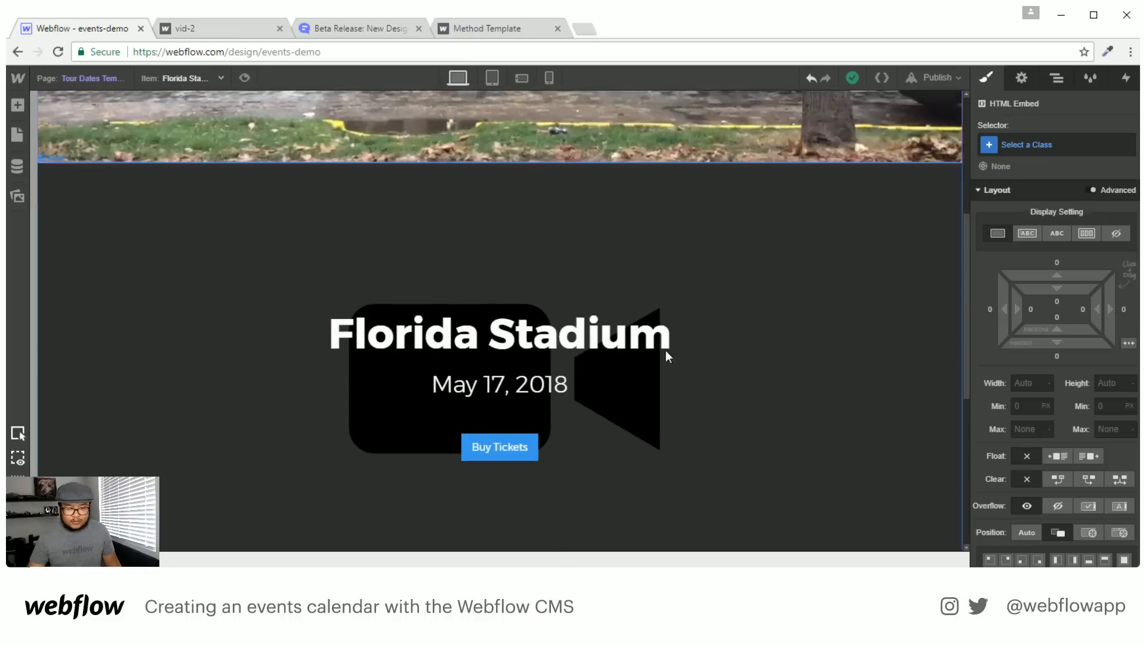
{"action": "scroll", "coordinate": [668, 356], "scroll_direction": "up", "scroll_amount": 6}
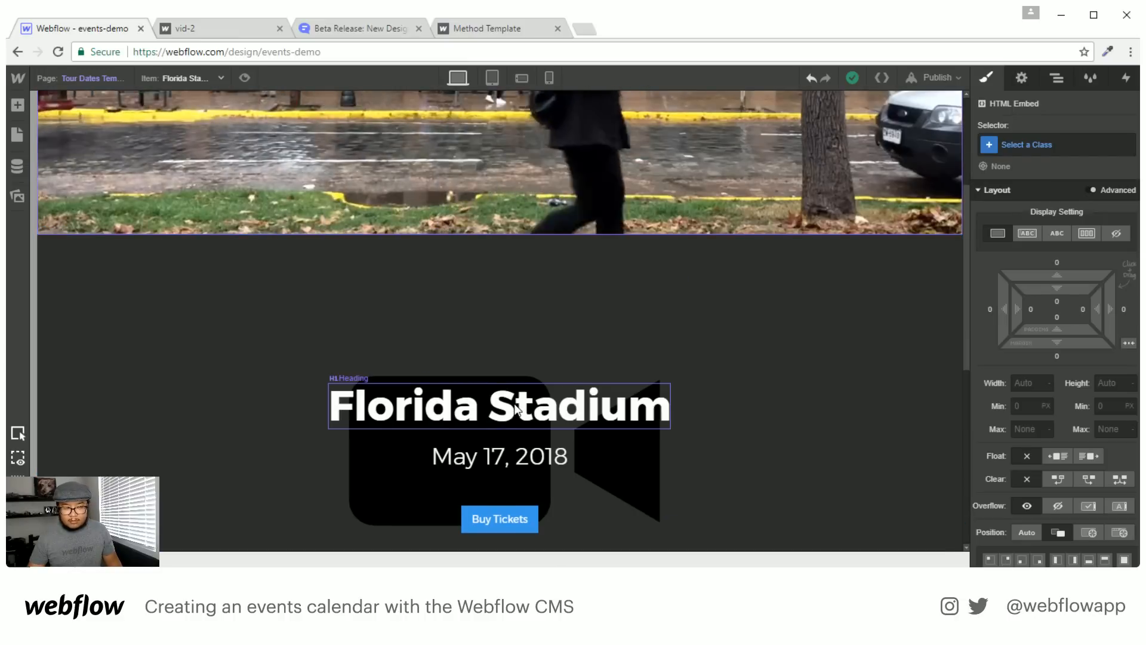
Move the Florida Stadium heading, undo it, and open the HTML Embed's code from the Navigator
{"action": "left_click_drag", "start_coordinate": [542, 406], "coordinate": [549, 129]}
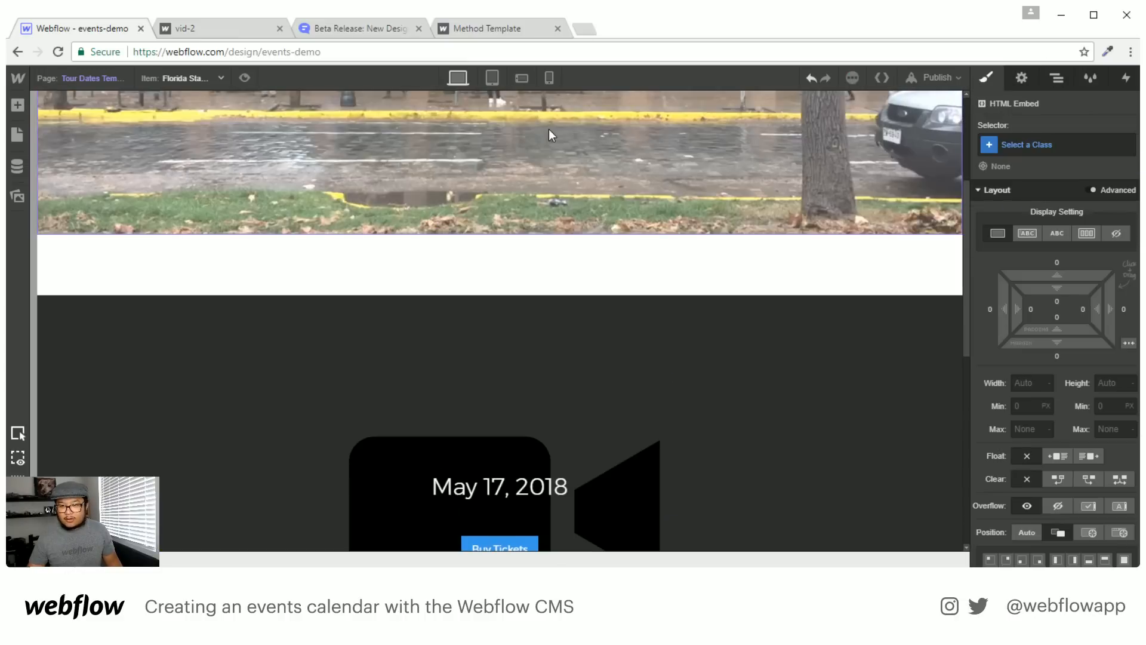
{"action": "key", "text": "ctrl+z"}
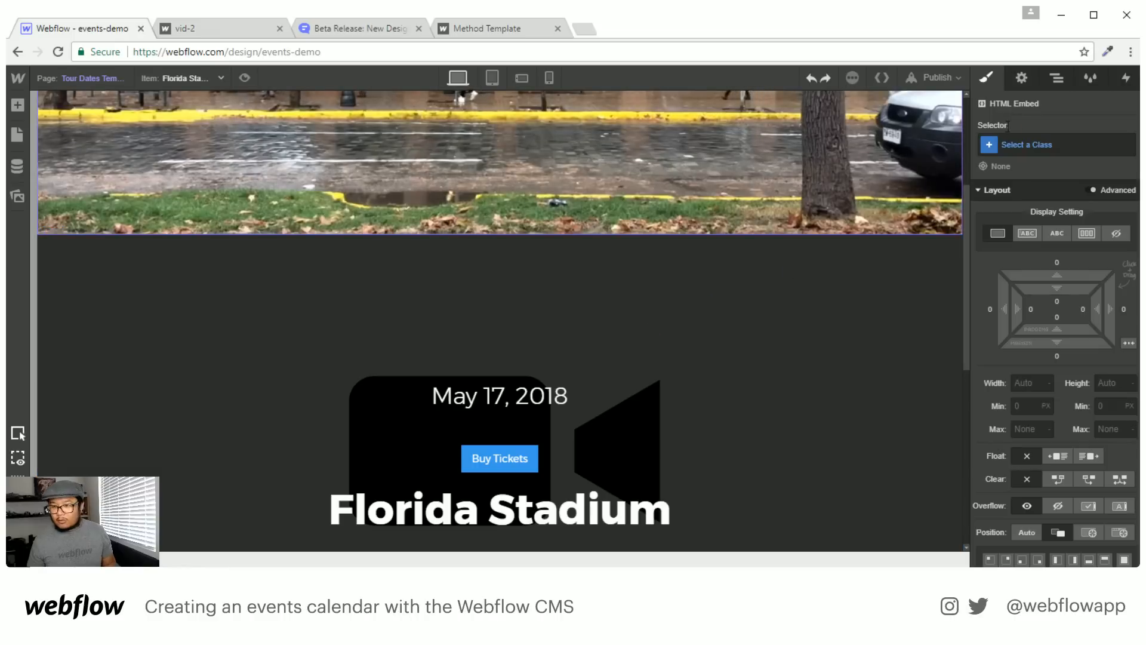
{"action": "left_click", "coordinate": [1056, 80]}
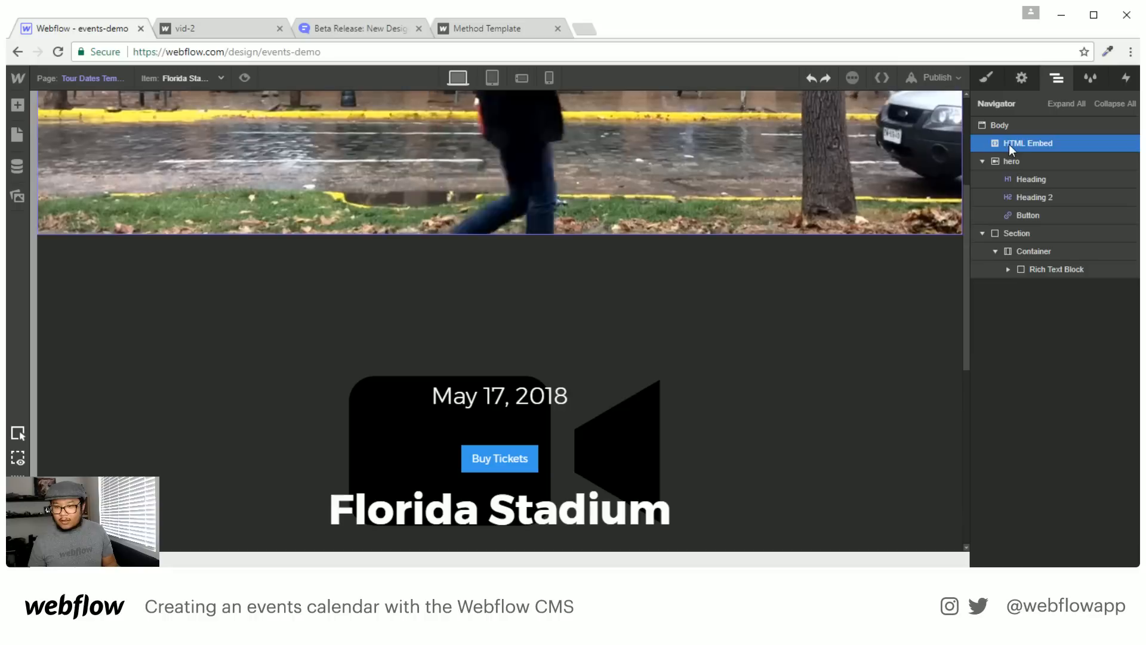
{"action": "double_click", "coordinate": [1010, 145]}
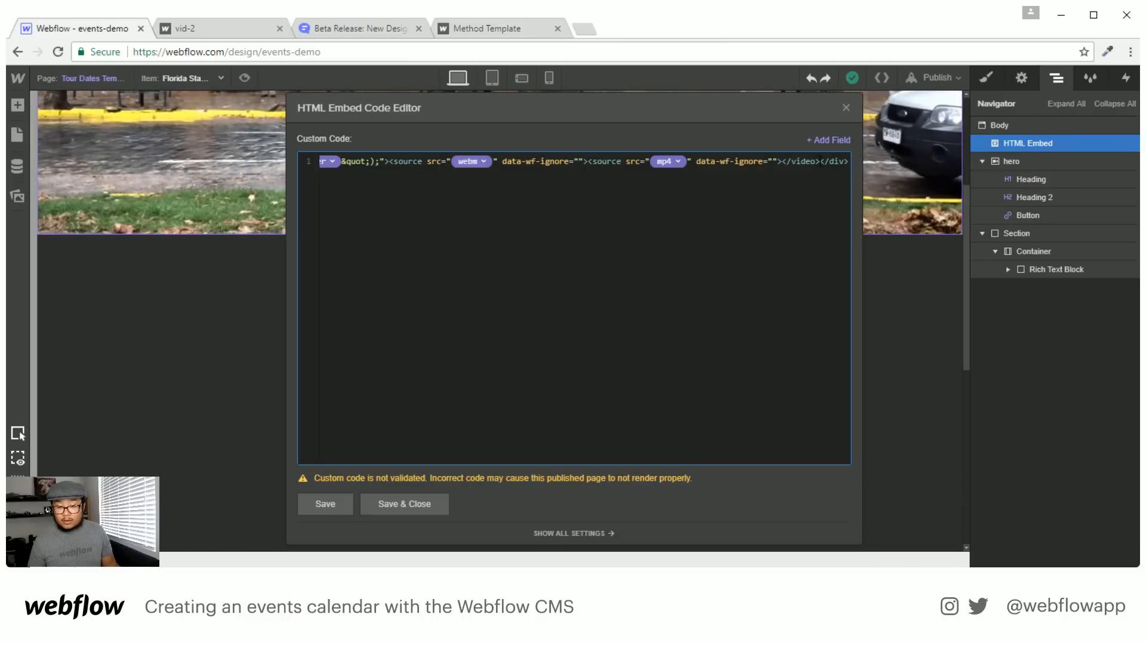
Add the 'hero child-page' classes before w-background-video in the embed code and save
{"action": "scroll", "coordinate": [682, 260], "scroll_direction": "left", "scroll_amount": 10}
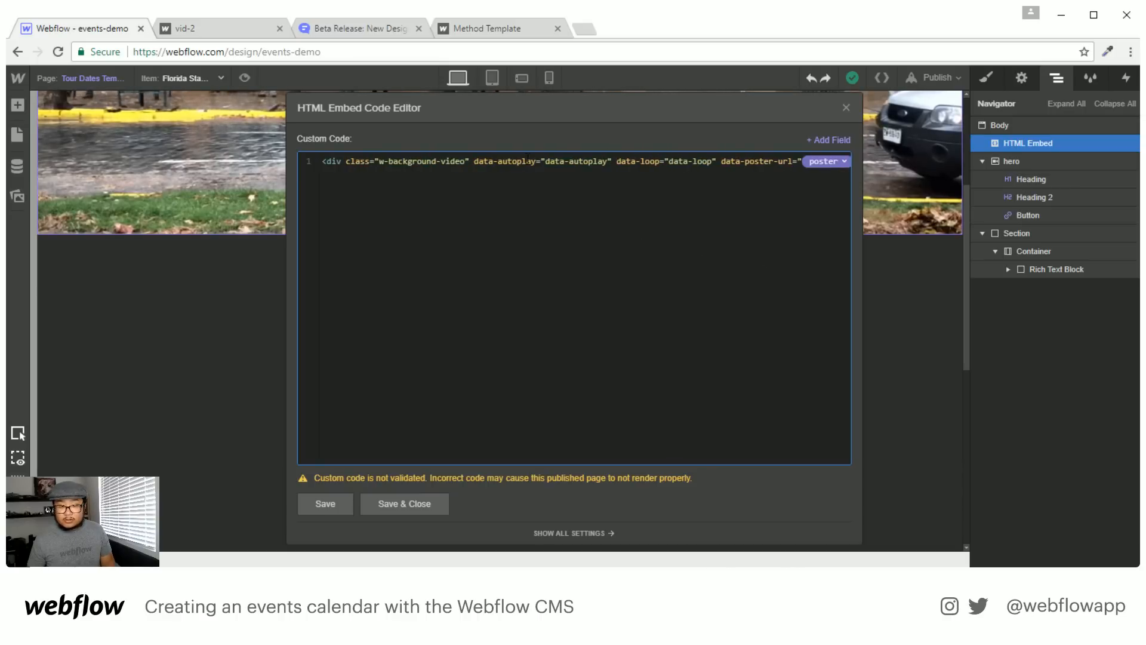
{"action": "left_click", "coordinate": [380, 162]}
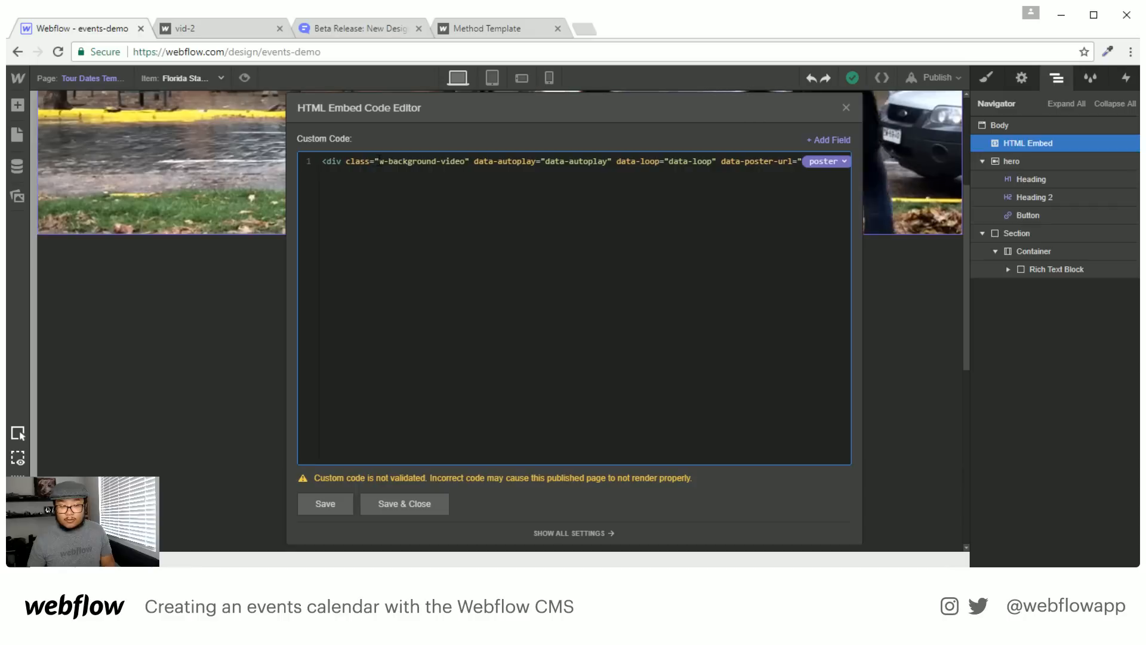
{"action": "type", "text": "hero "}
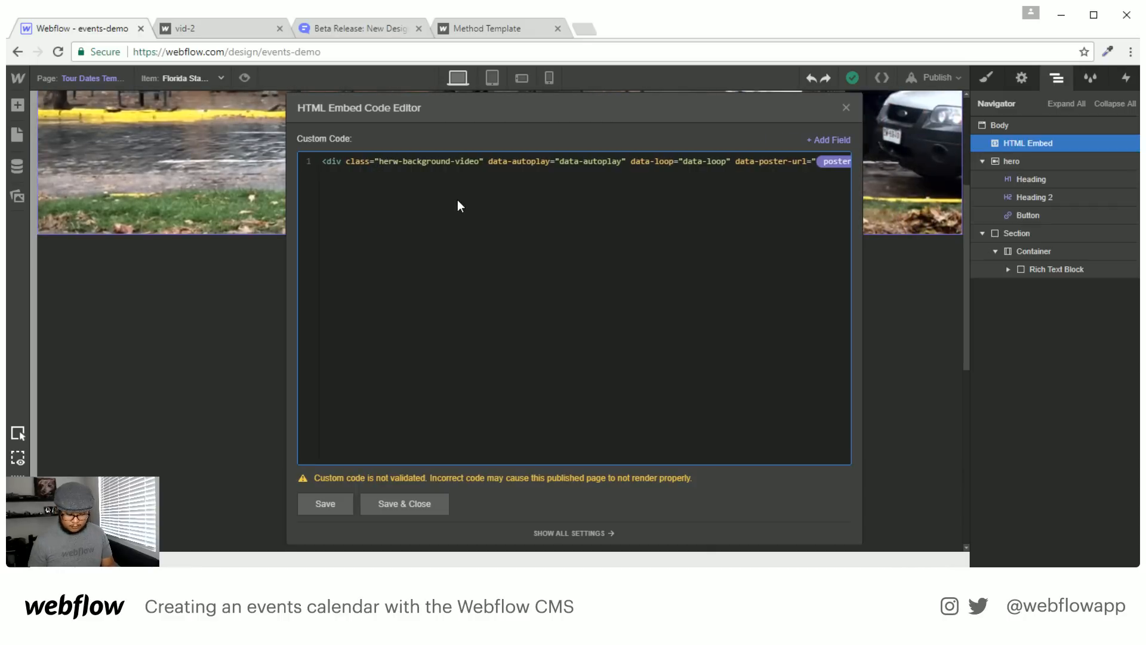
{"action": "type", "text": "child"}
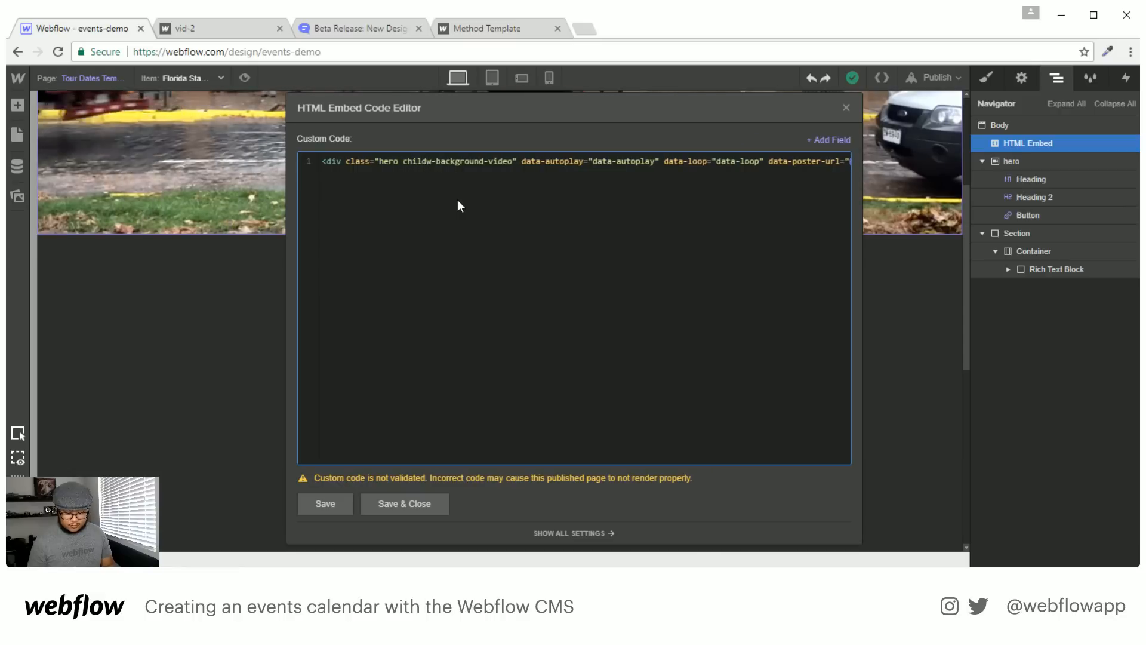
{"action": "type", "text": "-page"}
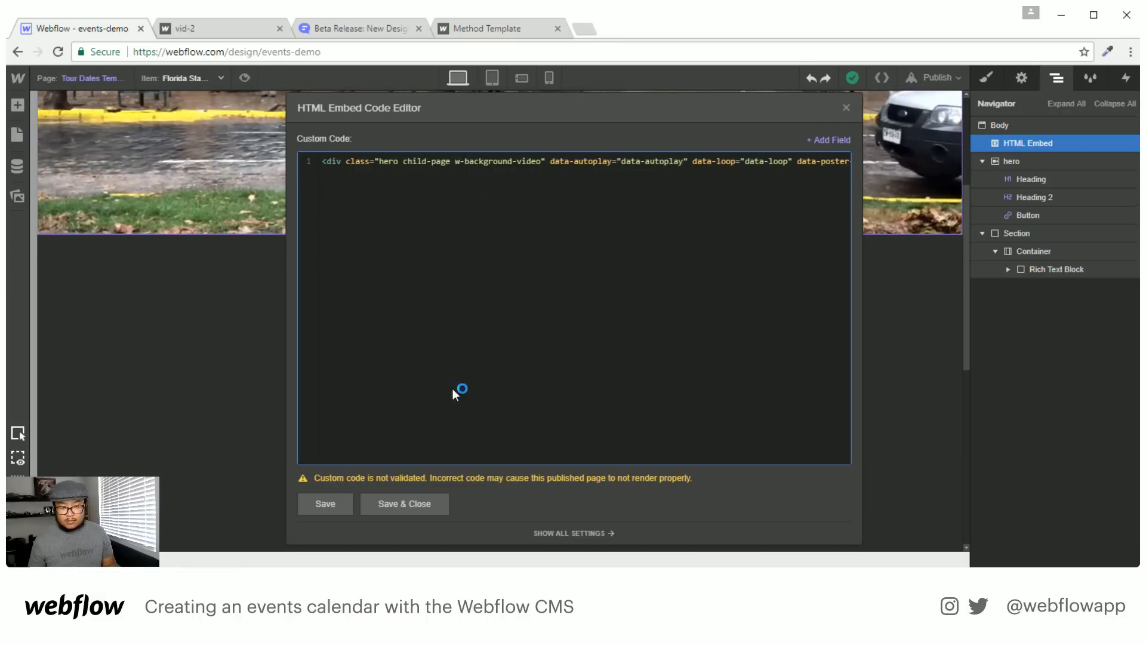
{"action": "left_click", "coordinate": [409, 503]}
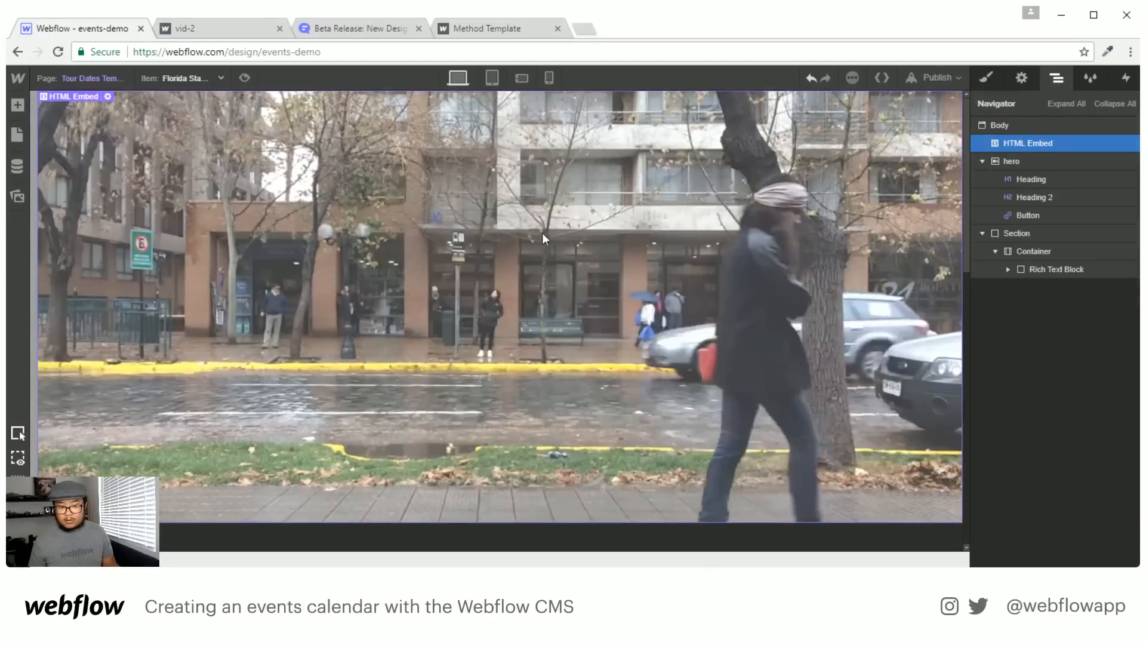
Reopen the embed code and add an <h1></h1> tag on its own line
{"action": "scroll", "coordinate": [596, 360], "scroll_direction": "down", "scroll_amount": 5}
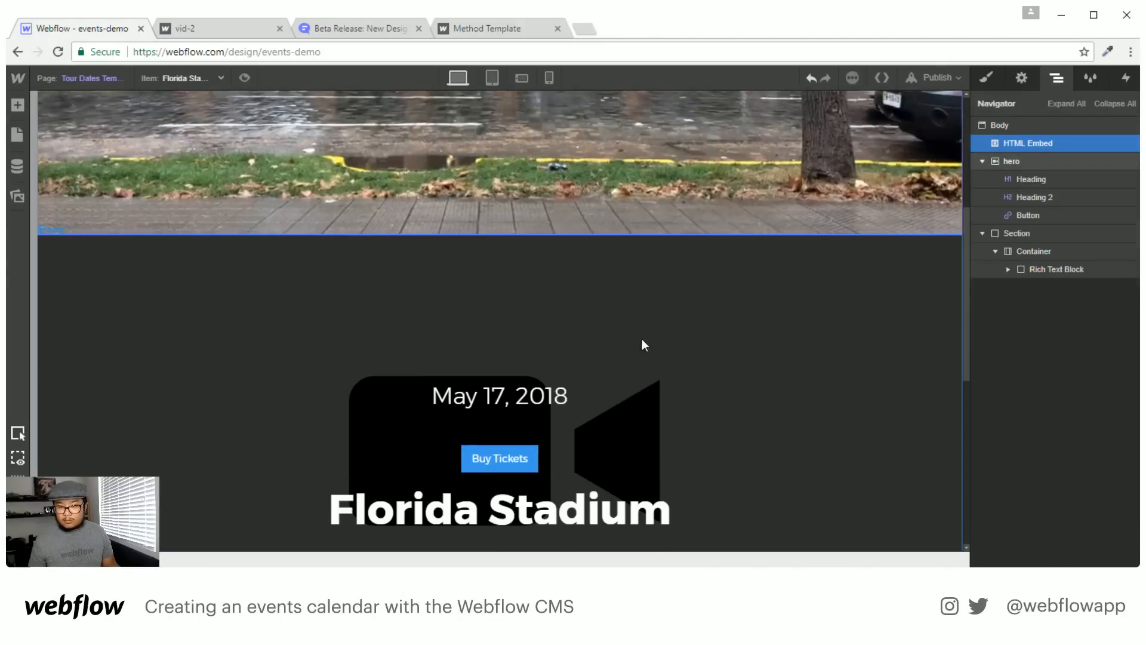
{"action": "double_click", "coordinate": [531, 143]}
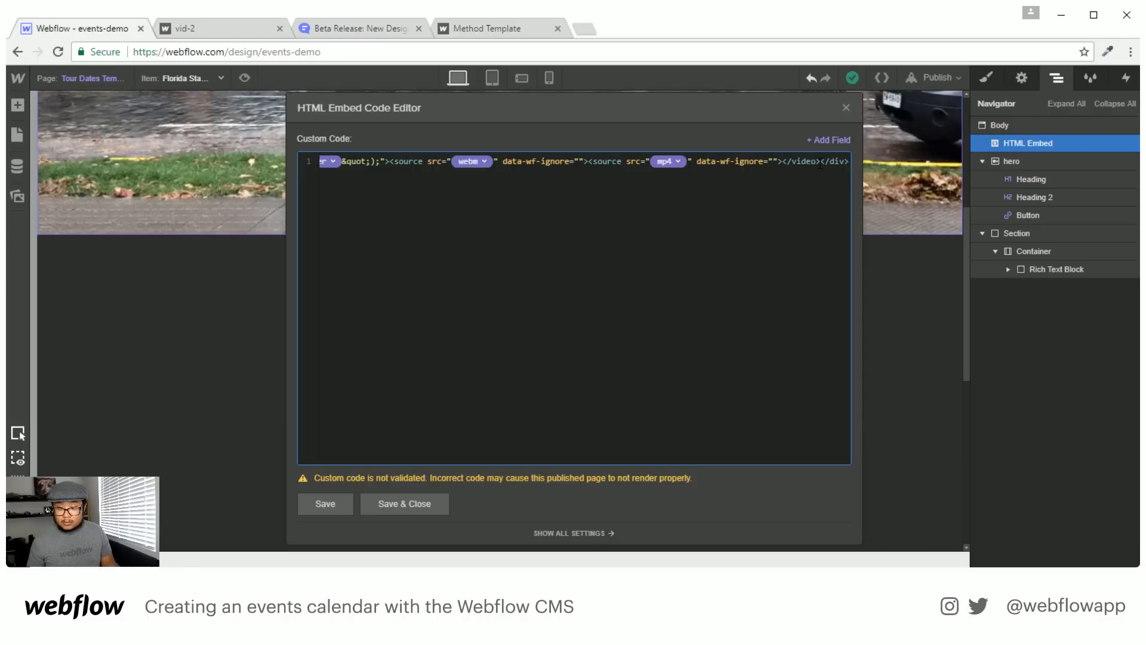
{"action": "type", "text": "<h1 <"}
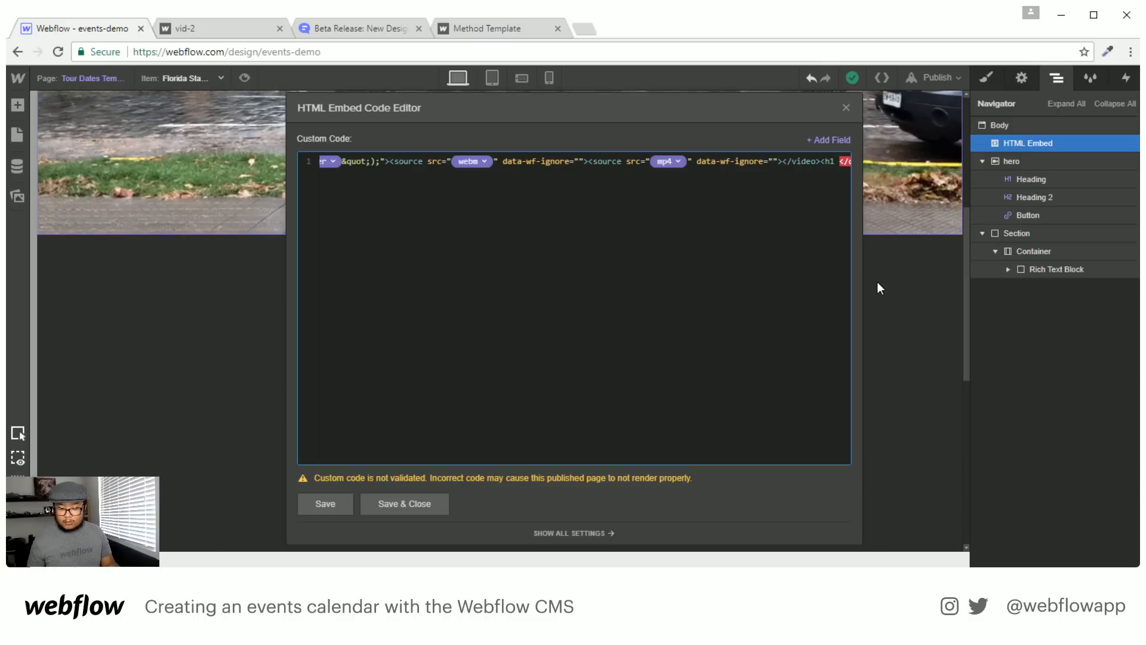
{"action": "left_click", "coordinate": [747, 333]}
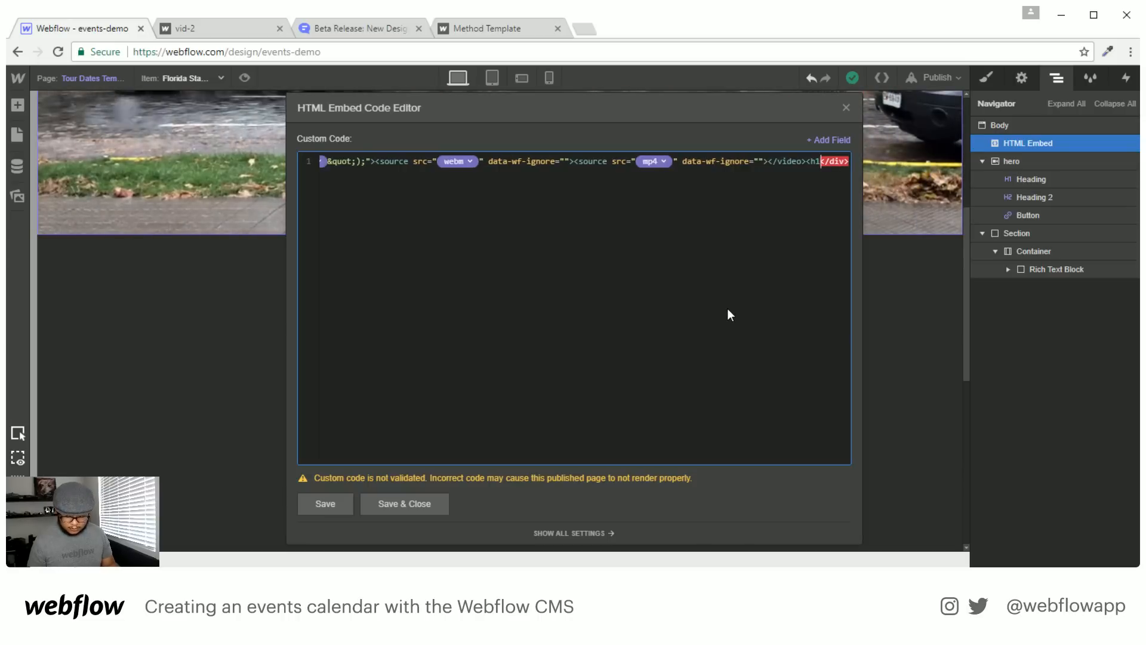
{"action": "key", "text": "BackSpace"}
{"action": "type", "text": ">"}
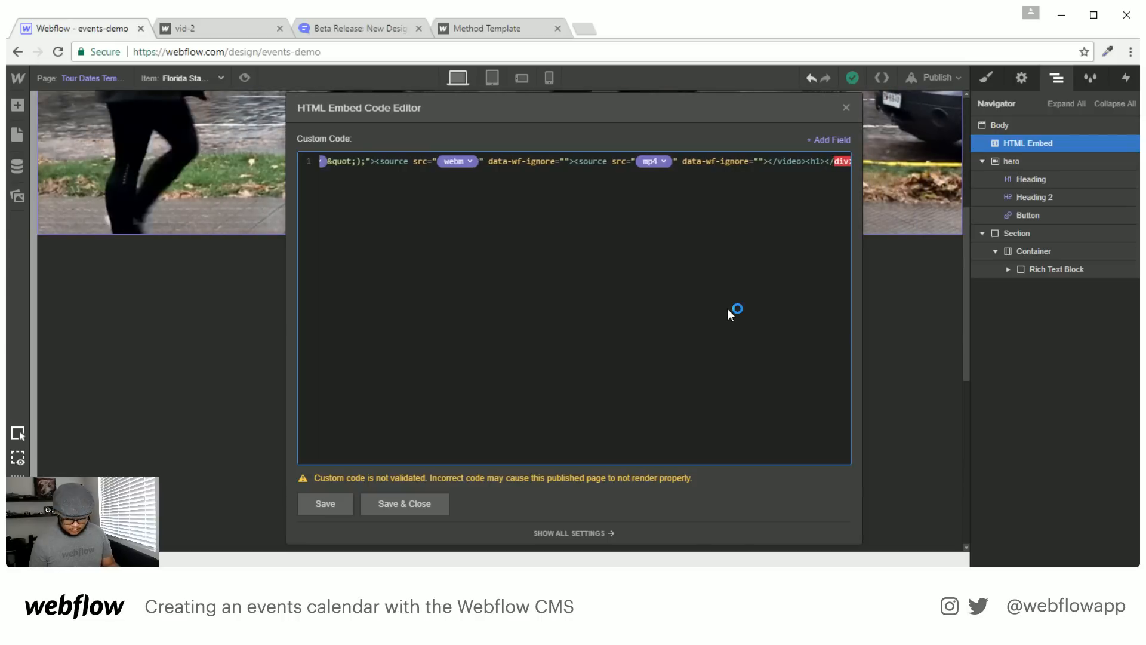
{"action": "type", "text": "</h1></"}
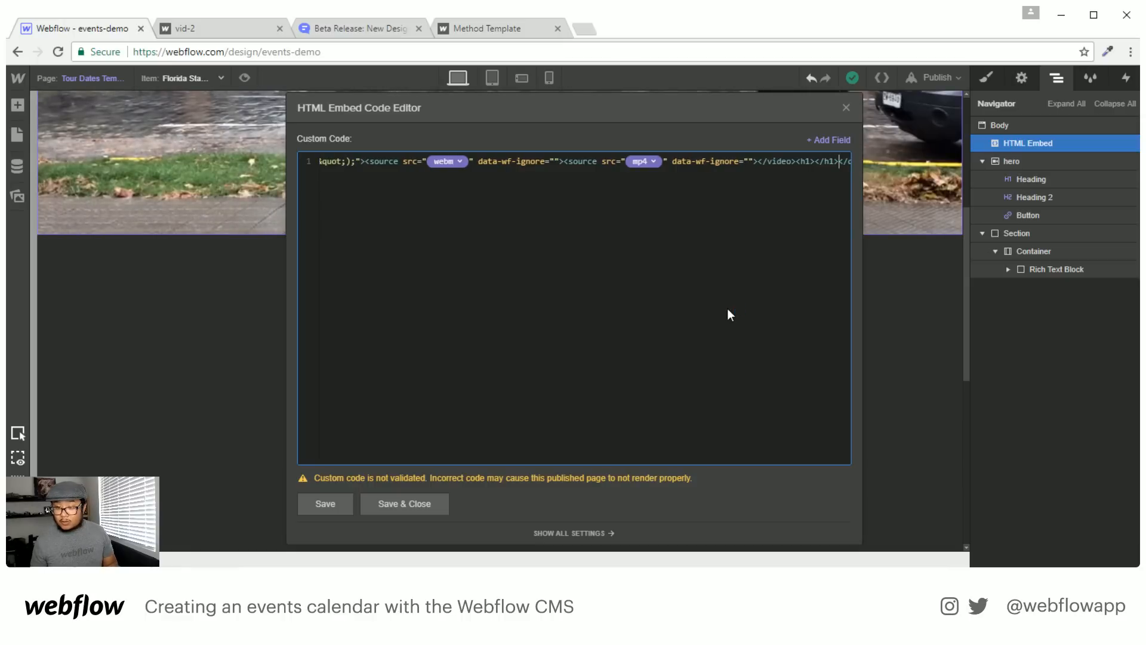
{"action": "key", "text": "Left"}
{"action": "key", "text": "Left"}
{"action": "key", "text": "Left"}
{"action": "key", "text": "Left"}
{"action": "key", "text": "Left"}
{"action": "key", "text": "Left"}
{"action": "key", "text": "Left"}
{"action": "key", "text": "Left"}
{"action": "key", "text": "Left"}
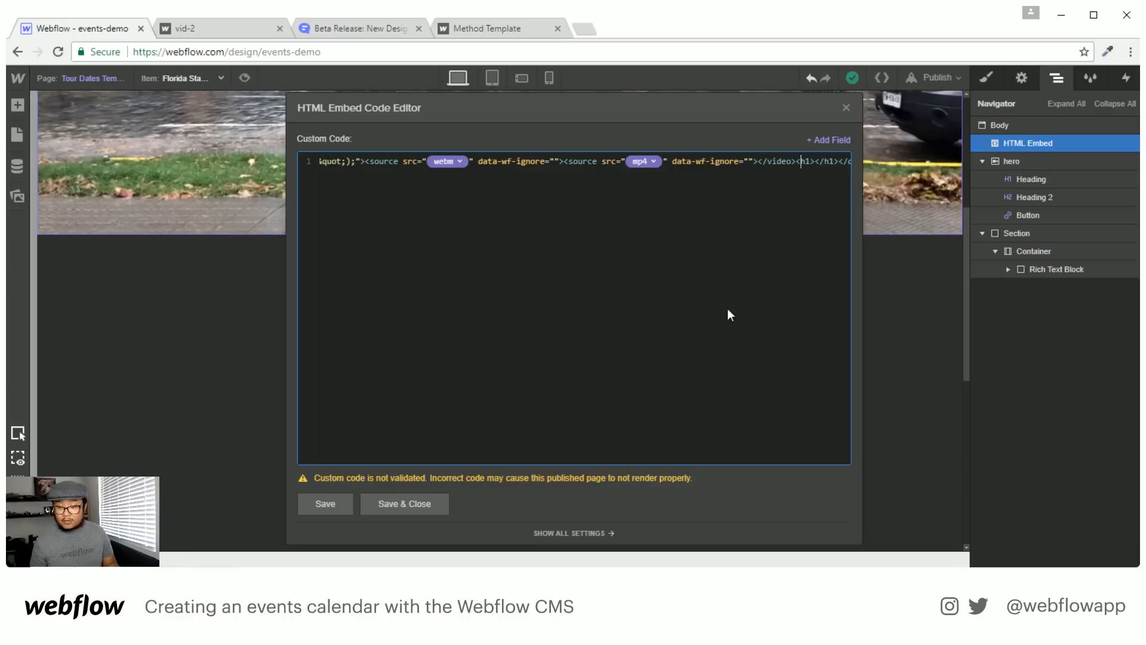
{"action": "key", "text": "Return"}
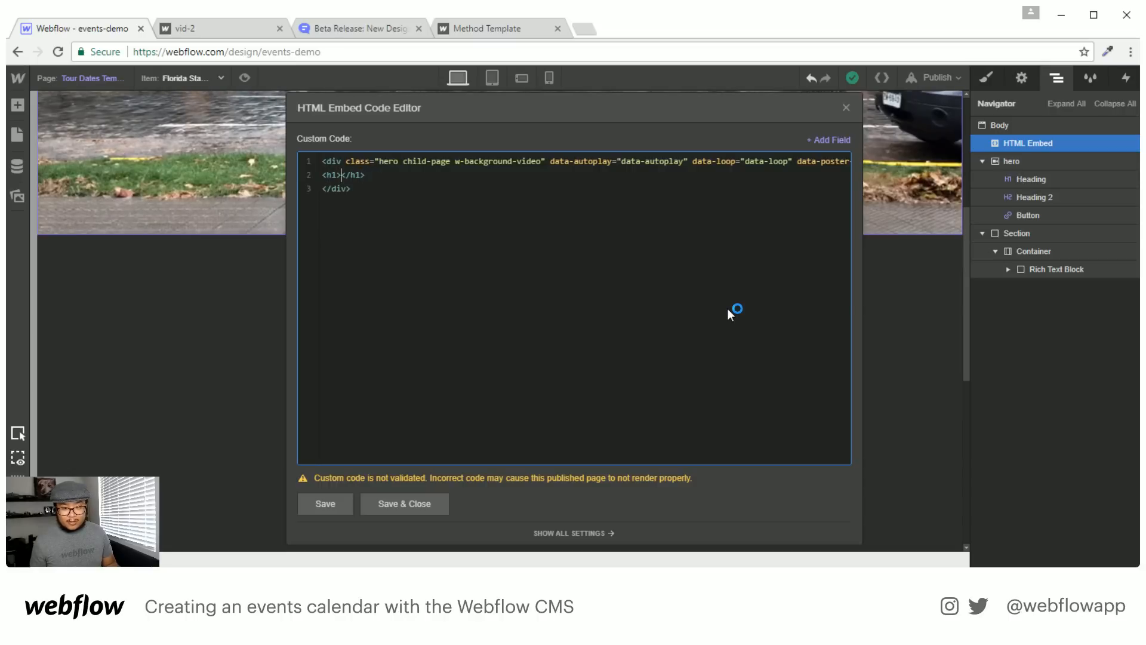
Insert the Name field into the h1, add an h2 with the Date & Time field, and save
{"action": "left_click", "coordinate": [830, 141]}
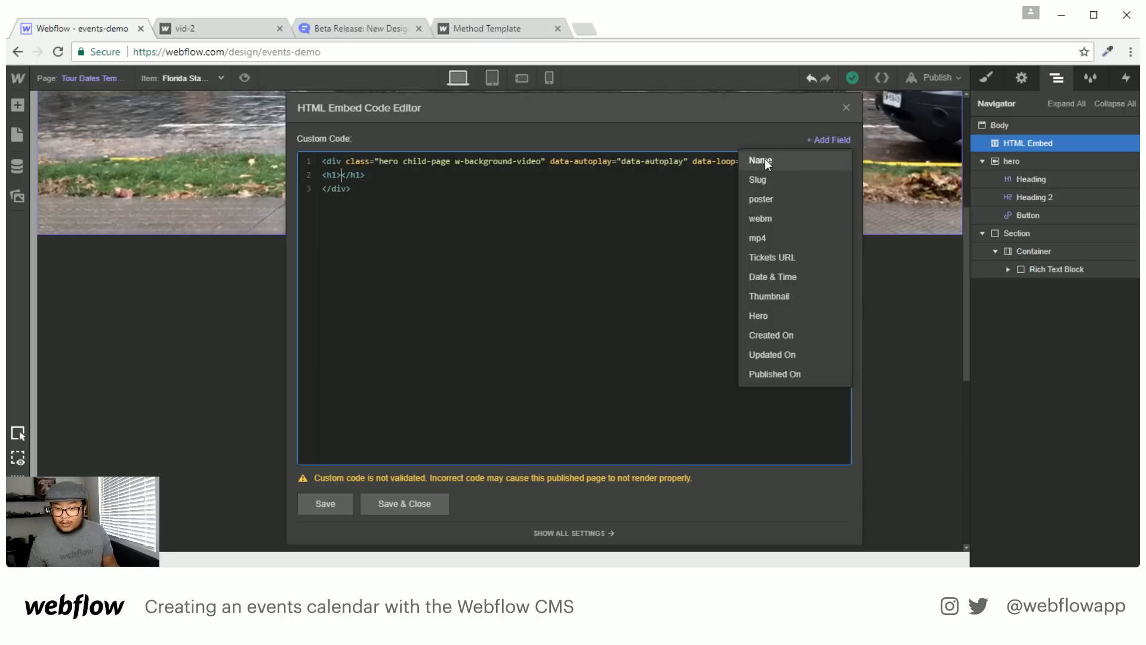
{"action": "left_click", "coordinate": [765, 159]}
{"action": "key", "text": "Return"}
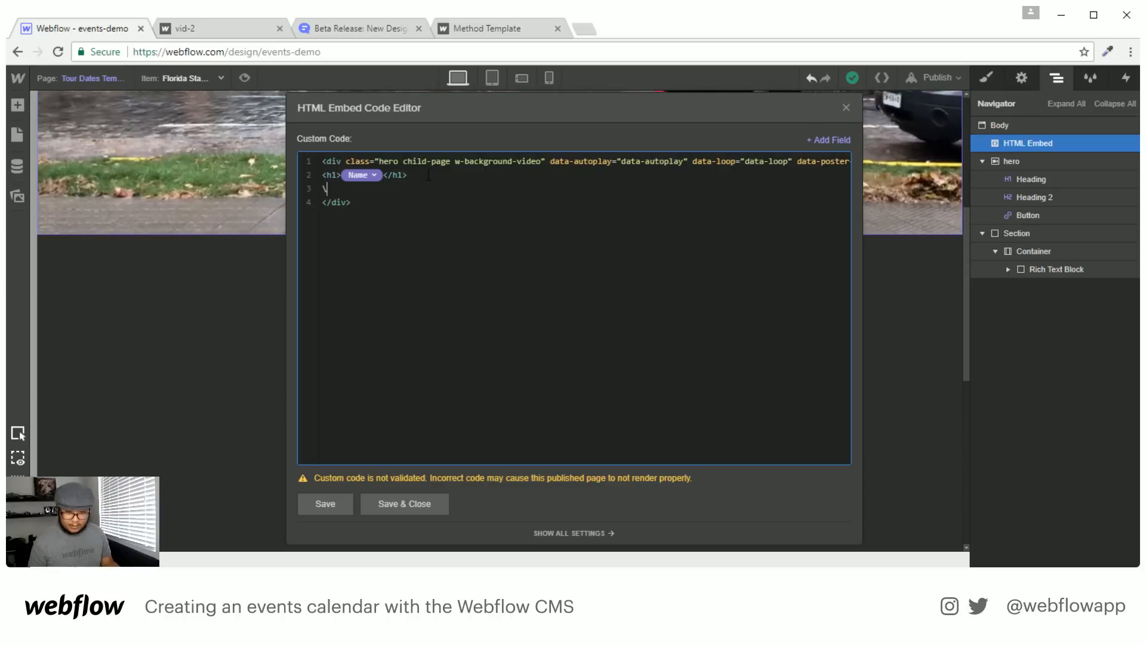
{"action": "type", "text": "<"}
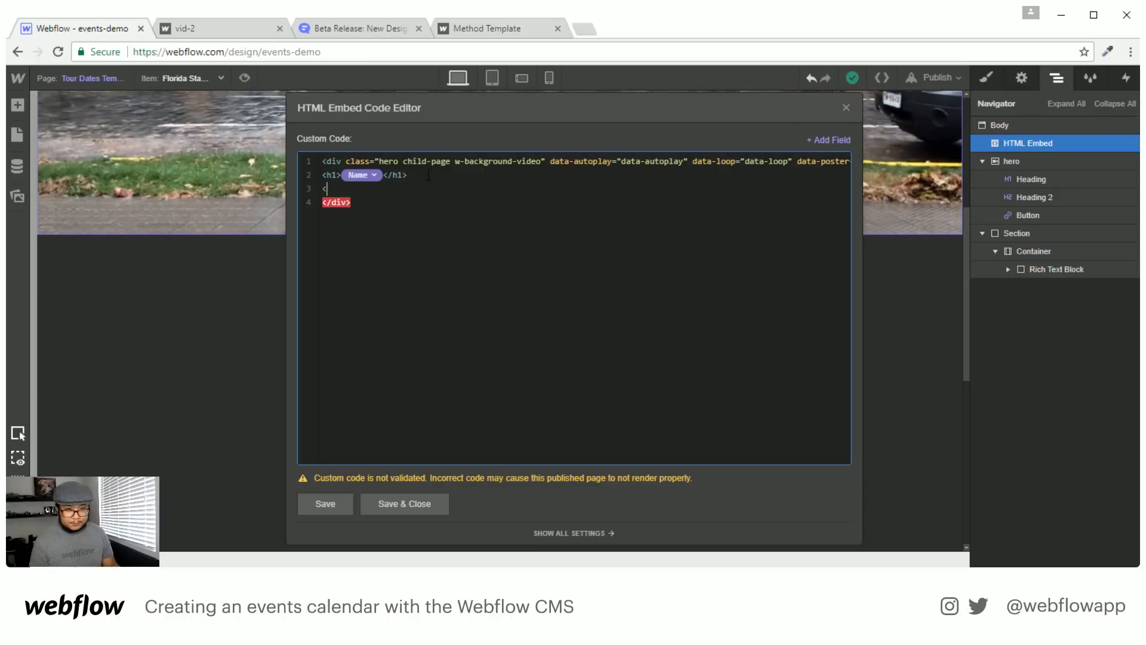
{"action": "type", "text": "h2></h2>"}
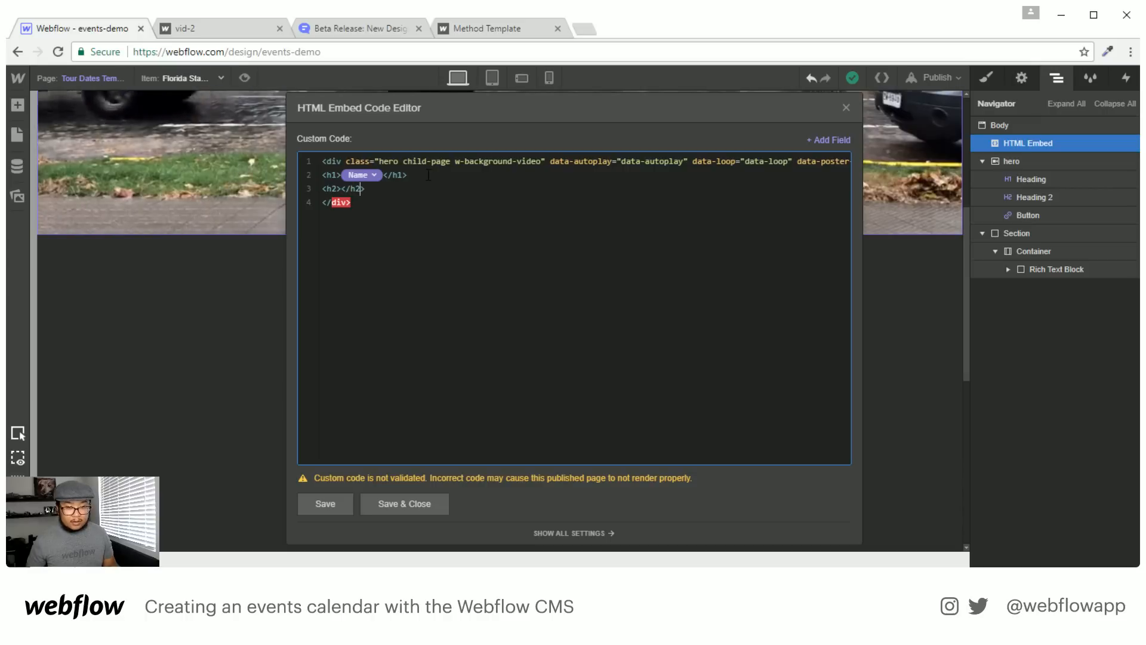
{"action": "left_click", "coordinate": [836, 142]}
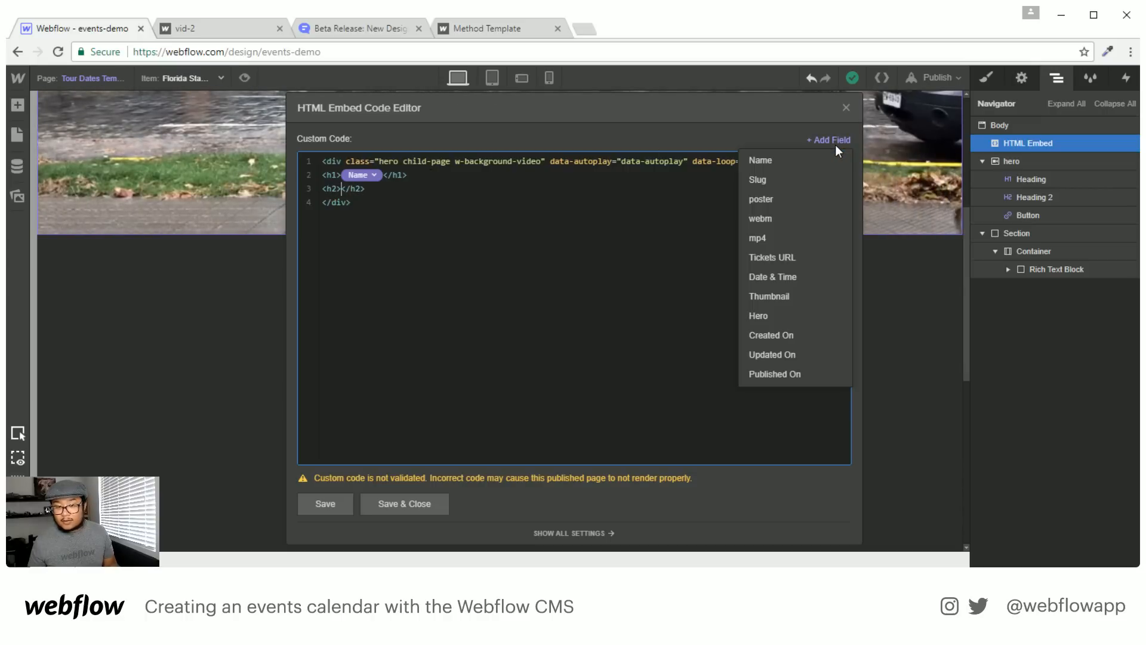
{"action": "left_click", "coordinate": [787, 278]}
{"action": "scroll", "coordinate": [626, 264], "scroll_direction": "right", "scroll_amount": 12}
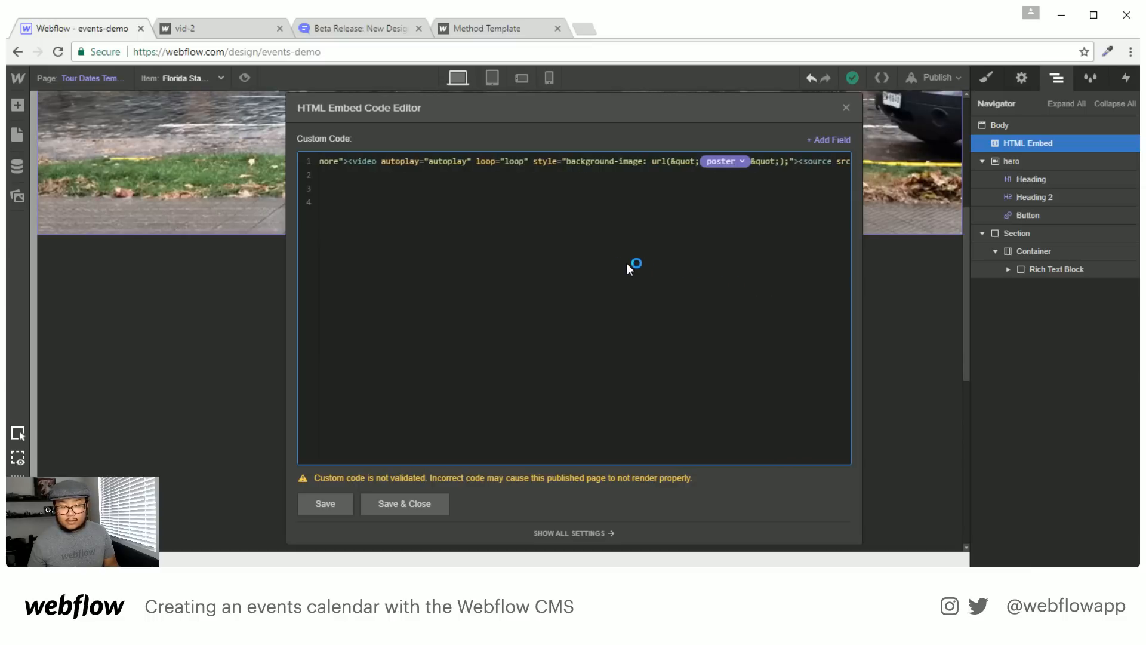
{"action": "left_click", "coordinate": [428, 513]}
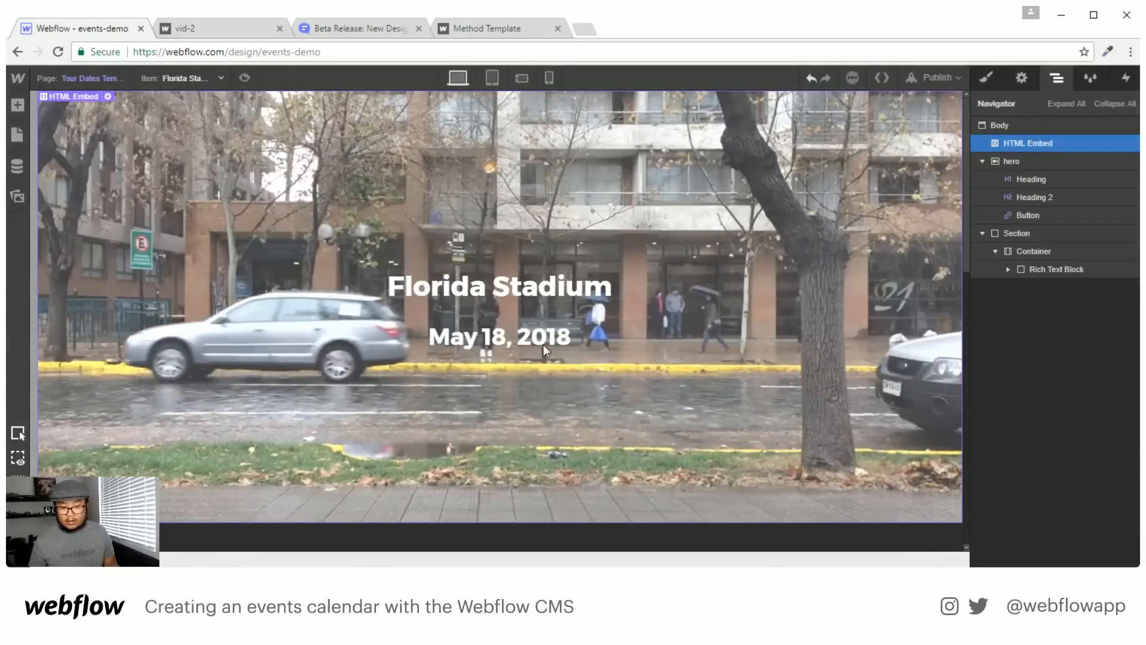
Reopen the embed and add a button link whose href is the Tickets URL field
{"action": "scroll", "coordinate": [657, 332], "scroll_direction": "down", "scroll_amount": 3}
{"action": "scroll", "coordinate": [657, 331], "scroll_direction": "down", "scroll_amount": 2}
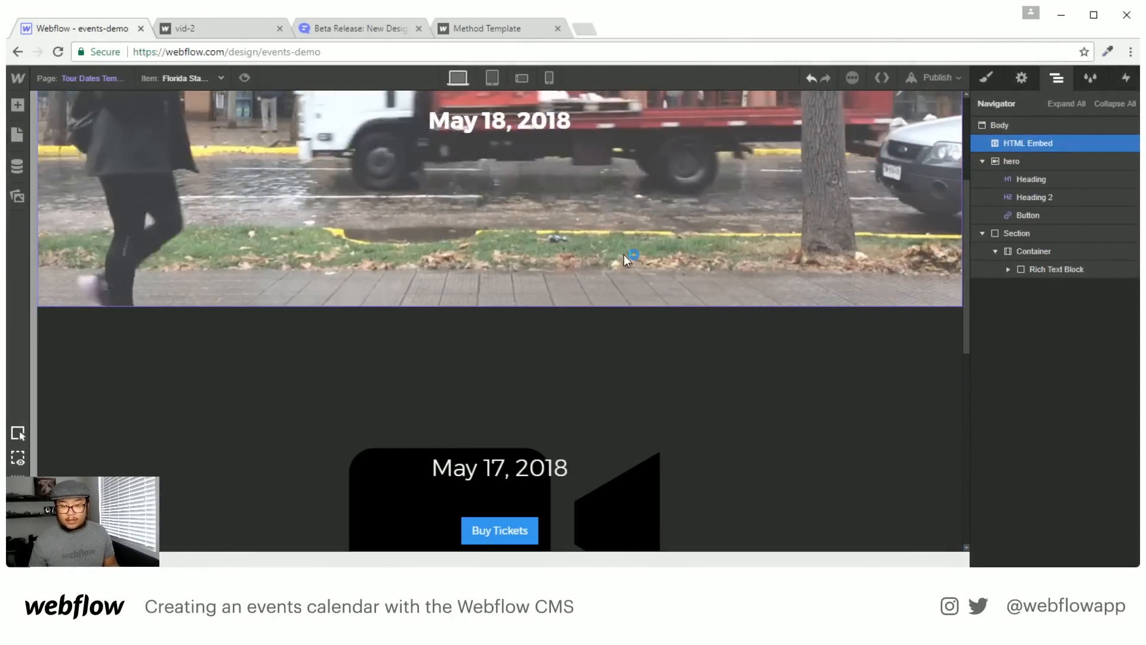
{"action": "double_click", "coordinate": [625, 253]}
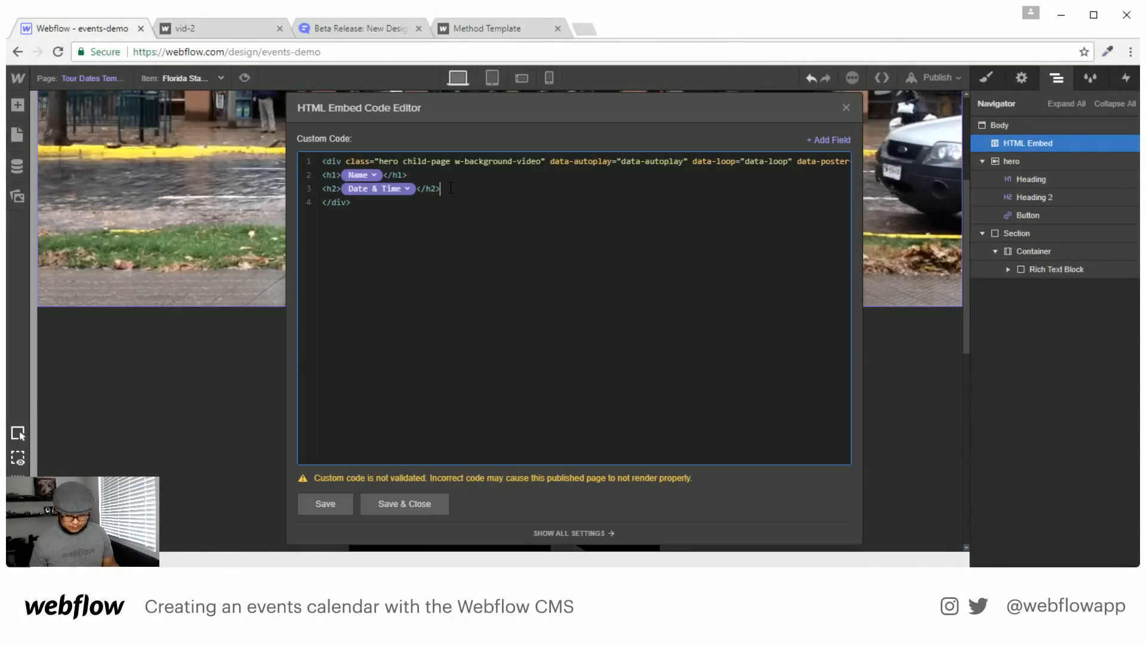
{"action": "key", "text": "Return"}
{"action": "type", "text": "<a class=\"button\">"}
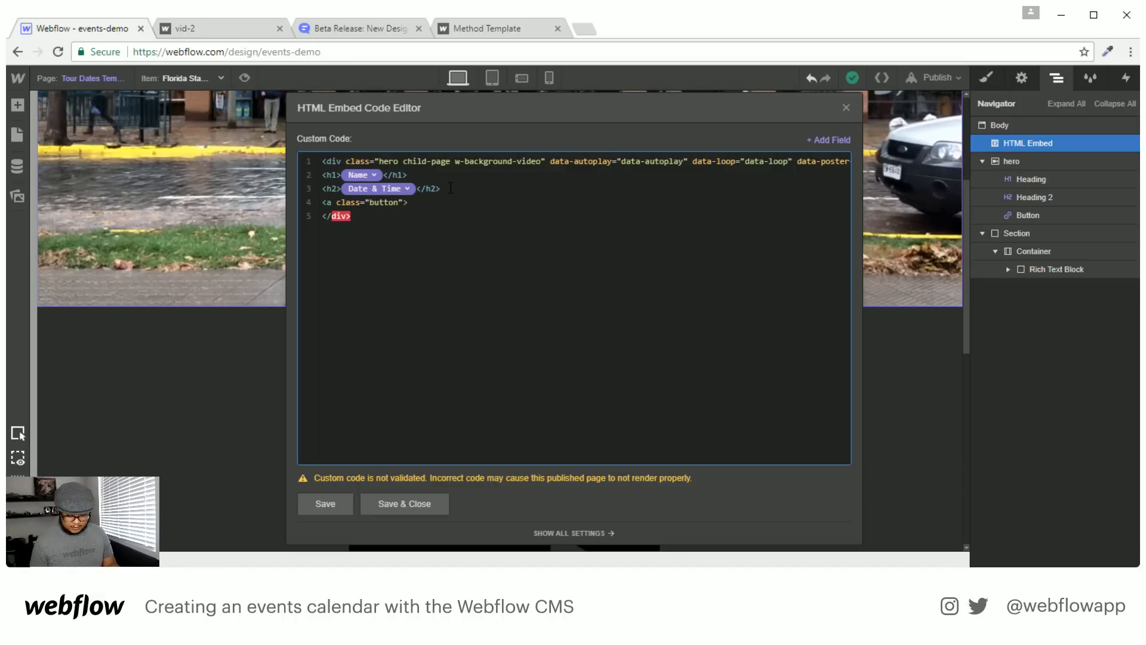
{"action": "type", "text": "<a href=\""}
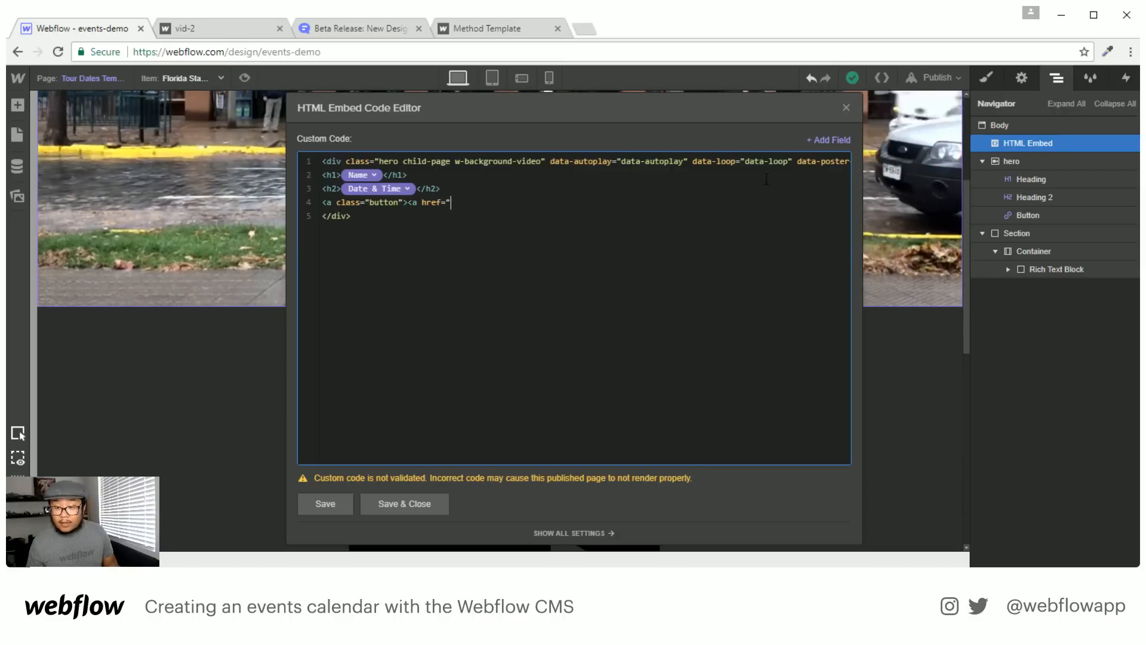
{"action": "left_click", "coordinate": [830, 139]}
{"action": "left_click", "coordinate": [765, 259]}
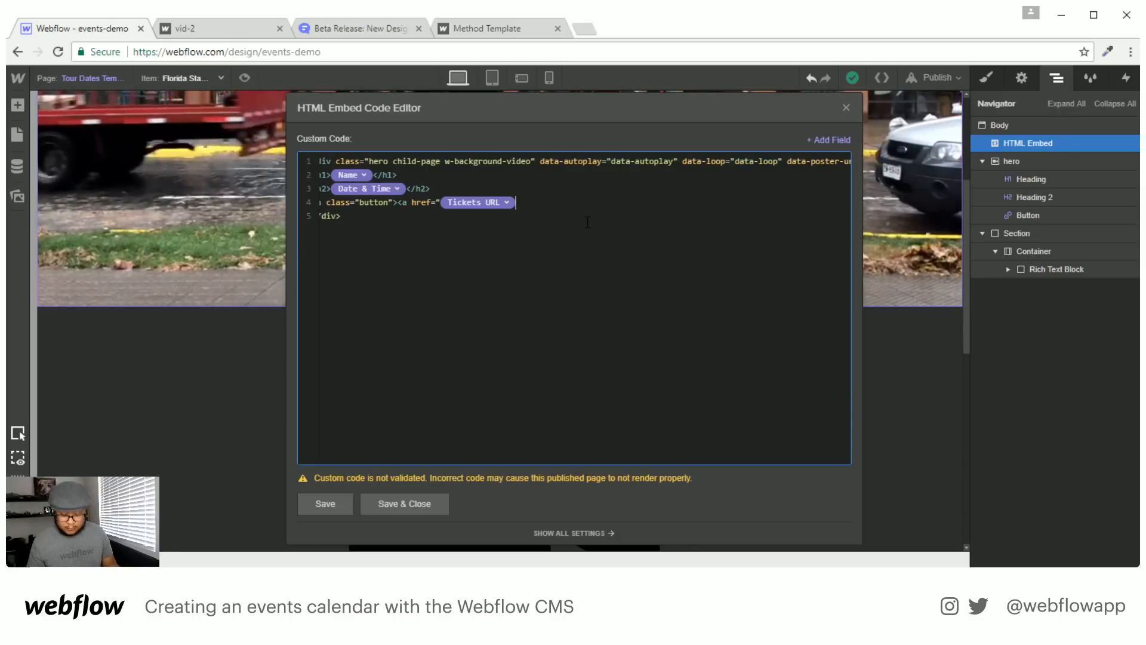
Add target="_blank", merge the duplicate anchors, label the link 'Buy Tickets', and save
{"action": "type", "text": "target=\"?_"}
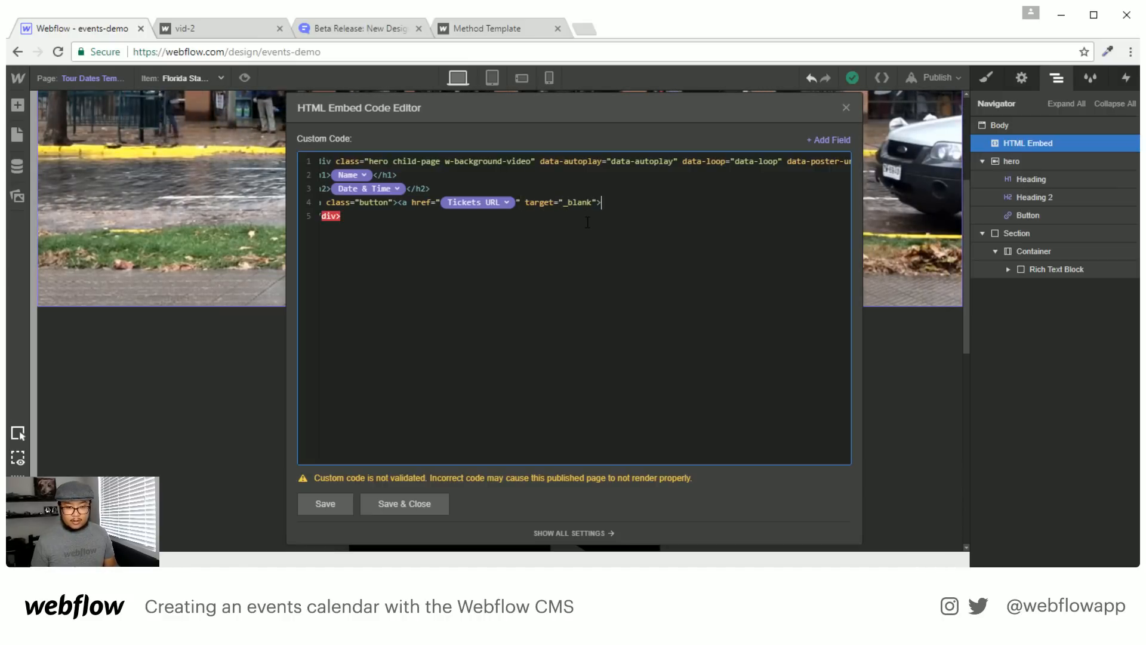
{"action": "scroll", "coordinate": [606, 247], "scroll_direction": "left", "scroll_amount": 1}
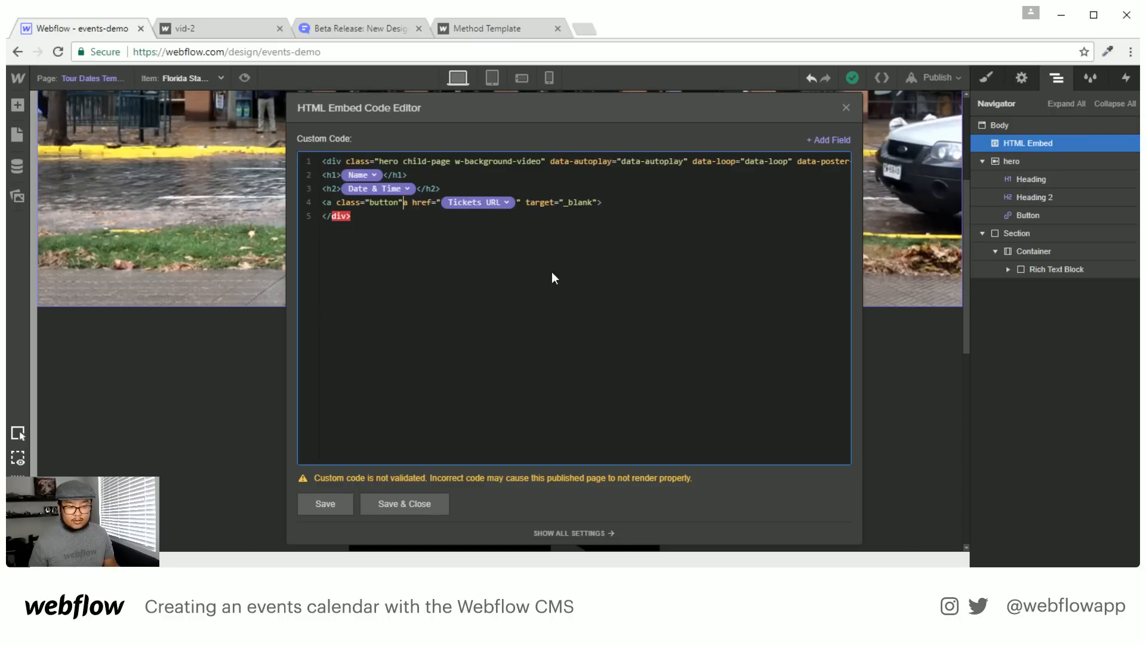
{"action": "key", "text": "Delete"}
{"action": "key", "text": "Delete"}
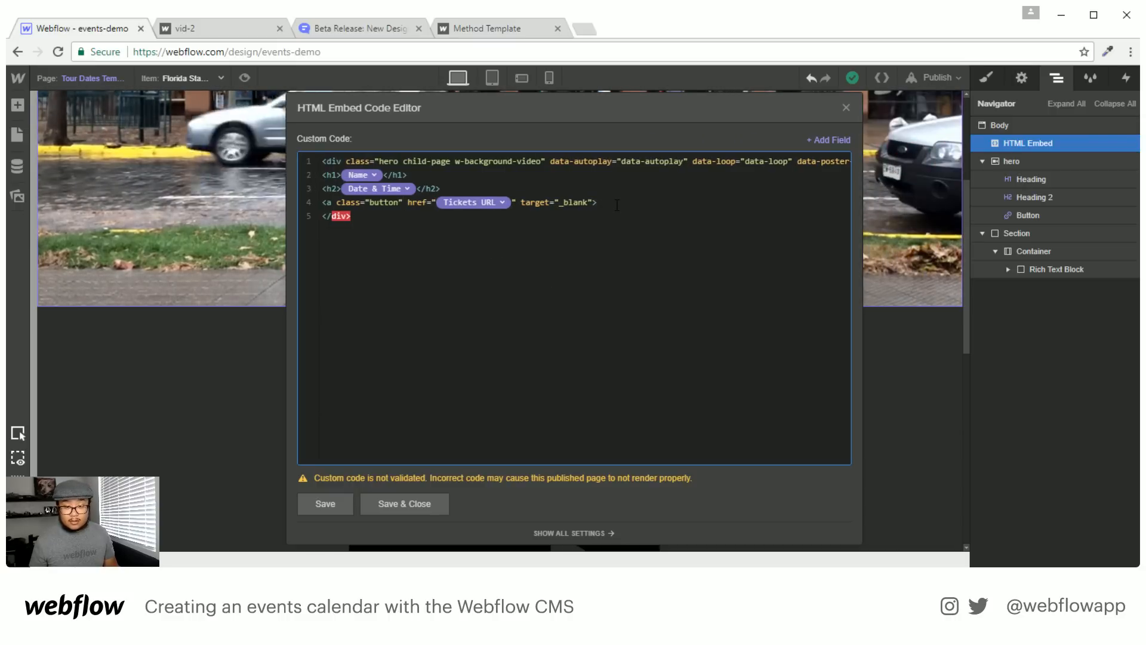
{"action": "left_click", "coordinate": [617, 204]}
{"action": "type", "text": "Buy Ti"}
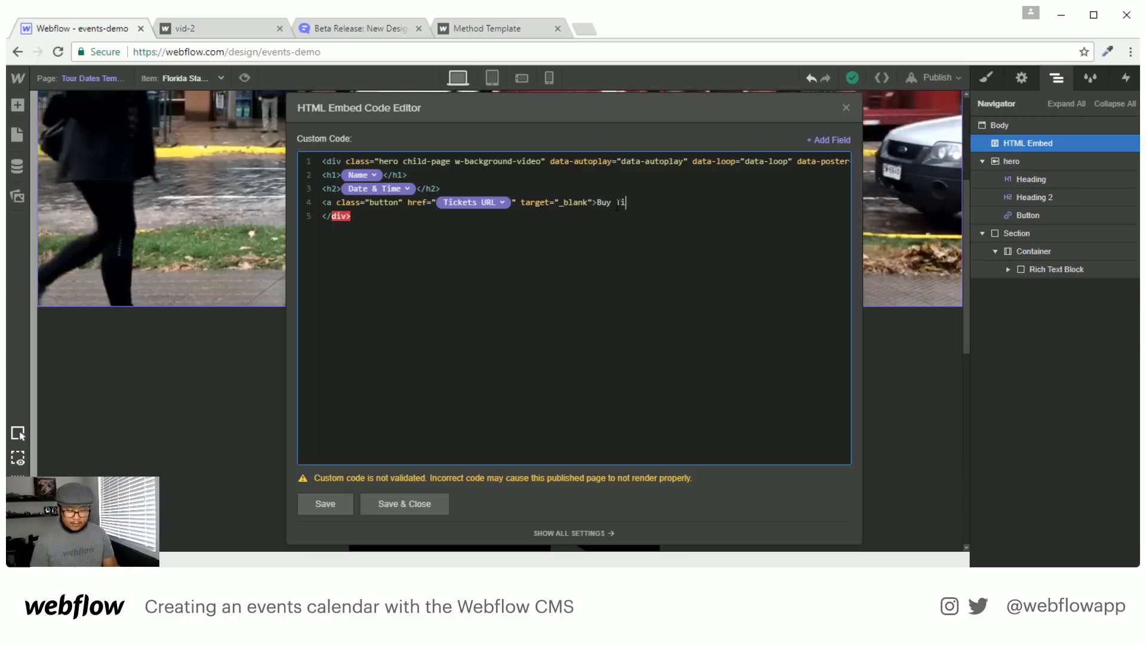
{"action": "type", "text": "ckets</a>"}
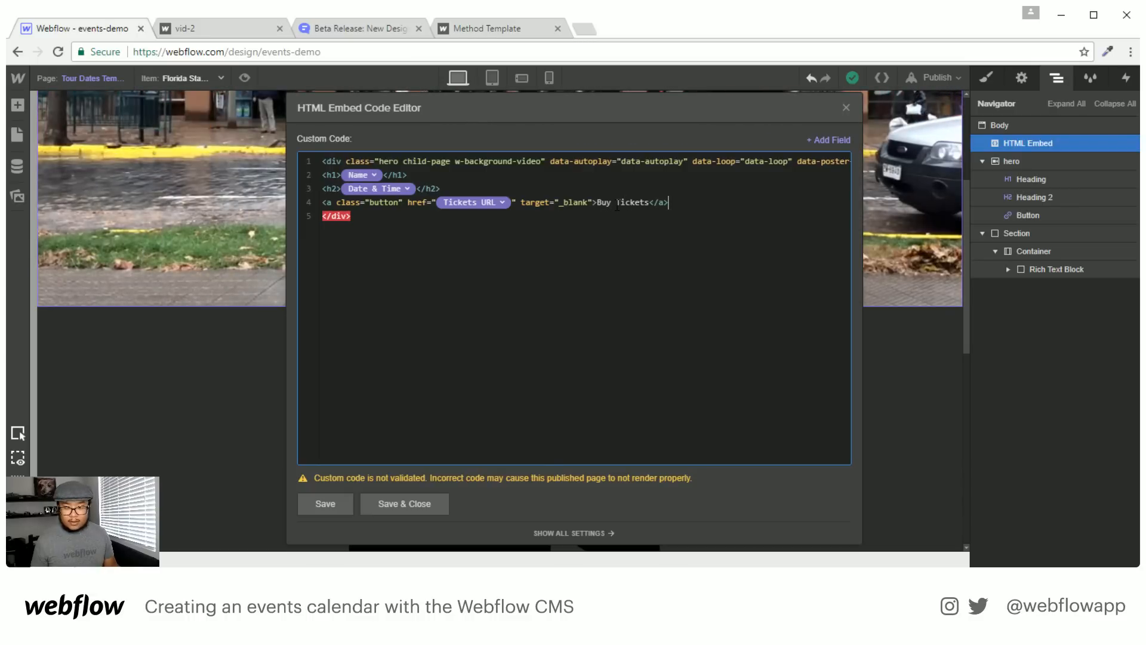
{"action": "left_click", "coordinate": [422, 503]}
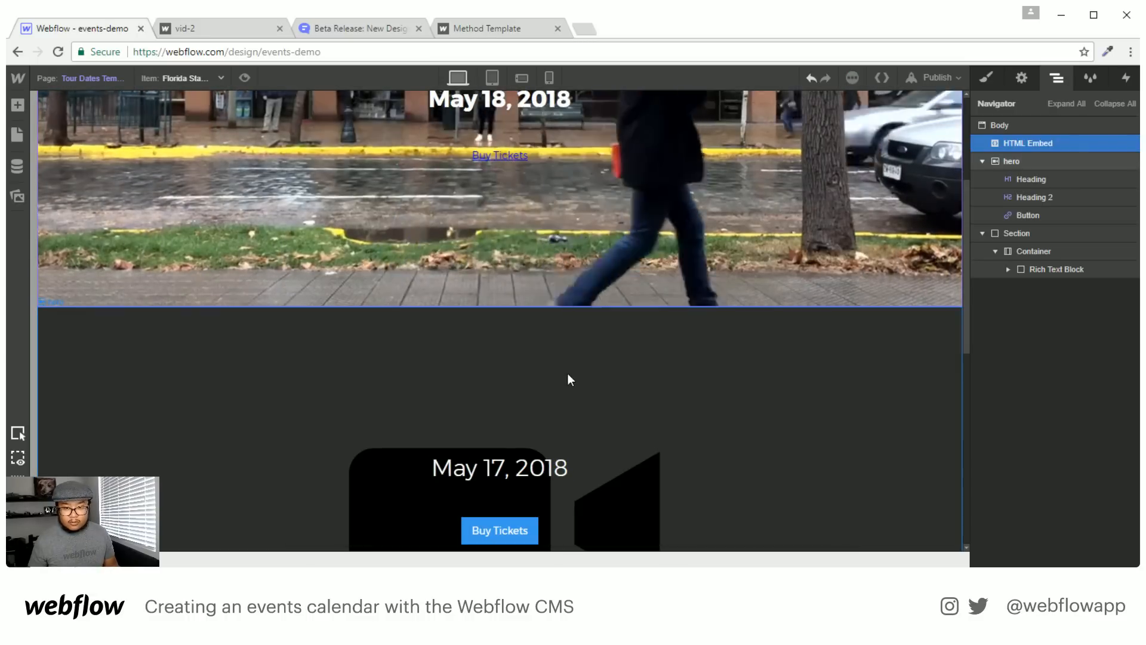
Check the classes on the native Buy Tickets button and the May 17, 2018 heading
{"action": "left_click", "coordinate": [507, 528]}
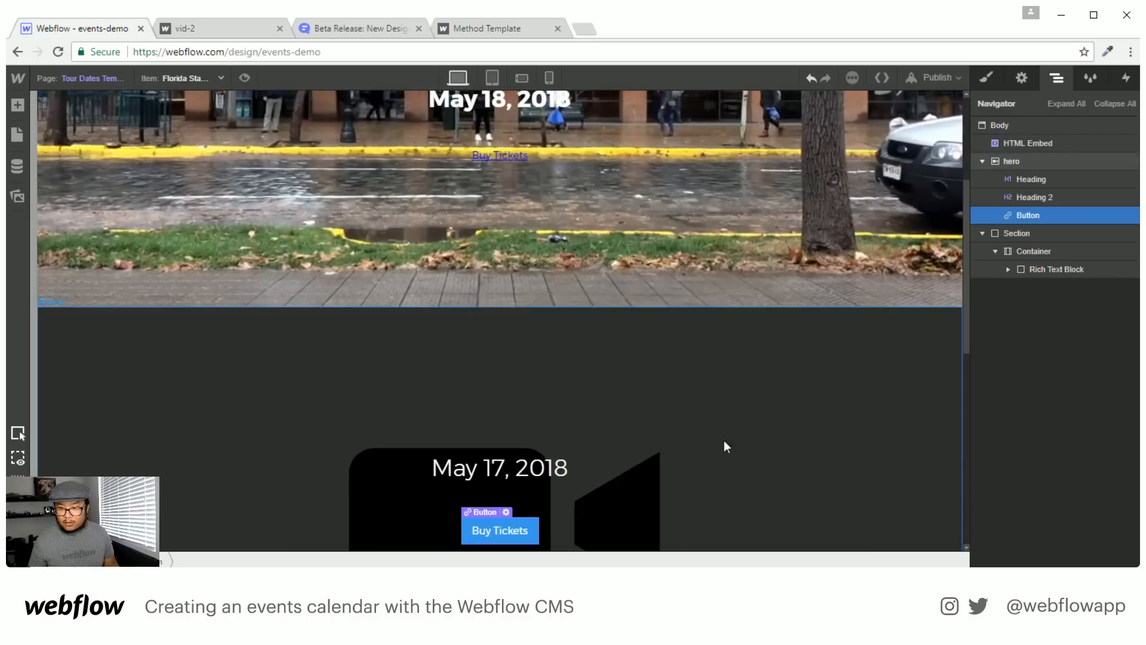
{"action": "left_click", "coordinate": [989, 77]}
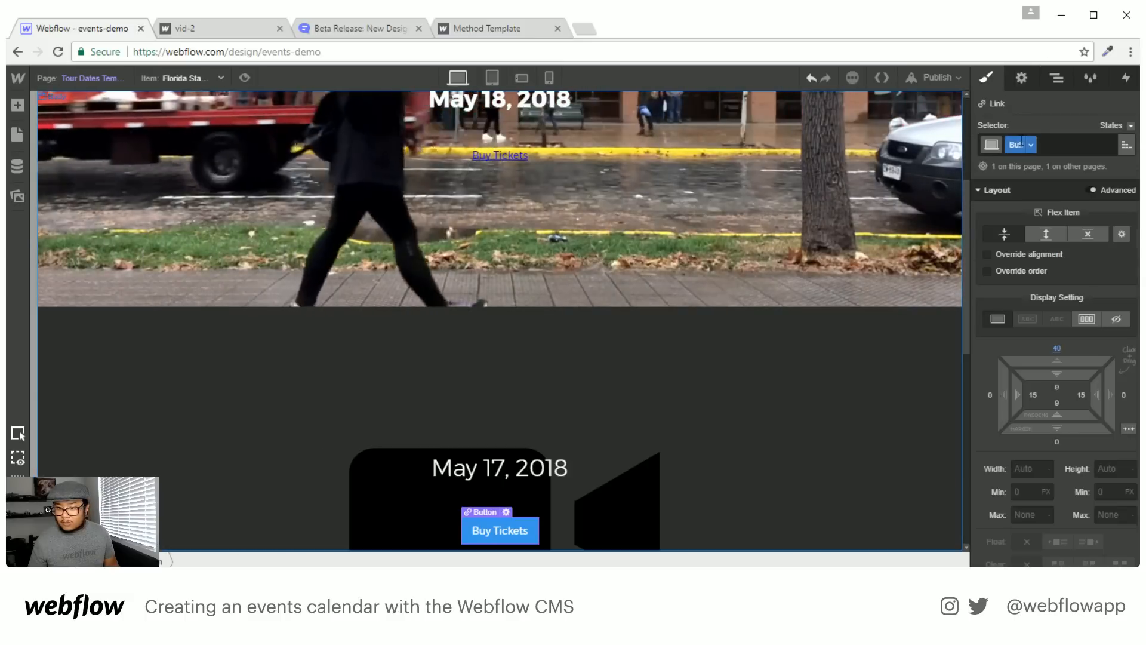
{"action": "double_click", "coordinate": [504, 154]}
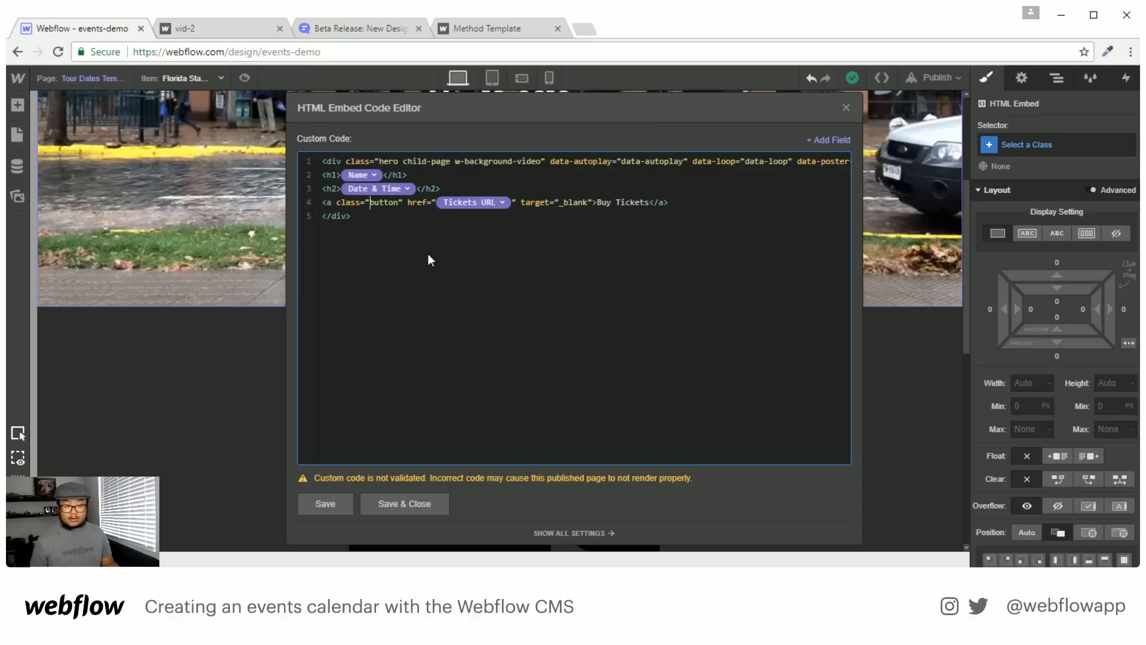
{"action": "left_click", "coordinate": [428, 508]}
{"action": "left_click", "coordinate": [513, 530]}
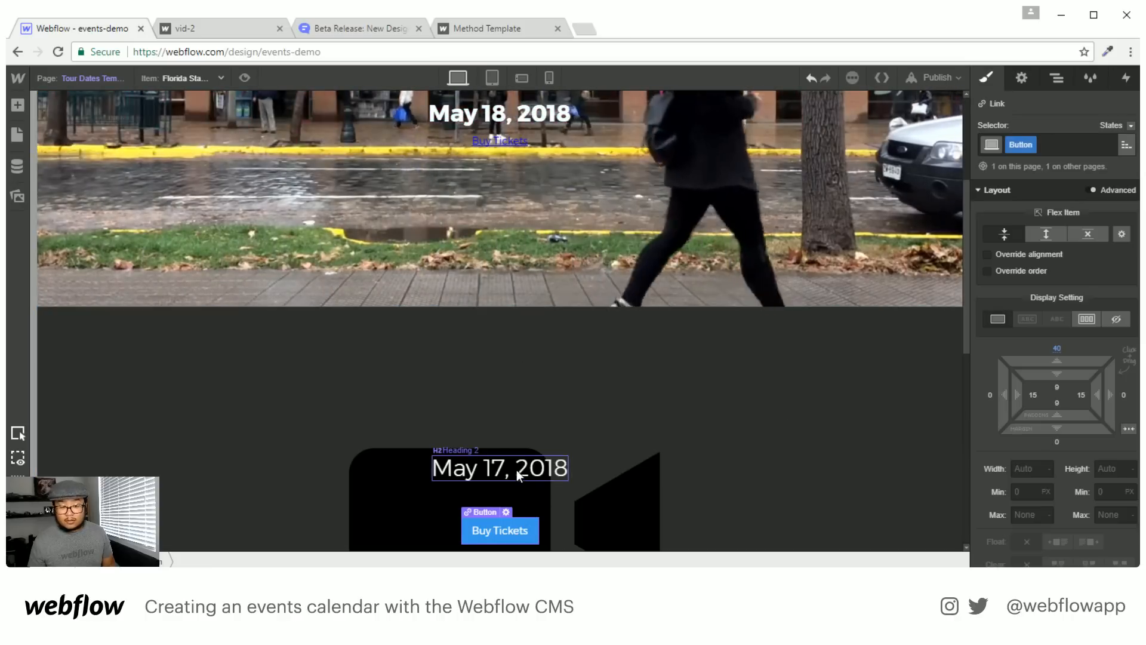
{"action": "left_click", "coordinate": [518, 471]}
Add class="heading-2" to the embed's h2 and save the code
{"action": "scroll", "coordinate": [582, 481], "scroll_direction": "up", "scroll_amount": 3}
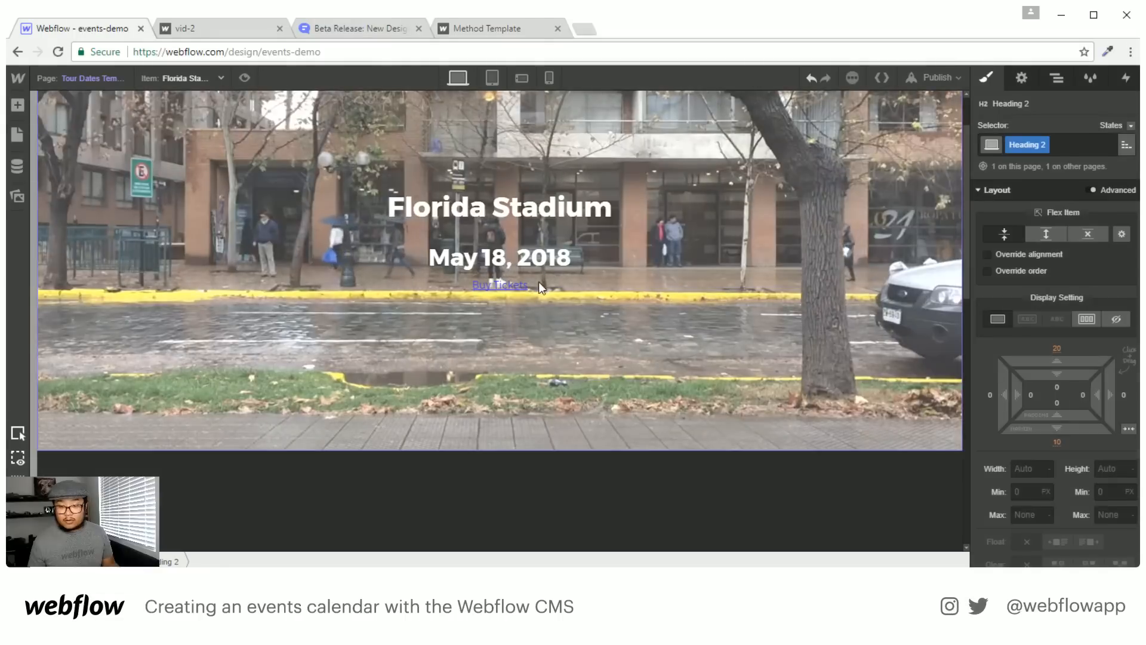
{"action": "double_click", "coordinate": [618, 271]}
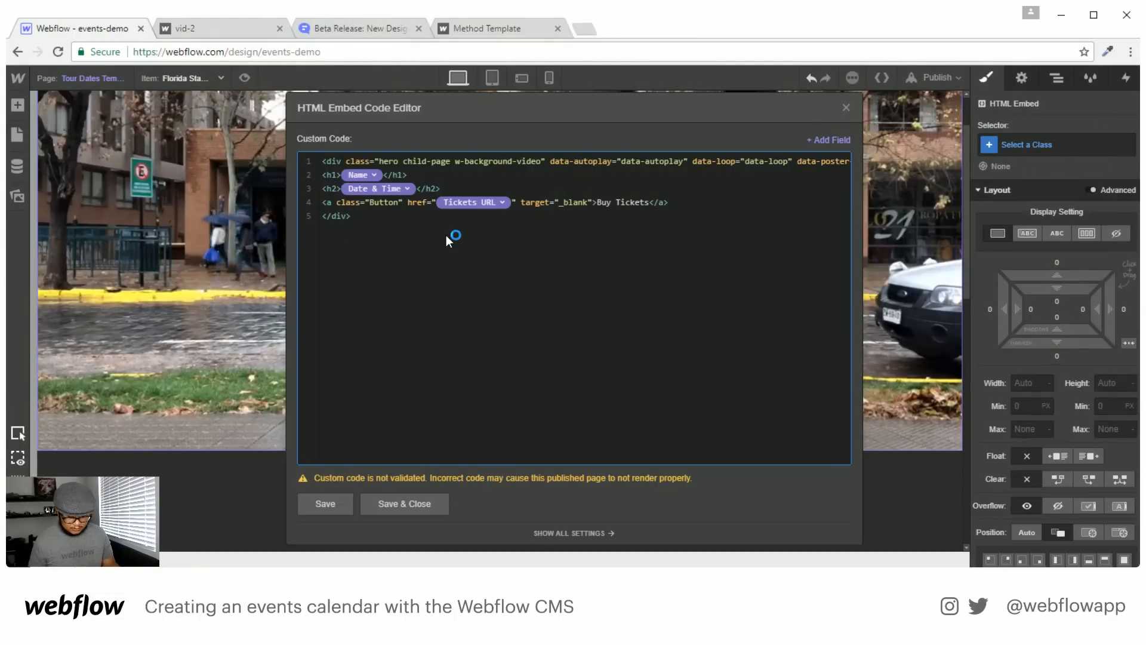
{"action": "type", "text": "class=\""}
{"action": "type", "text": "heading-2"}
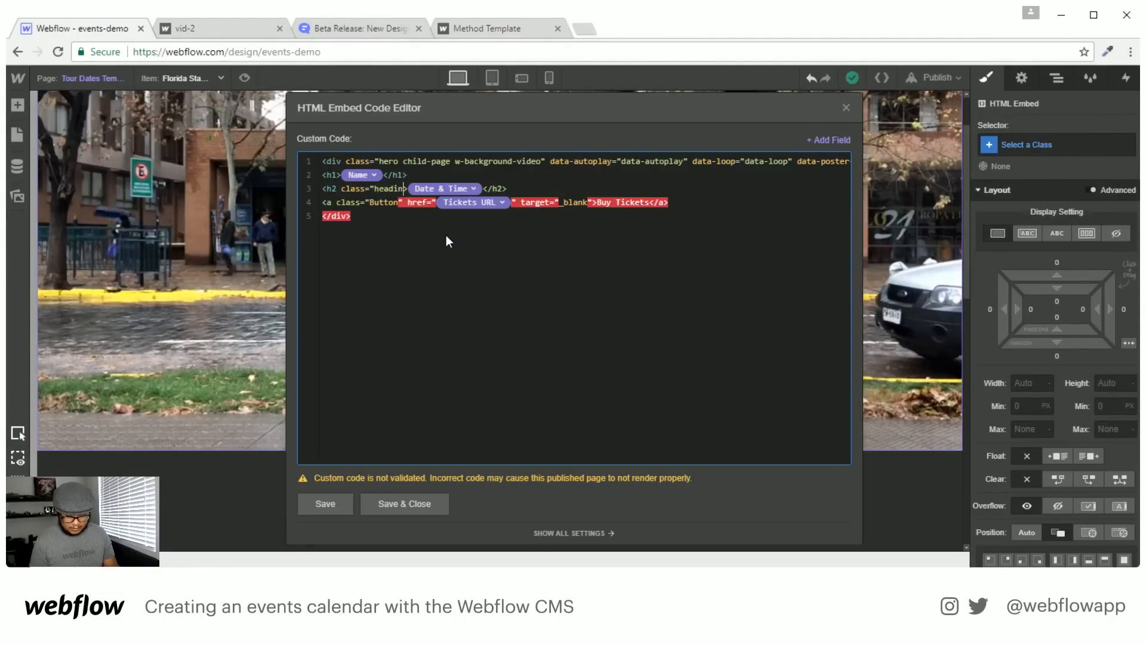
{"action": "type", "text": "\""}
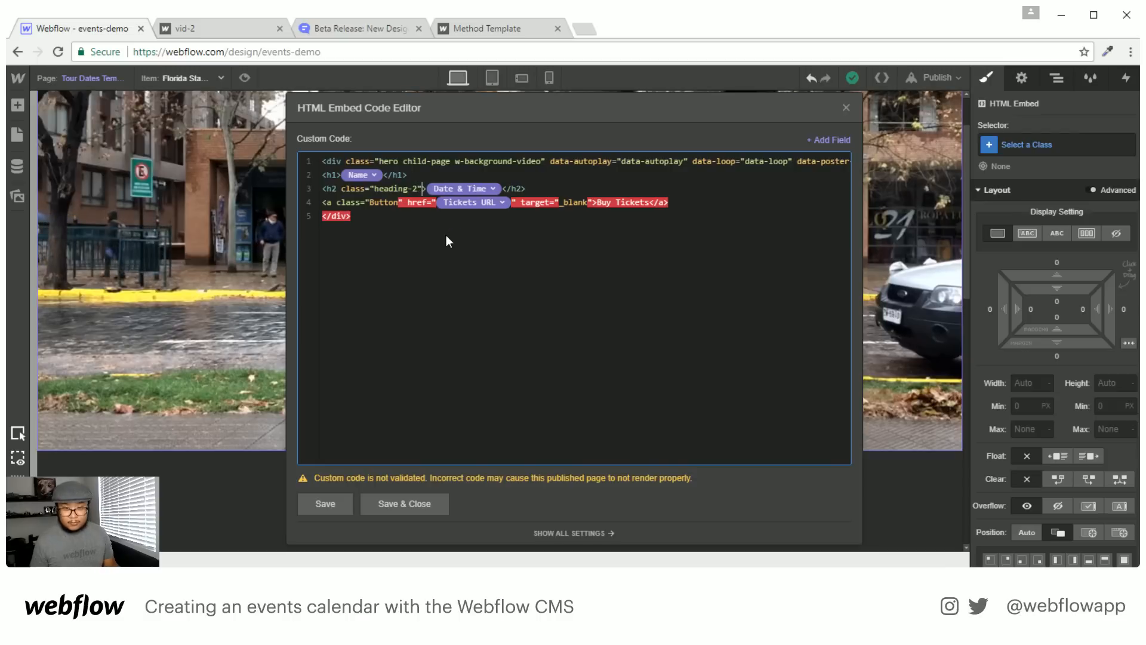
{"action": "left_click", "coordinate": [428, 503]}
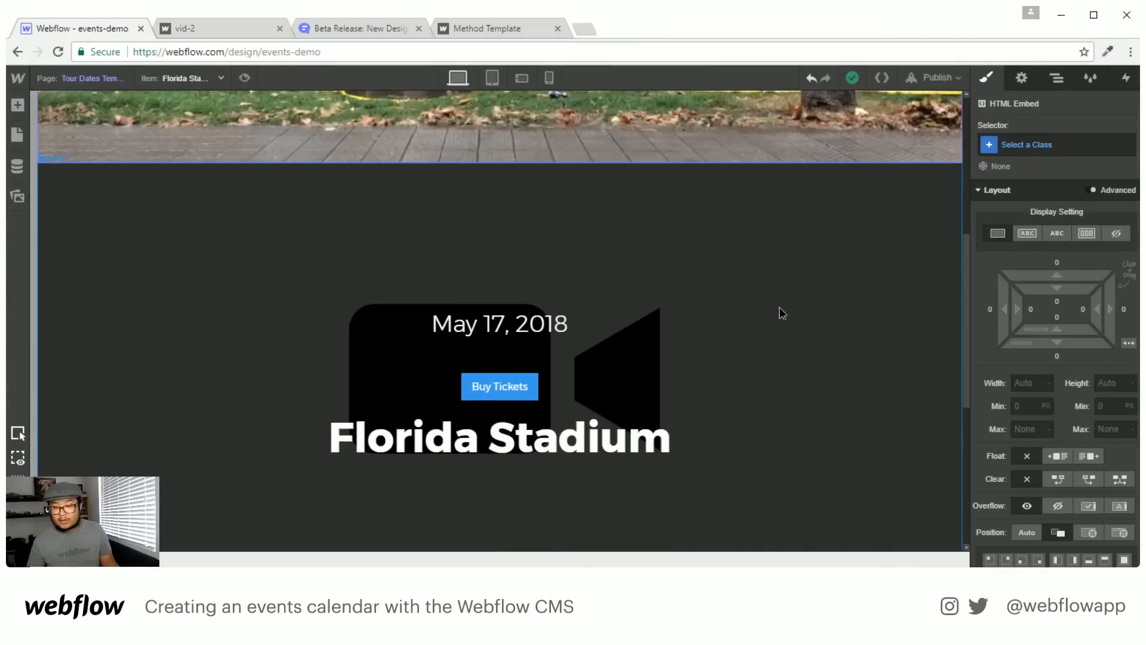
Preview the Civic Theater item and publish the site to the selected domains
{"action": "left_click", "coordinate": [779, 307]}
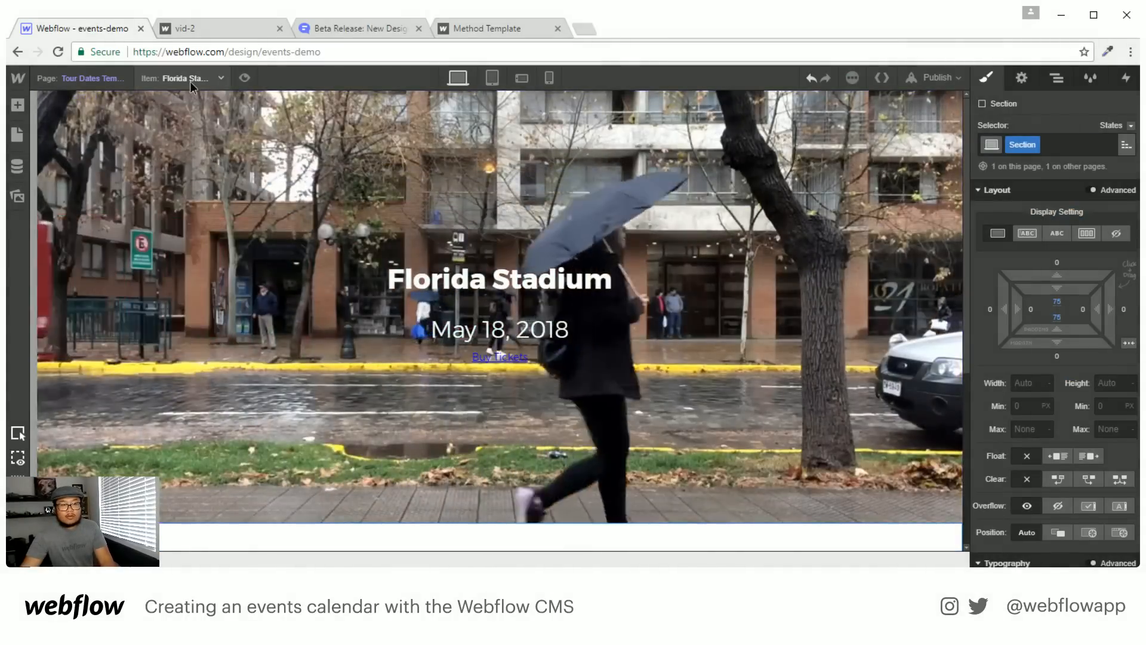
{"action": "left_click", "coordinate": [190, 80]}
{"action": "left_click", "coordinate": [174, 112]}
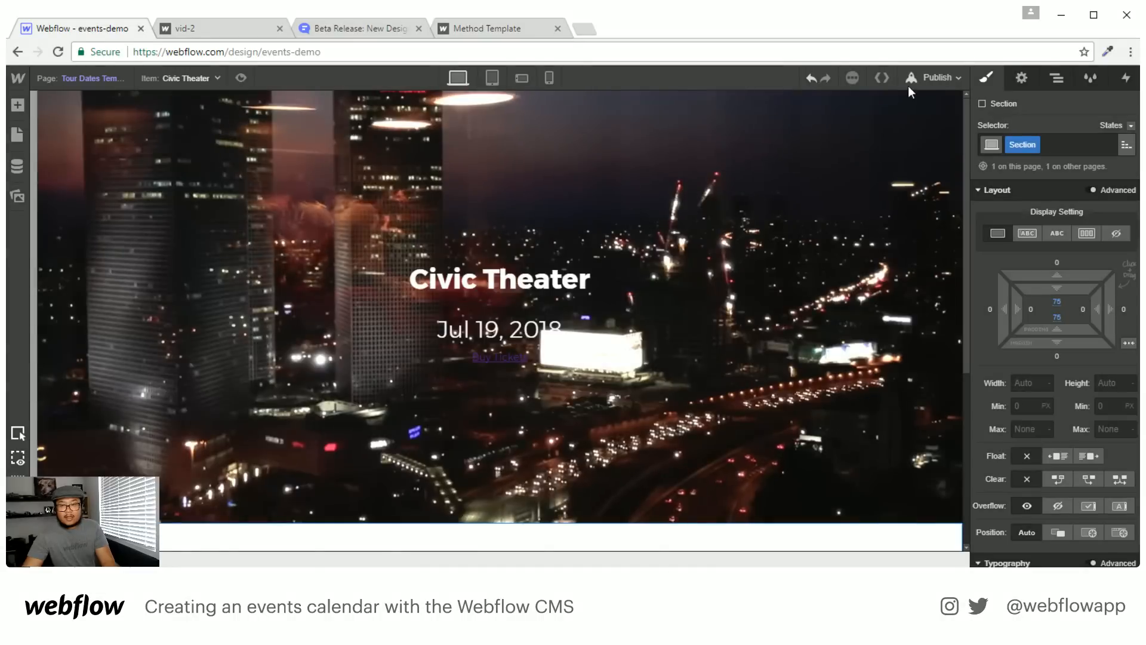
{"action": "left_click", "coordinate": [932, 78]}
{"action": "left_click", "coordinate": [811, 216]}
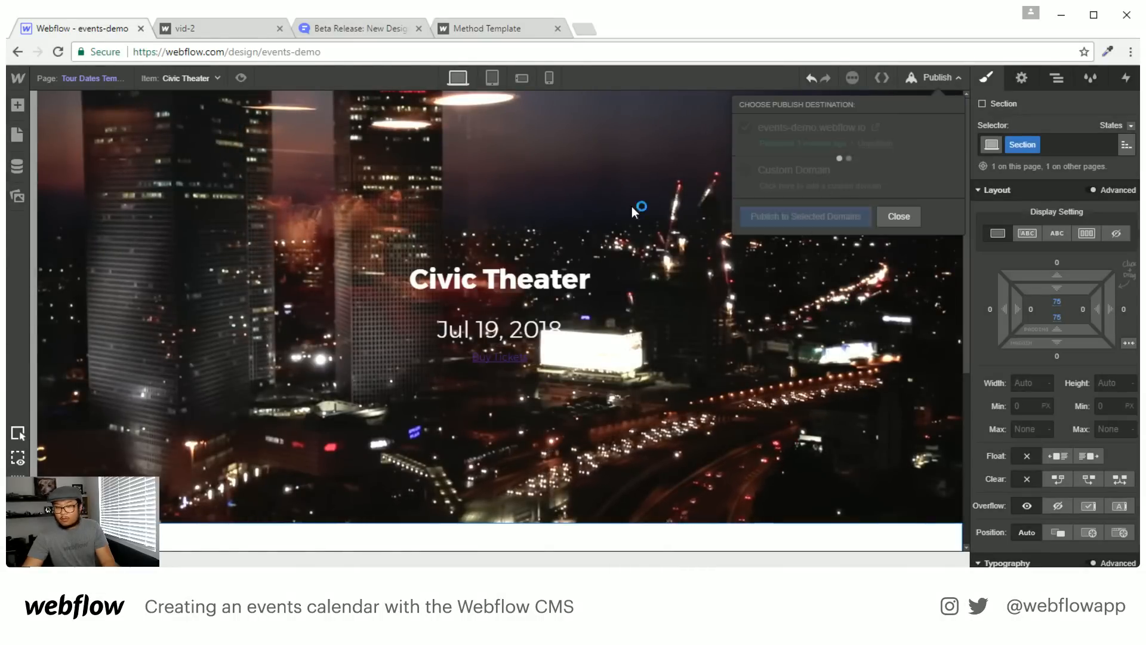
Check the Florida Stadium and Civic Theater previews, then go to the Home page
{"action": "left_click", "coordinate": [190, 78]}
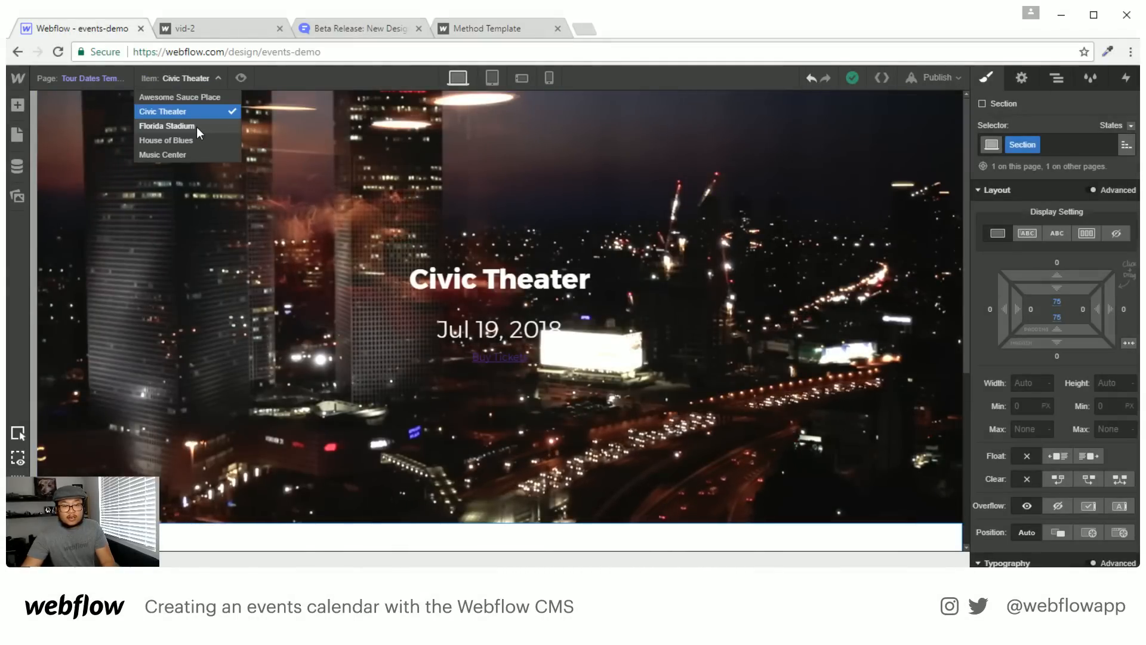
{"action": "left_click", "coordinate": [196, 126]}
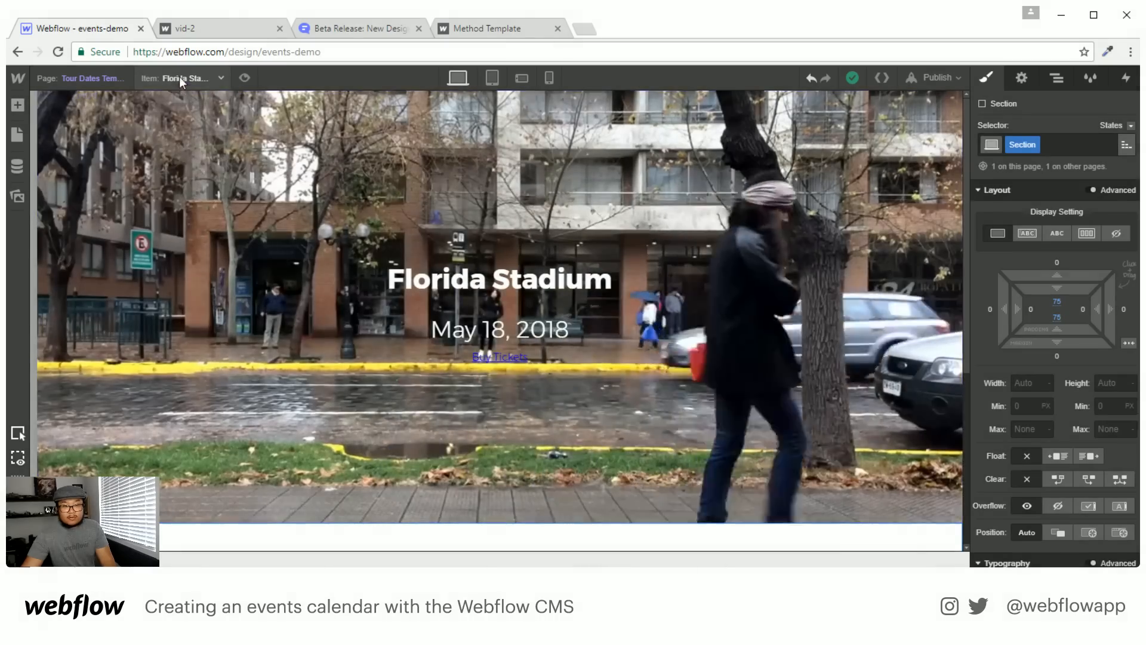
{"action": "left_click", "coordinate": [179, 78]}
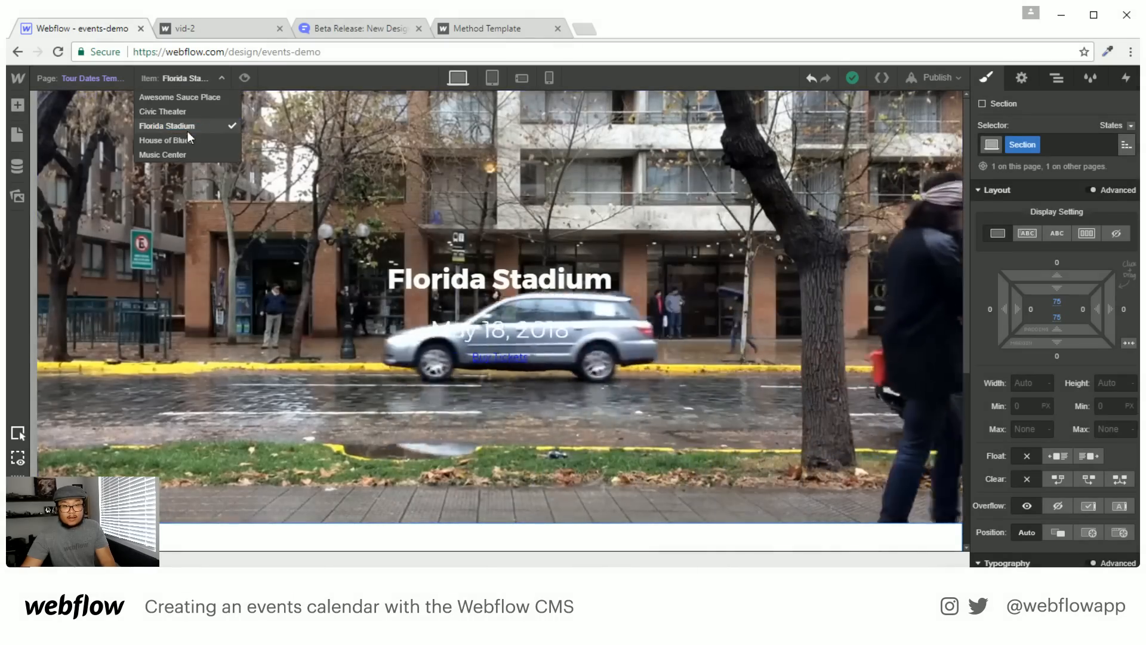
{"action": "left_click", "coordinate": [181, 113]}
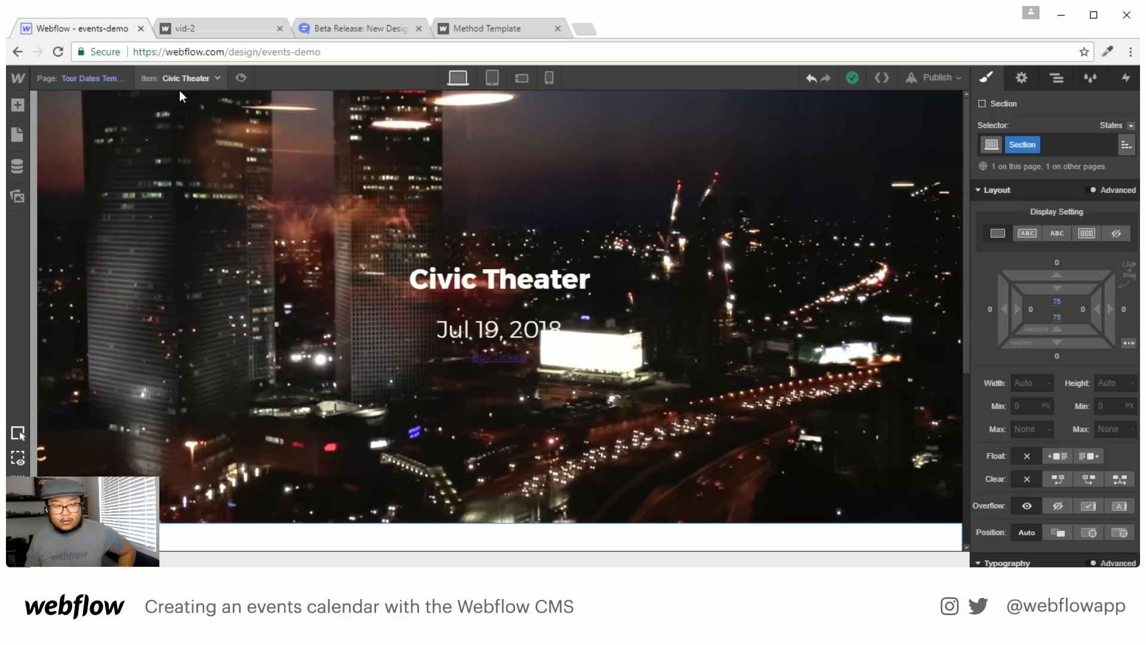
{"action": "left_click", "coordinate": [93, 78]}
{"action": "left_click", "coordinate": [99, 162]}
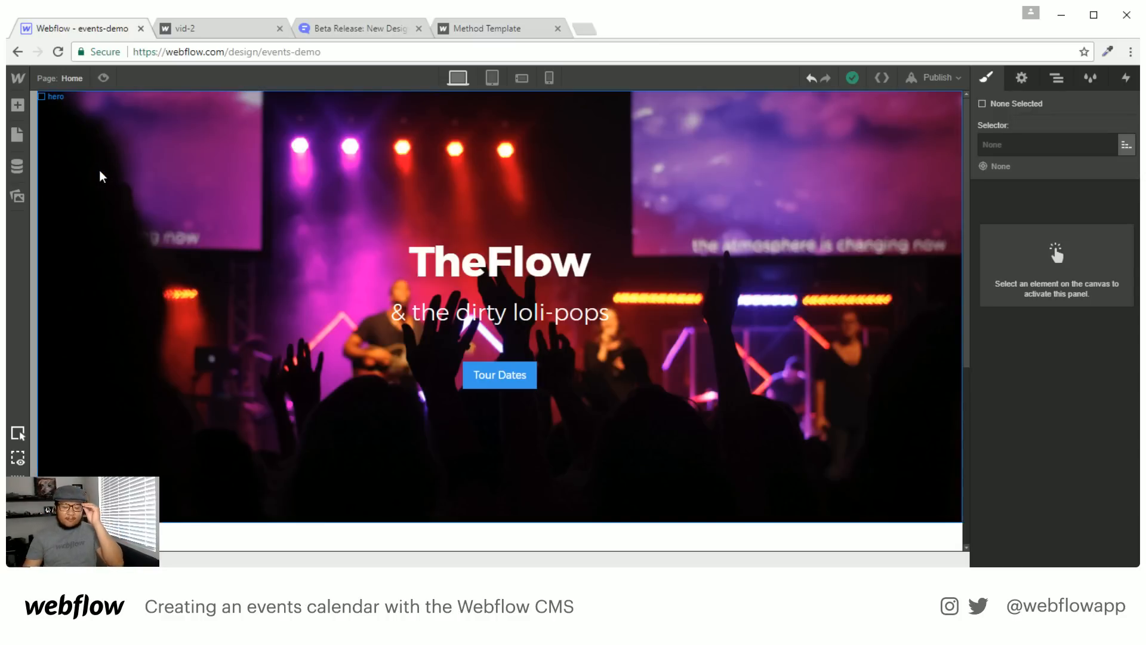
{"action": "scroll", "coordinate": [222, 302], "scroll_direction": "down", "scroll_amount": 5}
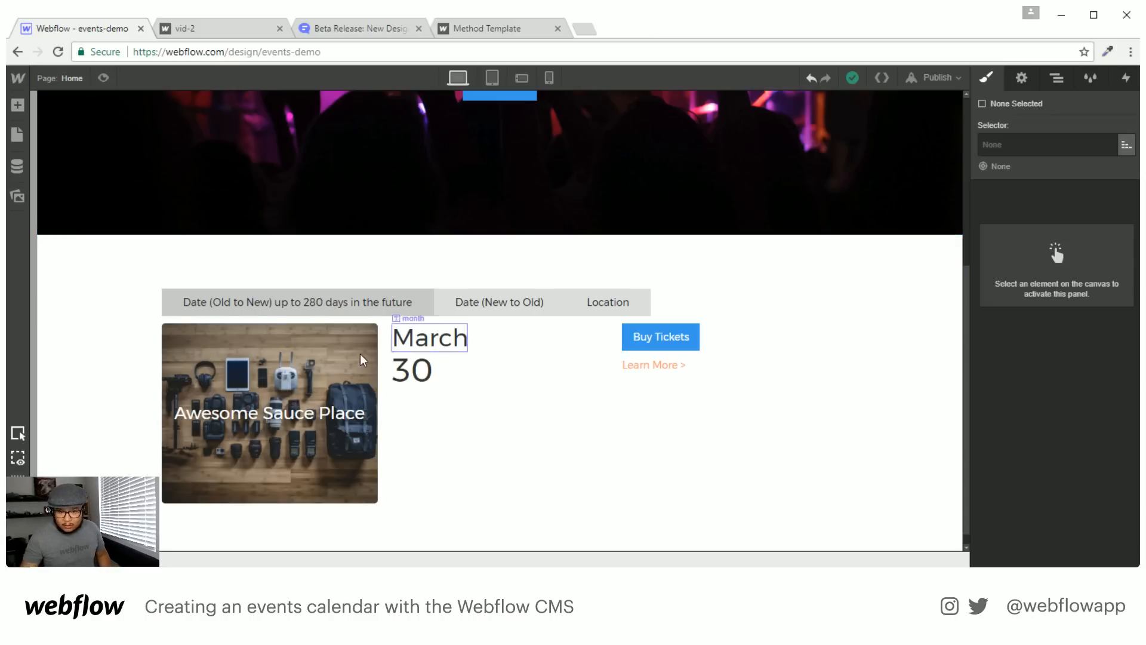
{"action": "left_click", "coordinate": [393, 437]}
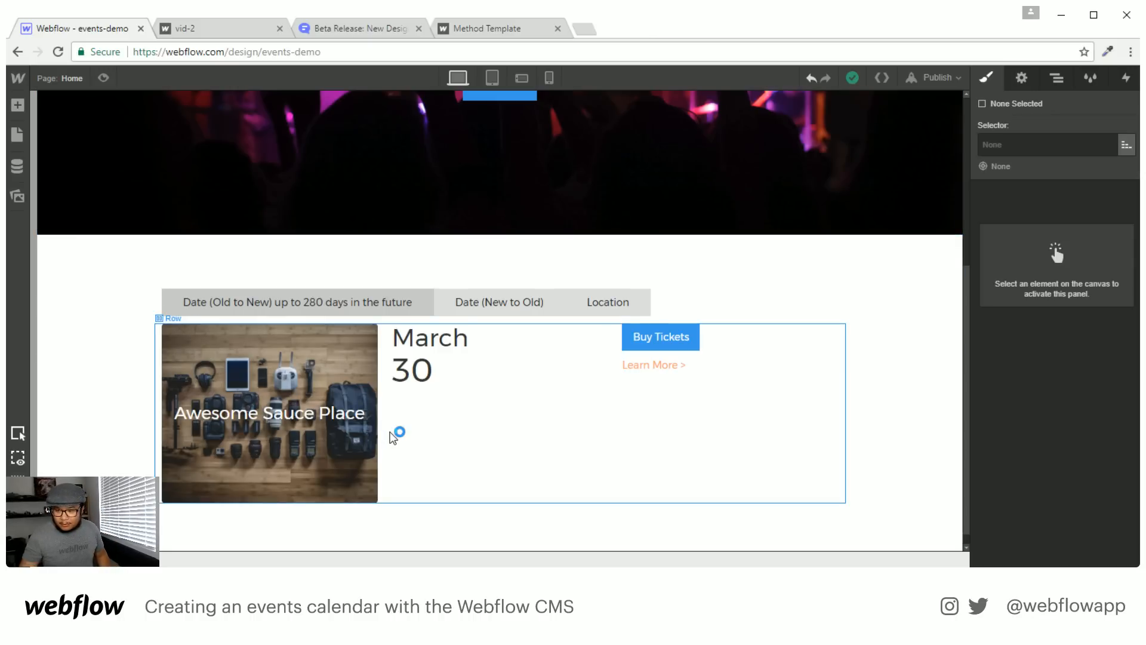
{"action": "scroll", "coordinate": [392, 438], "scroll_direction": "down", "scroll_amount": 1}
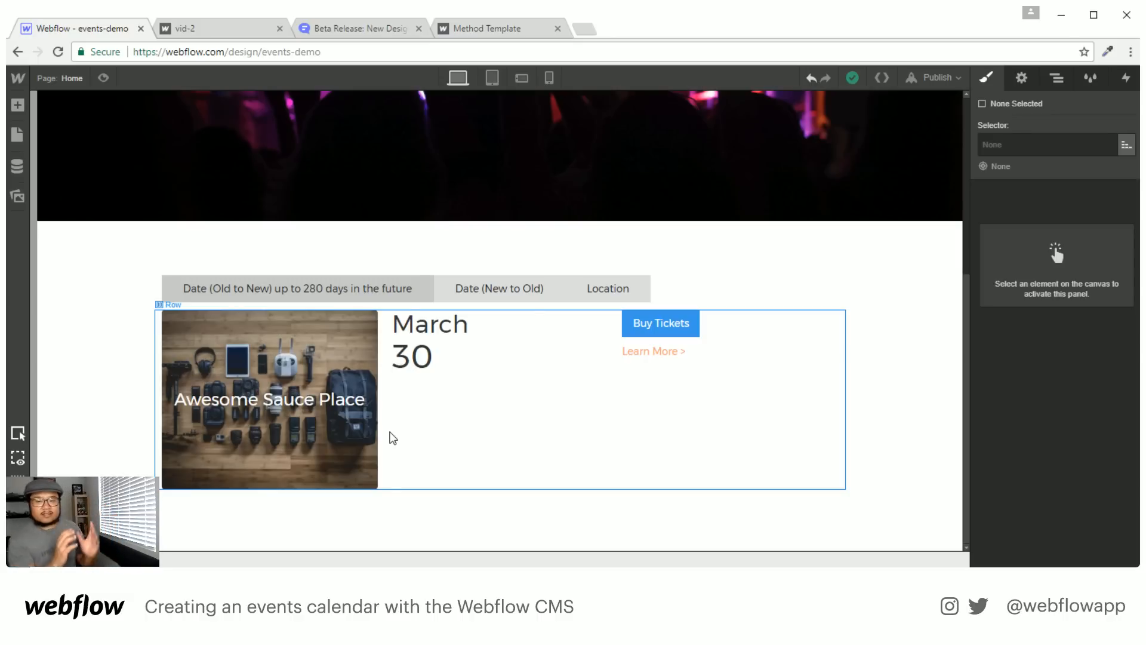